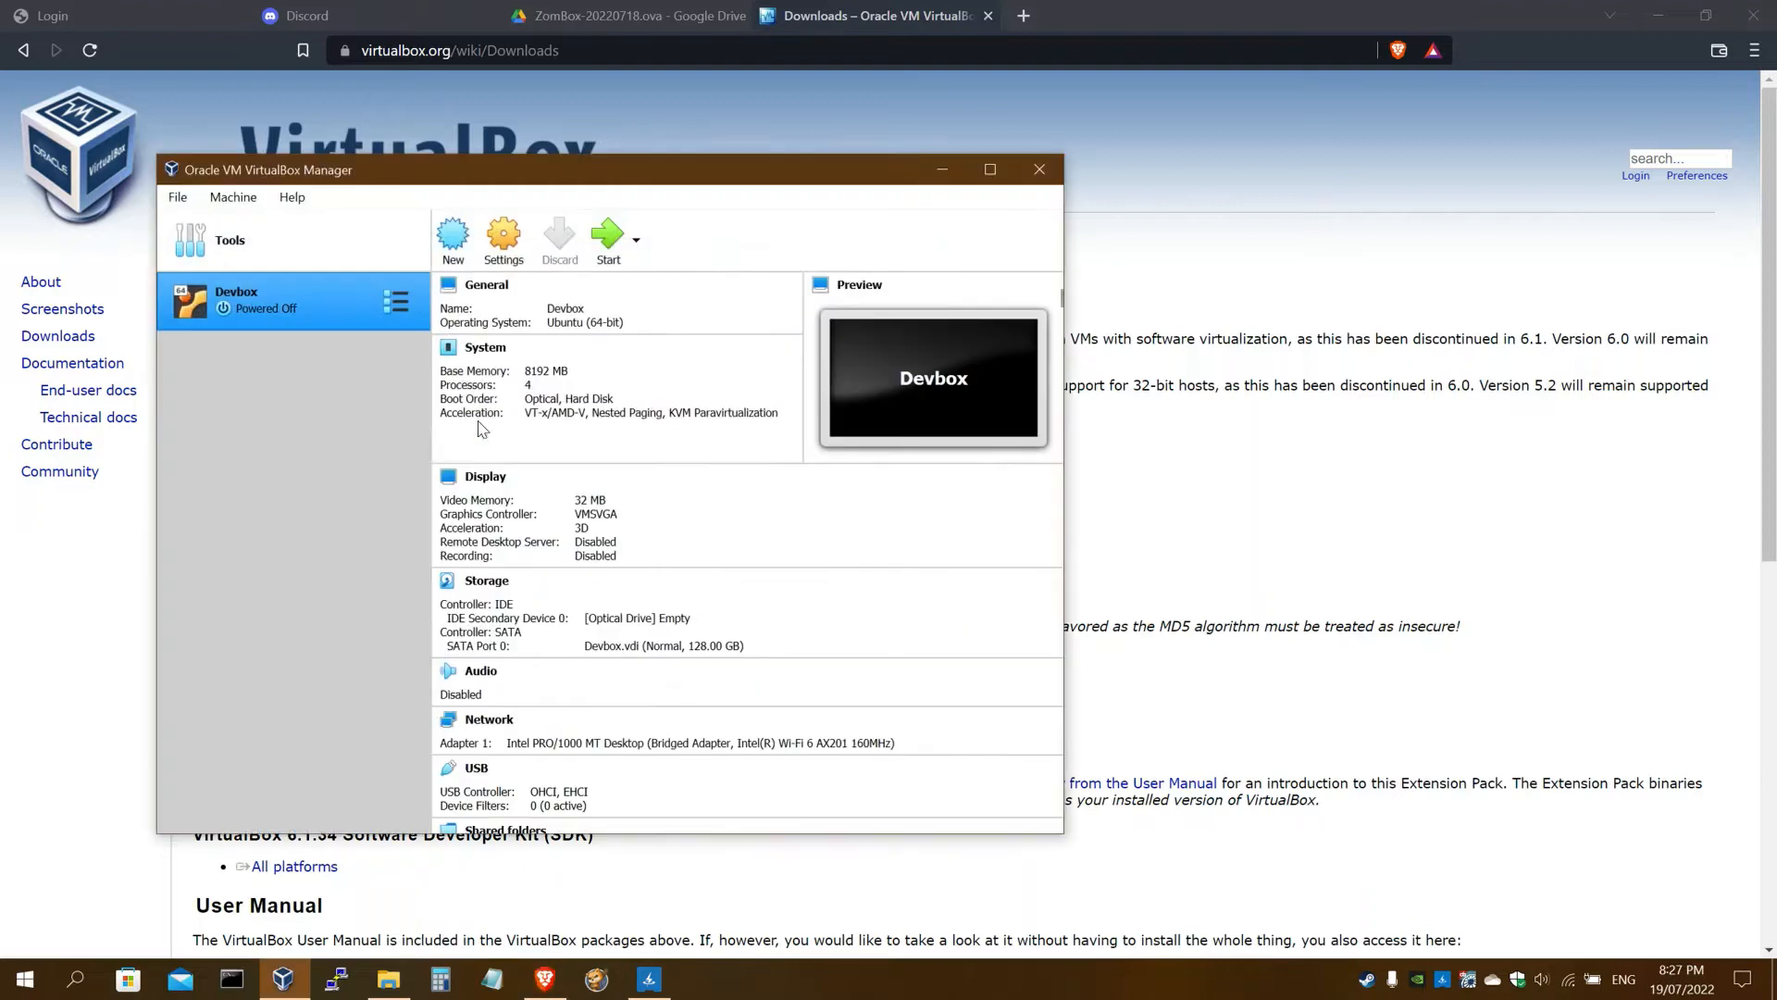
# Nudge the VirtualBox Manager aside and bring up the ZomBox-20220718.ova Google Drive page
pyautogui.moveTo(438, 174); pyautogui.dragTo(470, 183)
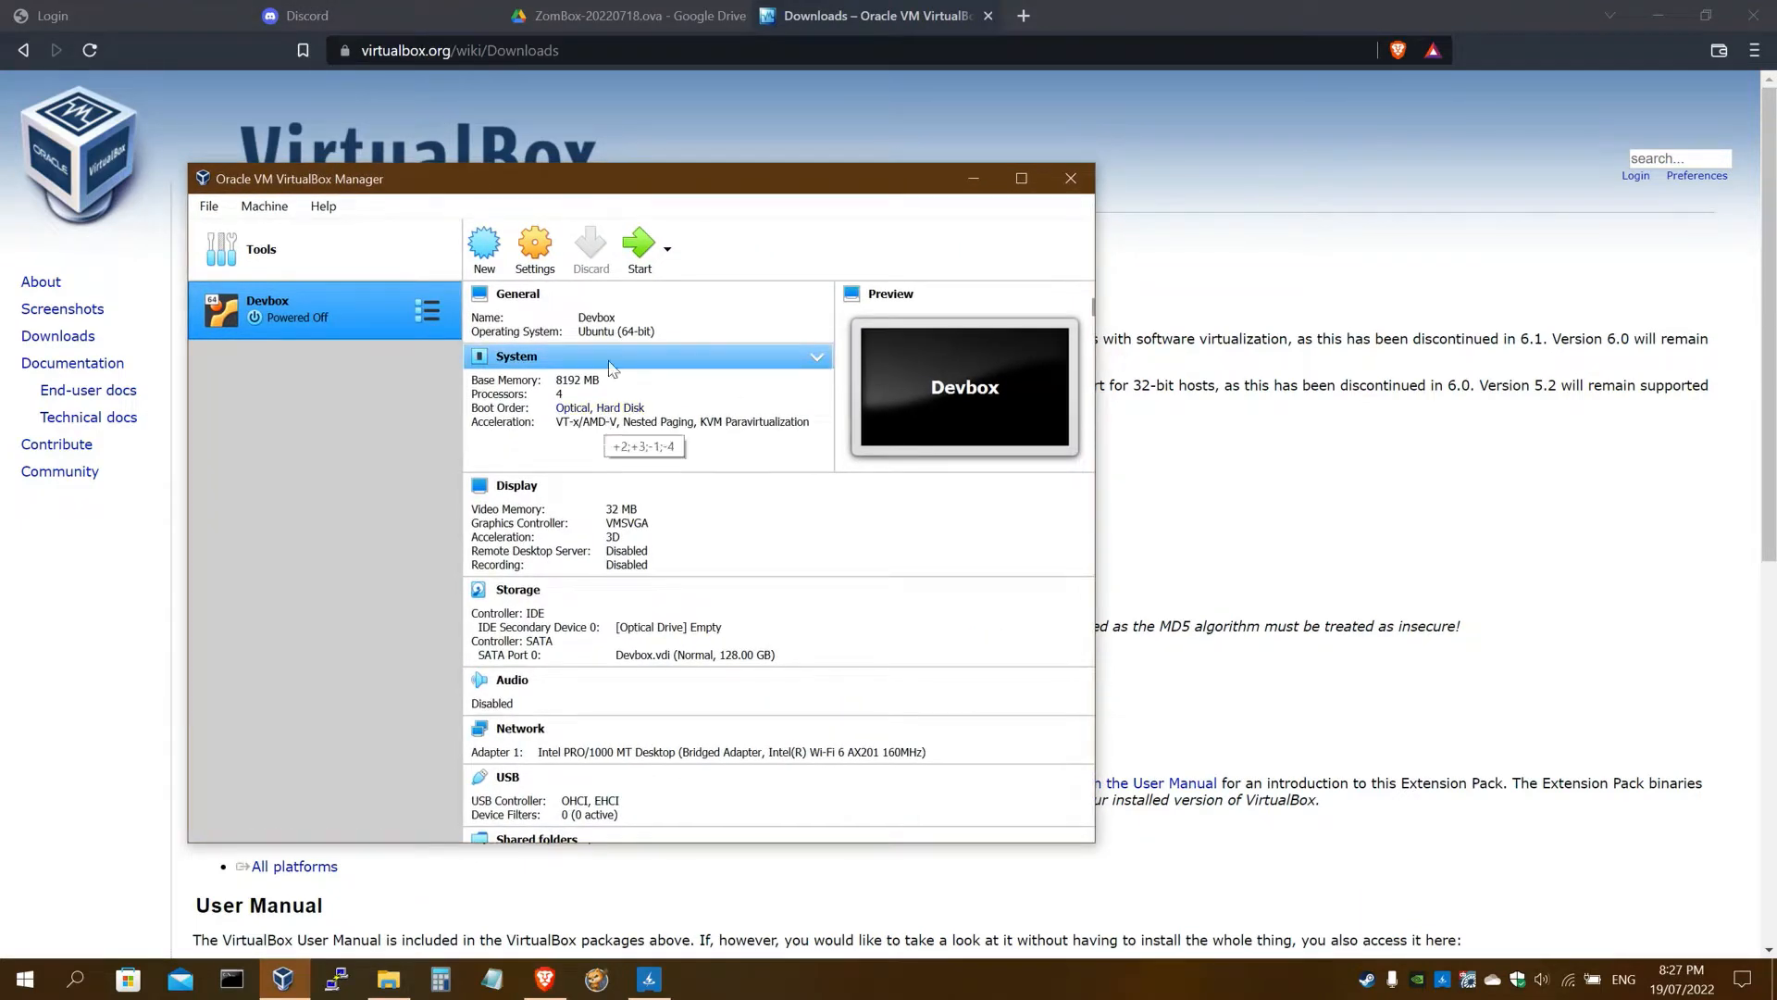
pyautogui.click(636, 16)
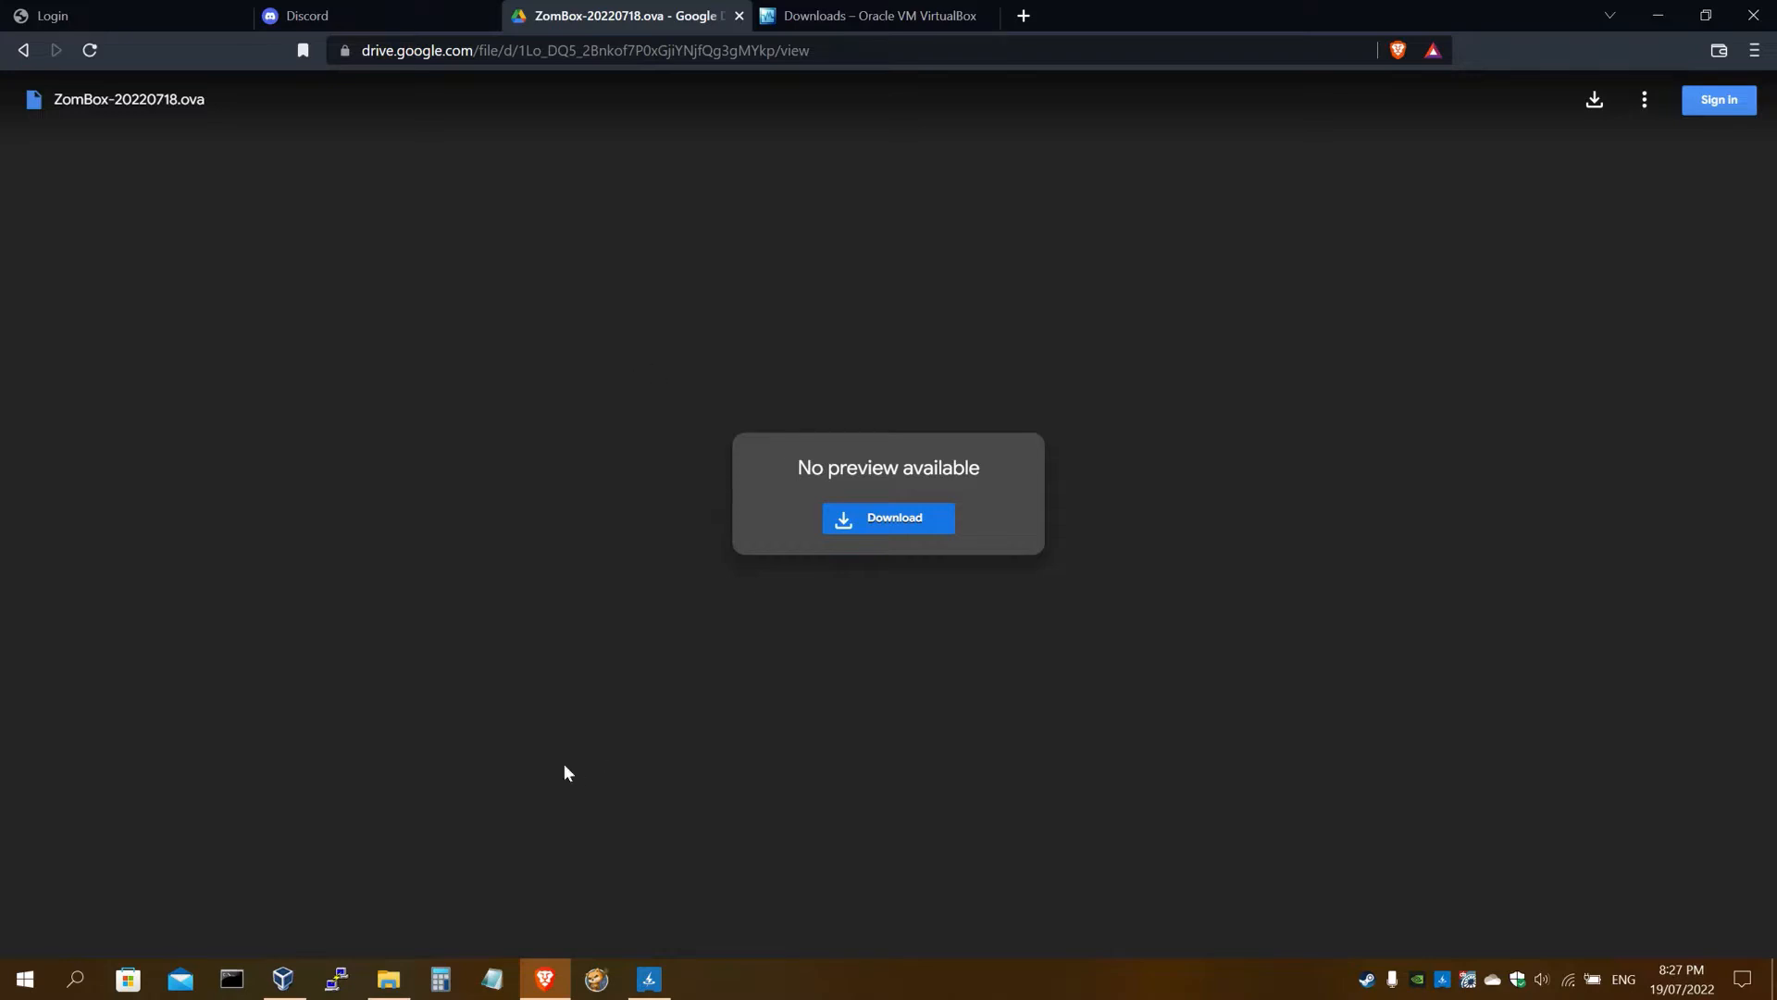
# Confirm ZomBox-20220718.ova is in Downloads, then bring VirtualBox Manager back to the front
pyautogui.click(389, 979)
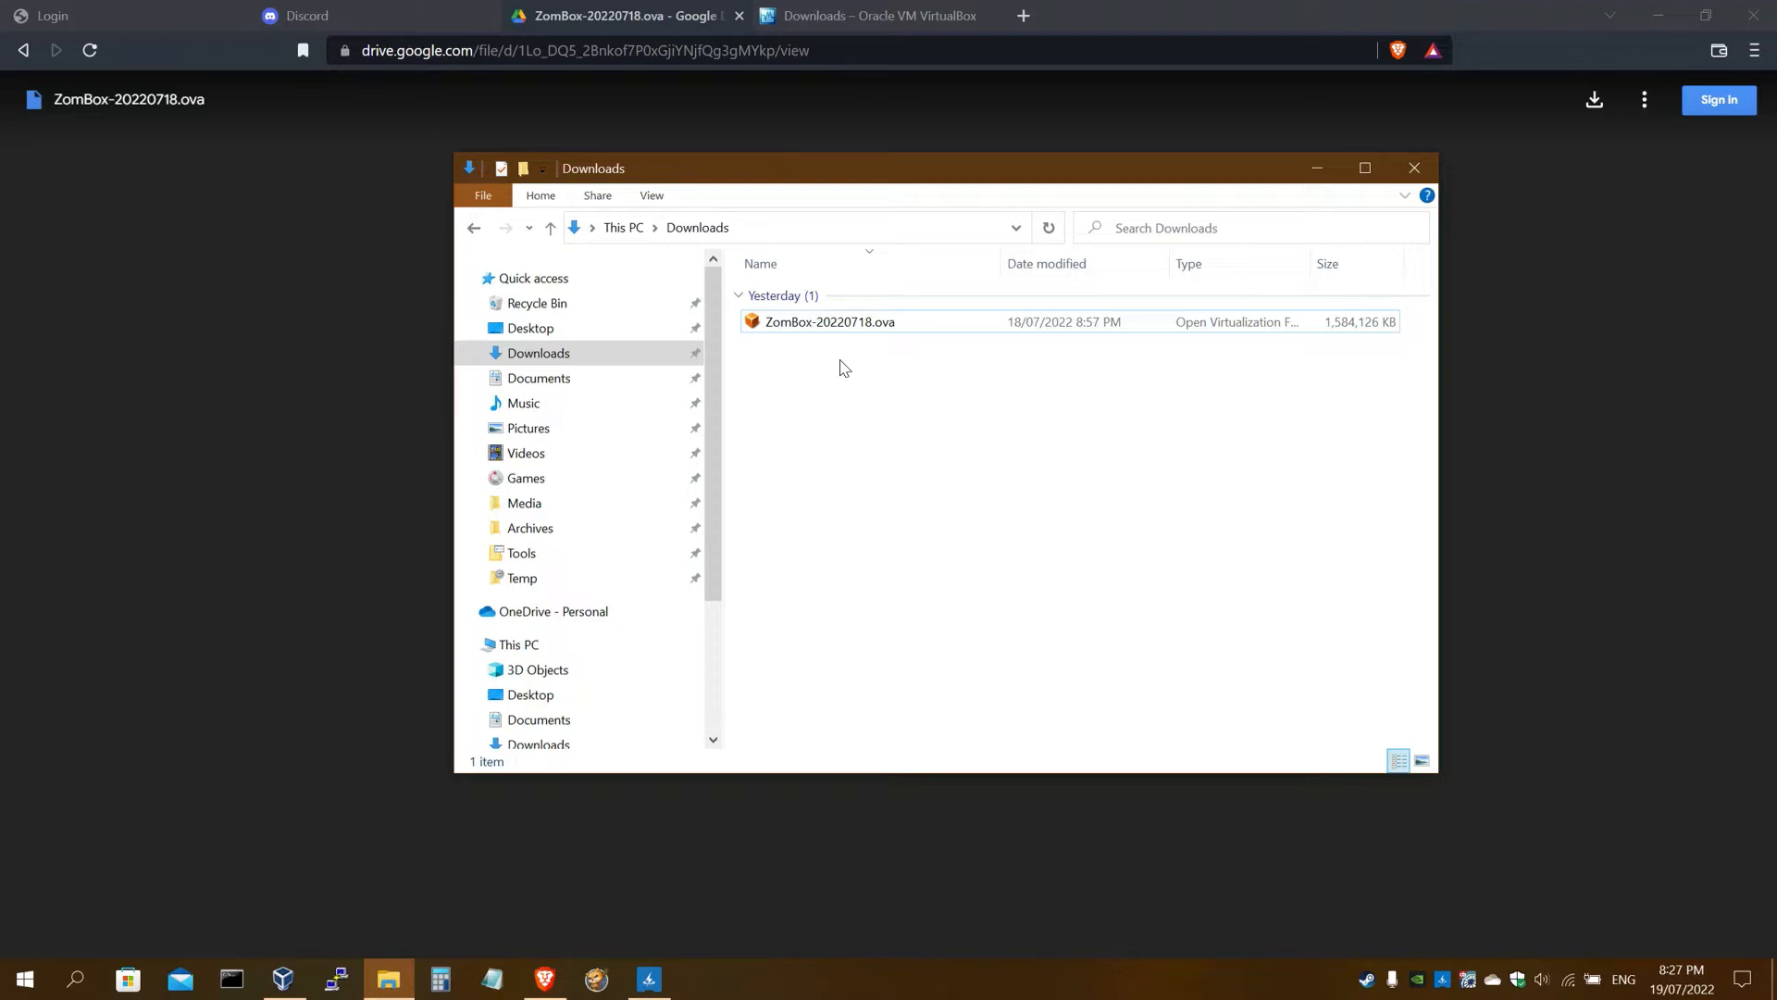
pyautogui.click(844, 335)
pyautogui.click(1315, 169)
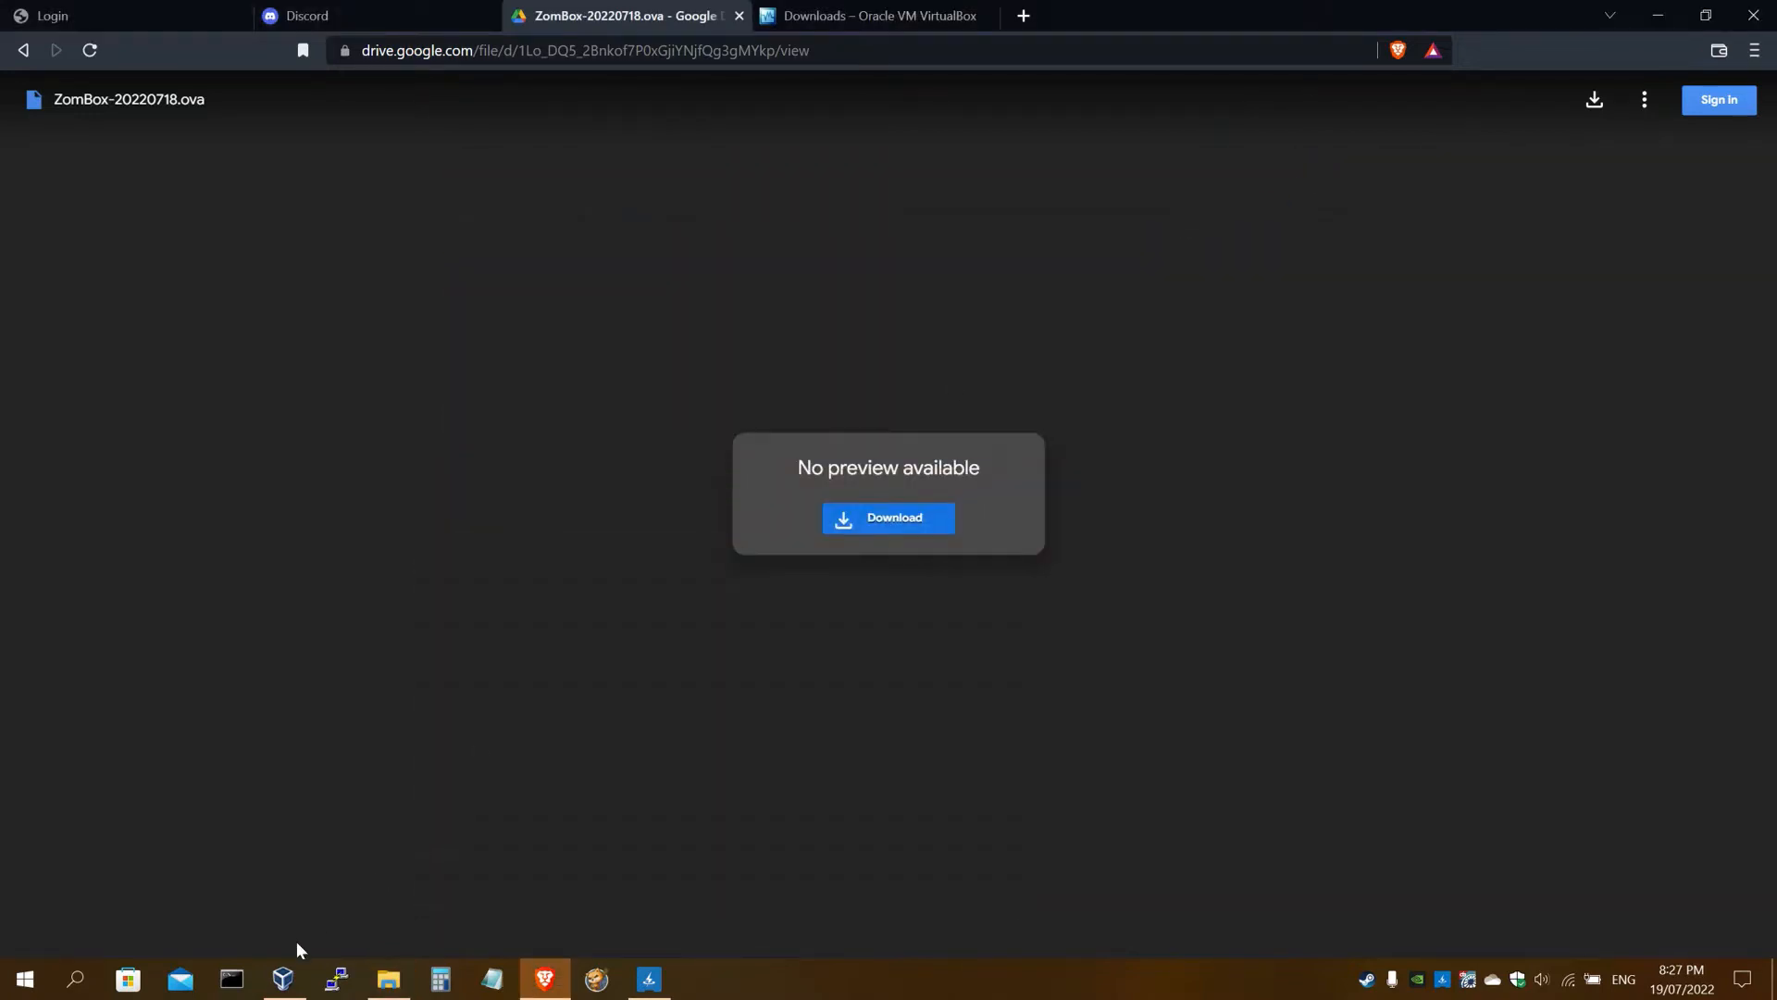
pyautogui.click(283, 978)
pyautogui.moveTo(468, 197); pyautogui.dragTo(437, 185)
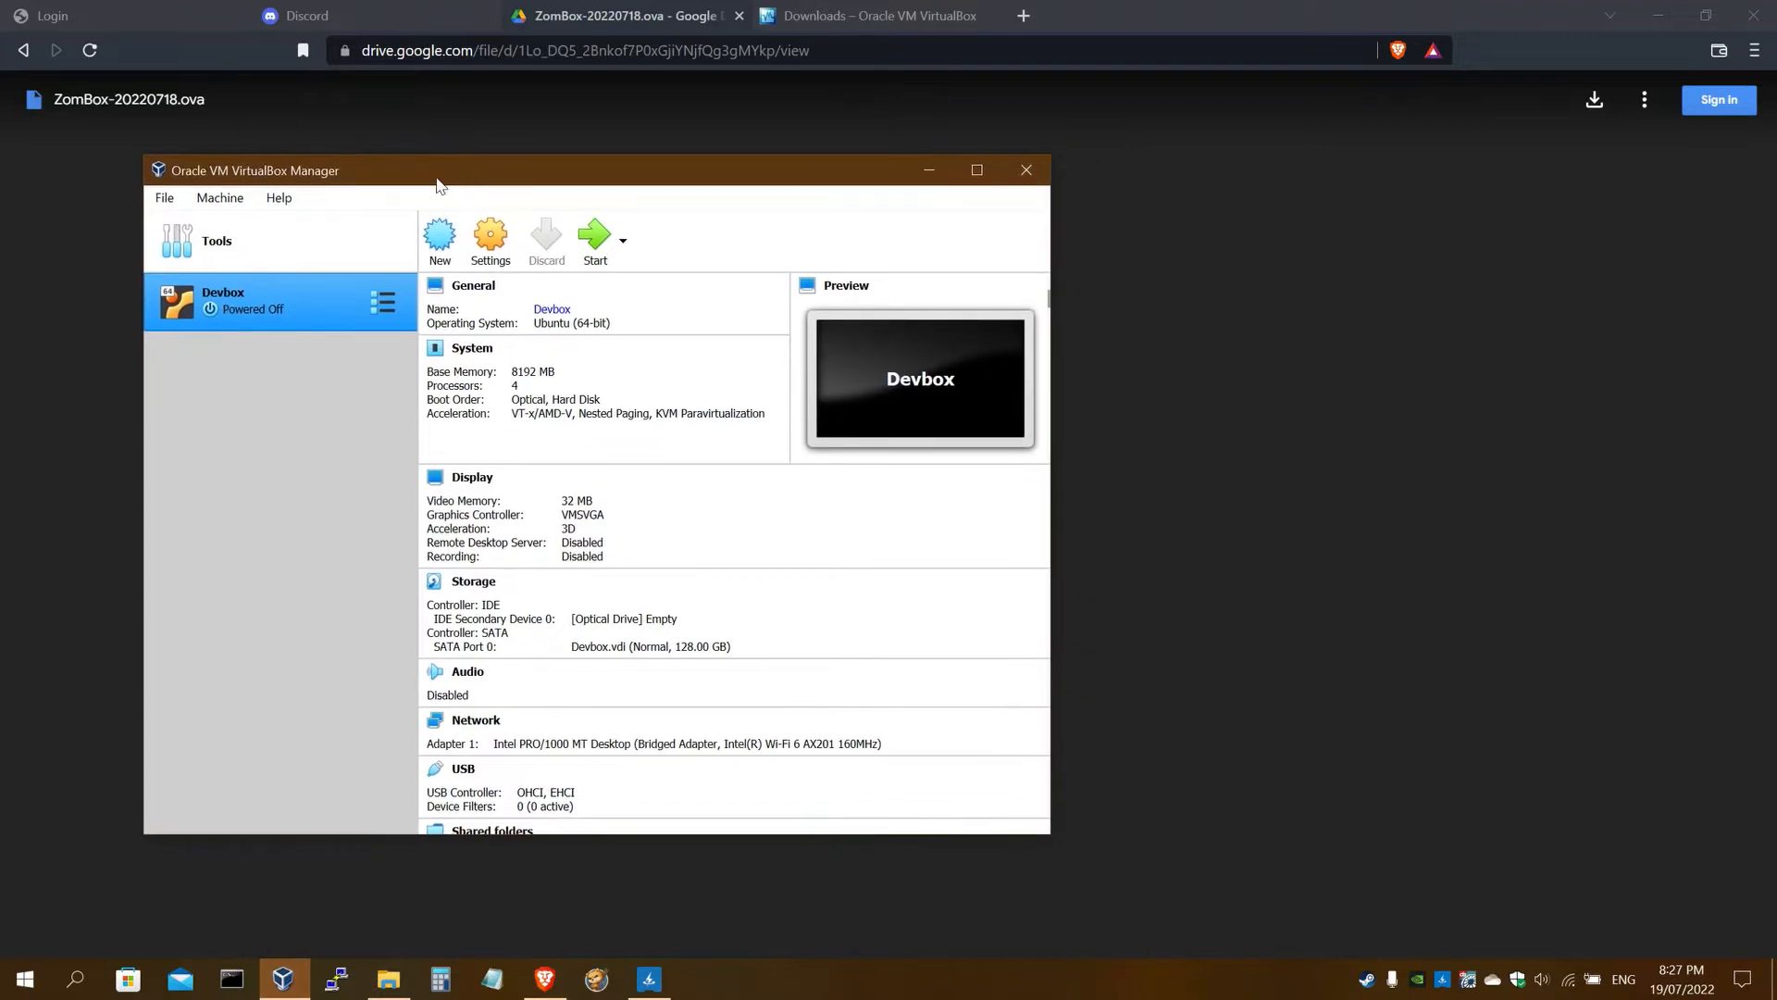
# Load Downloads\ZomBox-20220718.ova into the Import Virtual Appliance wizard and advance to its settings
pyautogui.click(170, 199)
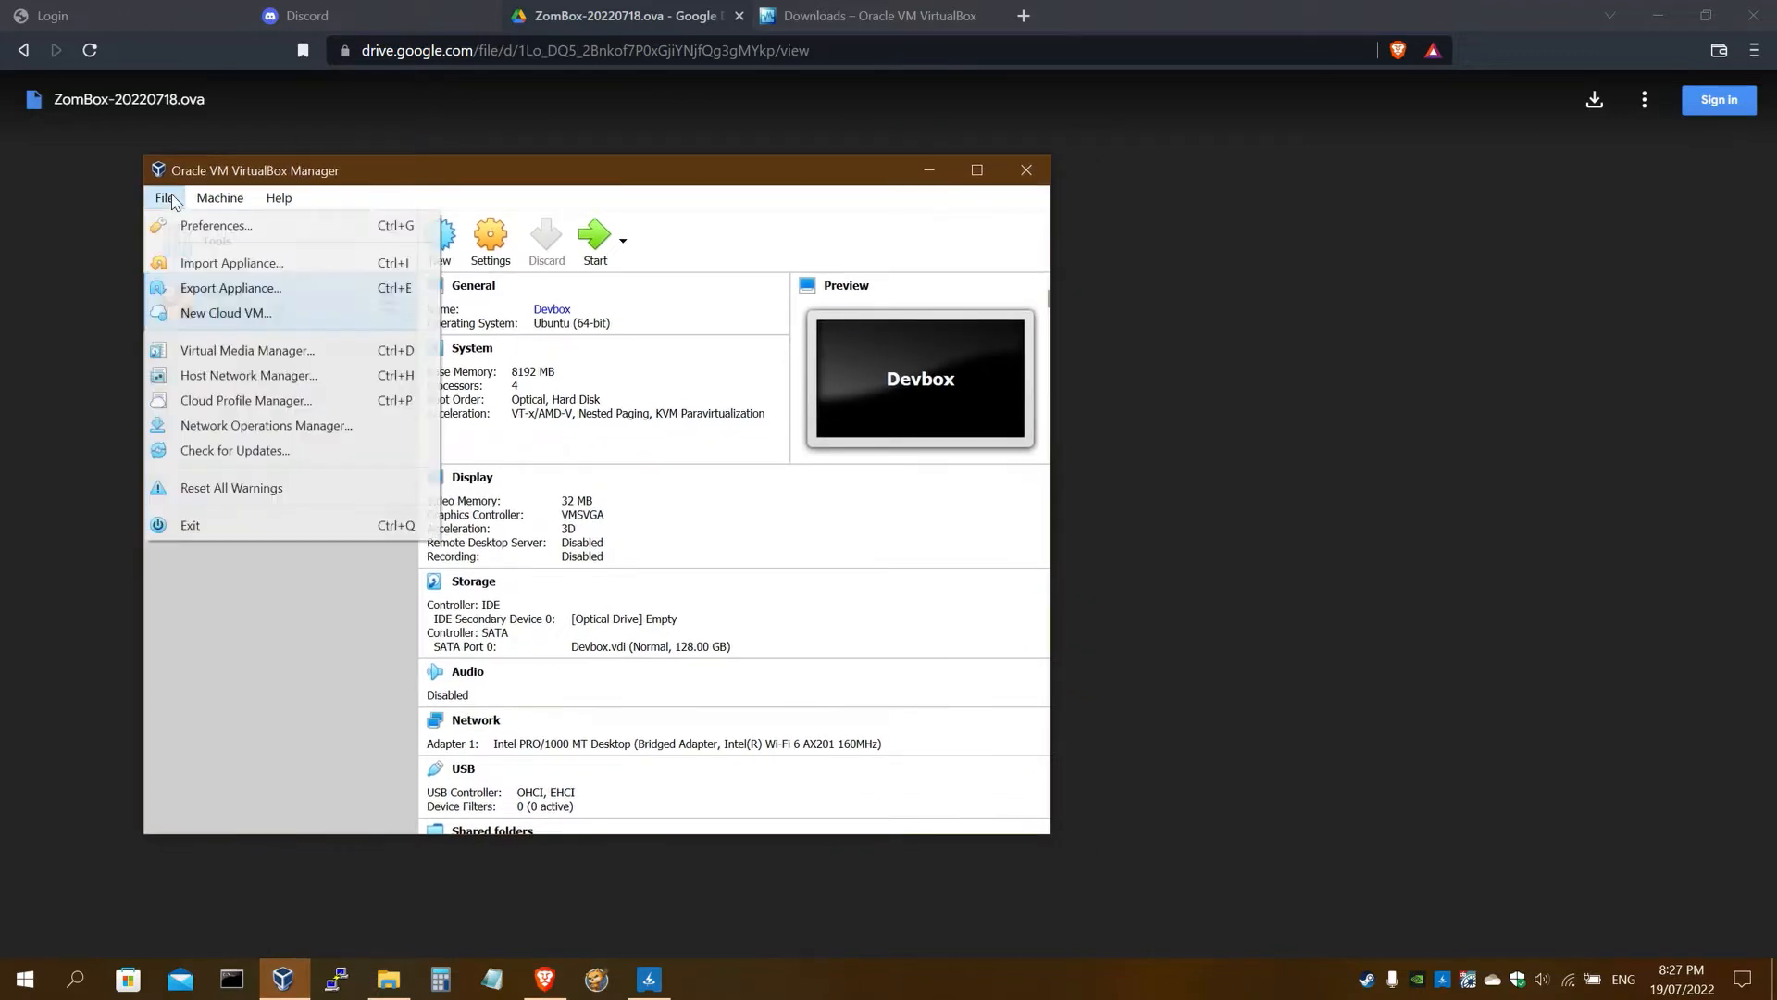
pyautogui.click(226, 263)
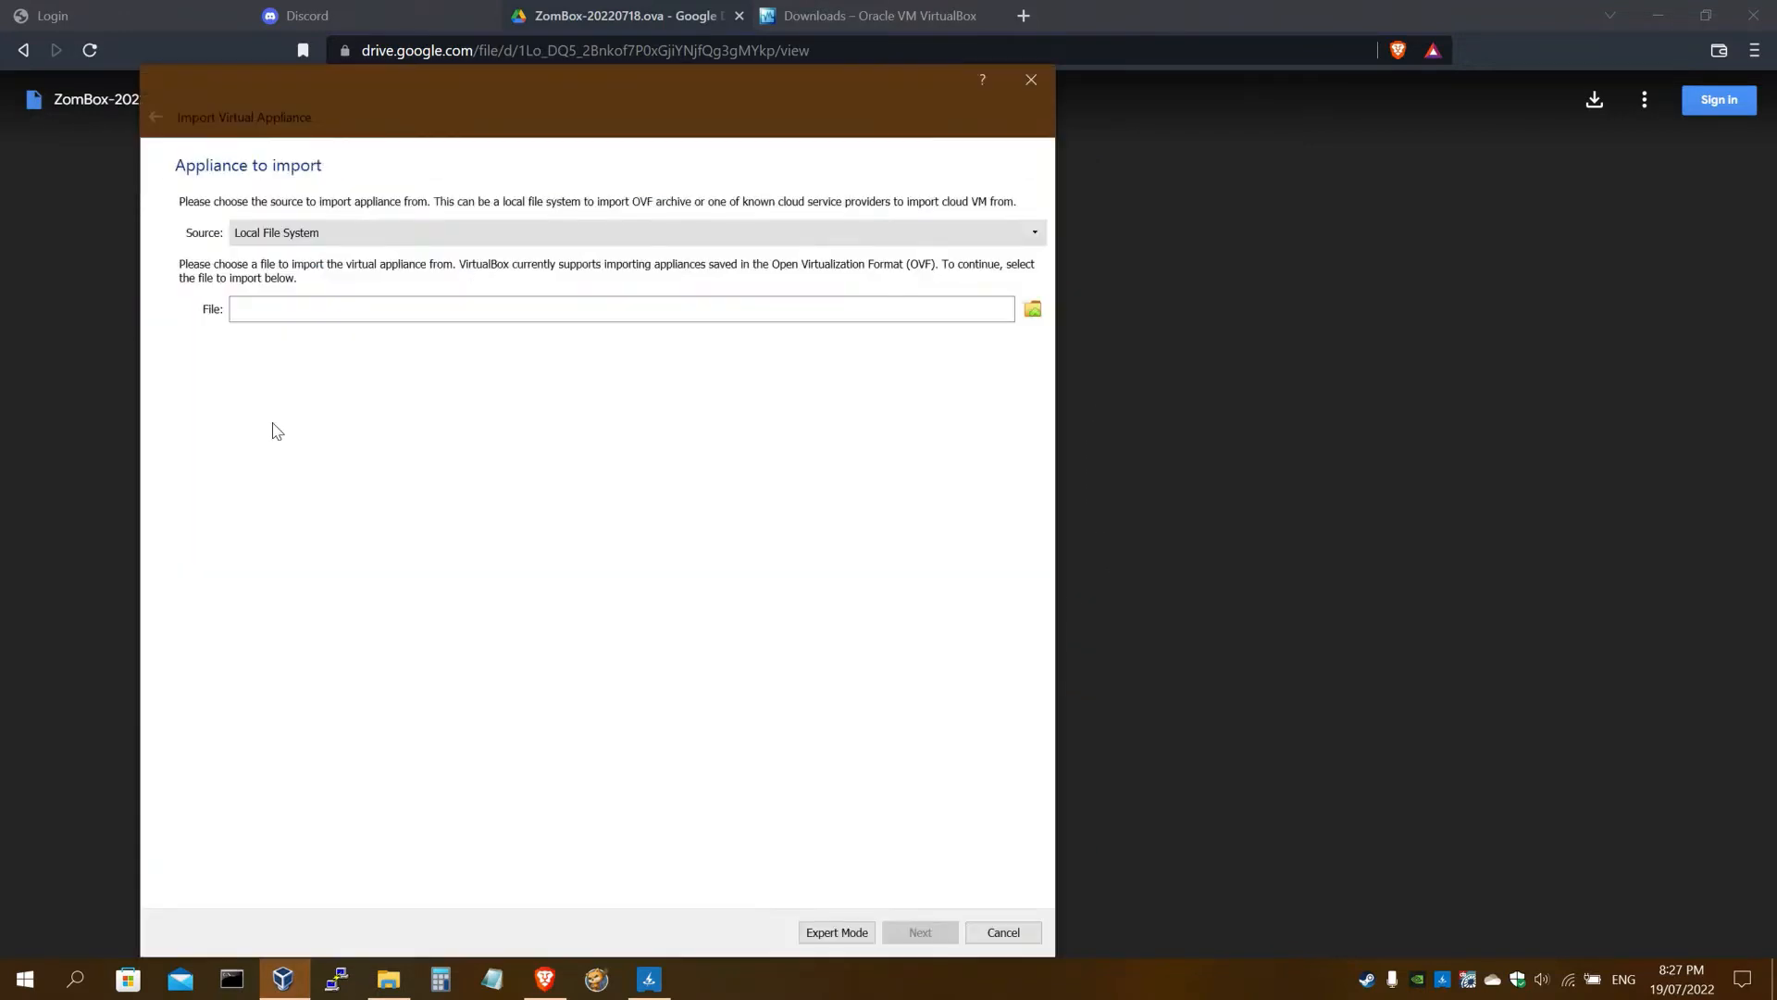
pyautogui.click(1033, 308)
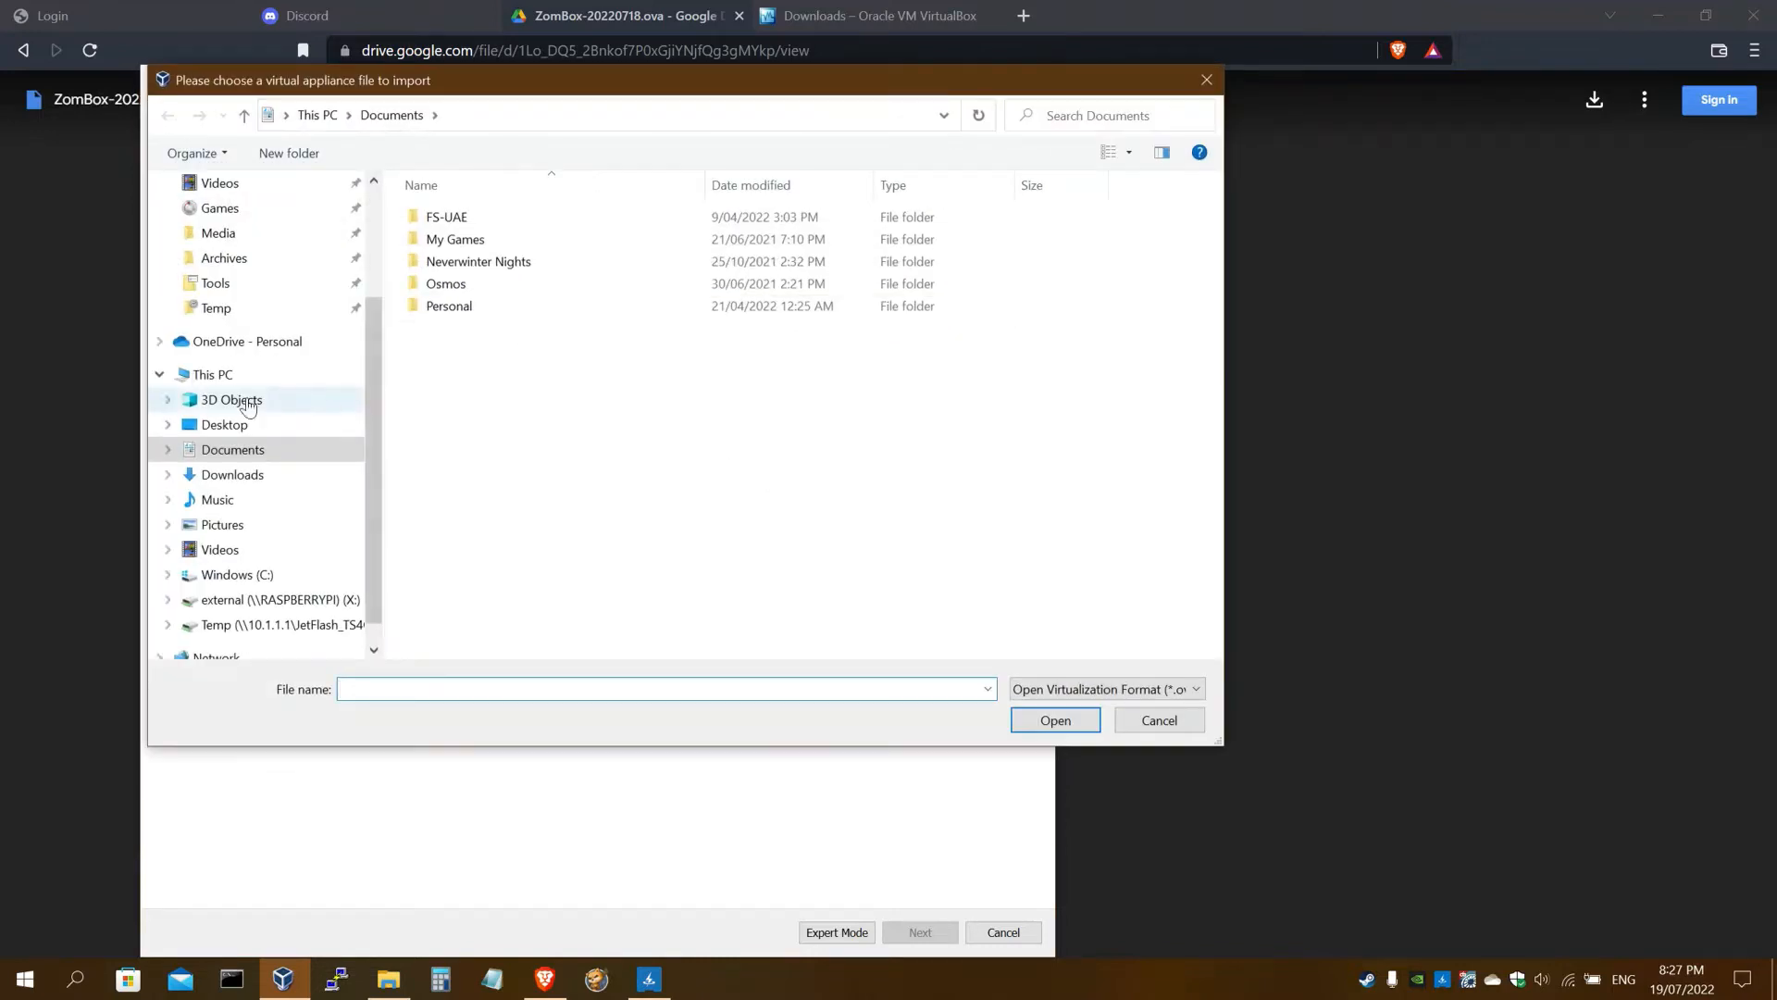
pyautogui.click(246, 479)
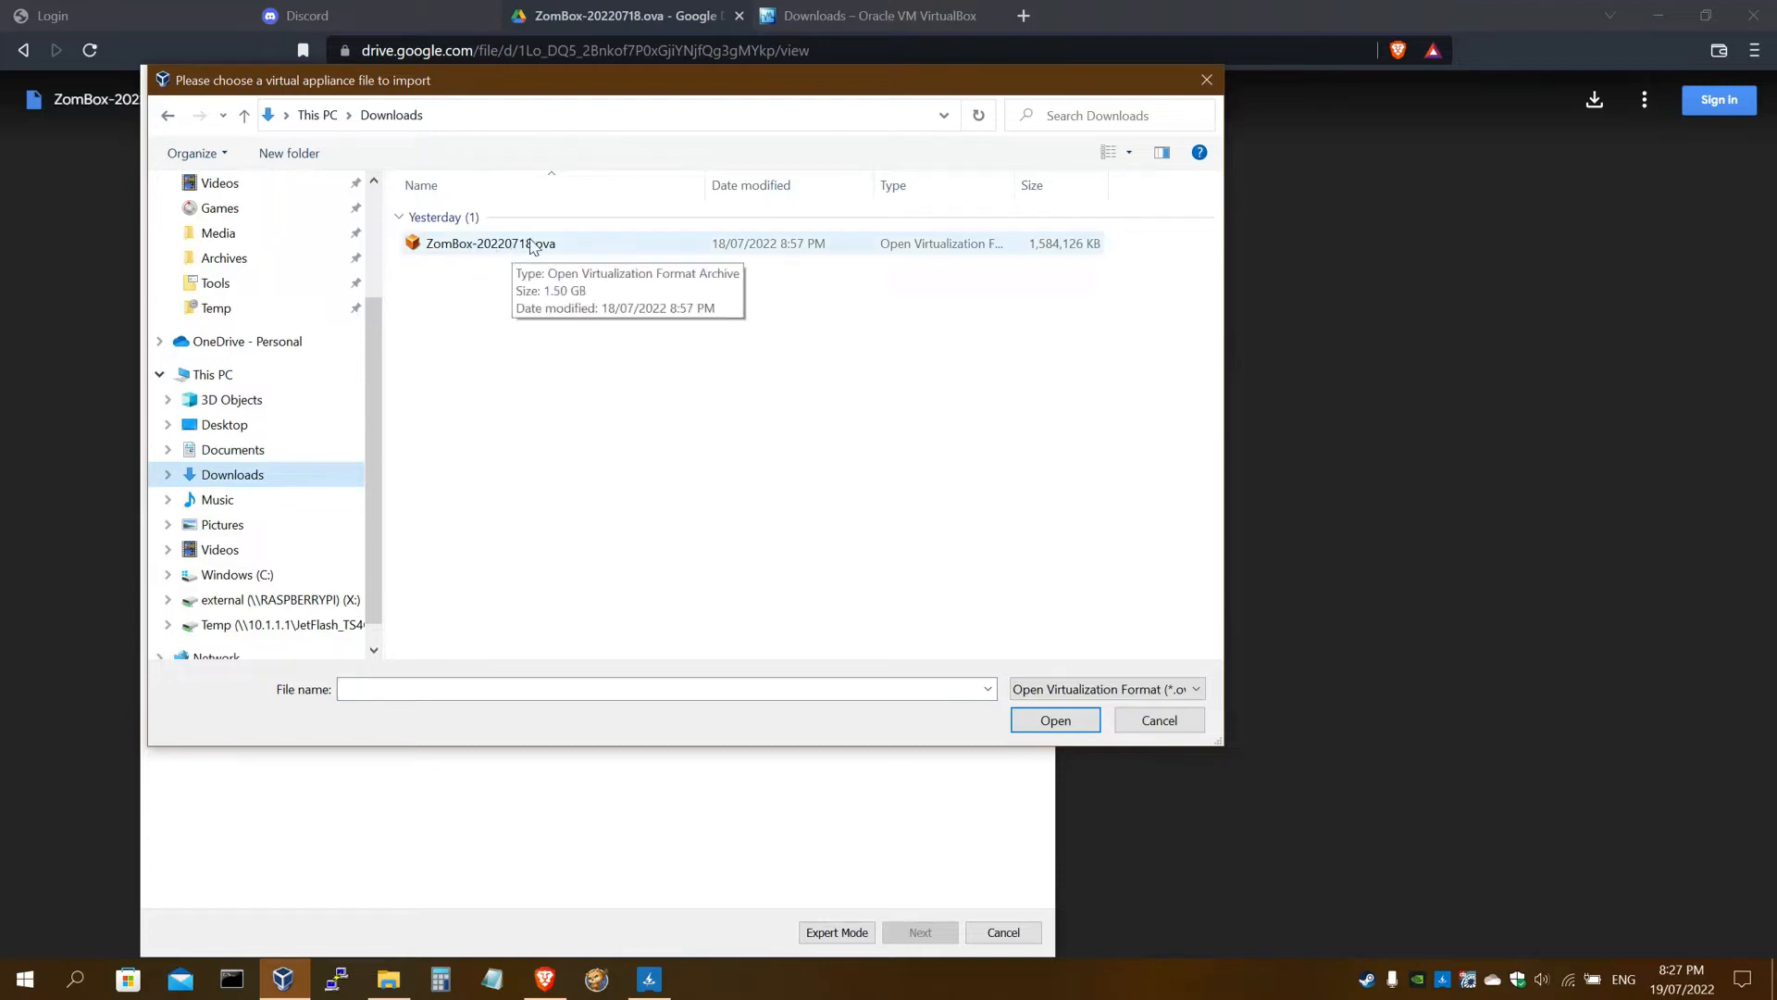
pyautogui.click(571, 250)
pyautogui.click(1027, 720)
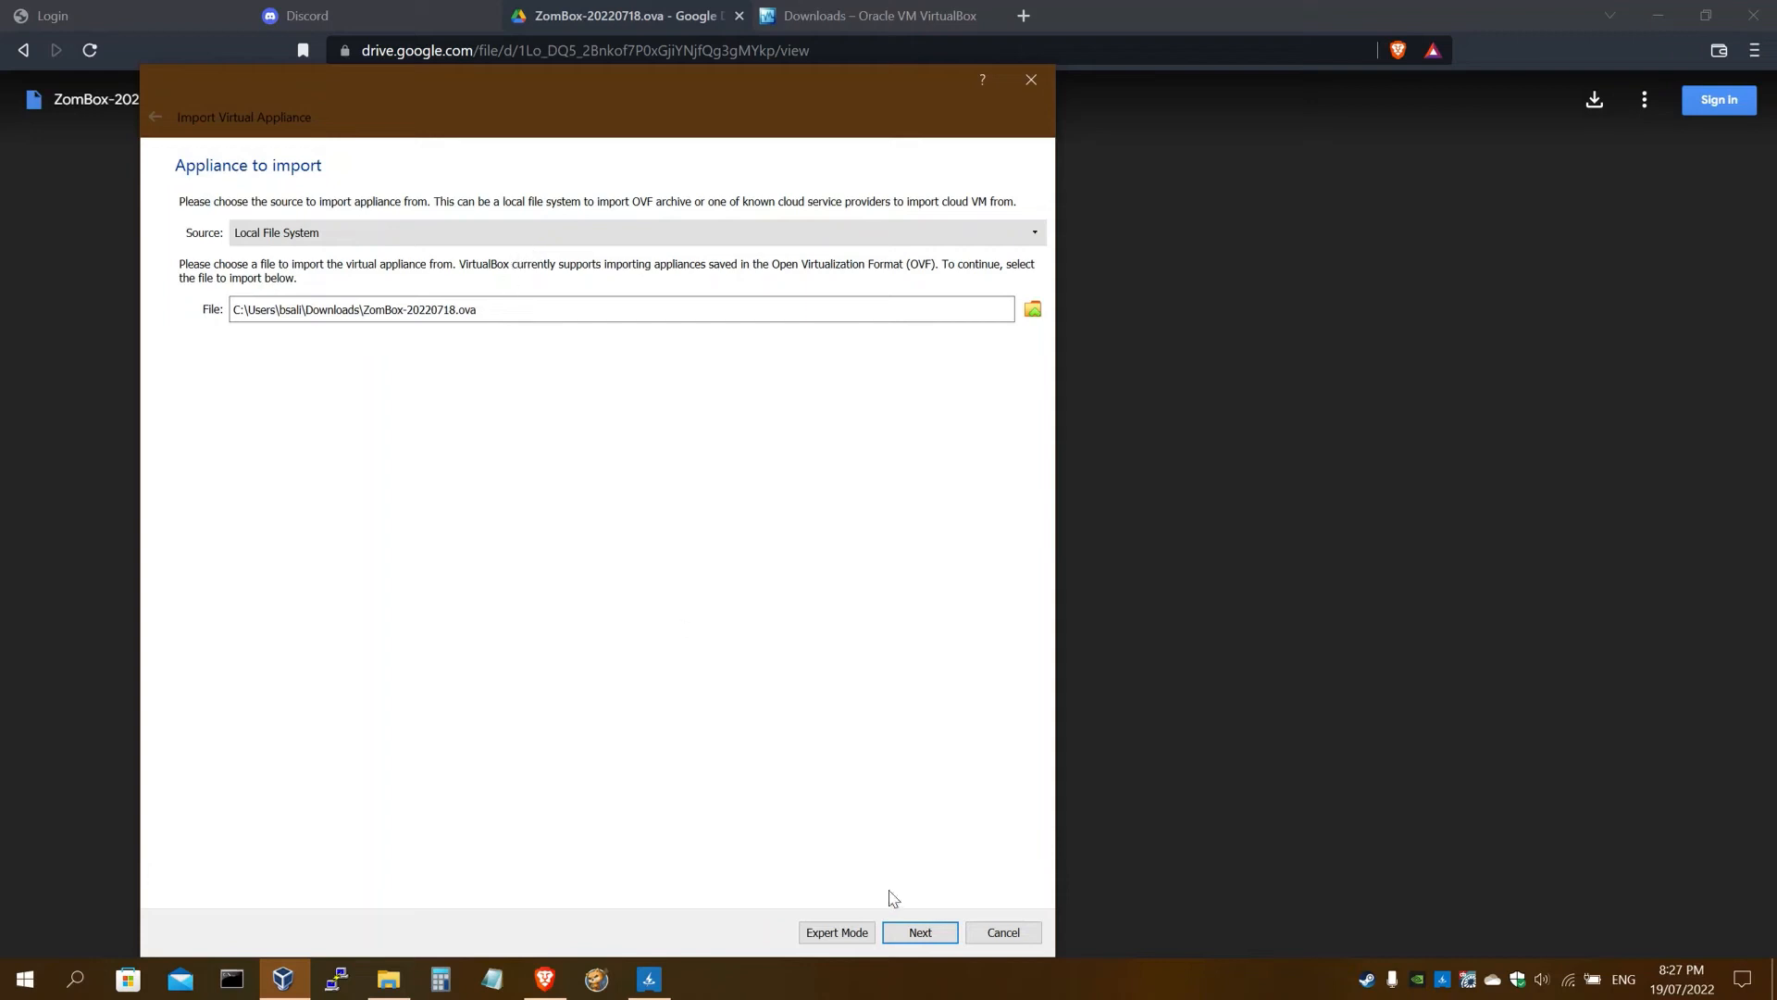
pyautogui.click(920, 932)
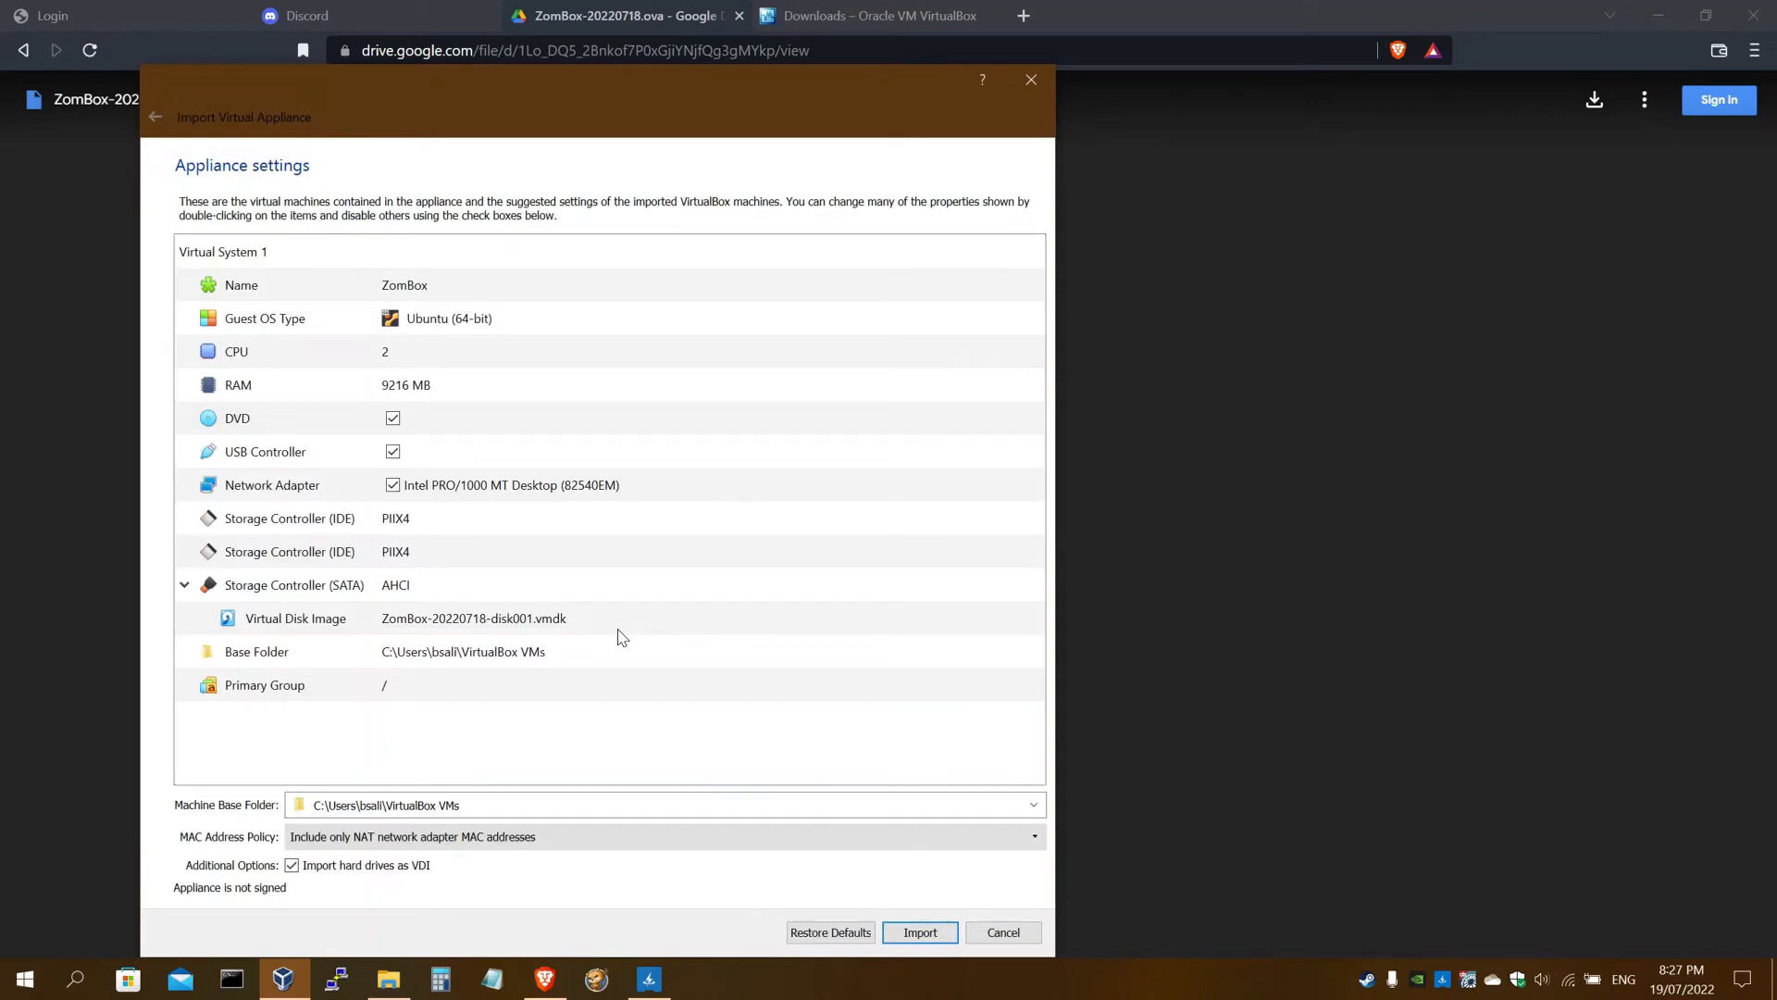
# Import the ZomBox appliance (Ubuntu 64-bit, 2 CPUs, 9216 MB RAM) as a new VM
pyautogui.click(918, 933)
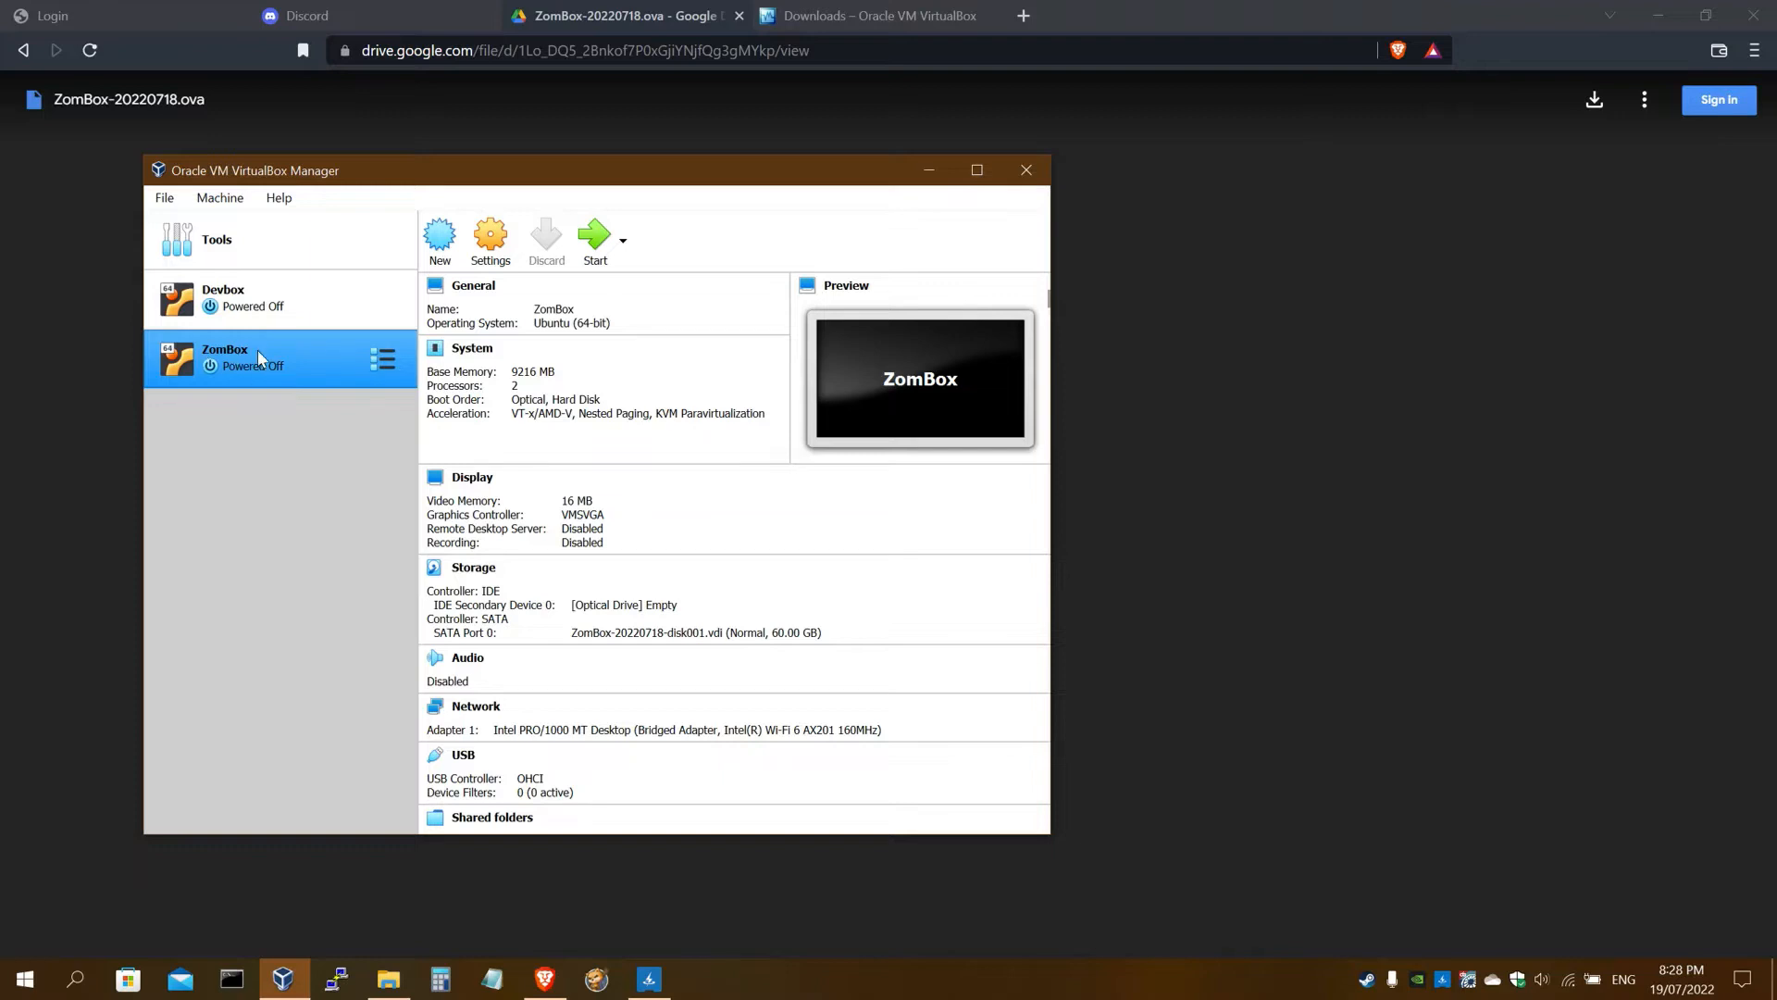
# Boot the ZomBox VM to its welcome banner at 10.1.1.119:6164 and open a new browser tab
pyautogui.click(597, 248)
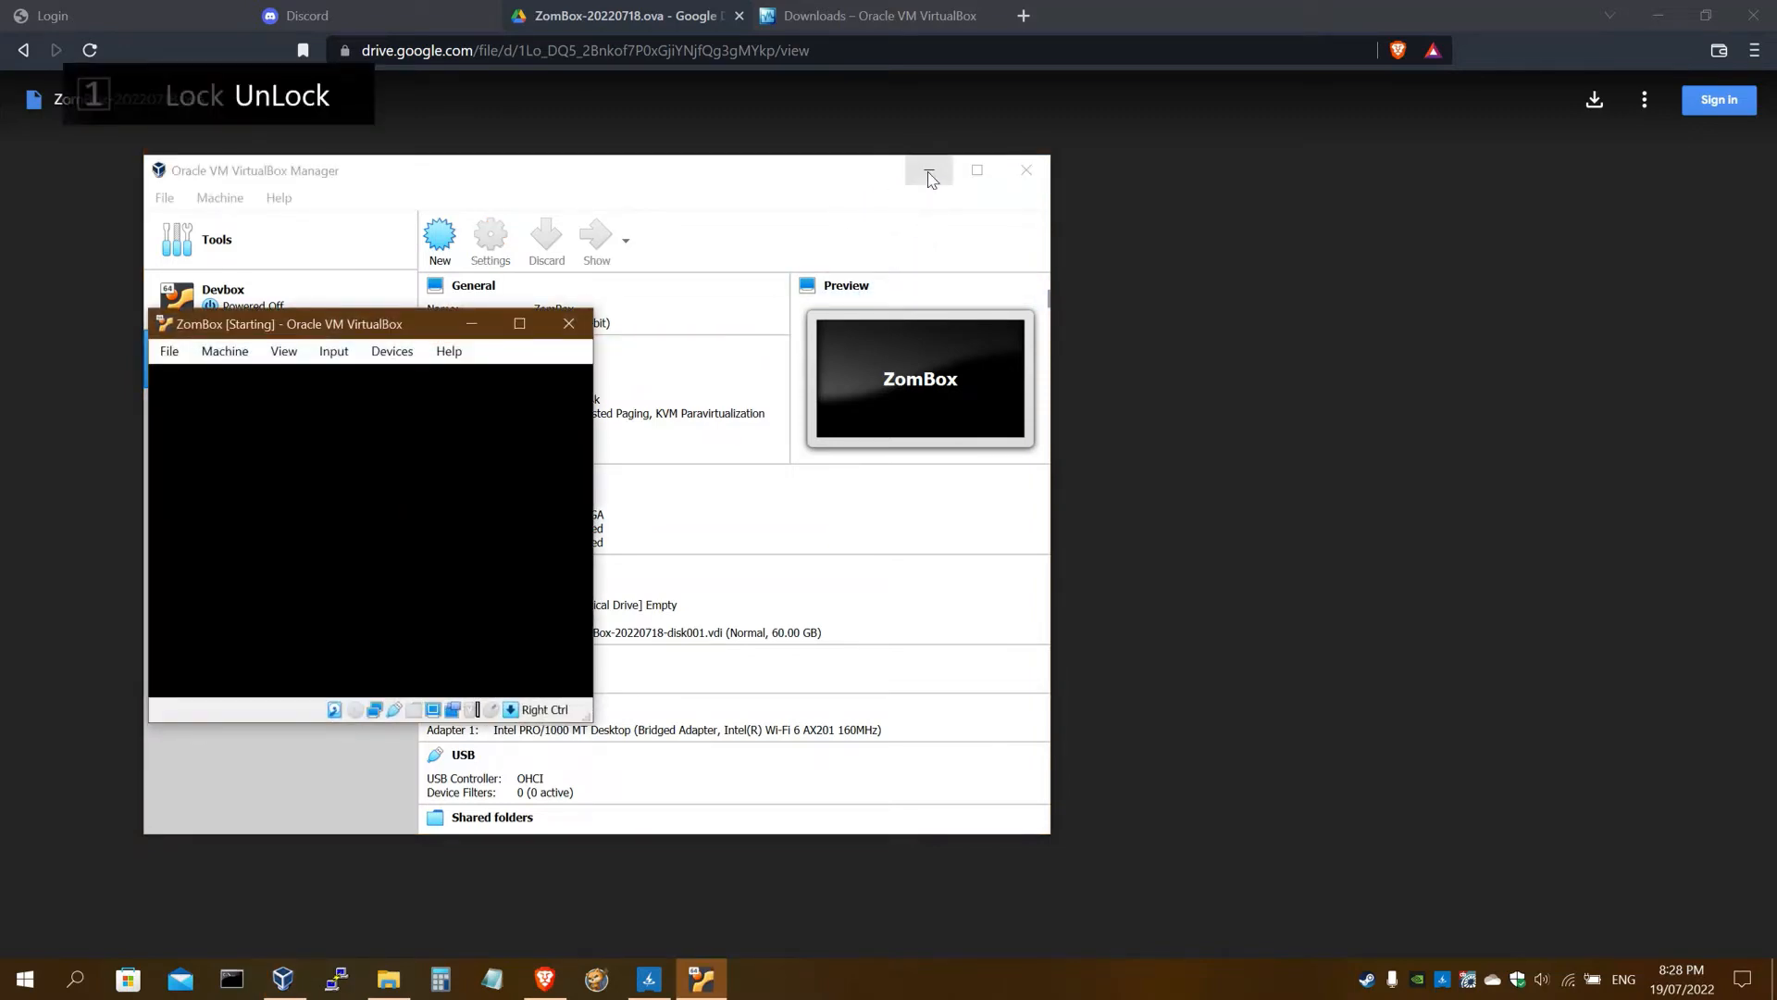
pyautogui.click(930, 173)
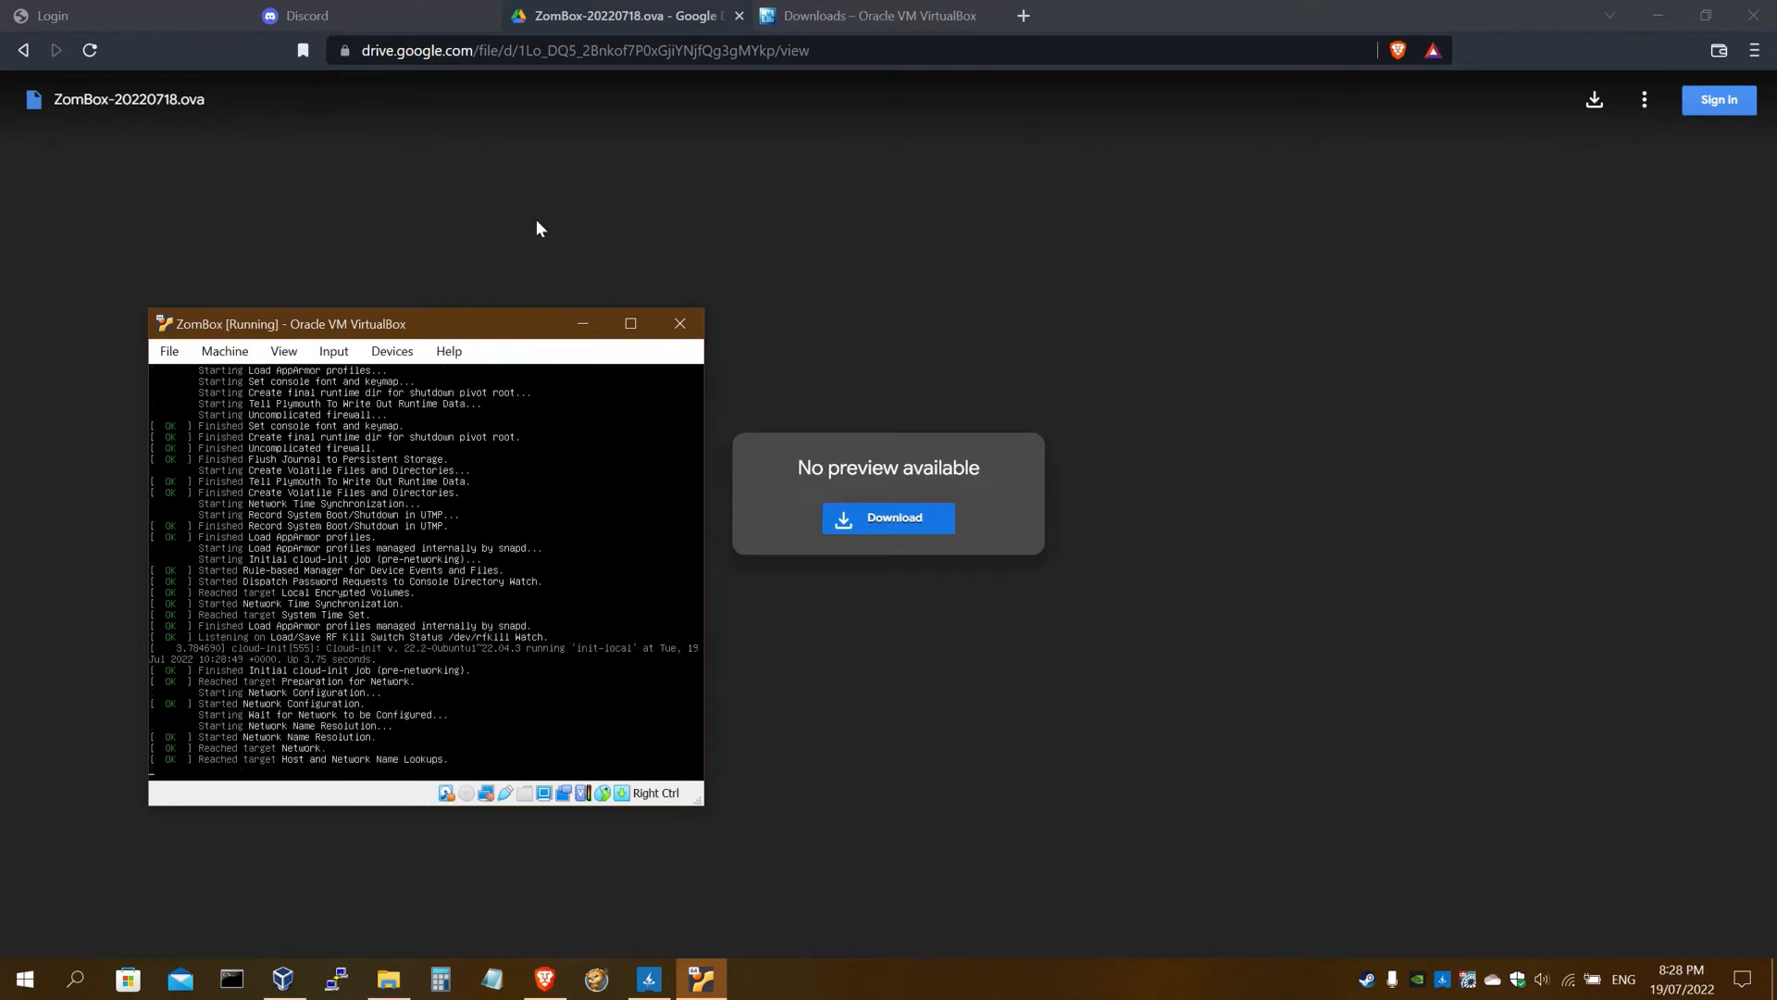
pyautogui.moveTo(445, 320); pyautogui.dragTo(428, 168)
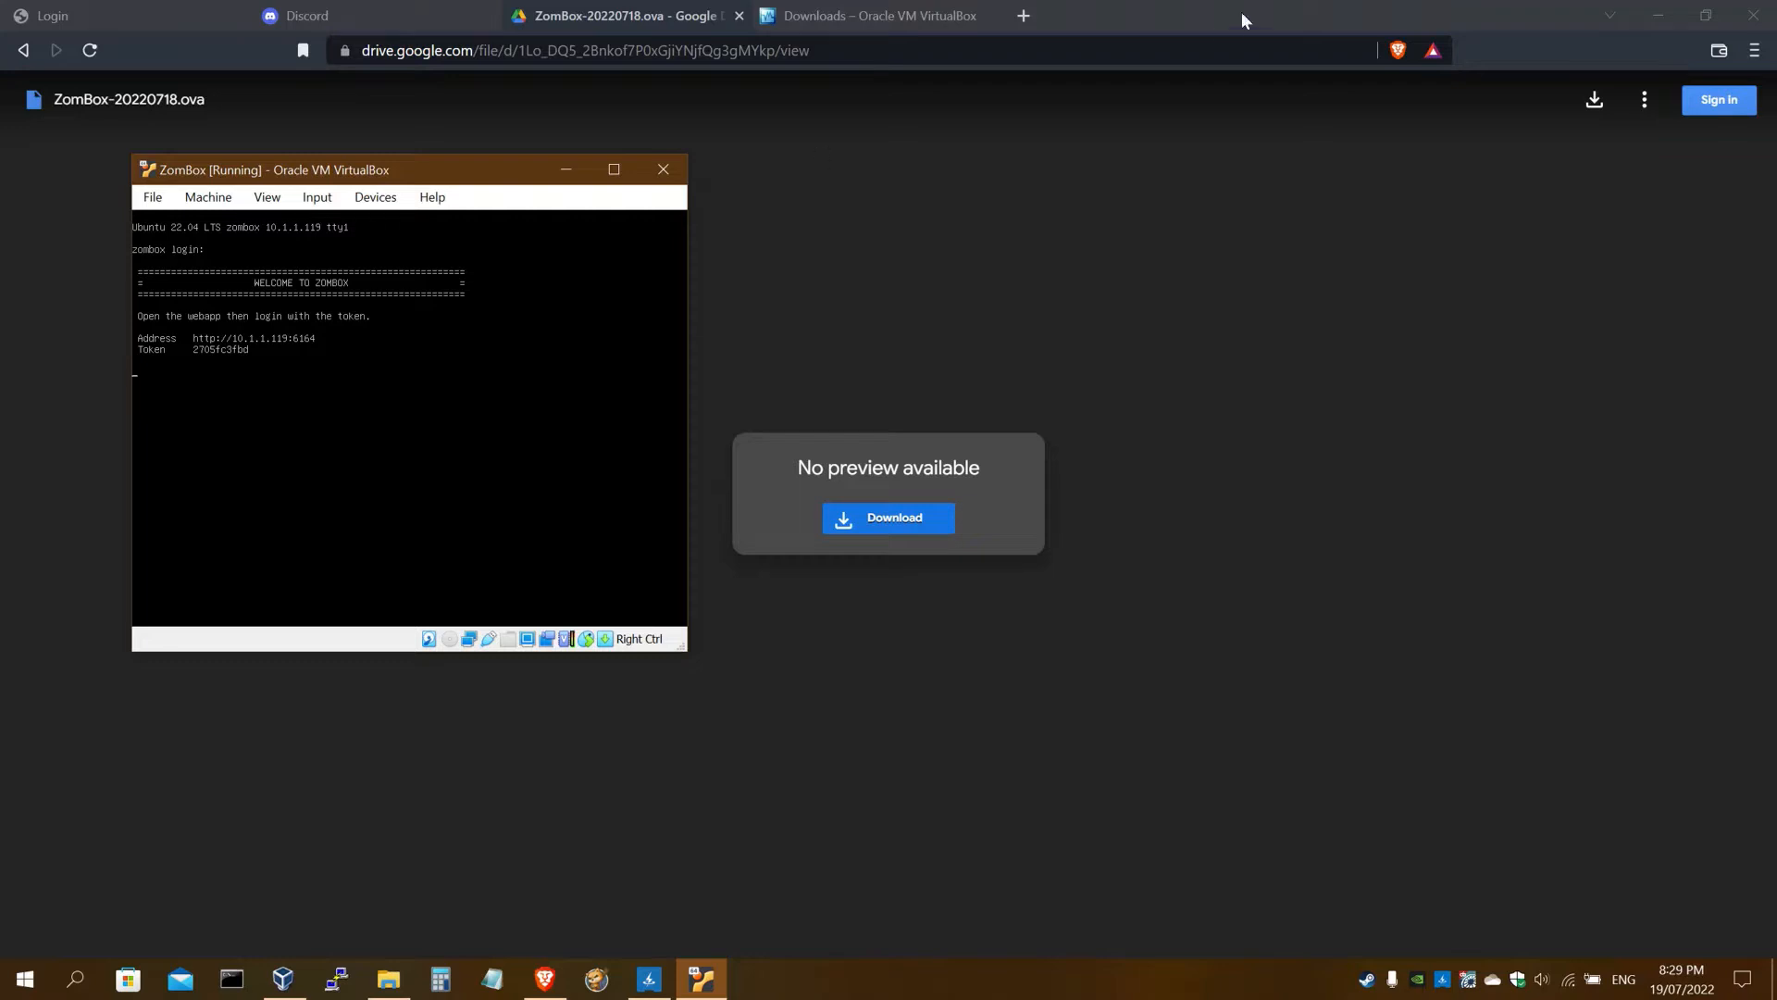
pyautogui.click(1022, 16)
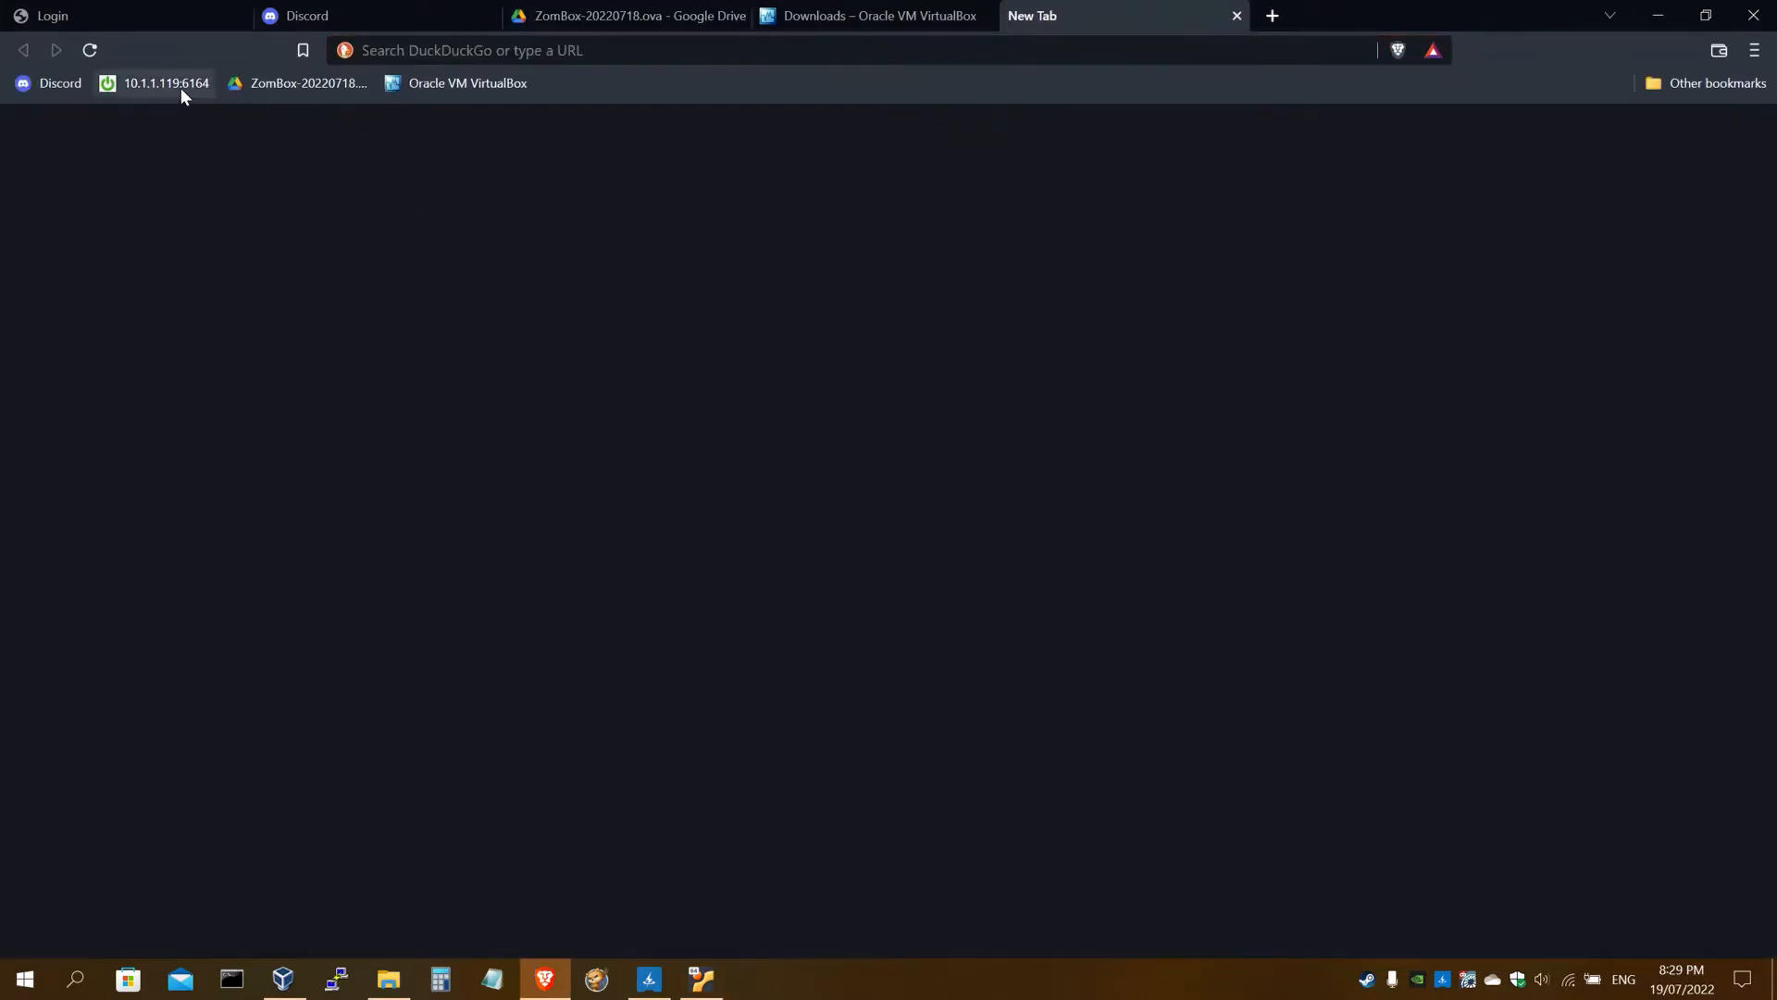
# Open the ZomBox web app at 10.1.1.119:6164 and log in with the token from the VM console
pyautogui.click(181, 85)
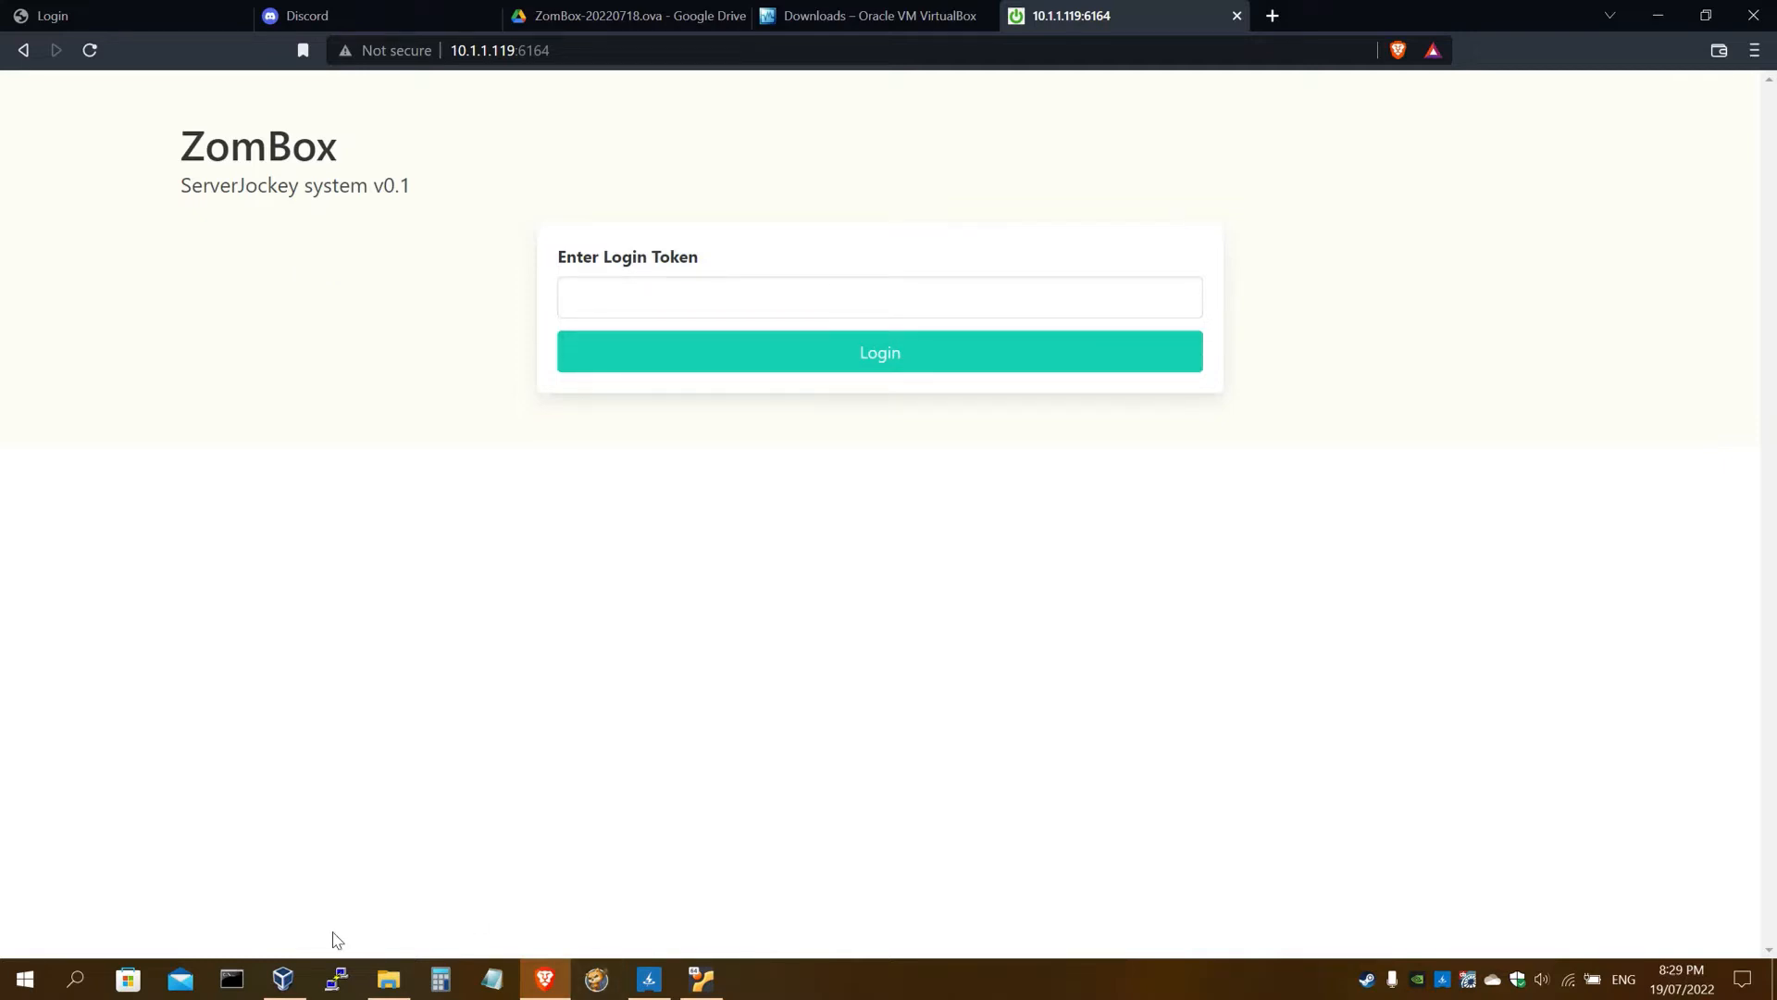
pyautogui.click(702, 978)
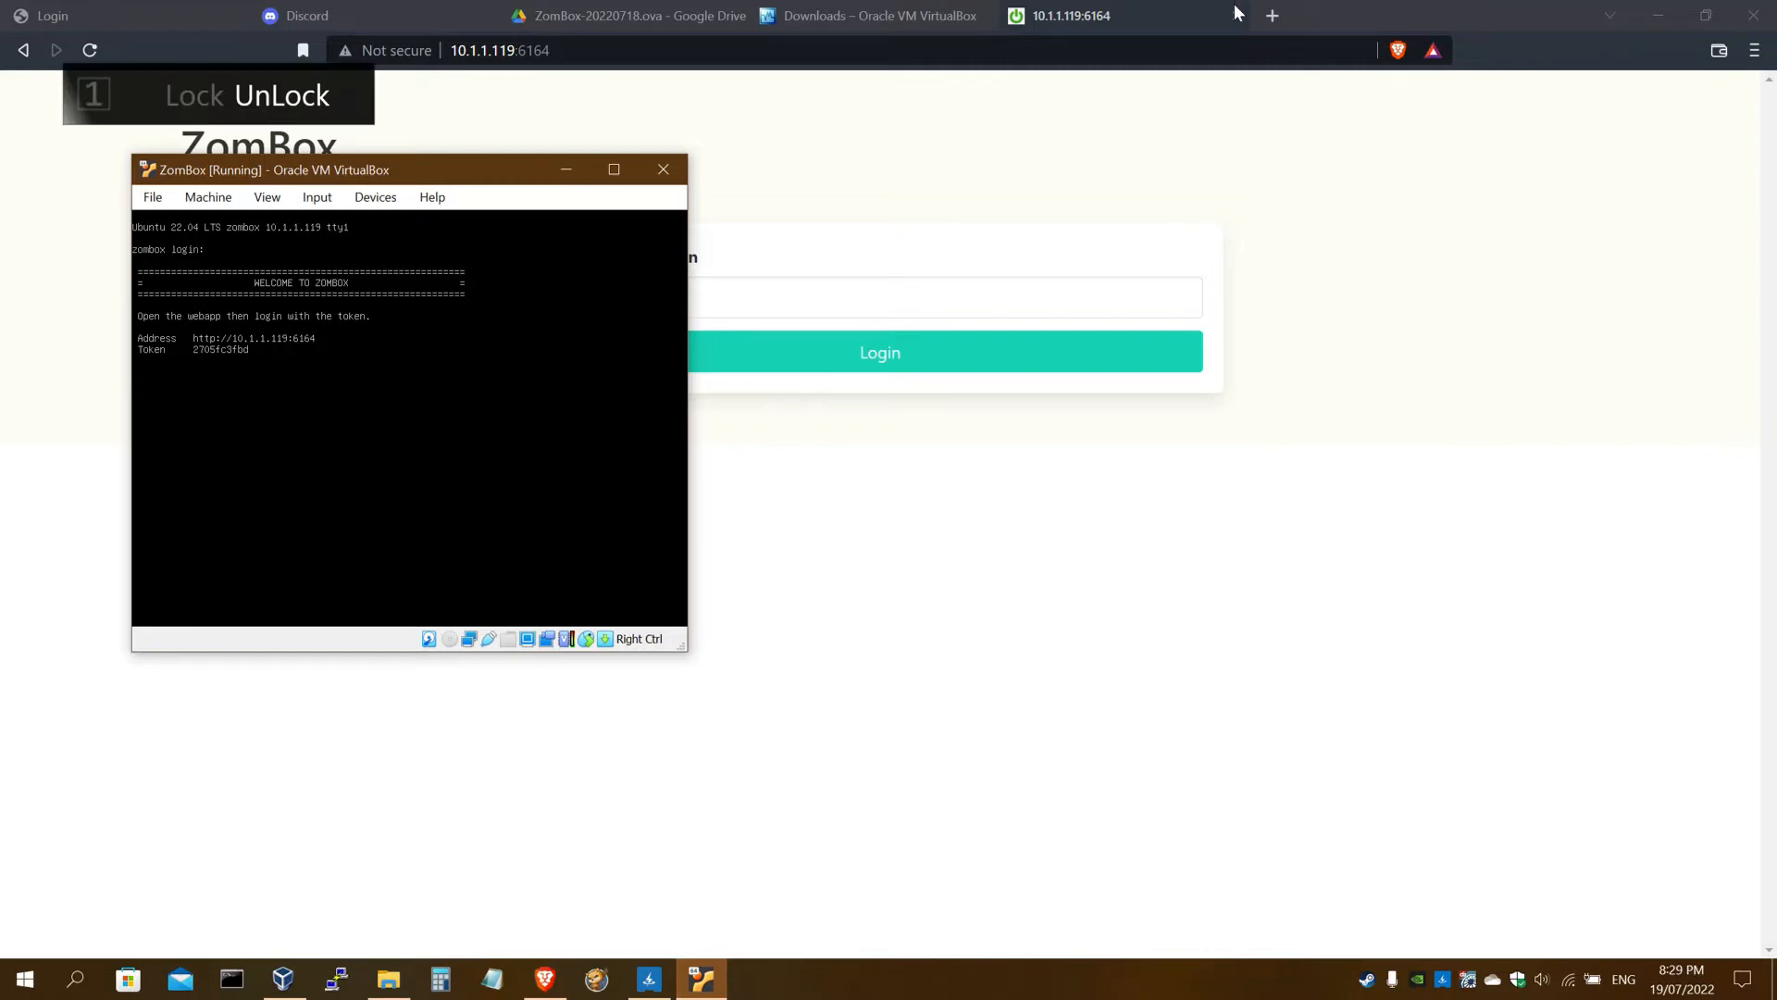
pyautogui.doubleClick(1339, 13)
pyautogui.moveTo(304, 174); pyautogui.dragTo(247, 183)
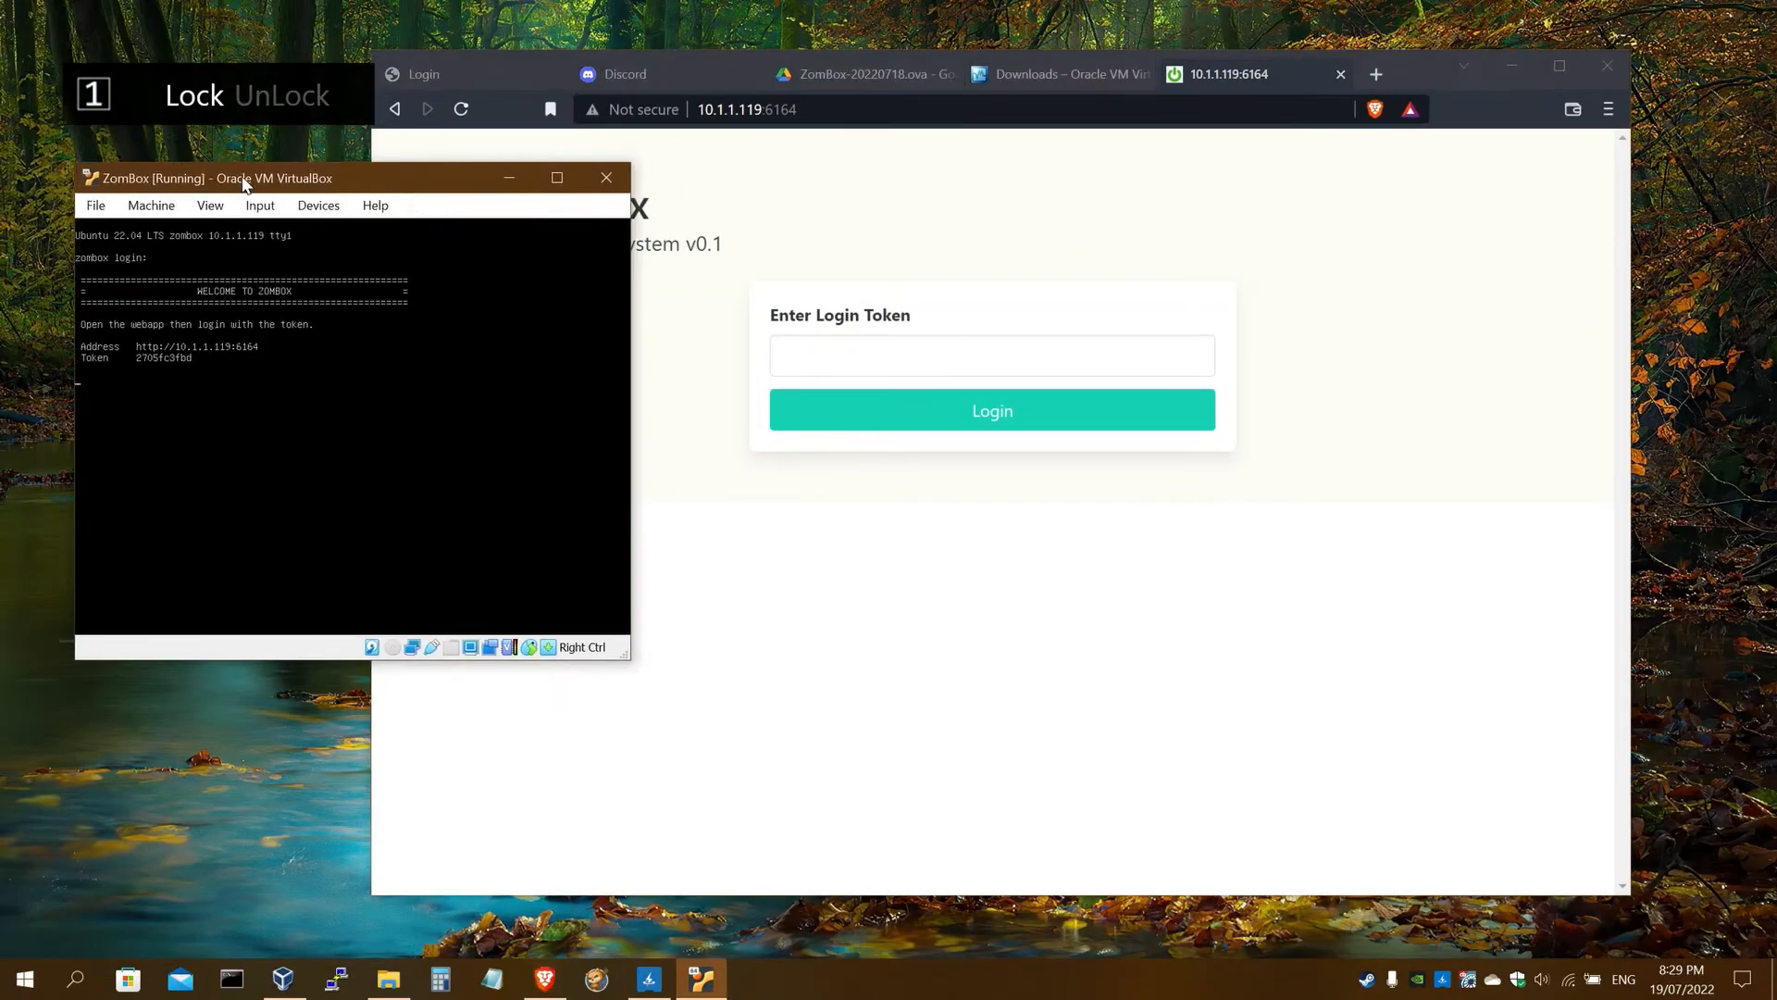
pyautogui.click(782, 356)
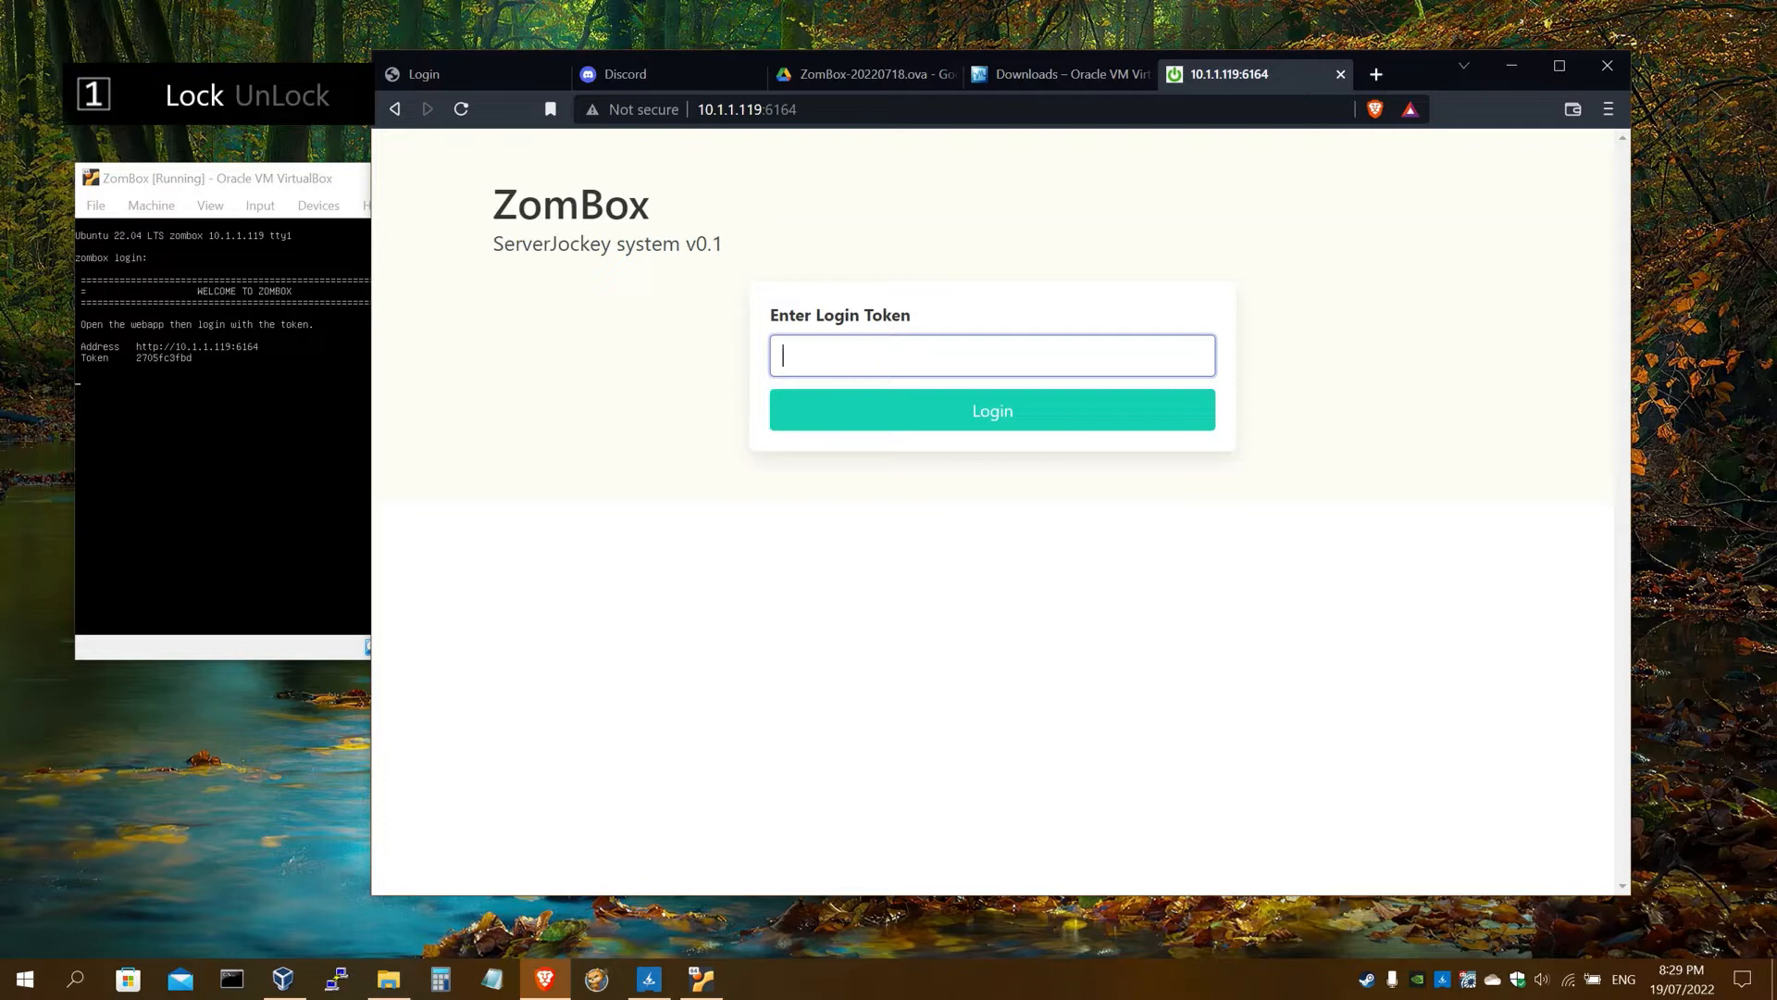
pyautogui.write('270')
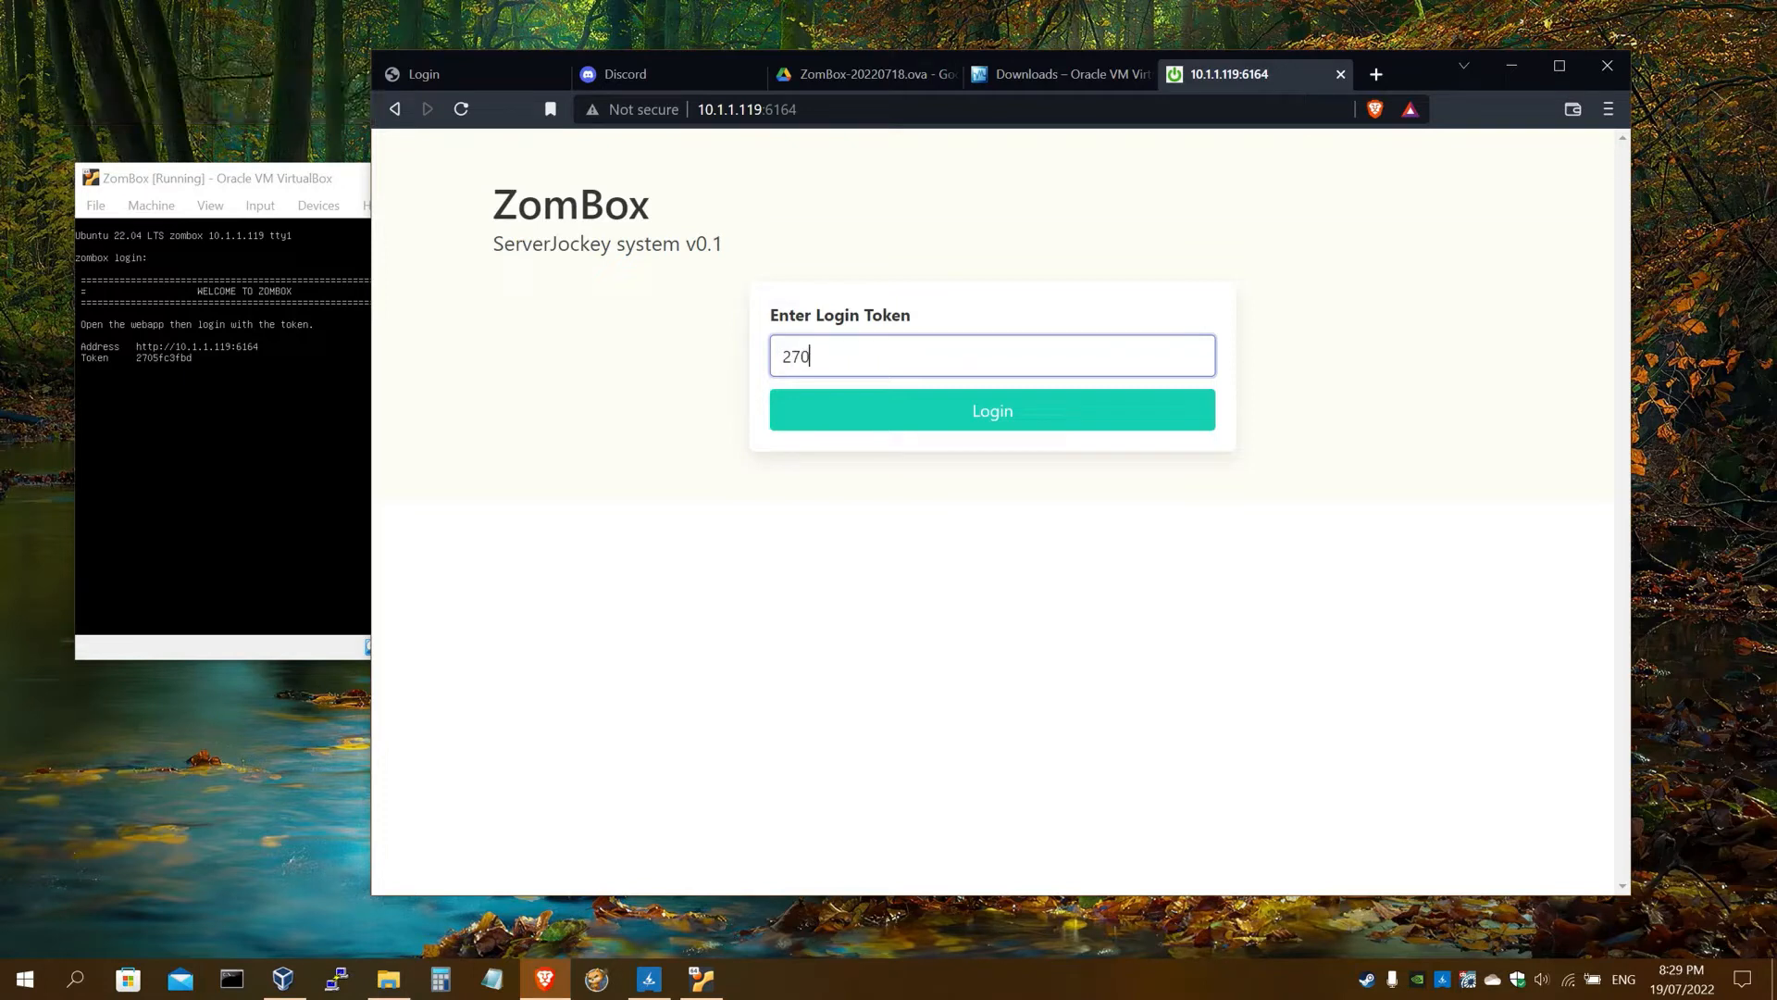
pyautogui.write('5fc3fbd')
pyautogui.click(917, 409)
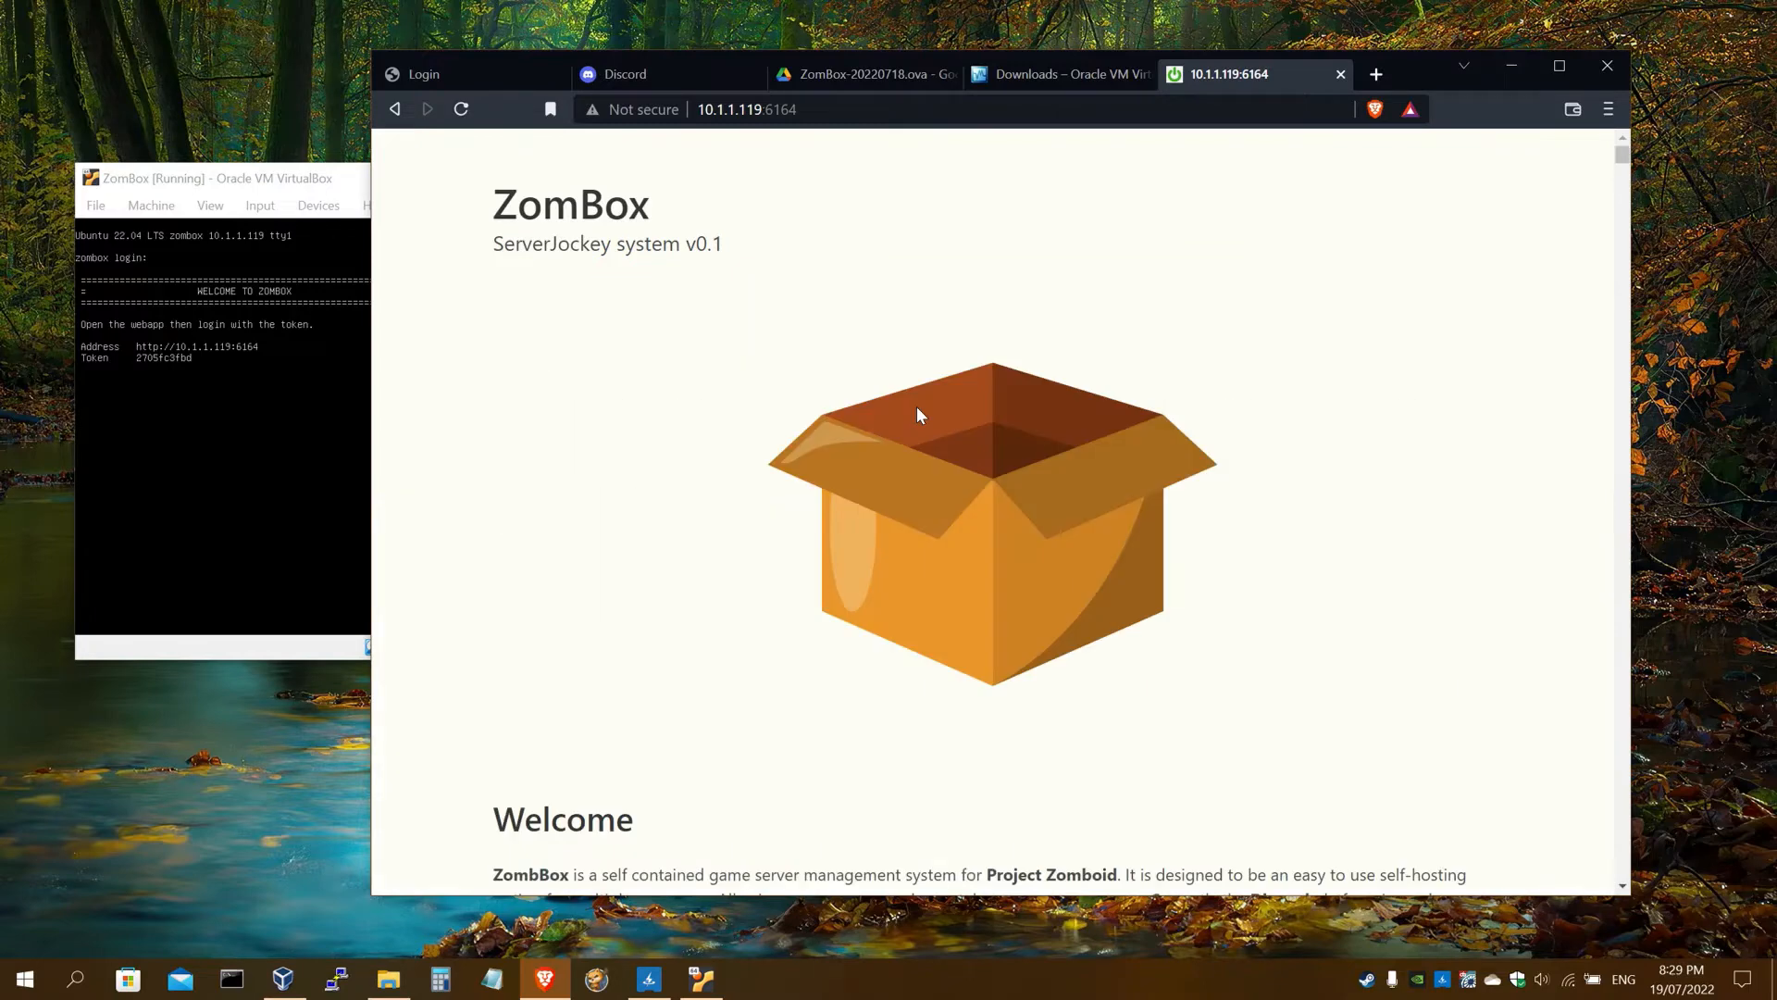
# Read the ZomBox guide, close the Google Drive and VirtualBox download tabs, and open Discord's login link
pyautogui.doubleClick(1407, 65)
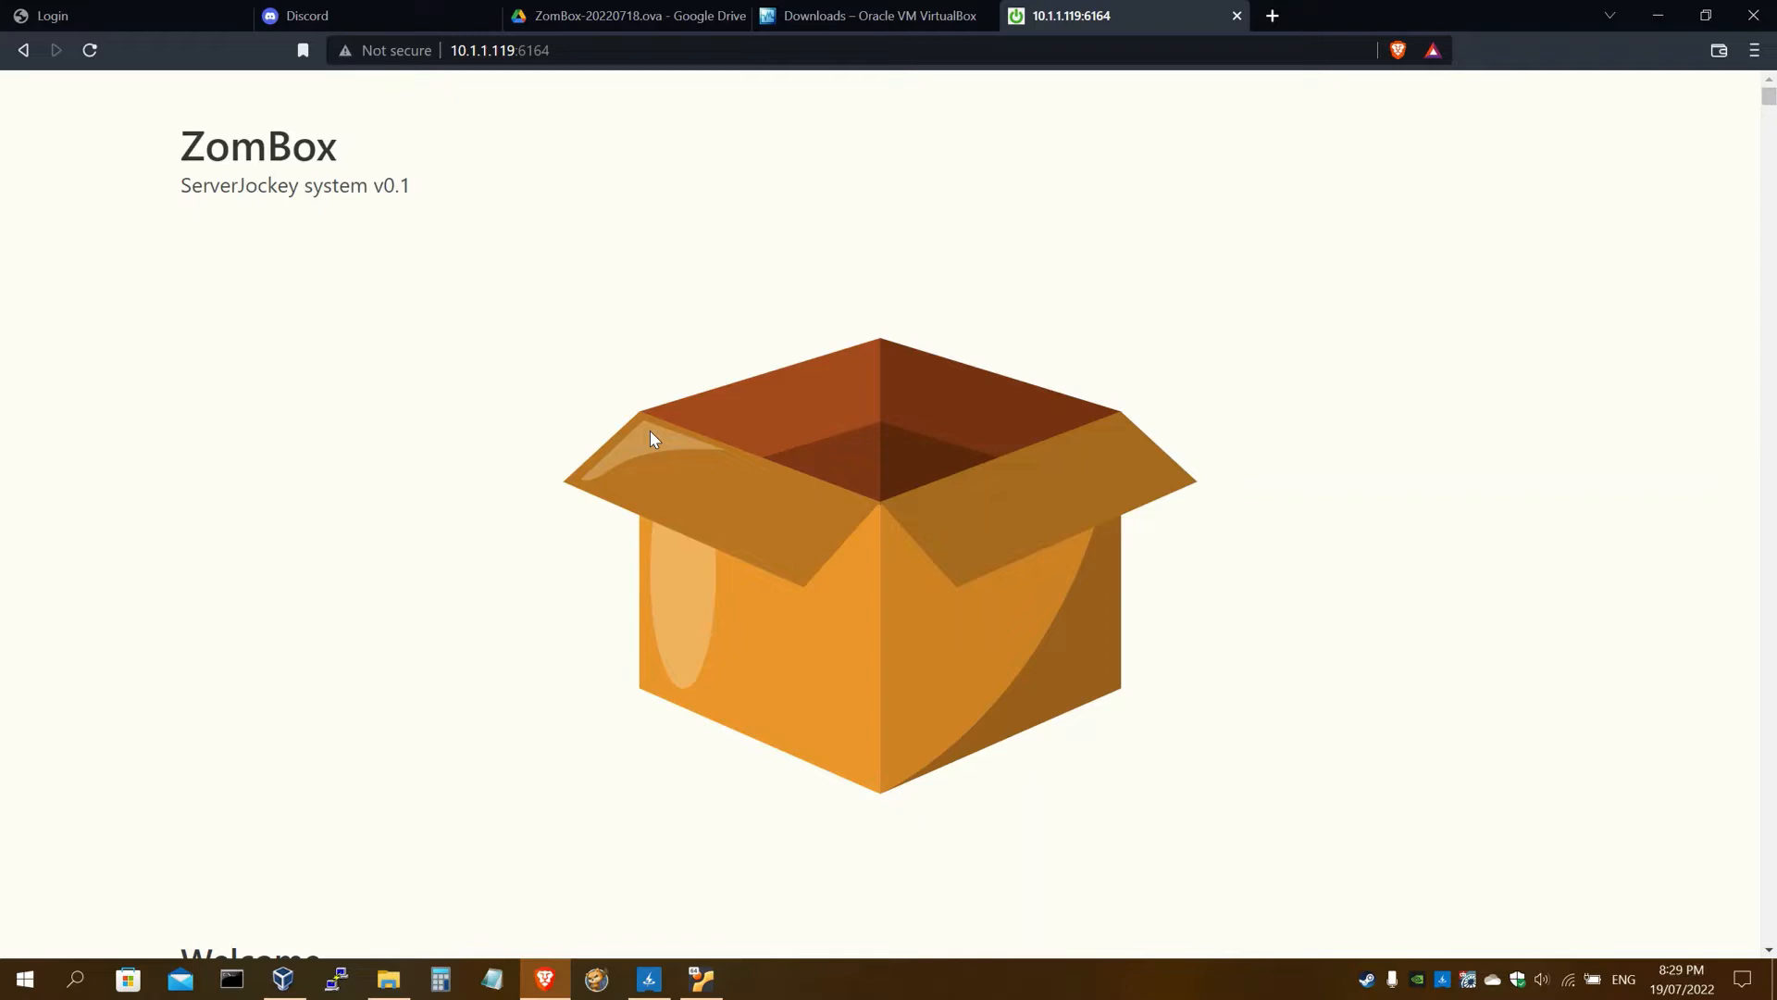
pyautogui.scroll(-5, 622, 431)
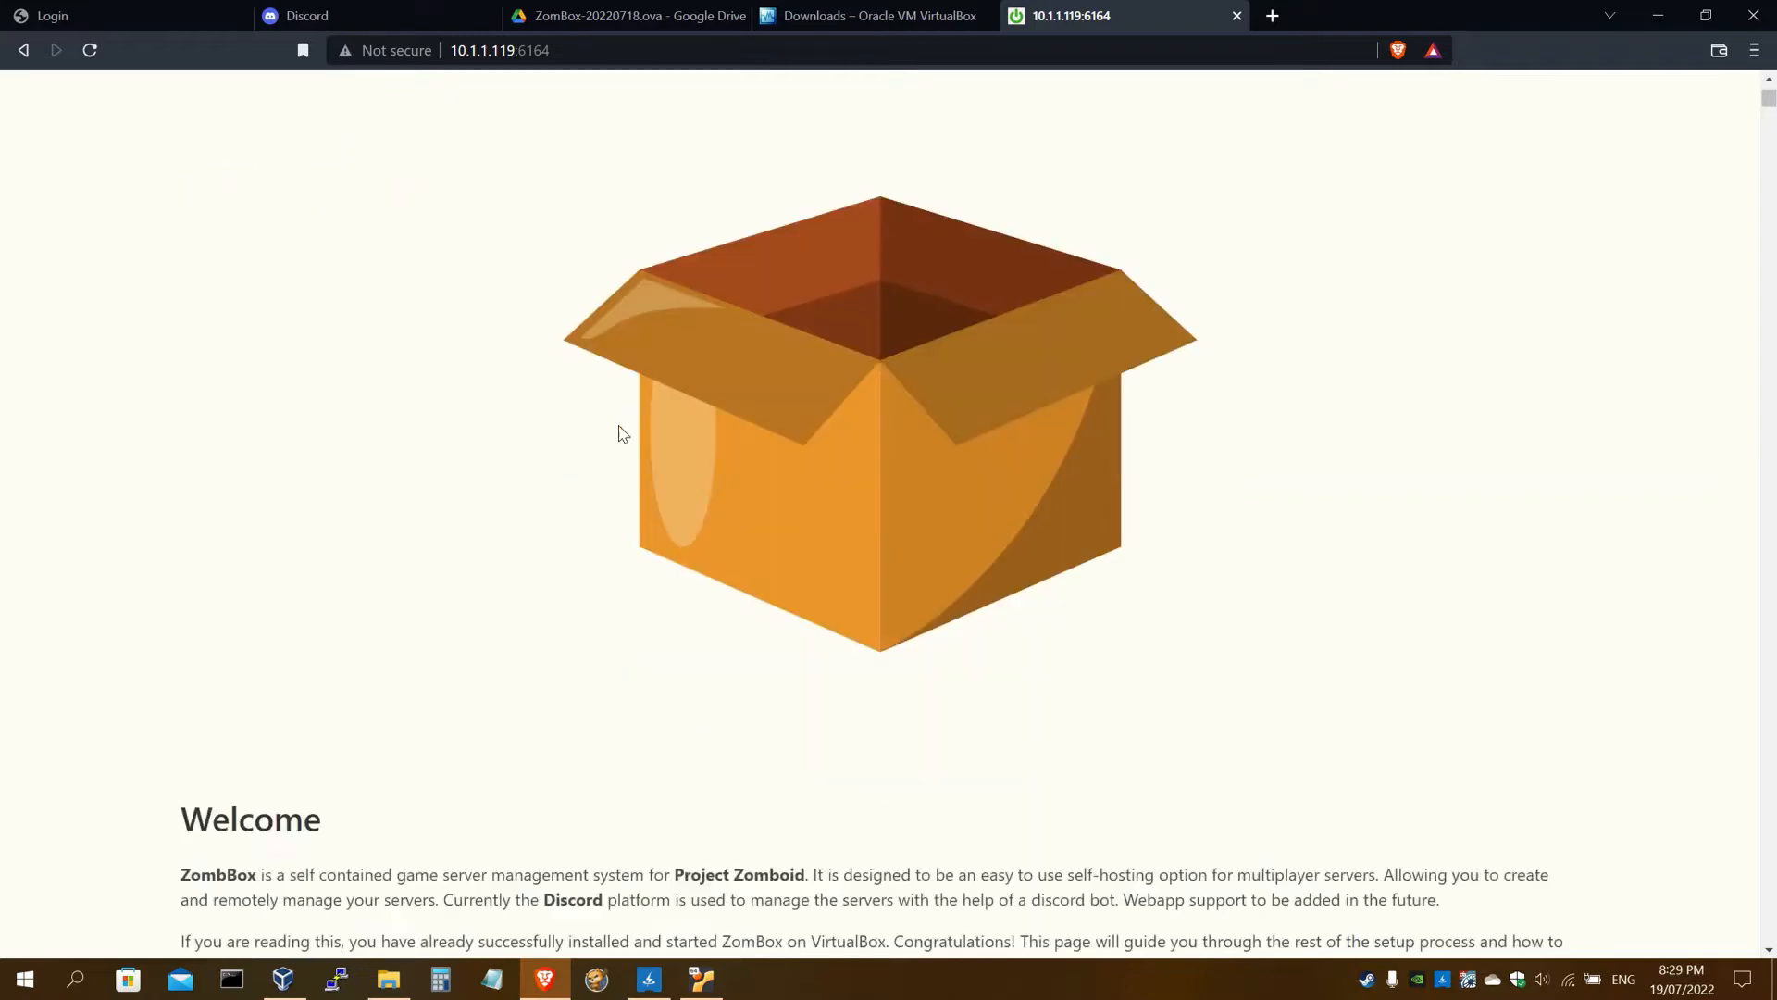
pyautogui.scroll(-1, 872, 514)
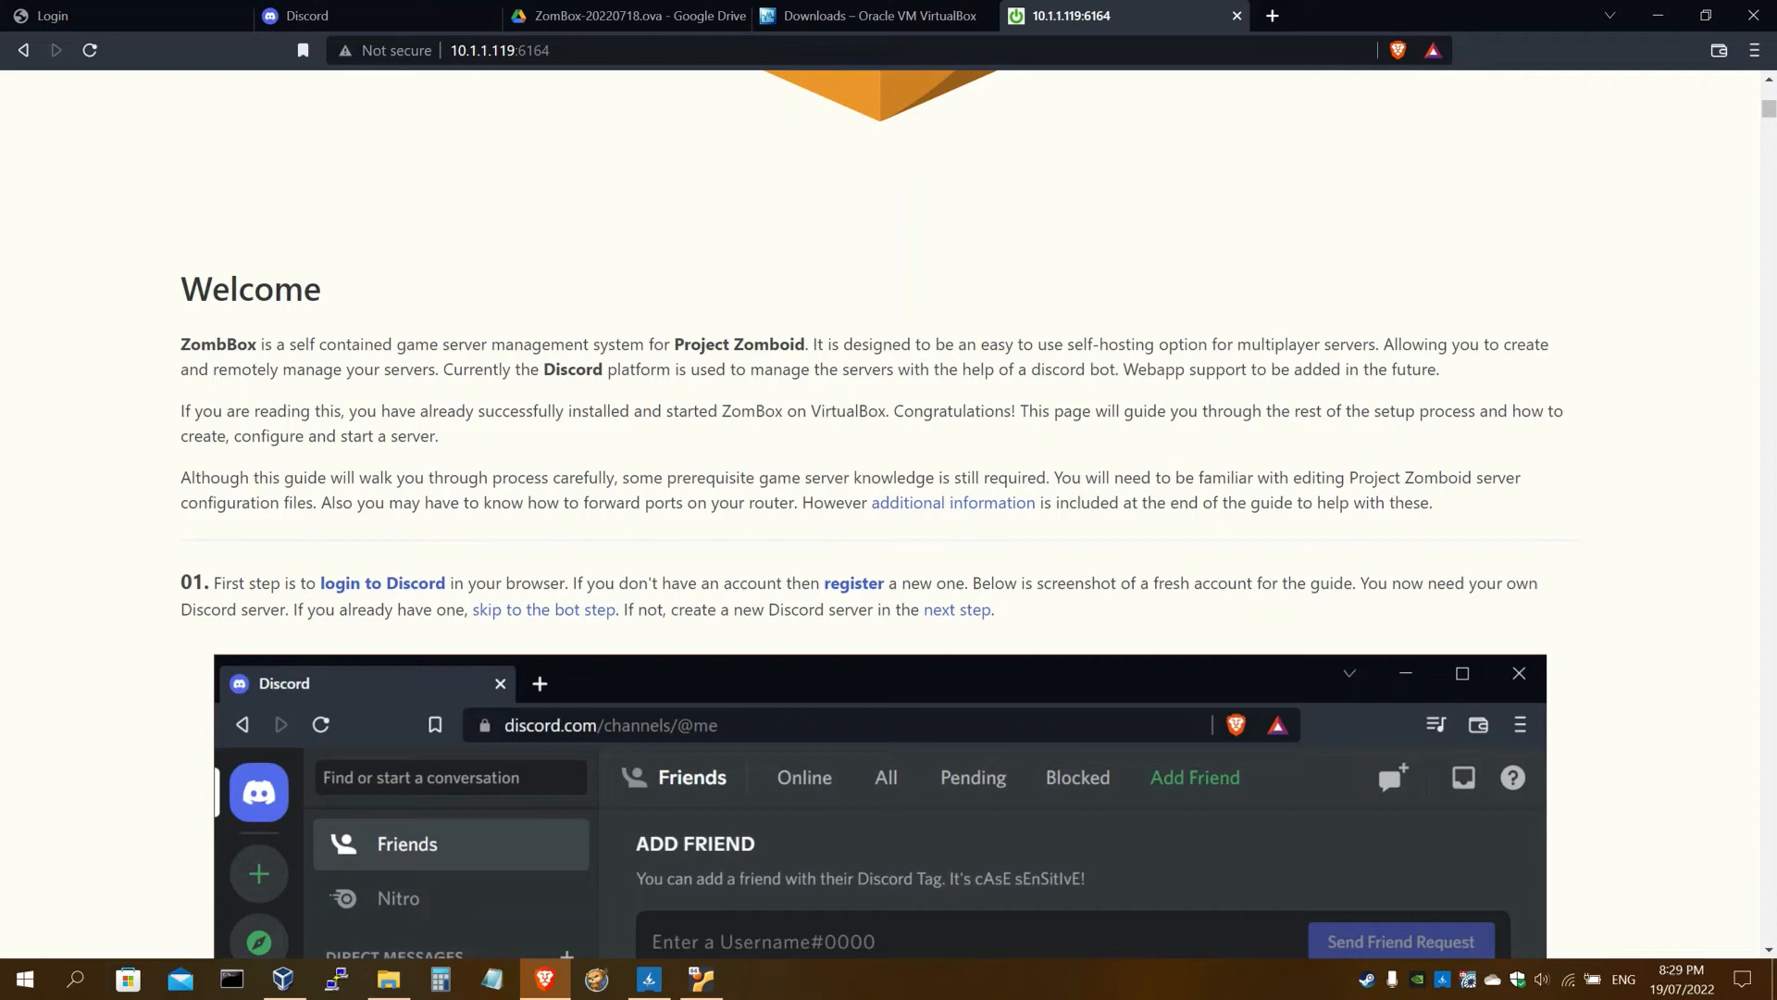
pyautogui.scroll(-1, 515, 404)
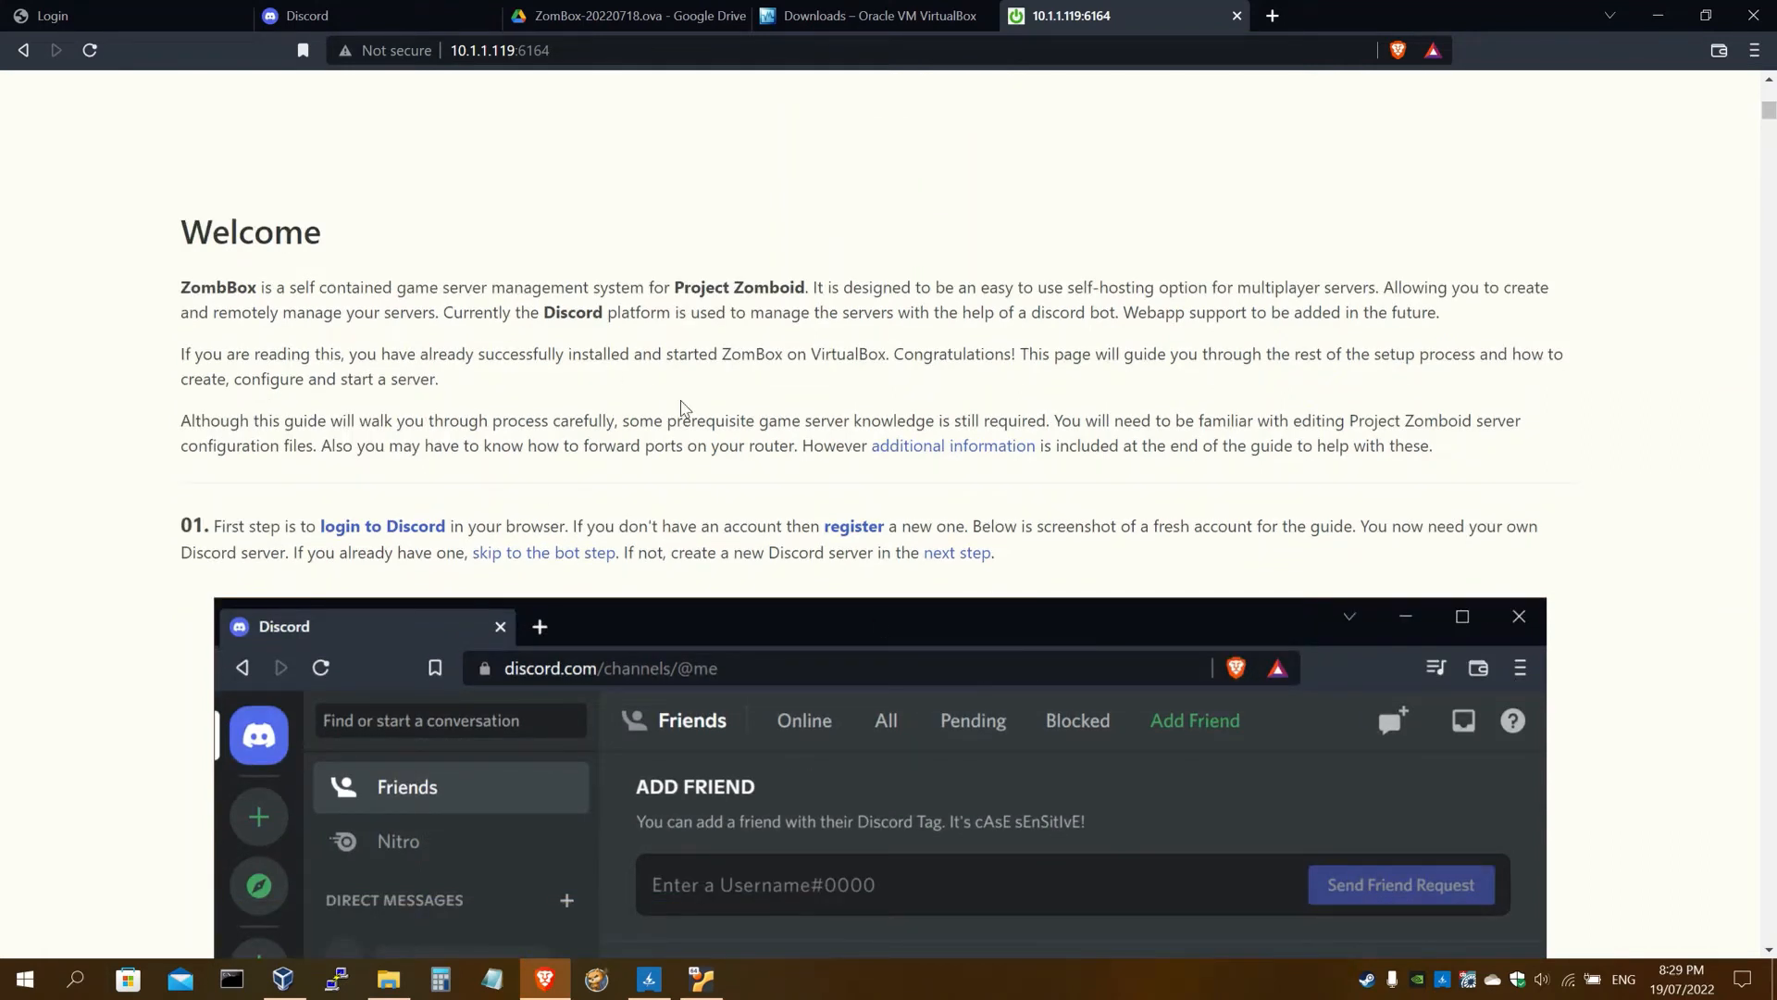
pyautogui.scroll(-2, 685, 408)
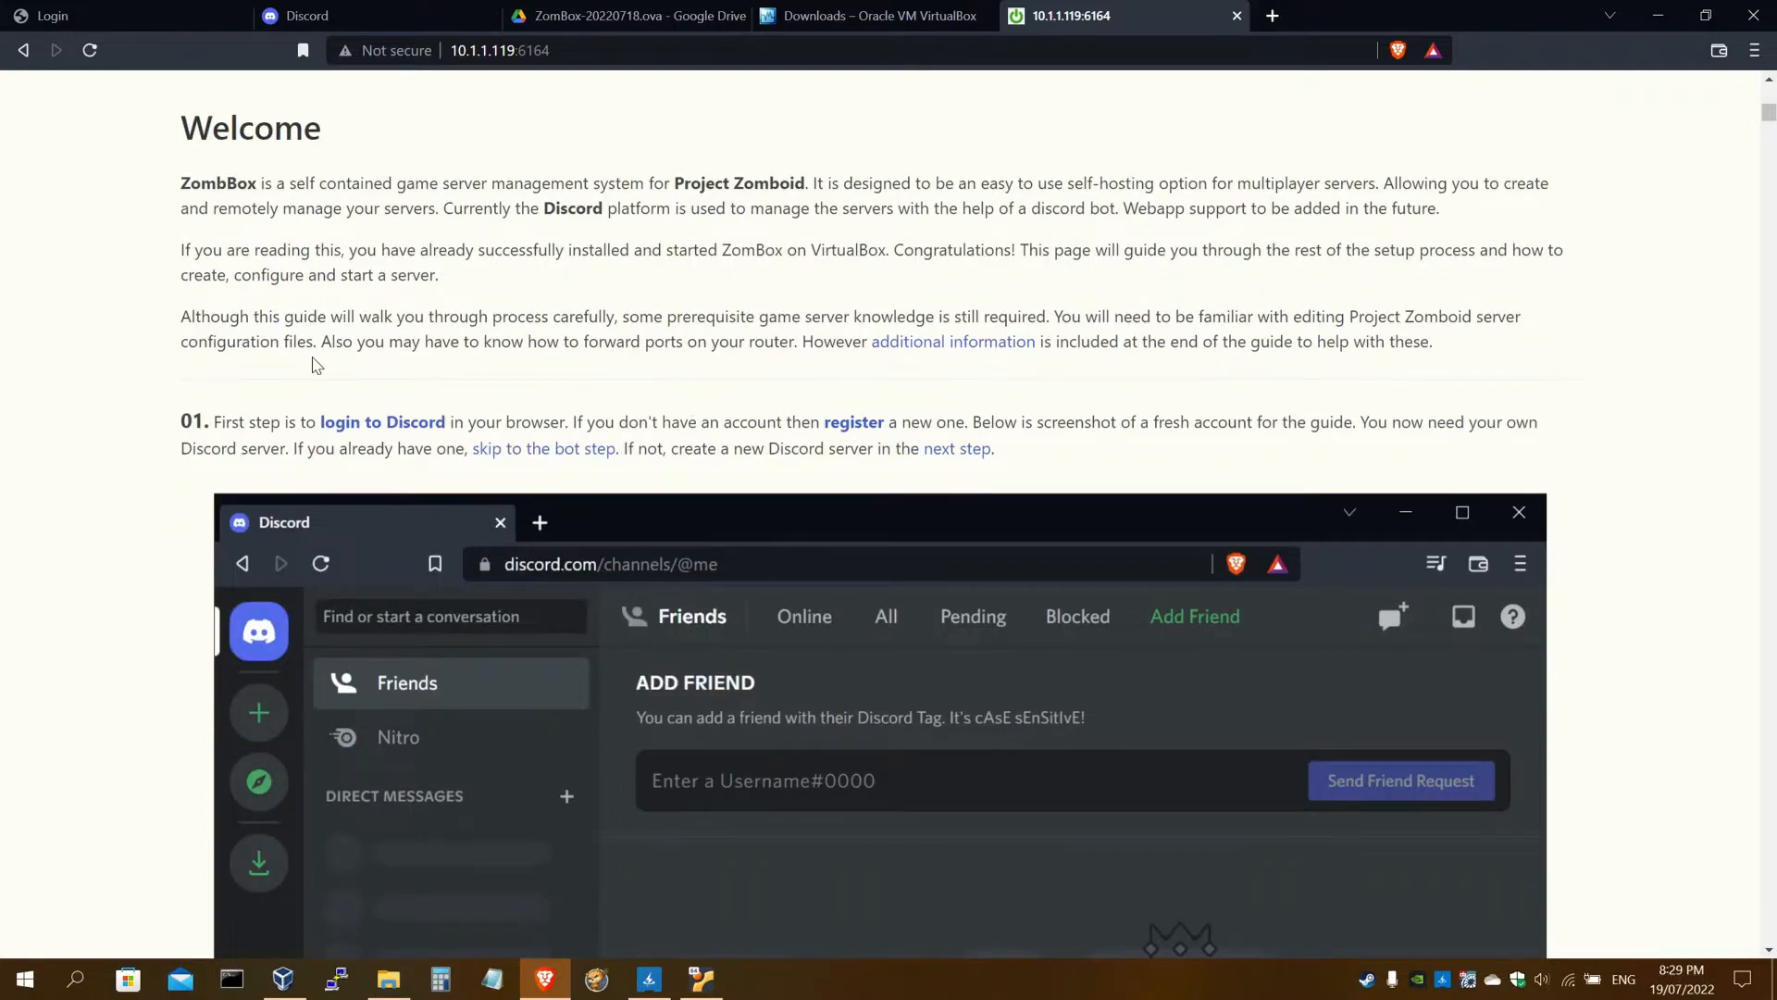
pyautogui.scroll(-2, 331, 359)
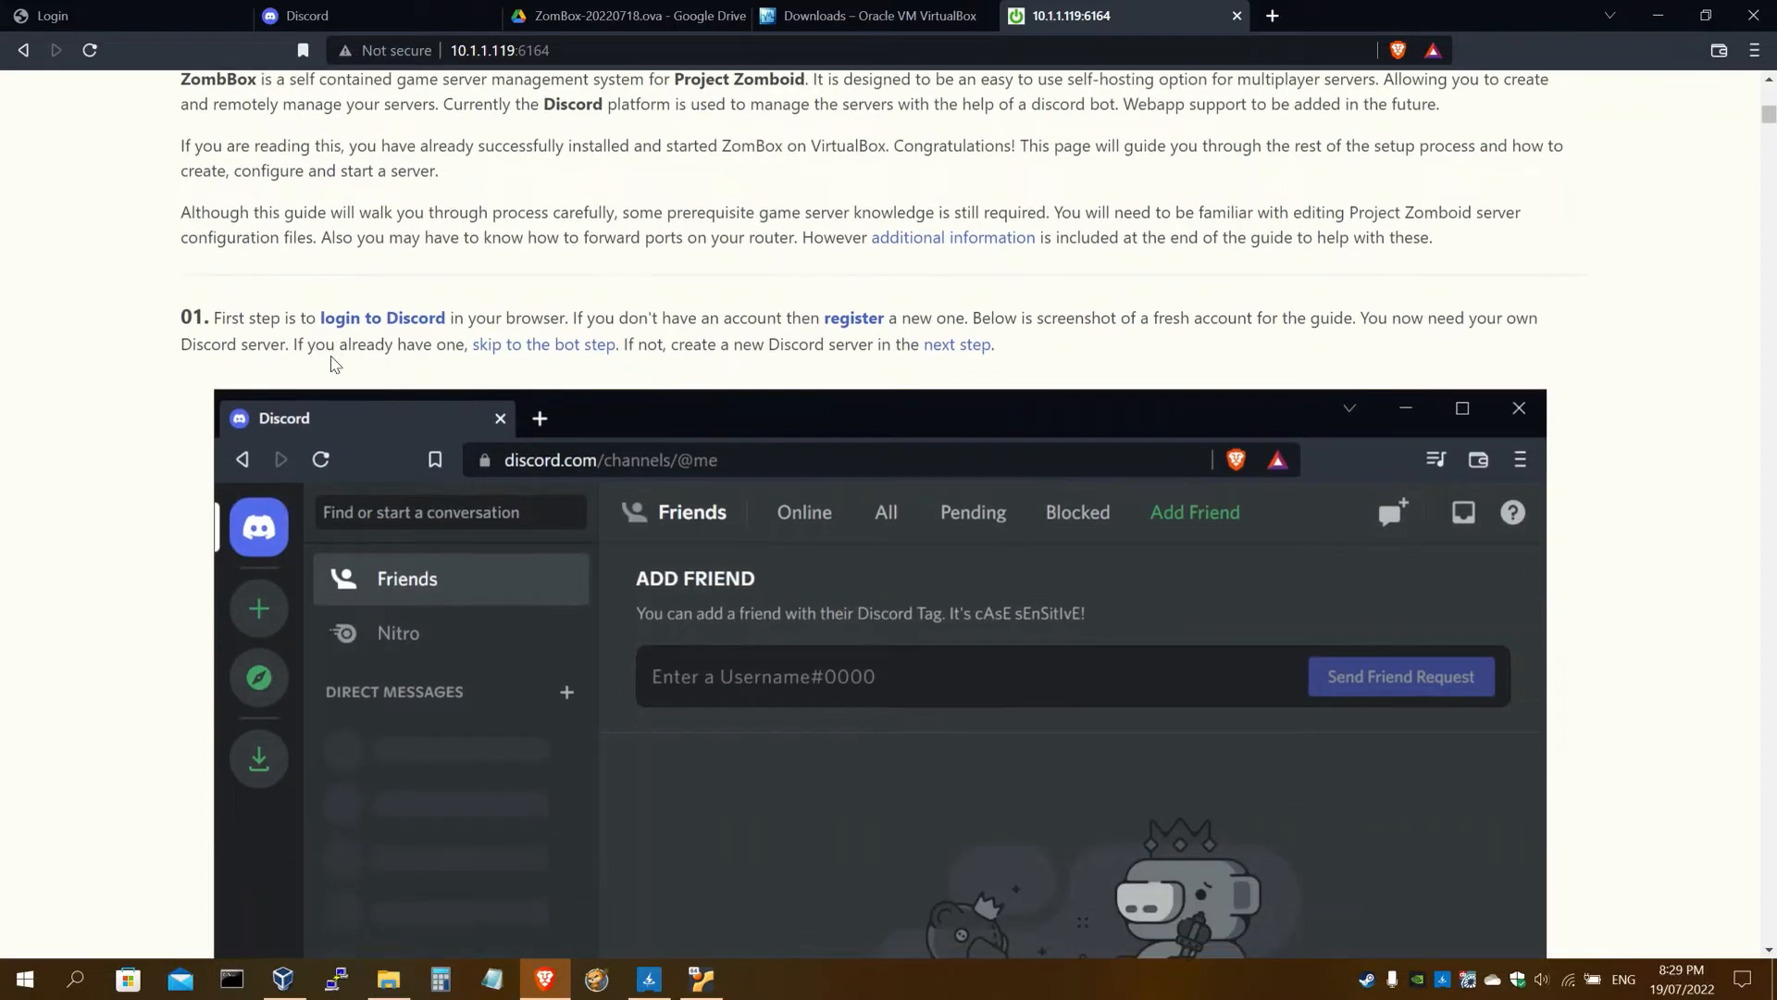
pyautogui.click(738, 16)
pyautogui.click(739, 15)
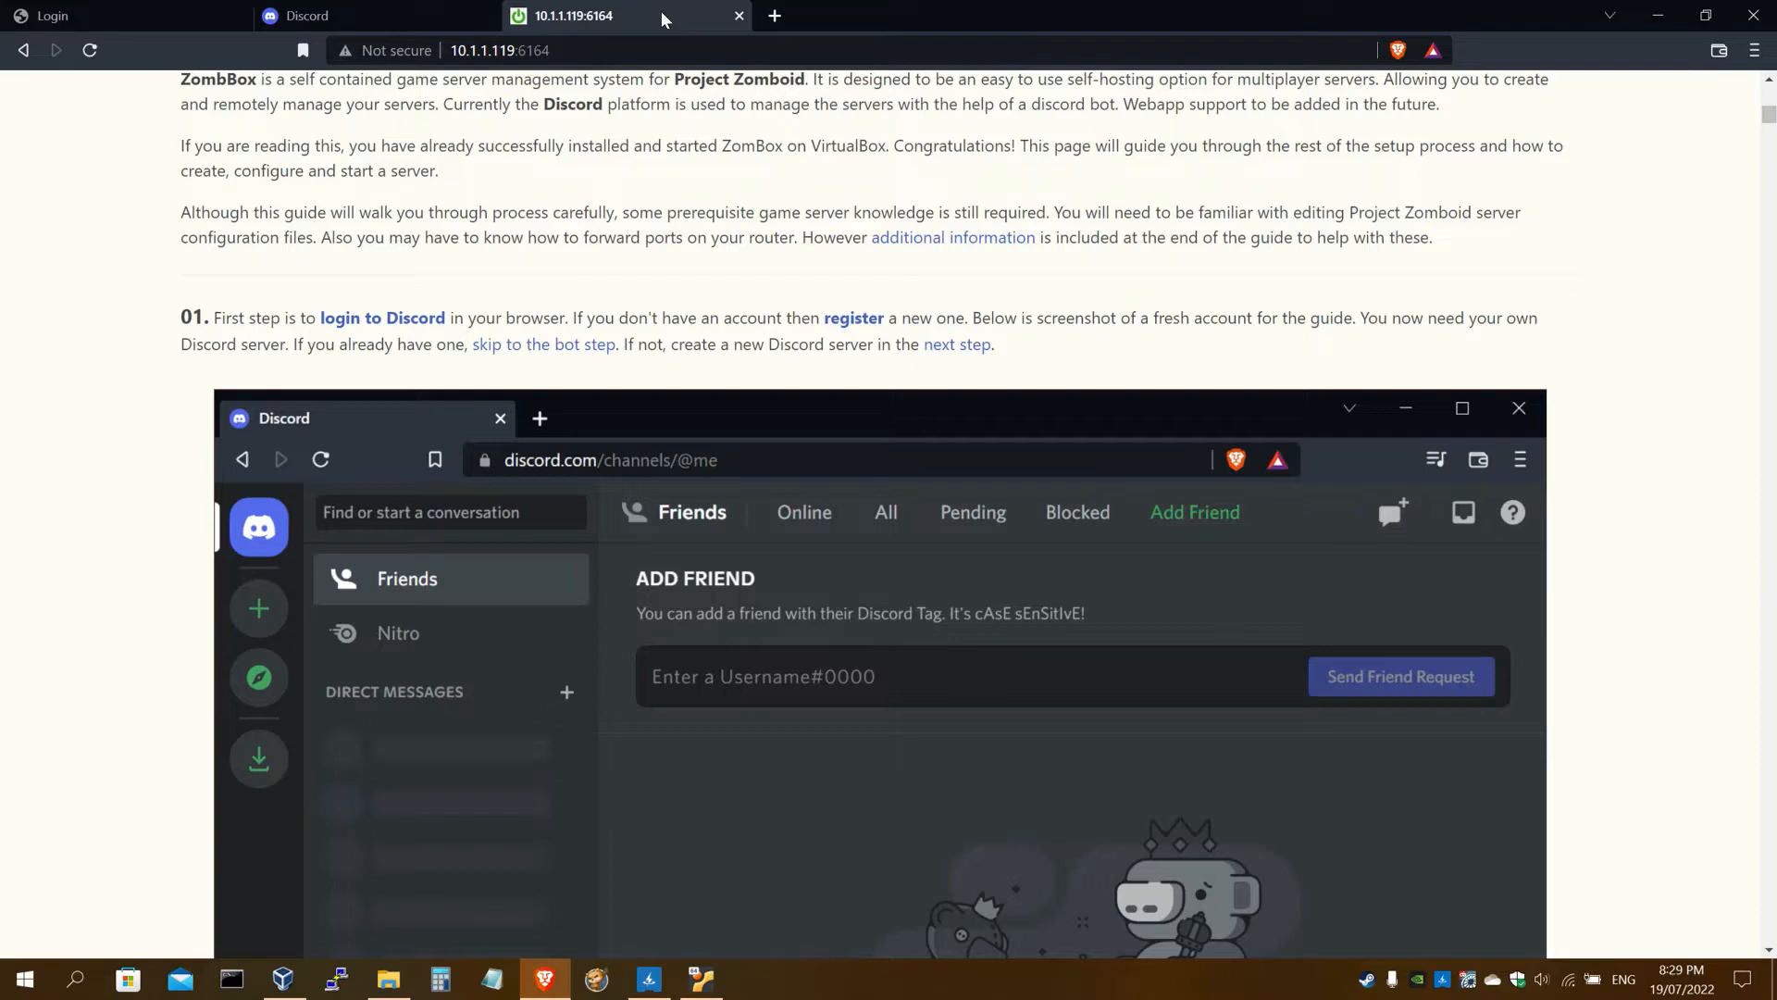
pyautogui.click(412, 328)
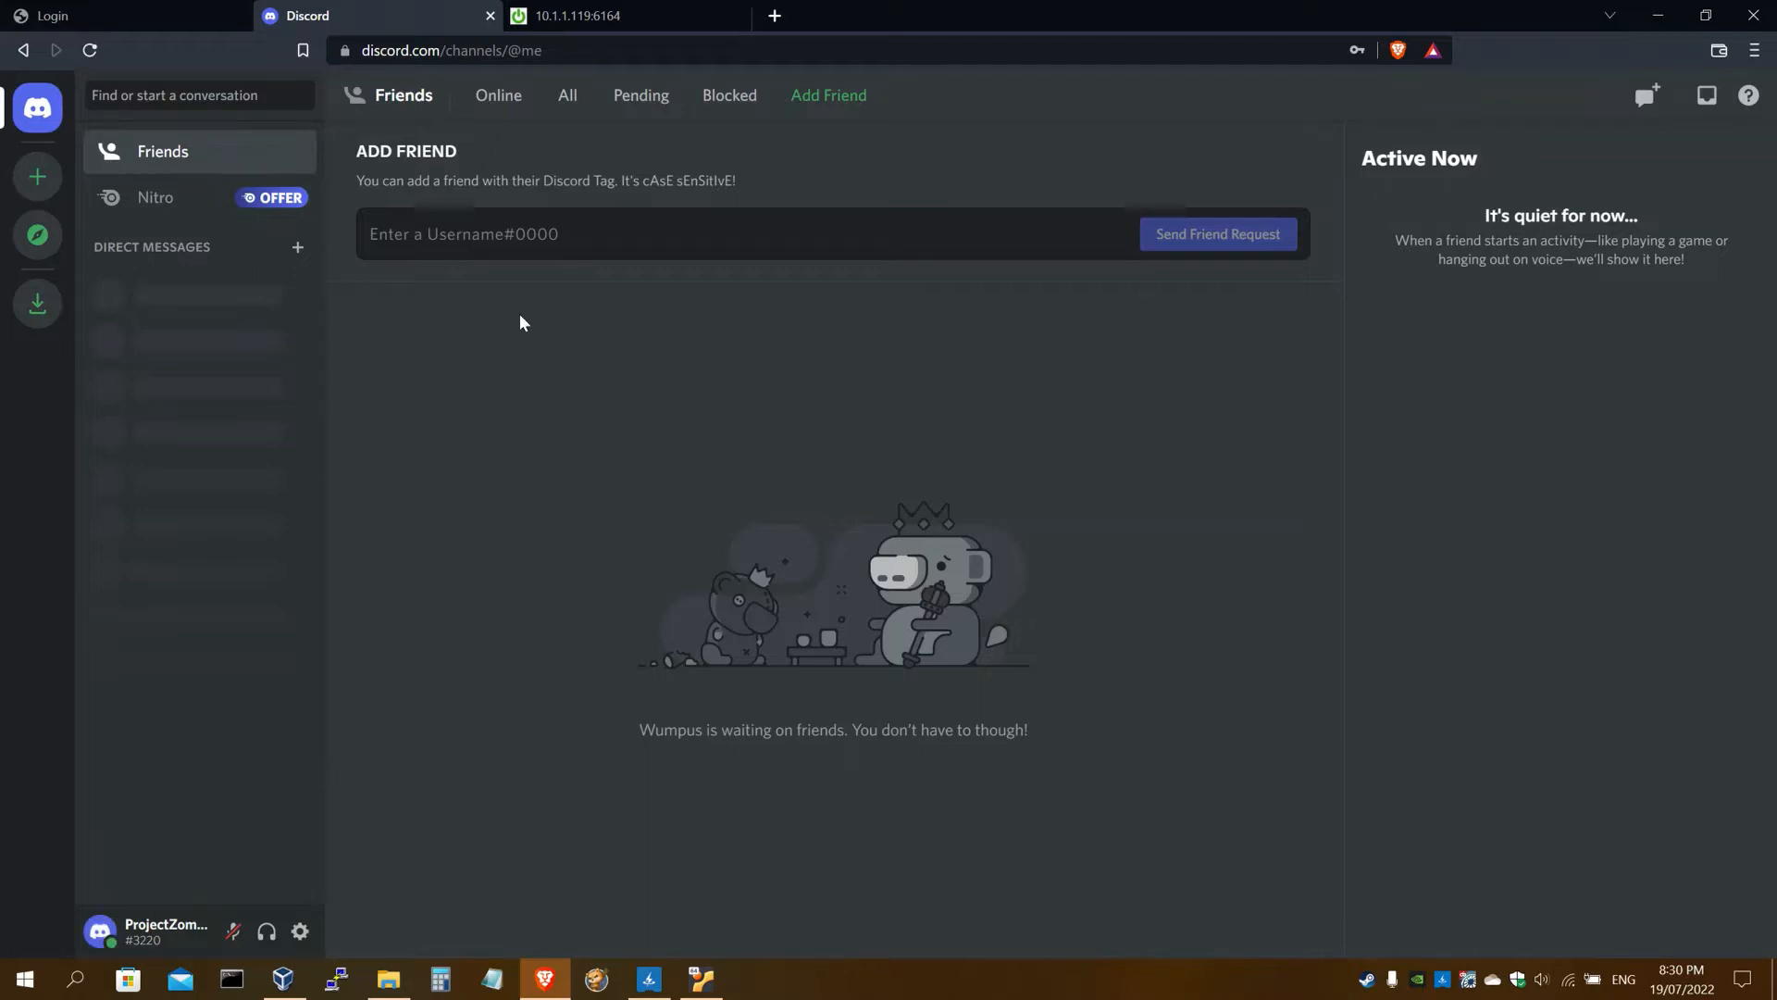
# Move the guide tab left of the Discord tab, read through step 02, and return to Discord
pyautogui.click(641, 20)
pyautogui.moveTo(488, 22); pyautogui.dragTo(363, 20)
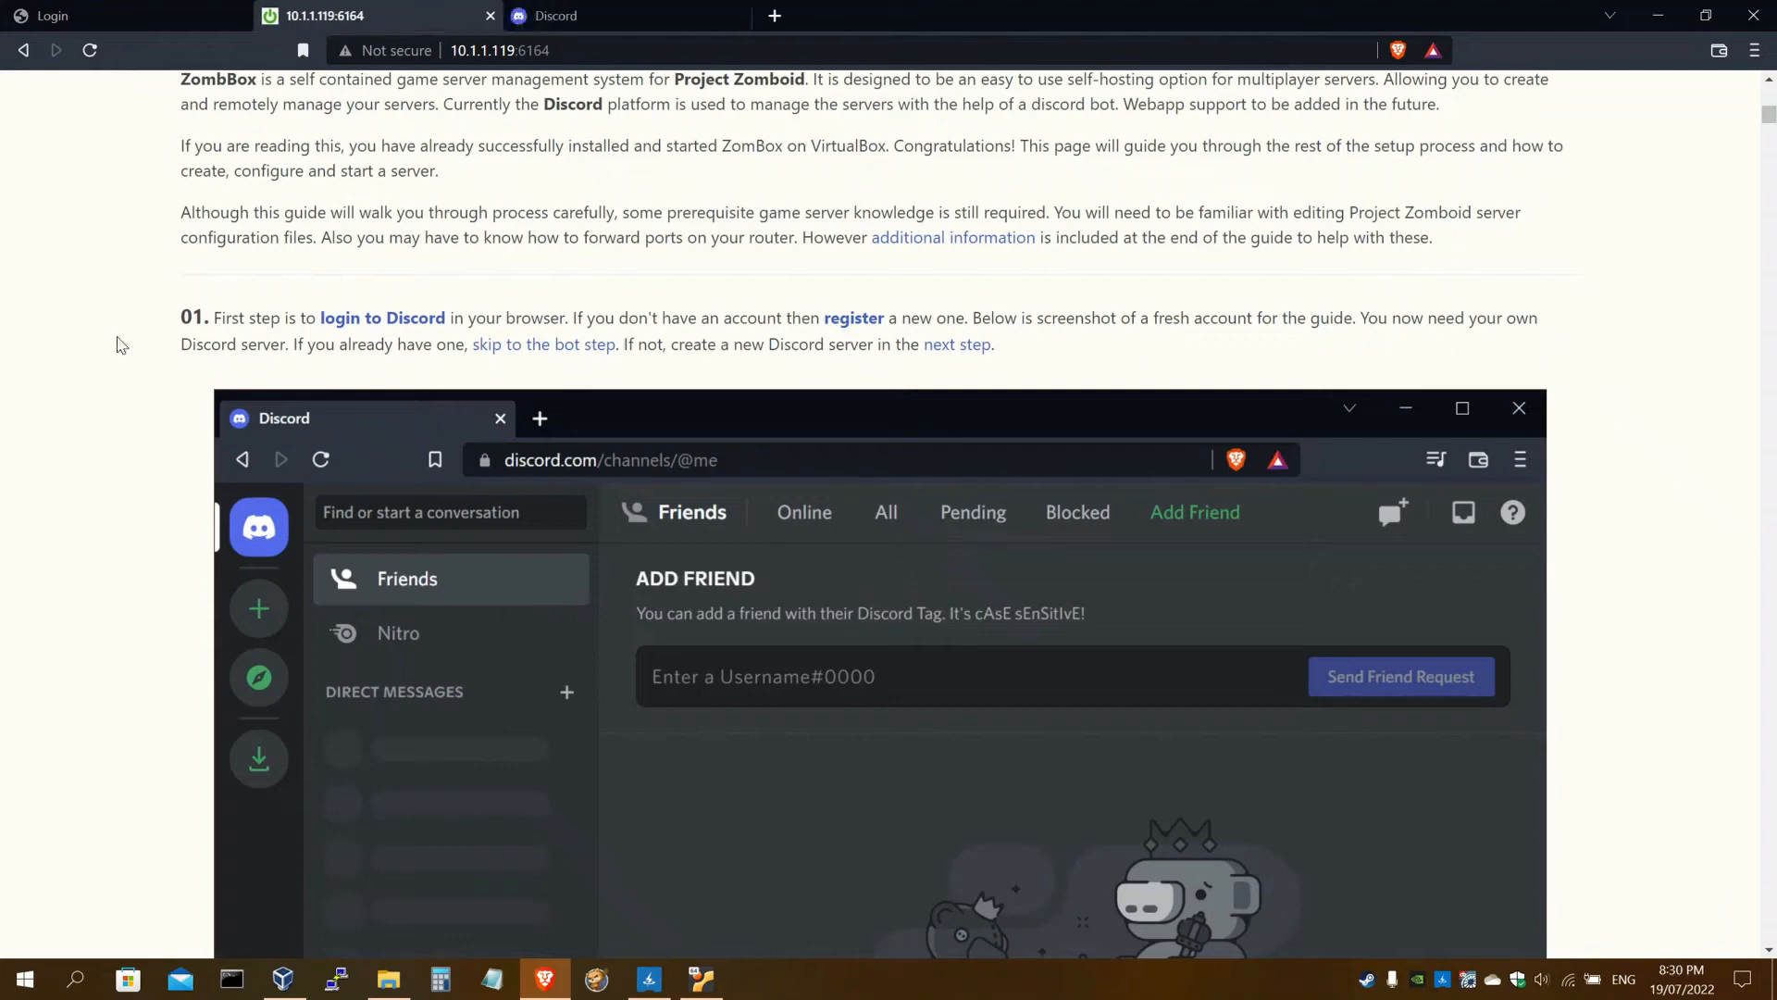
pyautogui.scroll(-5, 197, 367)
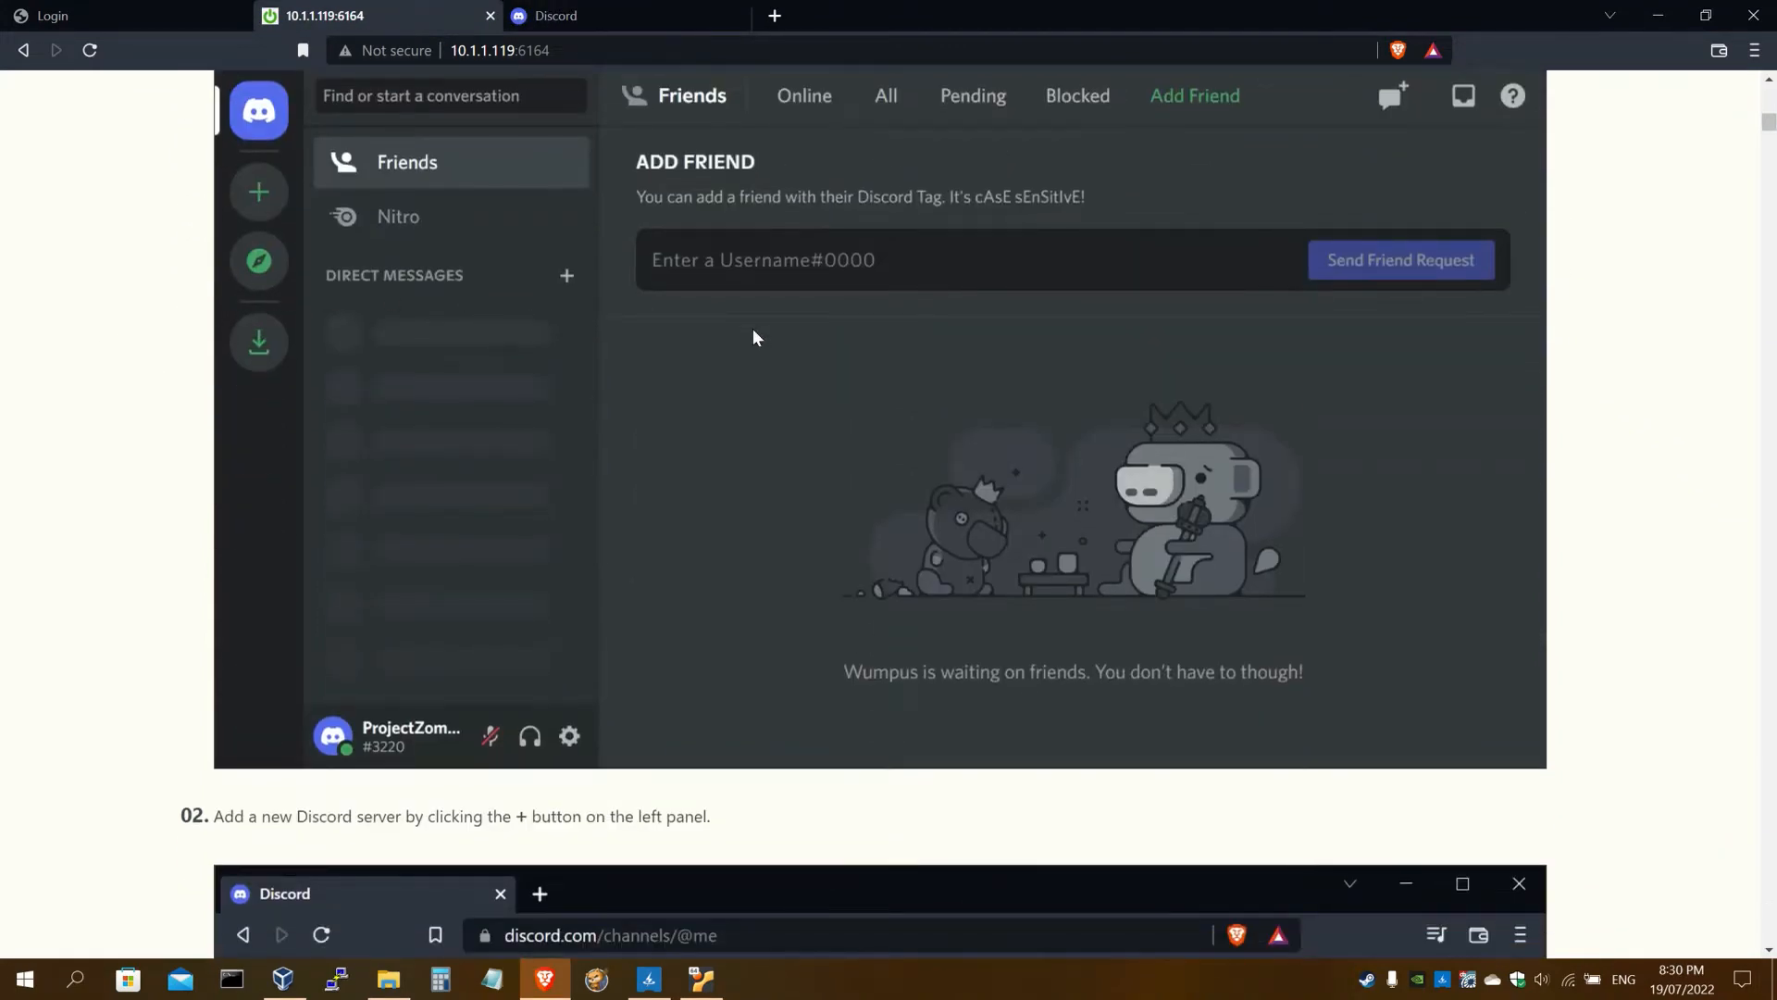
pyautogui.scroll(-6, 682, 436)
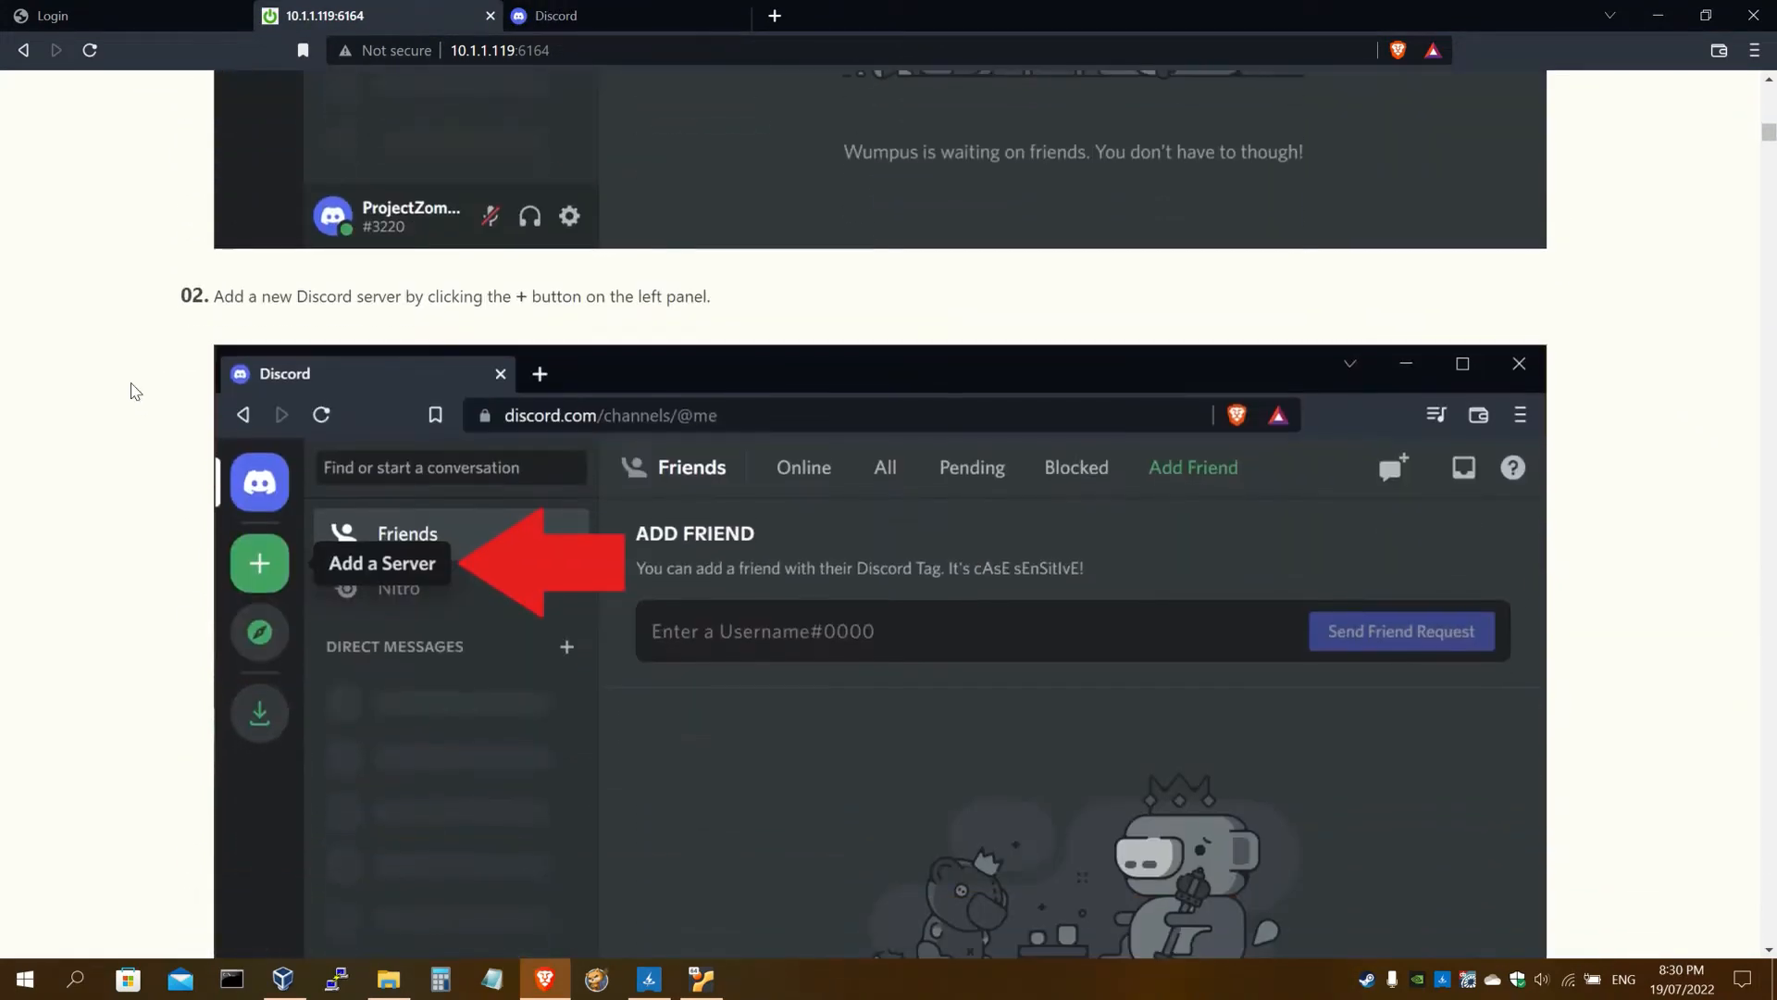
pyautogui.scroll(-3, 134, 390)
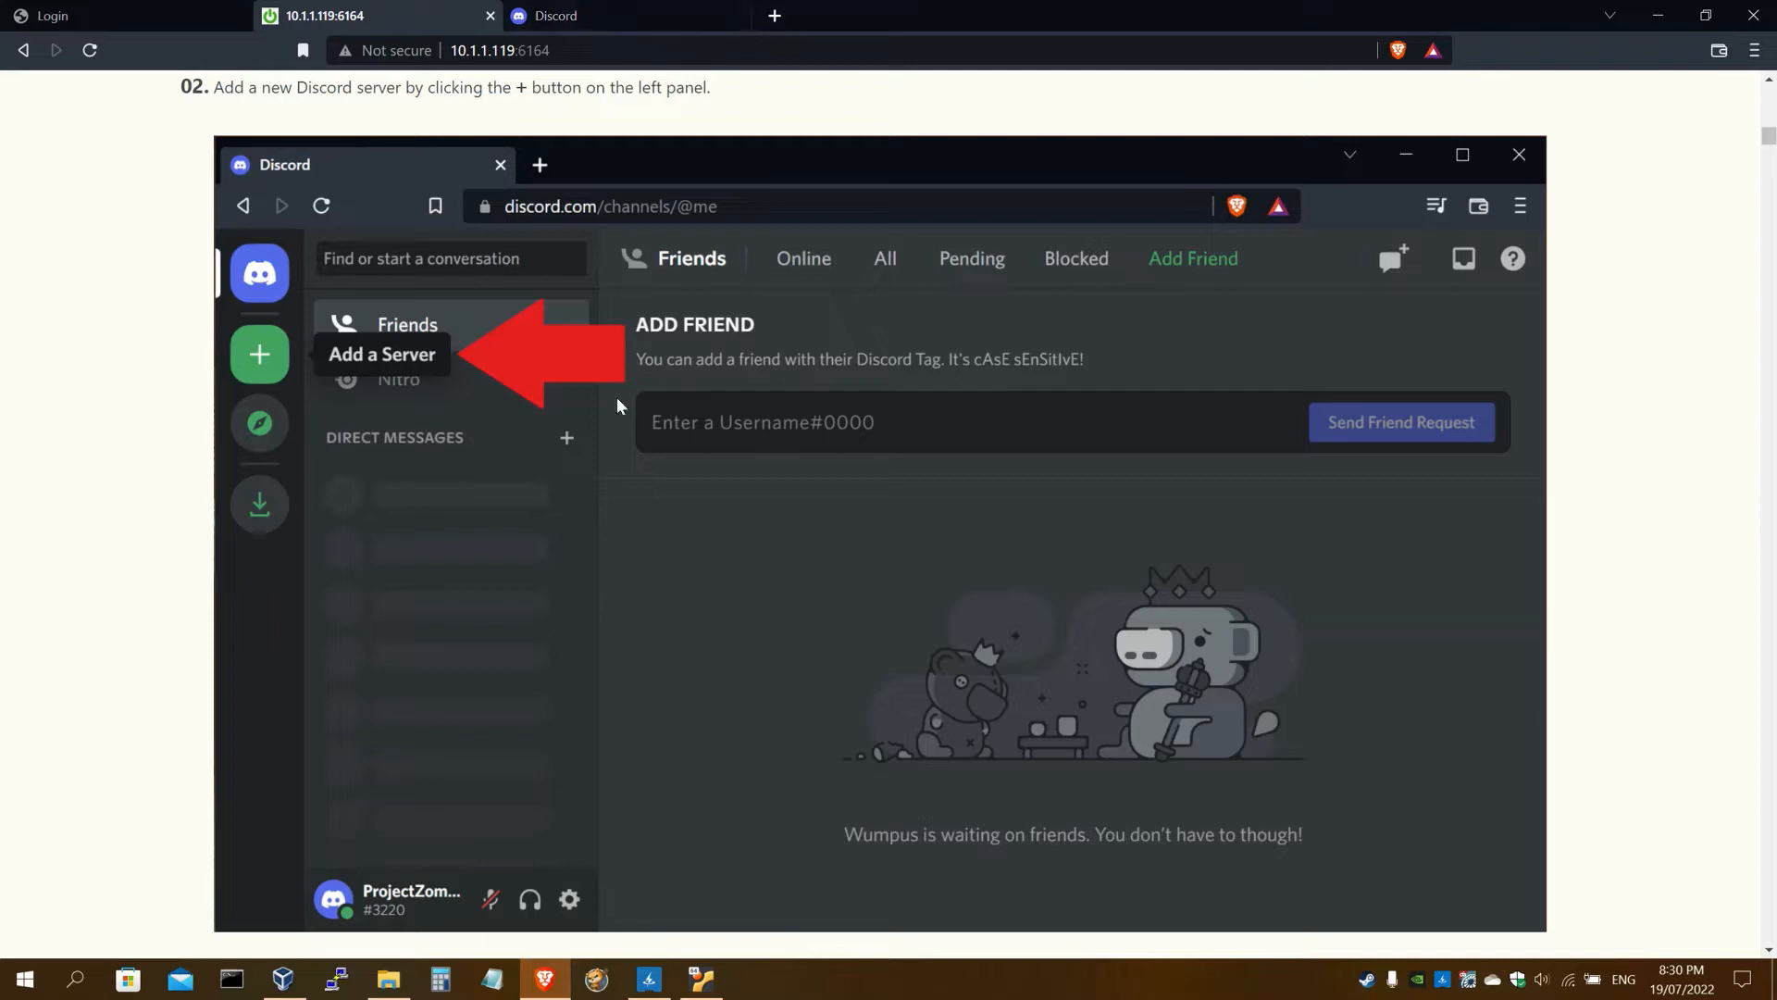
pyautogui.click(660, 11)
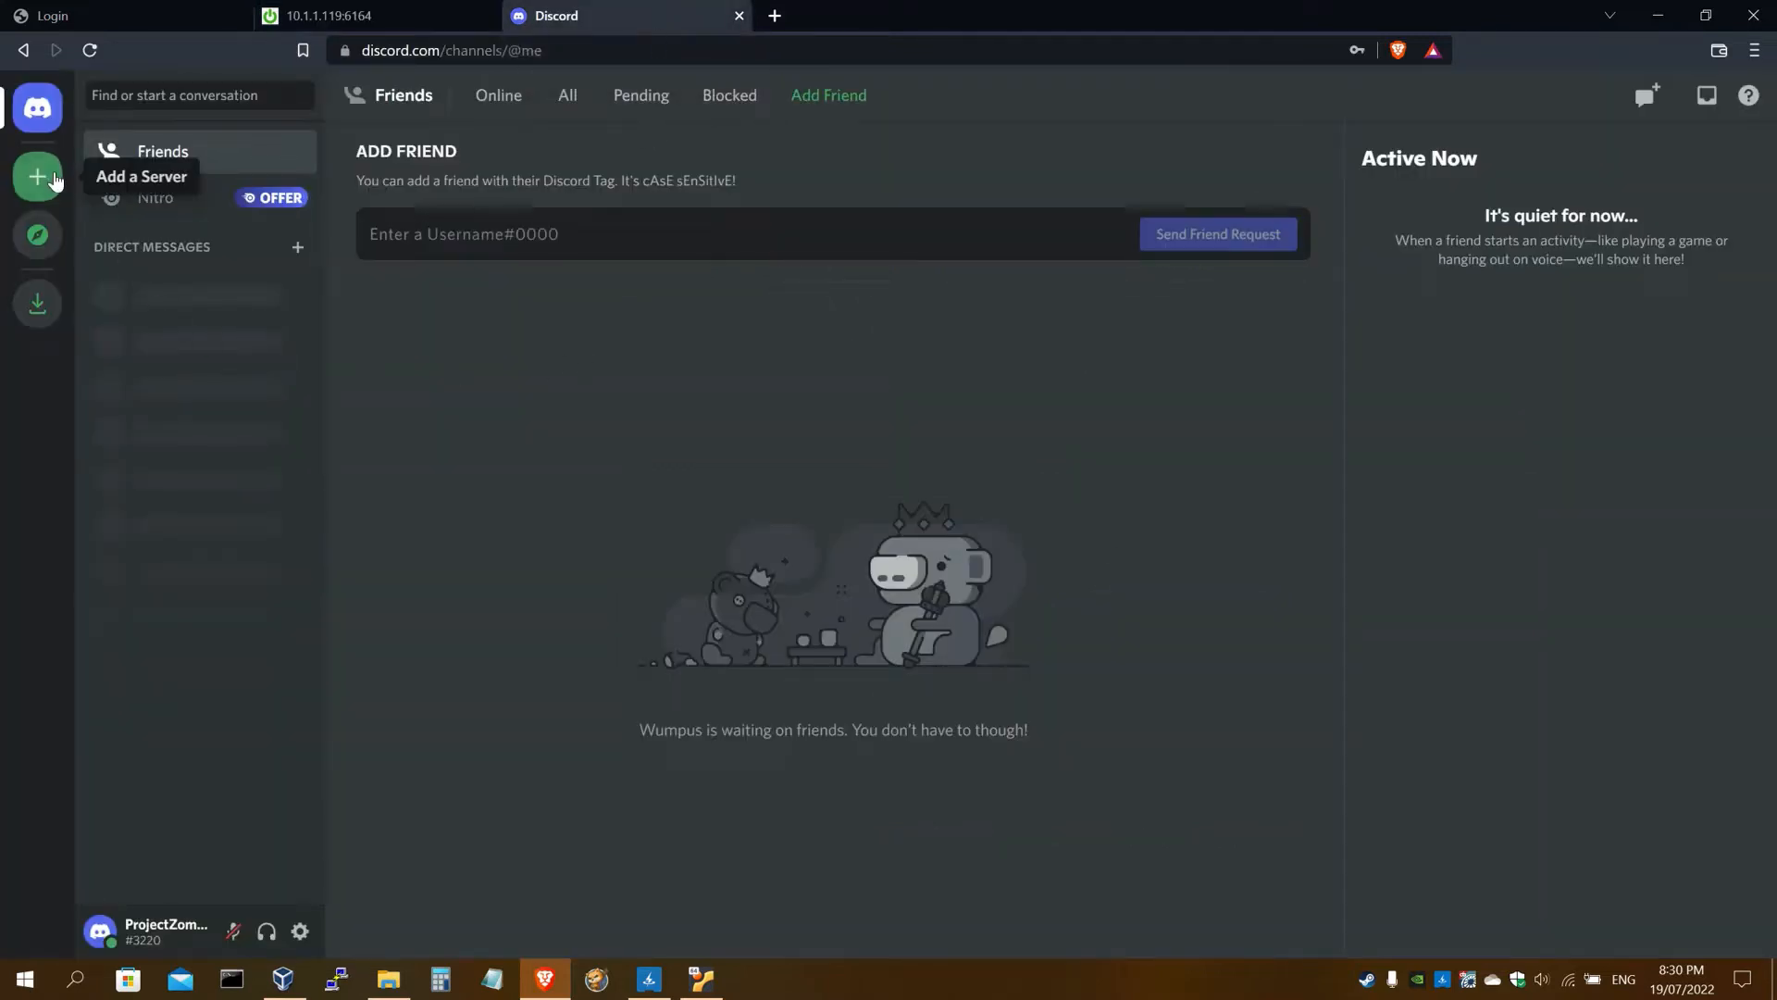
# Create a 'For me and my friends' Discord server named ZomBoxGuide
pyautogui.click(38, 177)
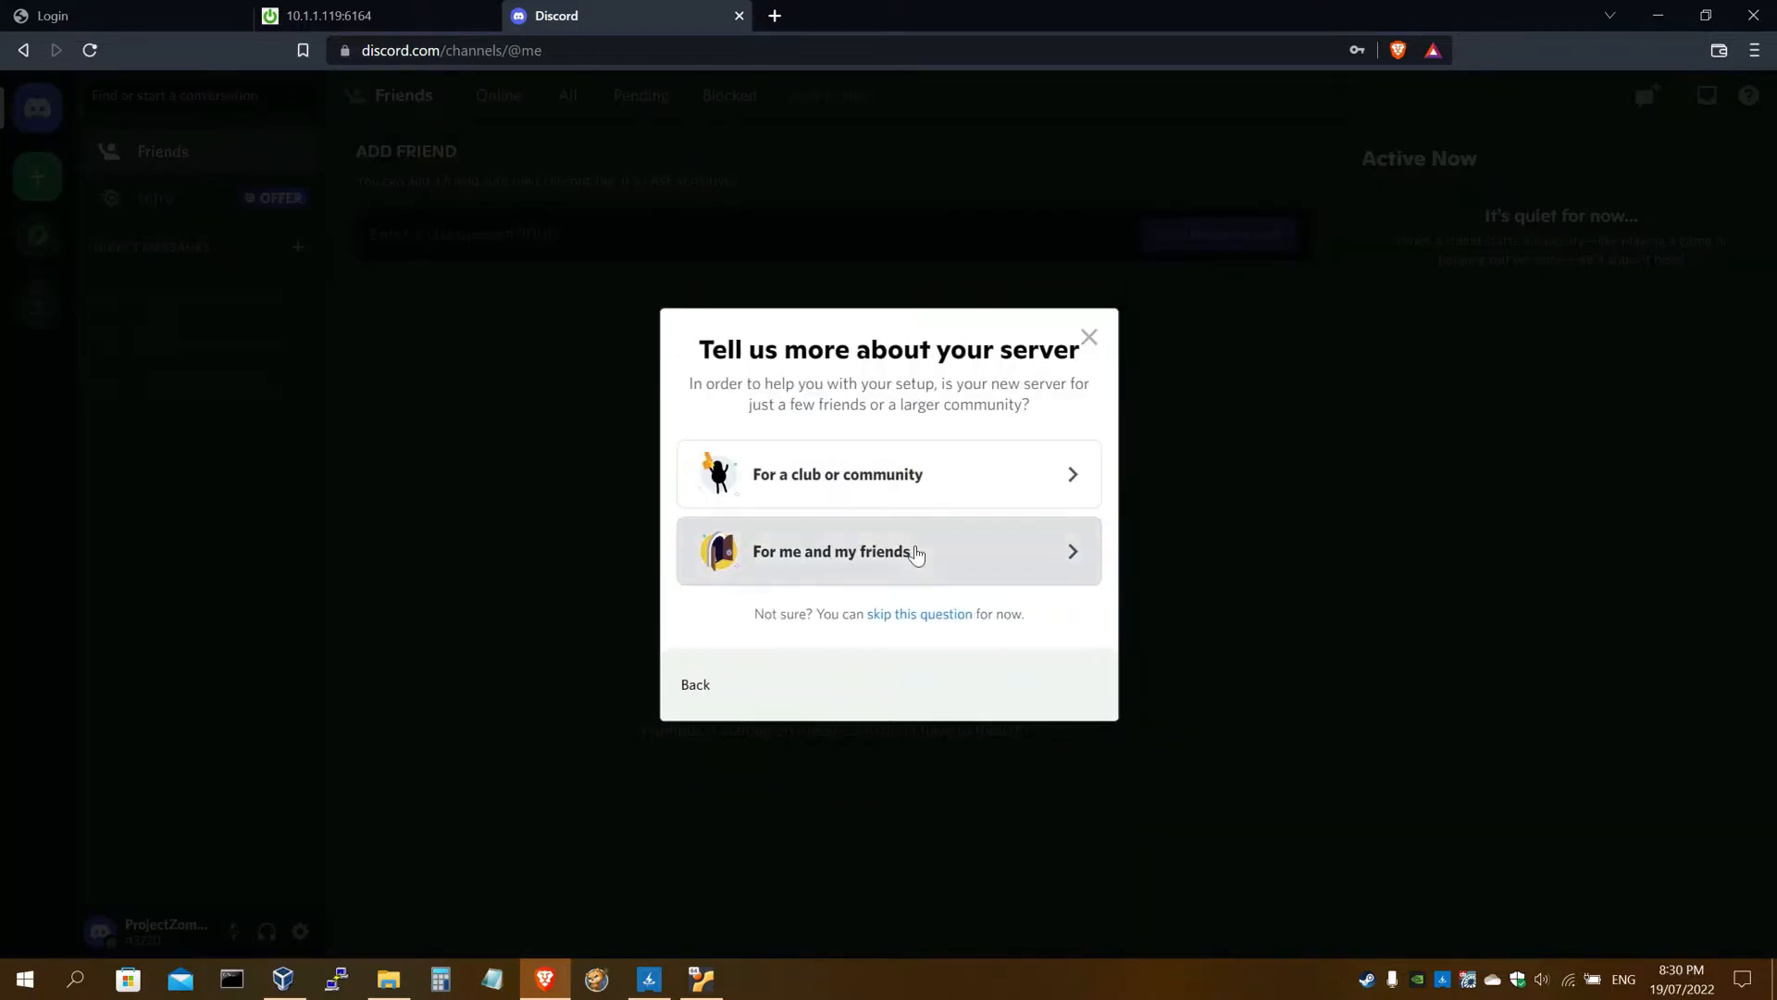
pyautogui.click(915, 551)
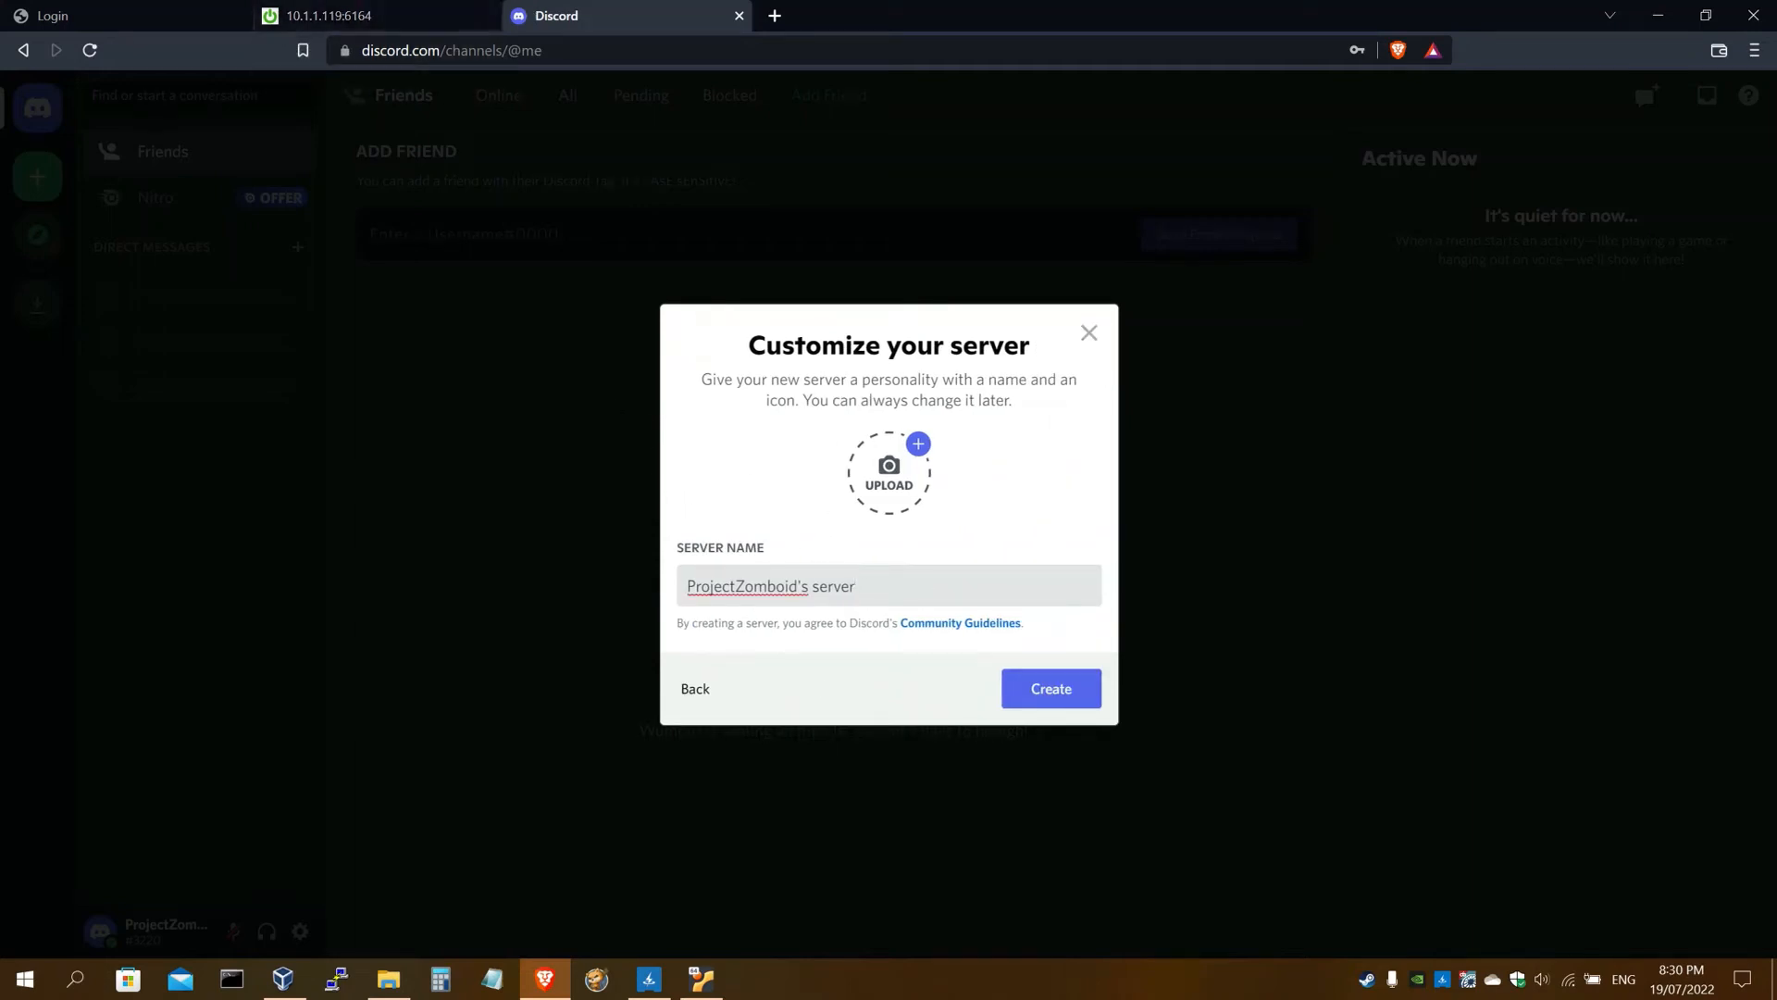
pyautogui.hotkey('ctrl', 'shift', 'Left')
pyautogui.hotkey('ctrl', 'shift', 'Left')
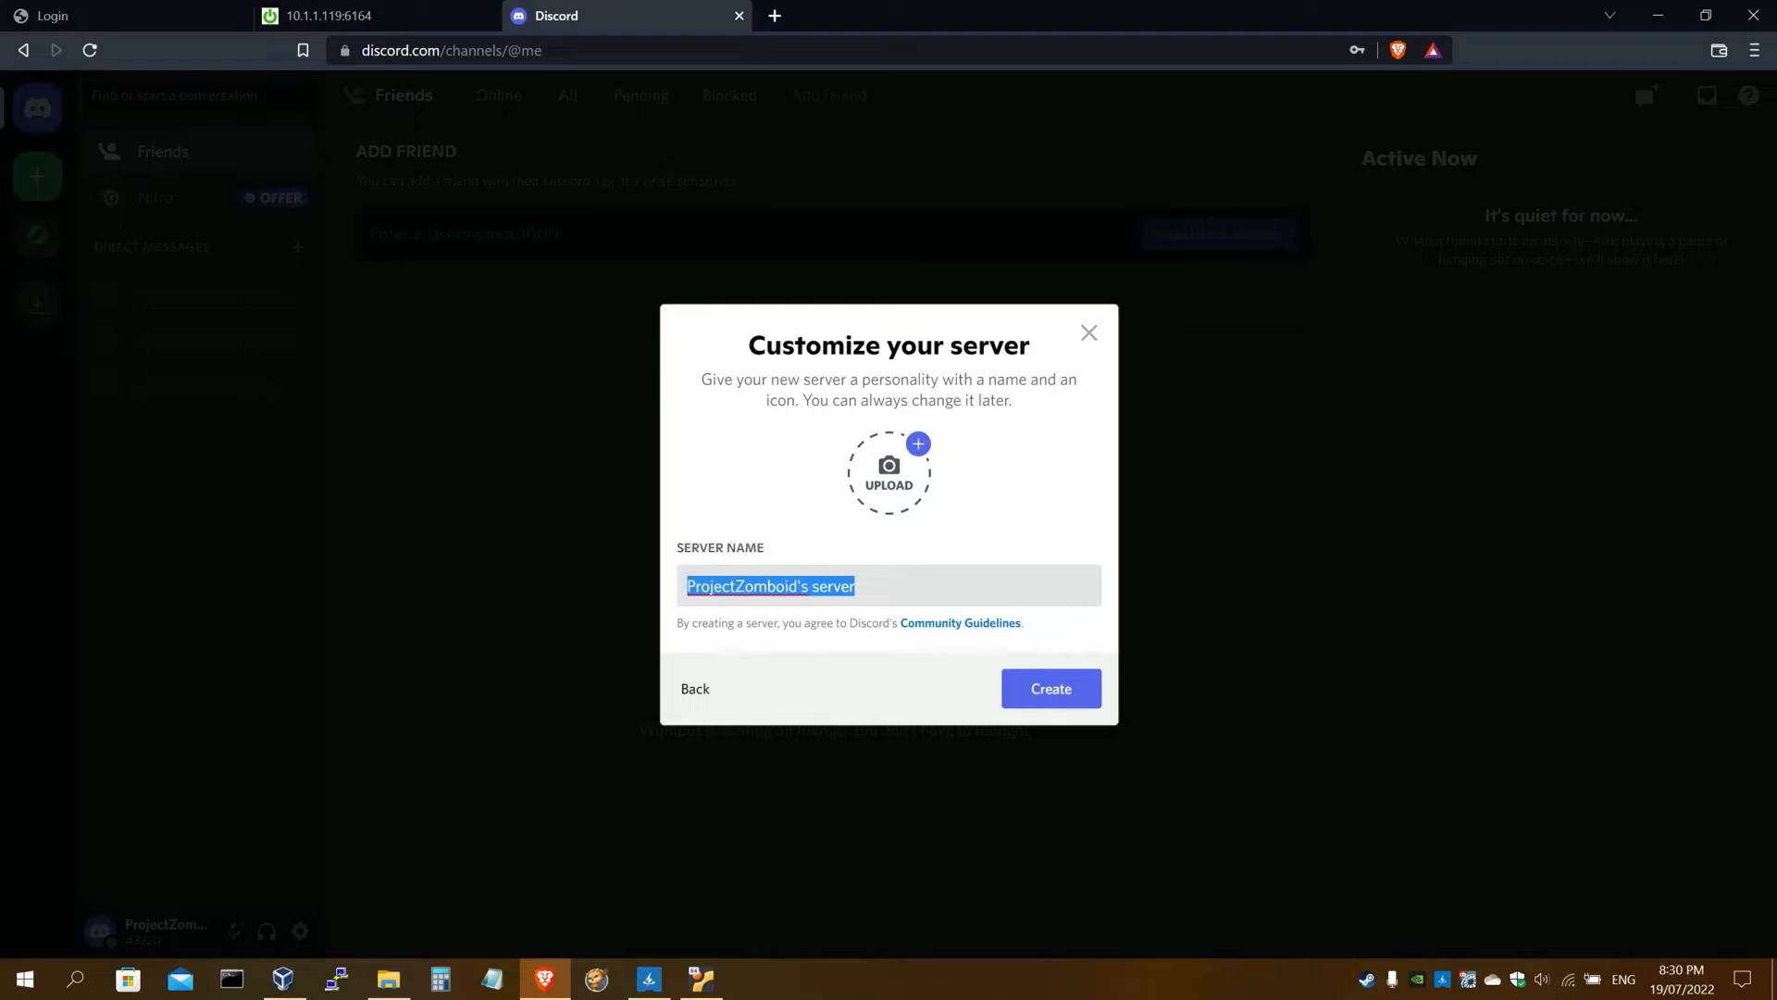
pyautogui.press('BackSpace')
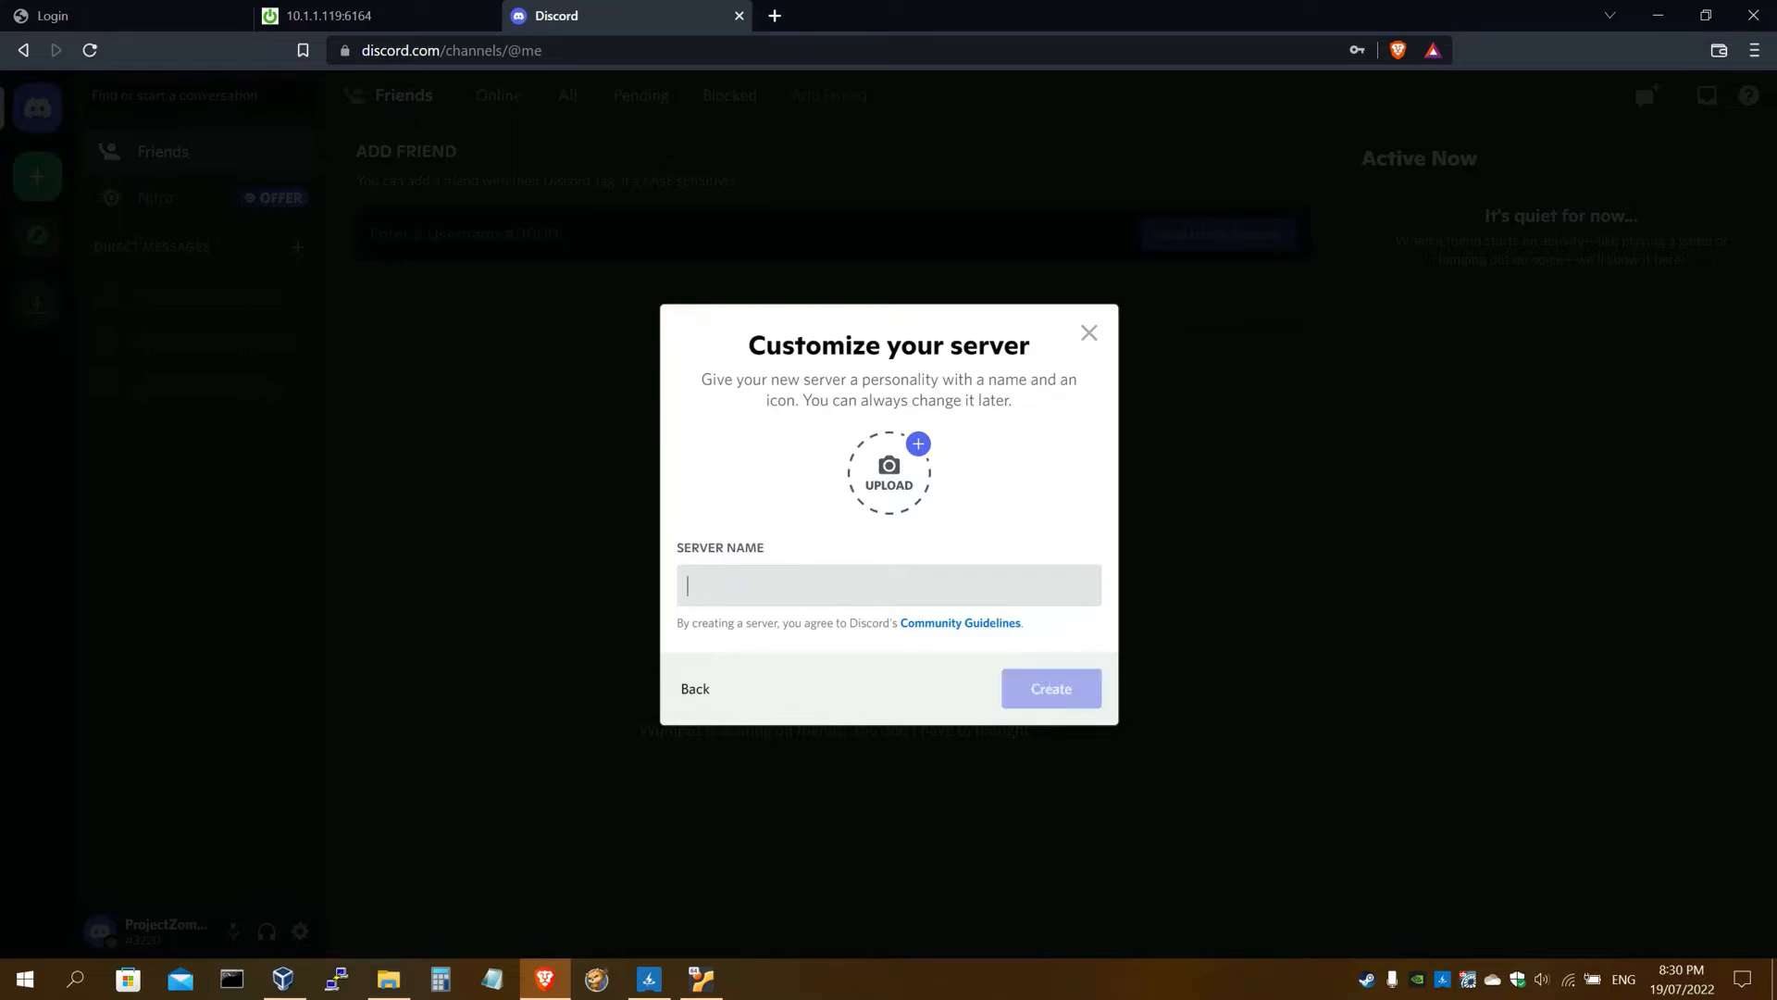
pyautogui.write('Zomb')
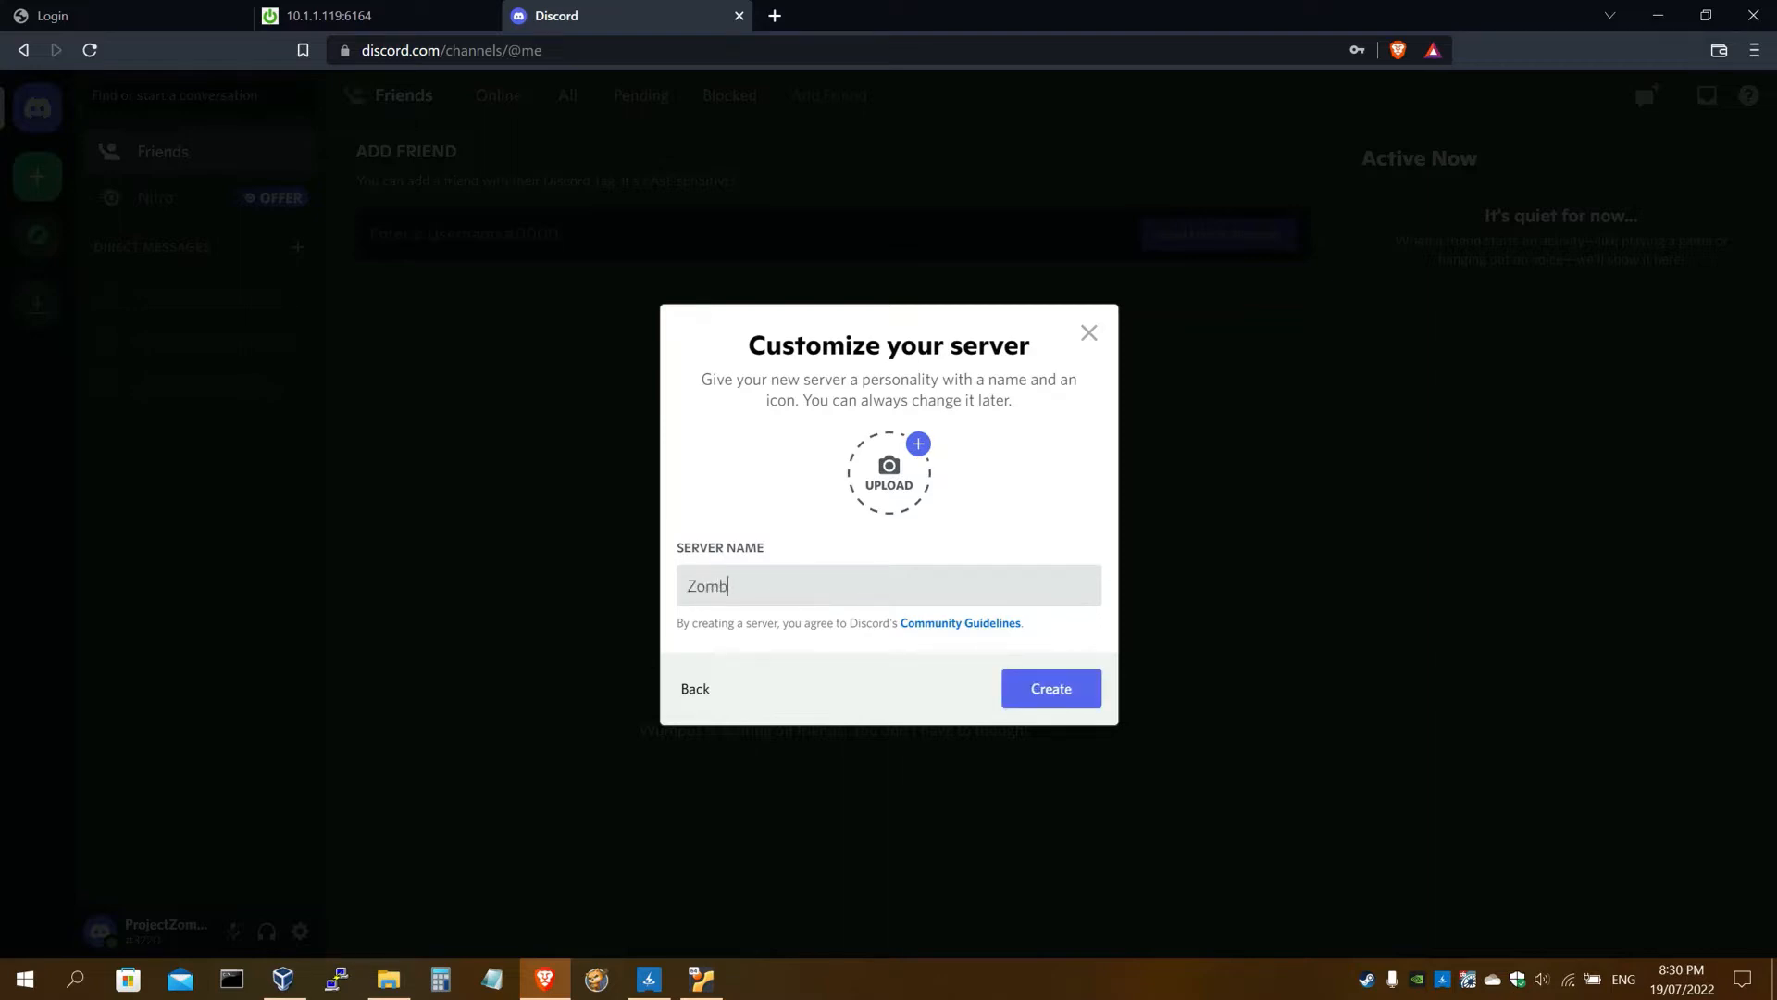
pyautogui.write('BoxGuide')
pyautogui.doubleClick(822, 583)
pyautogui.click(821, 583)
pyautogui.click(1037, 691)
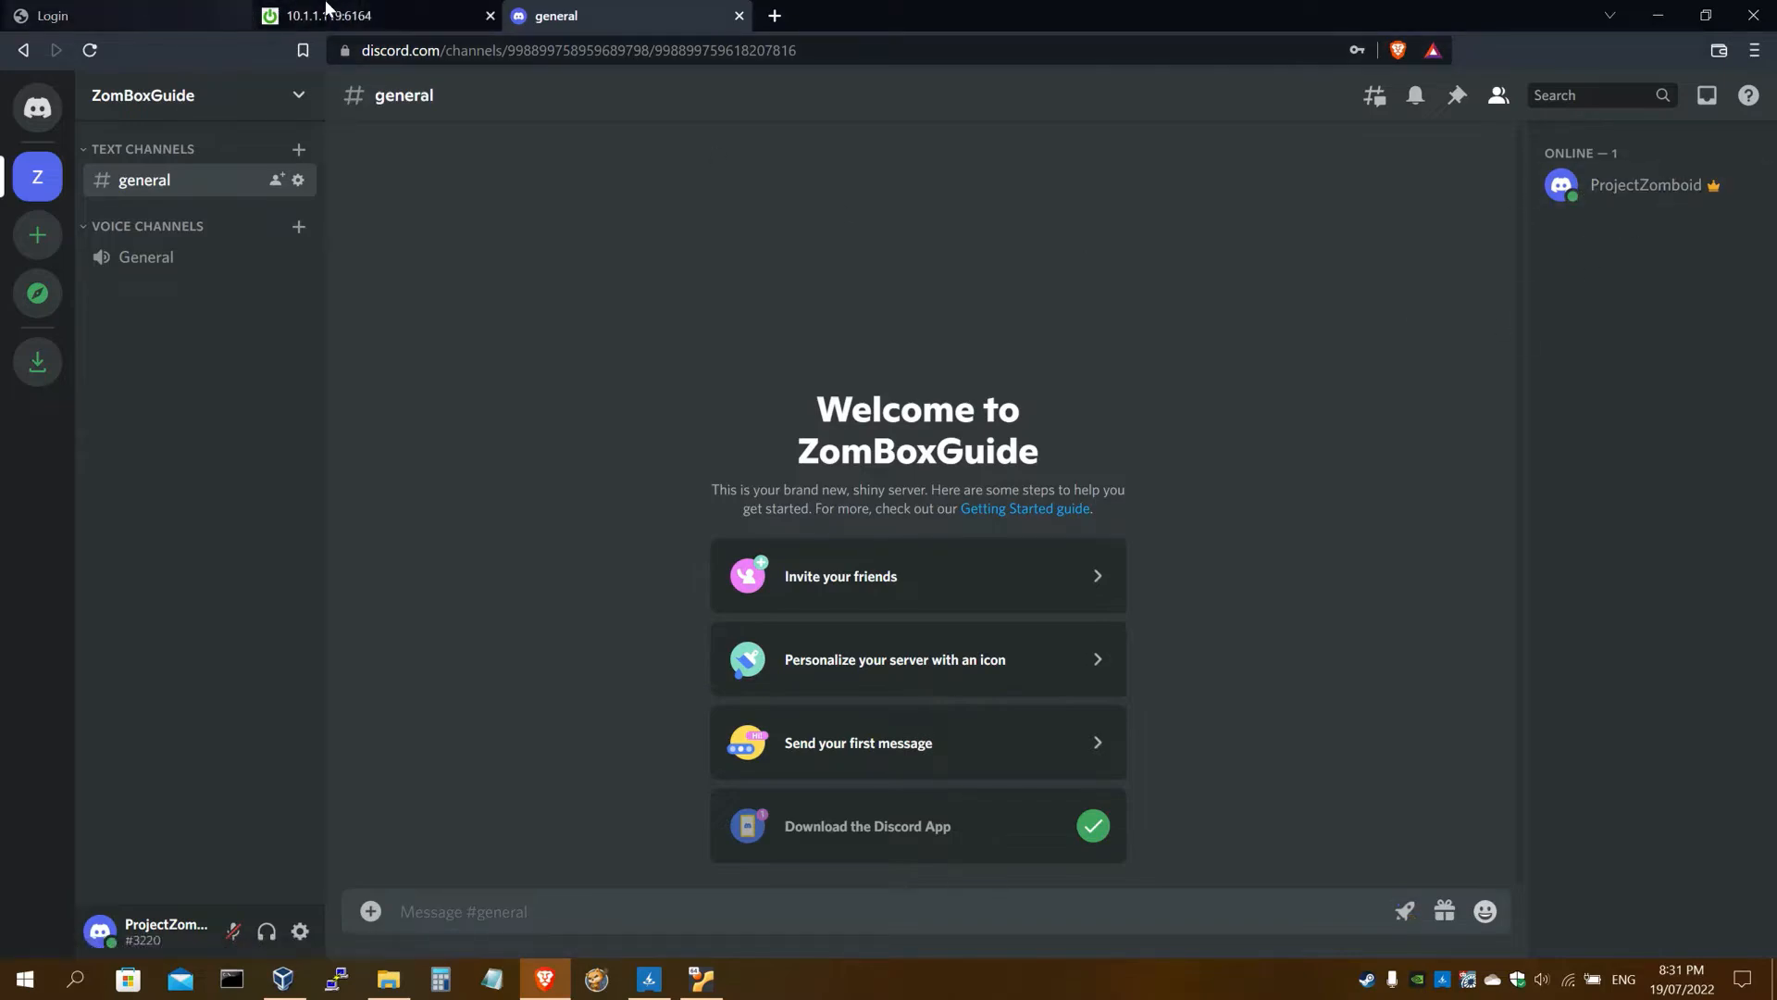
# Scroll the setup guide down to step 07 about creating a Discord bot
pyautogui.click(372, 19)
pyautogui.scroll(-13, 371, 412)
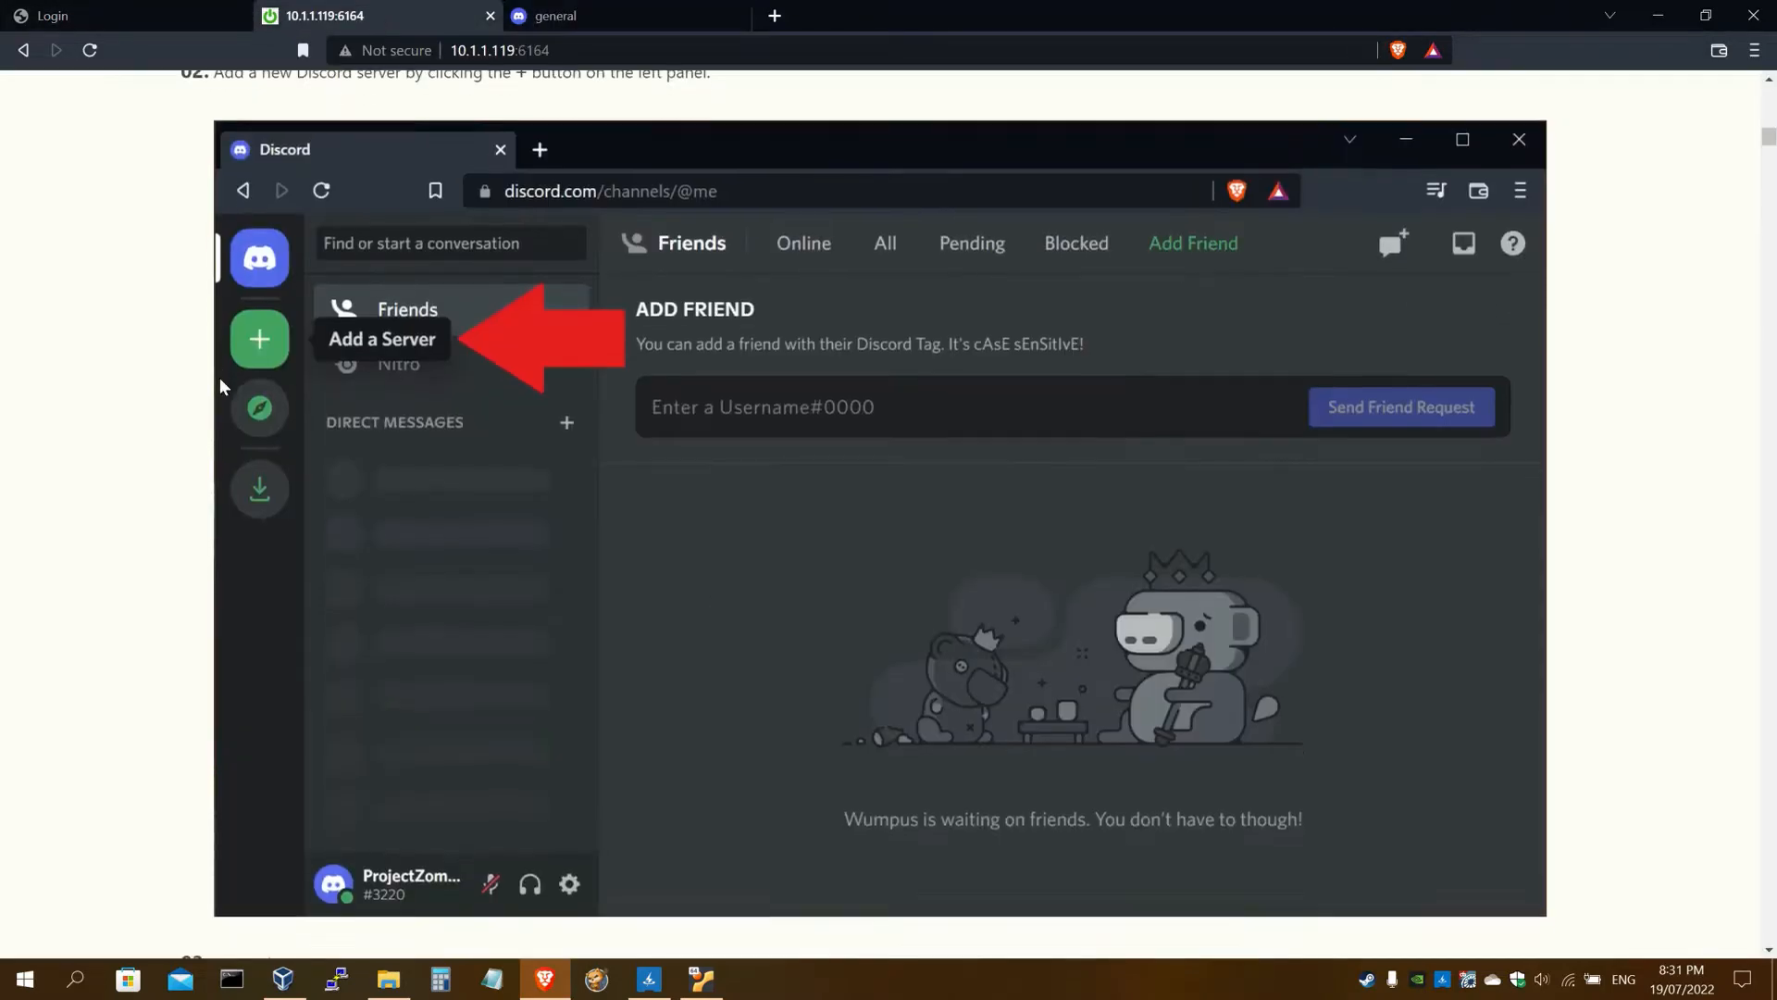
pyautogui.scroll(-15, 690, 419)
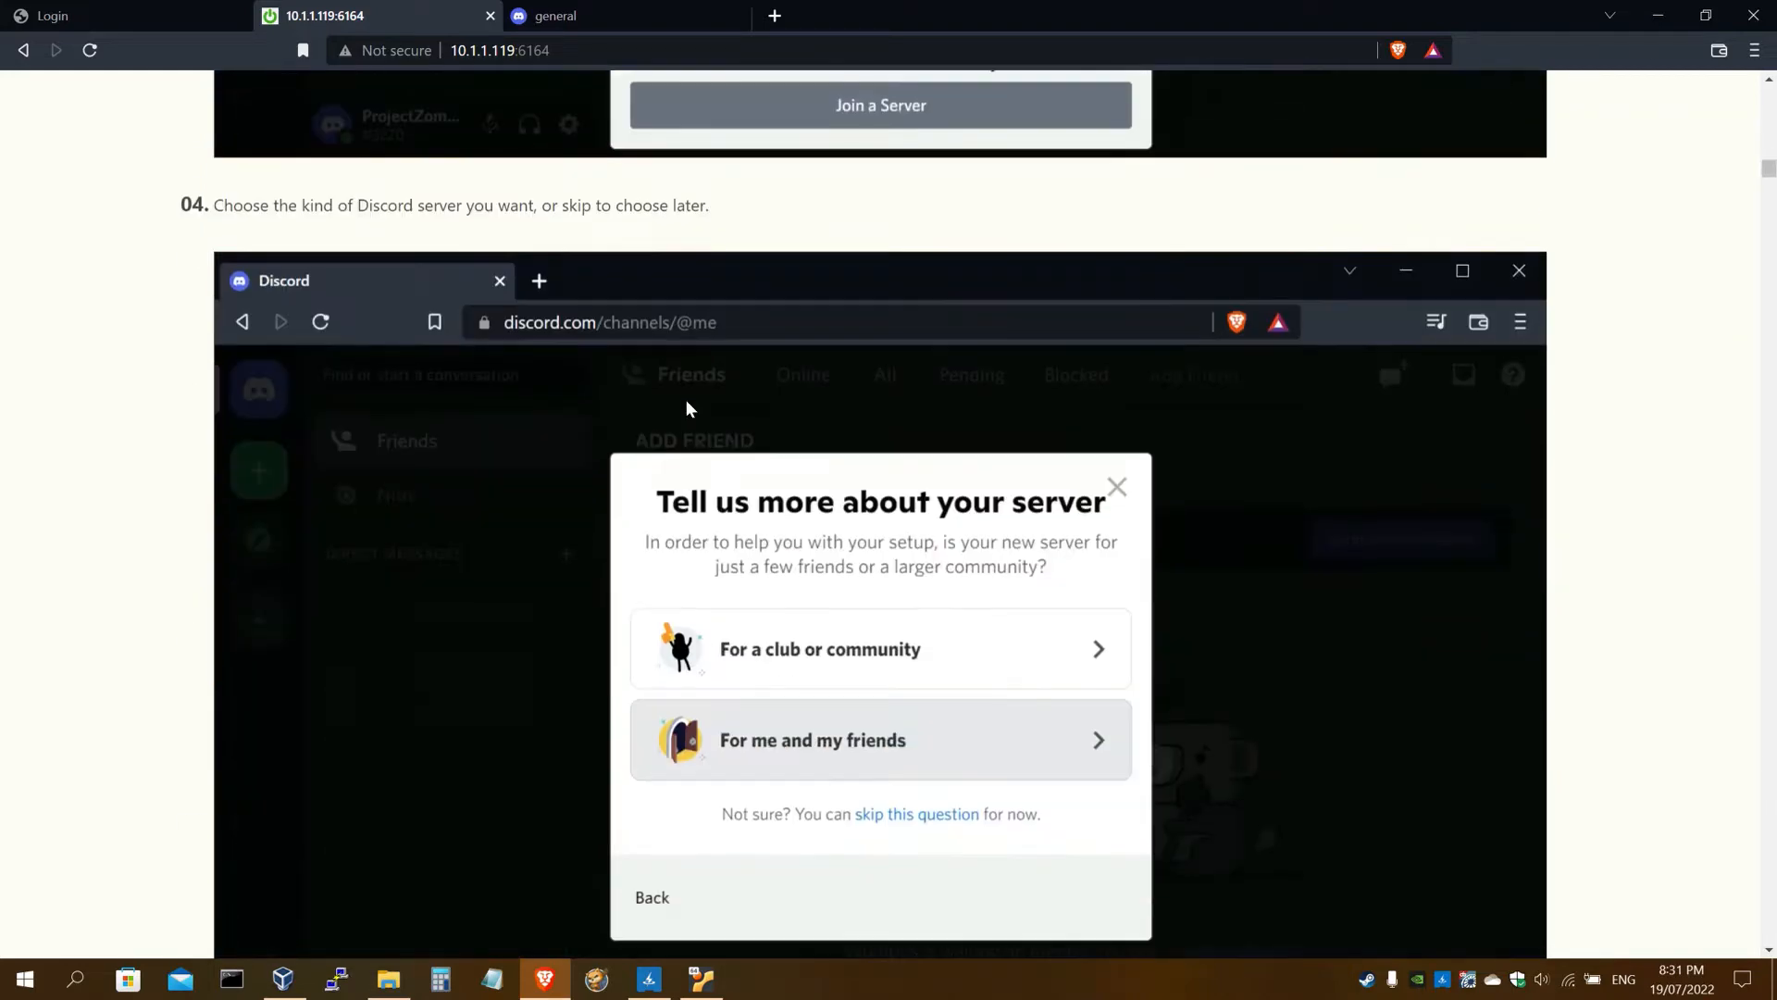
pyautogui.scroll(-9, 686, 400)
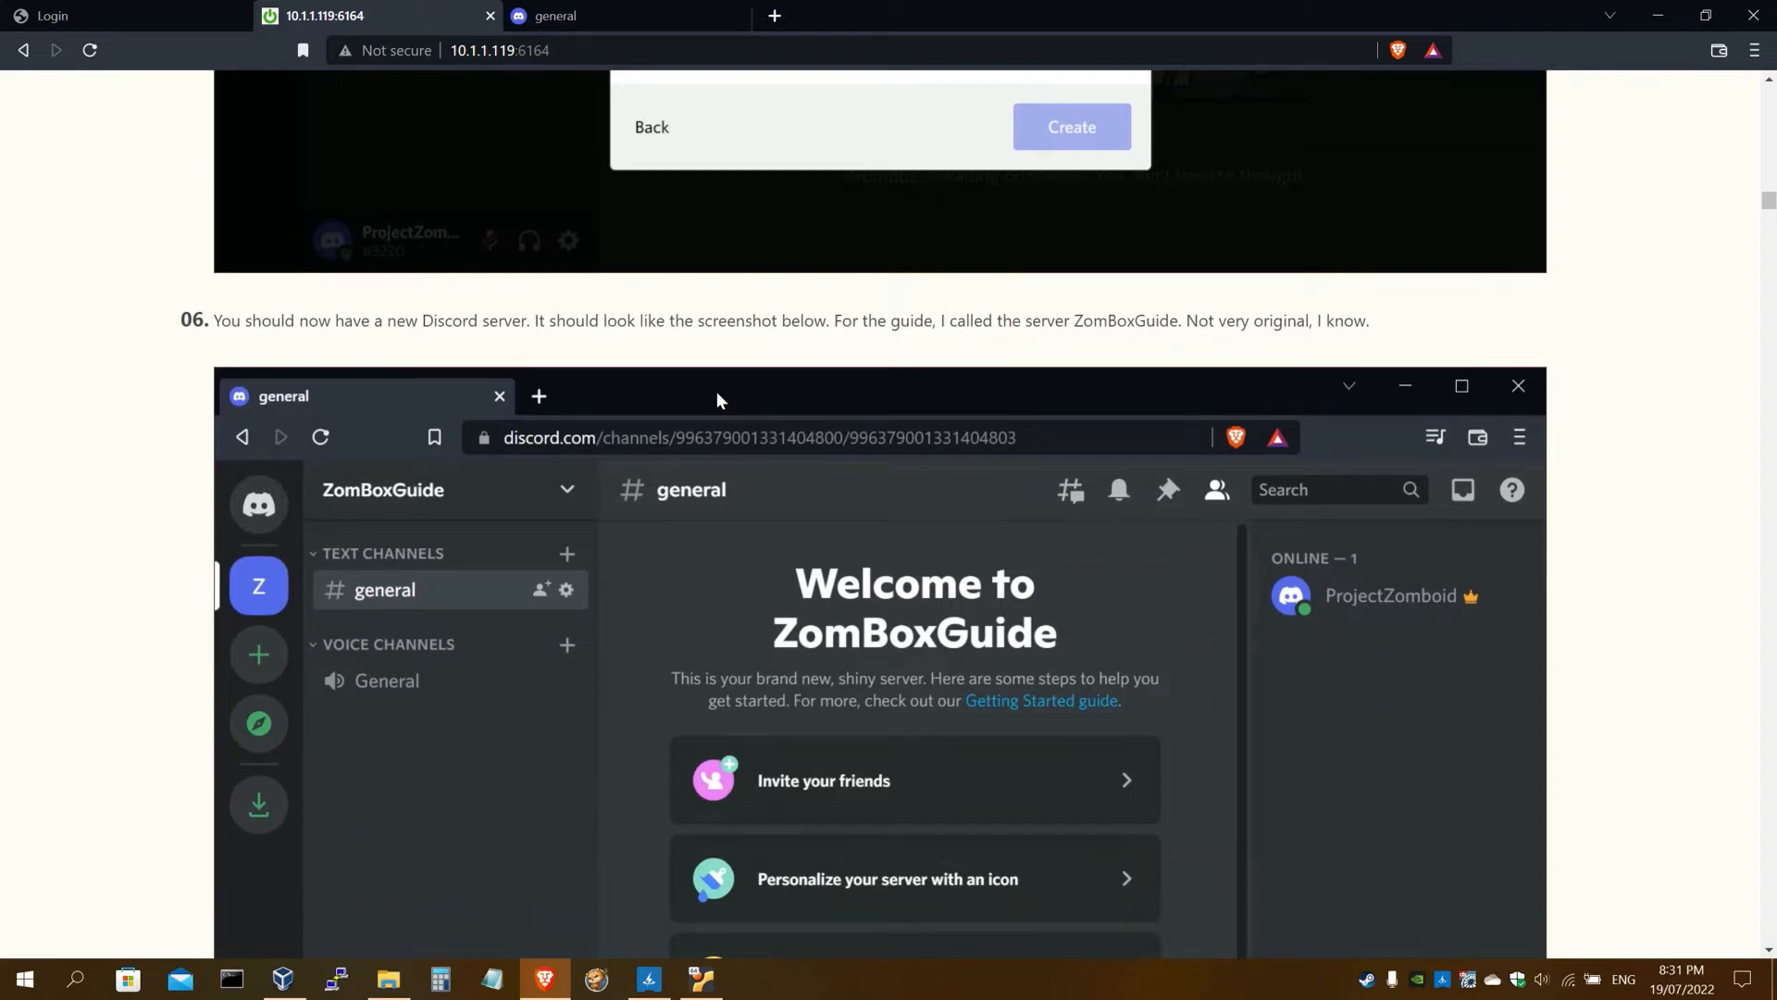
pyautogui.scroll(-3, 682, 369)
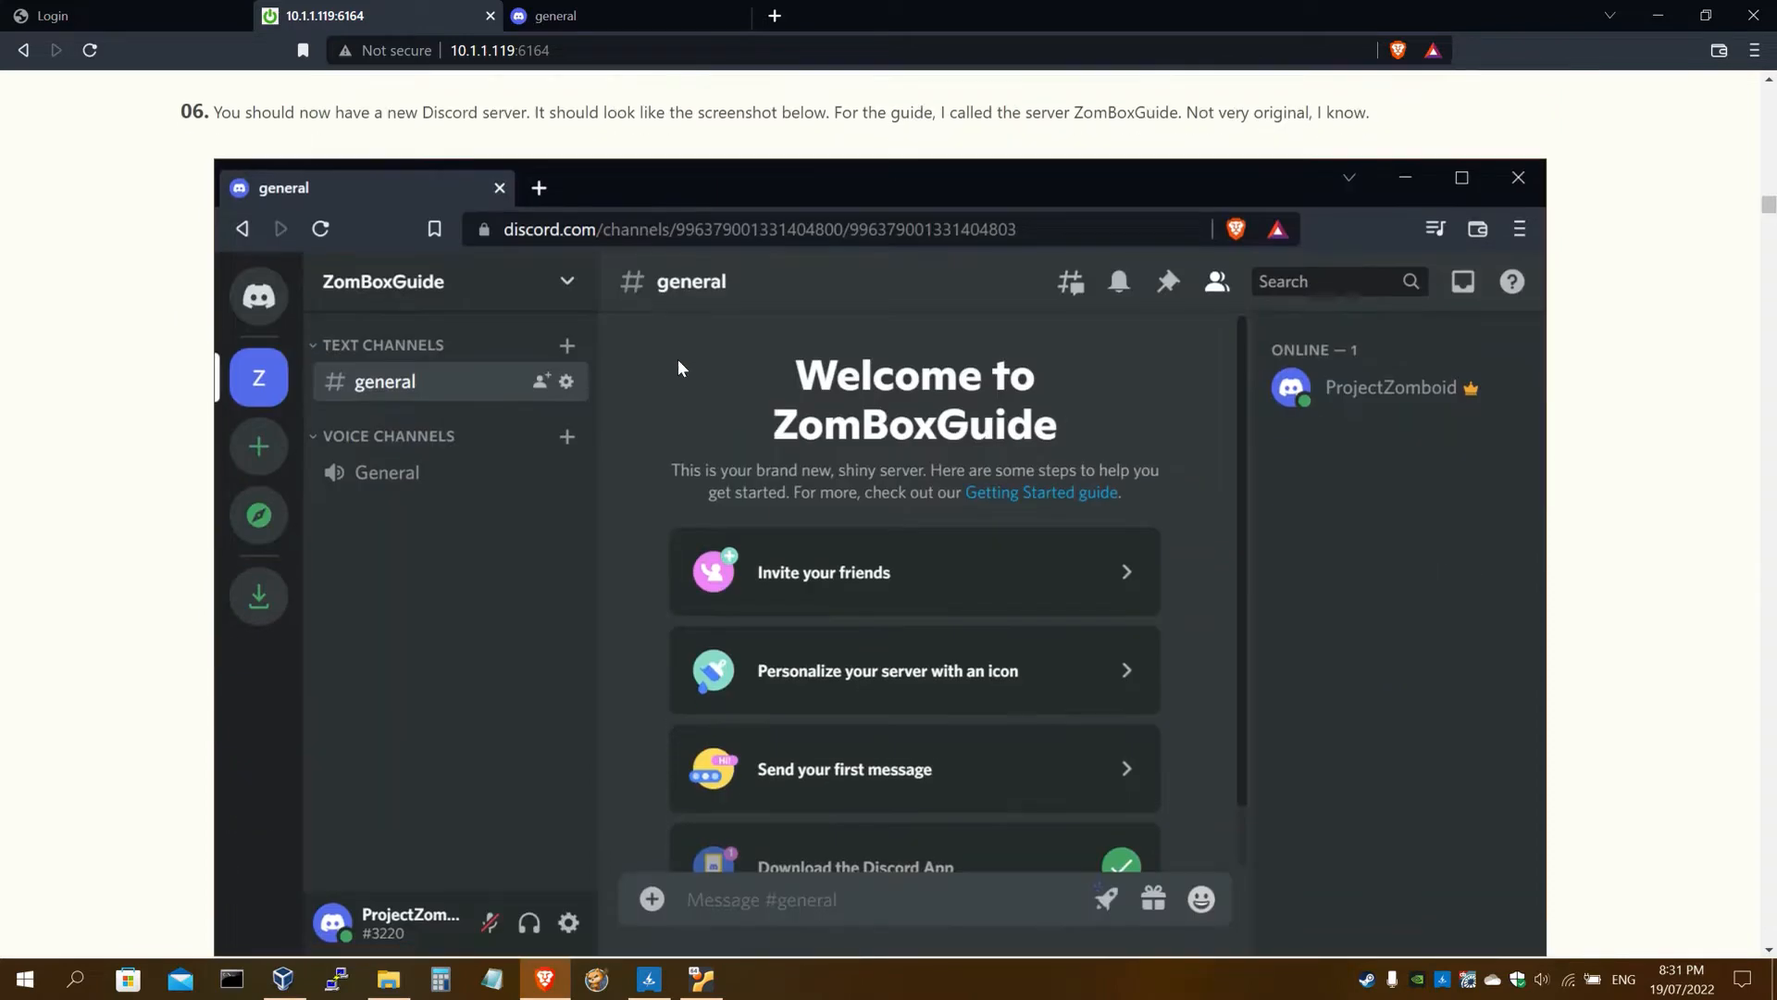
pyautogui.scroll(2, 681, 351)
pyautogui.scroll(-8, 683, 359)
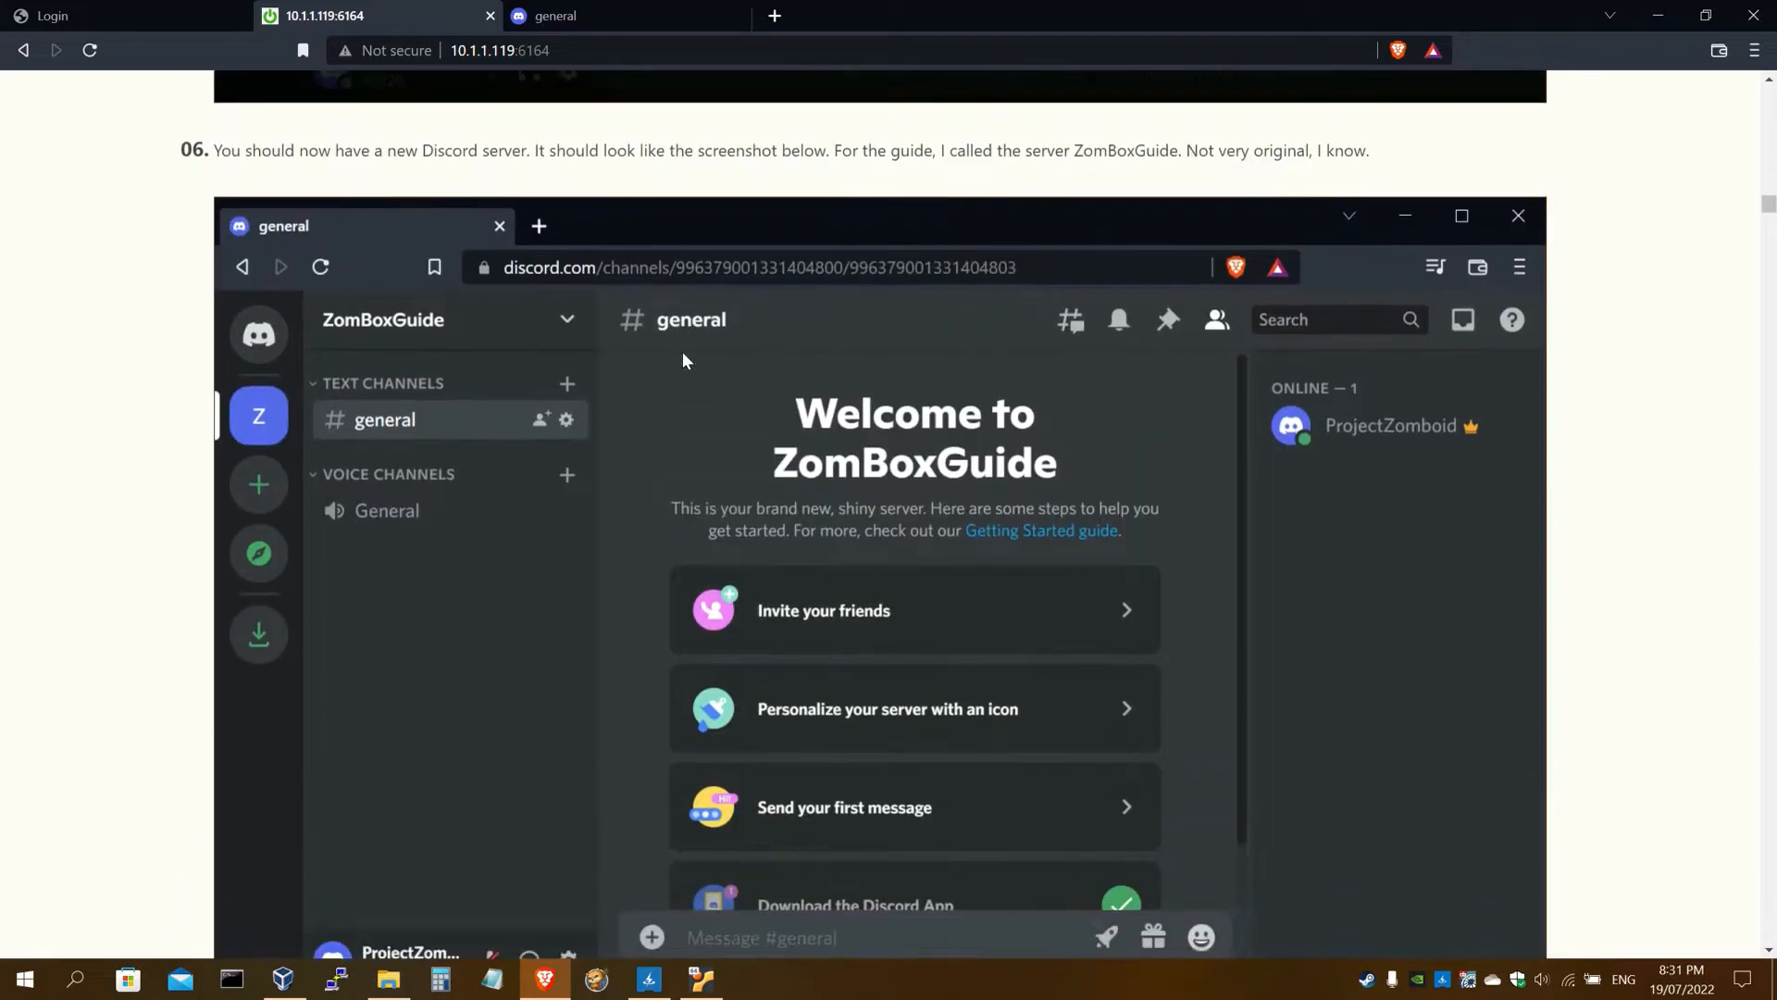
pyautogui.scroll(-1, 681, 352)
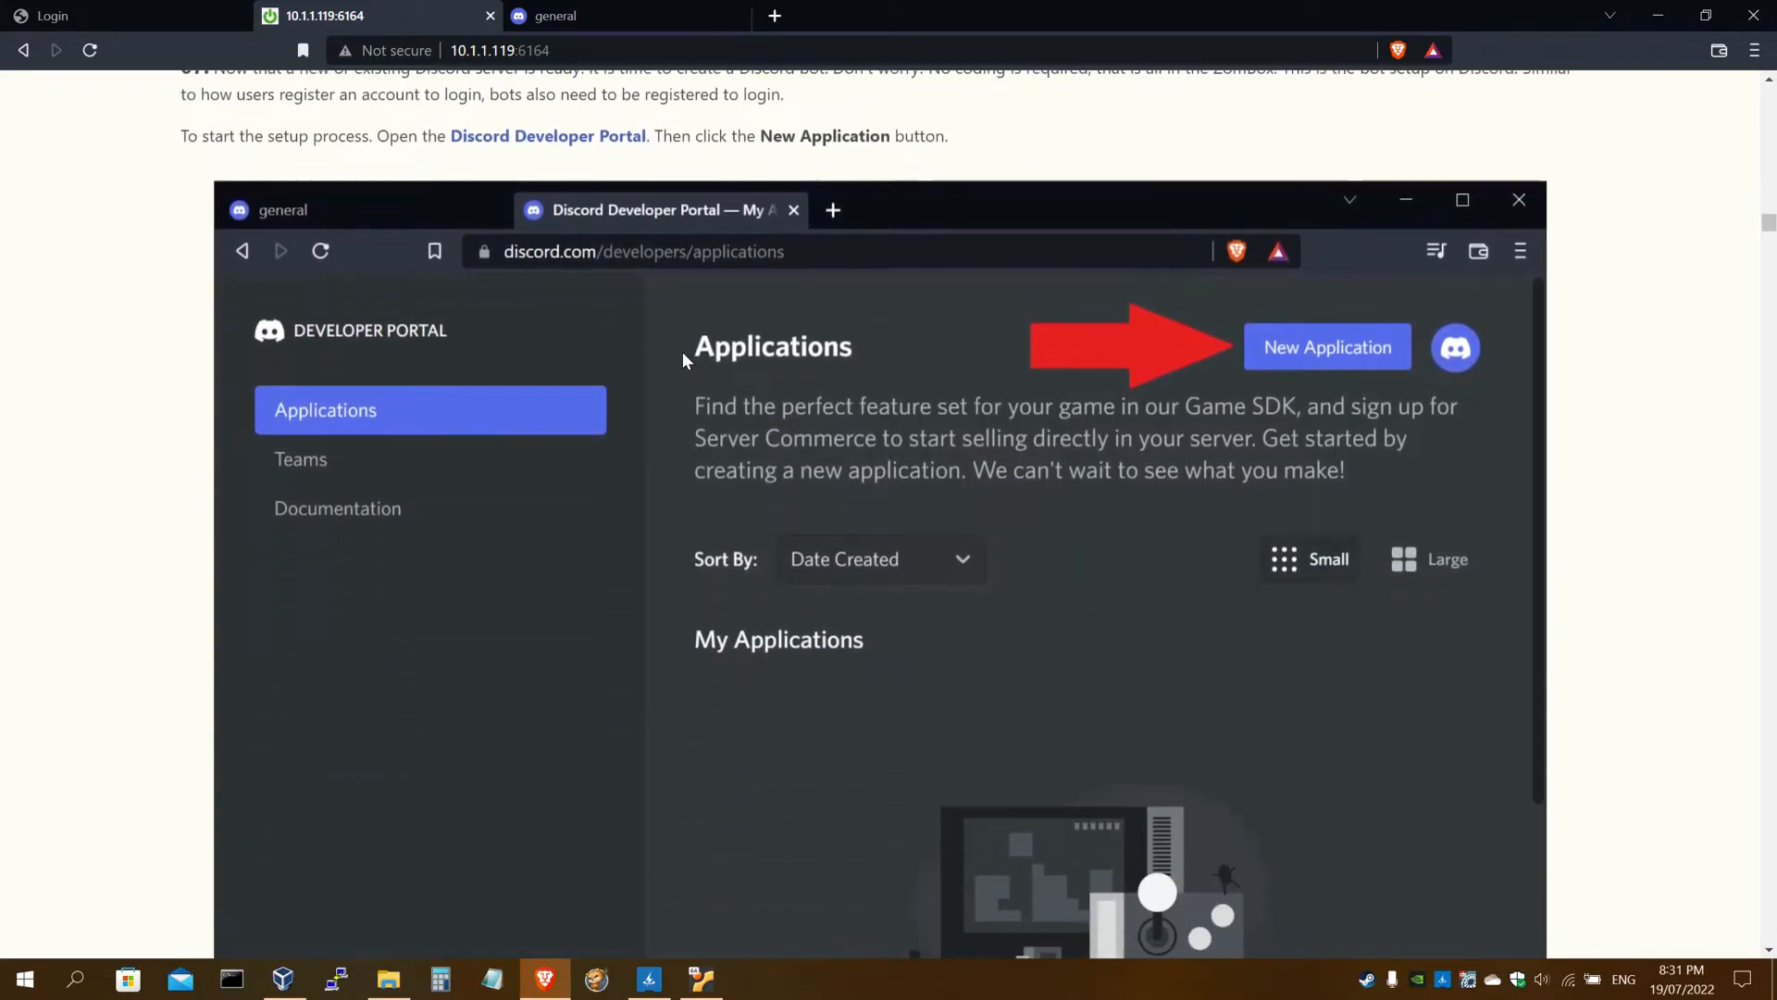
pyautogui.scroll(2, 681, 351)
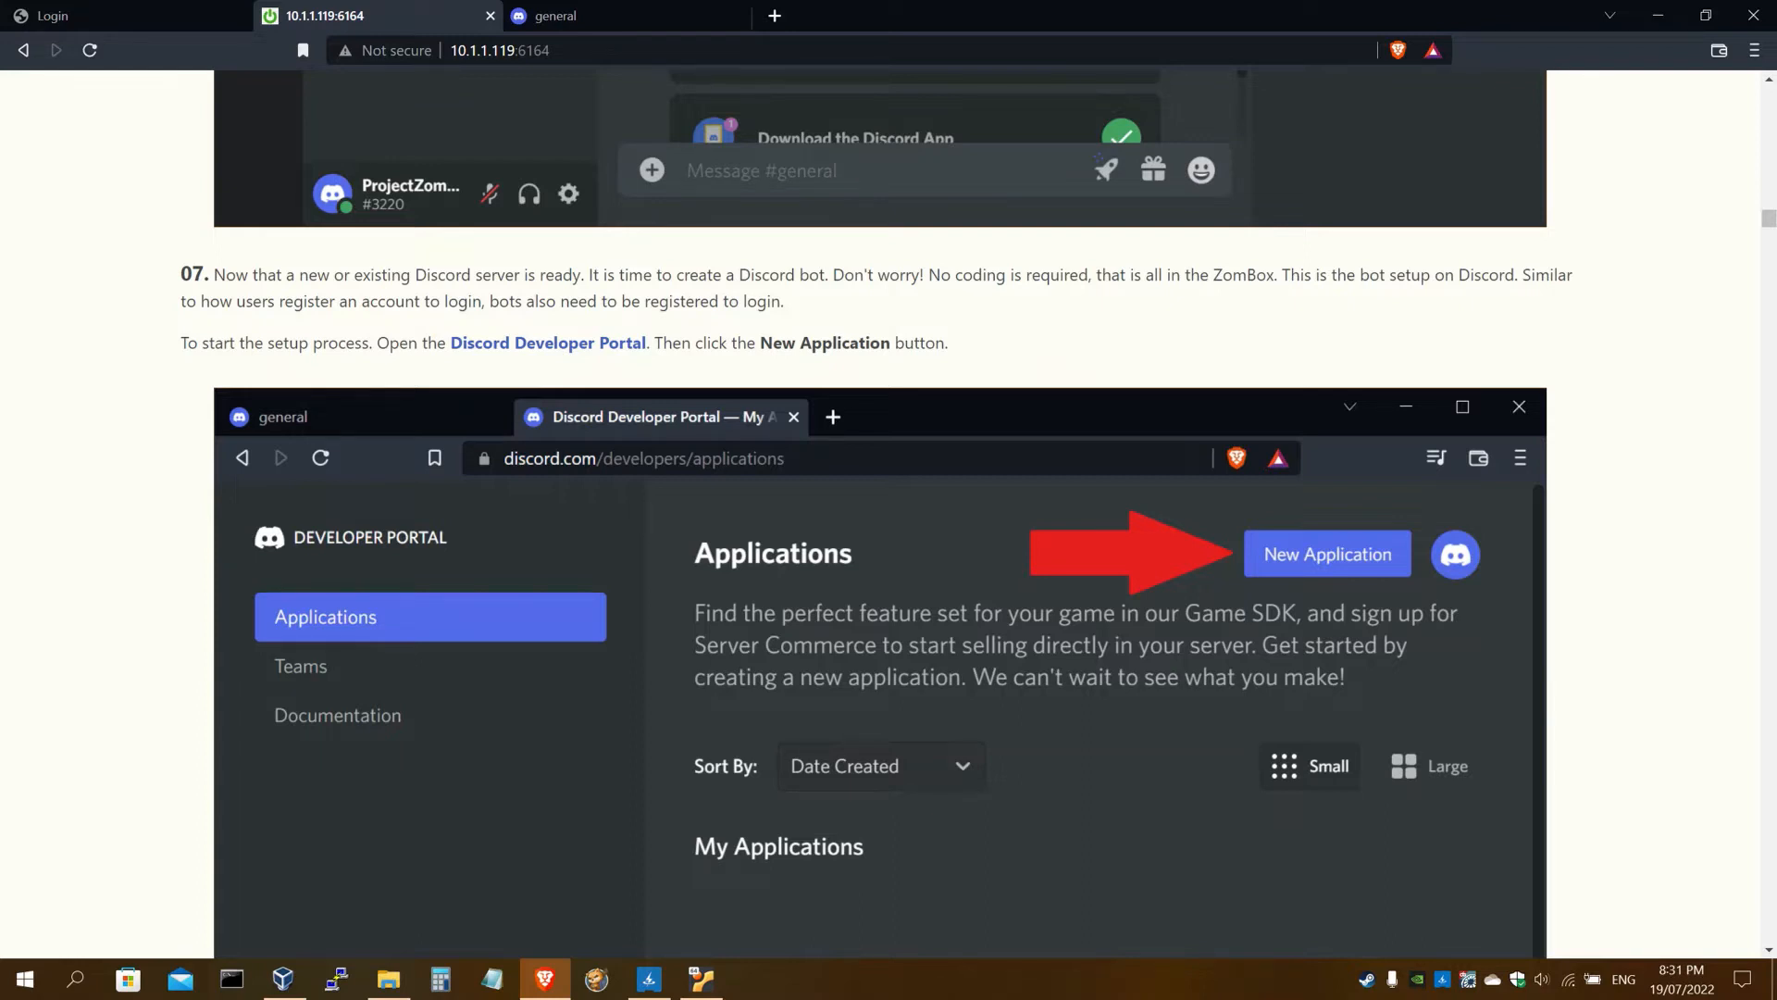
# Open the Discord Developer Portal from the guide, placing the server tab before it
pyautogui.click(527, 354)
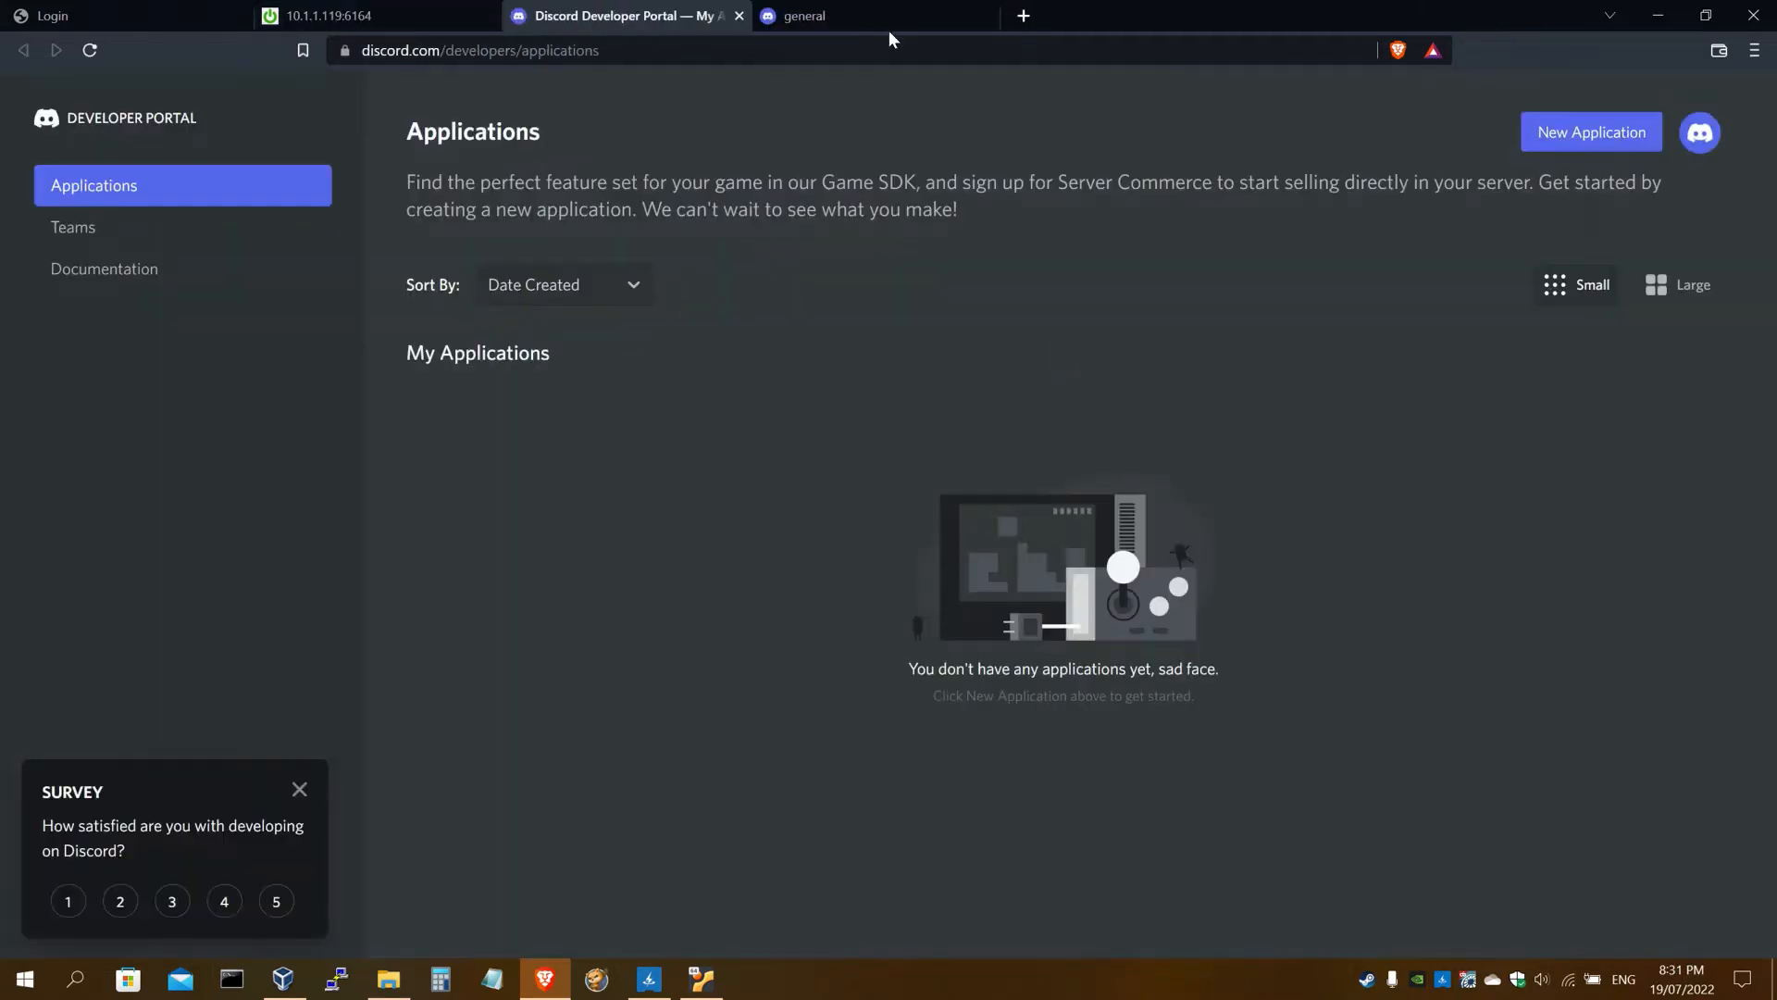
pyautogui.moveTo(888, 30); pyautogui.dragTo(707, 17)
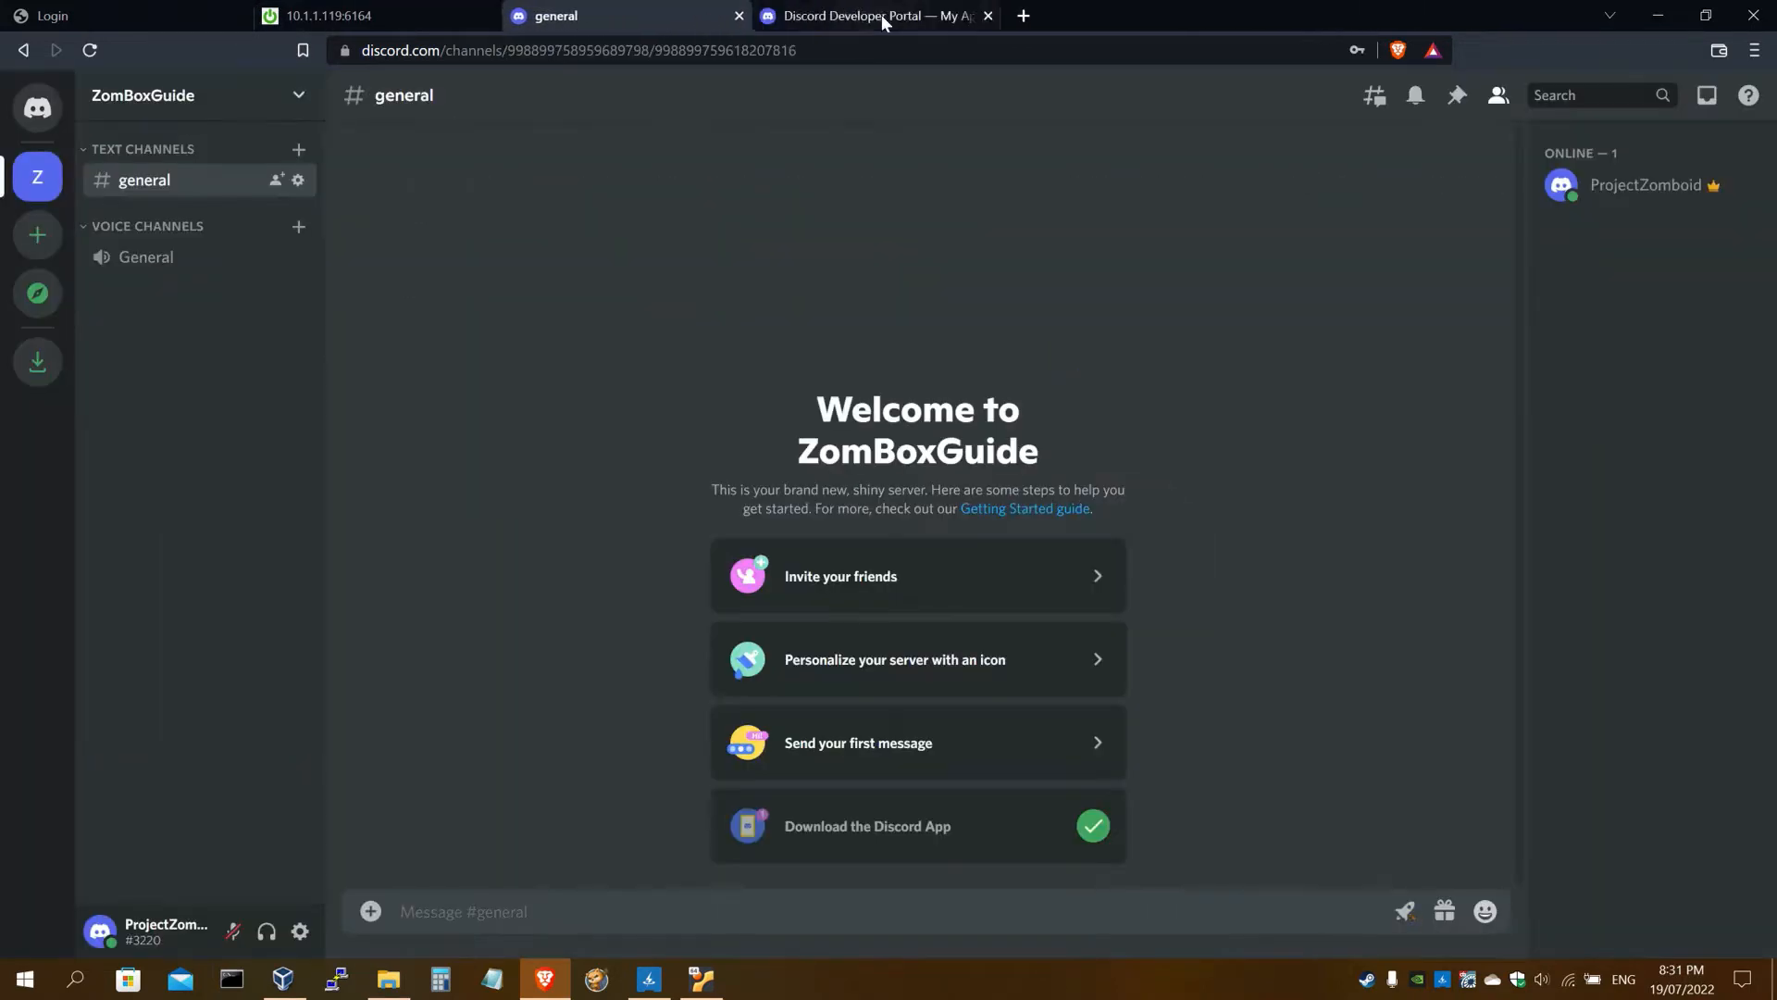
pyautogui.click(881, 15)
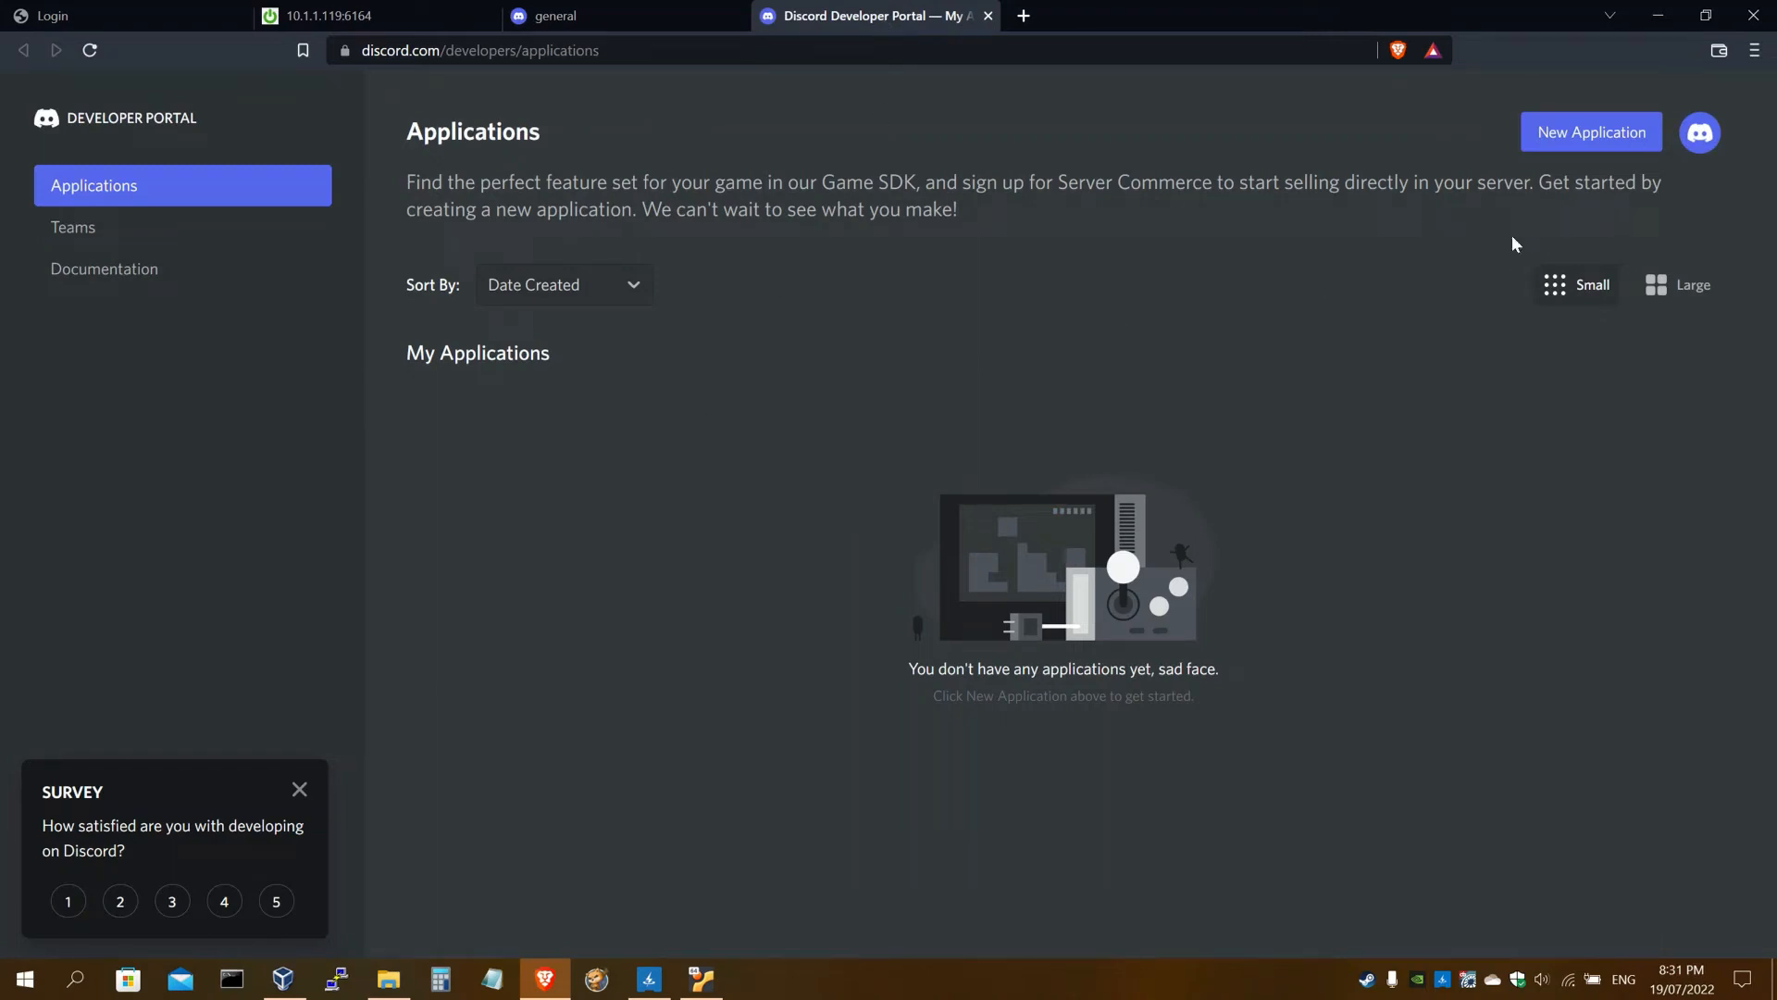
# Create a new Developer Portal application named zombox-demo
pyautogui.click(1622, 141)
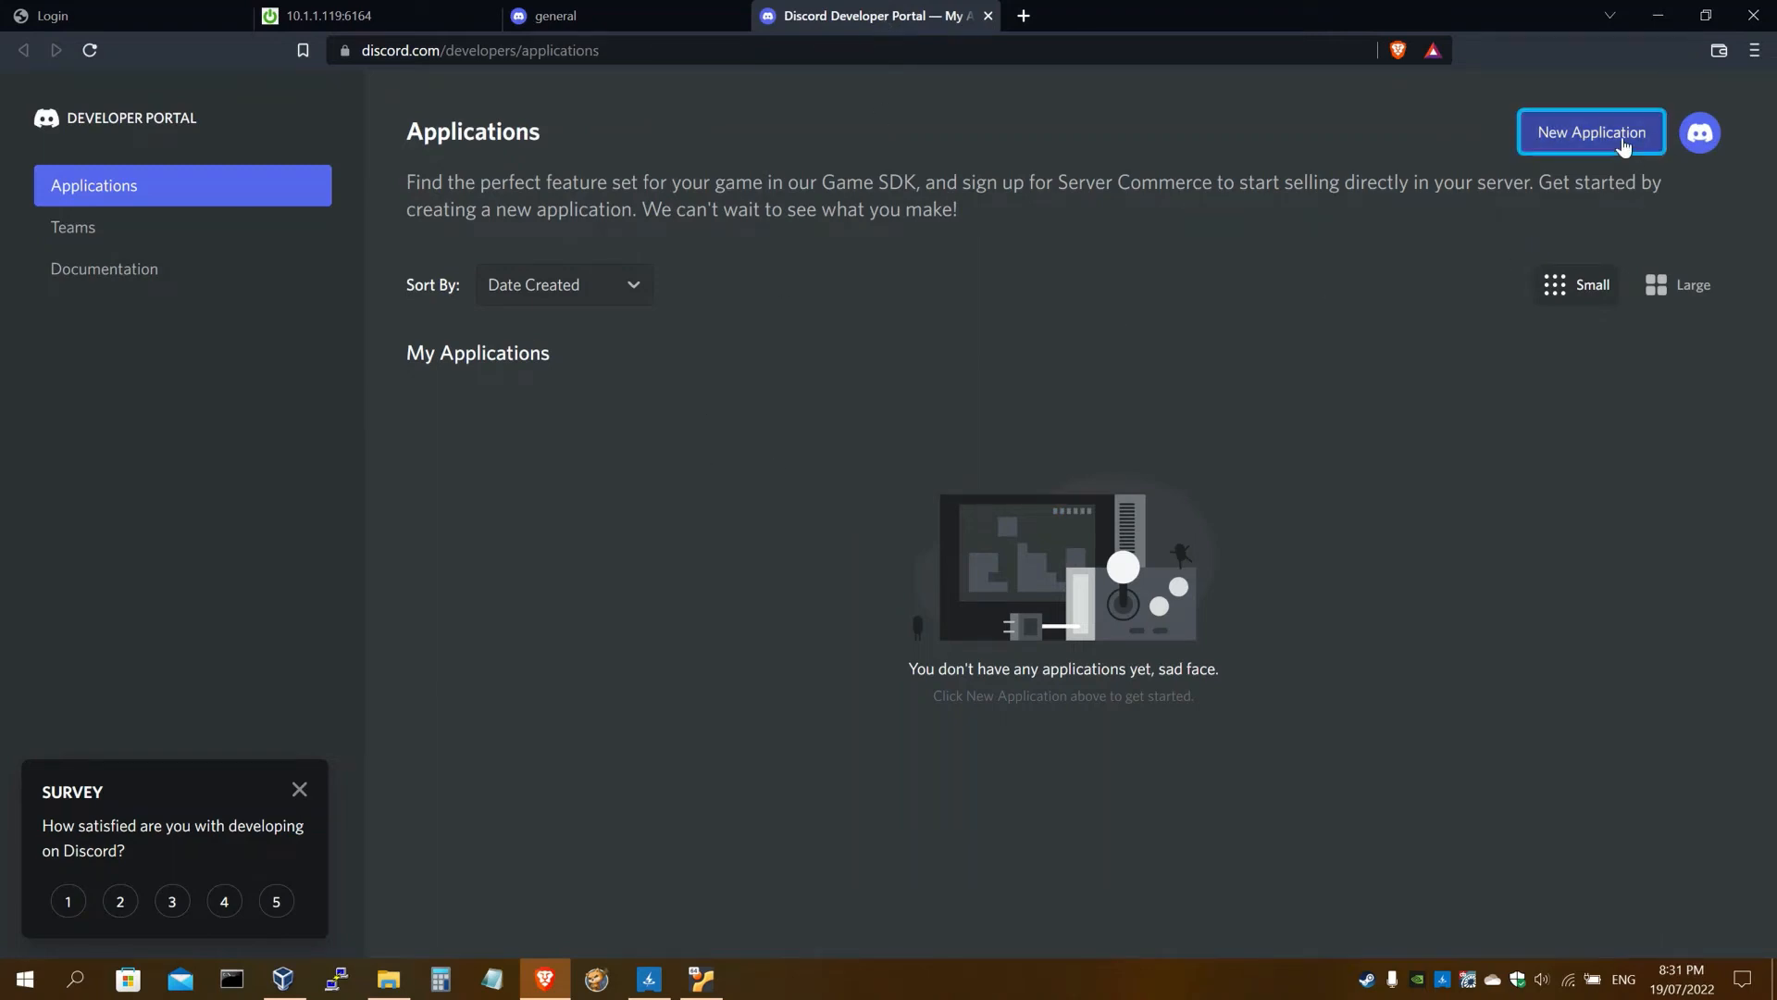
pyautogui.click(833, 526)
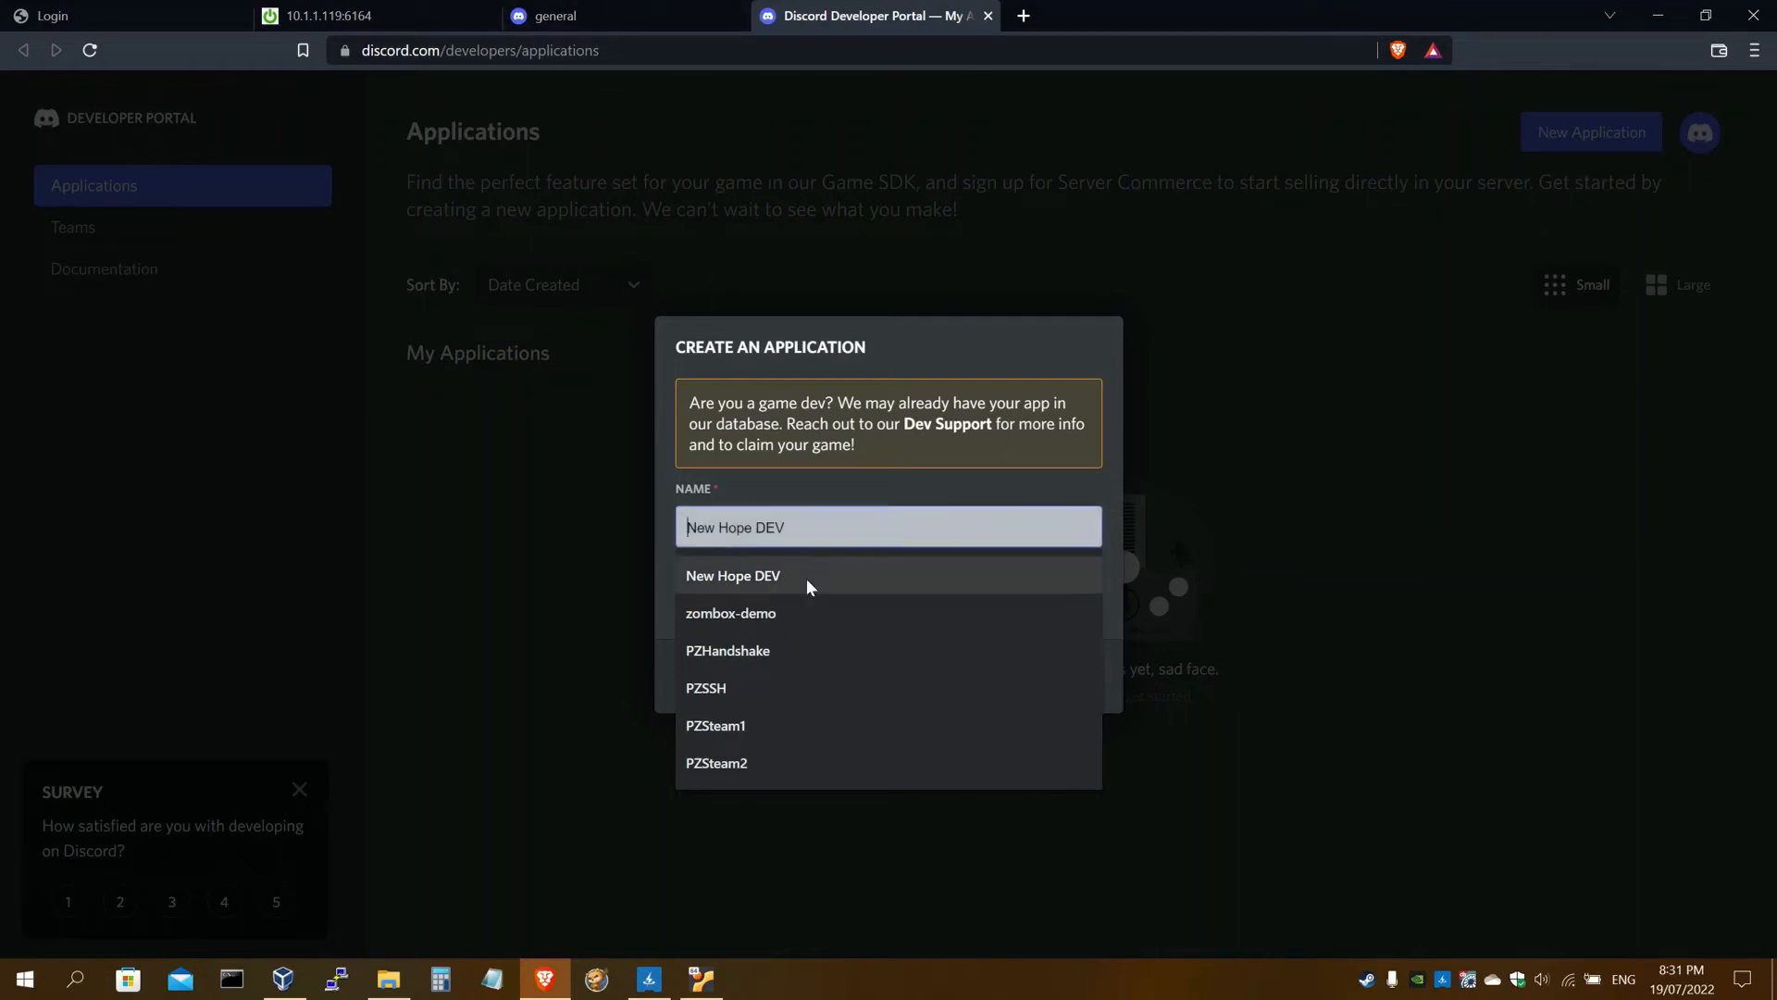
pyautogui.click(805, 613)
pyautogui.hotkey('shift', 'Left')
pyautogui.hotkey('shift', 'Left')
pyautogui.hotkey('shift', 'Left')
pyautogui.hotkey('shift', 'Left')
pyautogui.hotkey('shift', 'Left')
pyautogui.hotkey('shift', 'Left')
pyautogui.hotkey('shift', 'Left')
pyautogui.hotkey('shift', 'Left')
pyautogui.hotkey('shift', 'Left')
pyautogui.hotkey('shift', 'Left')
pyautogui.hotkey('shift', 'Left')
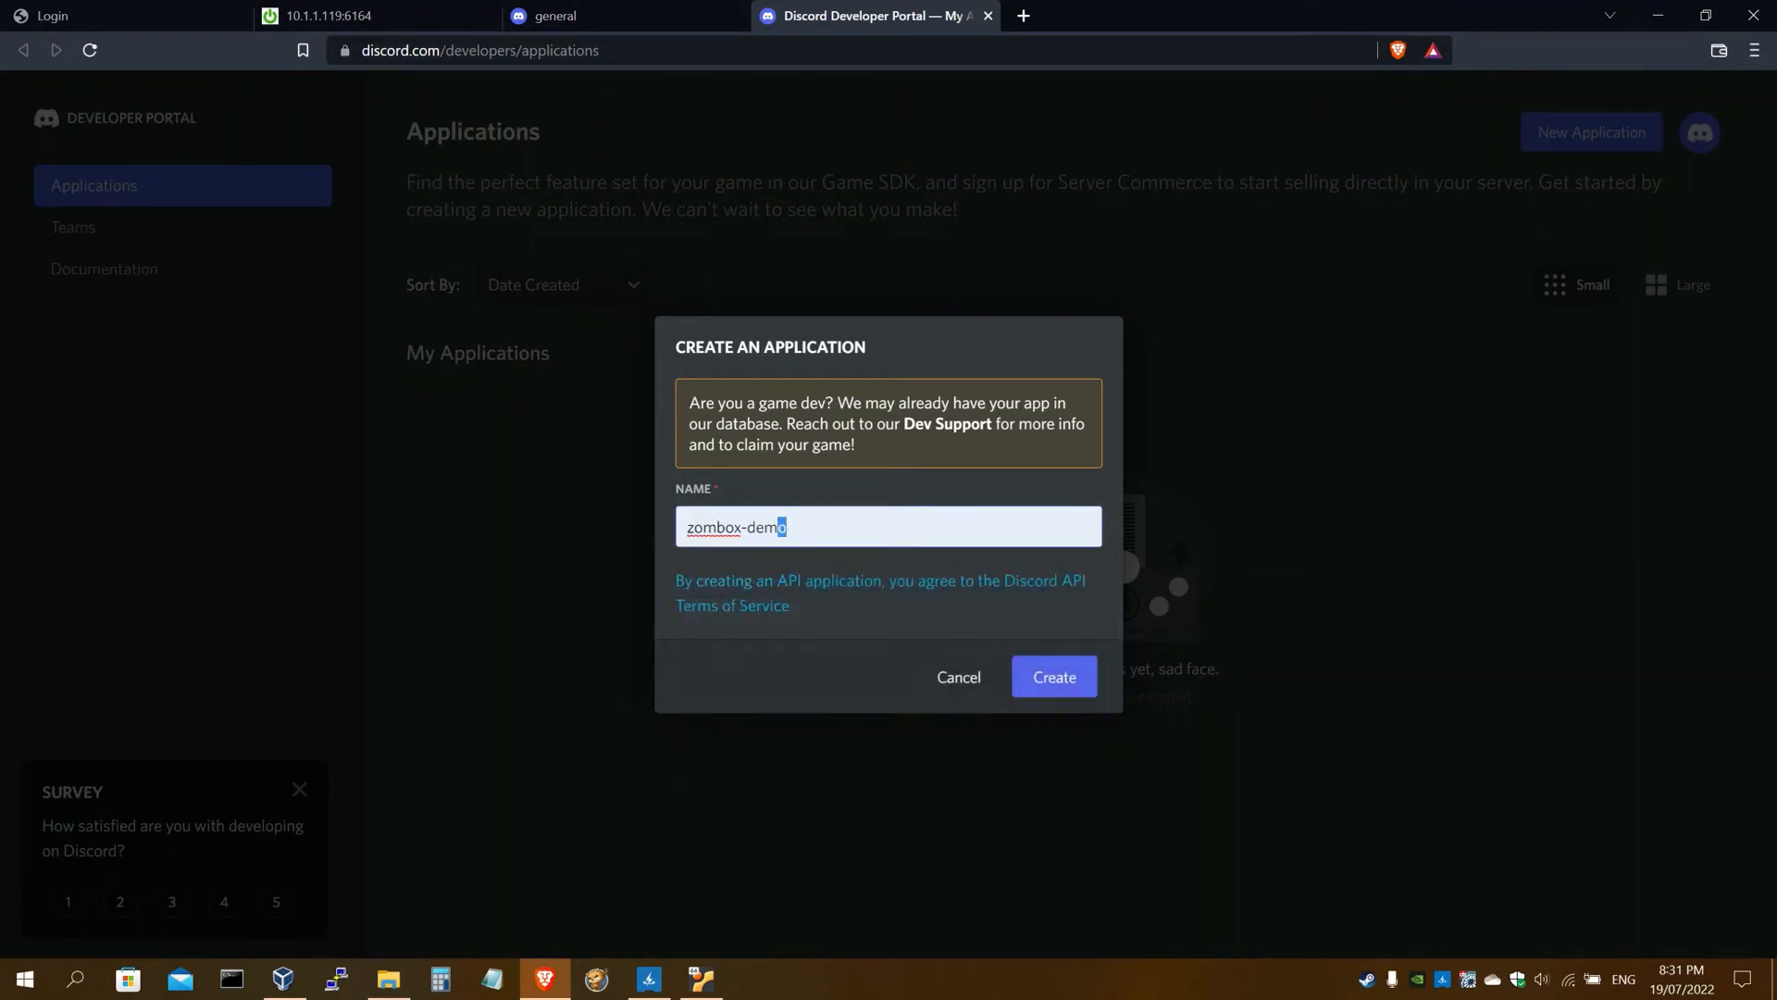
pyautogui.press('Right')
pyautogui.click(1046, 681)
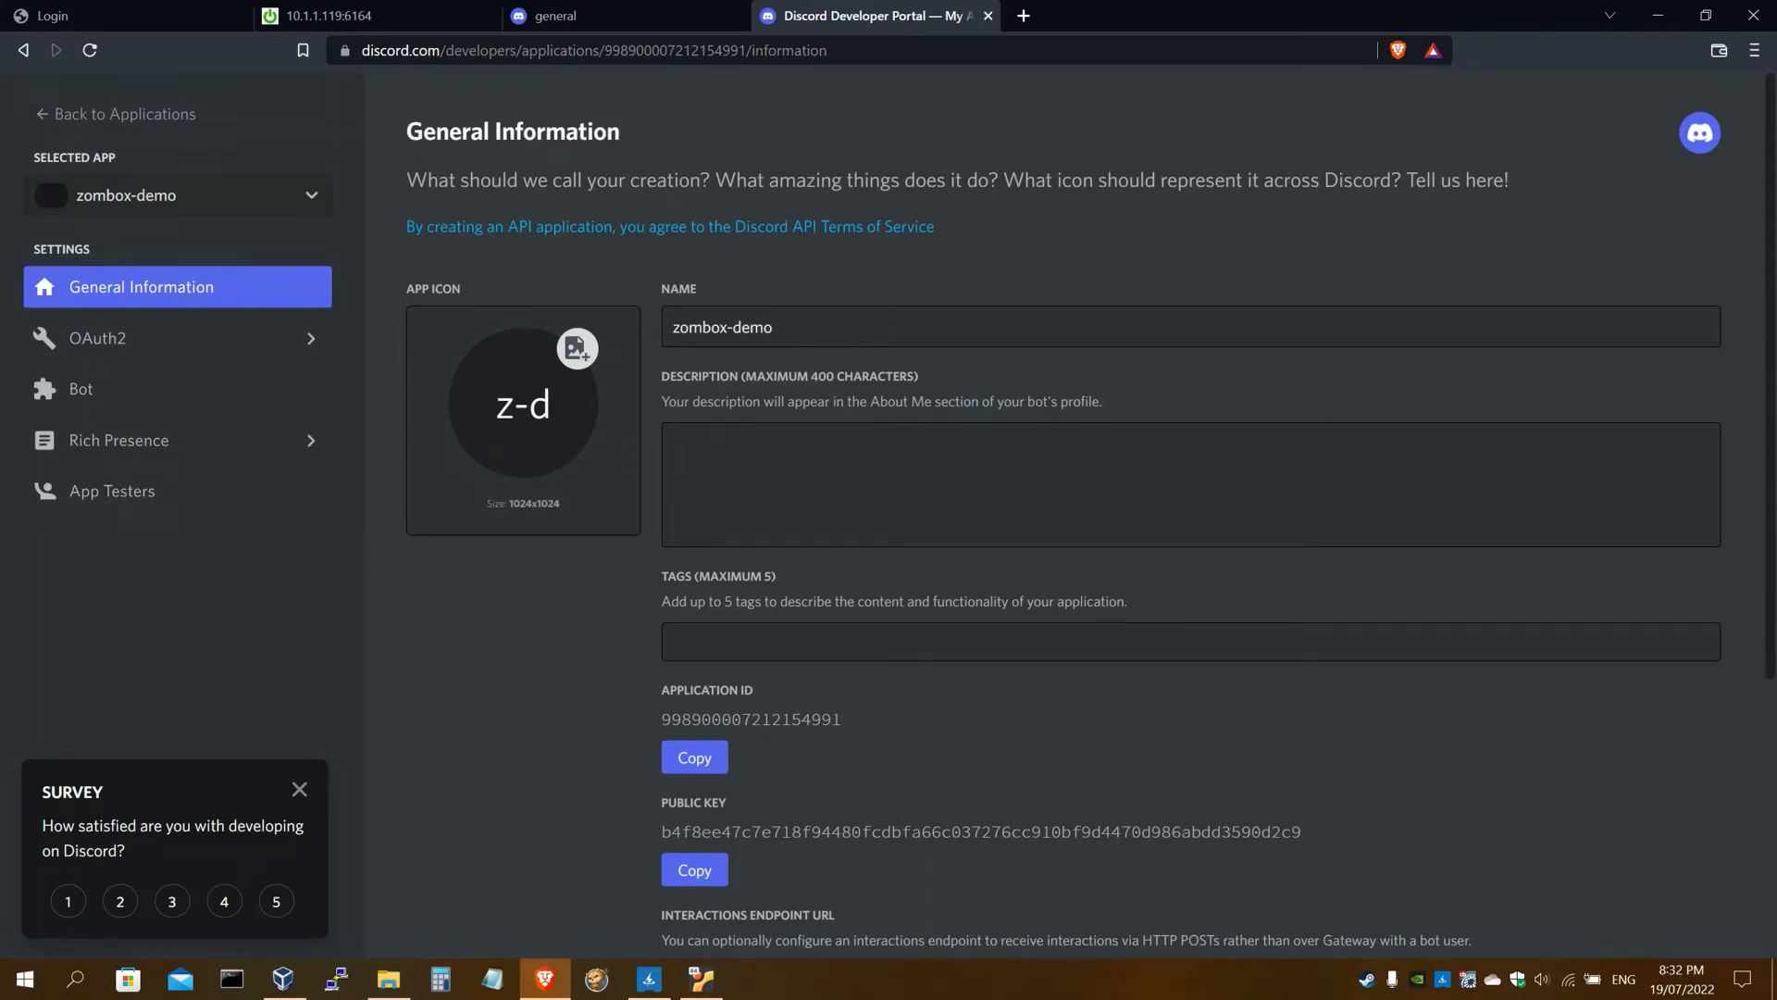
# Read the guide through step 10 (Bot / Add Bot), then return to the Developer Portal tab
pyautogui.click(398, 16)
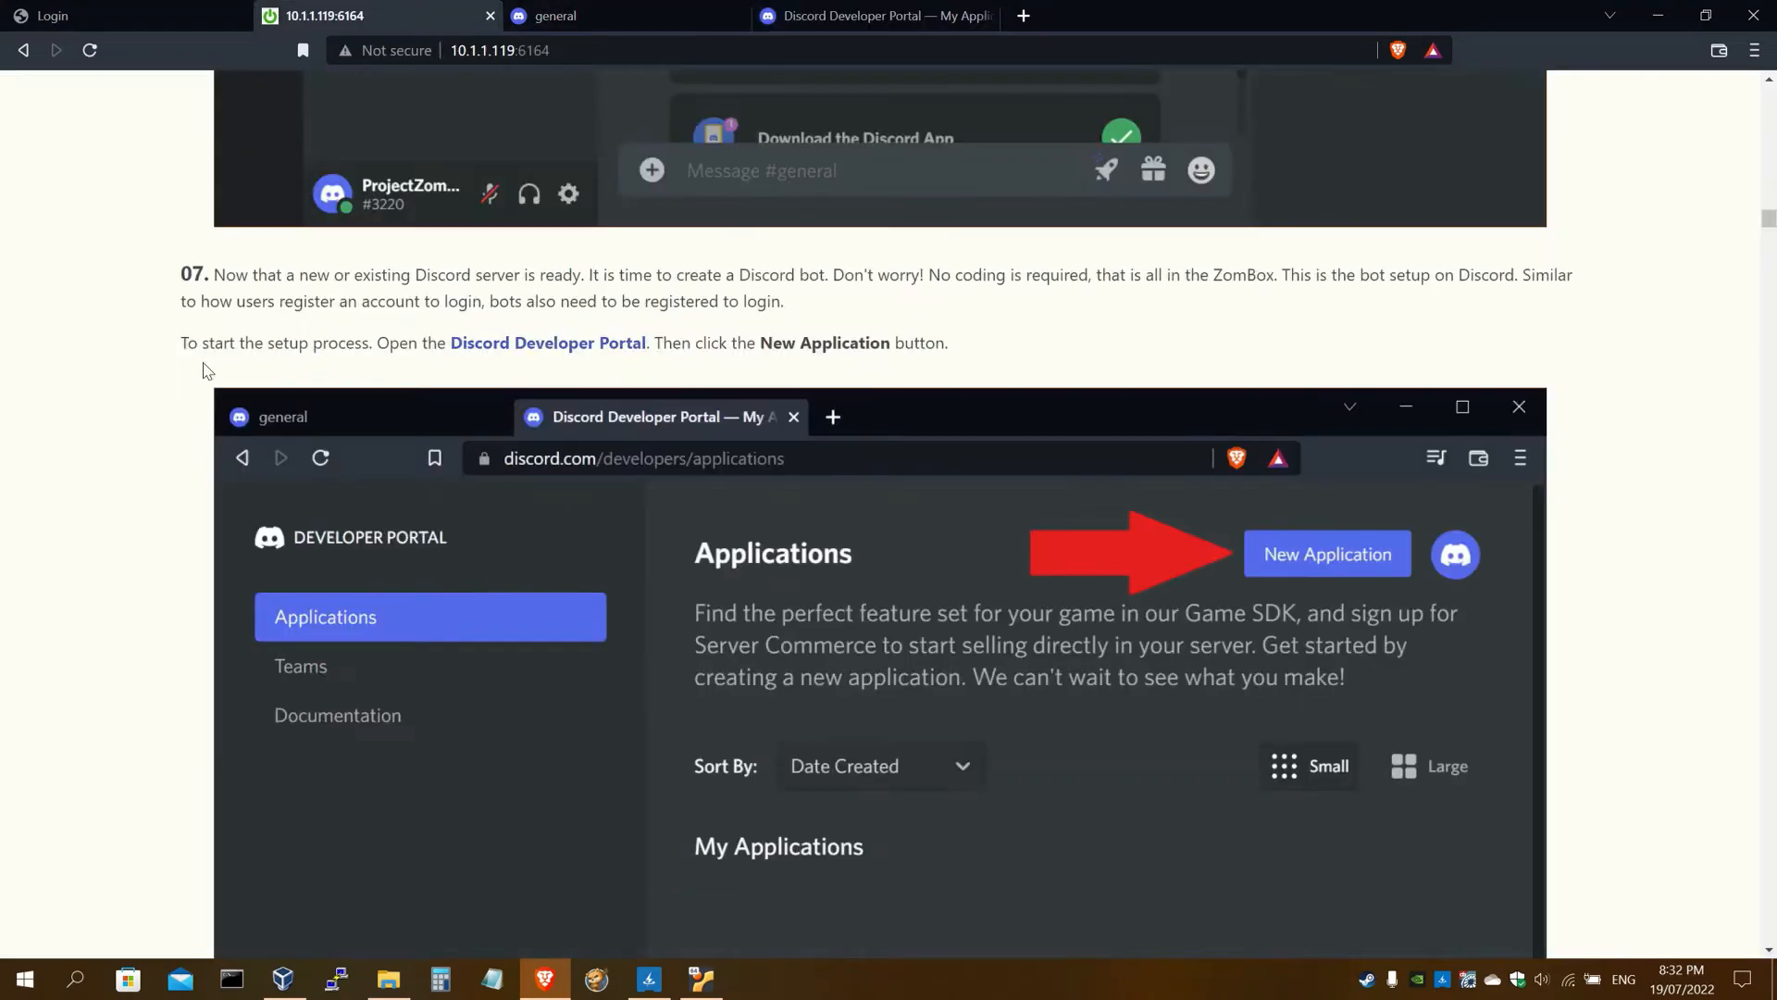
pyautogui.scroll(-10, 160, 364)
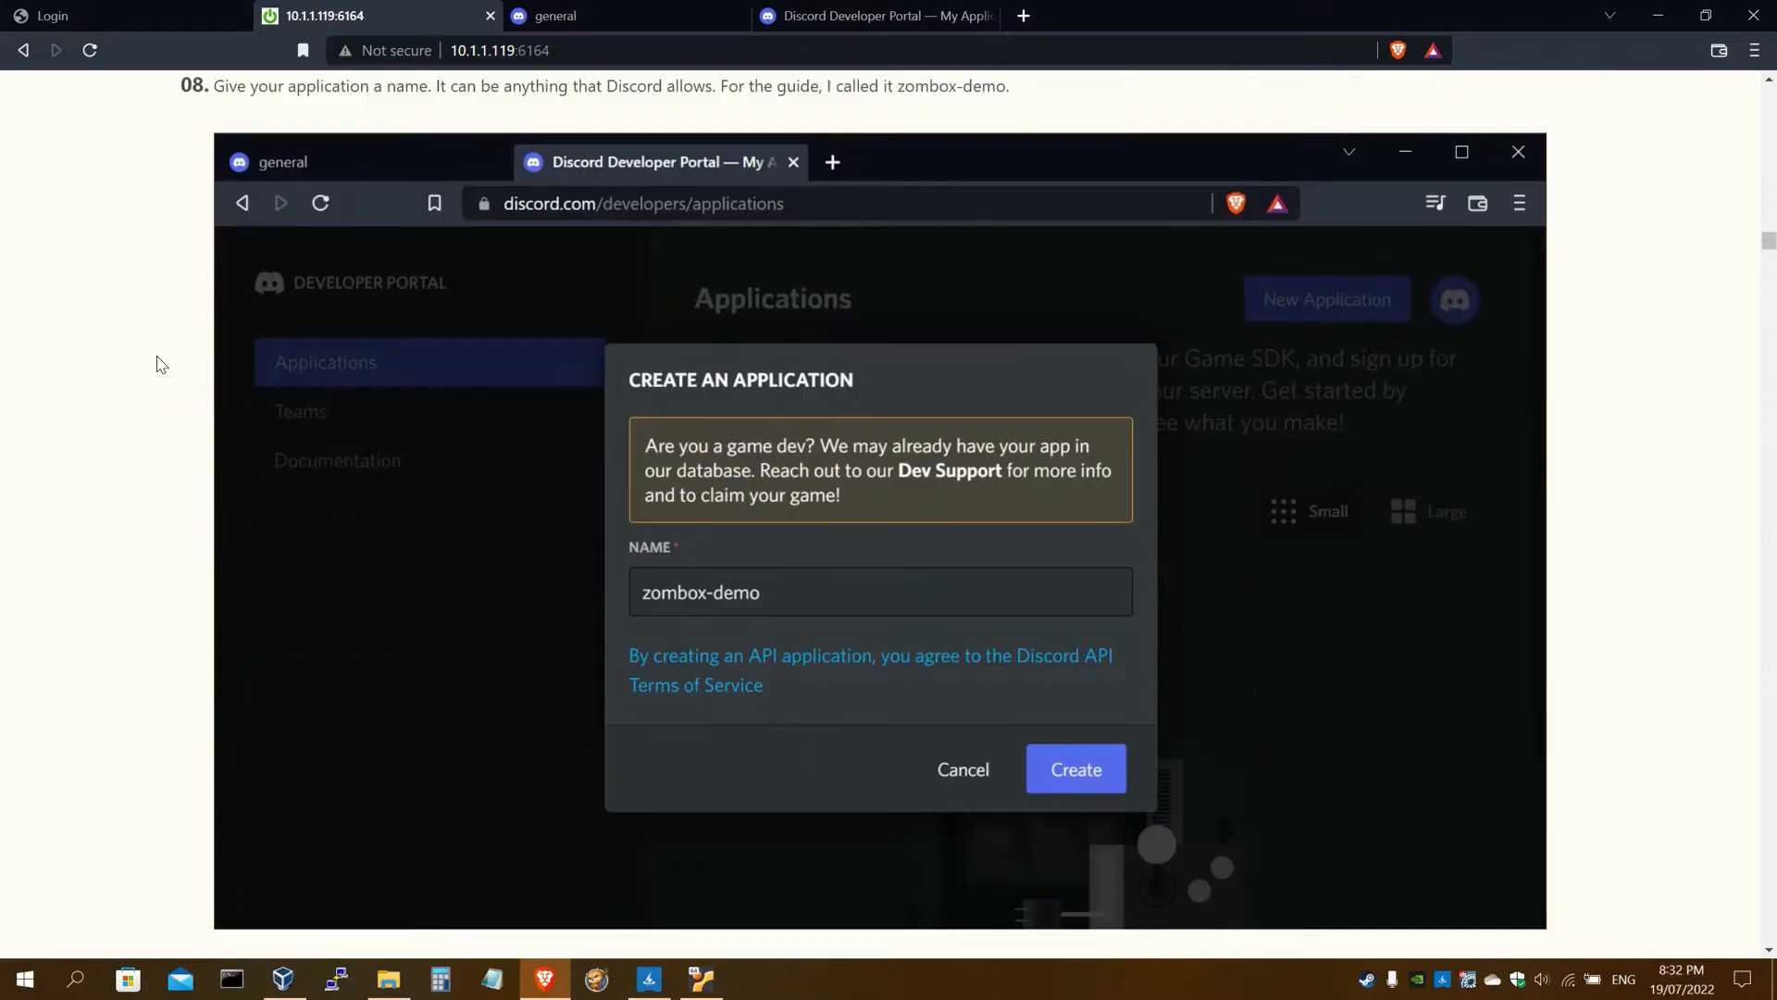
pyautogui.scroll(-10, 162, 361)
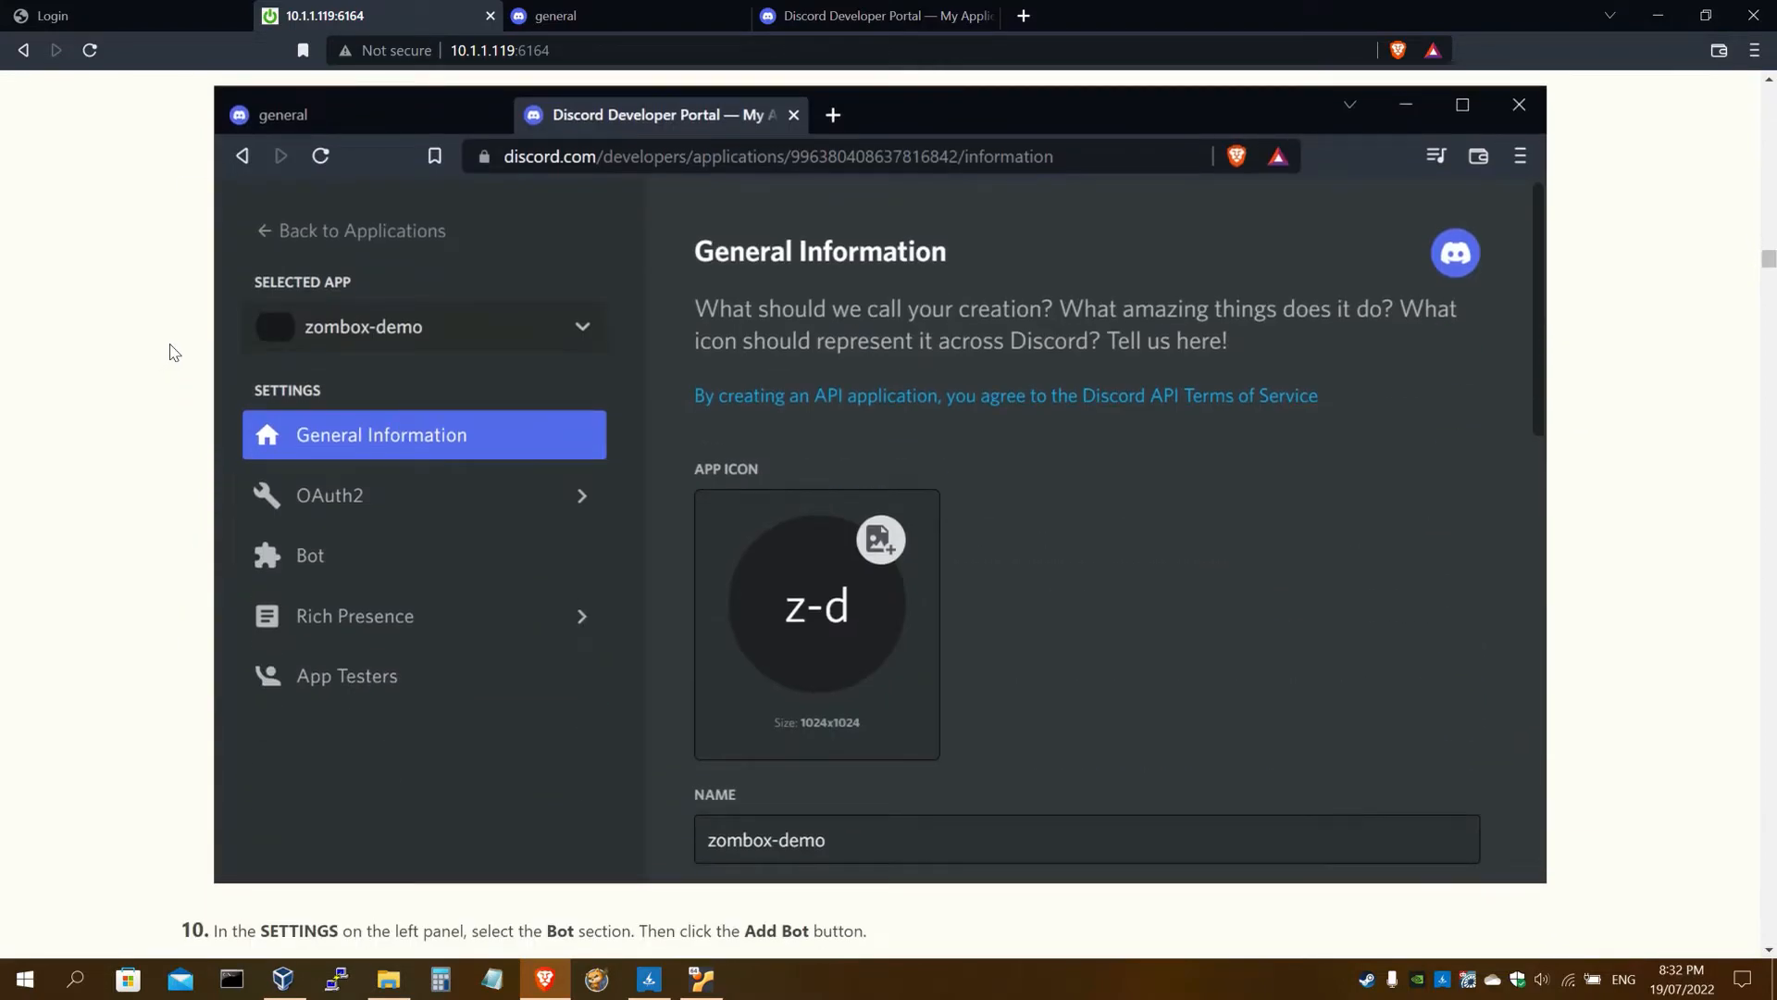
pyautogui.scroll(-1, 169, 352)
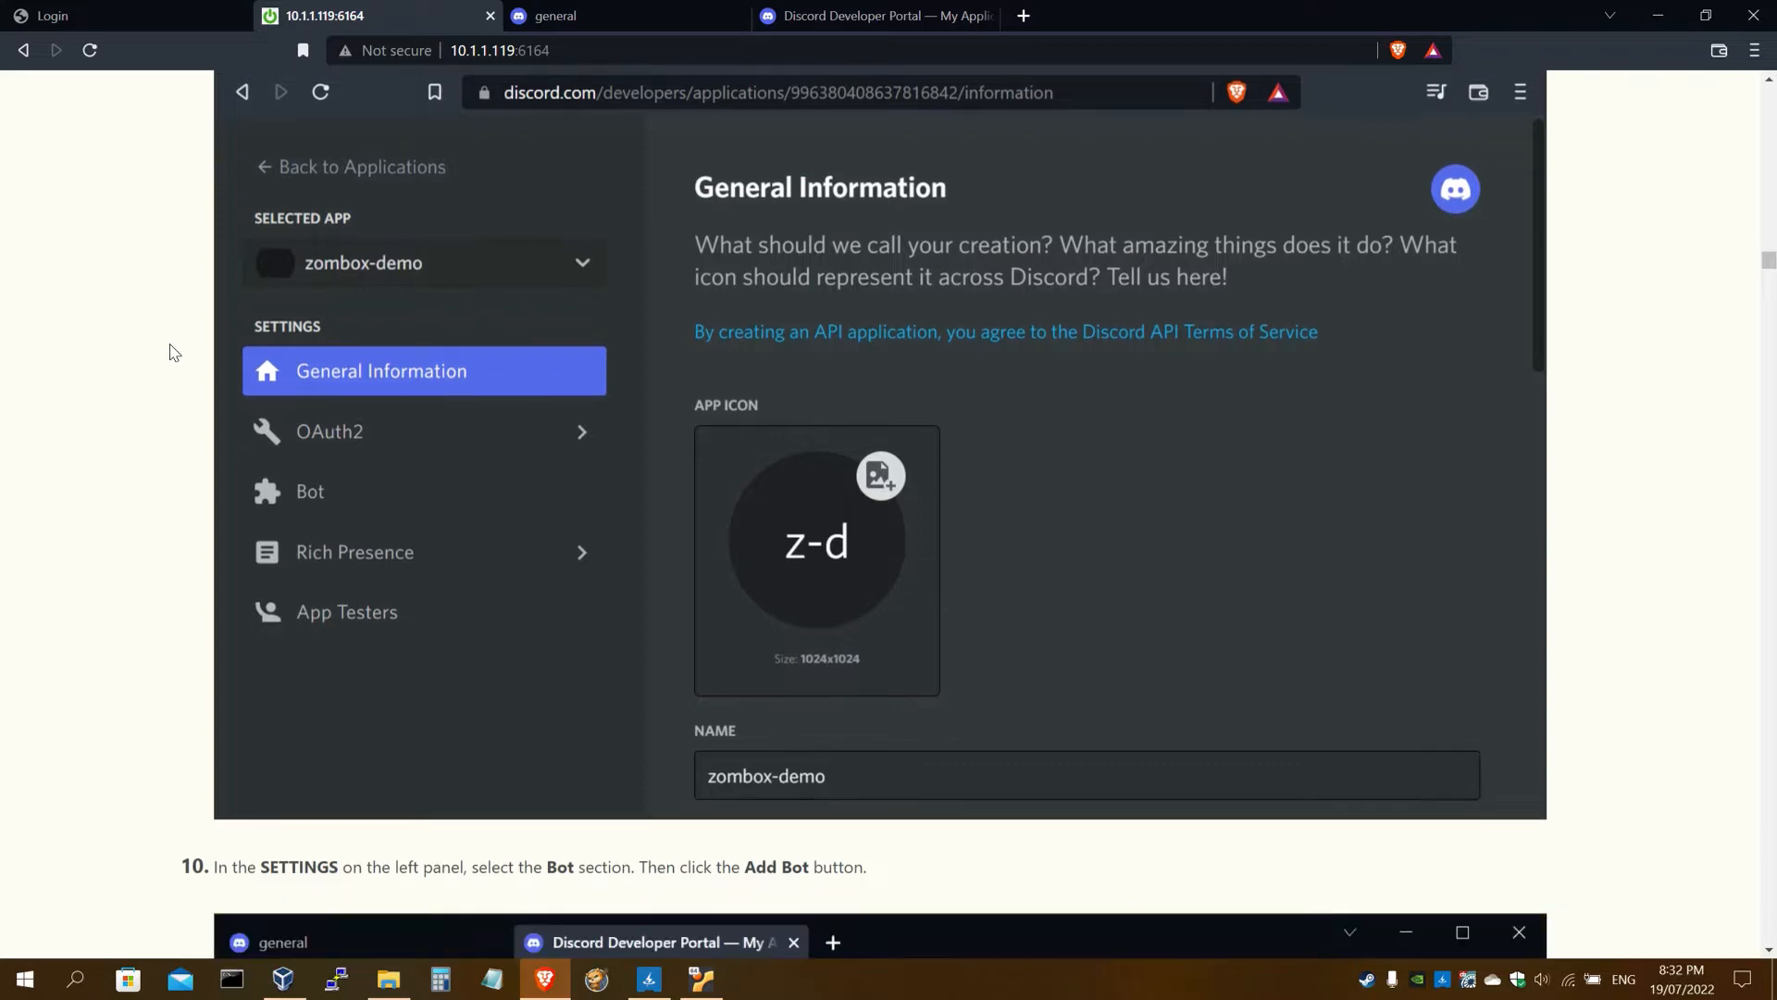
pyautogui.scroll(-10, 169, 351)
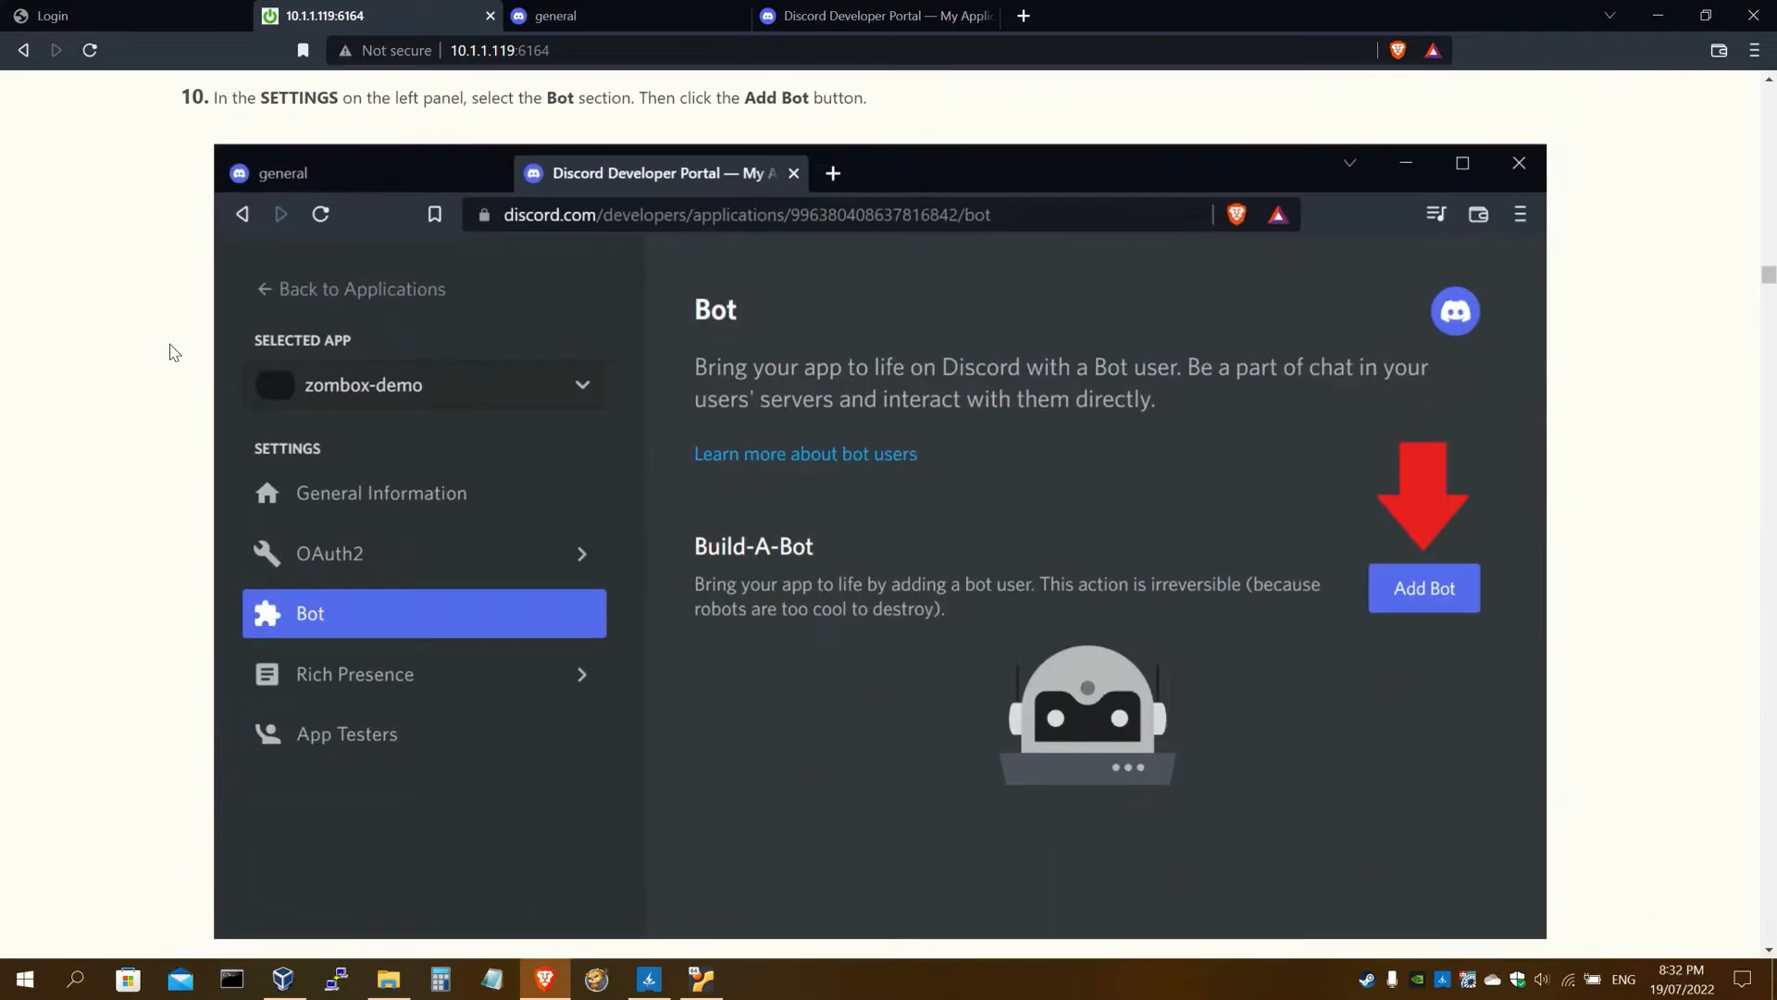
pyautogui.click(799, 10)
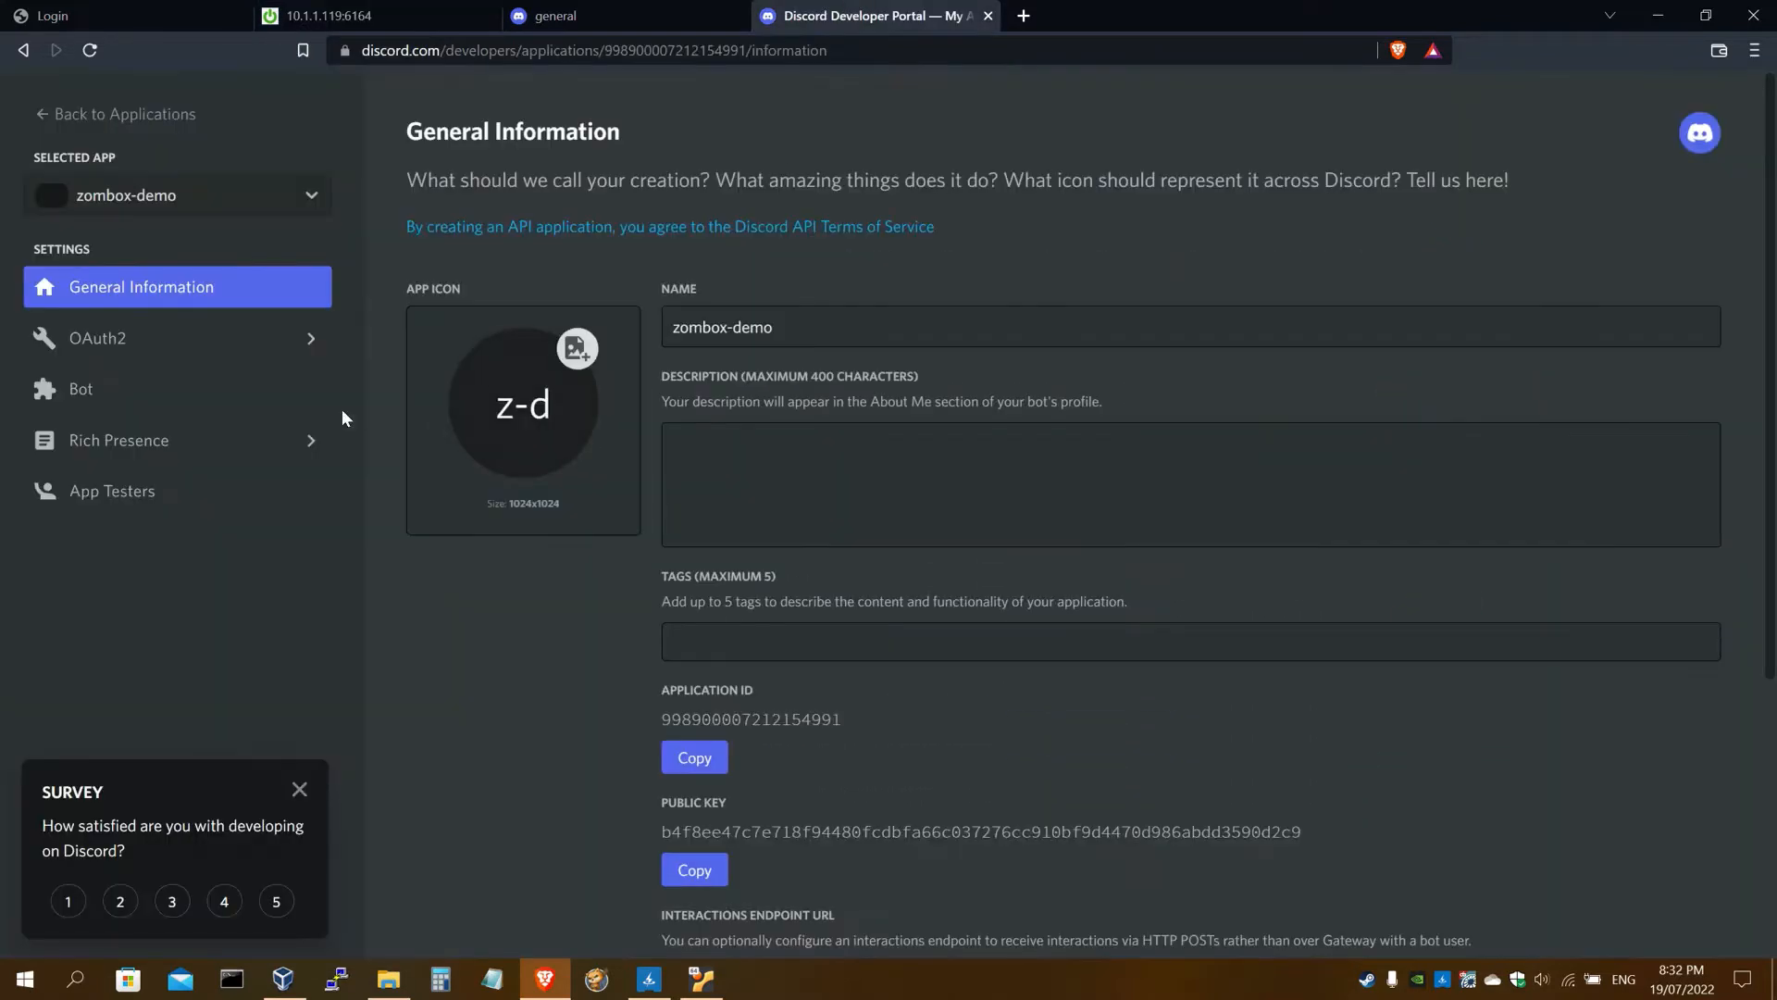
# Add a bot user to the zombox-demo app from its Bot page
pyautogui.click(148, 387)
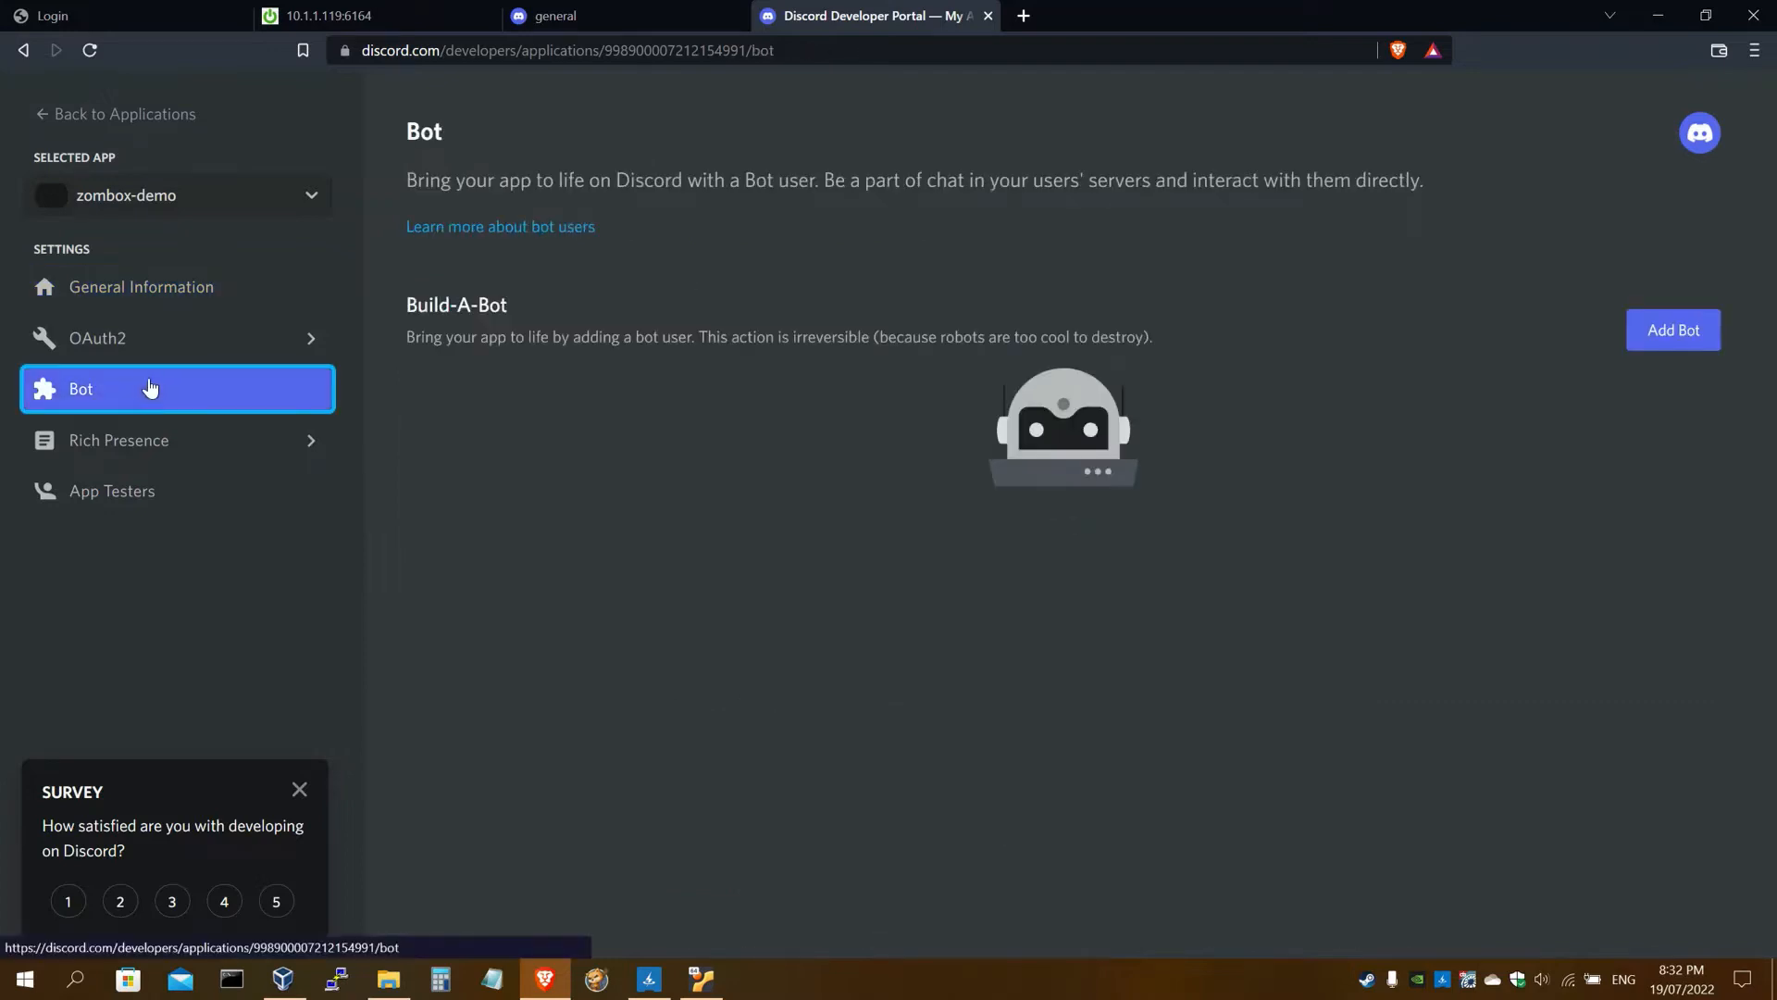
pyautogui.click(1683, 335)
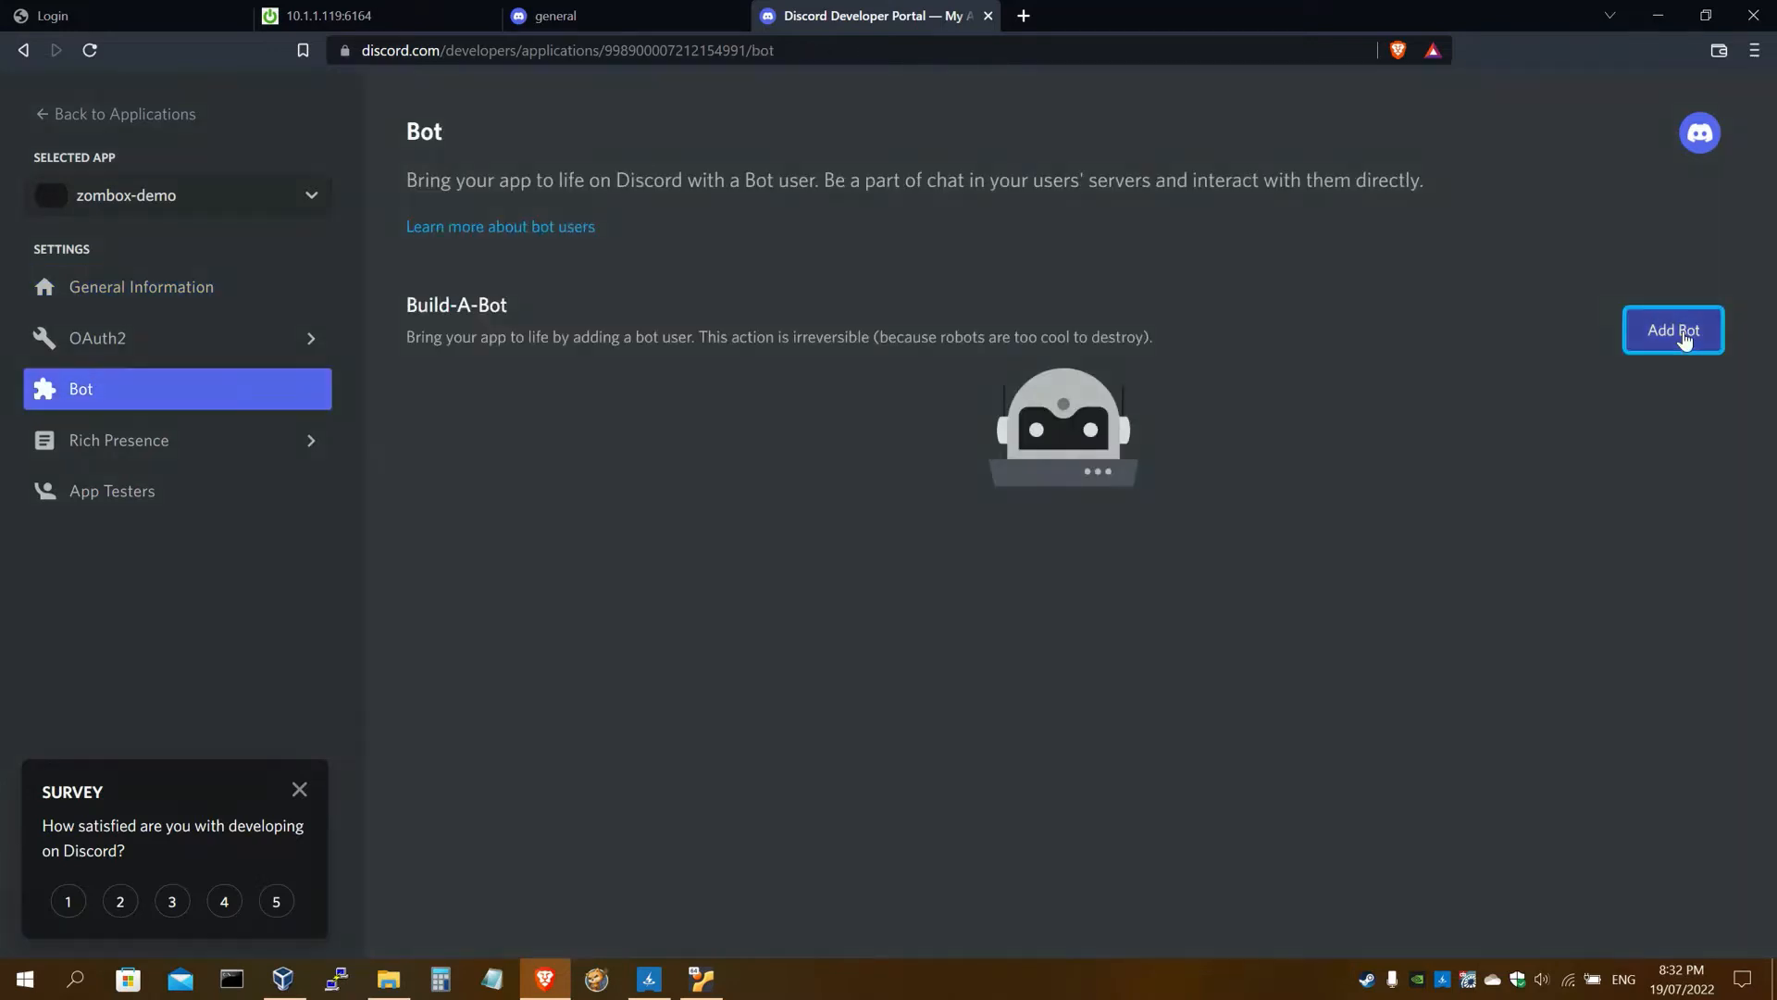
pyautogui.click(1038, 585)
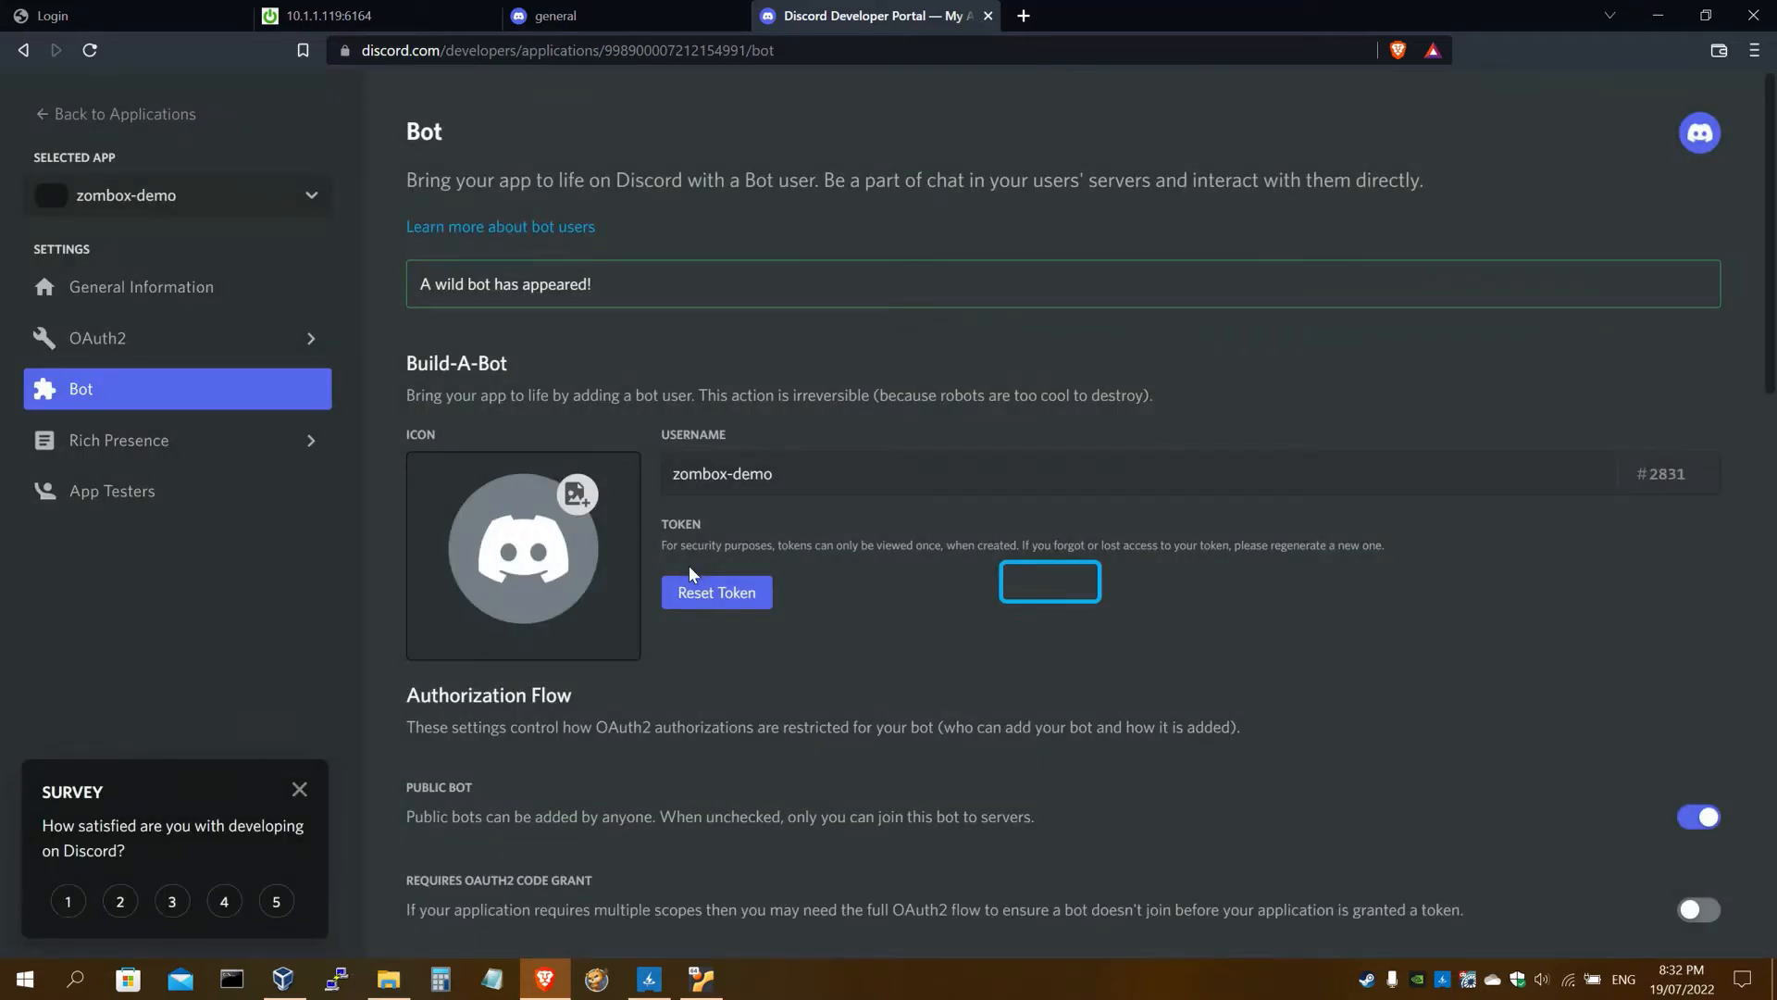
# Switch off the bot's Public Bot setting and save the change
pyautogui.scroll(-2, 712, 368)
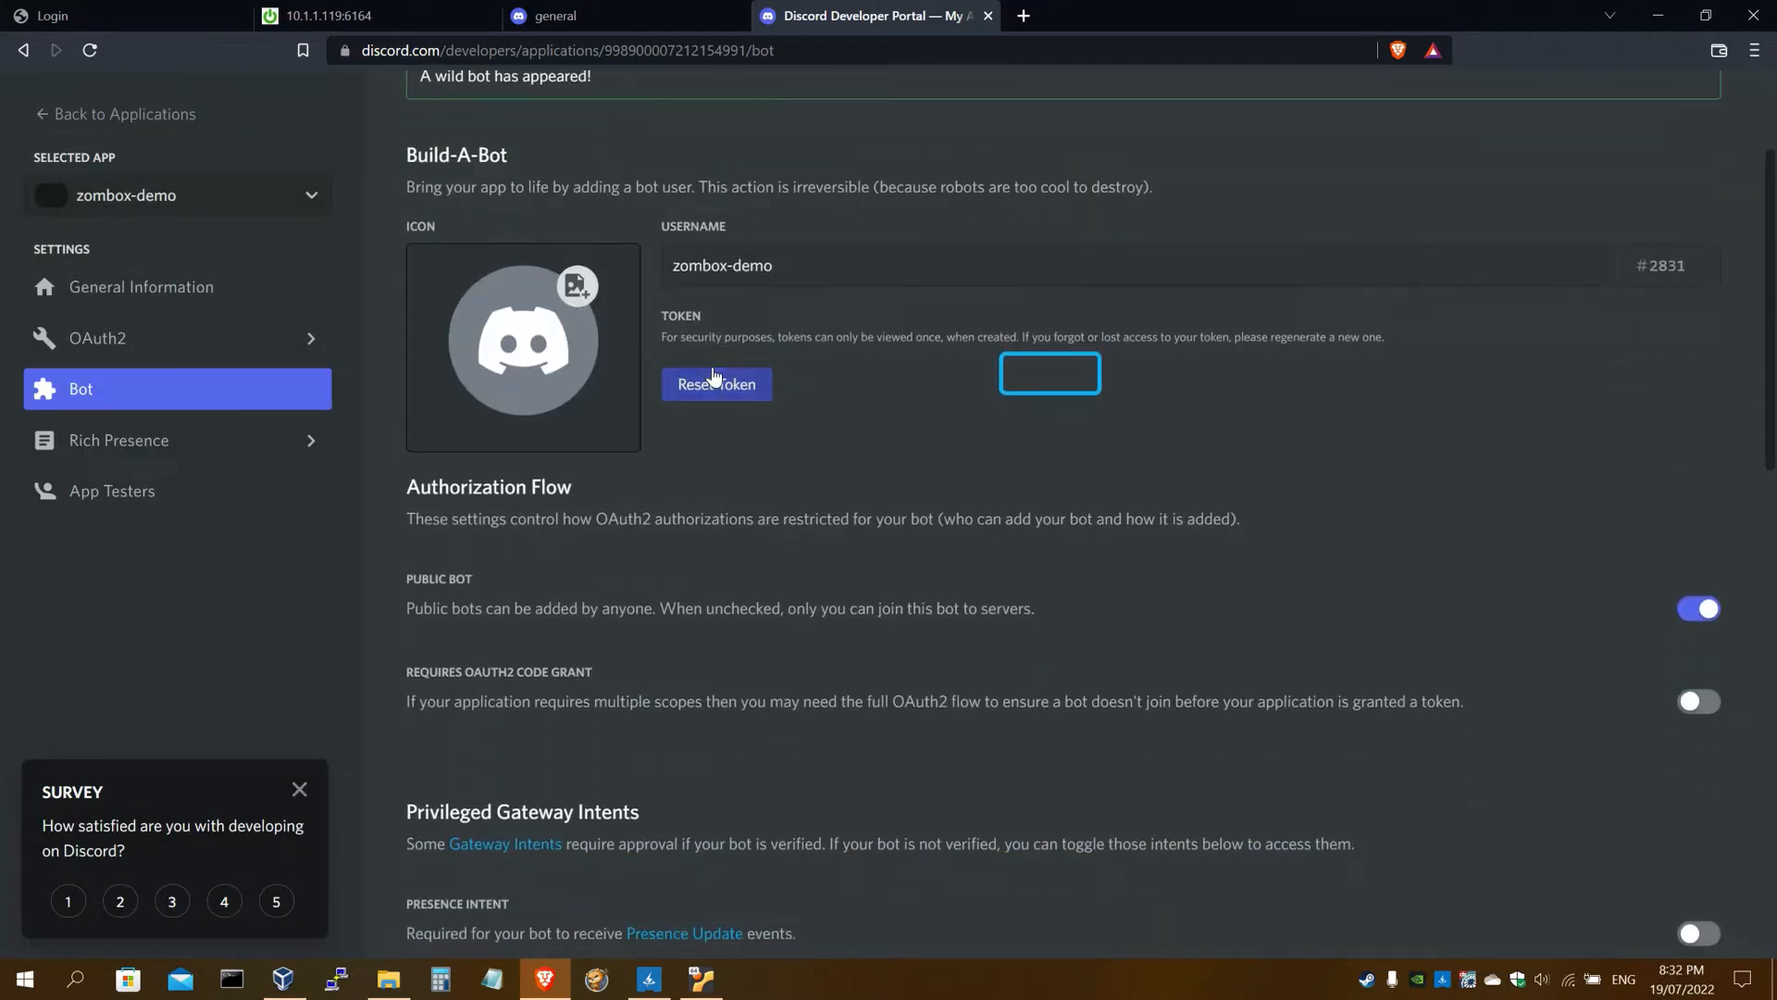
pyautogui.click(371, 16)
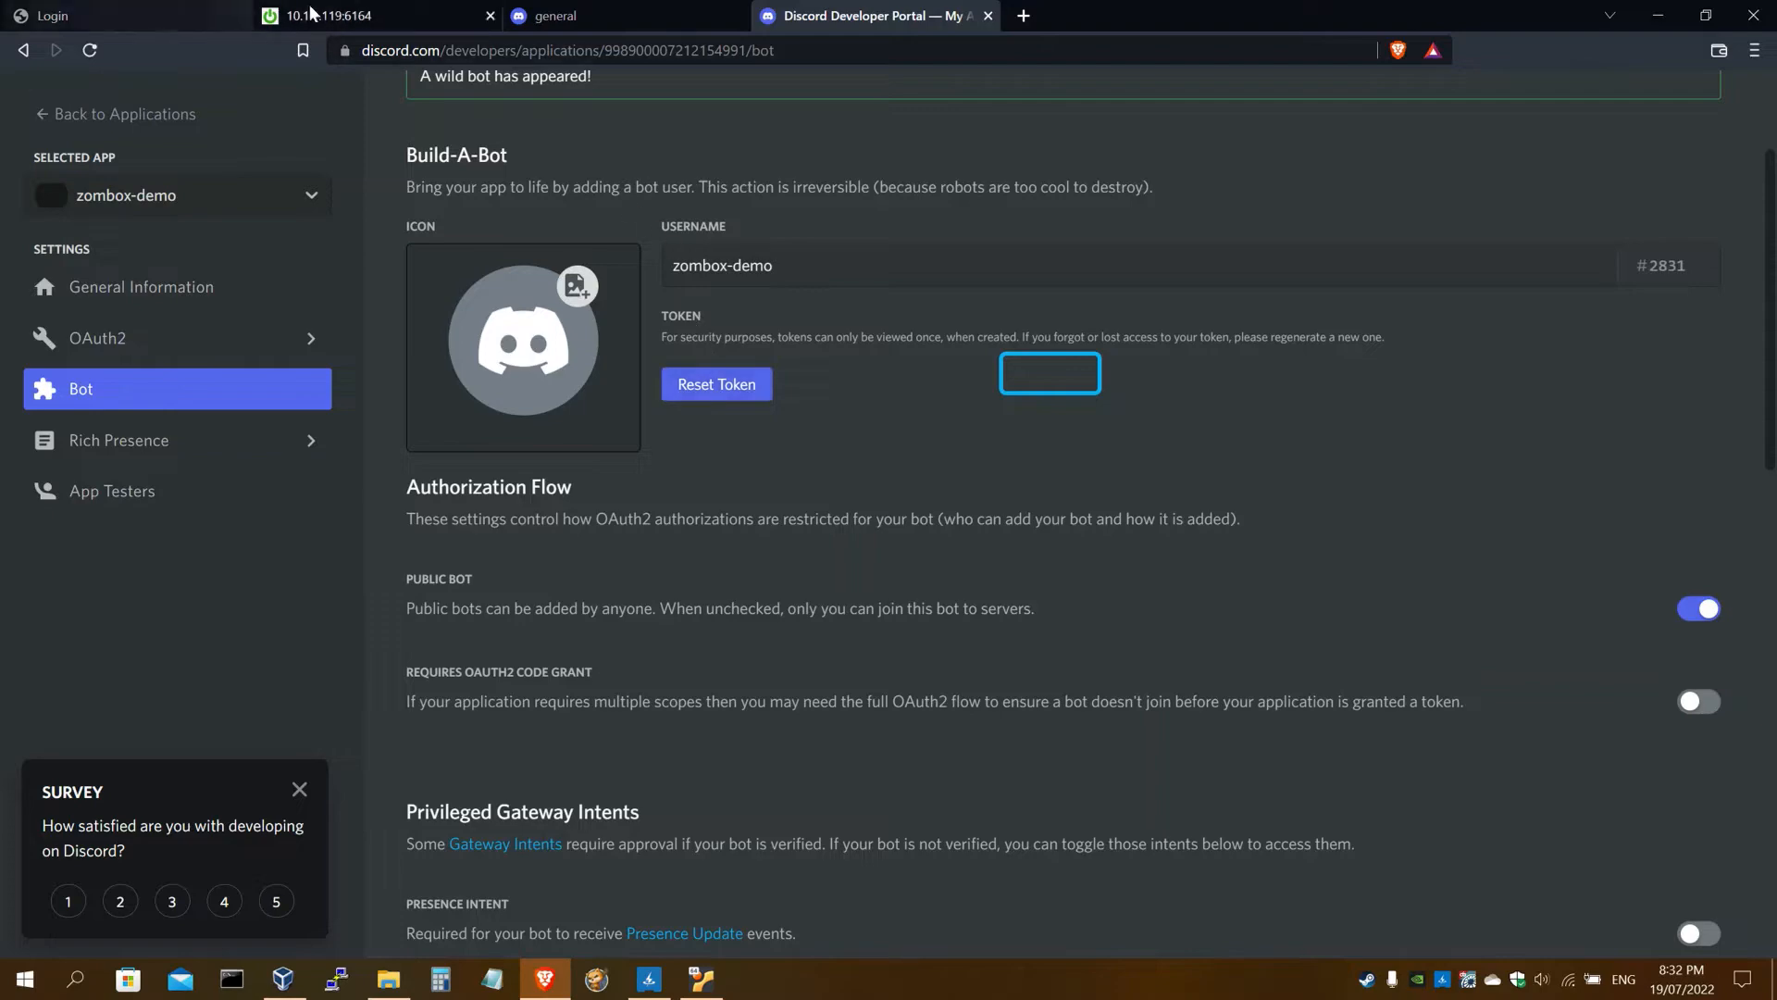
pyautogui.scroll(-10, 587, 430)
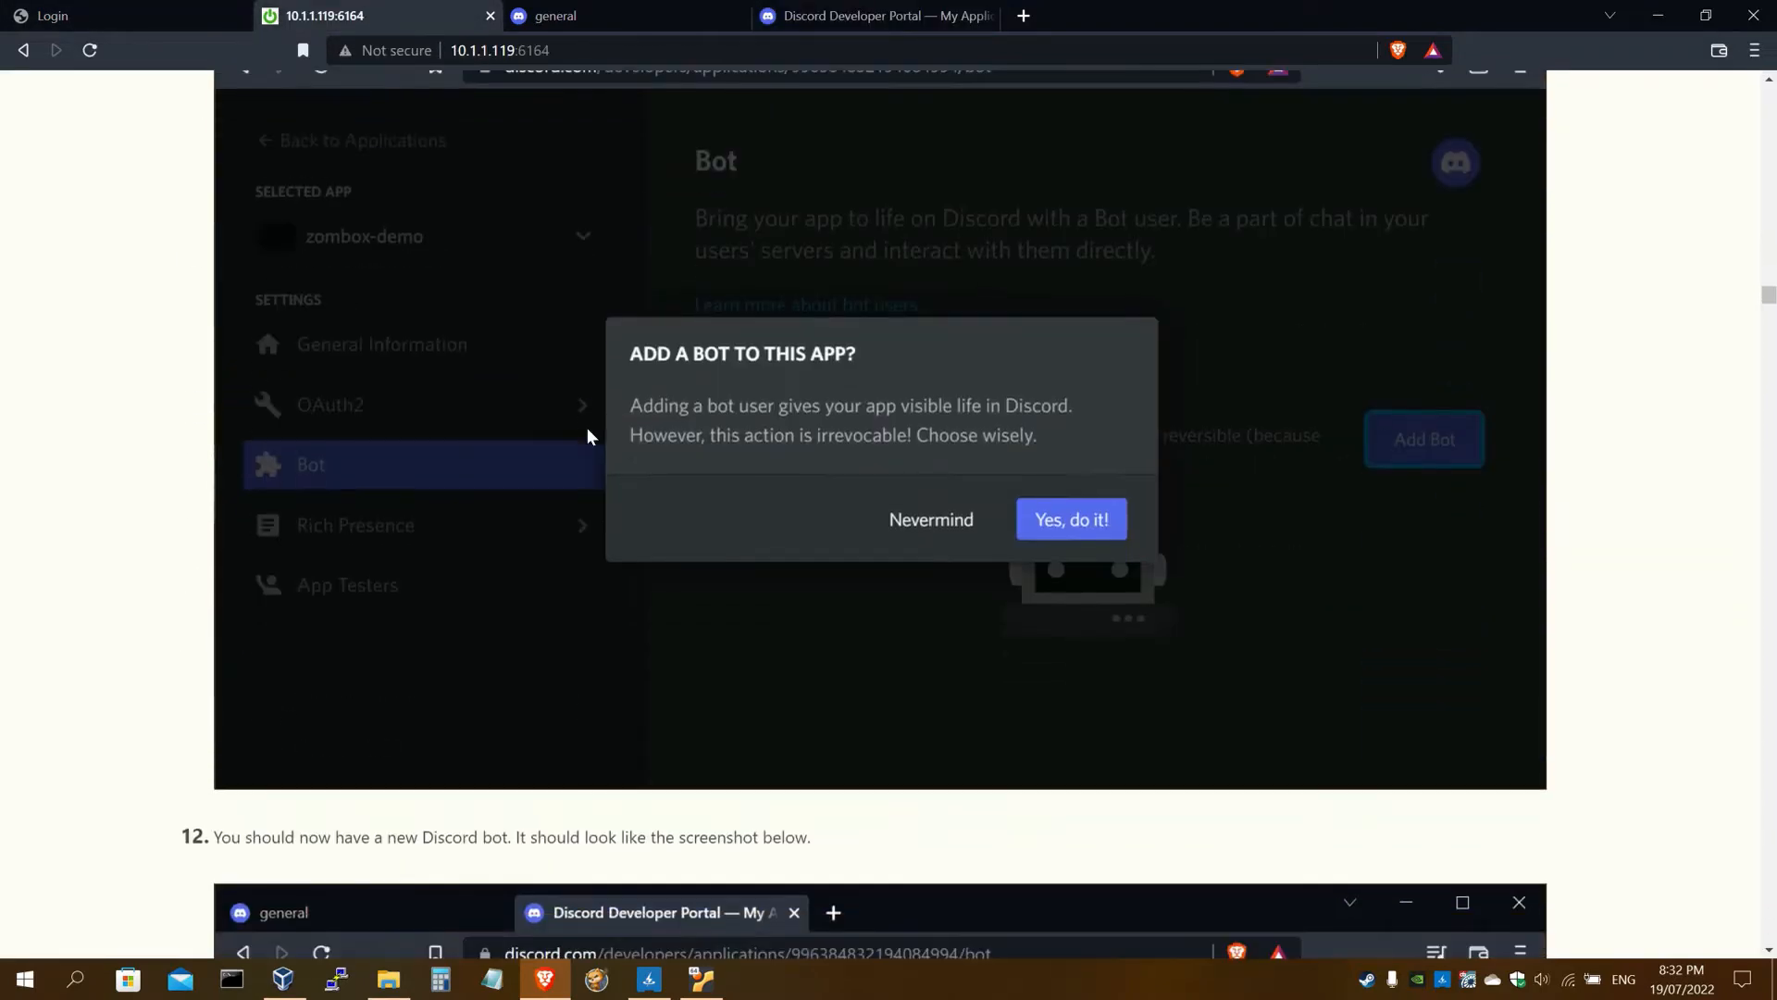
pyautogui.scroll(-7, 588, 429)
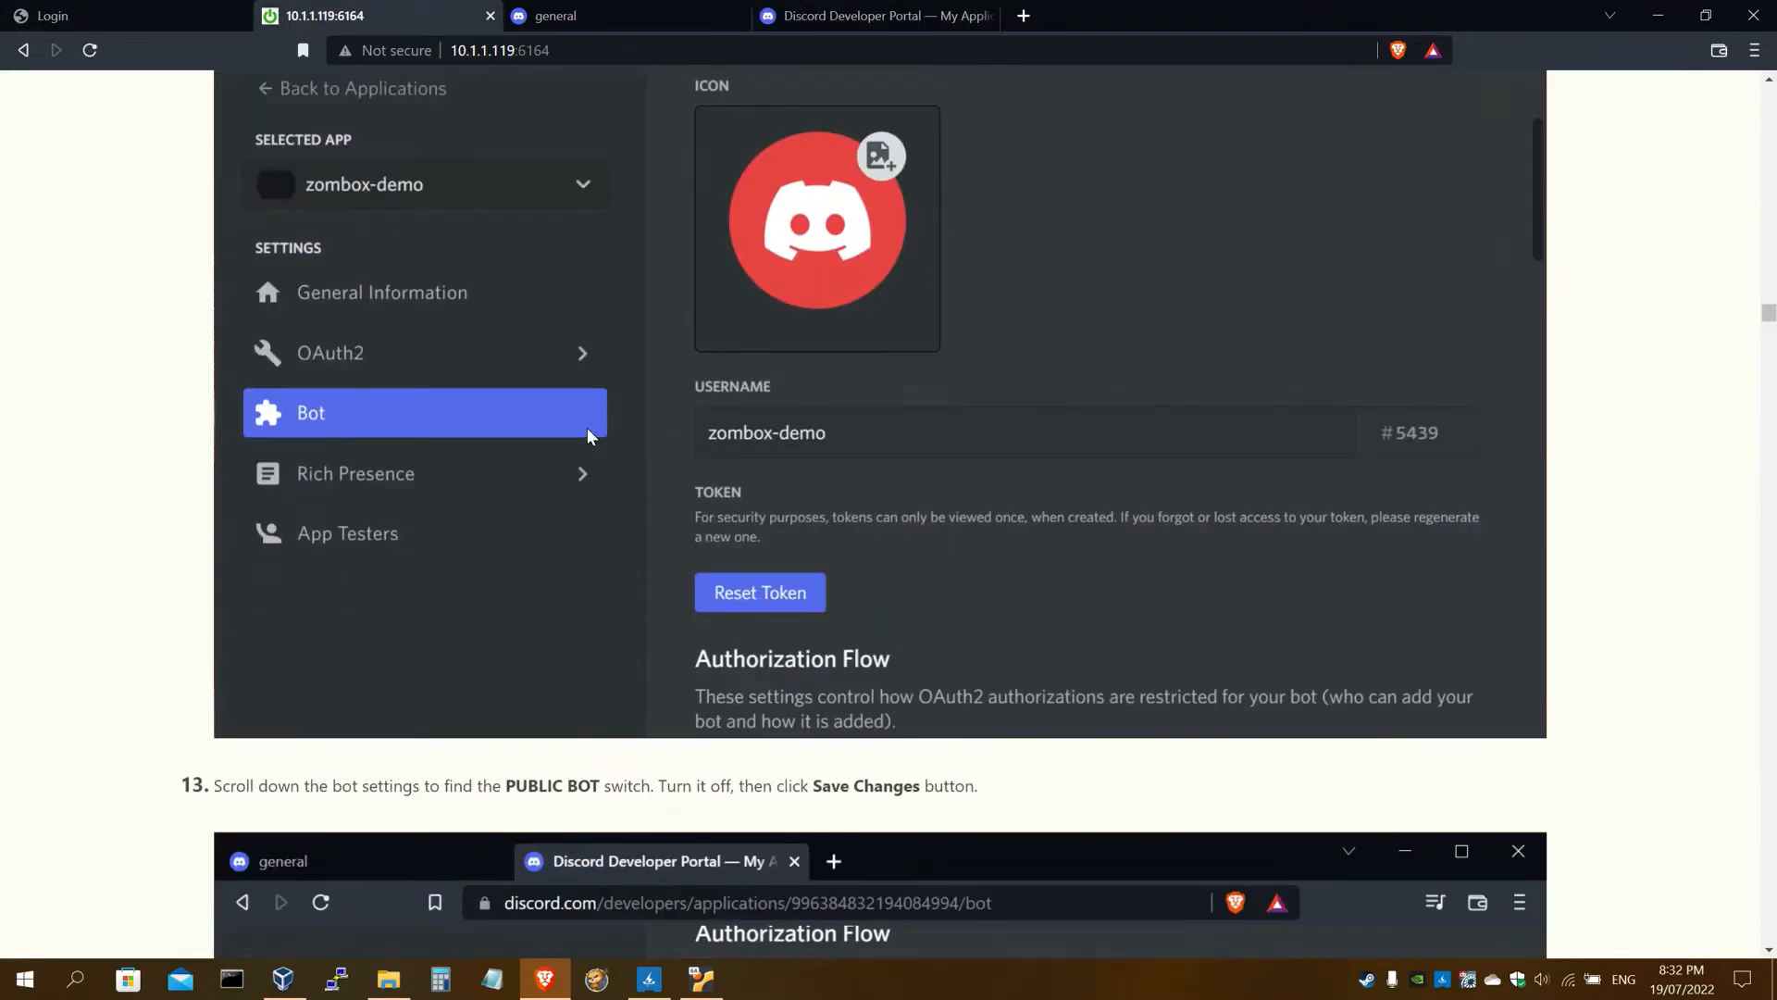
pyautogui.scroll(-8, 587, 430)
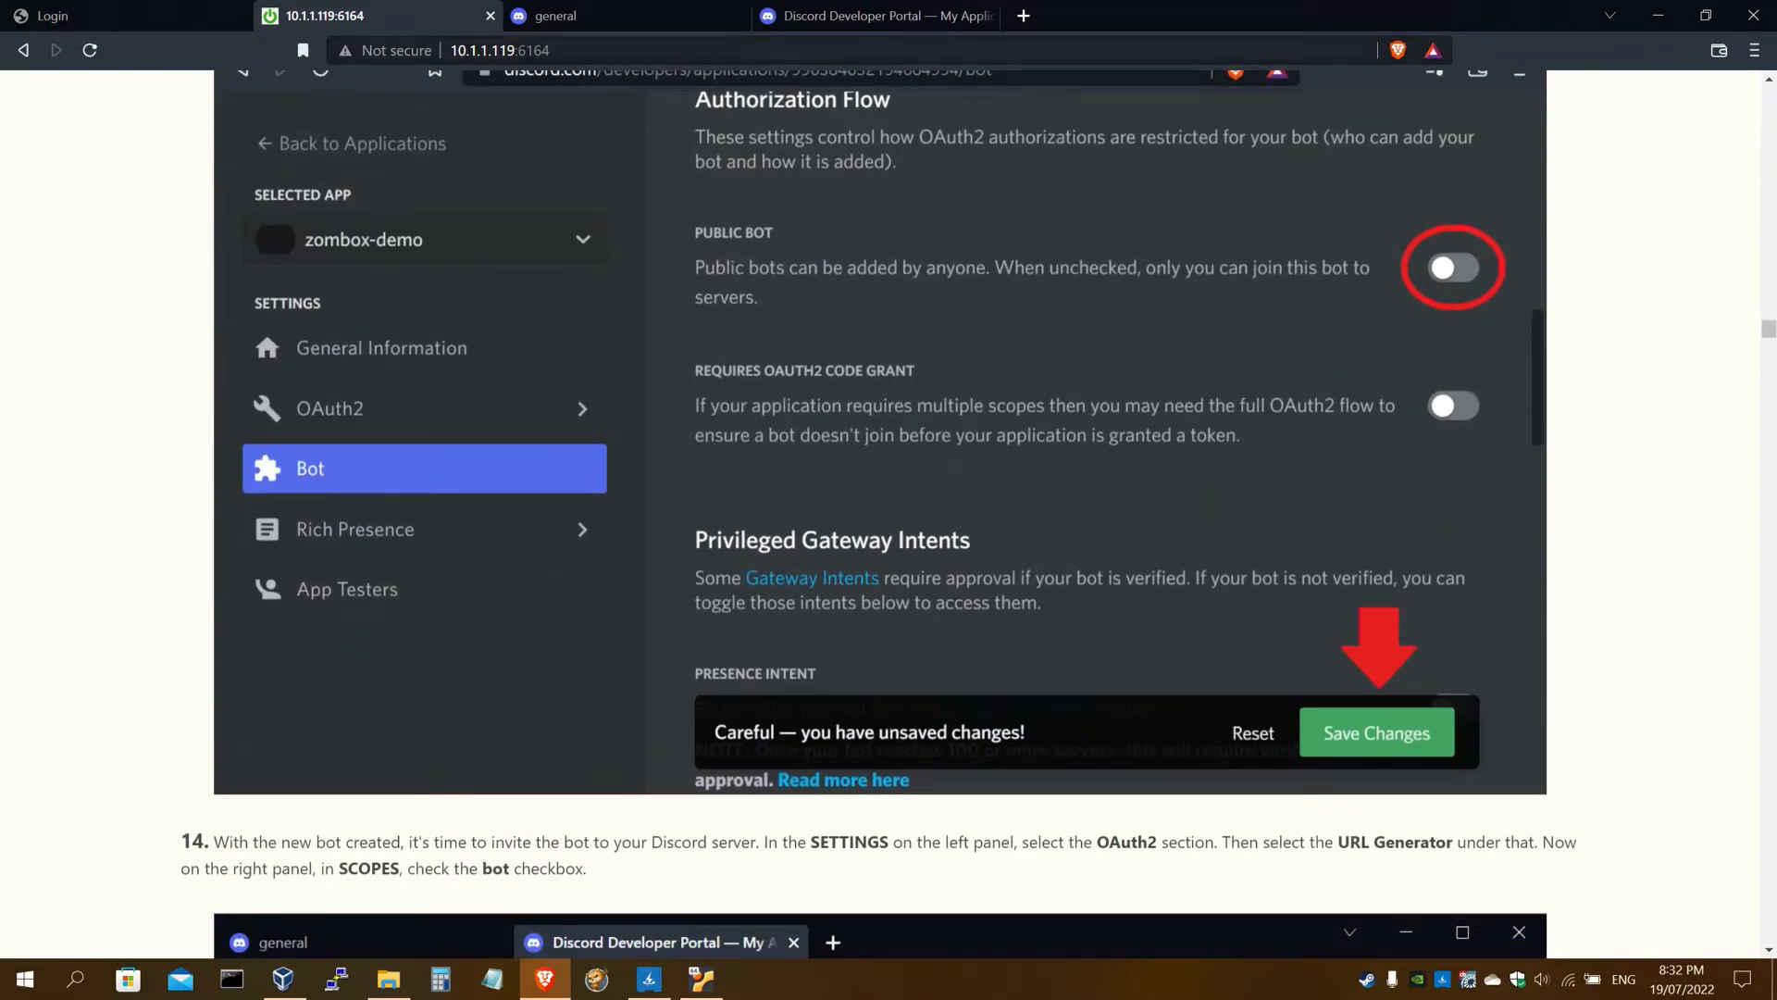
pyautogui.click(884, 37)
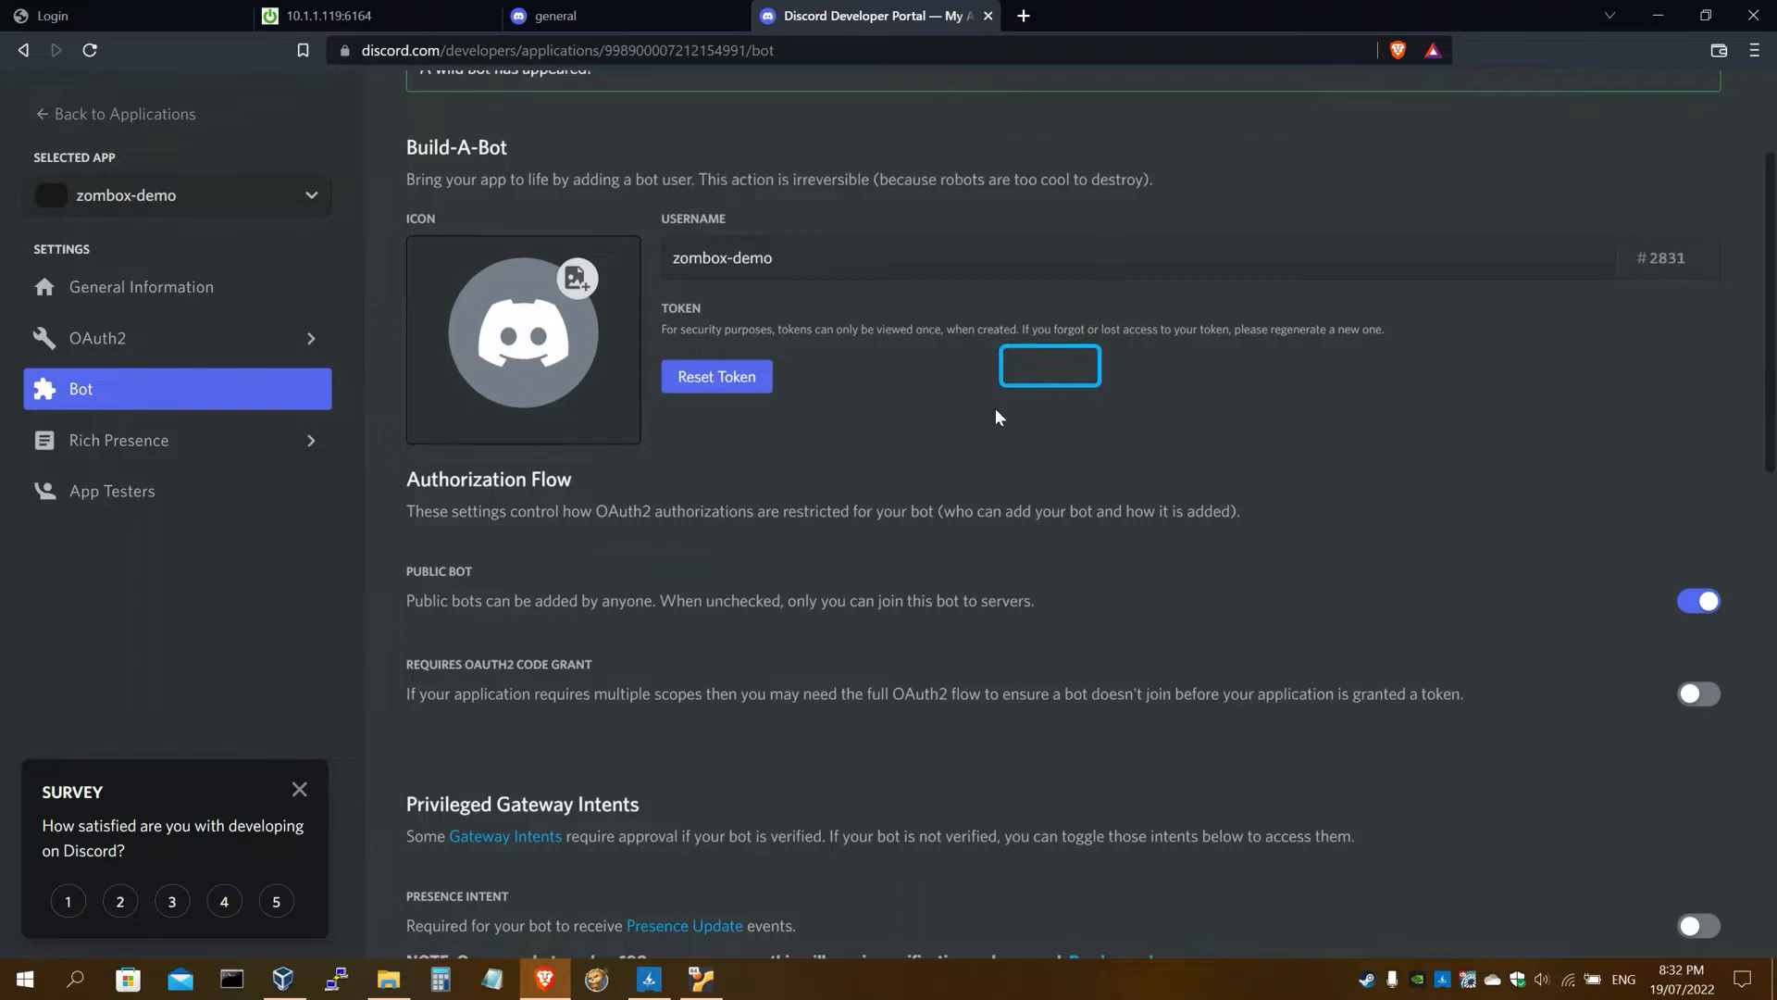
pyautogui.scroll(-2, 1065, 509)
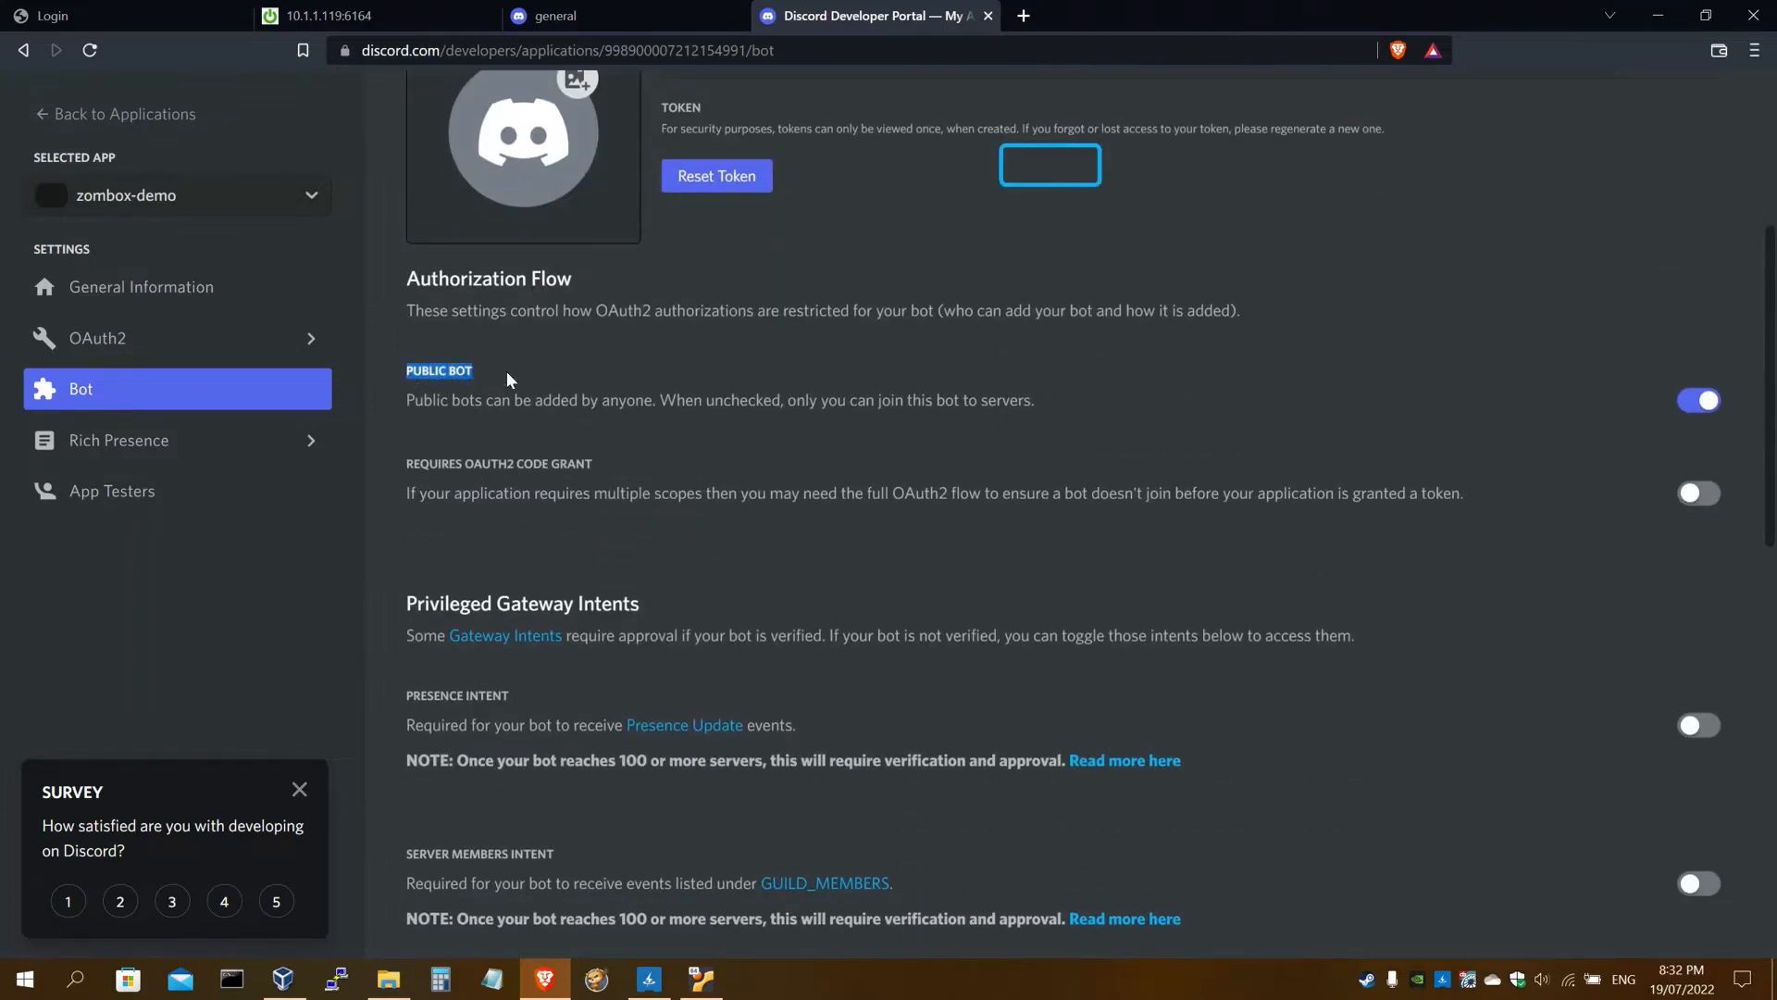
pyautogui.click(508, 370)
pyautogui.click(1699, 404)
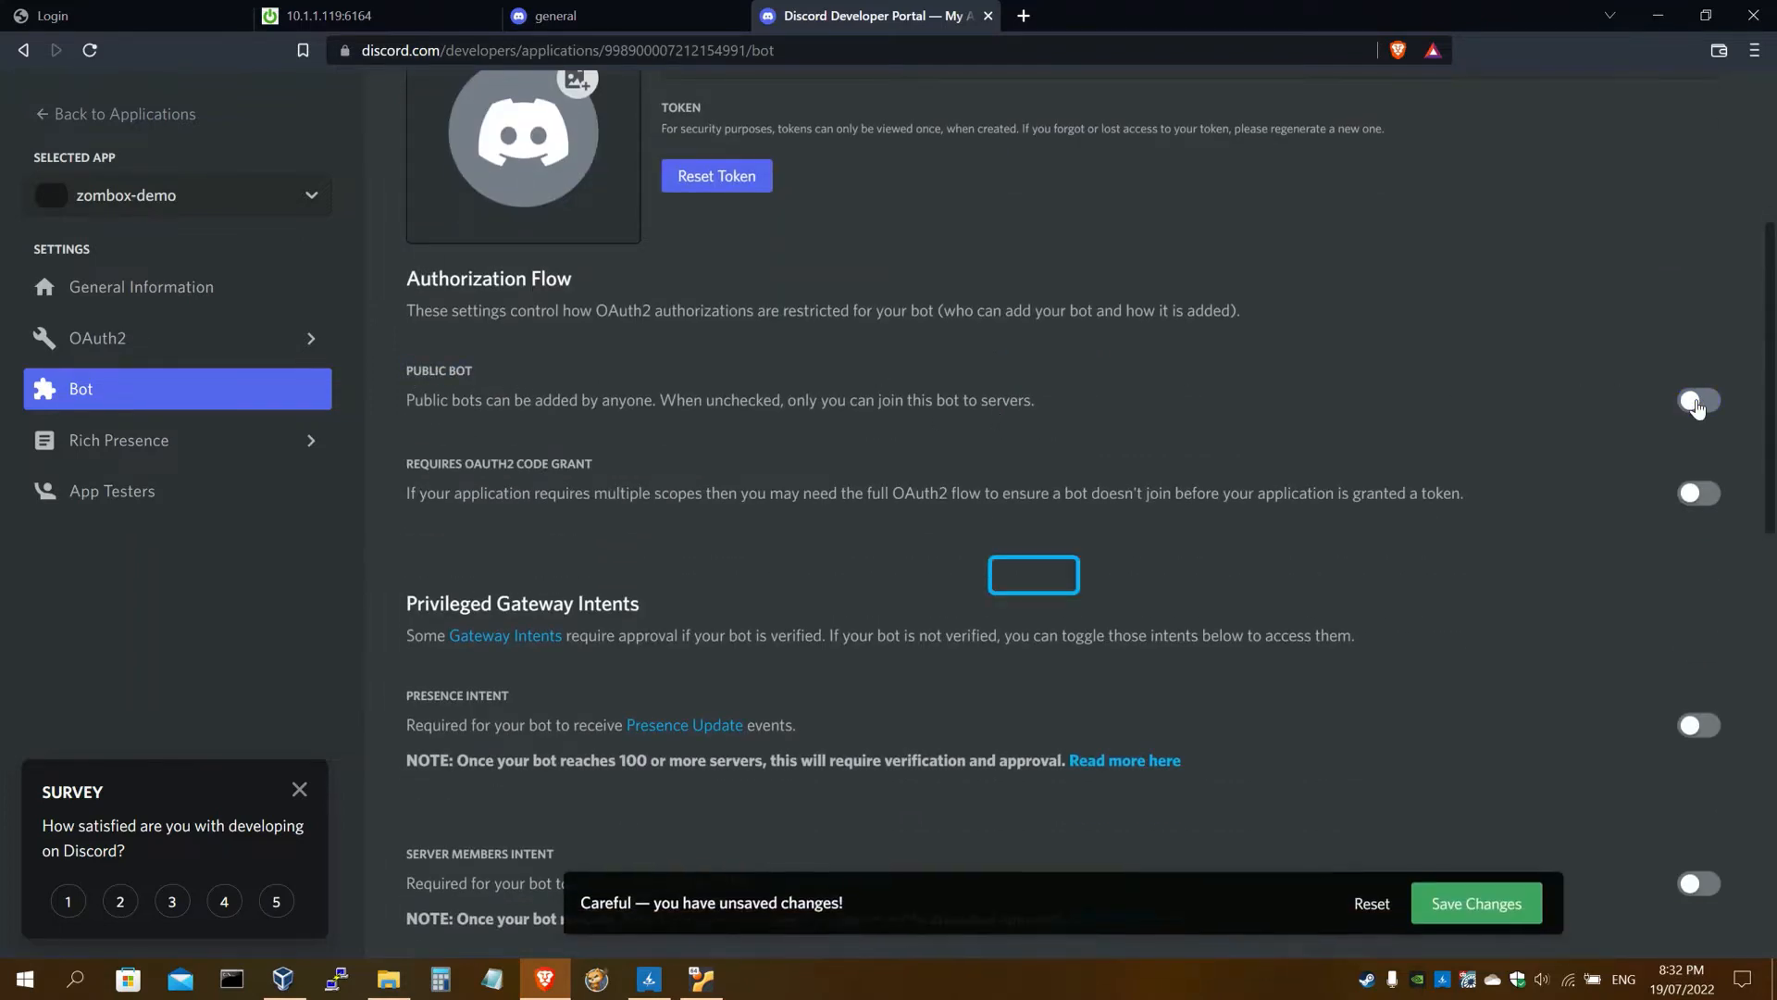
pyautogui.click(1485, 903)
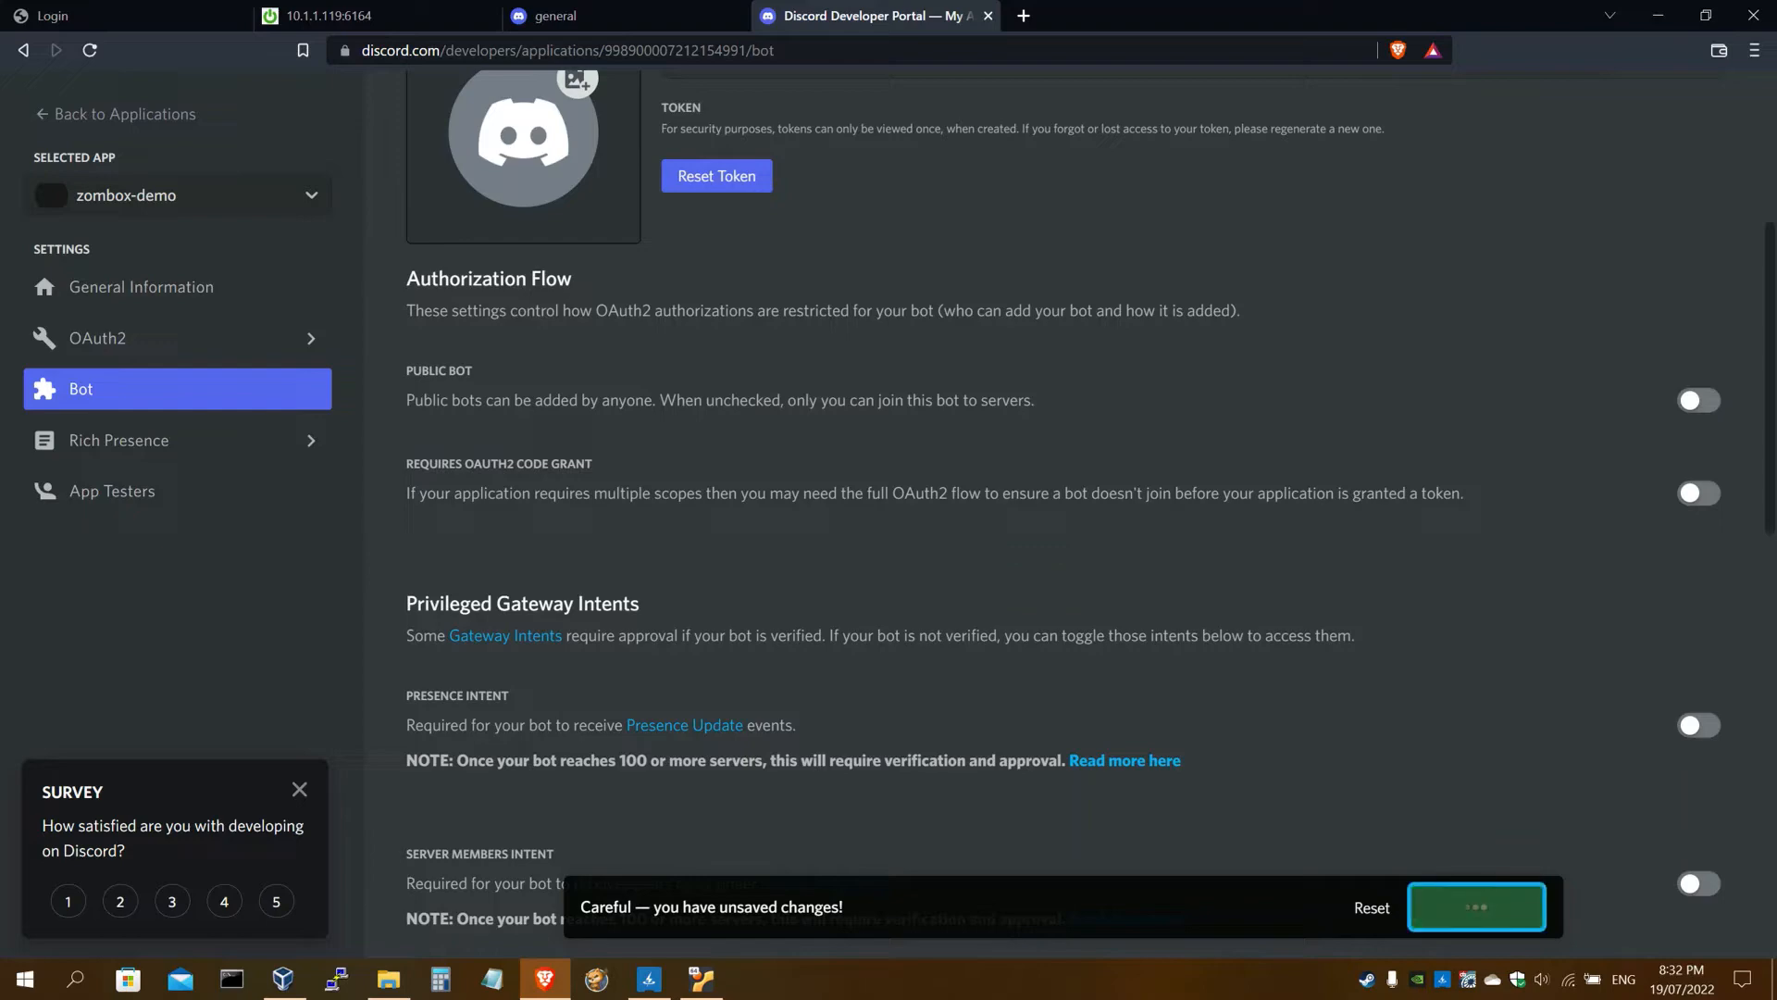
pyautogui.click(463, 16)
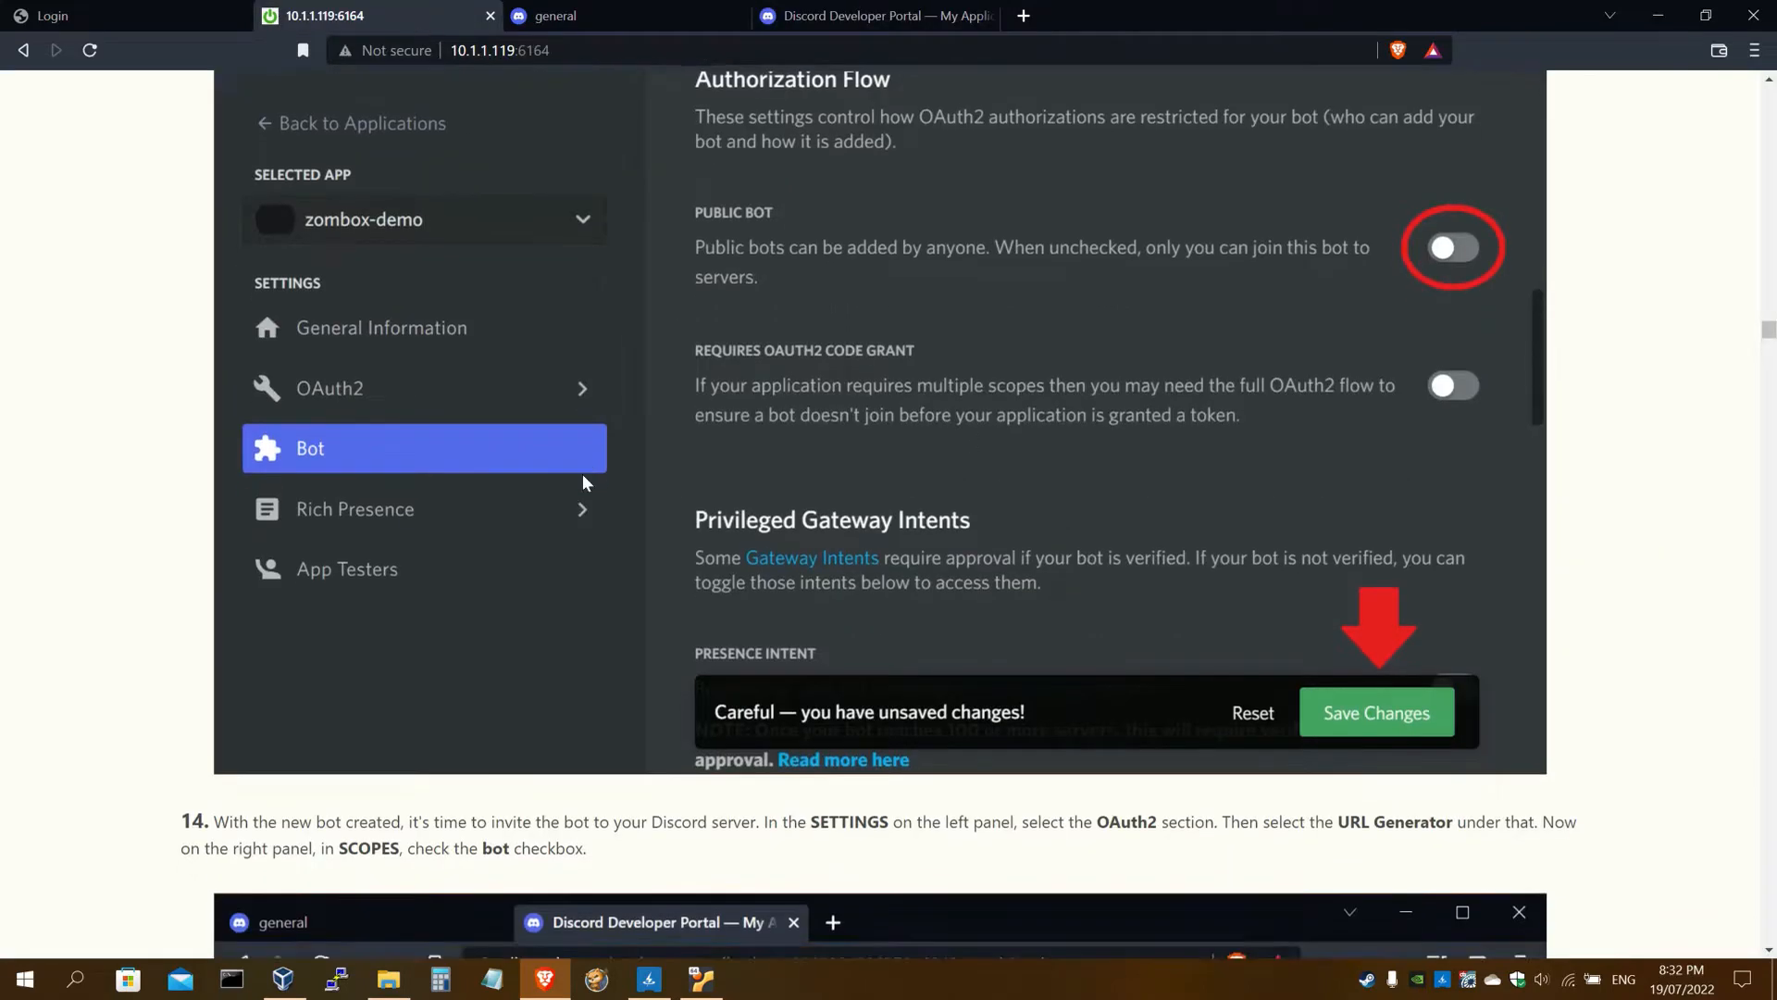
pyautogui.scroll(-5, 582, 474)
pyautogui.scroll(-3, 584, 482)
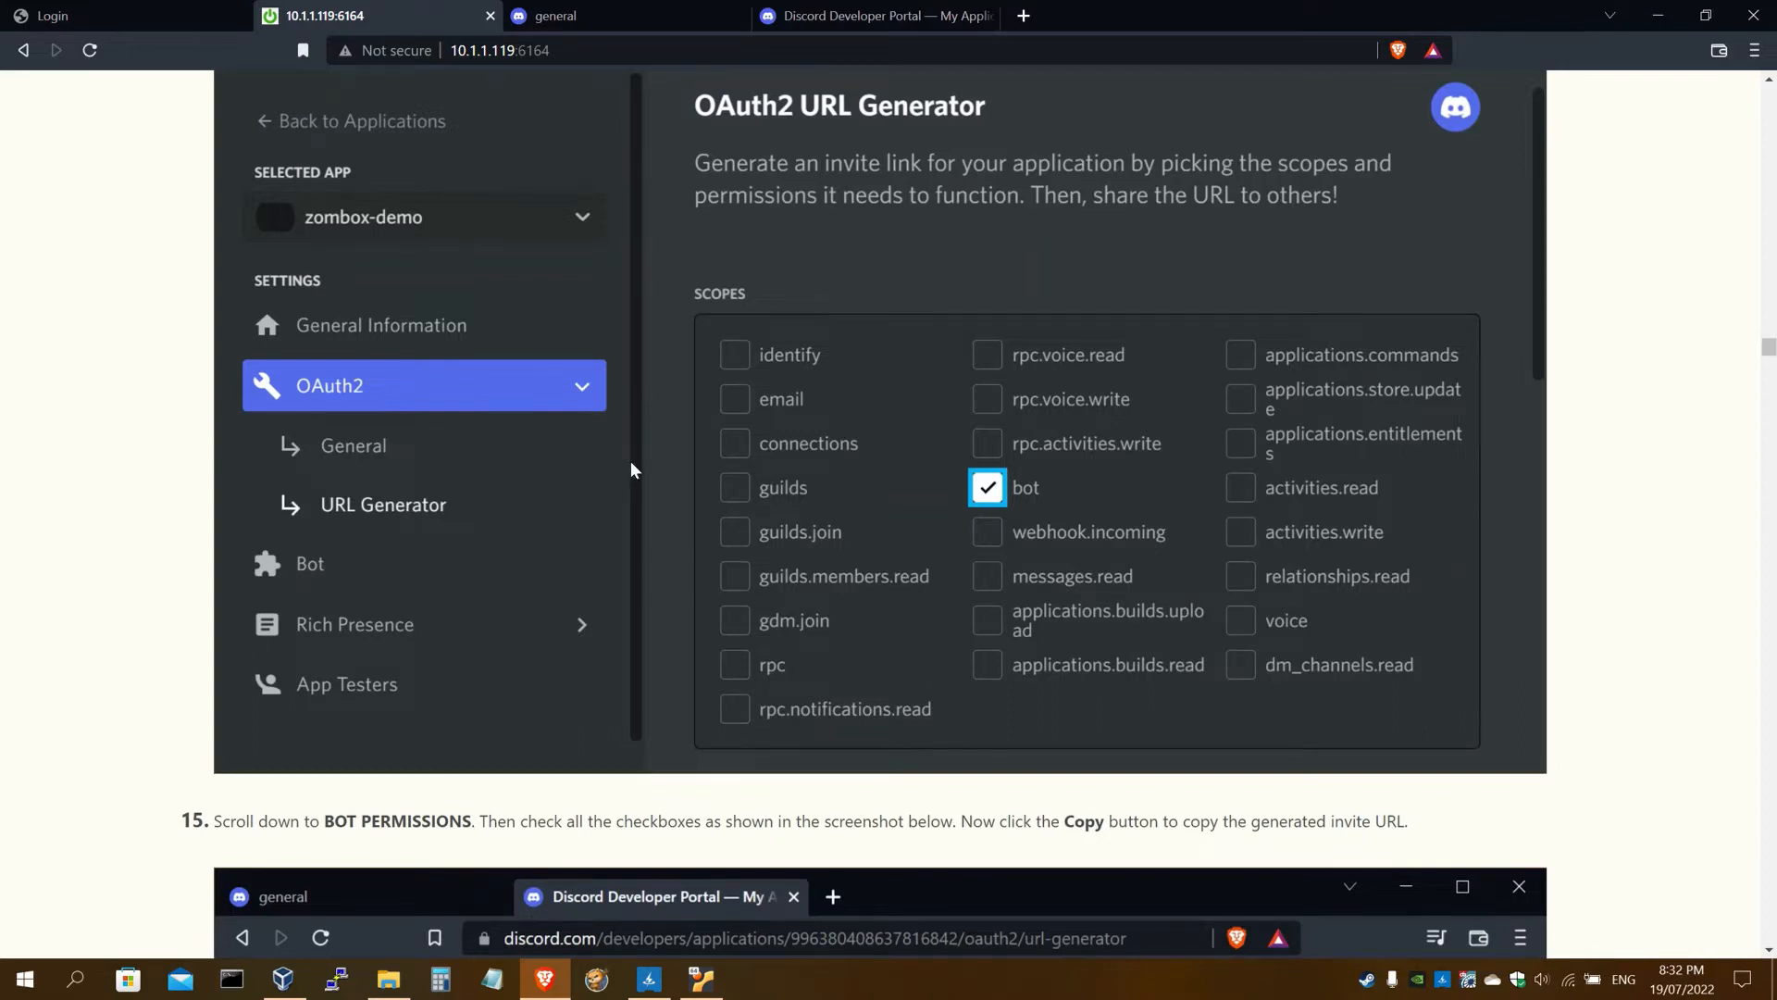
pyautogui.scroll(-1, 631, 463)
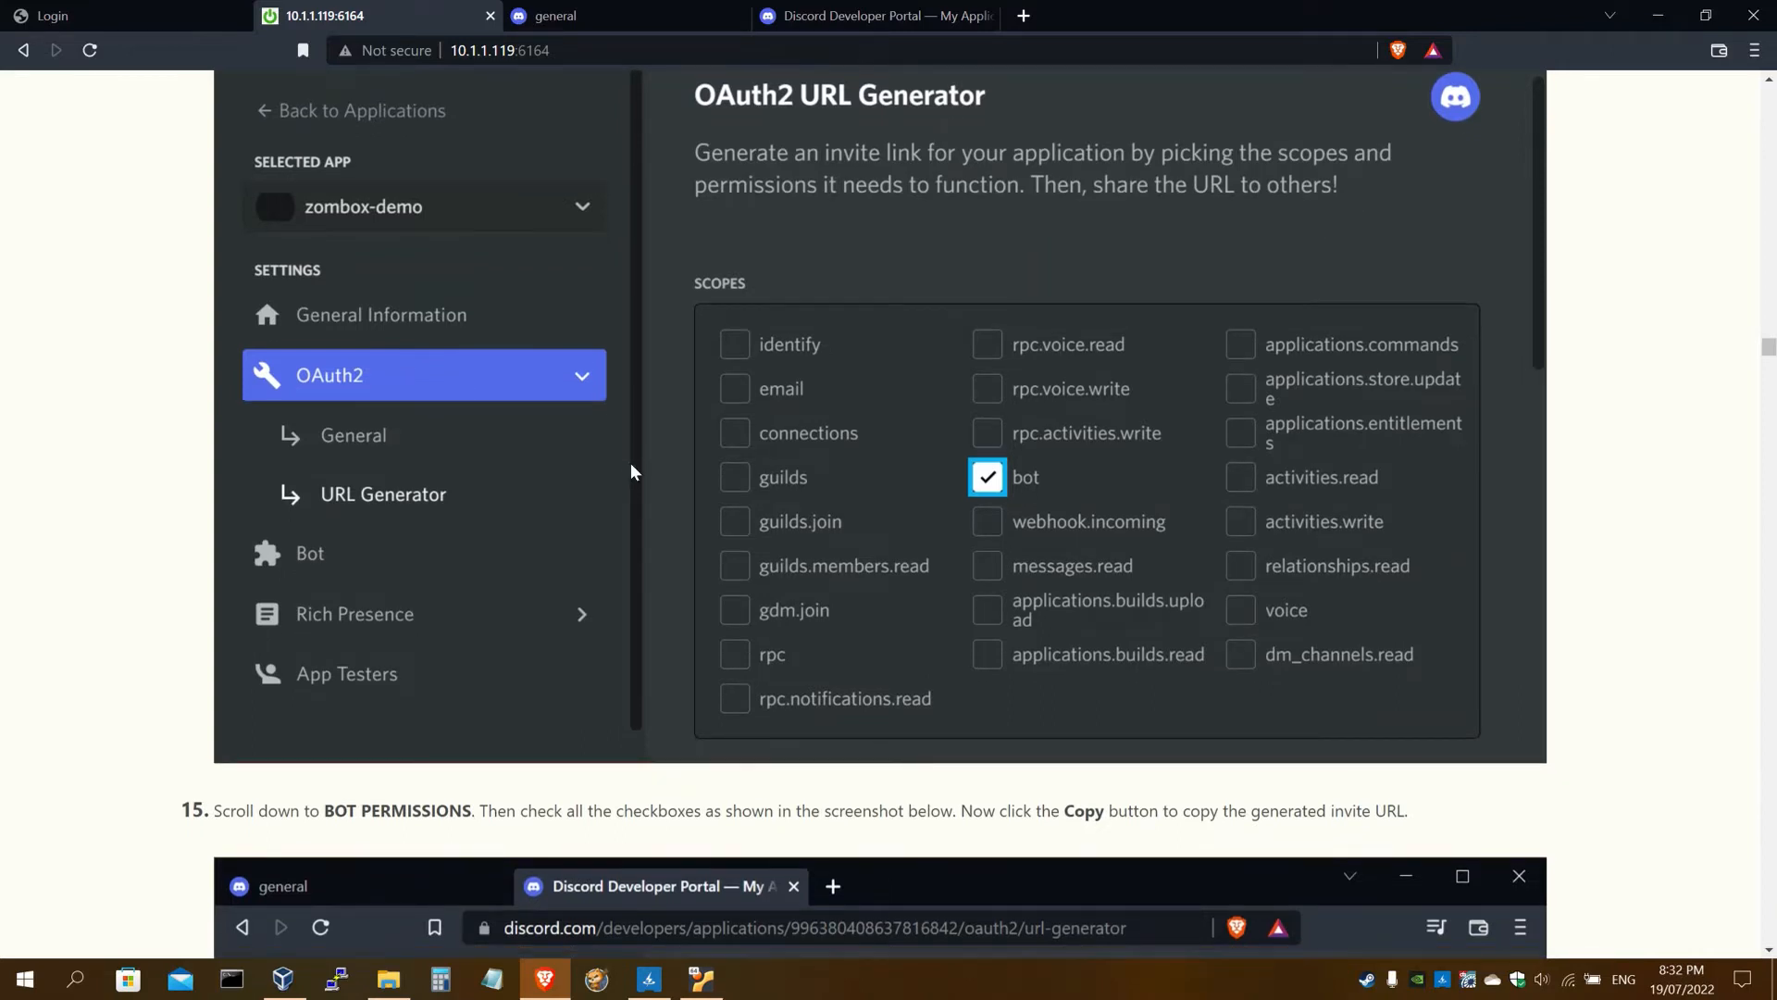
pyautogui.scroll(-1, 633, 461)
pyautogui.click(877, 16)
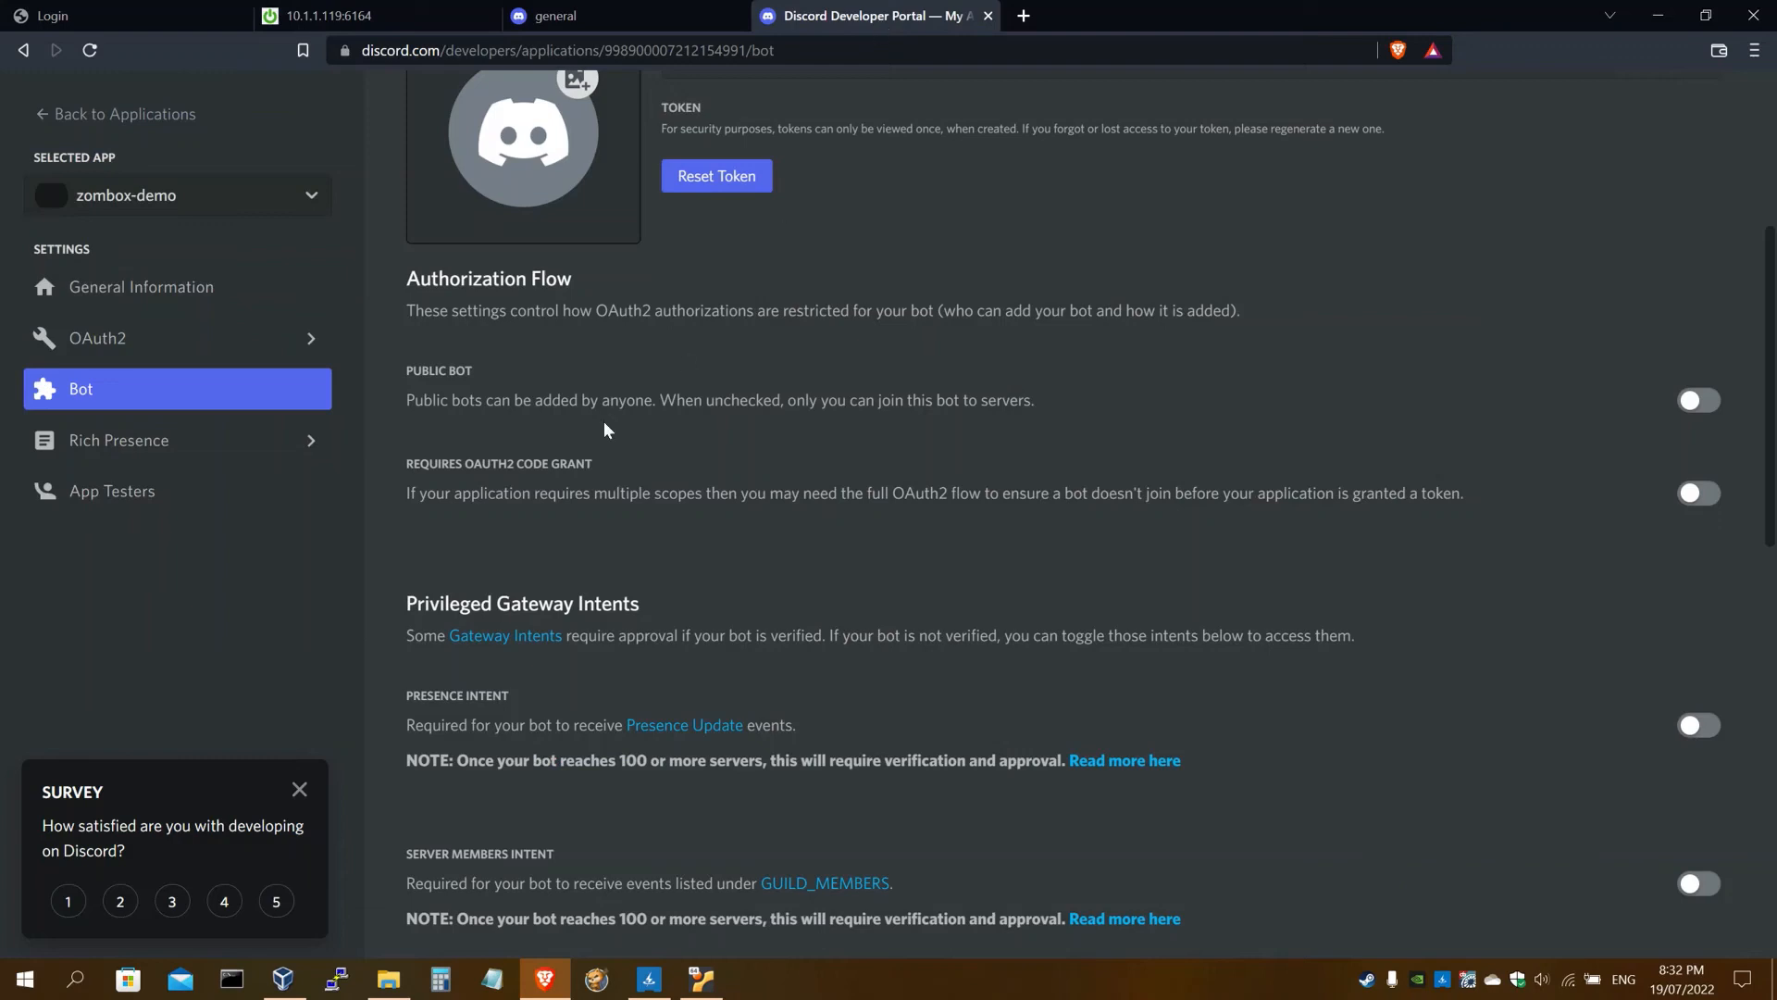
# In OAuth2 URL Generator, tick the bot scope for the invite link
pyautogui.click(170, 346)
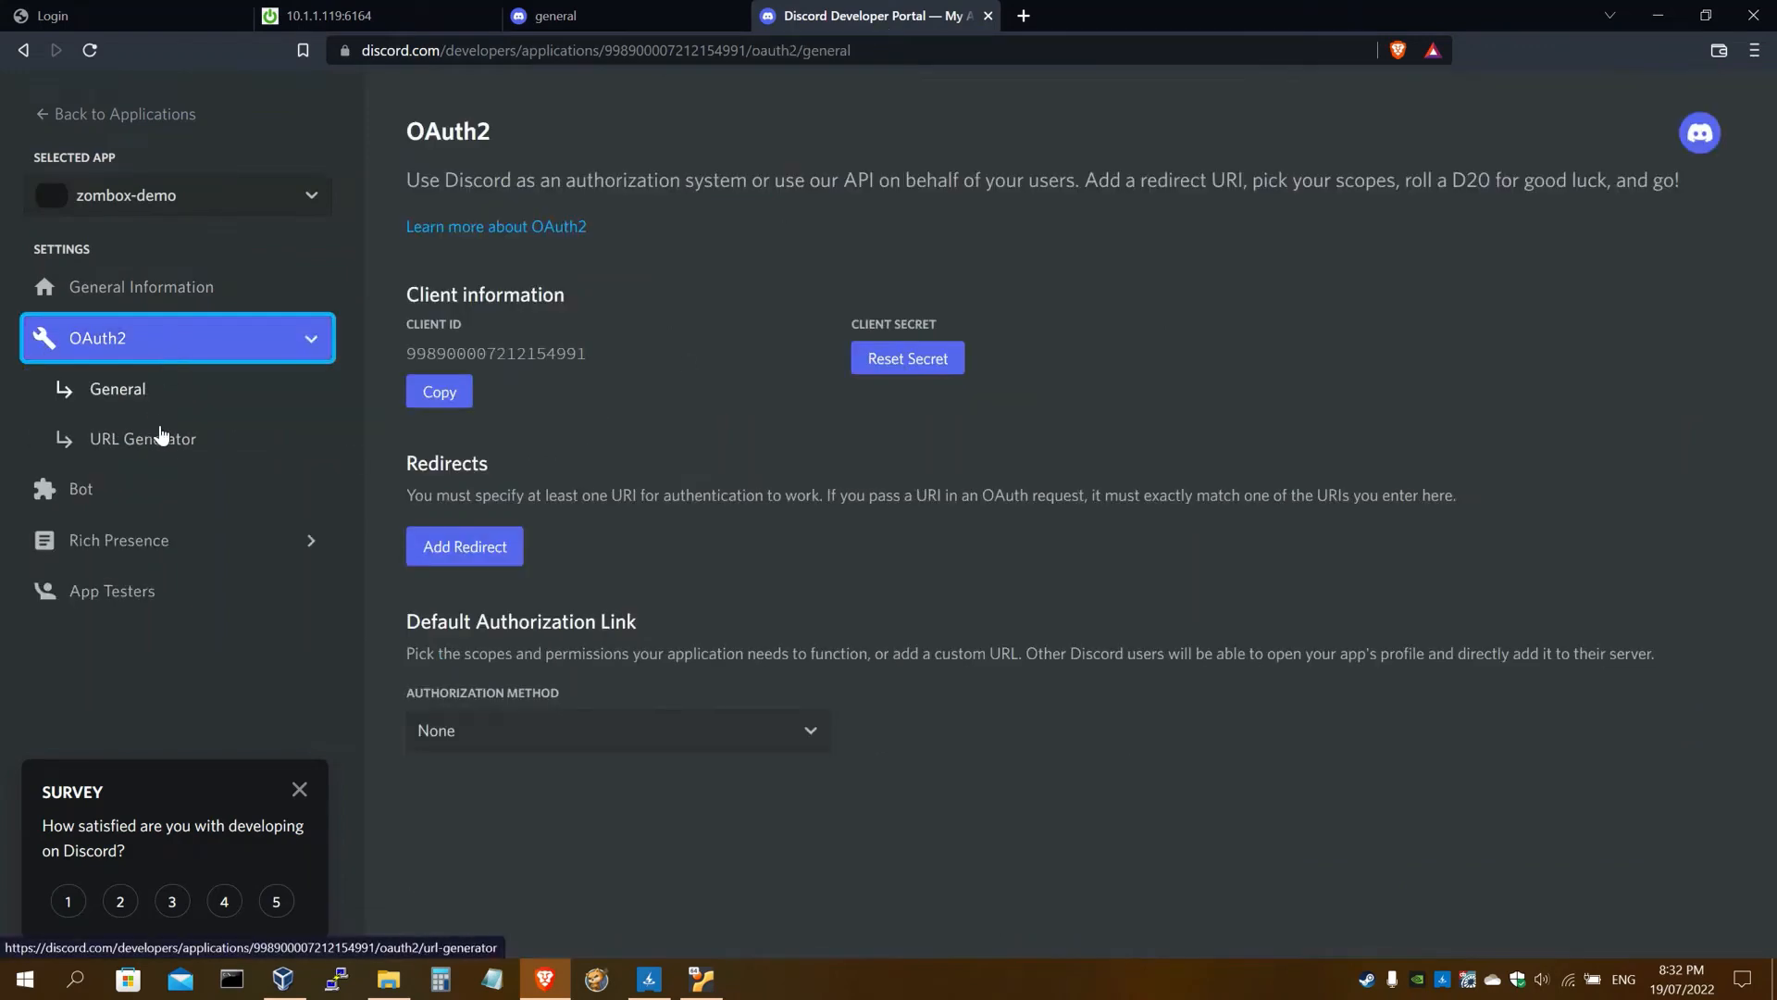
pyautogui.click(157, 442)
pyautogui.click(300, 788)
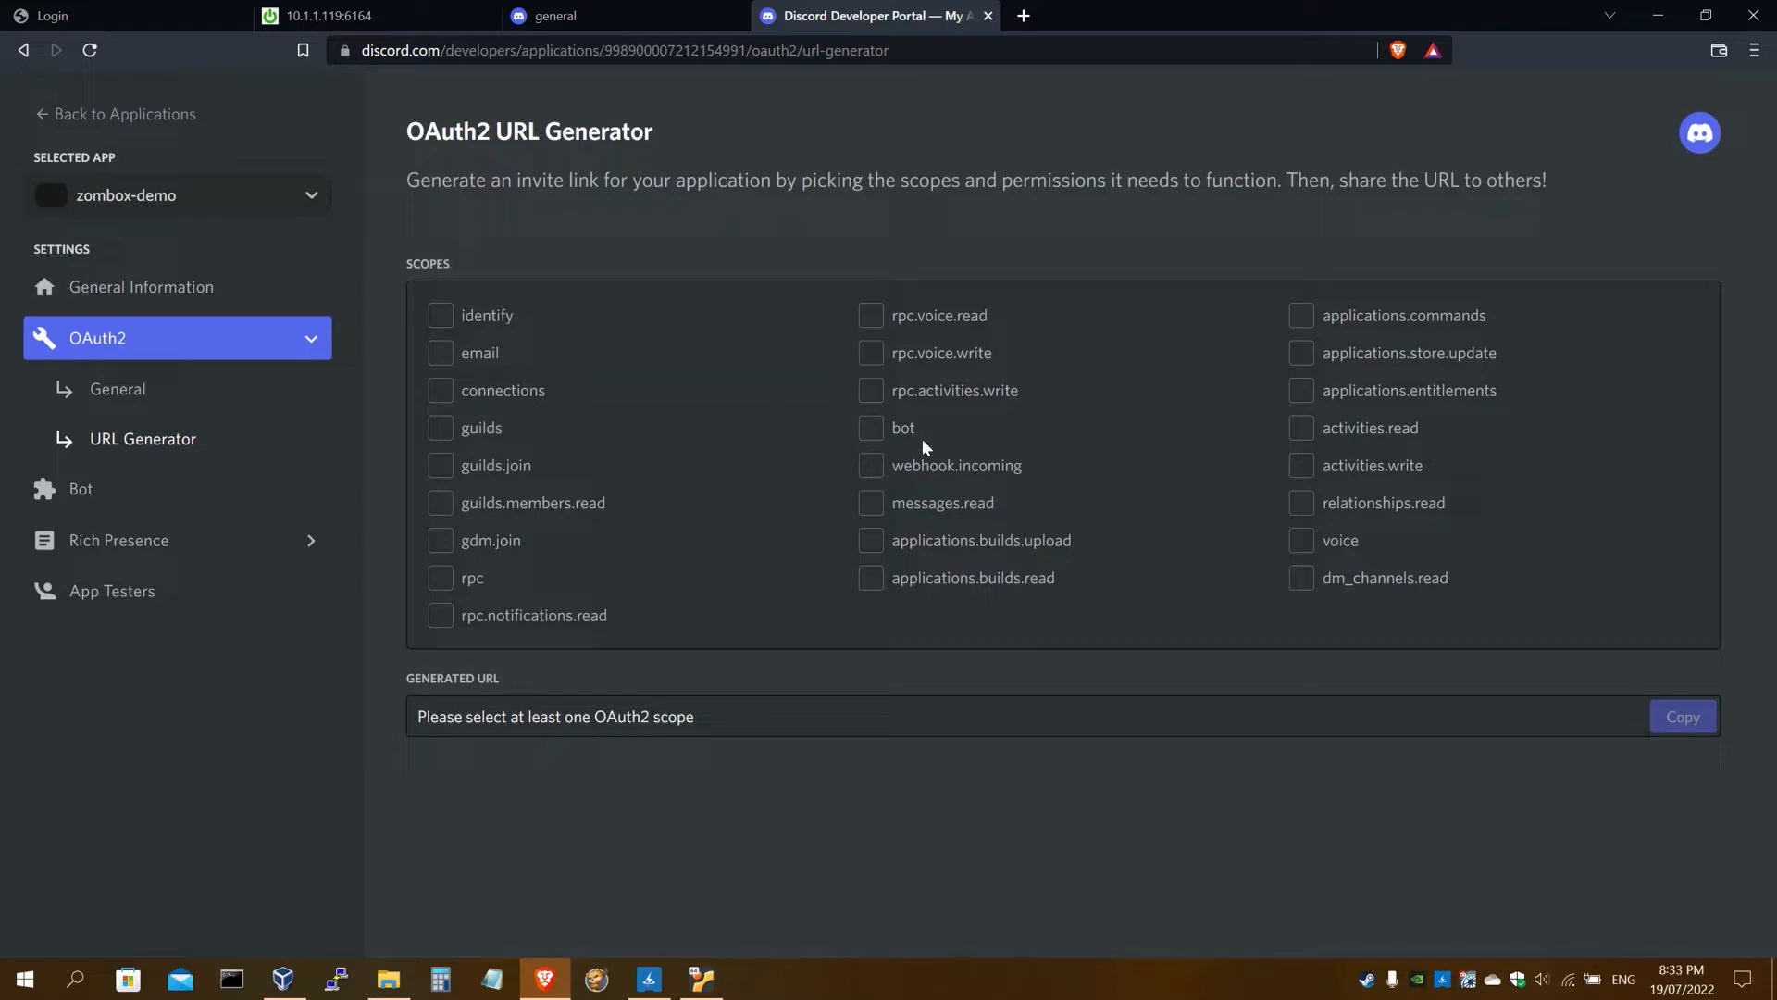
pyautogui.click(873, 431)
pyautogui.scroll(-5, 763, 417)
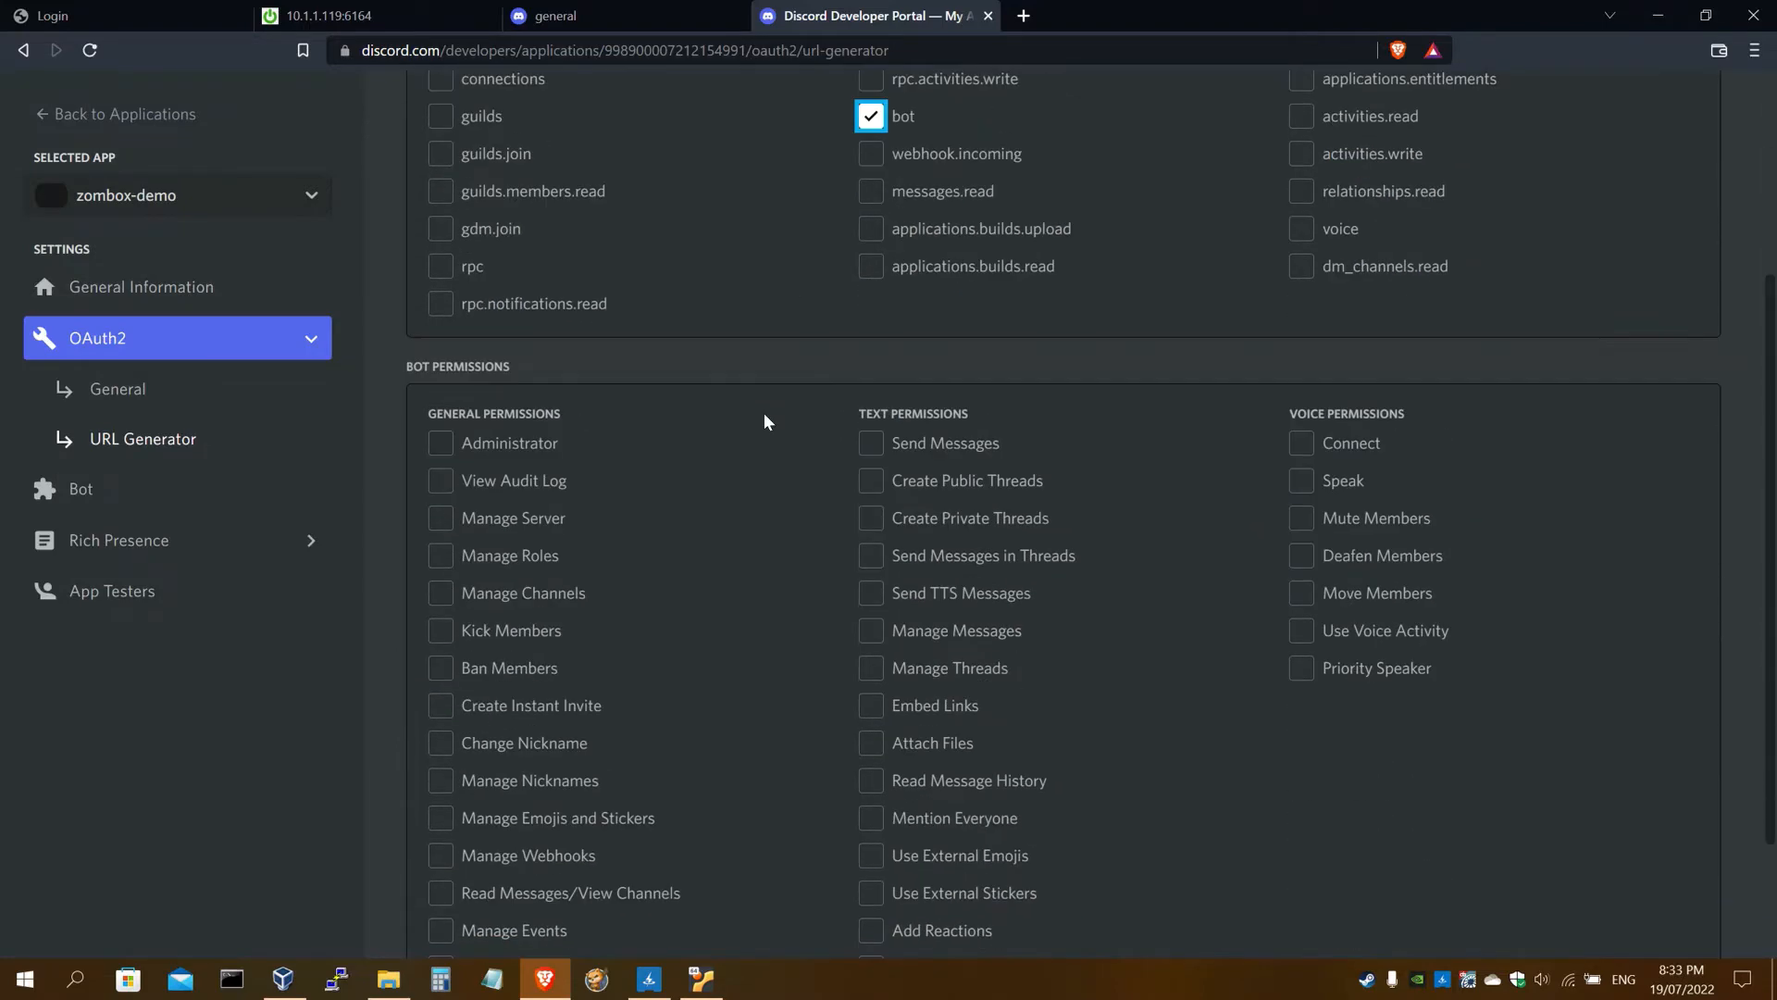
pyautogui.click(664, 15)
pyautogui.click(375, 15)
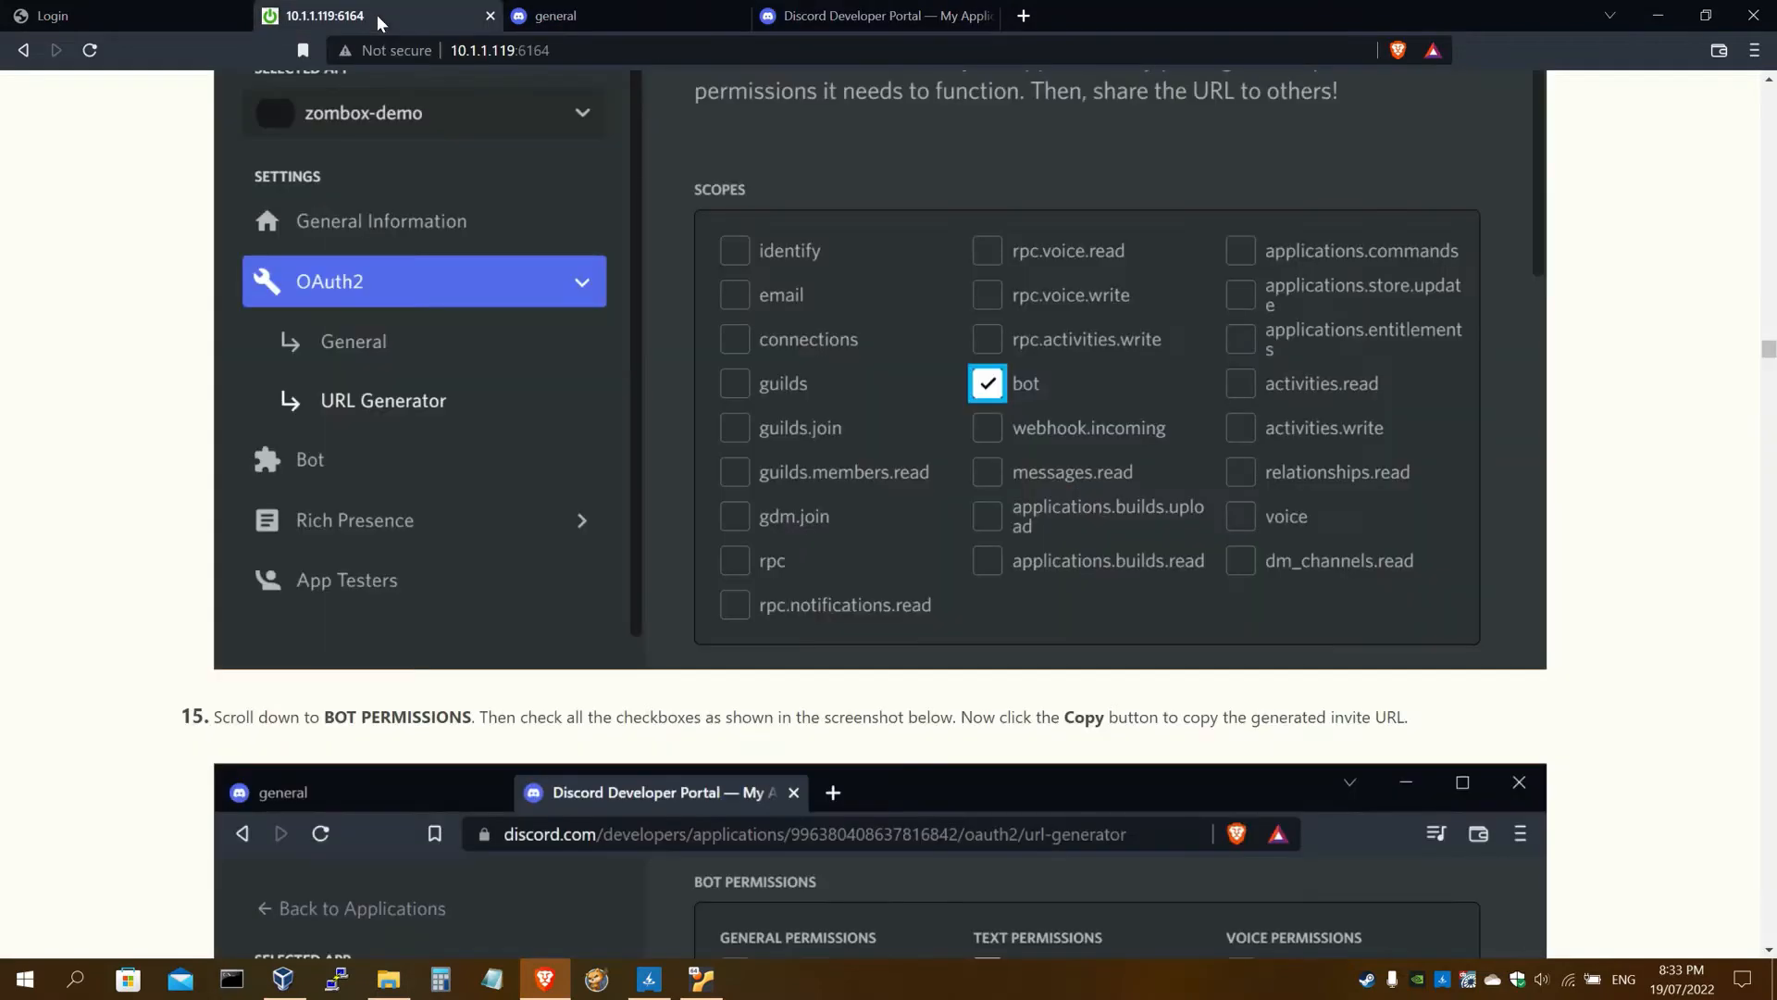
pyautogui.scroll(-8, 433, 389)
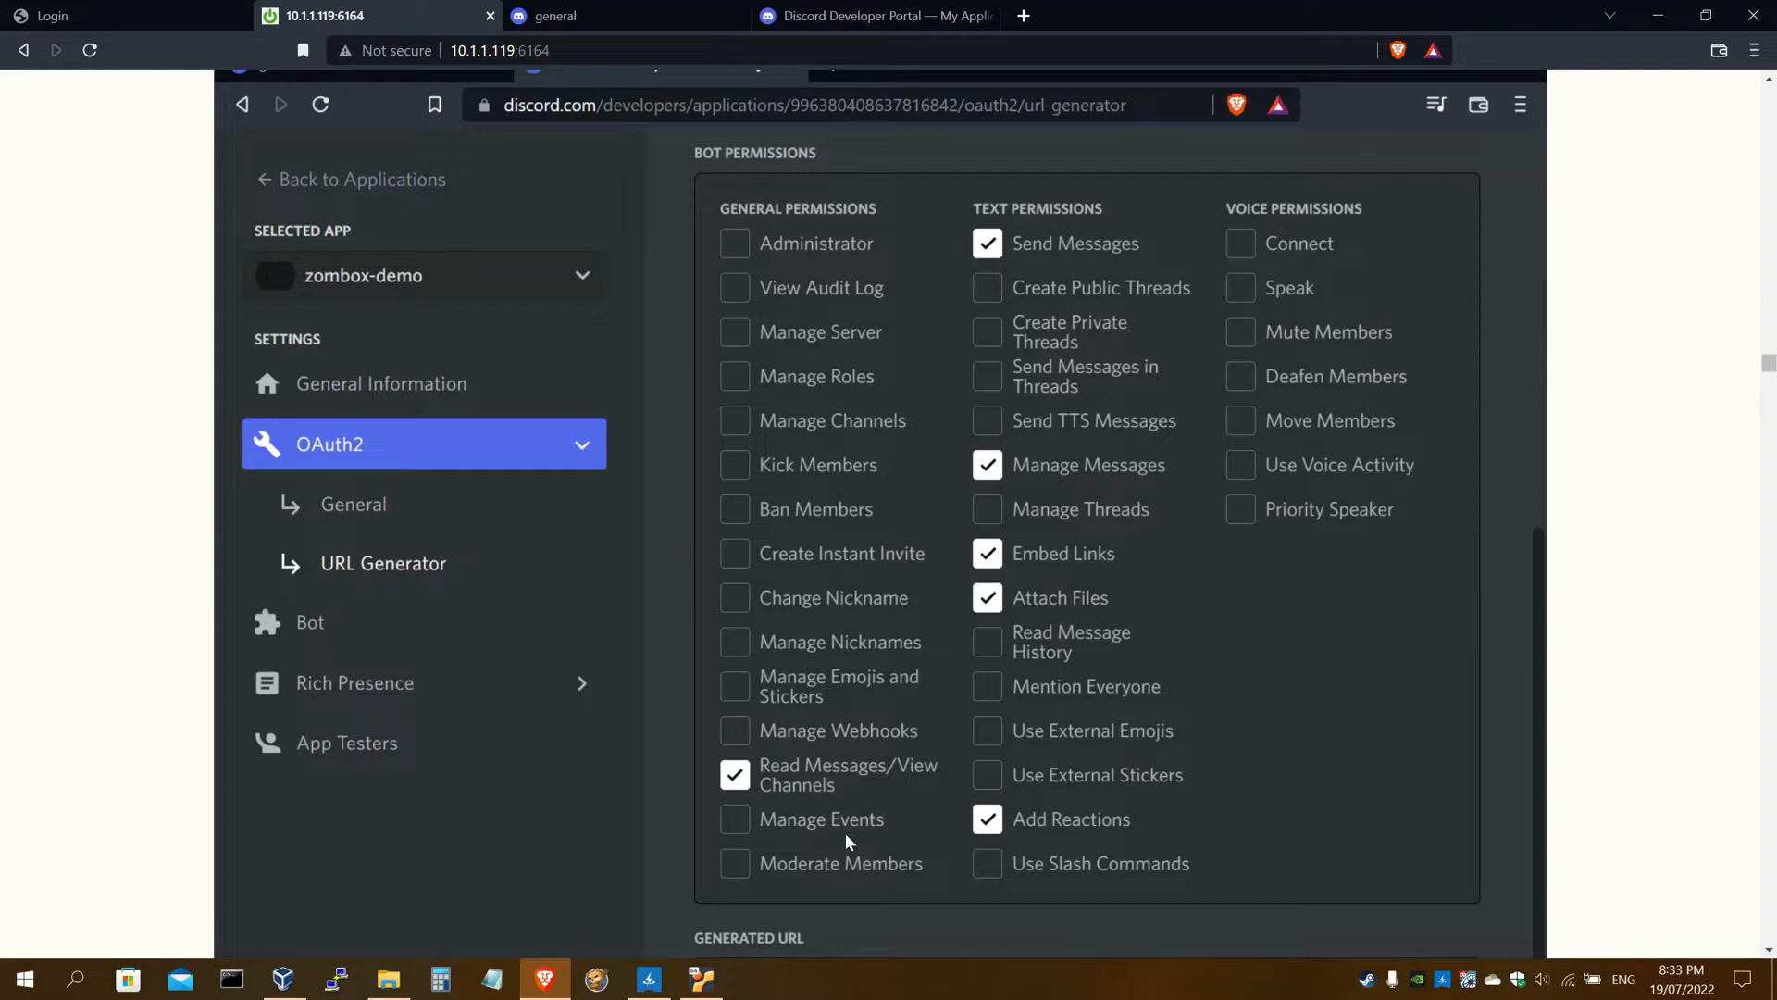
pyautogui.click(884, 18)
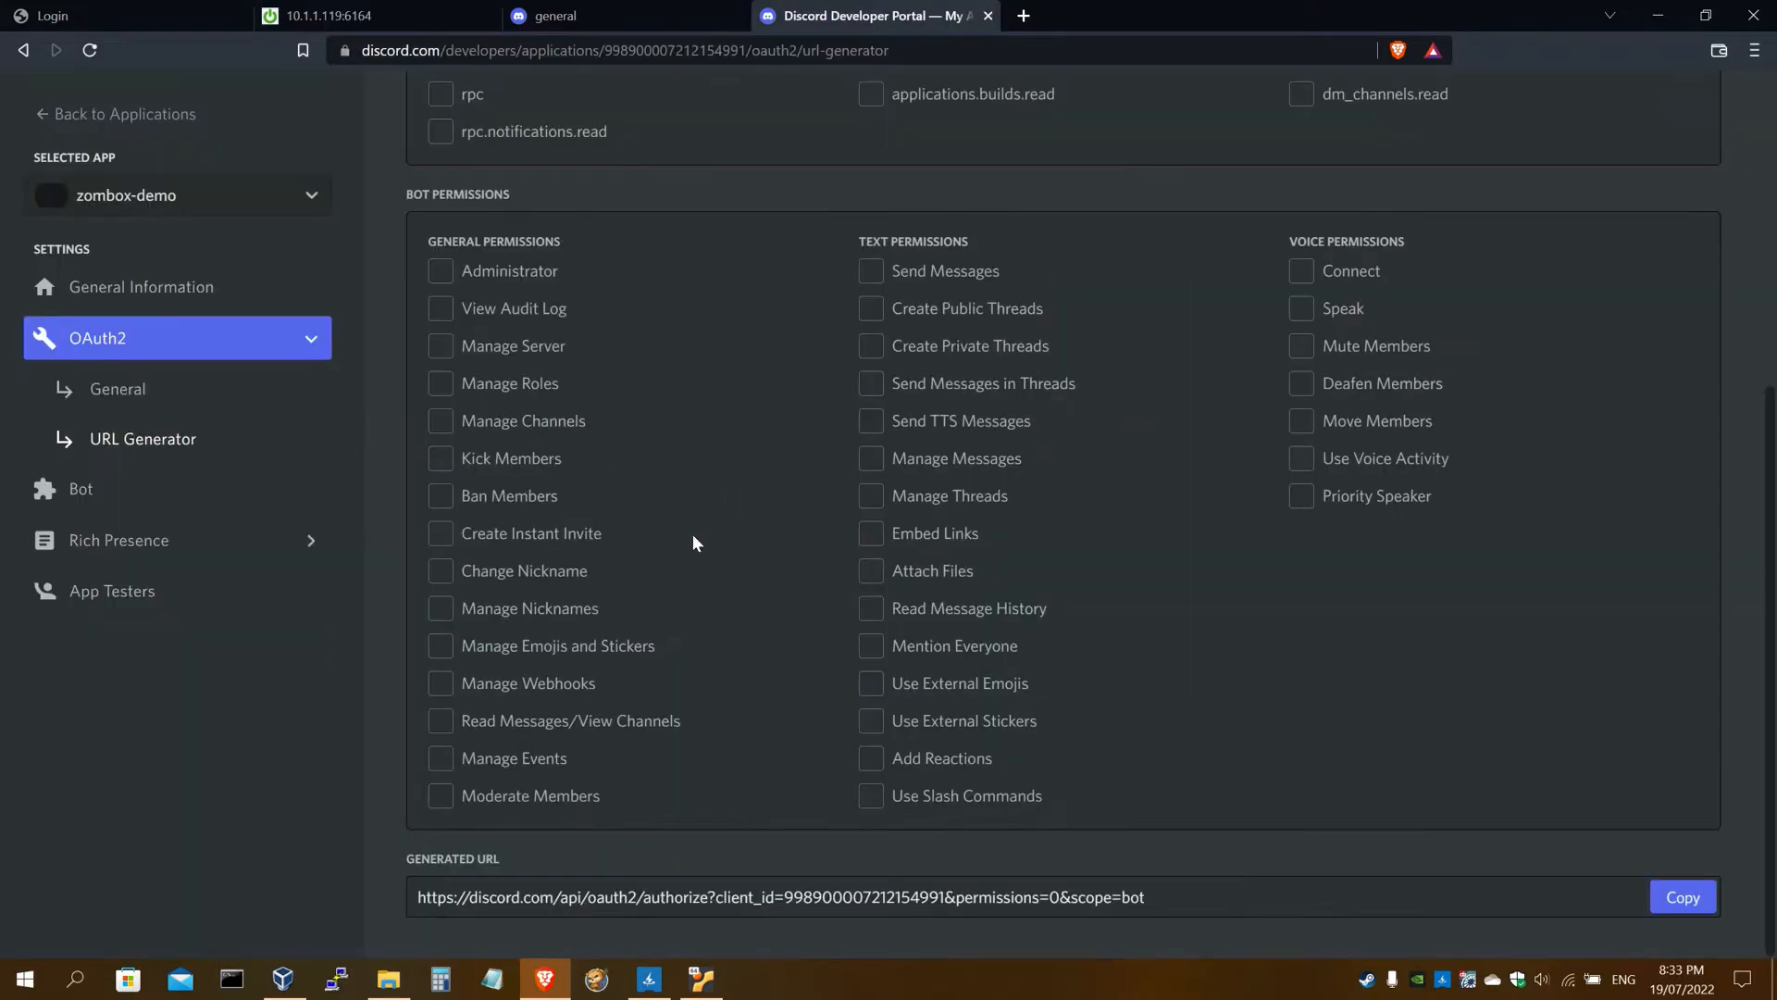
# Grant Read Messages/View Channels, Send Messages, Manage Messages, Attach Files and Add Reactions permissions
pyautogui.click(439, 721)
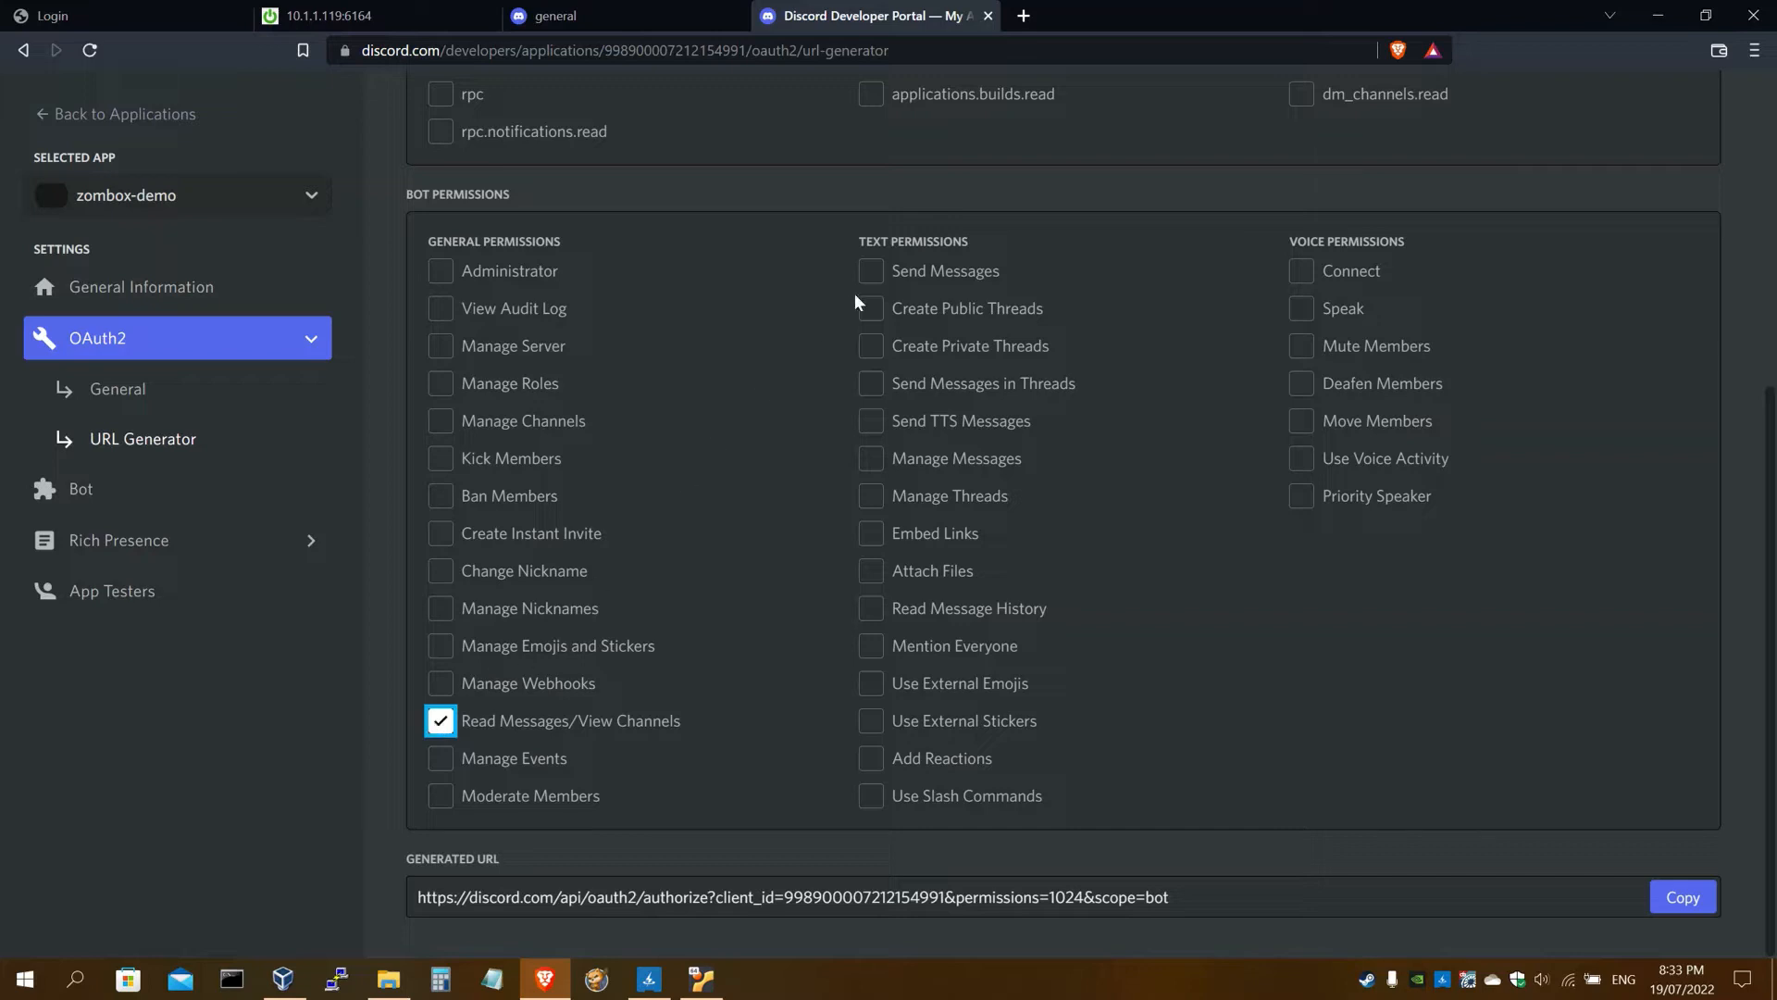
pyautogui.click(879, 278)
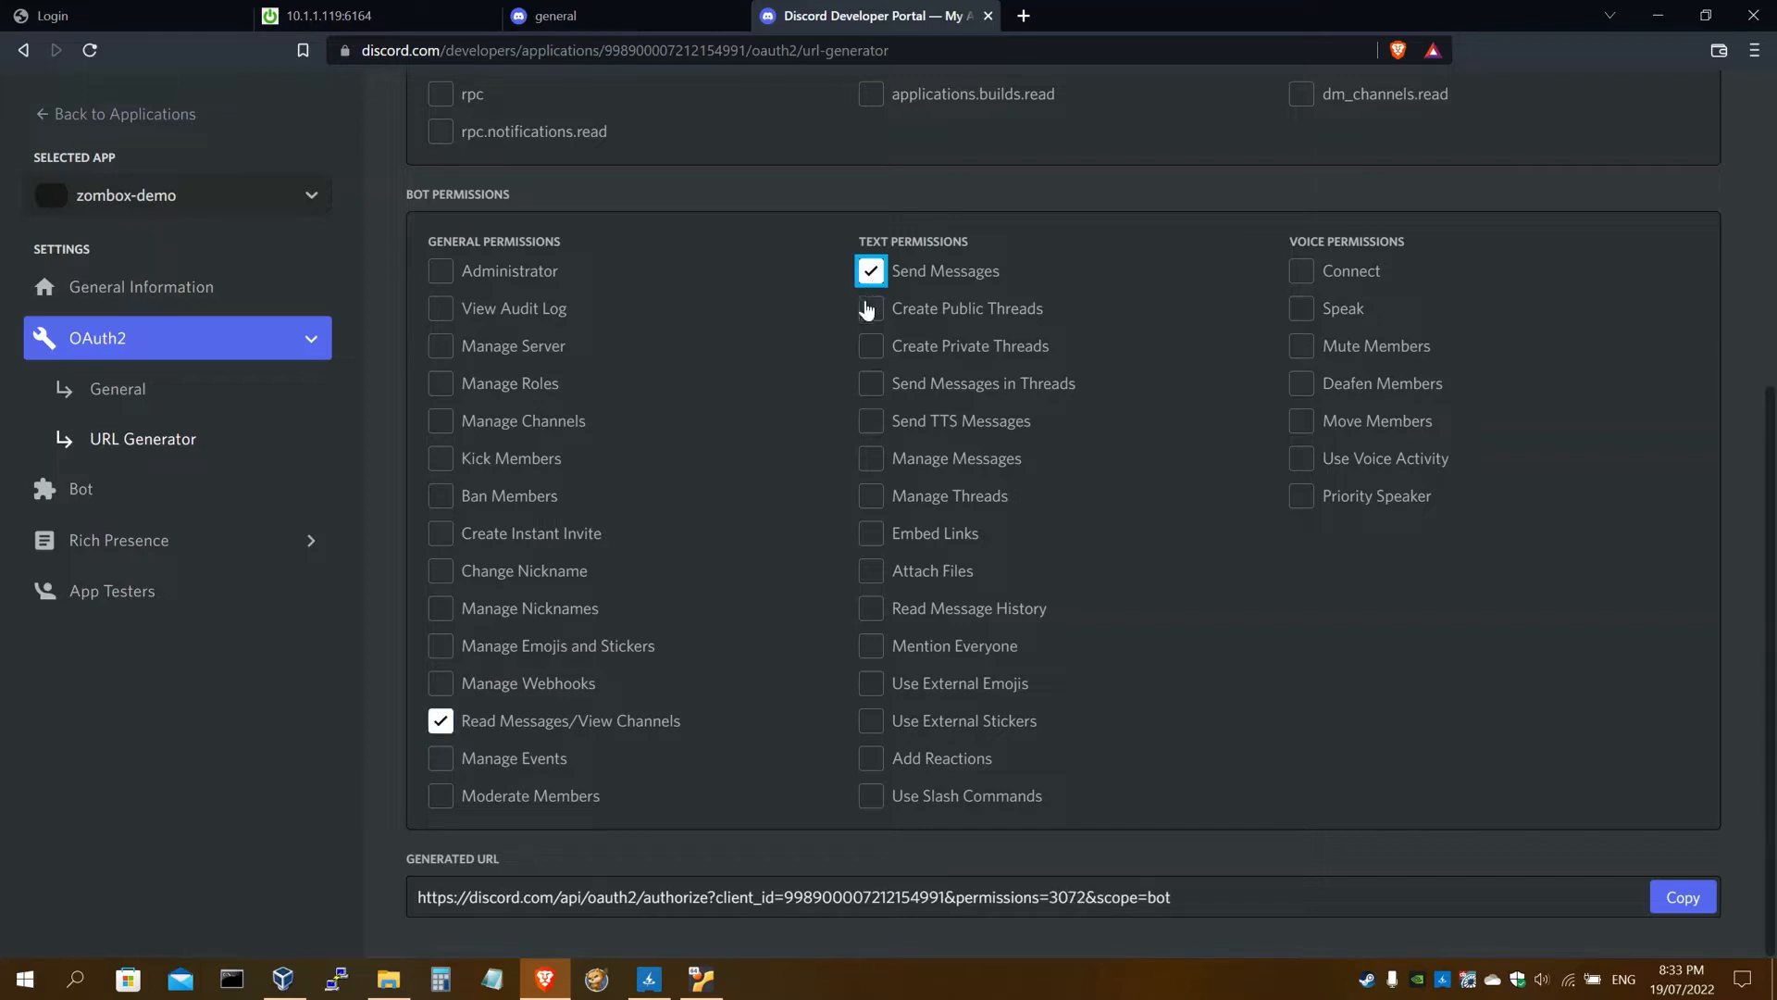
pyautogui.click(871, 460)
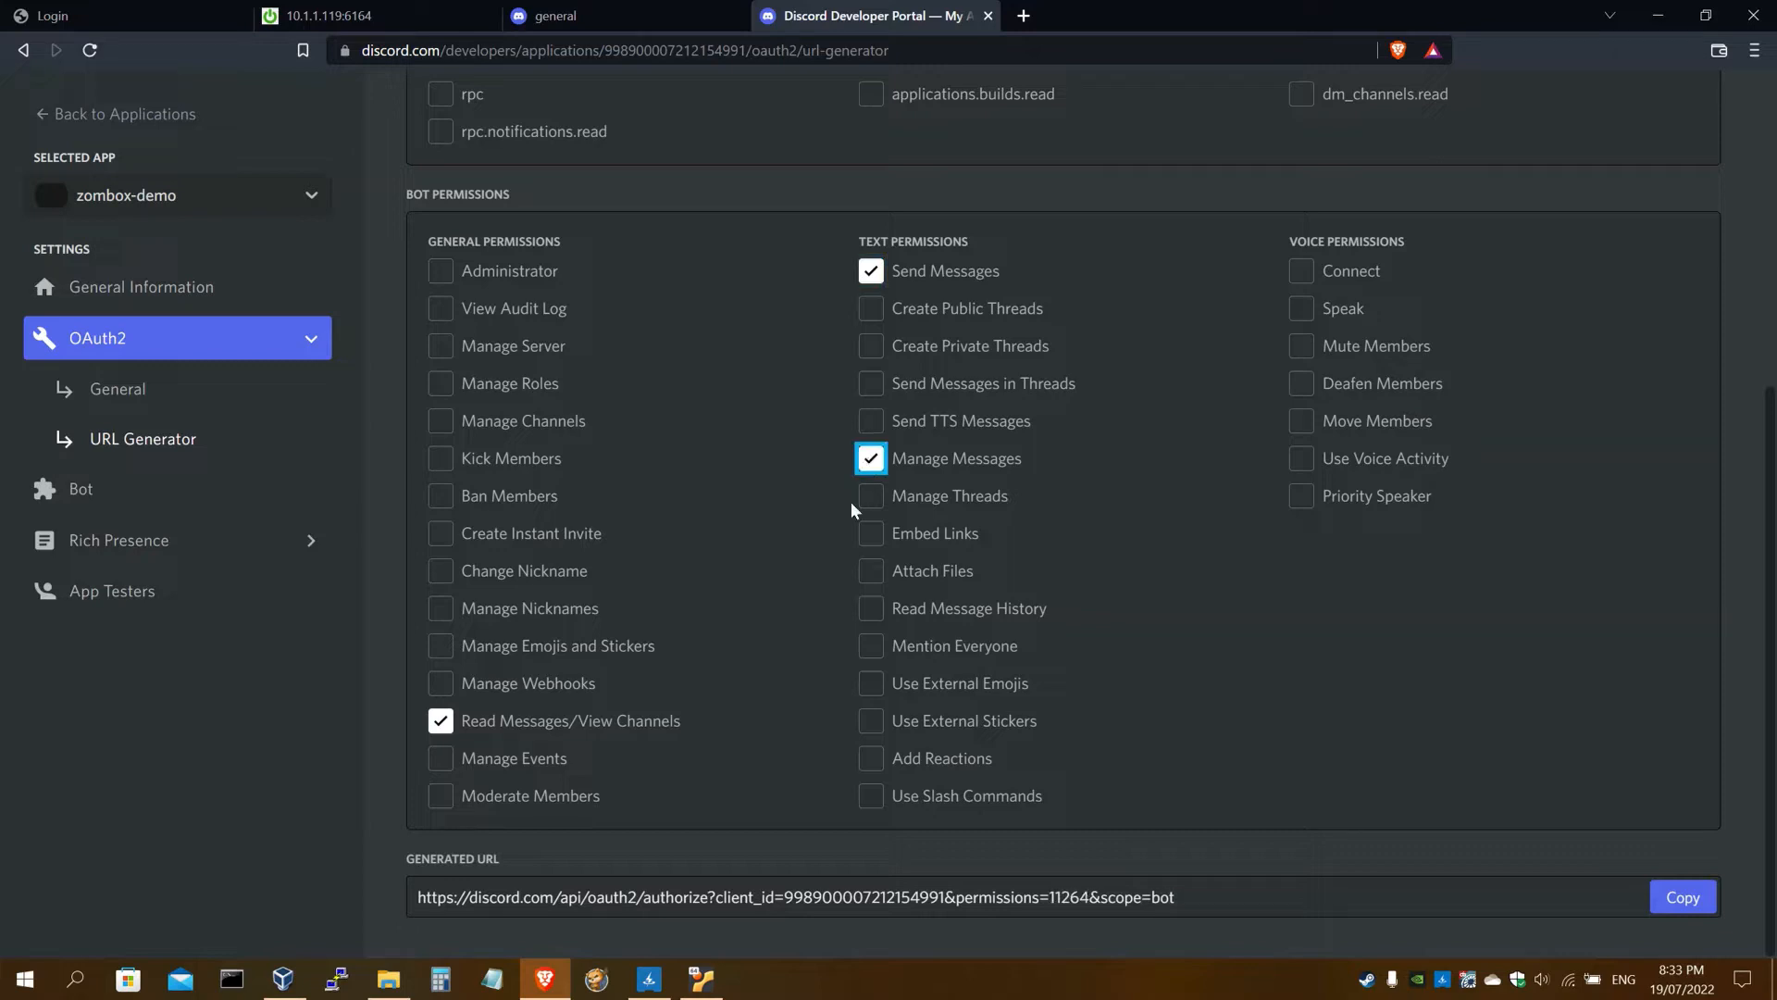
pyautogui.click(870, 571)
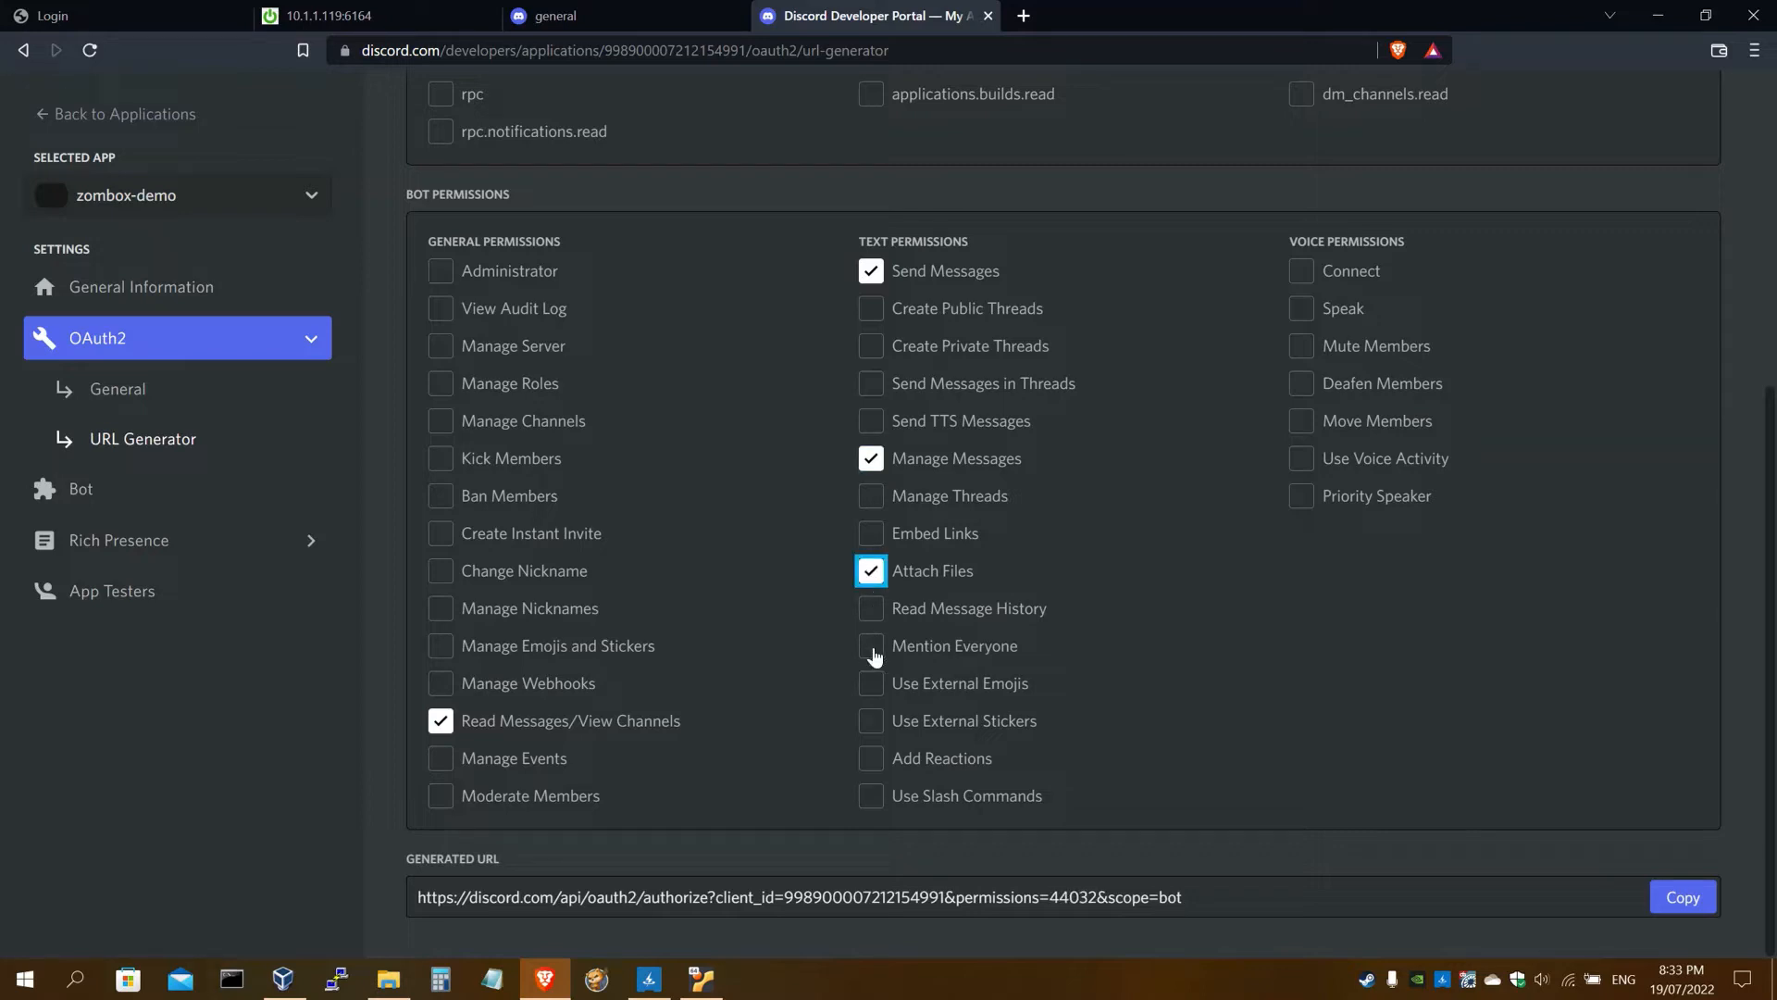
pyautogui.click(871, 759)
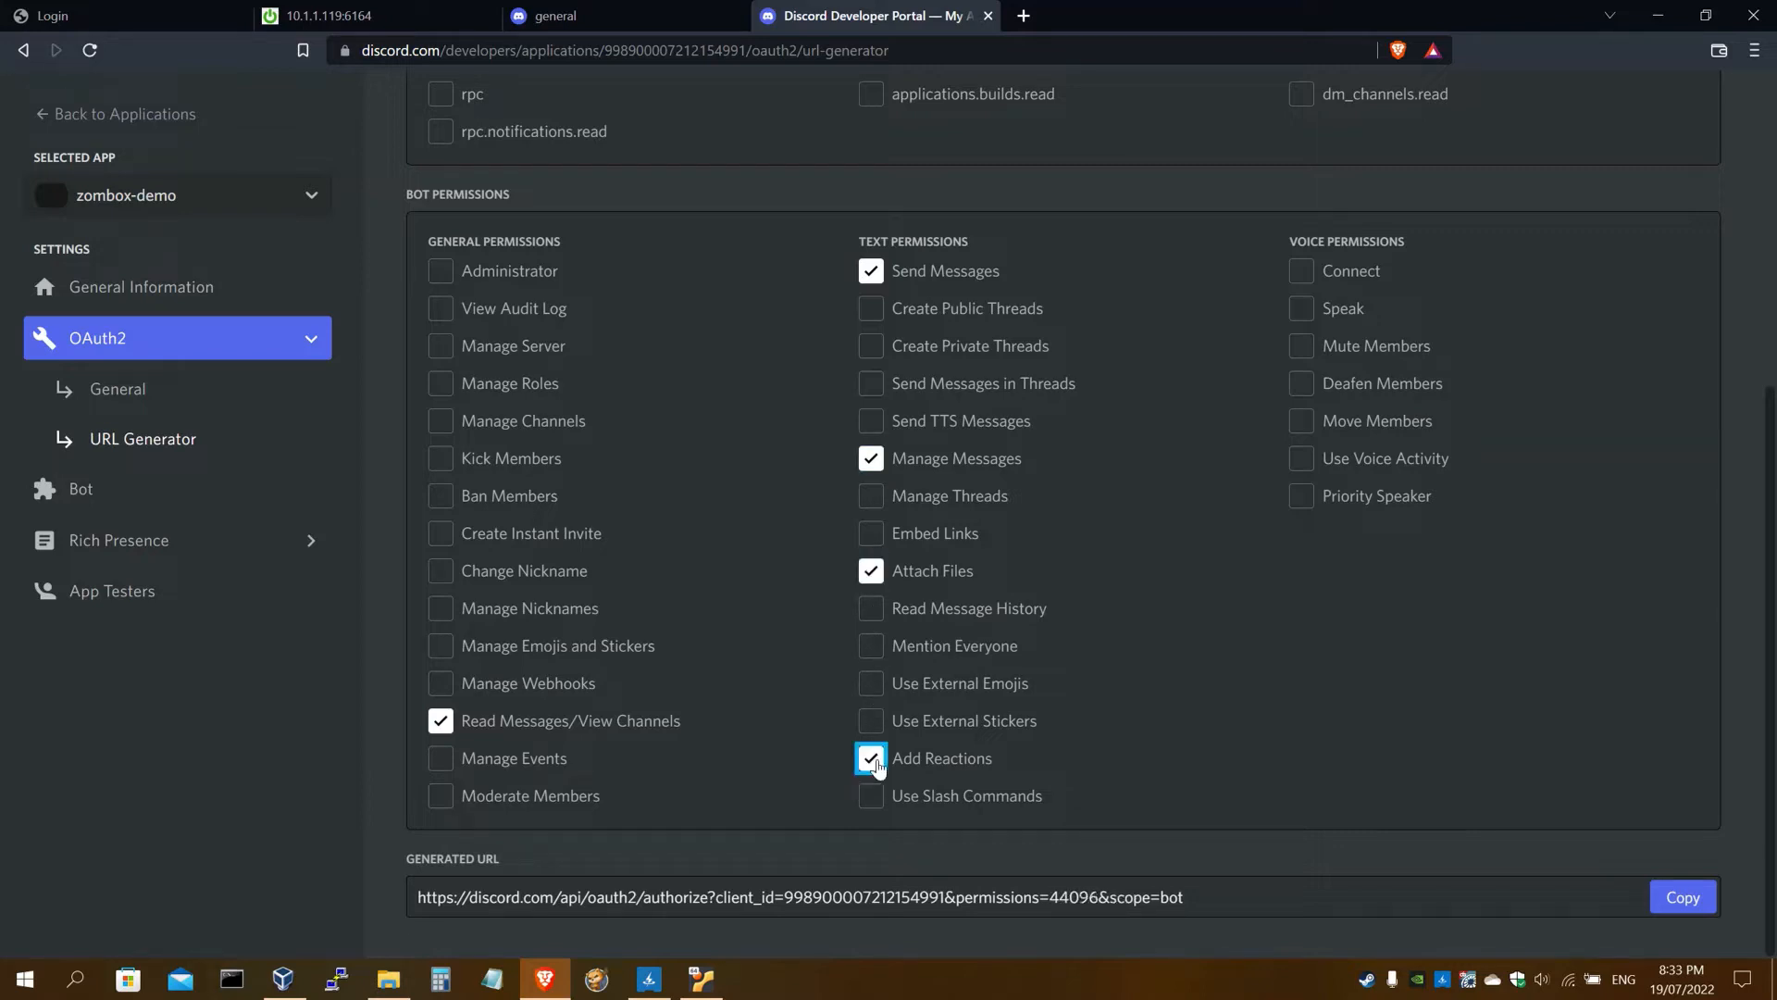
# Add Embed Links and copy the generated invite URL with permissions 60480
pyautogui.click(389, 17)
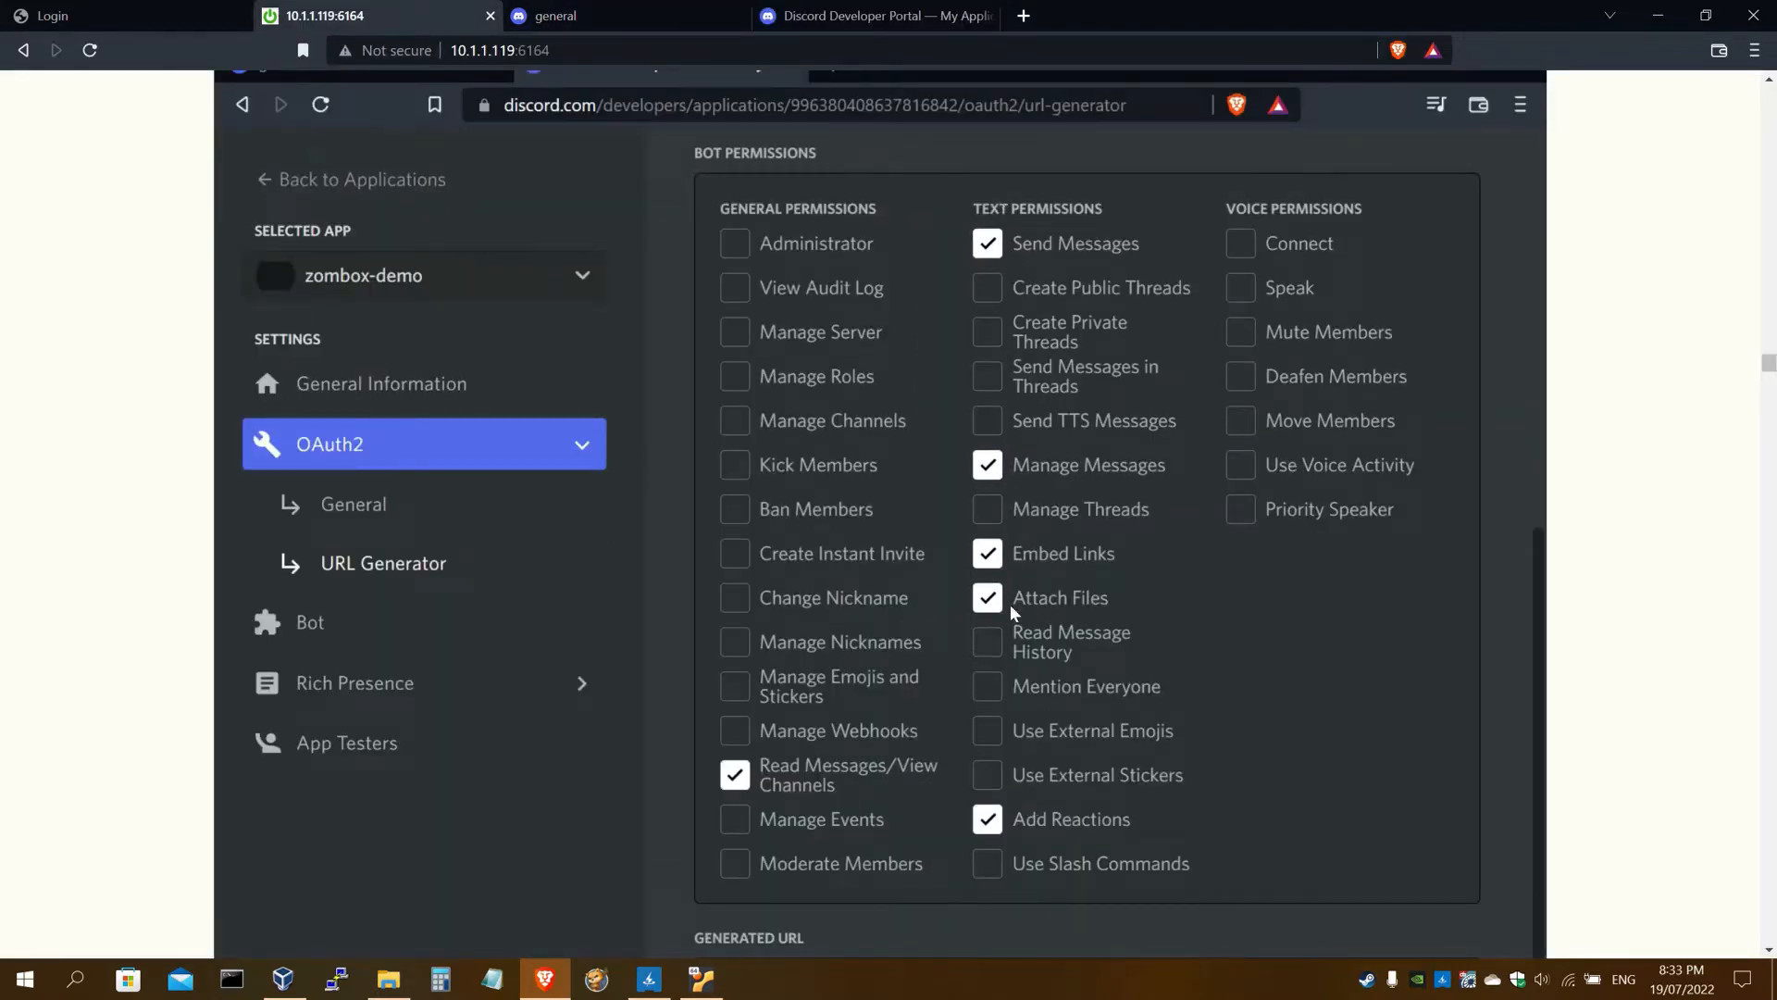
pyautogui.click(832, 24)
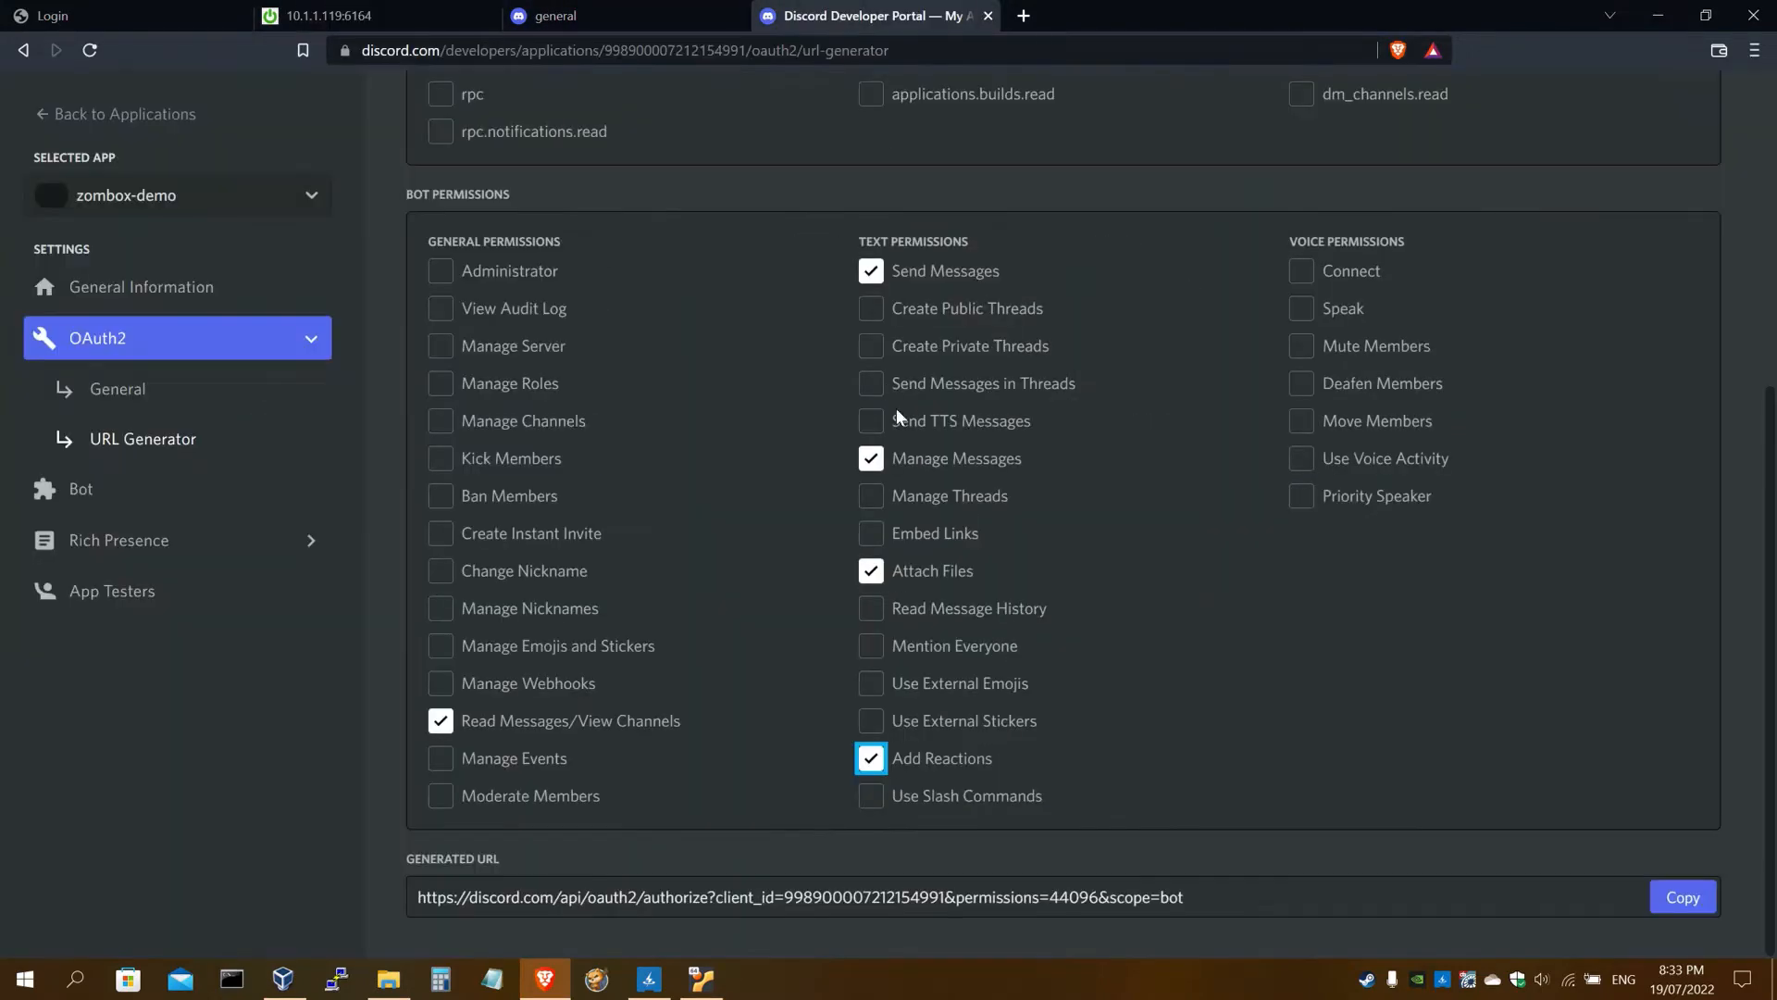
pyautogui.click(930, 542)
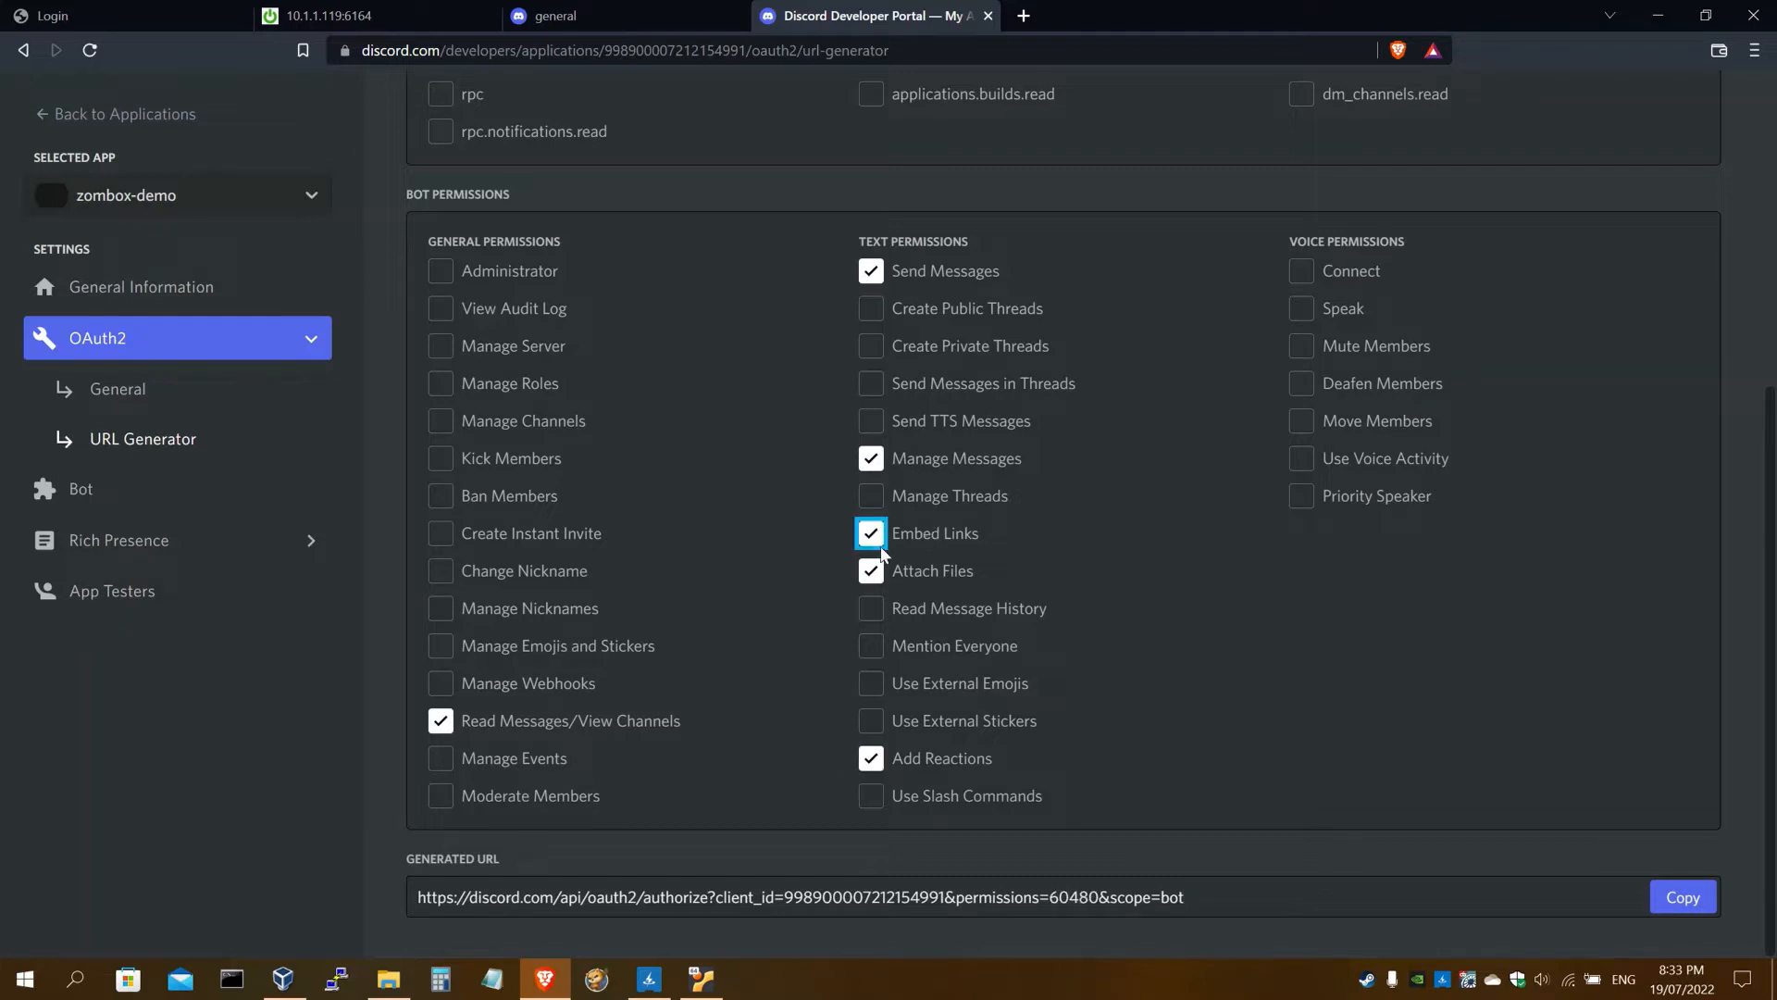
pyautogui.click(389, 17)
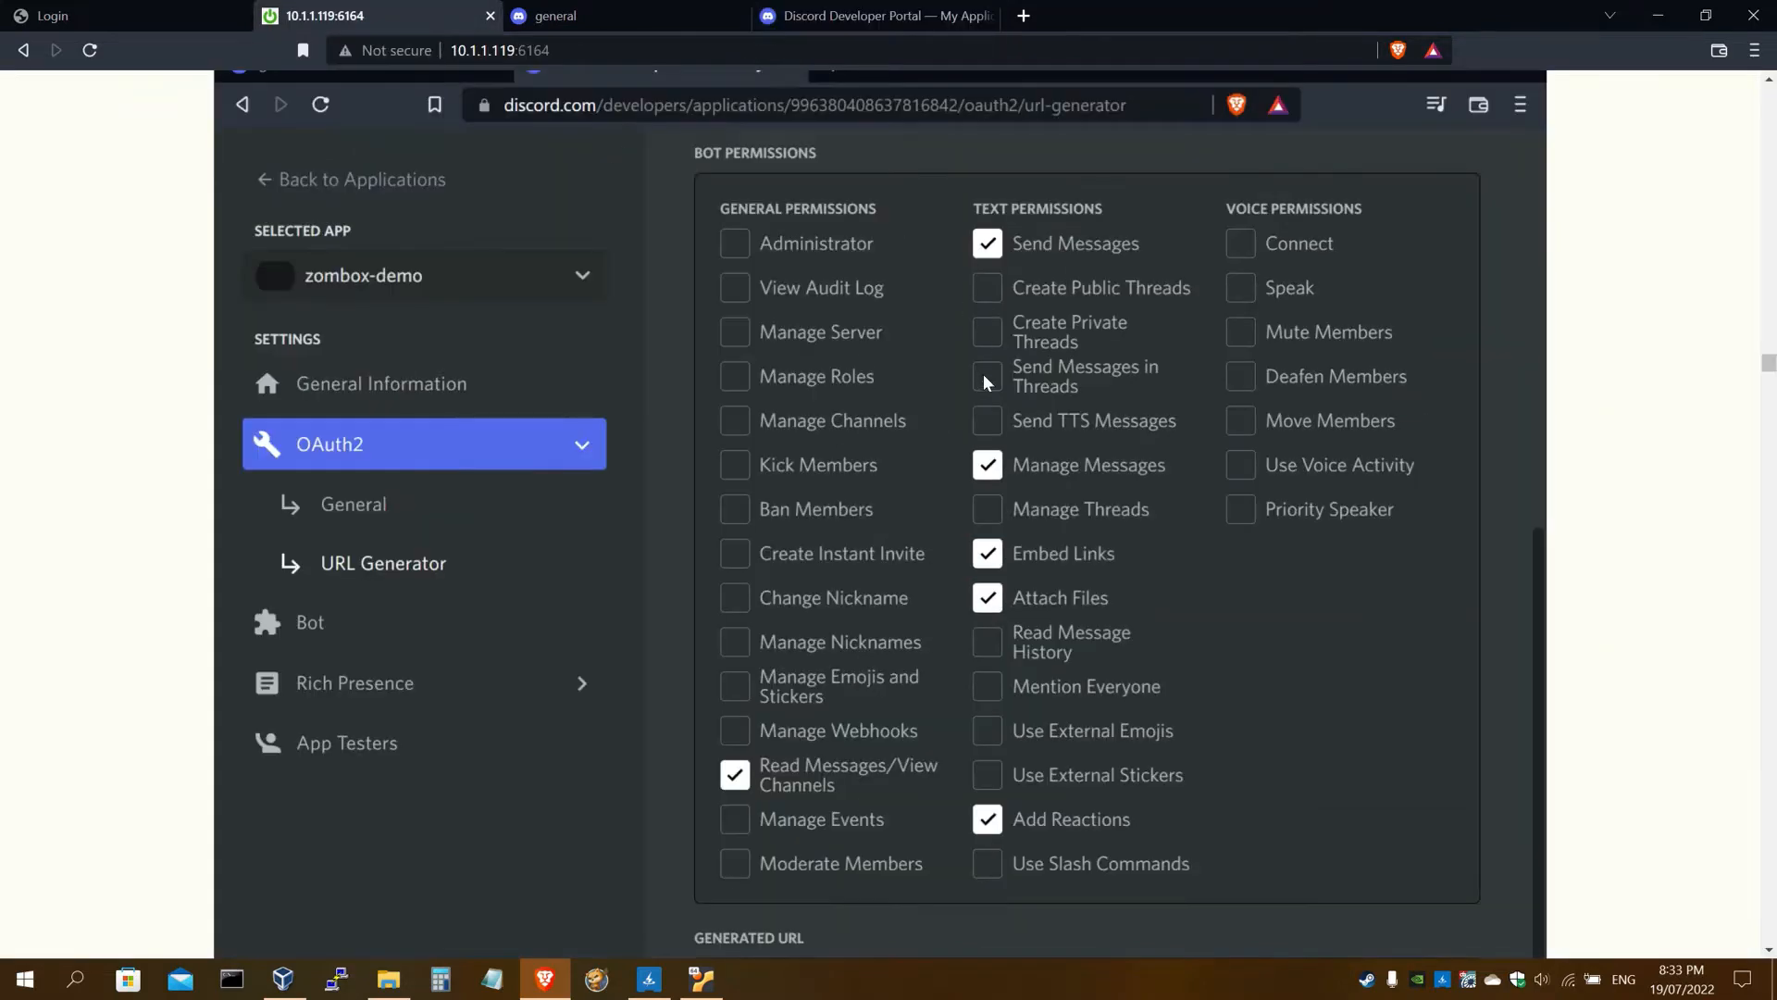
pyautogui.click(826, 11)
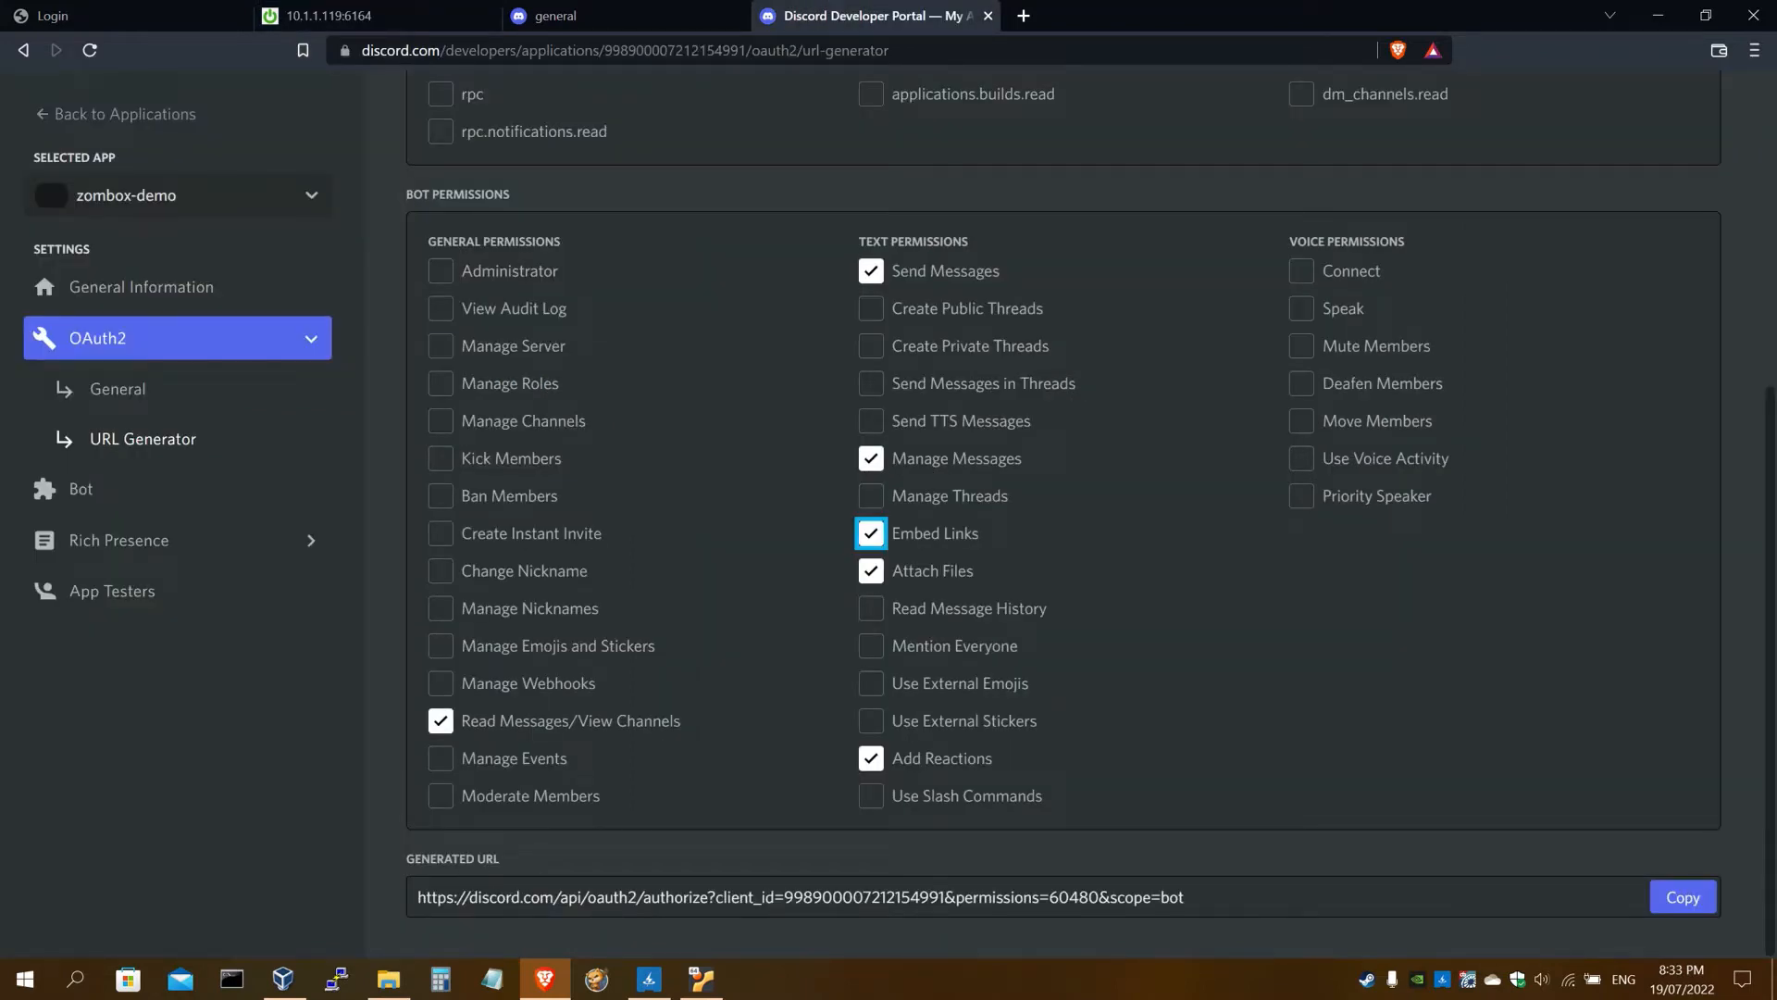
pyautogui.click(1692, 901)
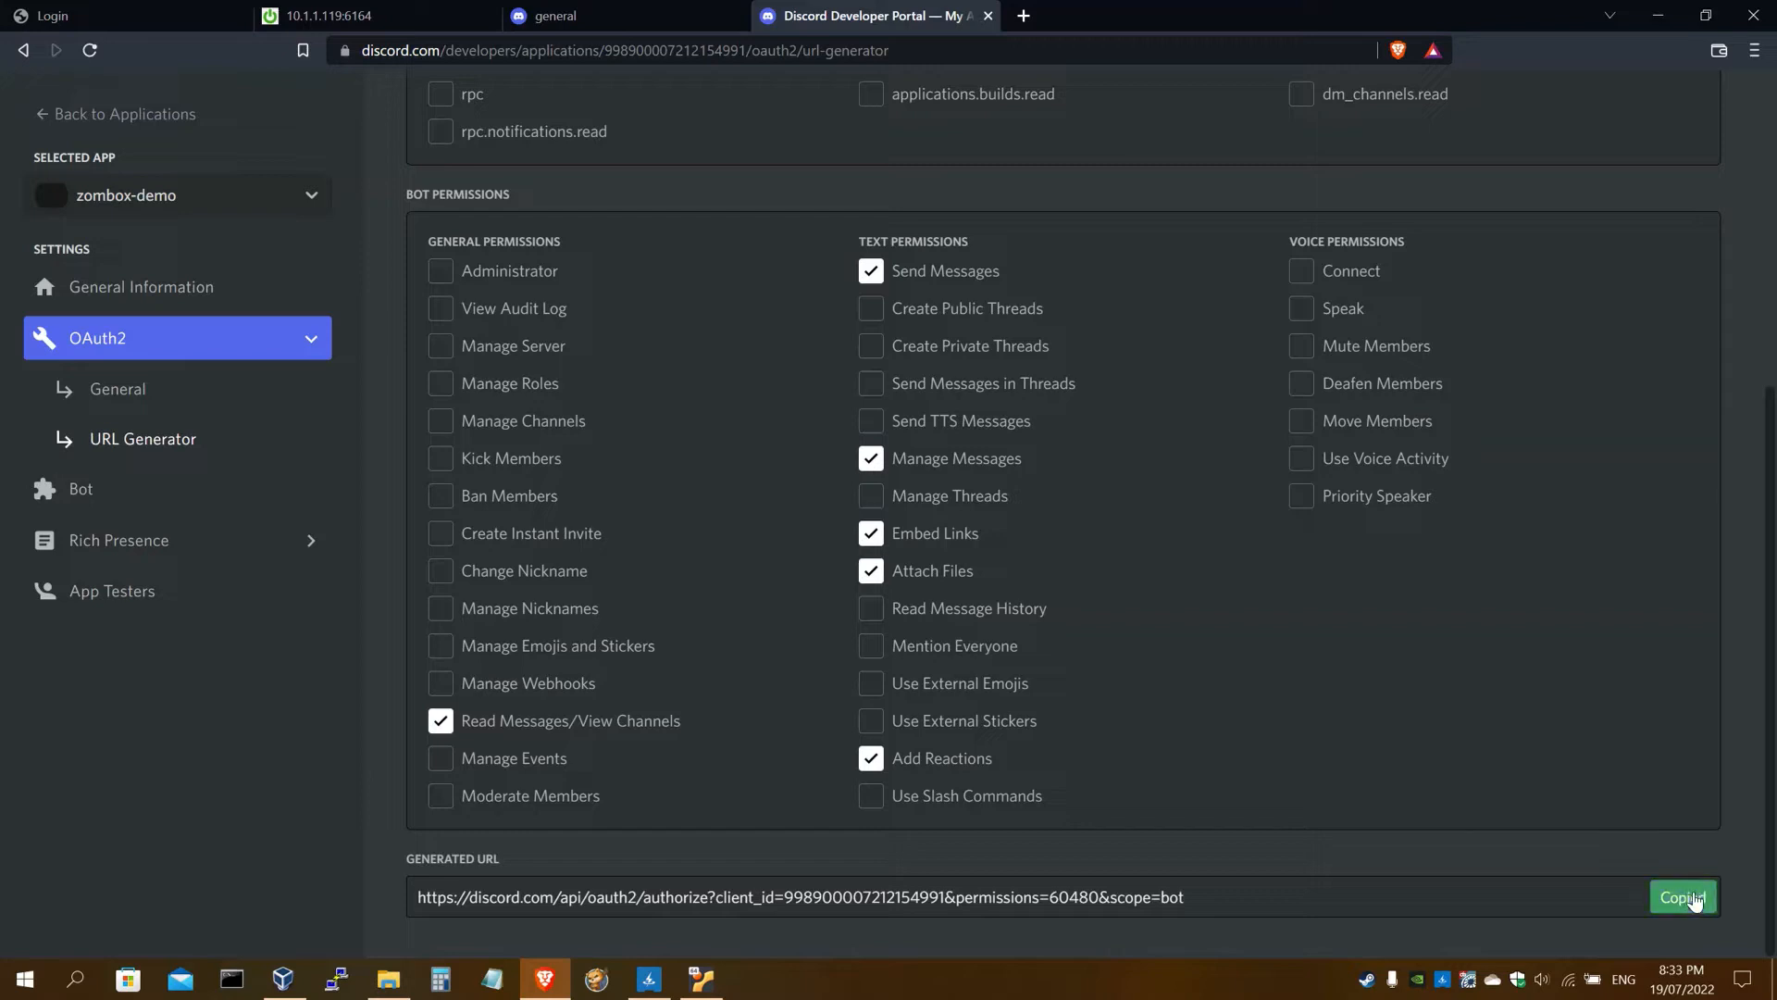
pyautogui.click(1024, 16)
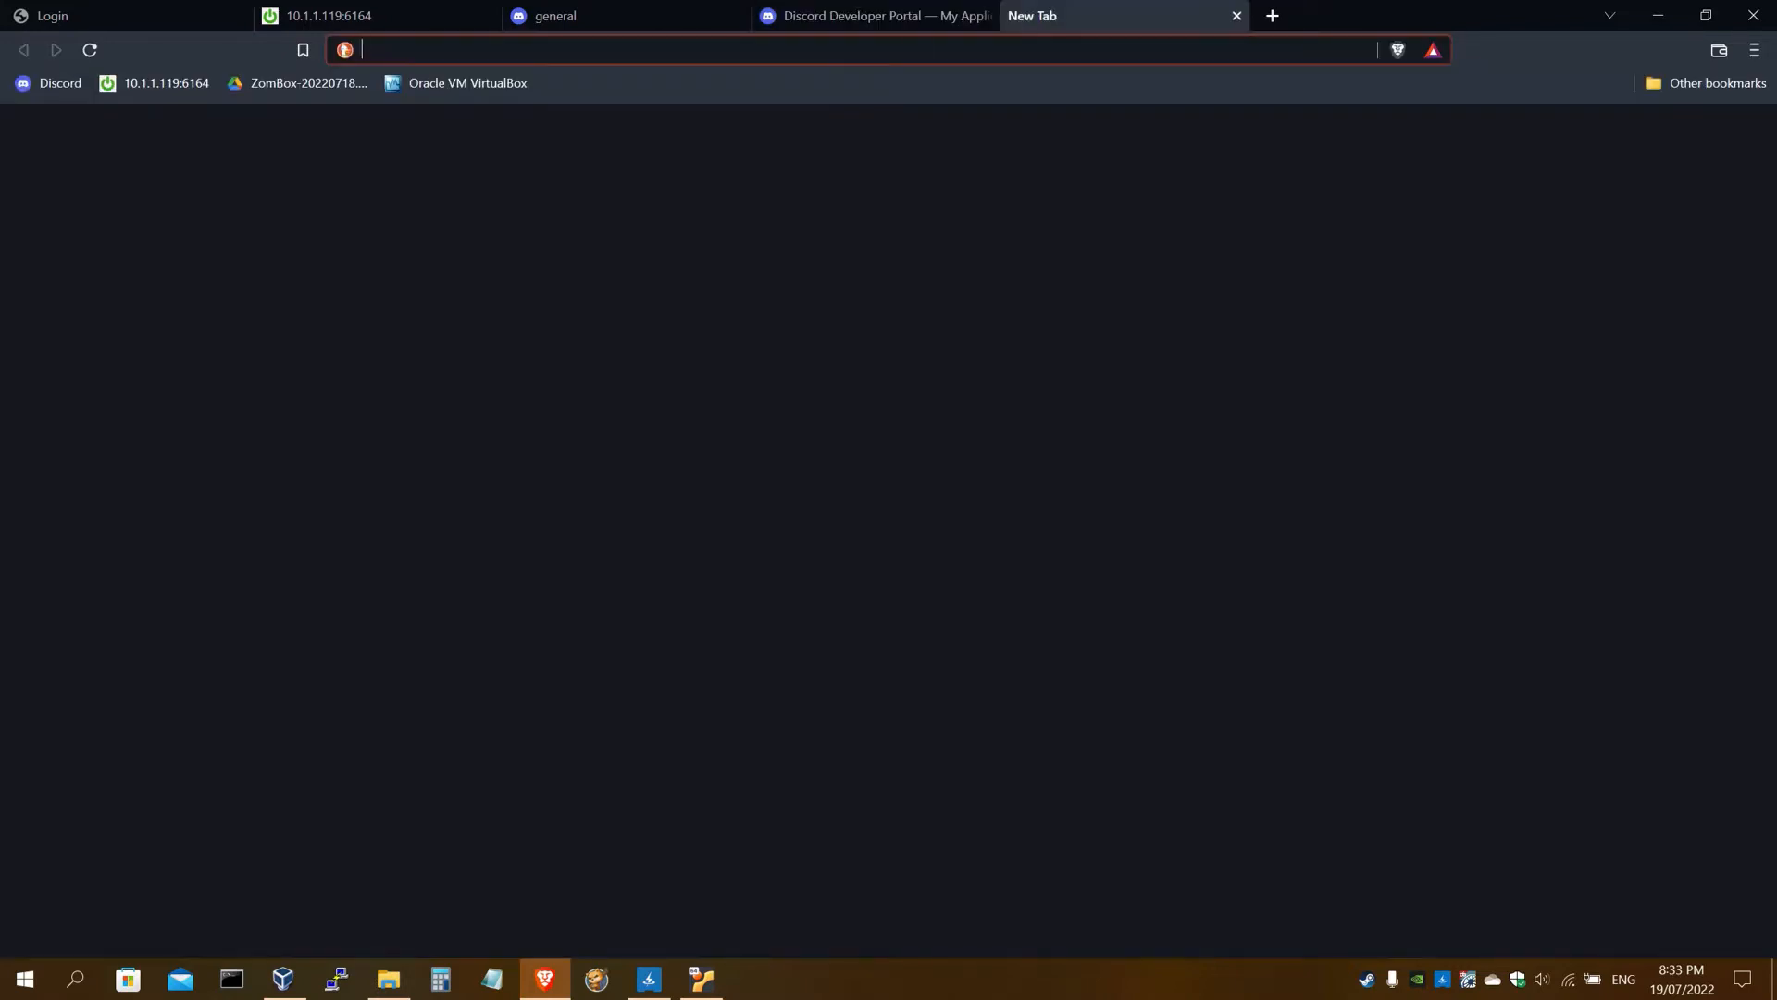
# Load the copied invite URL and choose ZomBoxGuide as the bot's server
pyautogui.hotkey('ctrl', 'v')
pyautogui.press('Return')
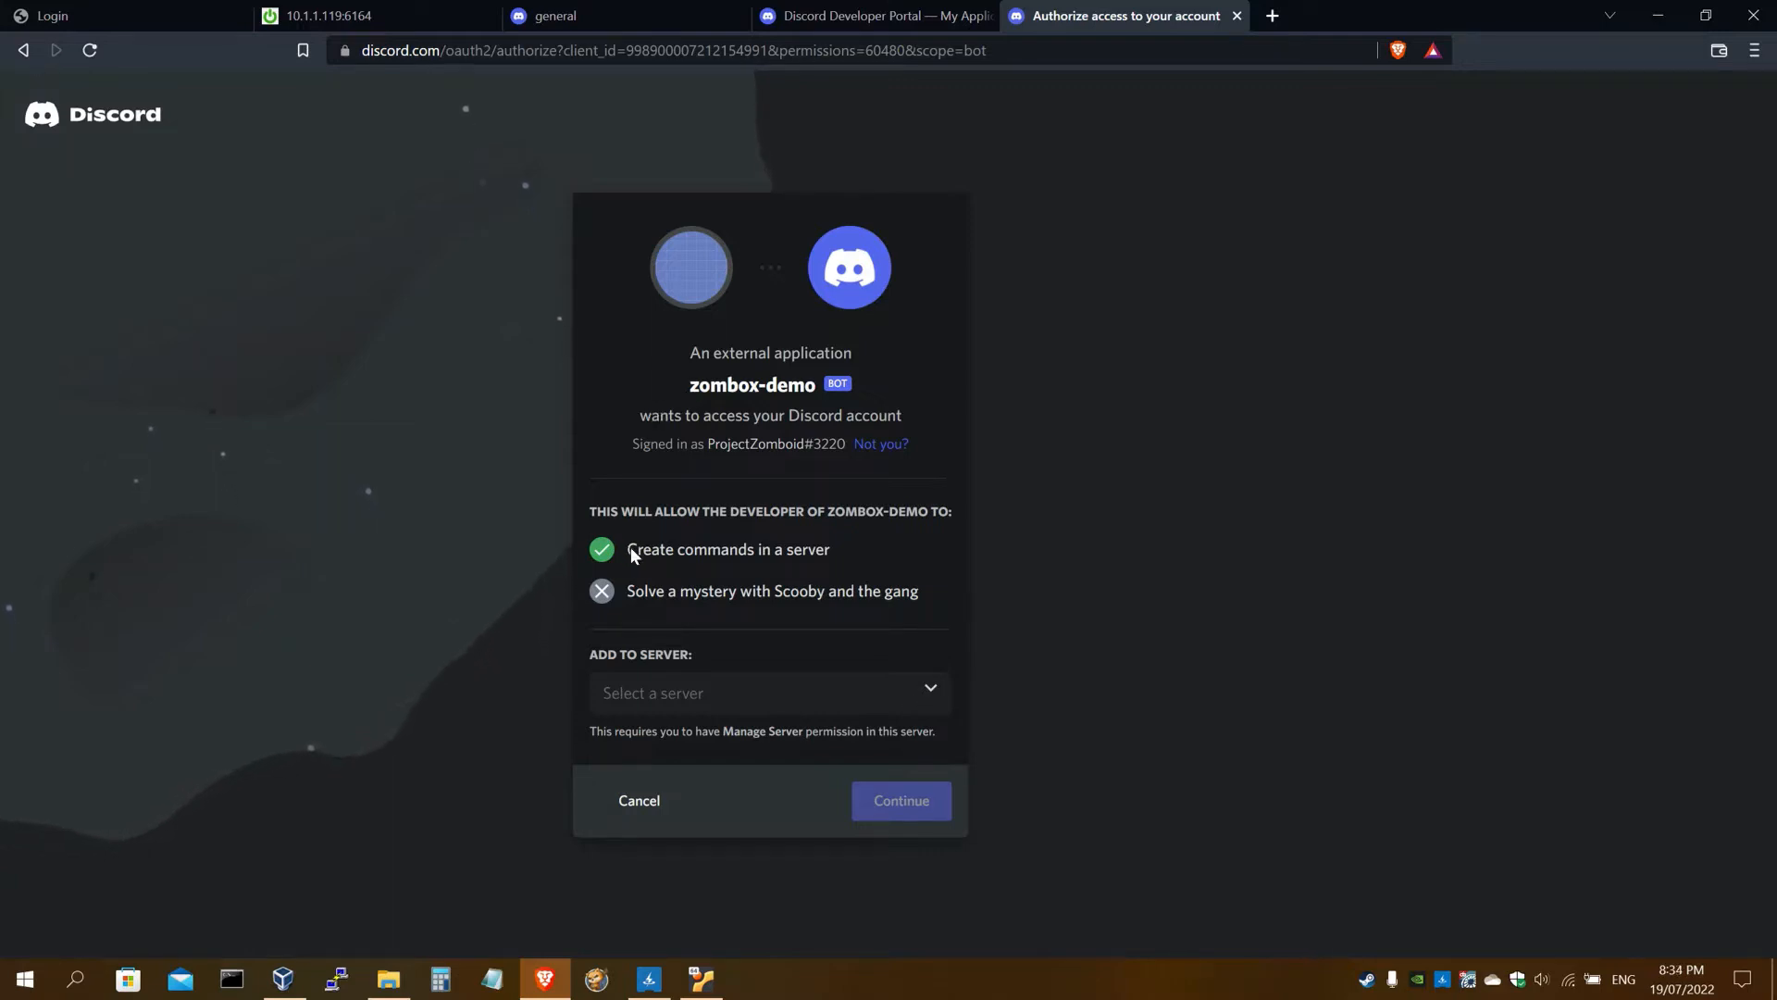
pyautogui.click(759, 697)
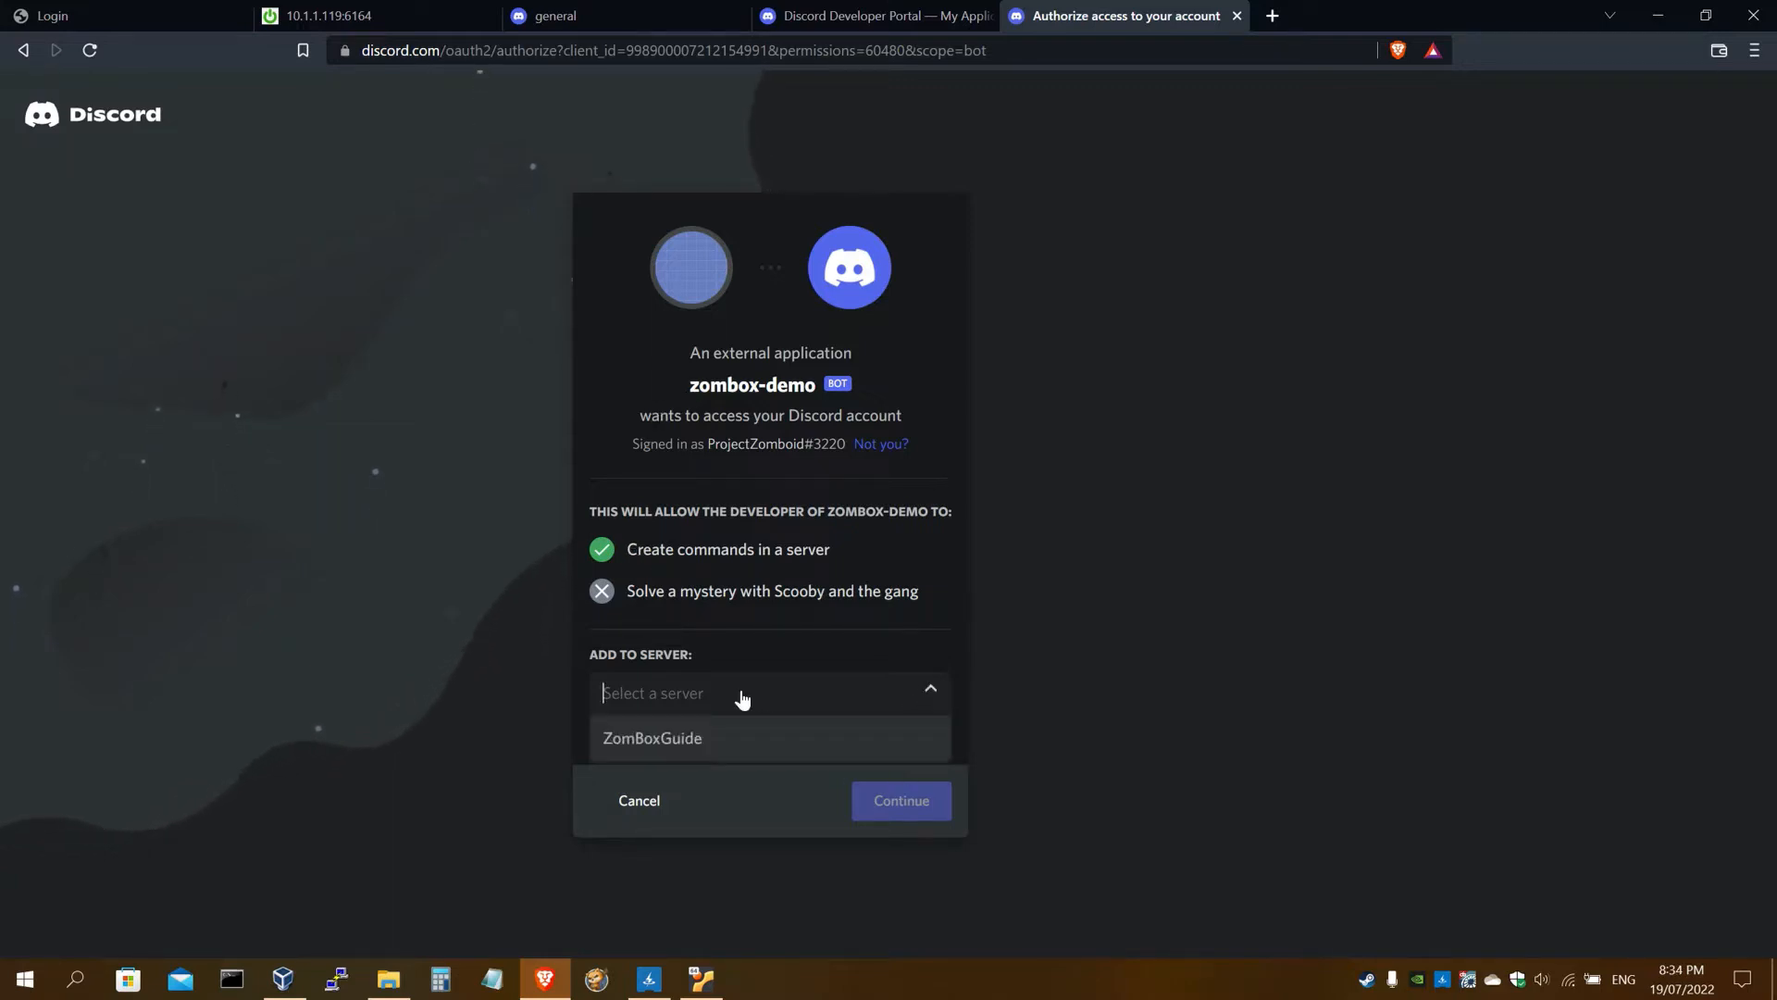
pyautogui.click(641, 740)
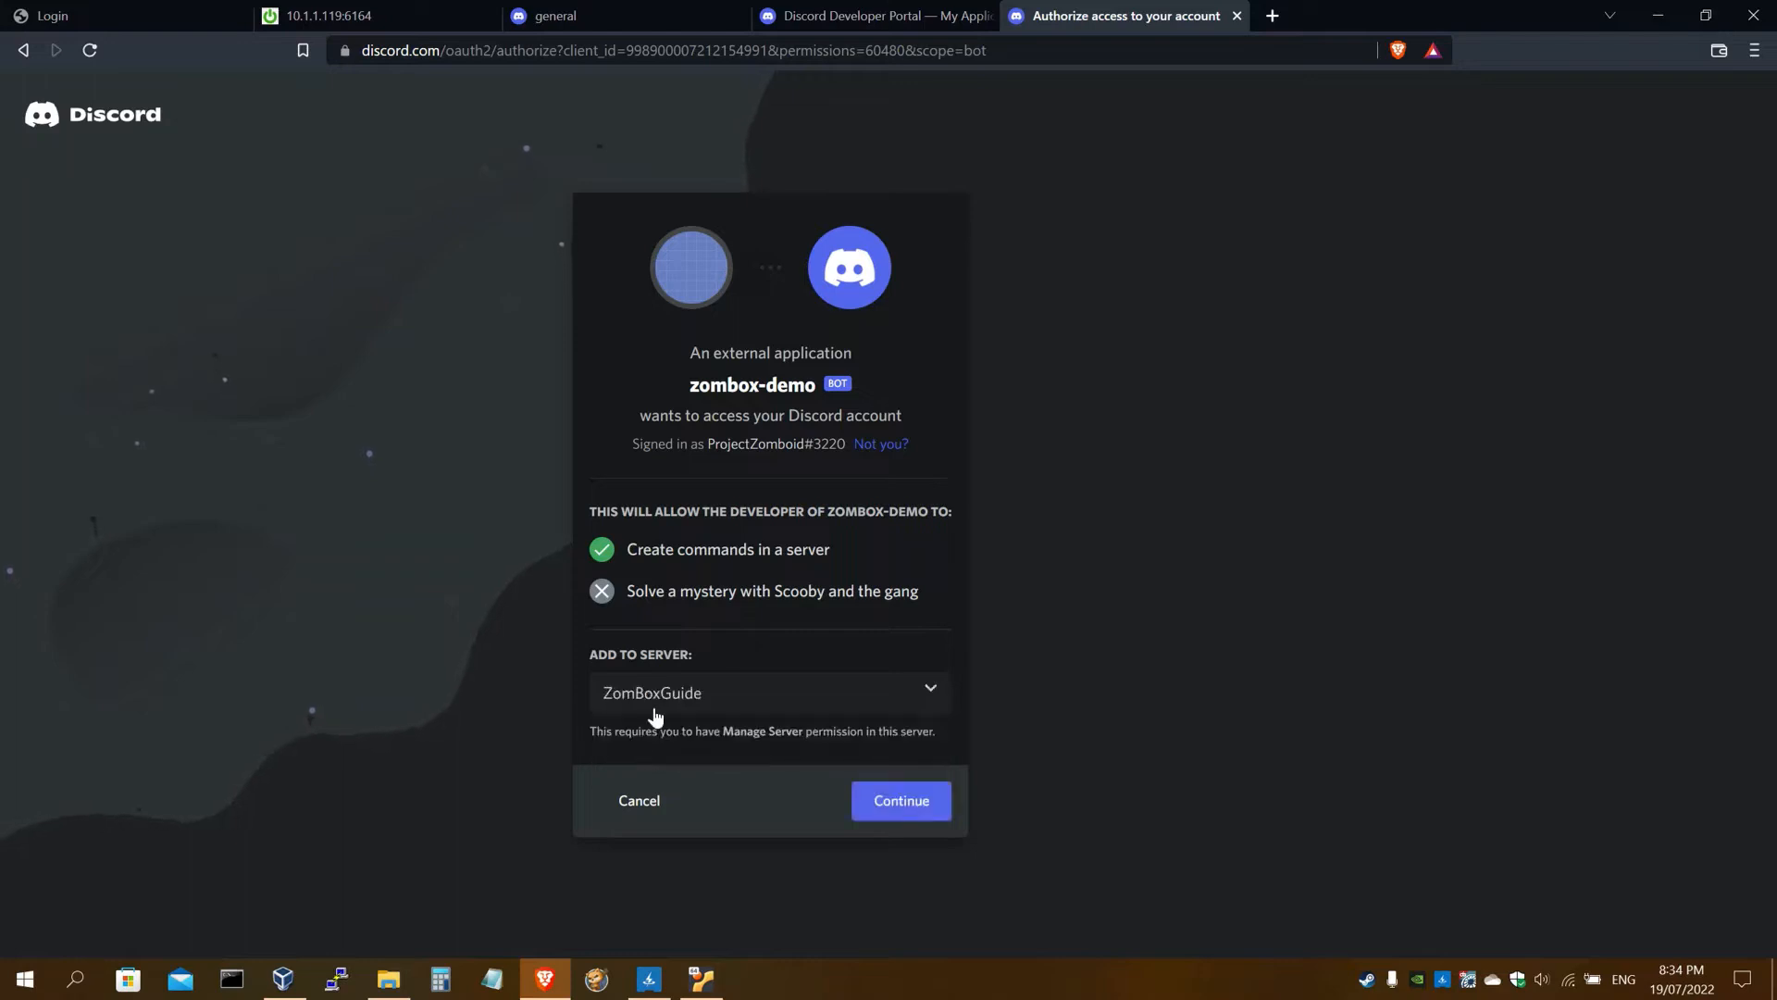
pyautogui.click(903, 803)
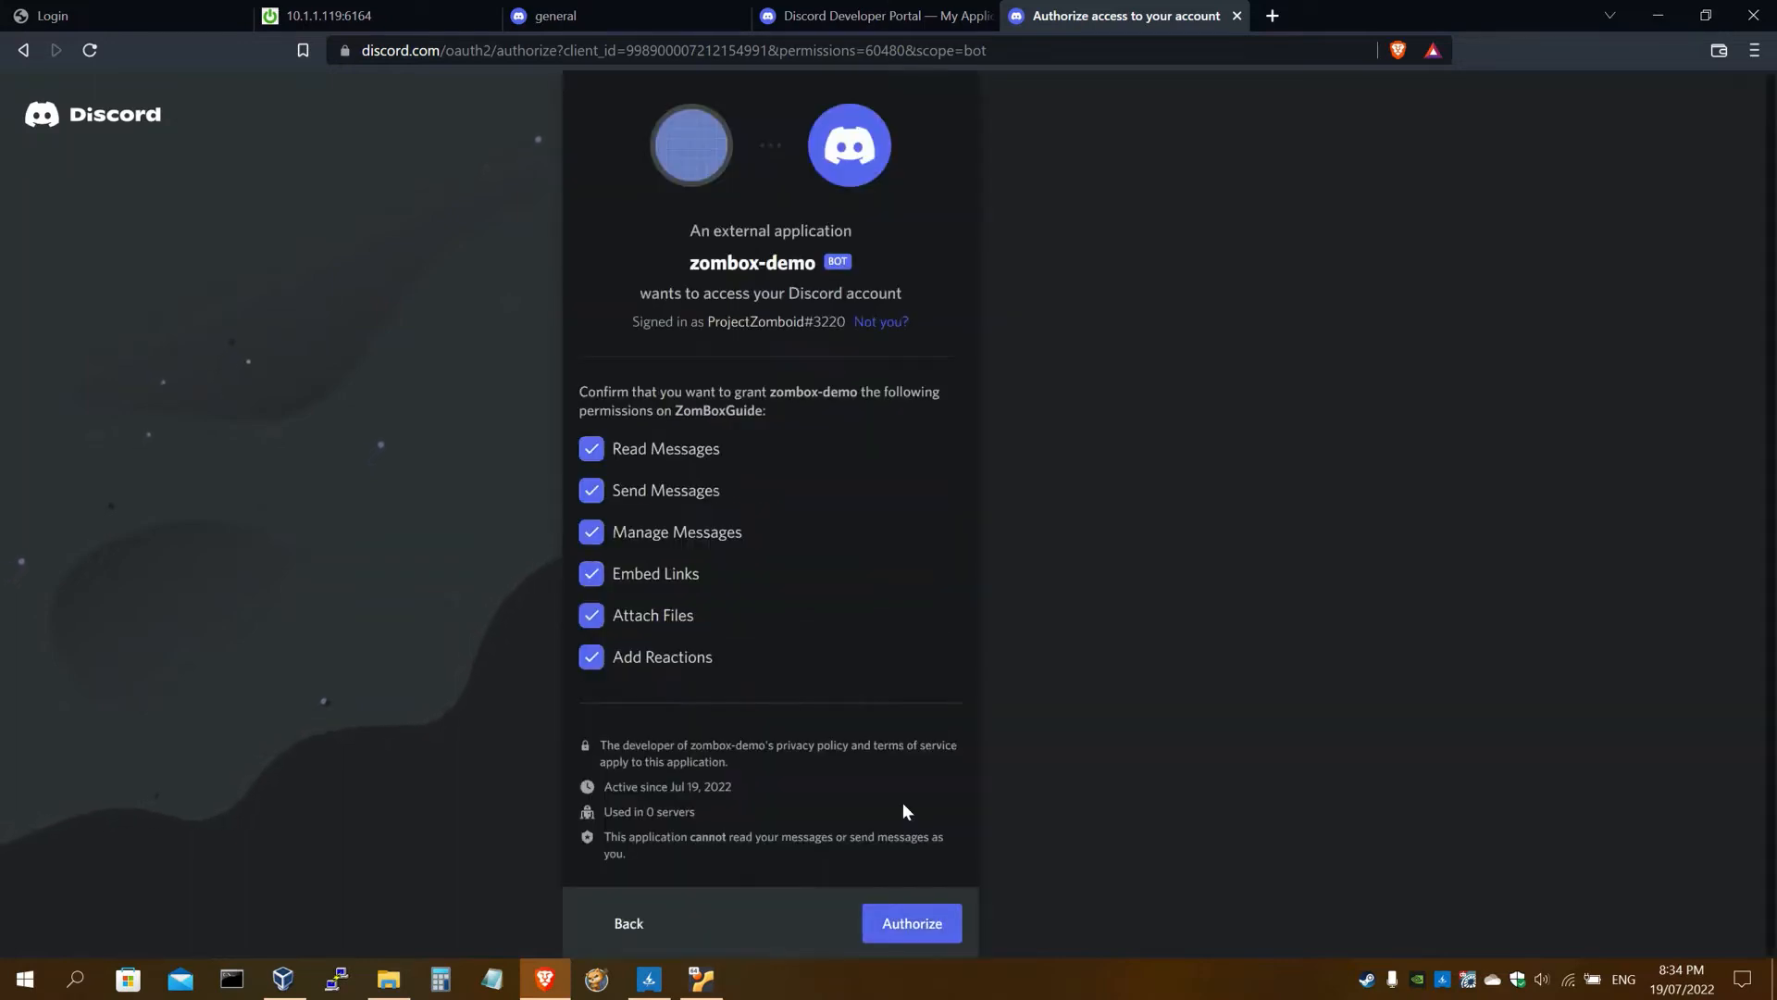
# Authorize the bot's permissions and pass the hCaptcha check
pyautogui.click(898, 916)
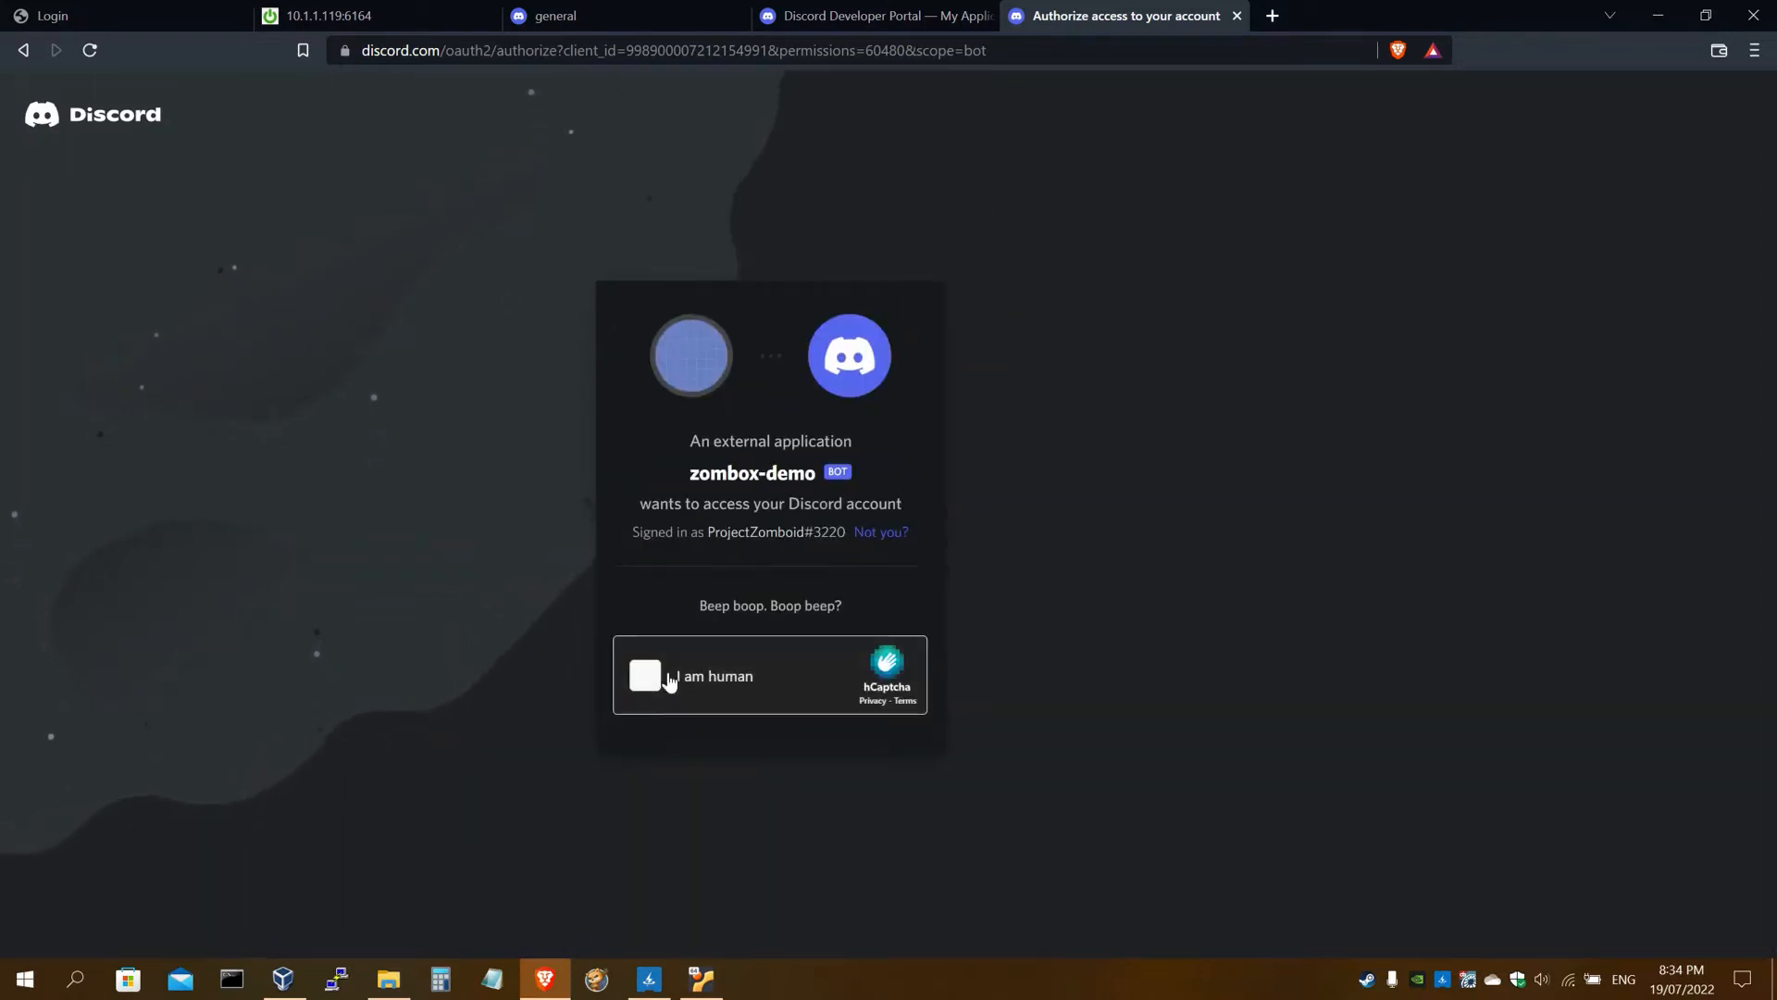
pyautogui.click(647, 676)
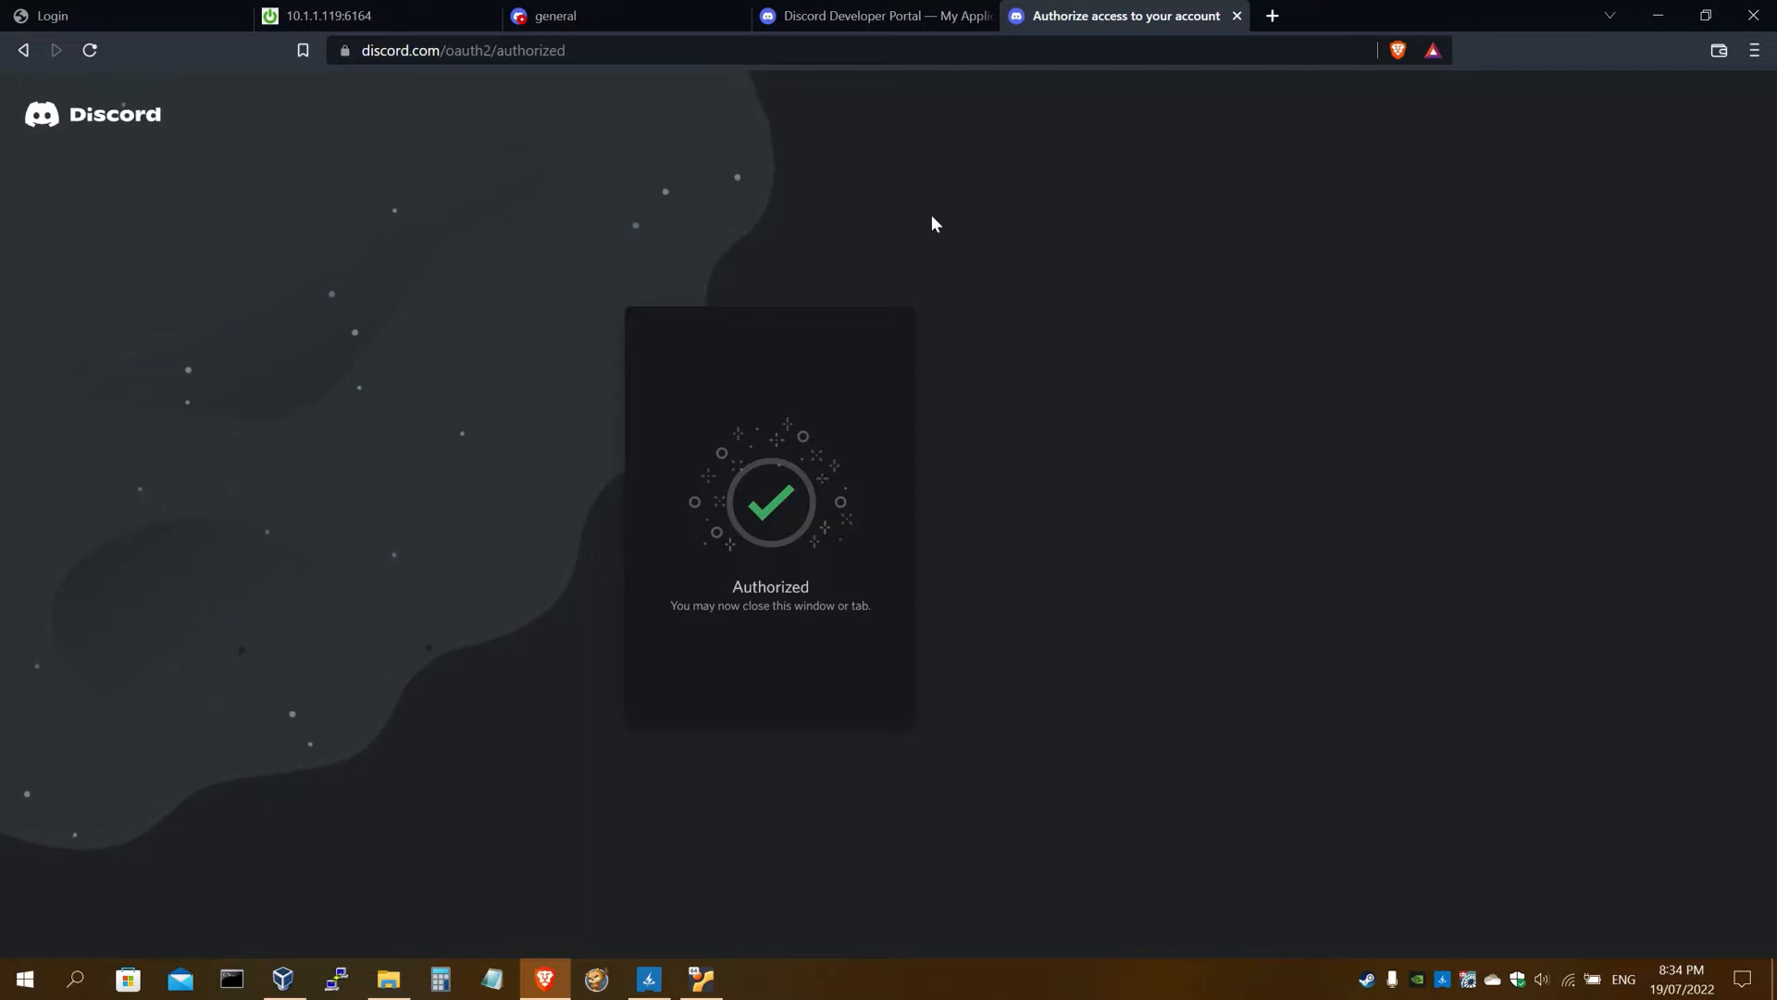
pyautogui.click(564, 18)
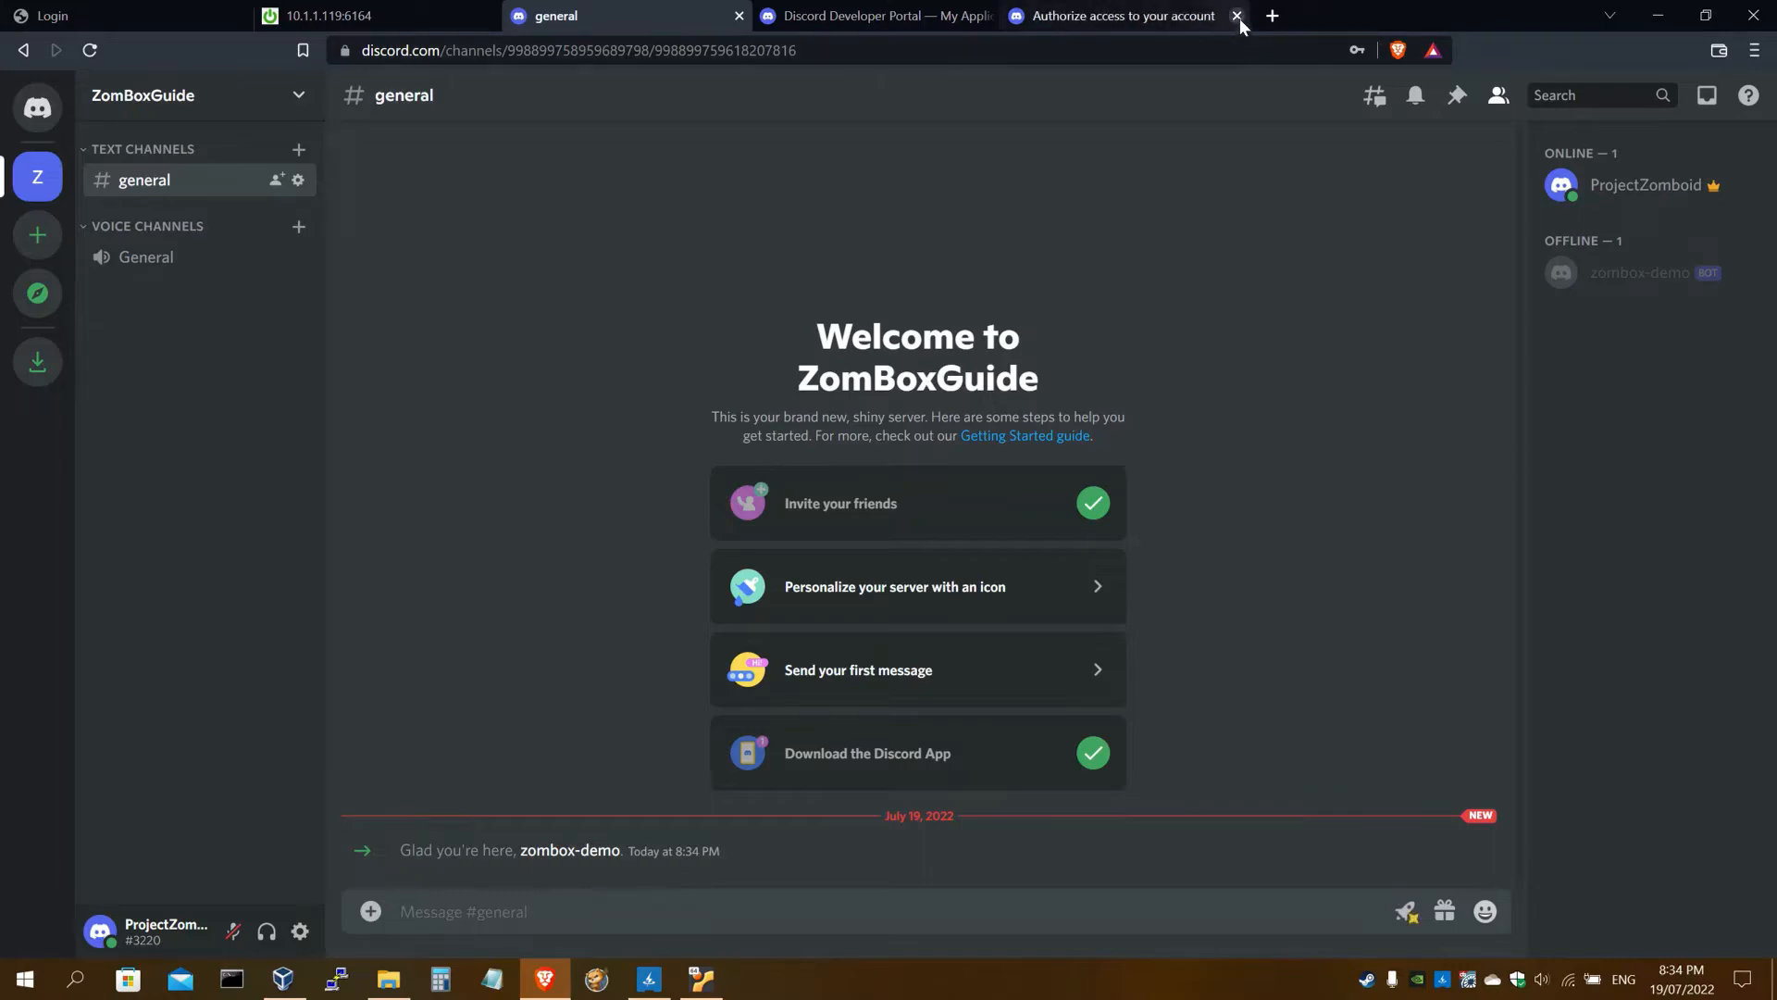
# Close the authorization tab, read the guide to step 21, and return to #general
pyautogui.click(1238, 16)
pyautogui.click(314, 16)
pyautogui.scroll(-10, 316, 385)
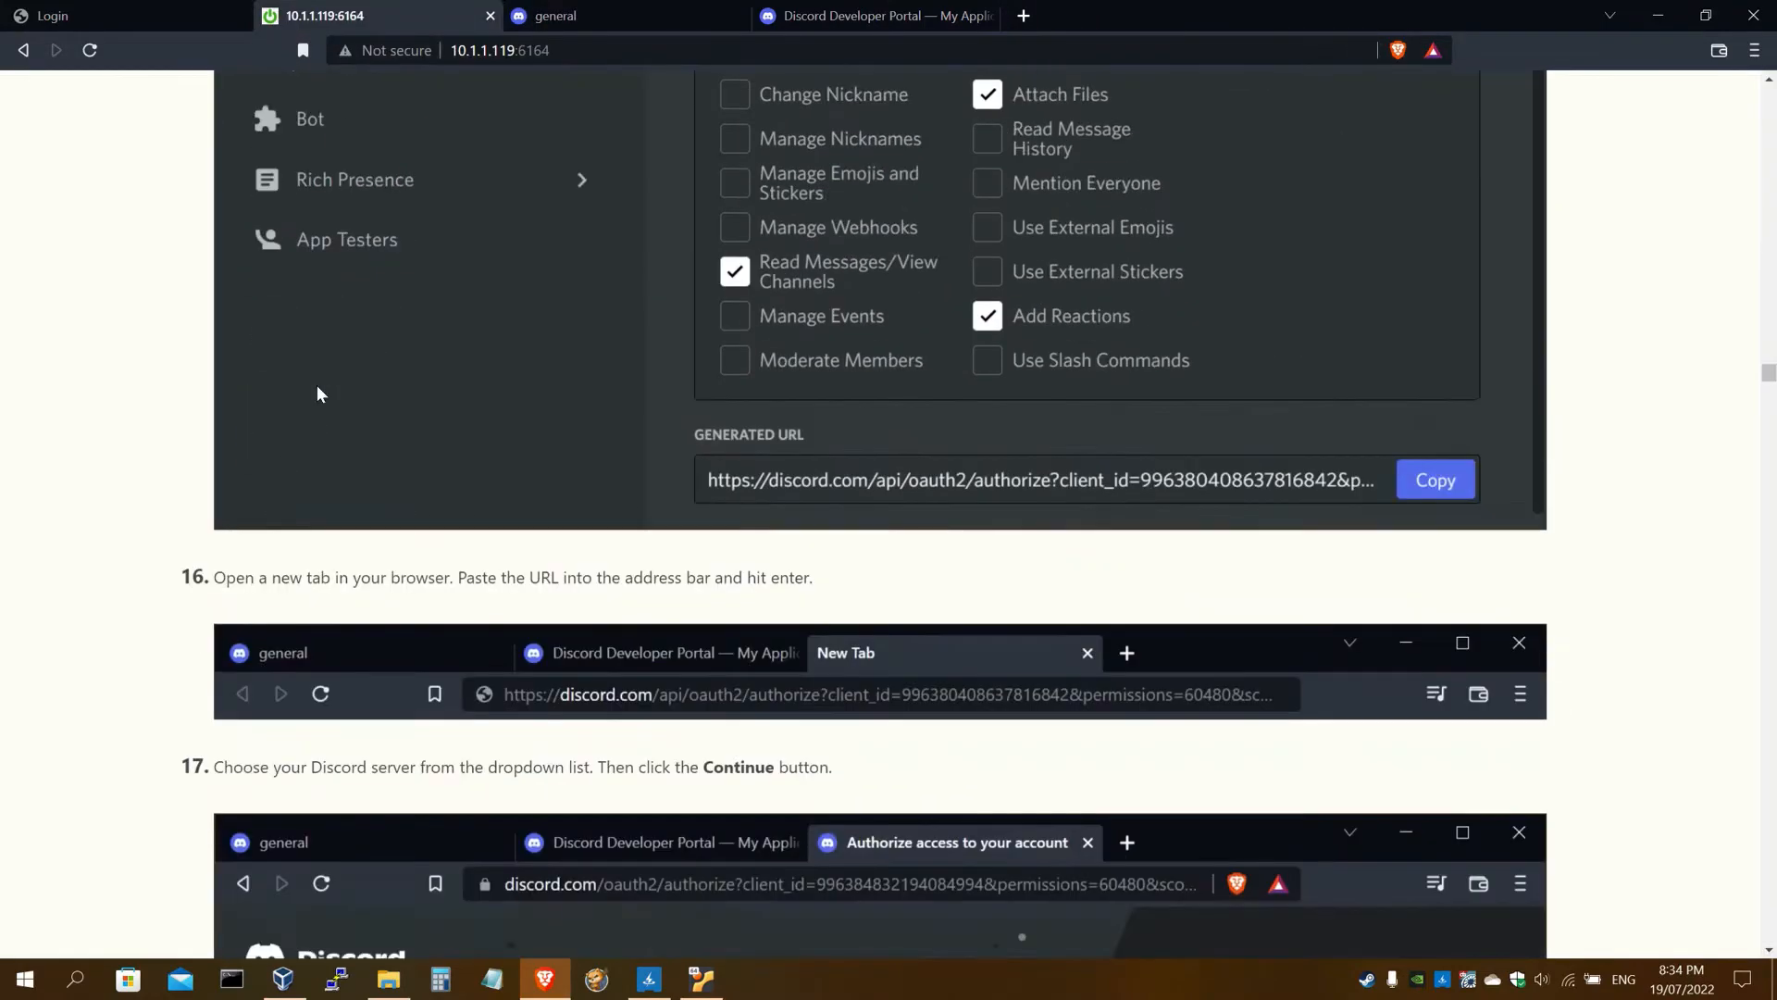
pyautogui.scroll(-20, 236, 355)
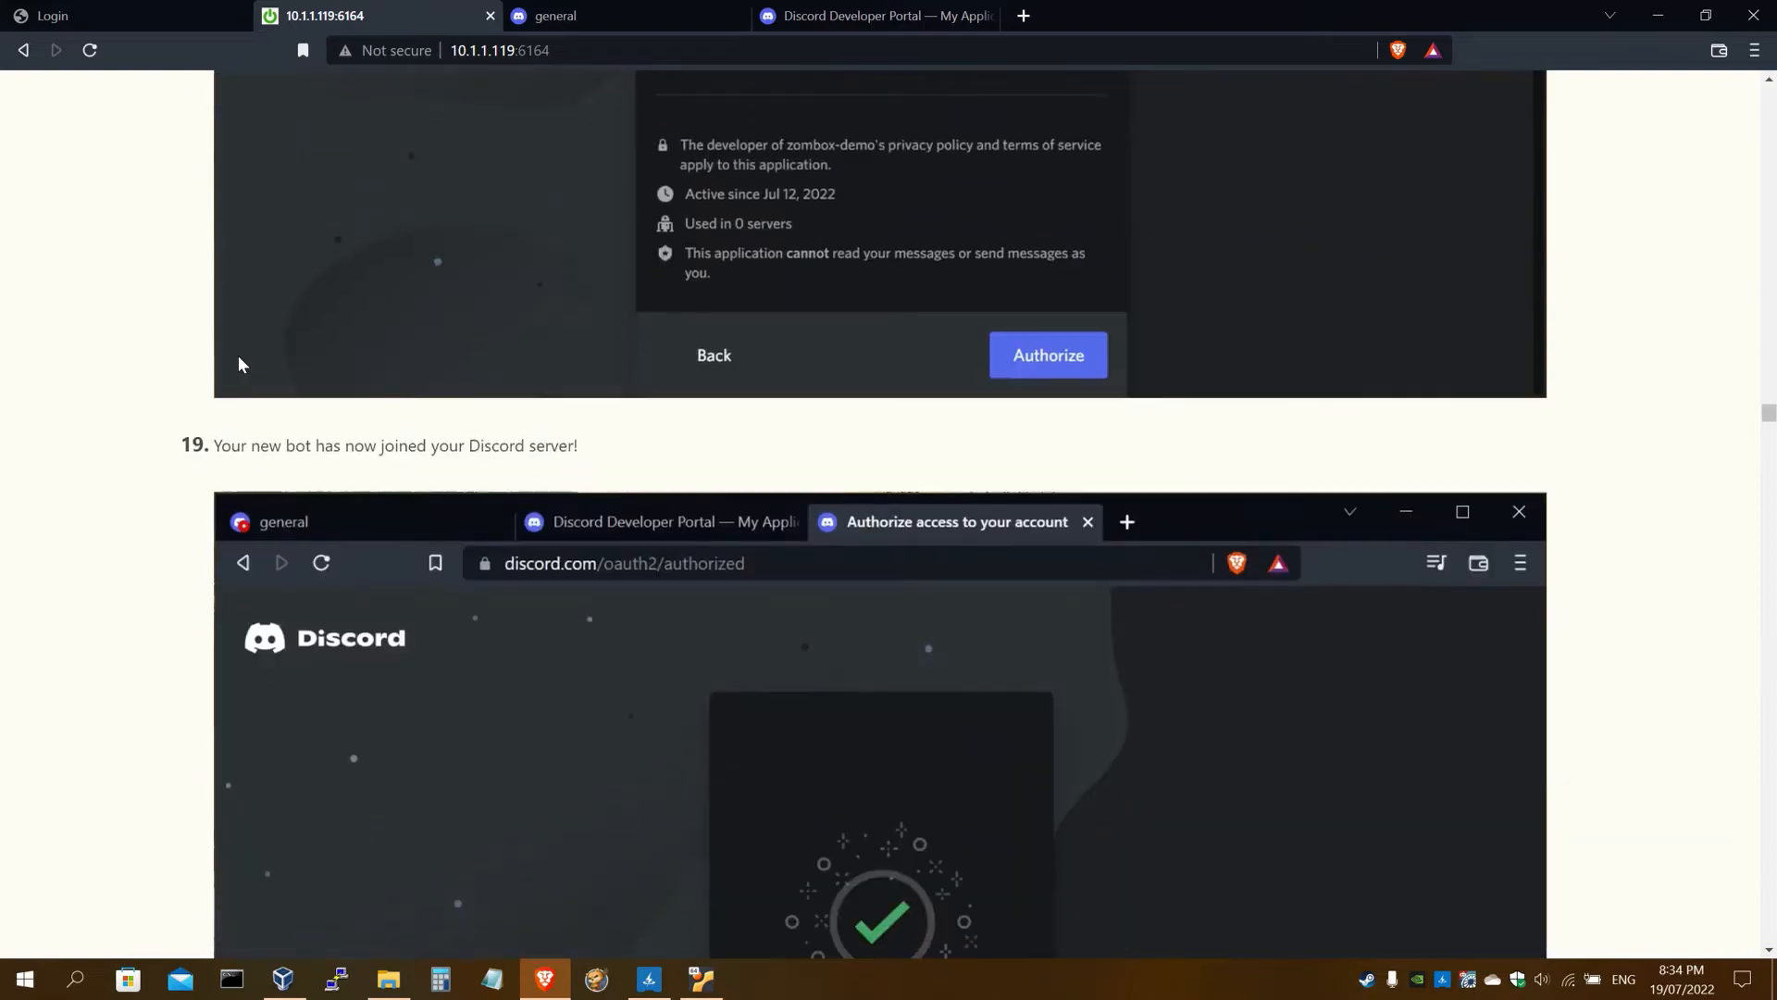
pyautogui.scroll(-10, 239, 359)
pyautogui.scroll(1, 239, 360)
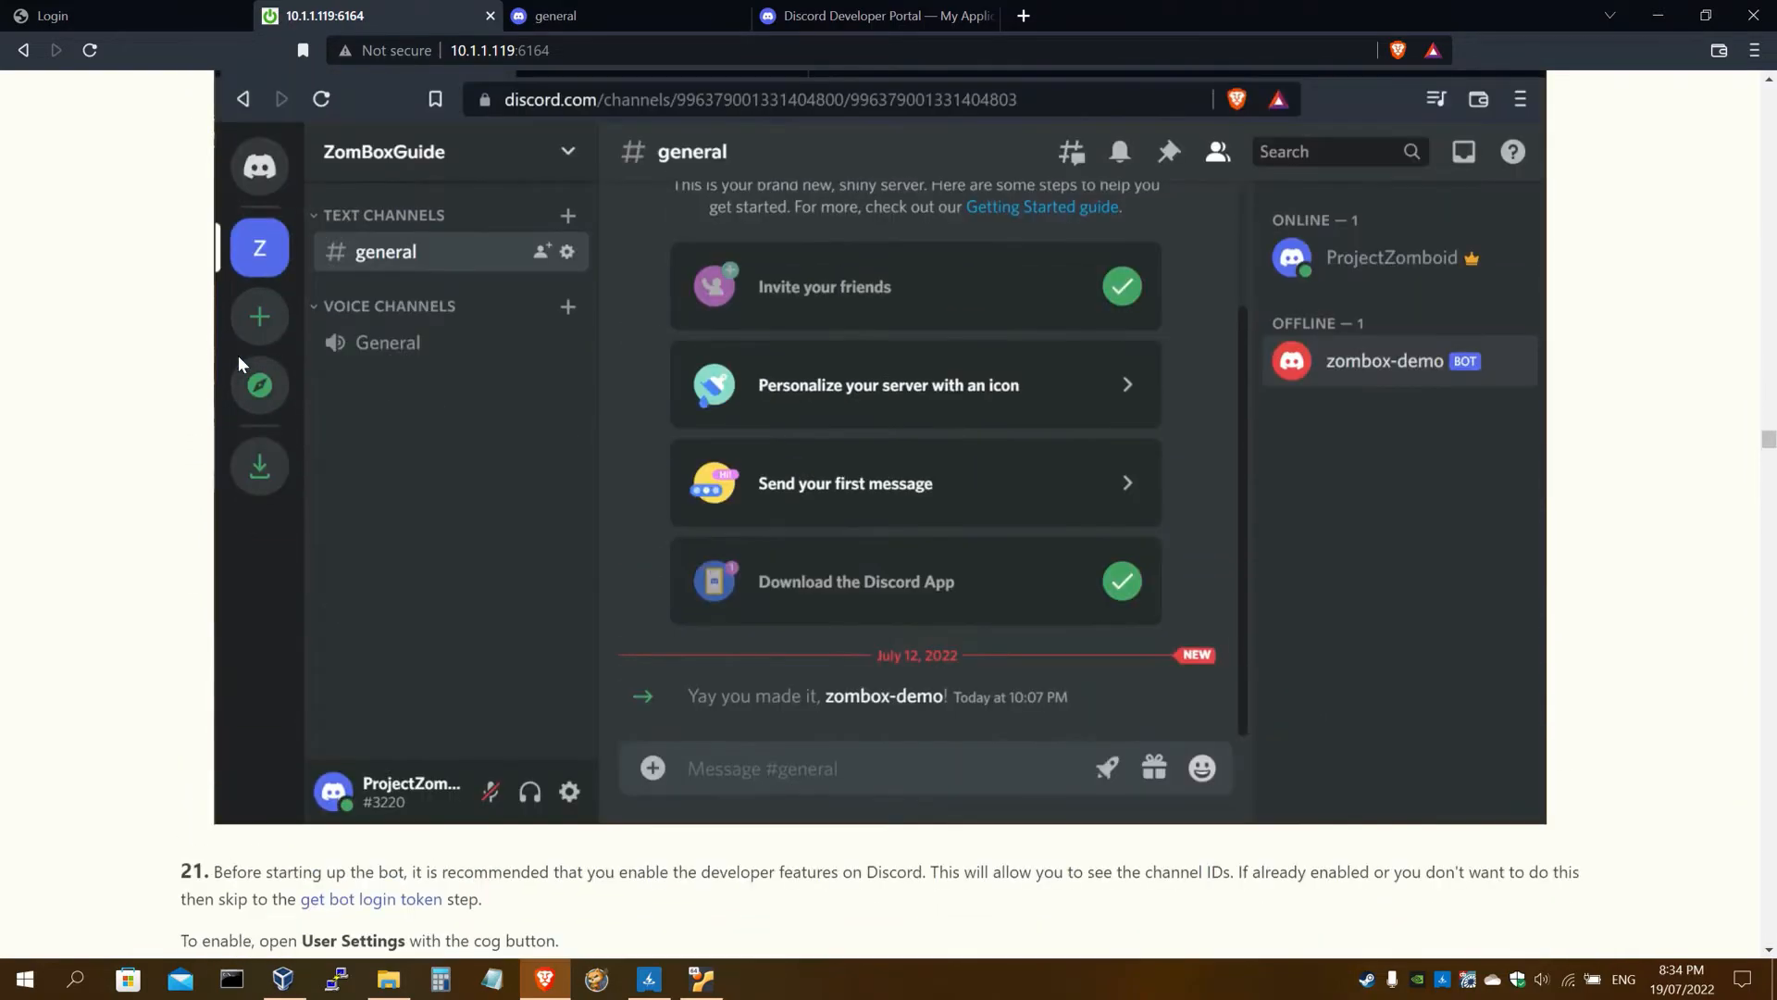
pyautogui.scroll(-6, 238, 359)
pyautogui.scroll(-5, 237, 355)
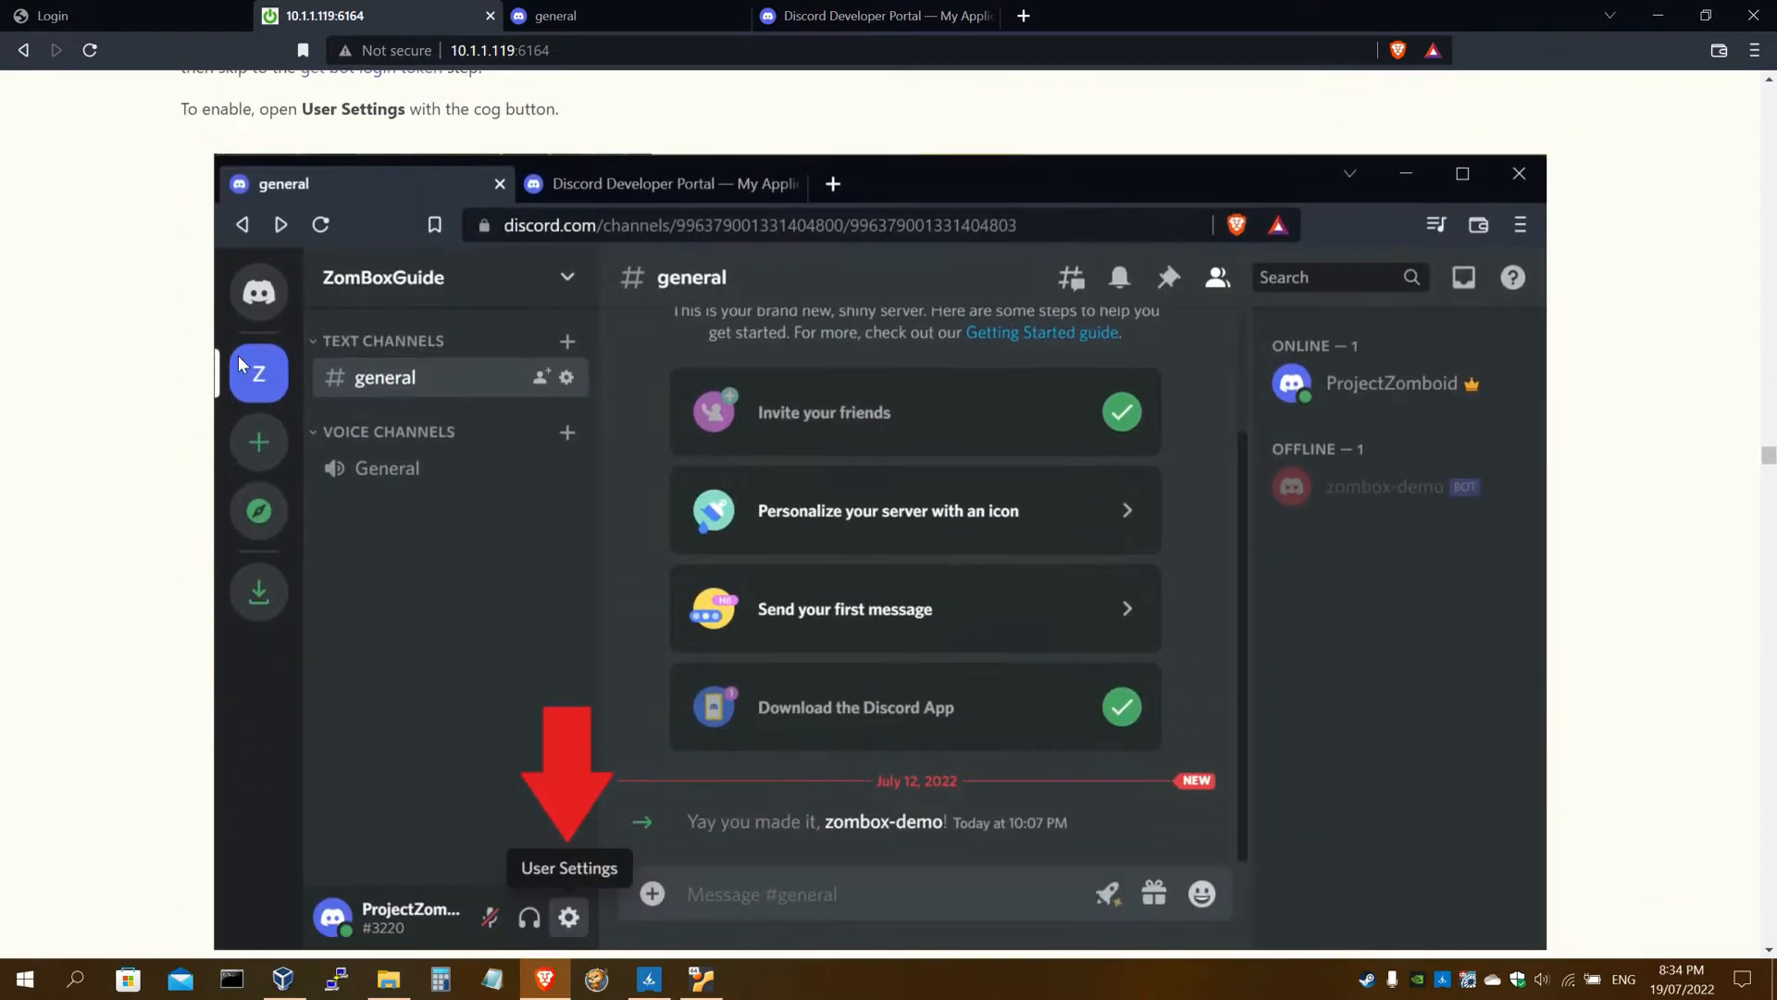
pyautogui.click(603, 19)
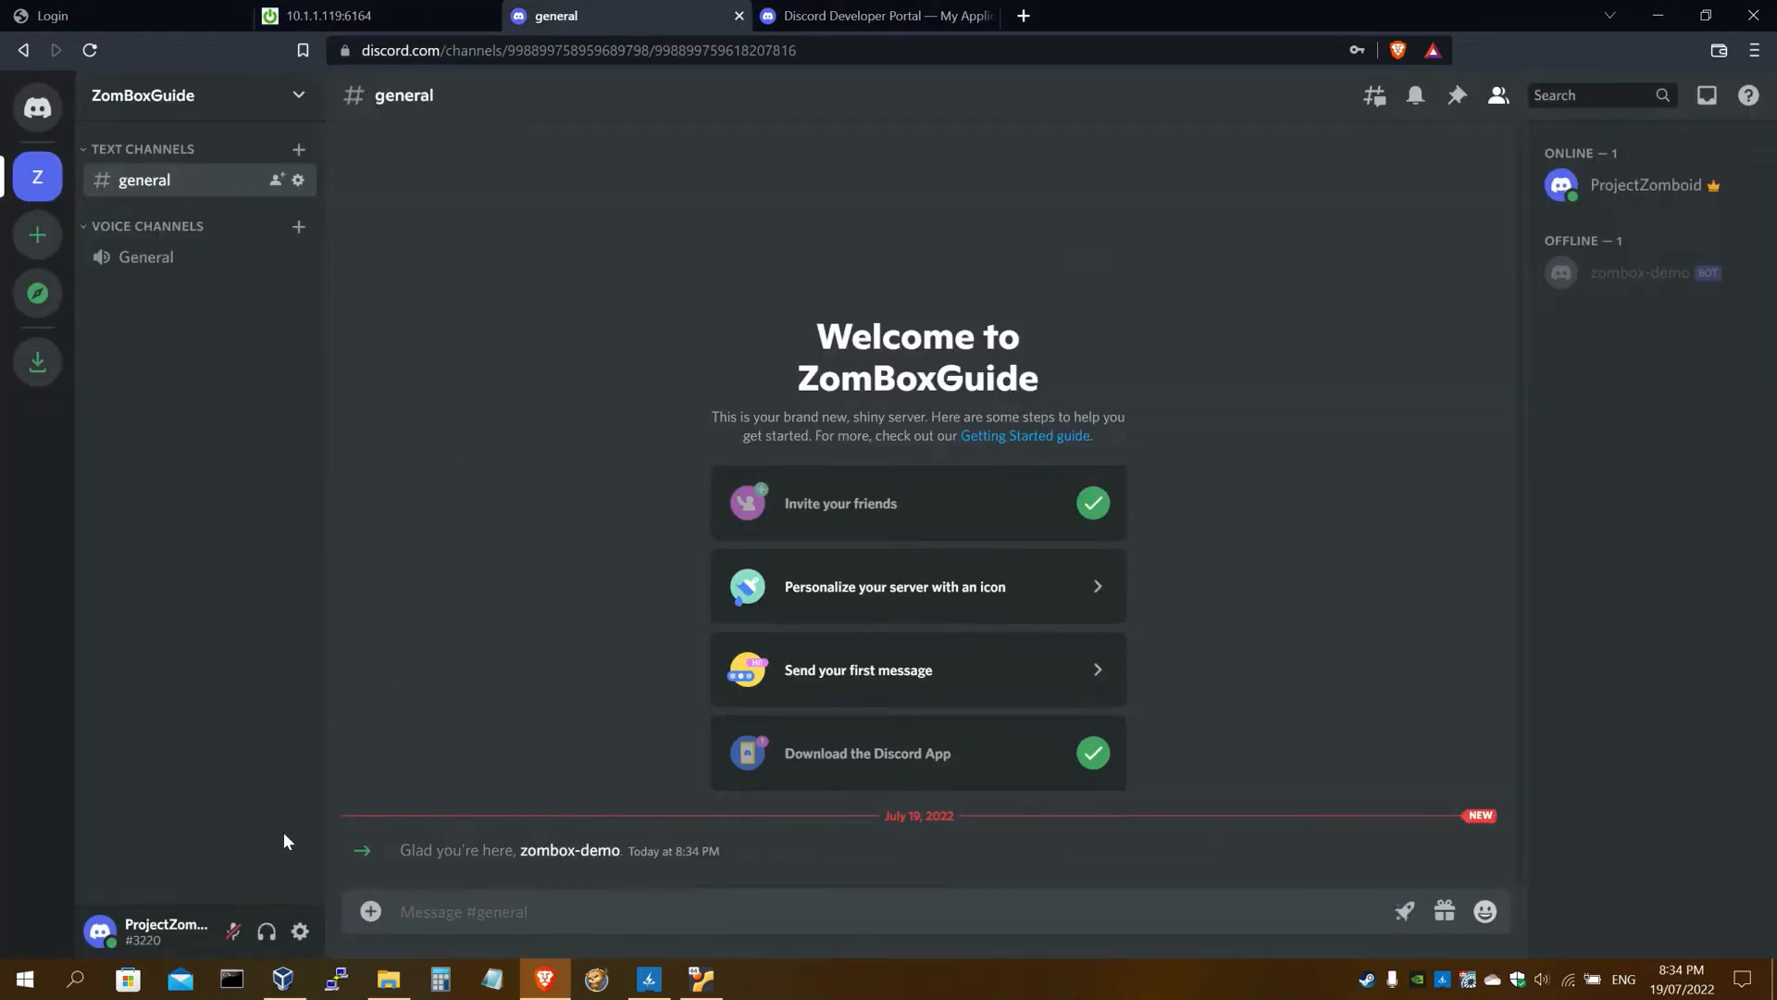
# Turn Developer Mode on under Discord User Settings > Advanced
pyautogui.click(300, 933)
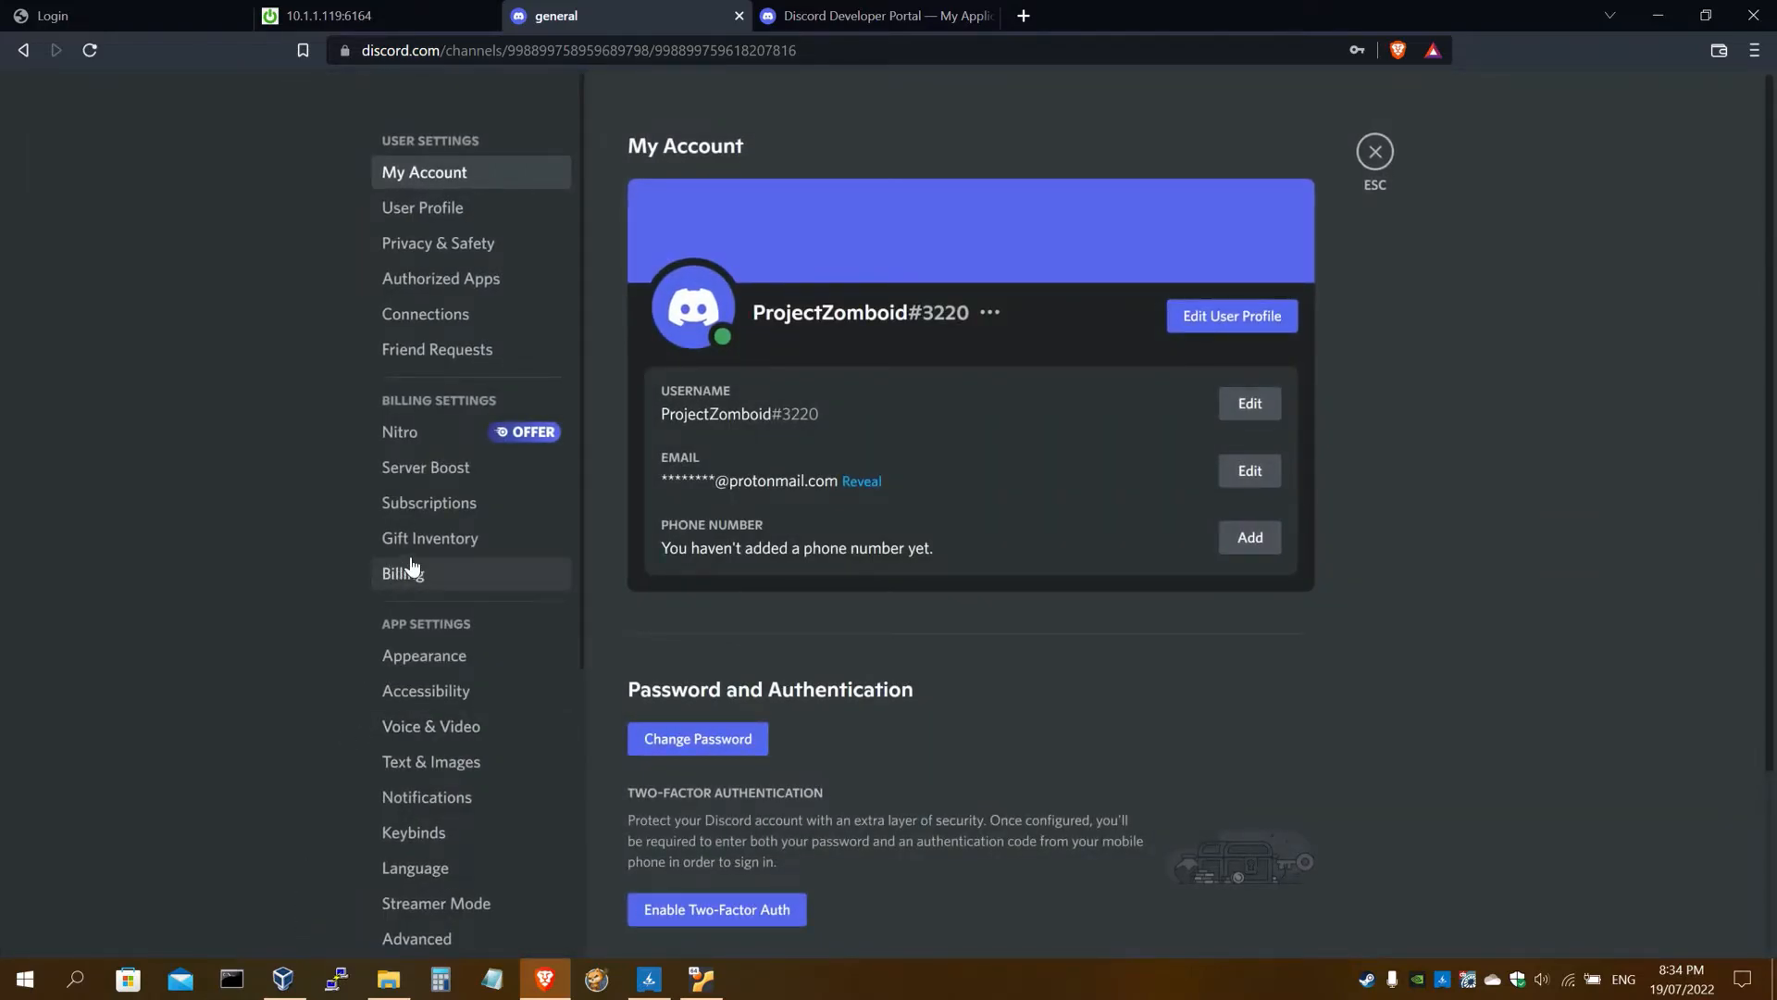
pyautogui.scroll(-3, 414, 565)
pyautogui.scroll(-1, 453, 583)
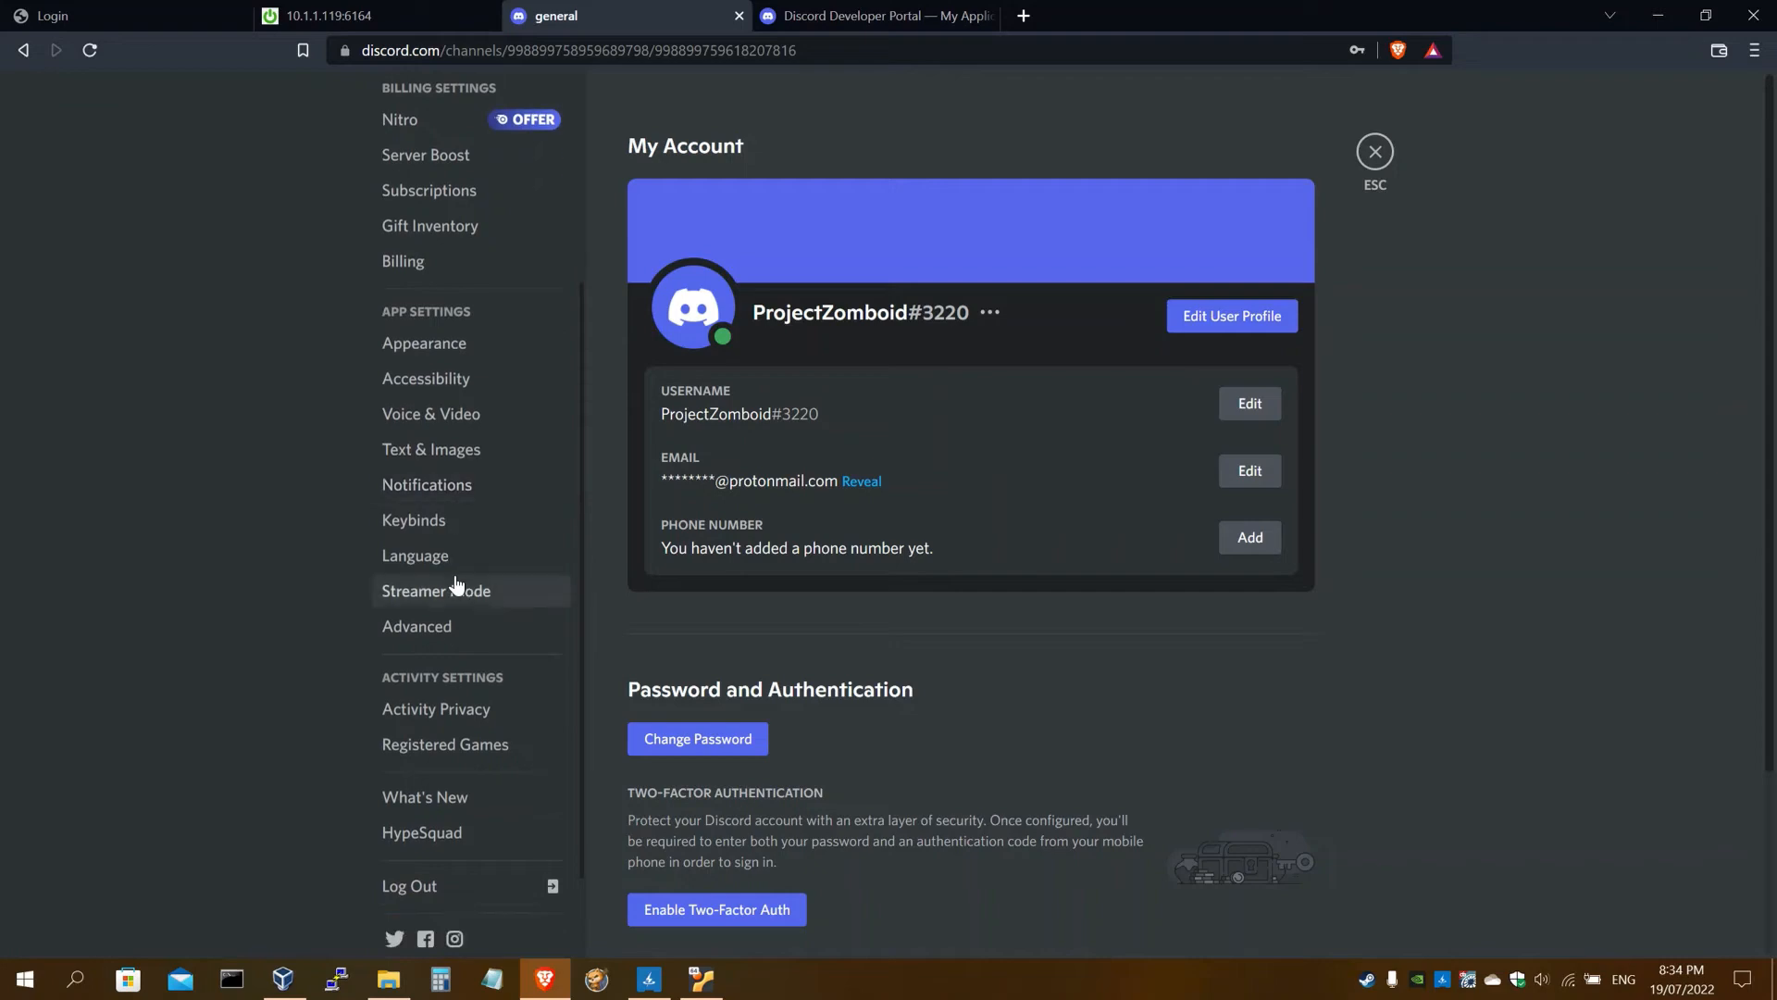
pyautogui.click(435, 18)
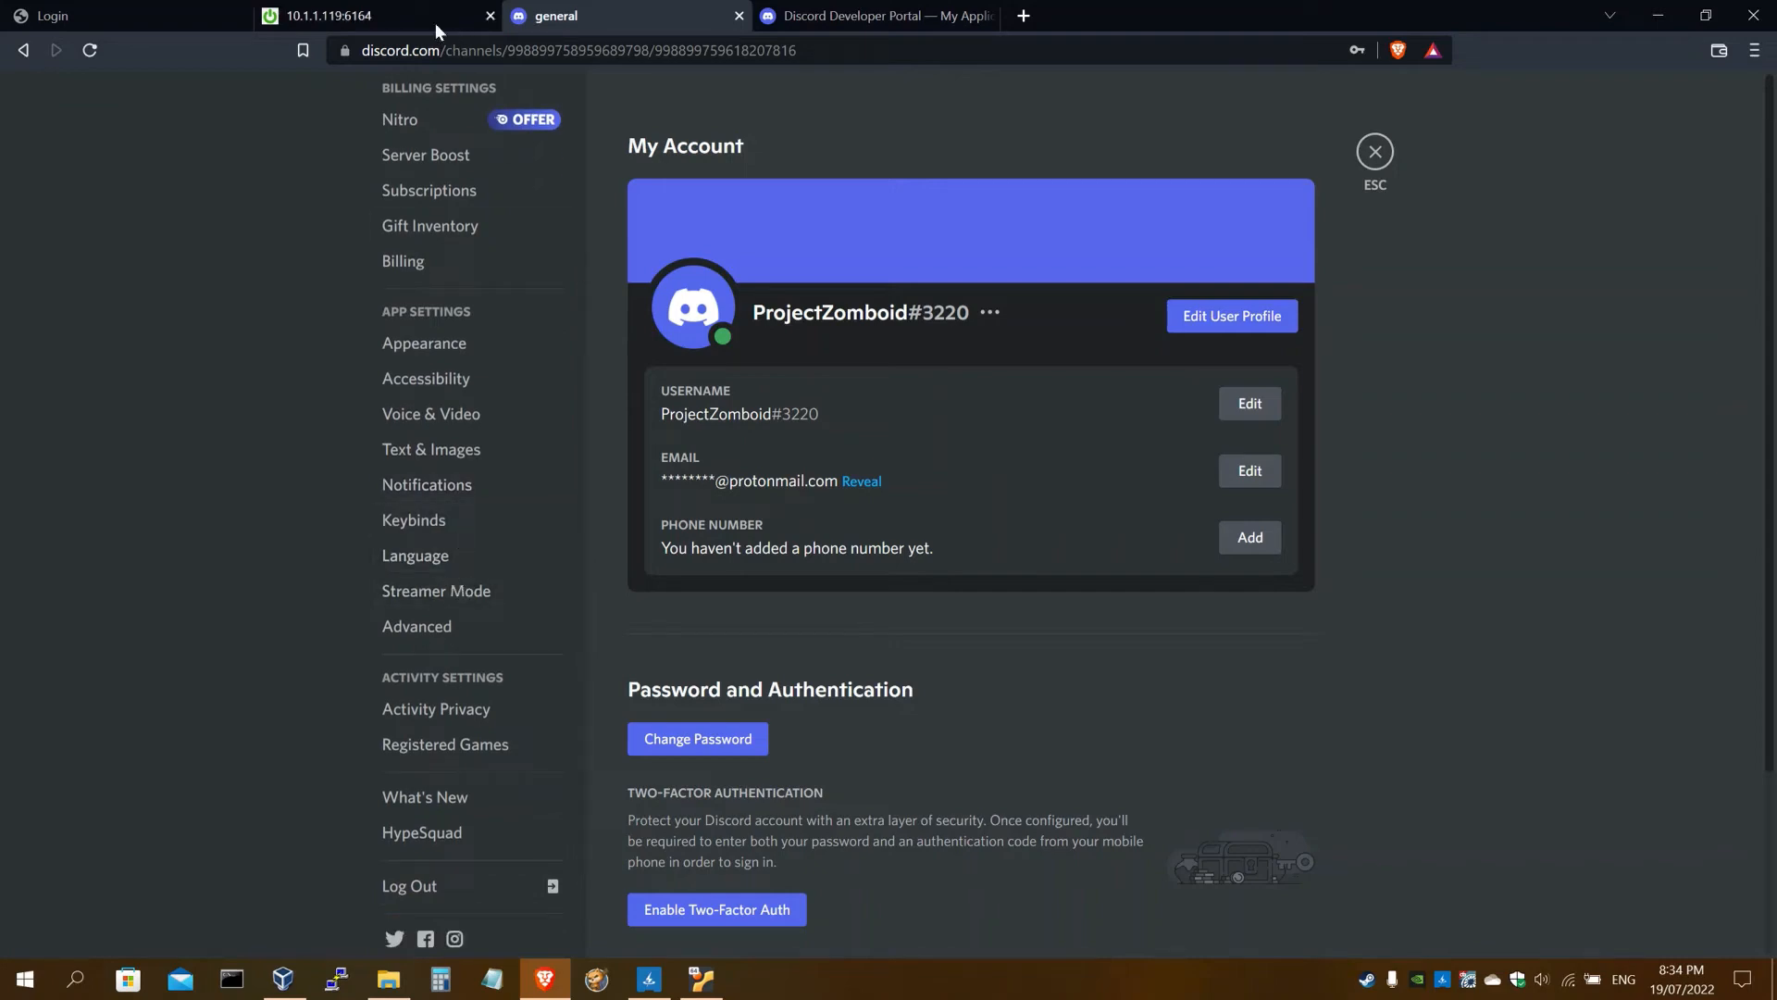
pyautogui.scroll(-10, 366, 437)
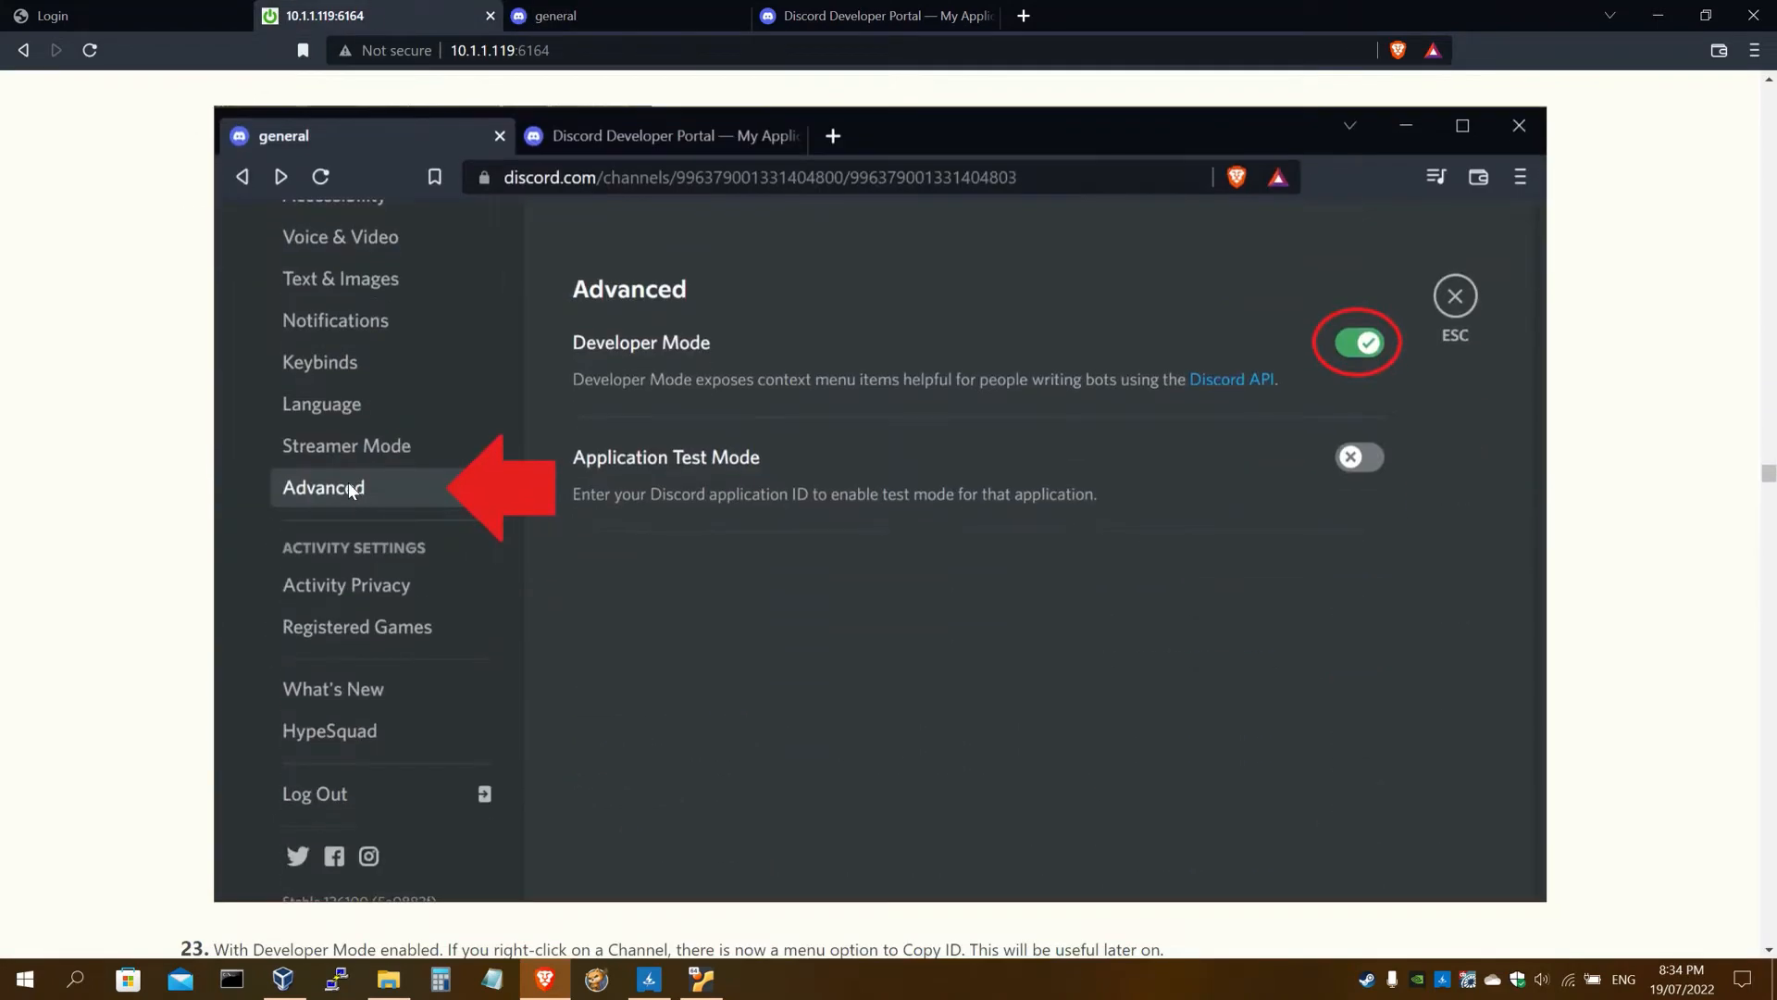
pyautogui.click(648, 15)
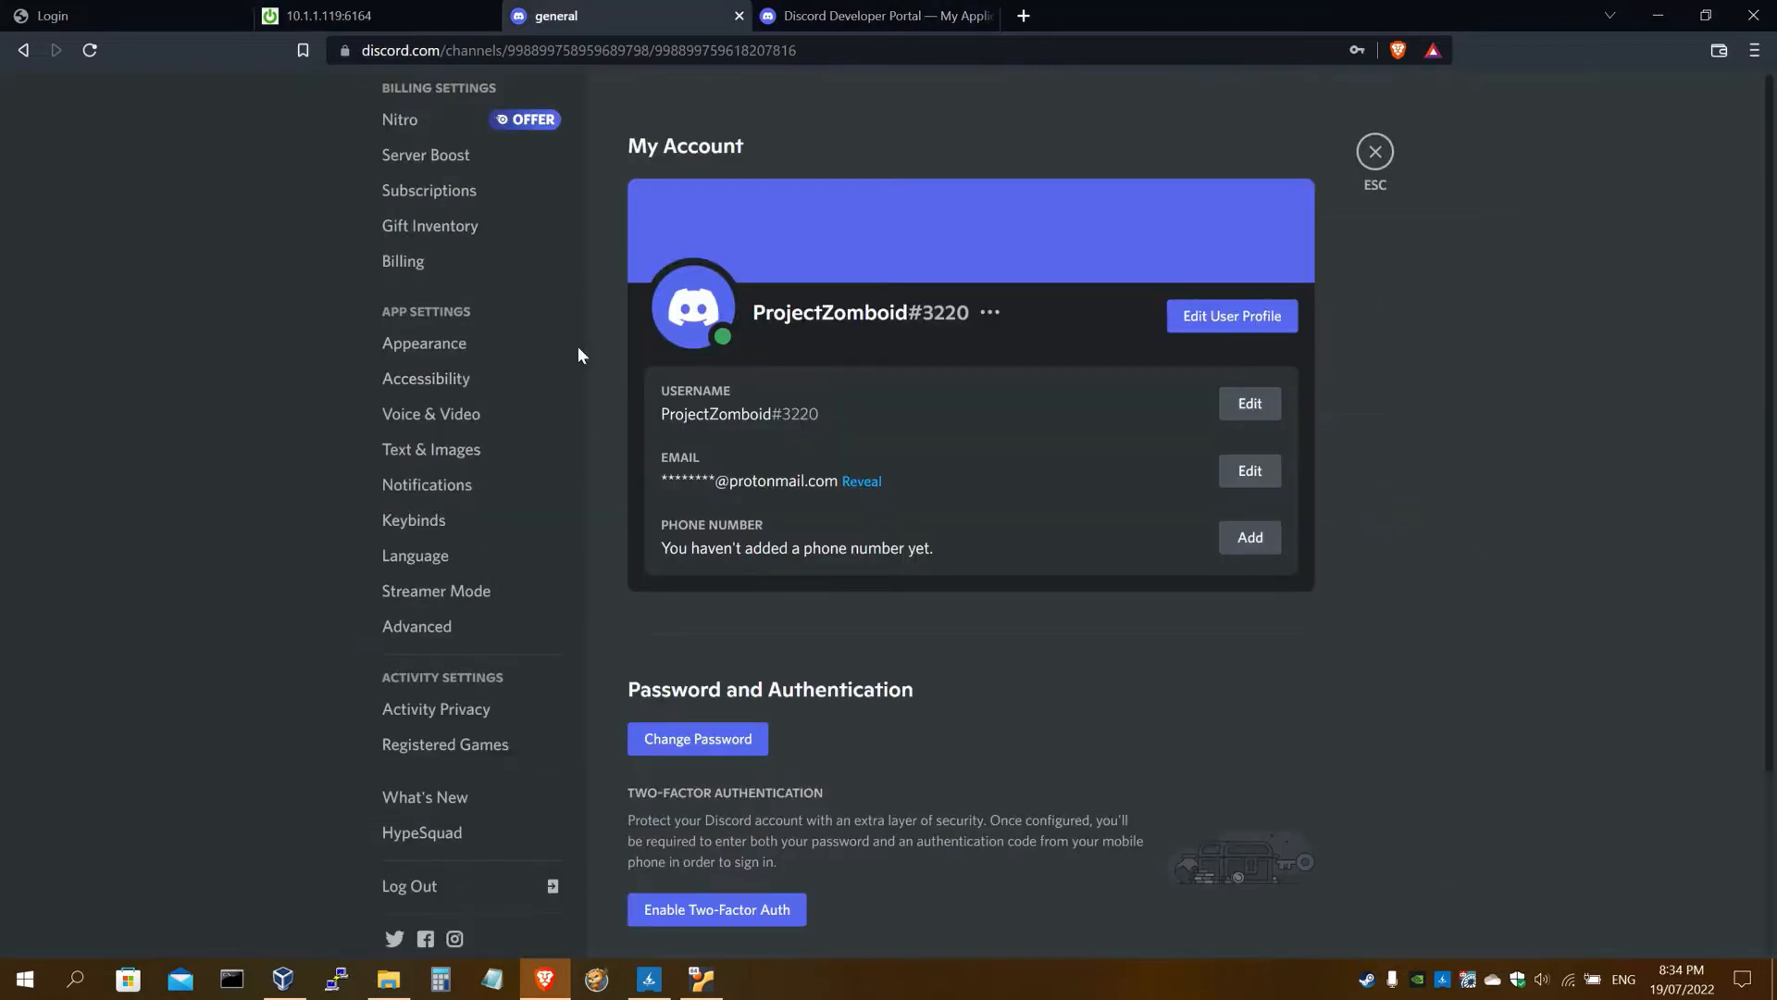
pyautogui.click(449, 629)
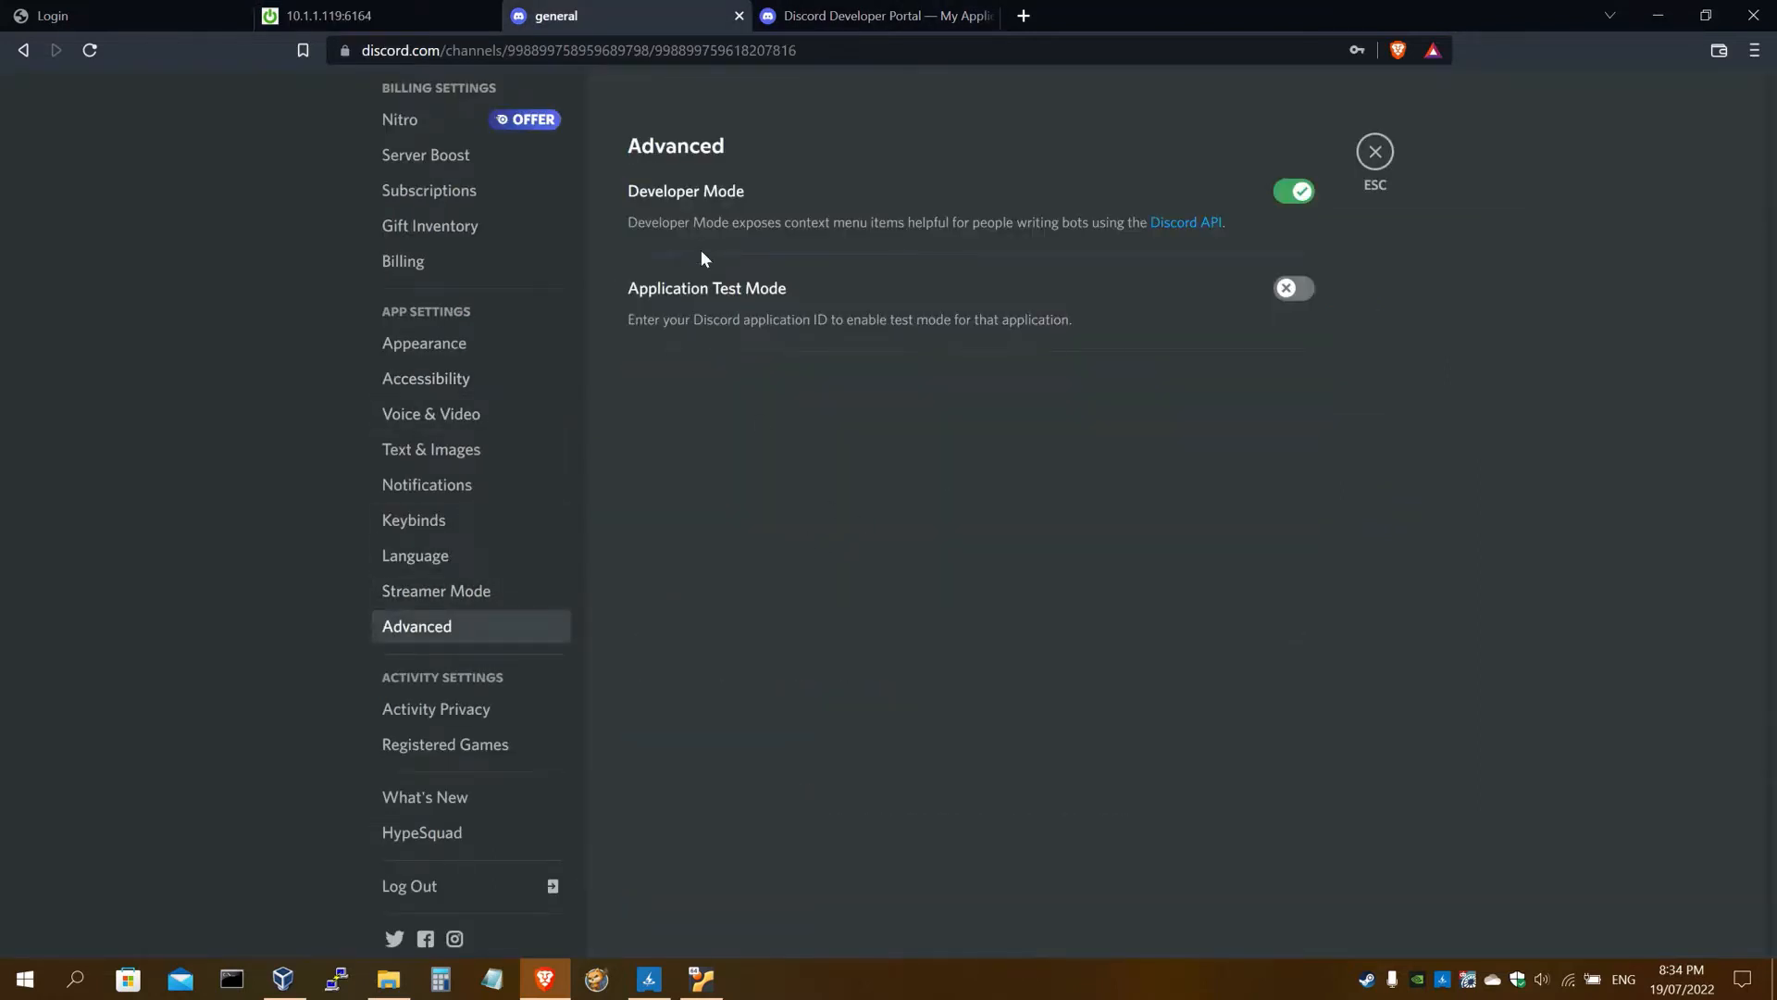
pyautogui.click(1294, 194)
pyautogui.click(1296, 193)
# Close settings and copy the server owner's user ID from the member list
pyautogui.click(1377, 153)
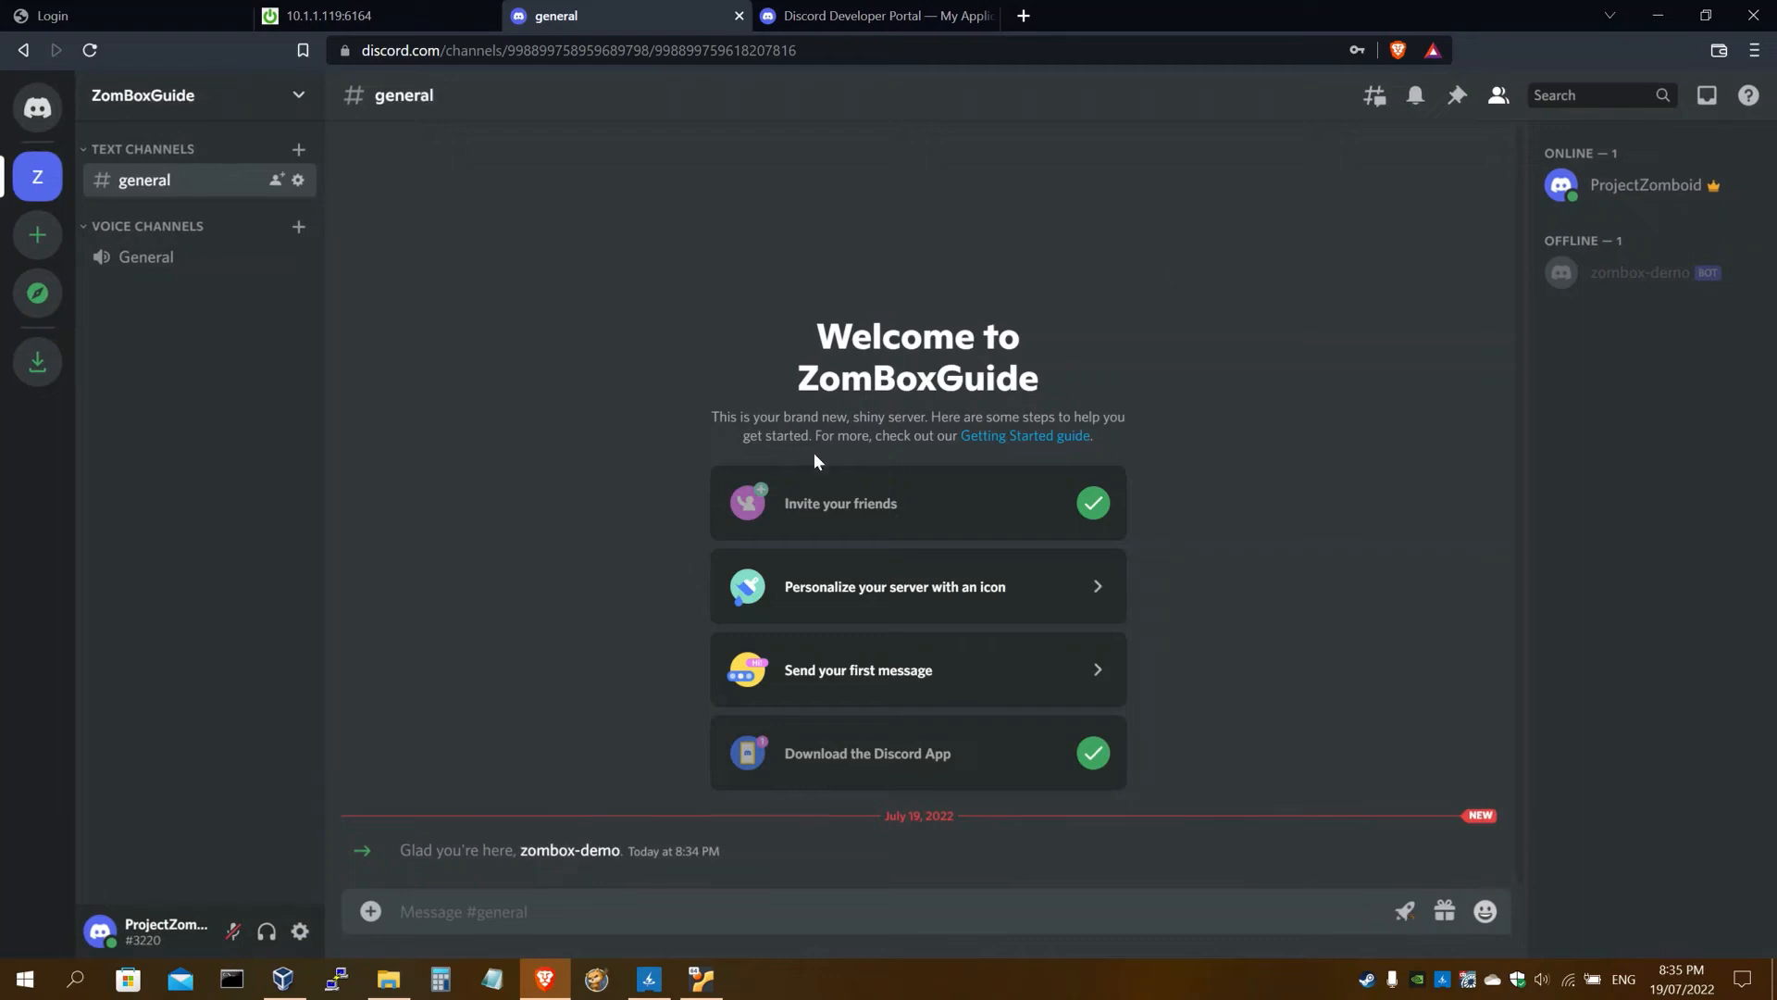
pyautogui.rightClick(159, 181)
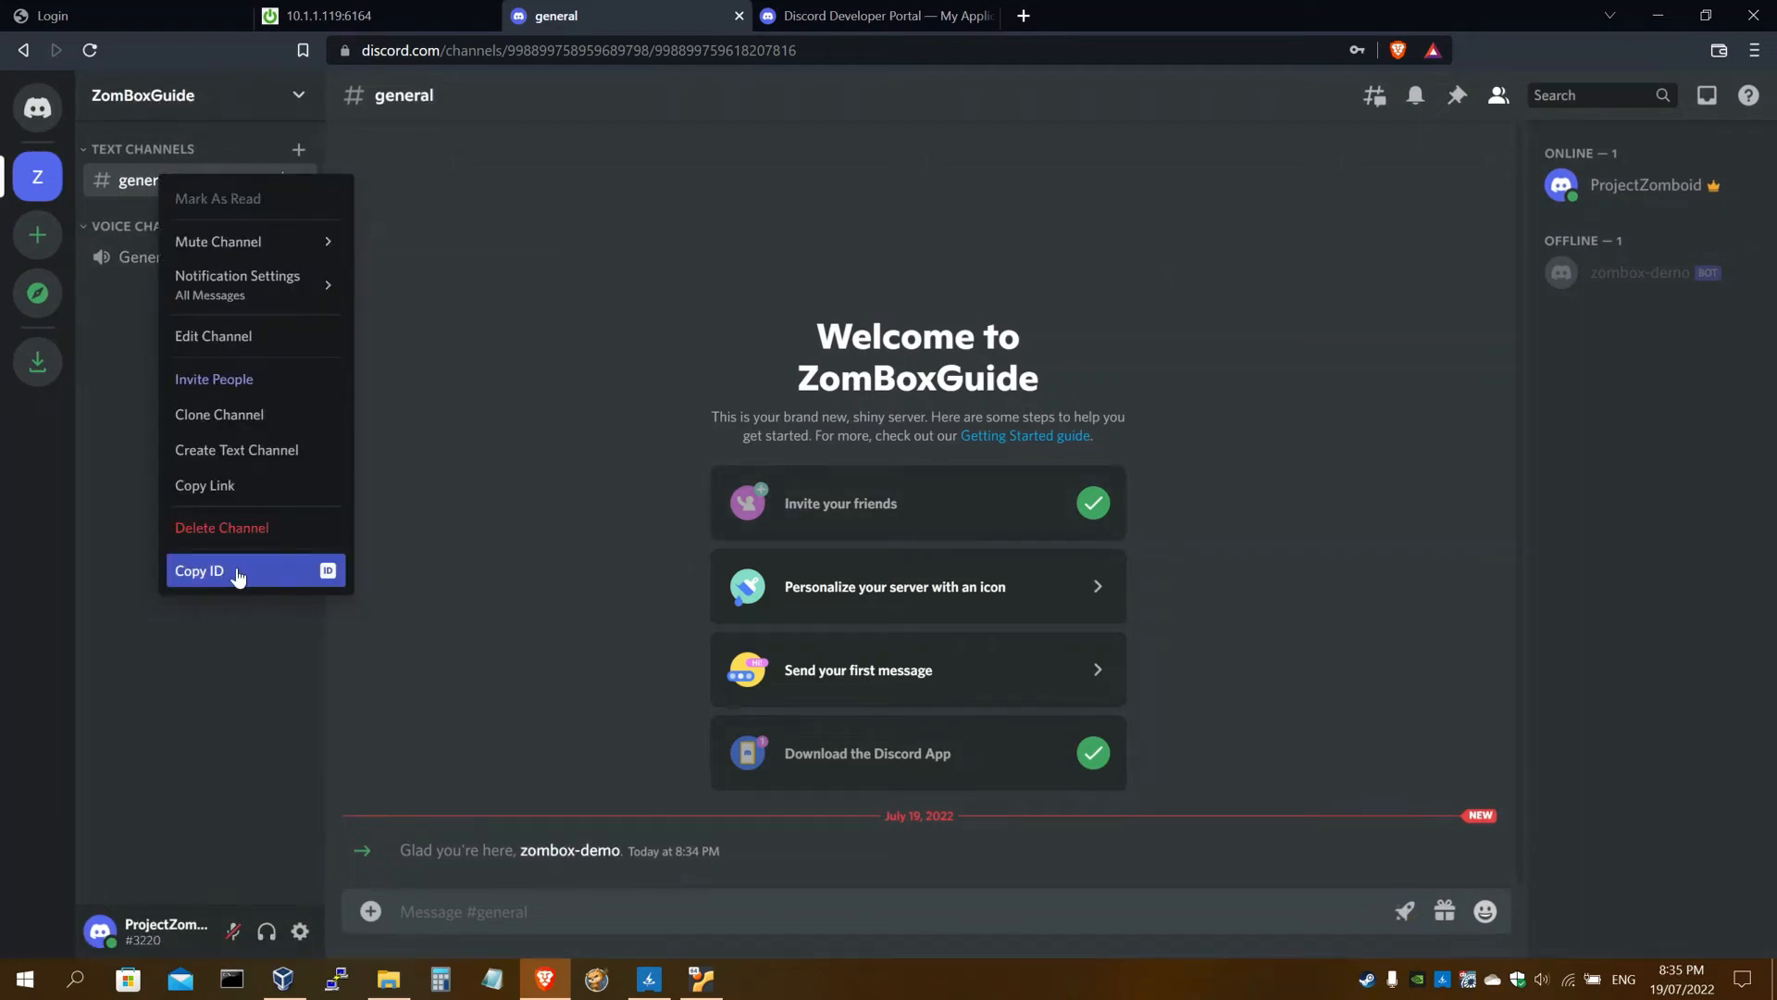
pyautogui.rightClick(1634, 197)
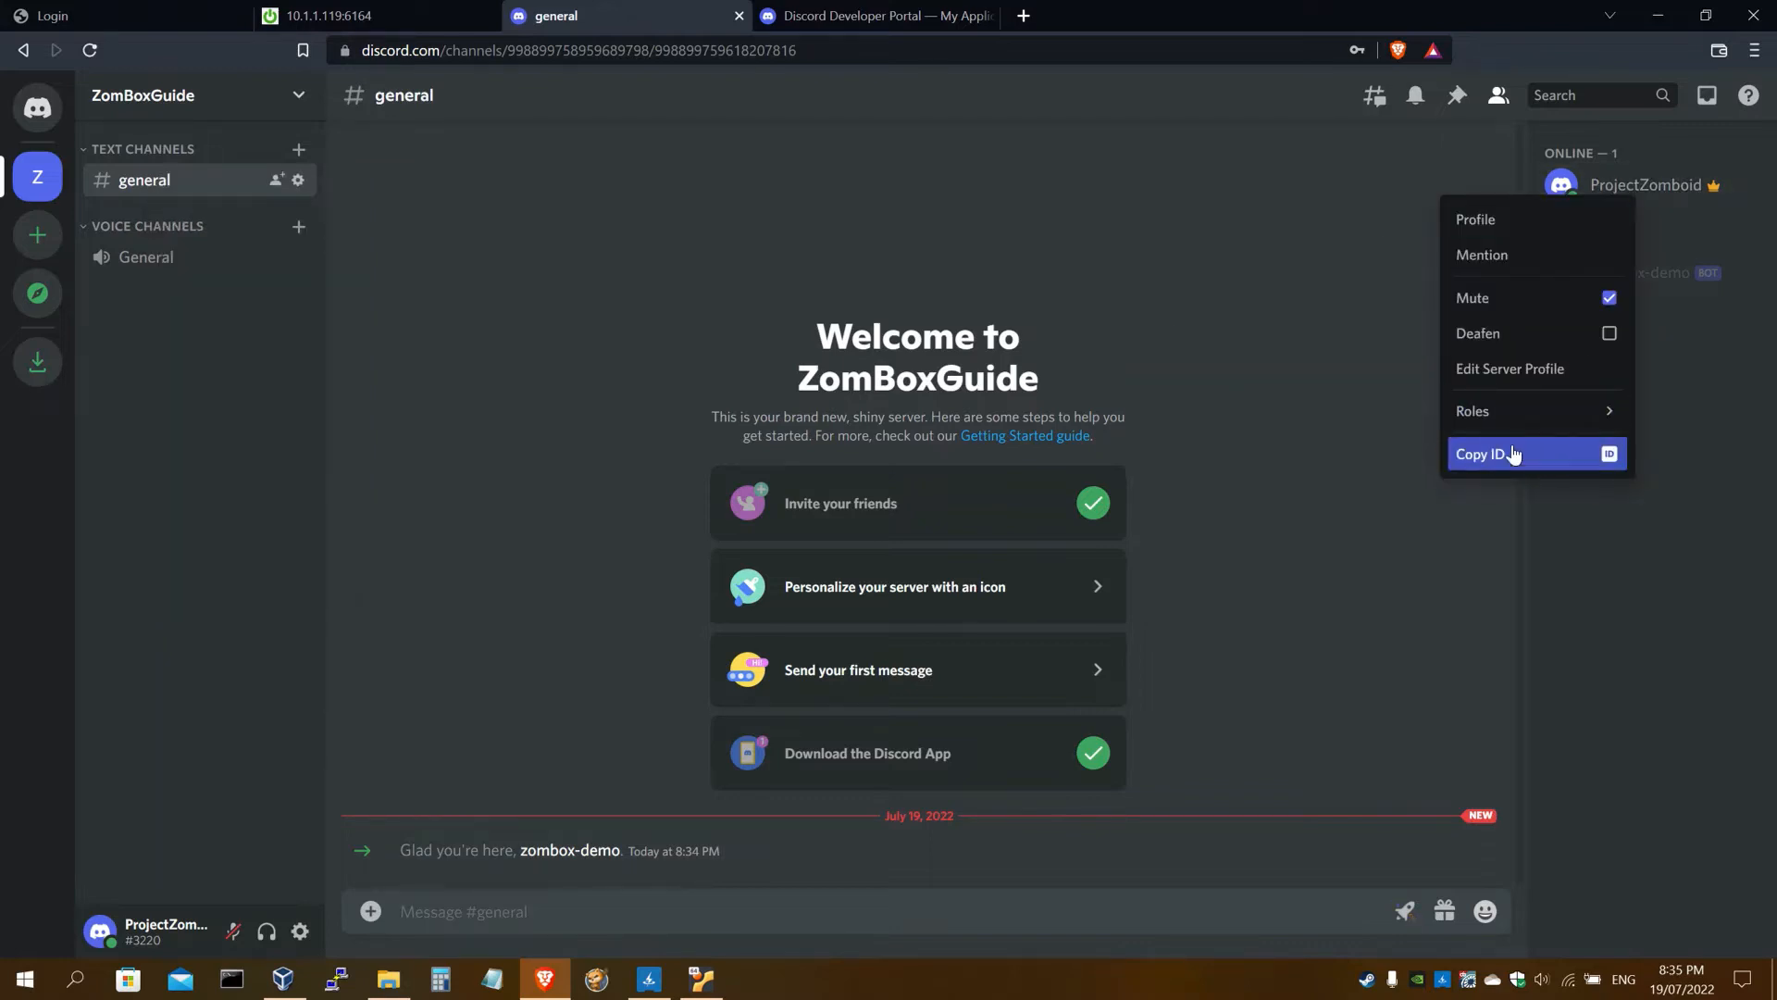
pyautogui.click(1543, 457)
# Scroll the setup guide to step 24 on resetting the bot token
pyautogui.click(378, 19)
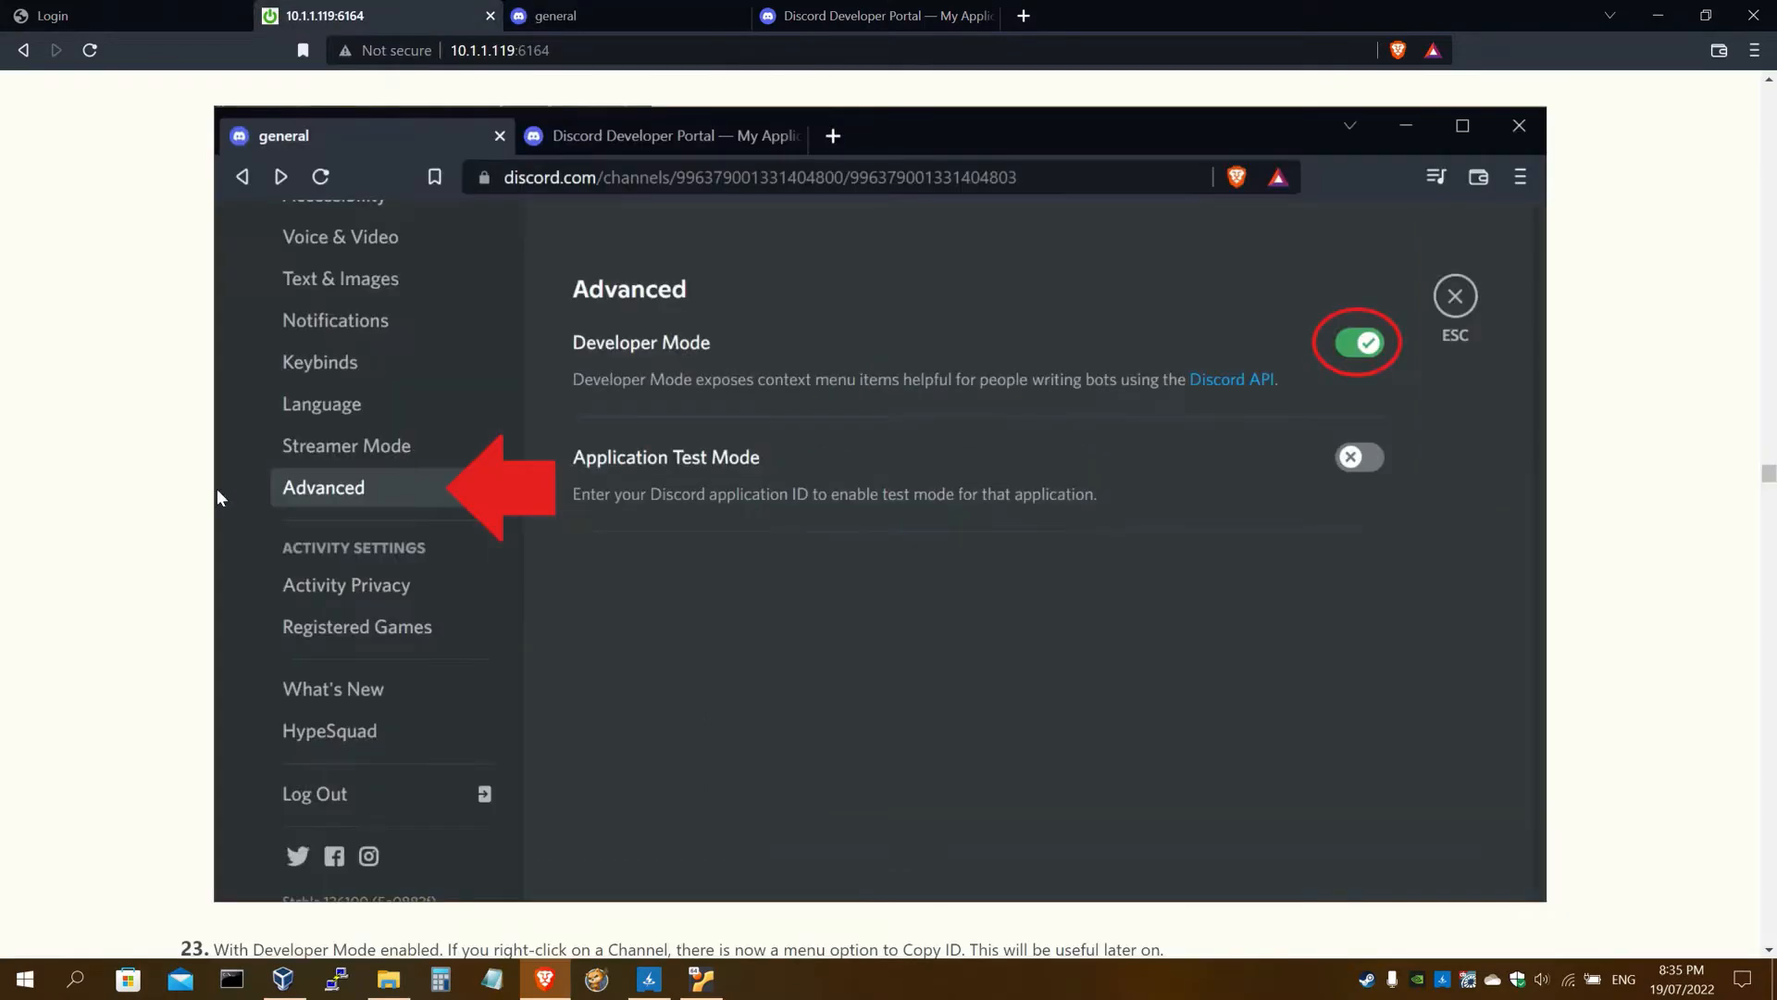
pyautogui.scroll(-7, 216, 488)
pyautogui.scroll(-10, 196, 493)
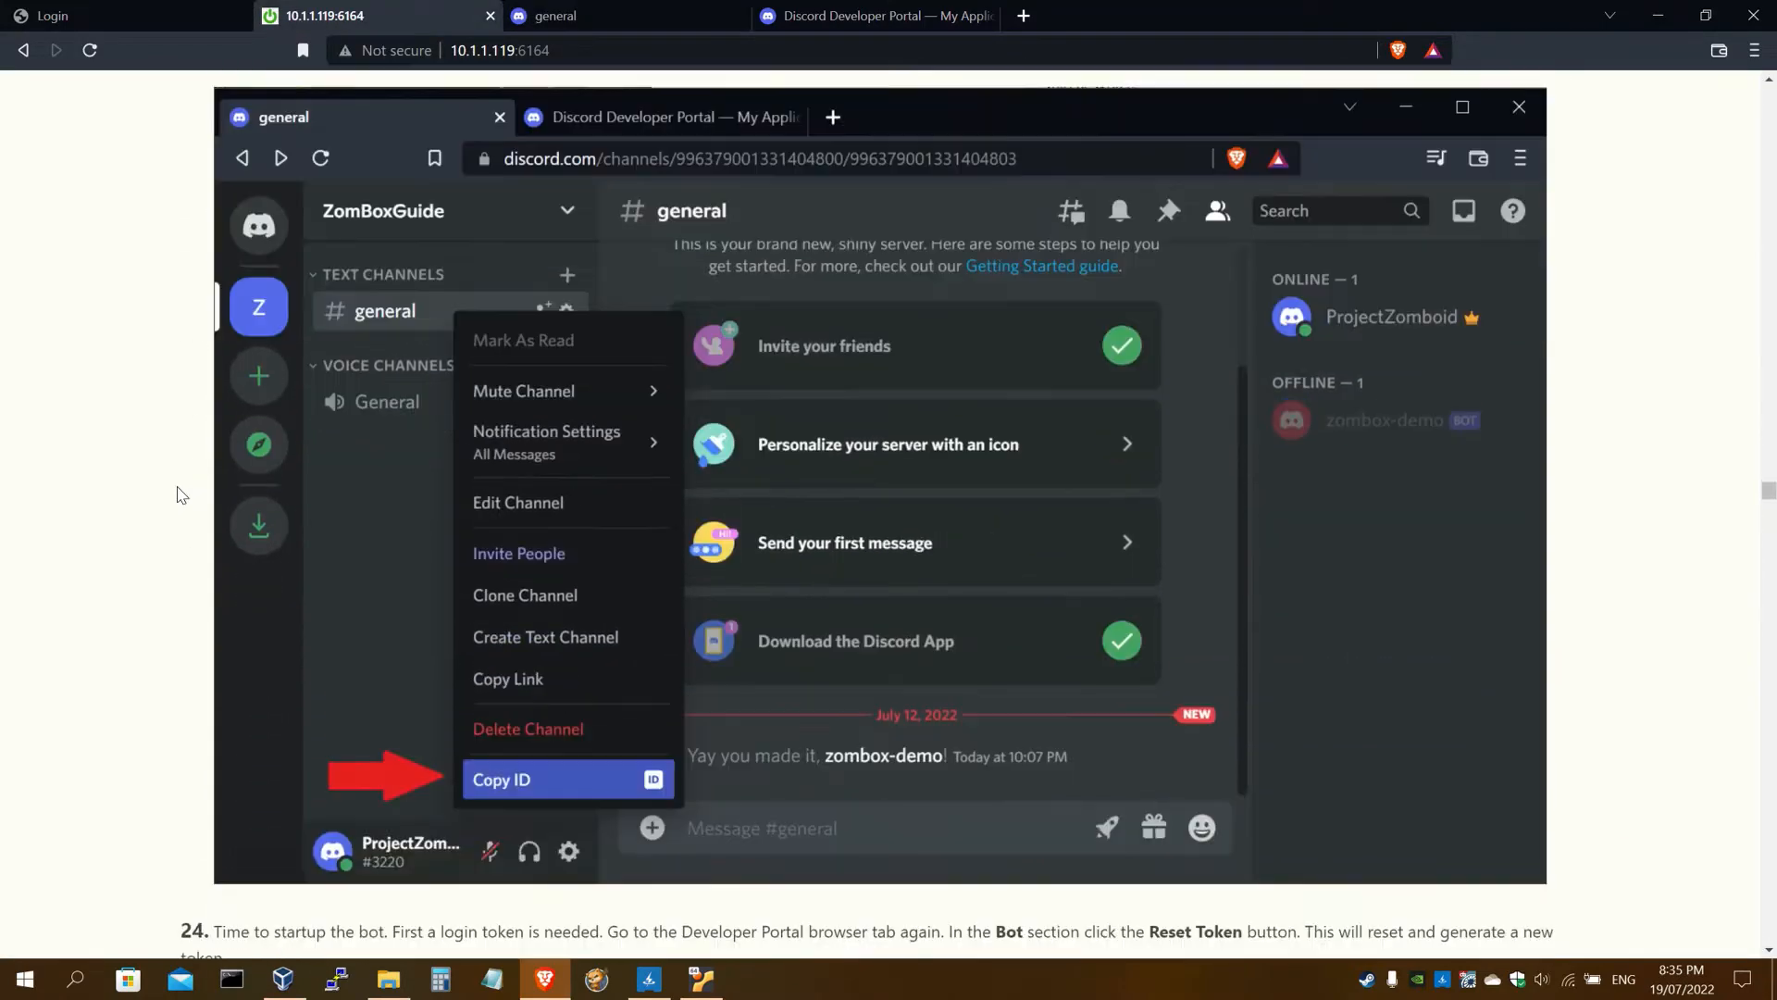
pyautogui.scroll(-3, 157, 474)
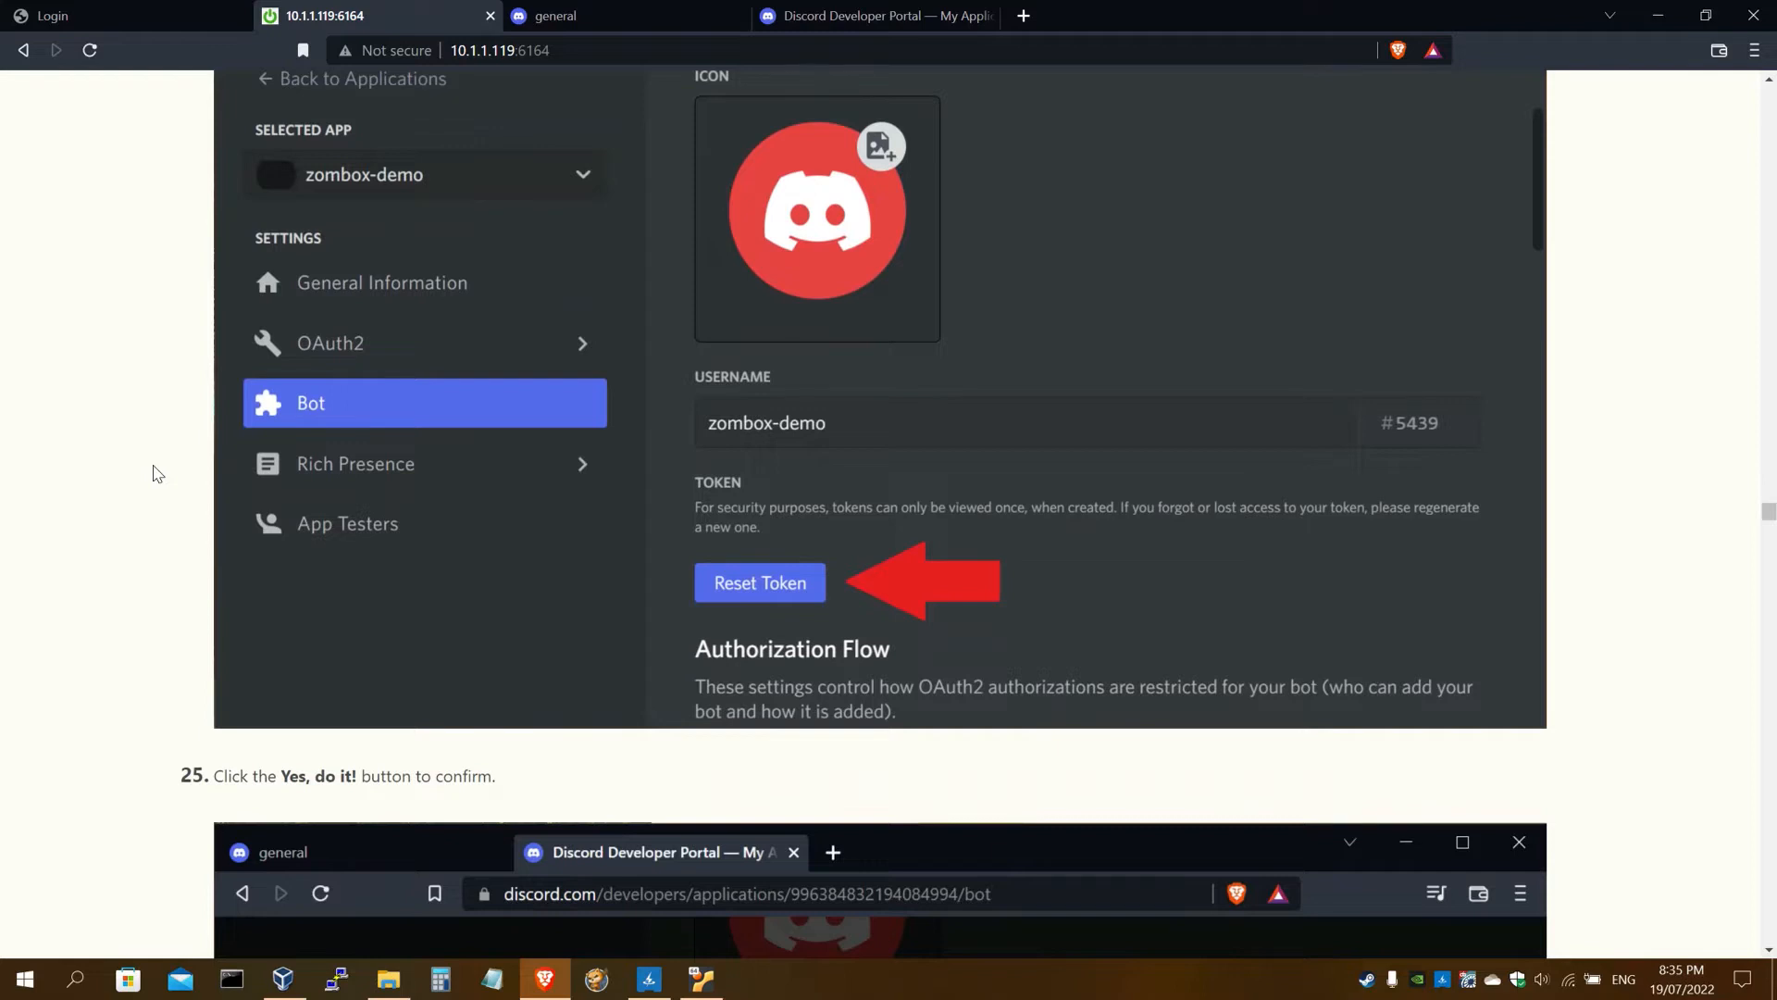
# Reset the zombox-demo bot's token and confirm to reveal a new one
pyautogui.click(844, 25)
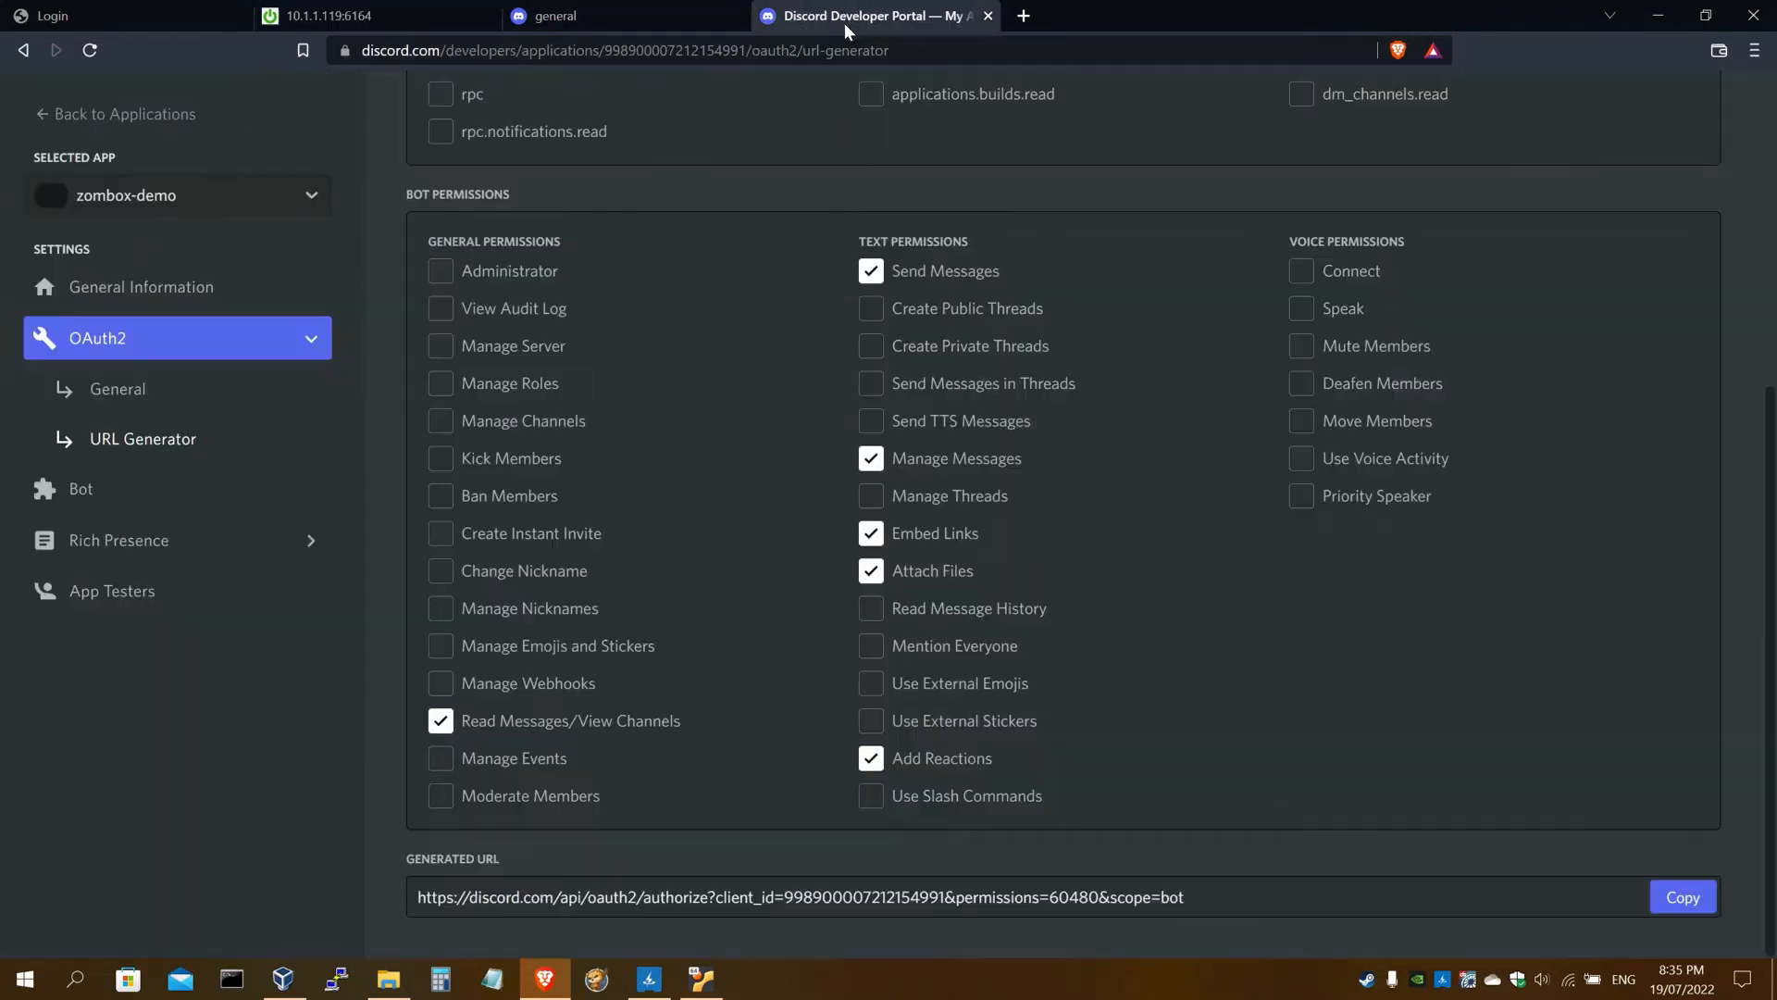
pyautogui.click(129, 488)
pyautogui.scroll(-10, 558, 492)
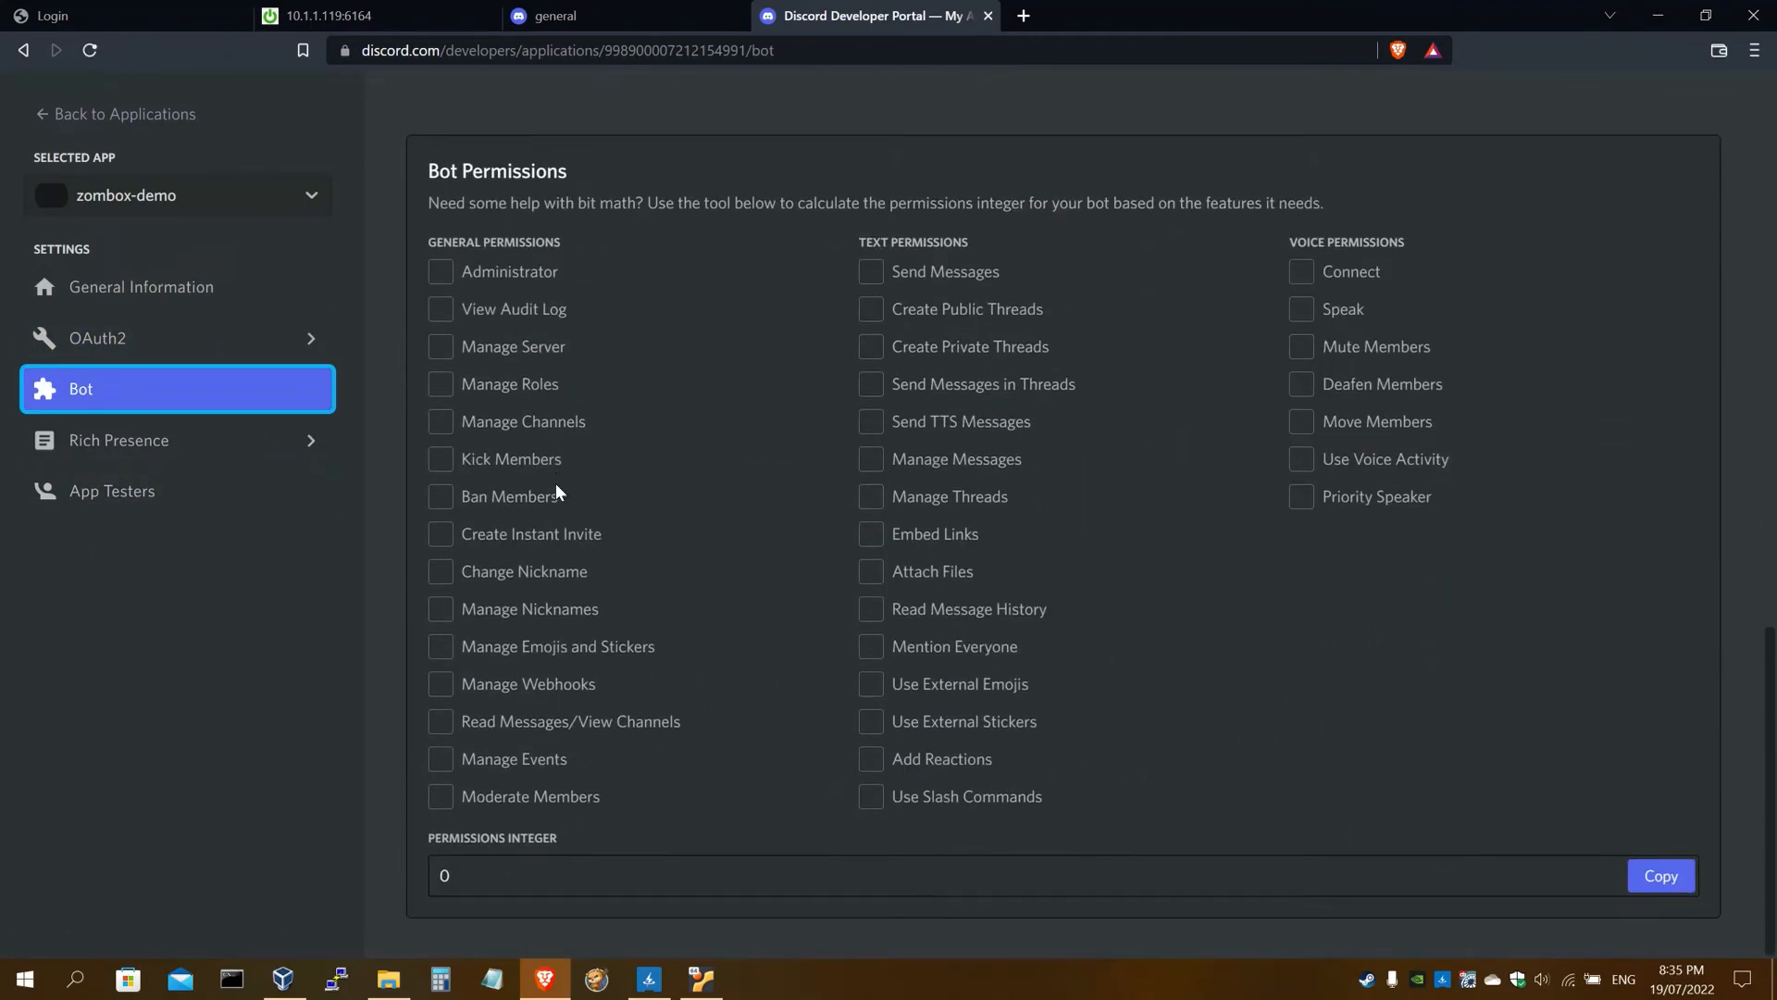
pyautogui.scroll(1, 555, 483)
pyautogui.click(155, 351)
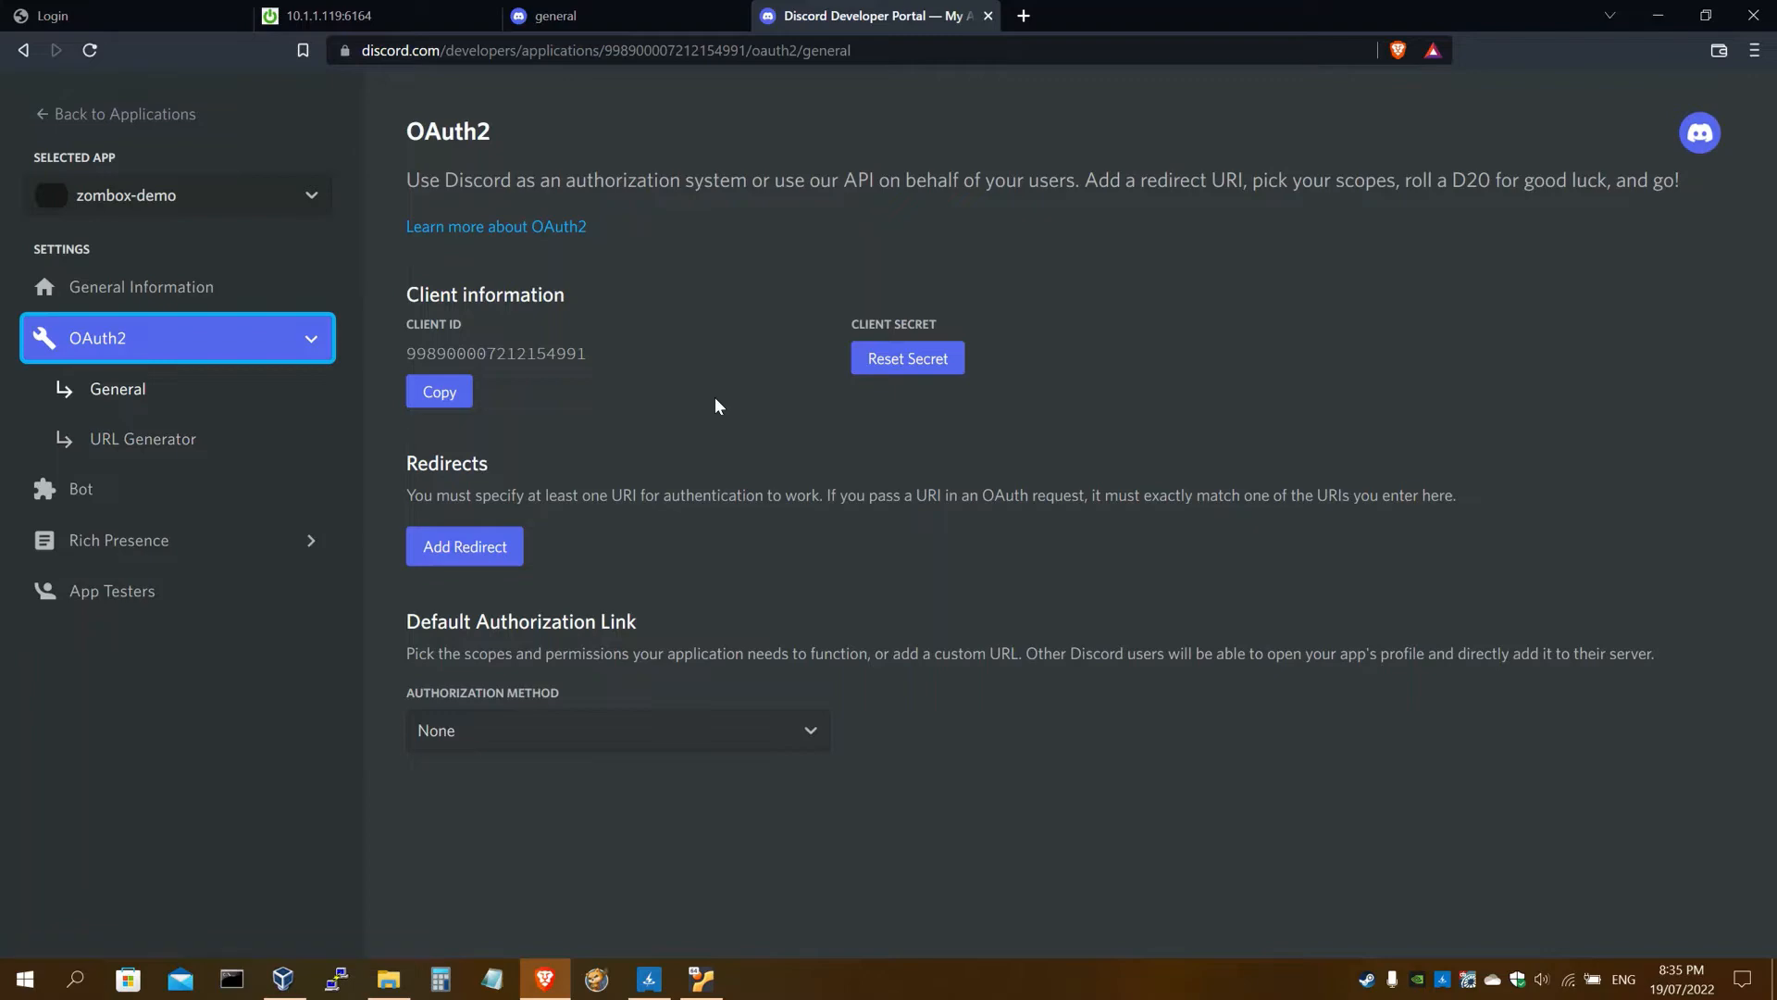
pyautogui.click(352, 16)
pyautogui.scroll(-4, 586, 444)
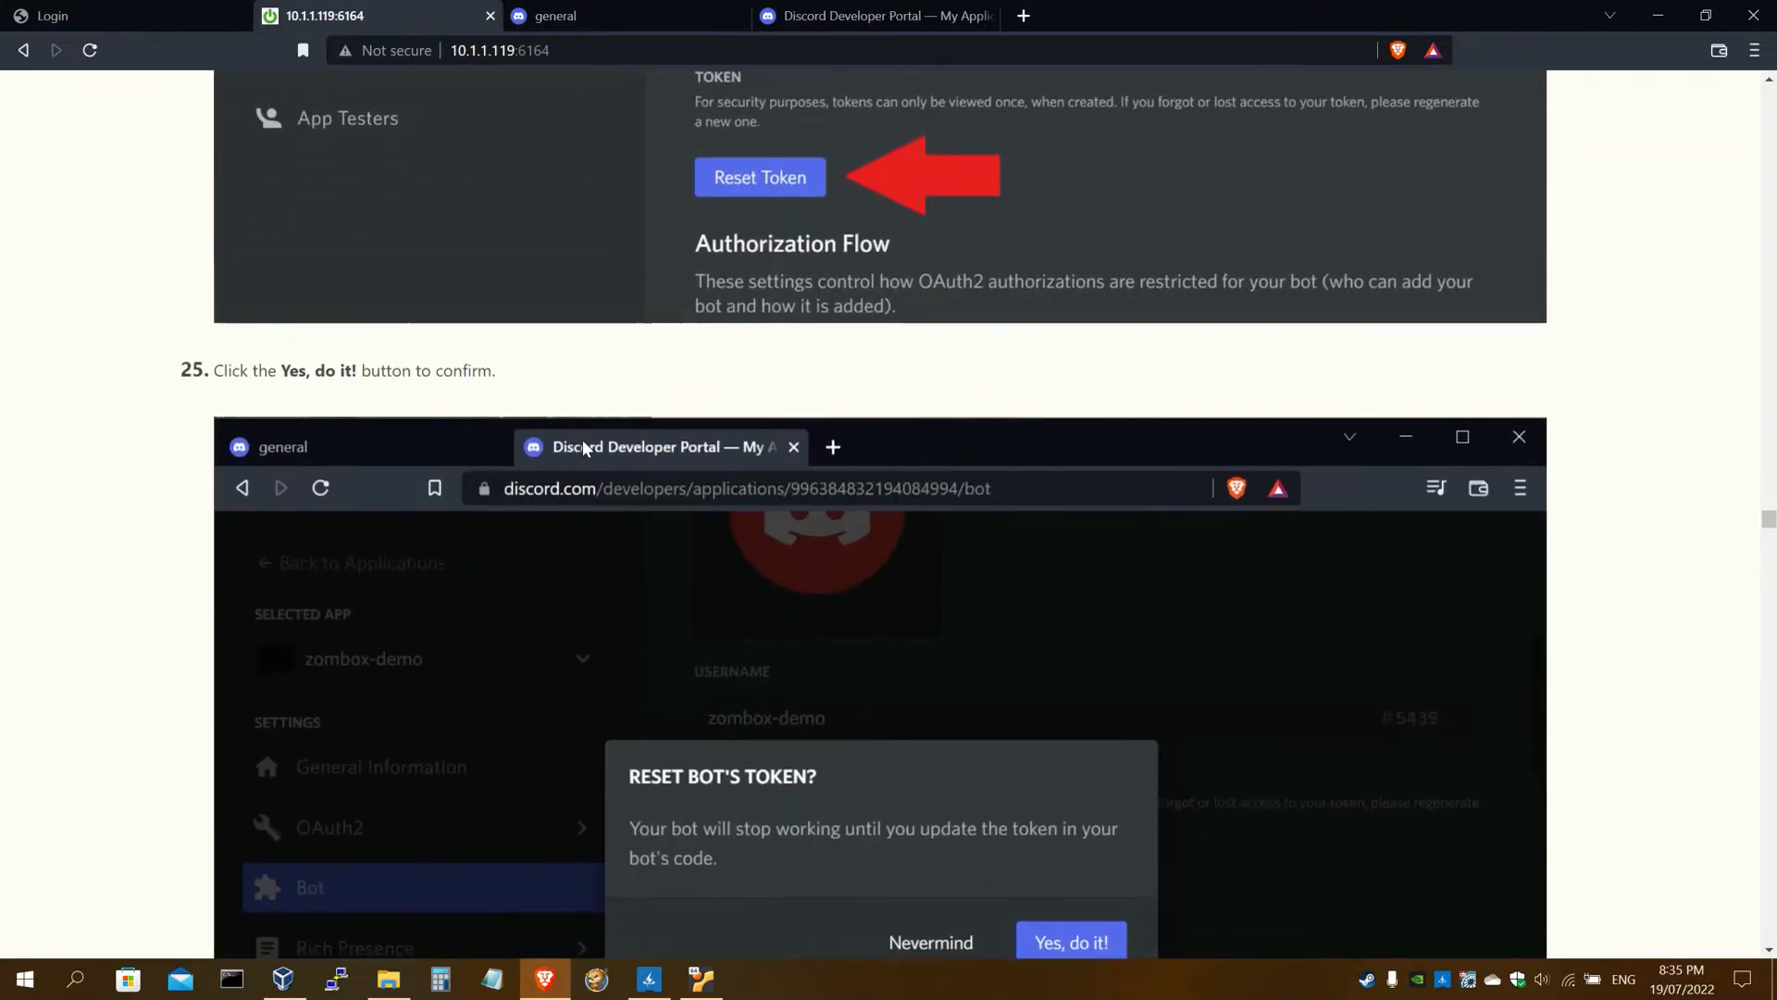
pyautogui.scroll(5, 463, 454)
pyautogui.click(639, 15)
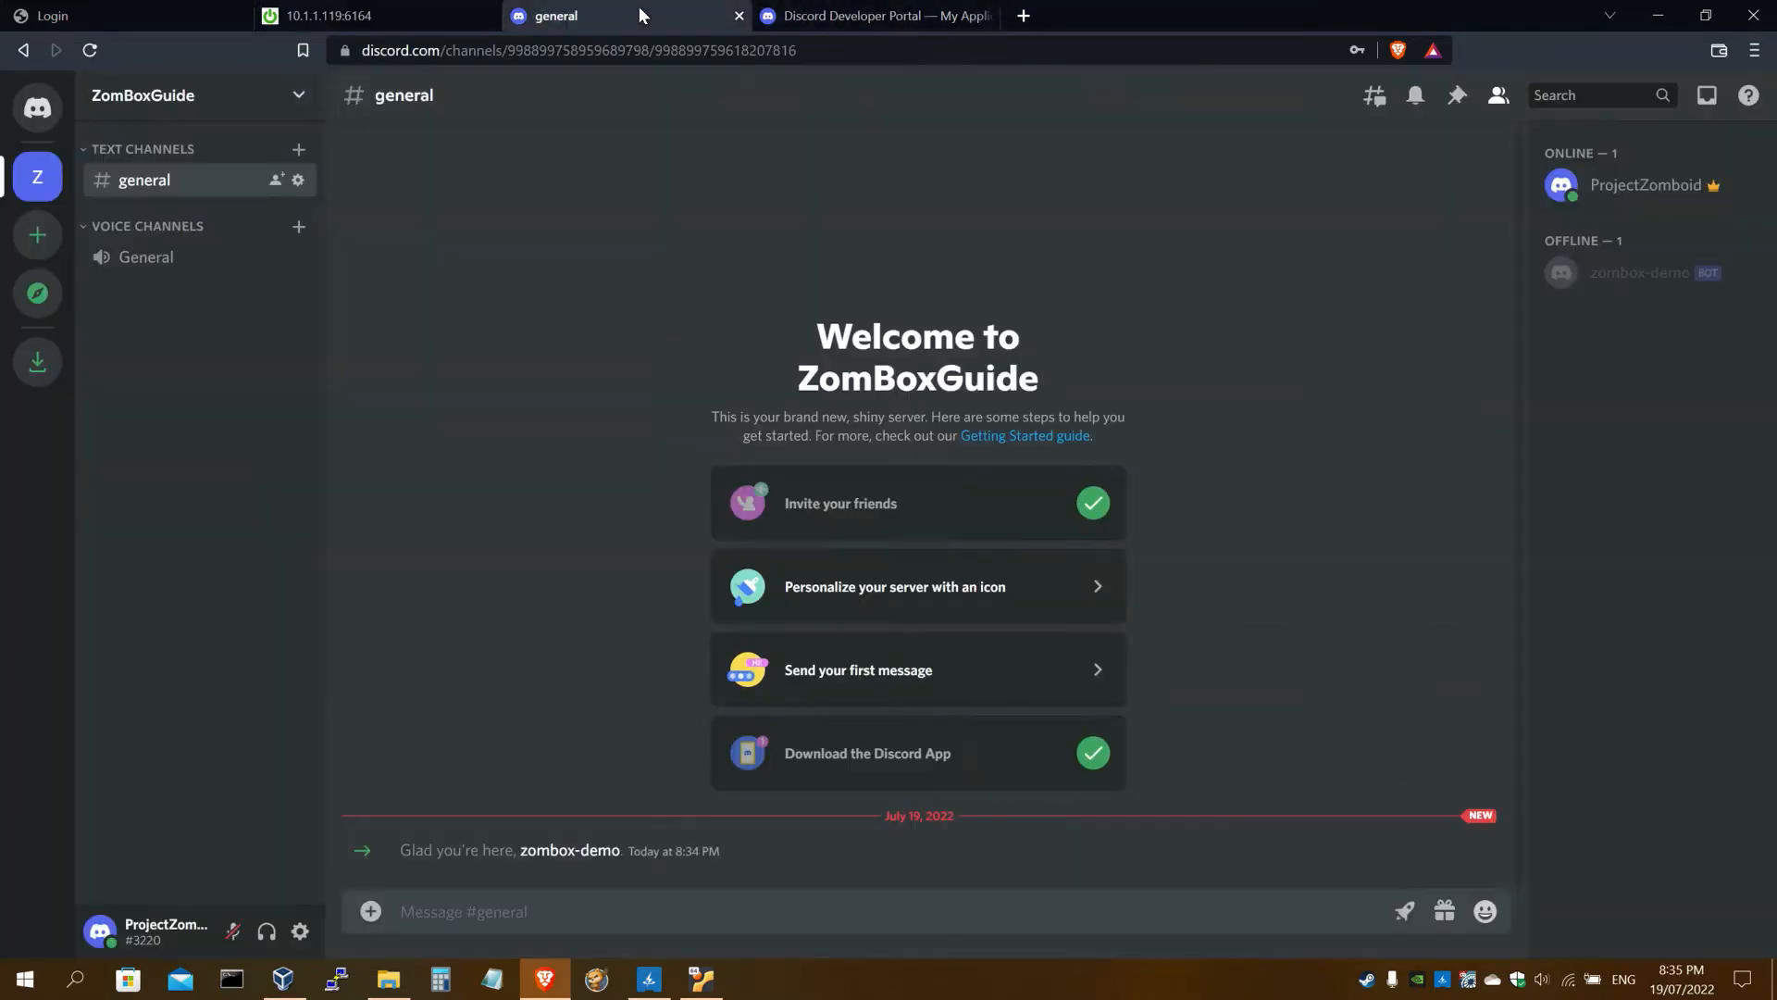
pyautogui.click(861, 15)
pyautogui.click(39, 485)
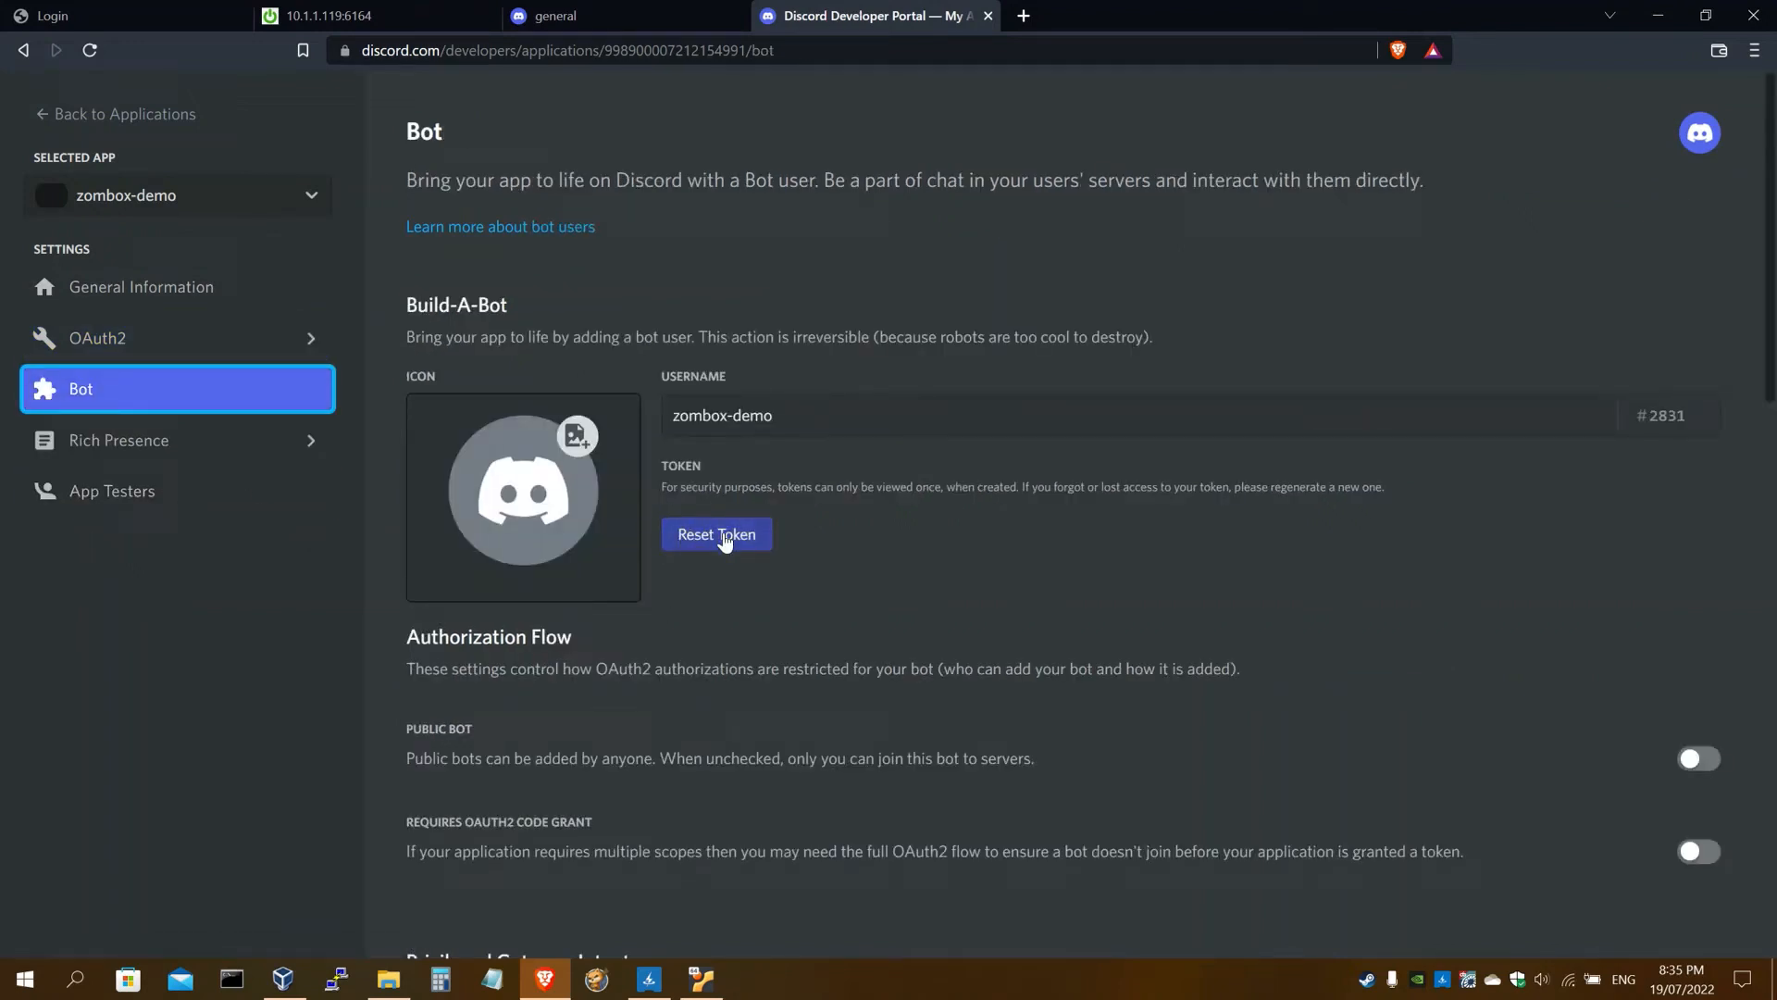
pyautogui.click(722, 537)
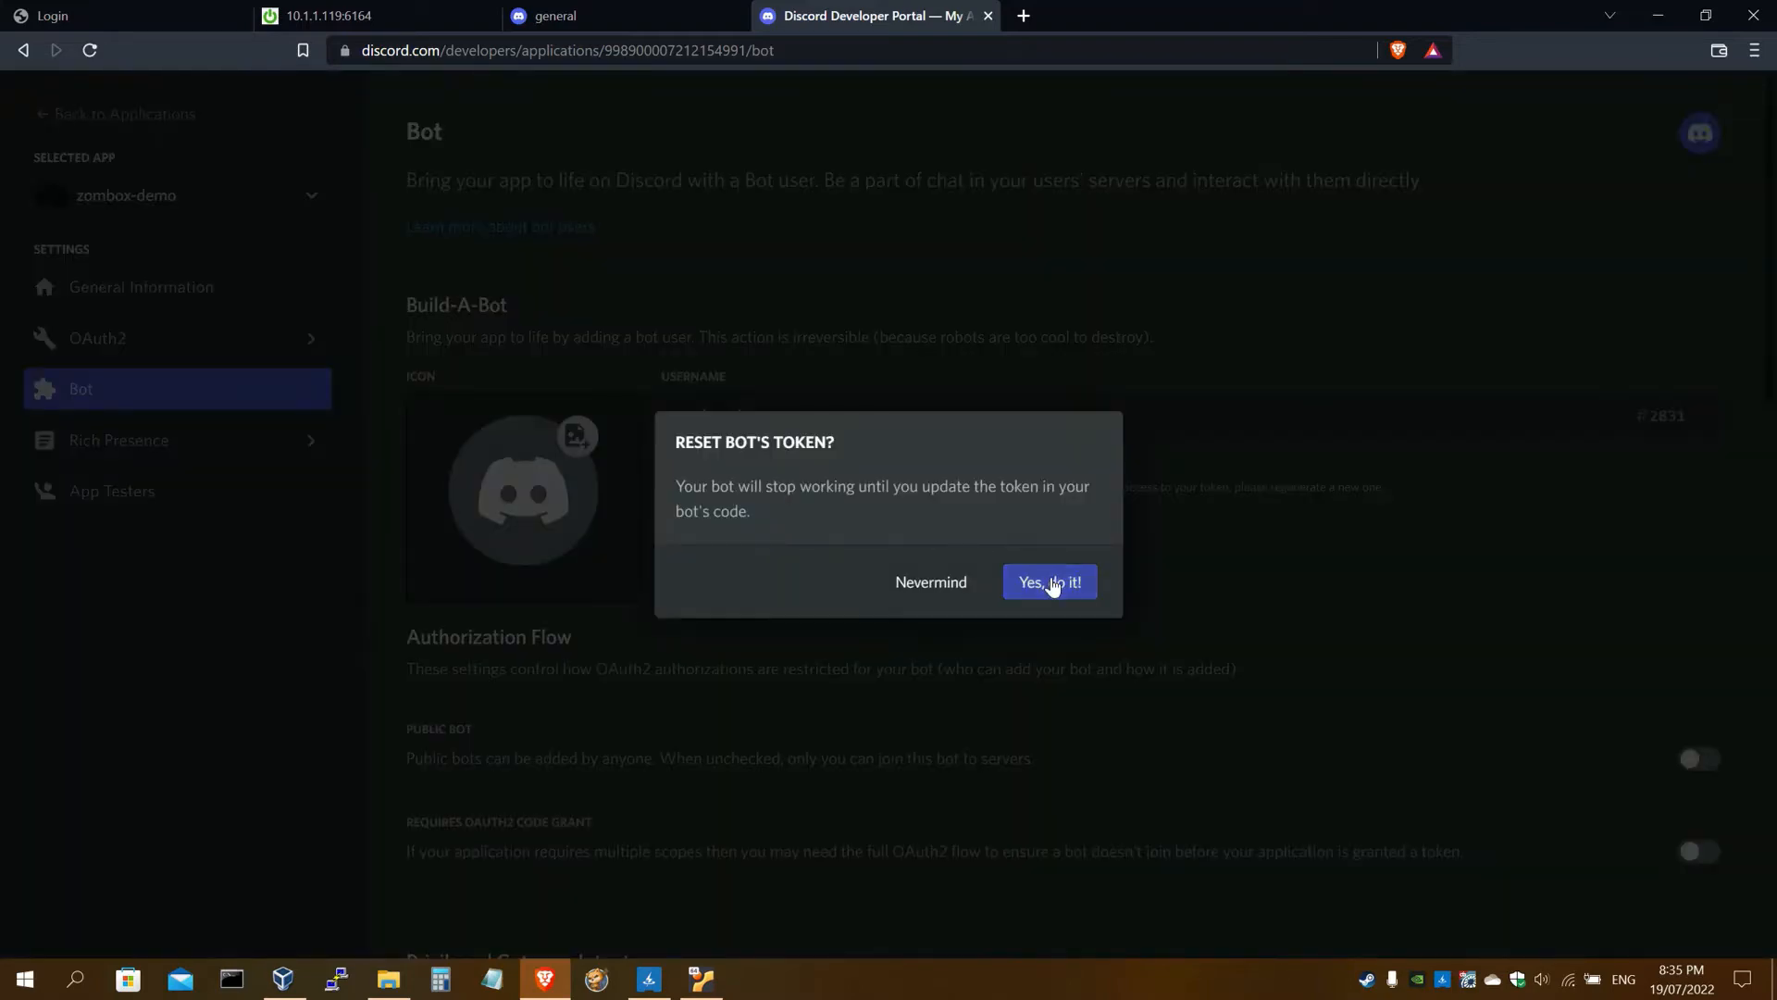
pyautogui.click(1052, 583)
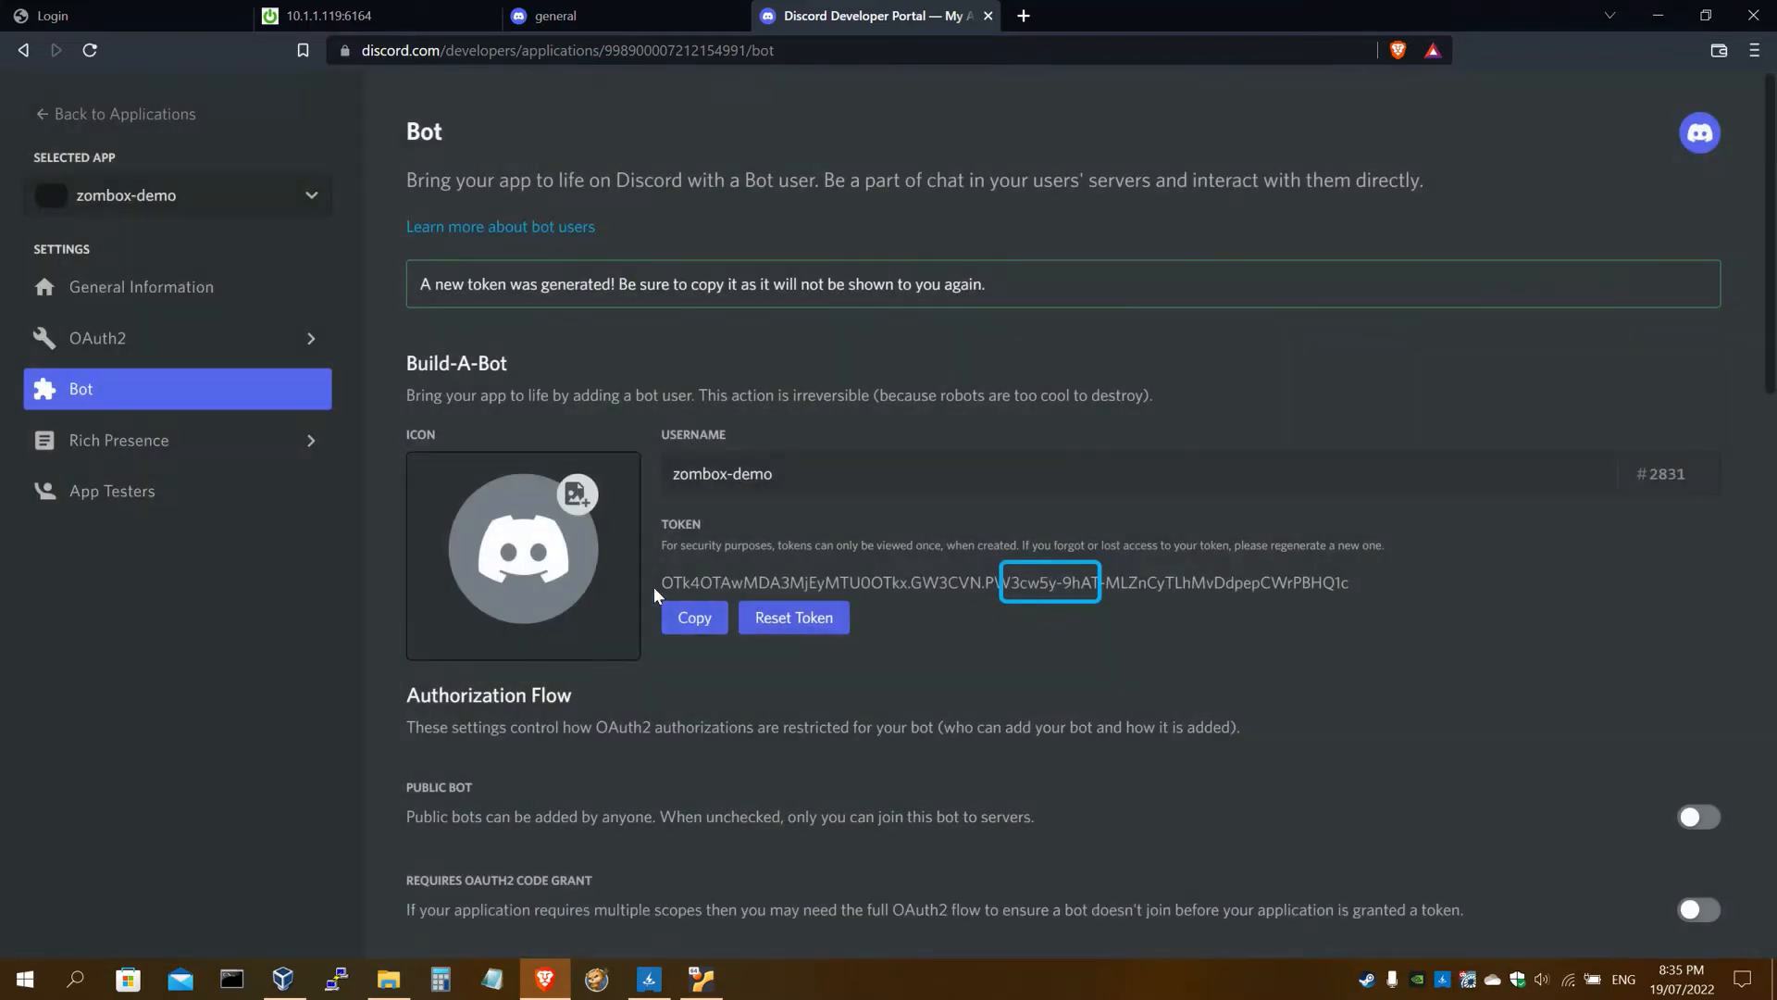
# Copy the new bot token into ZomBox's Discord Bot Token field
pyautogui.click(701, 627)
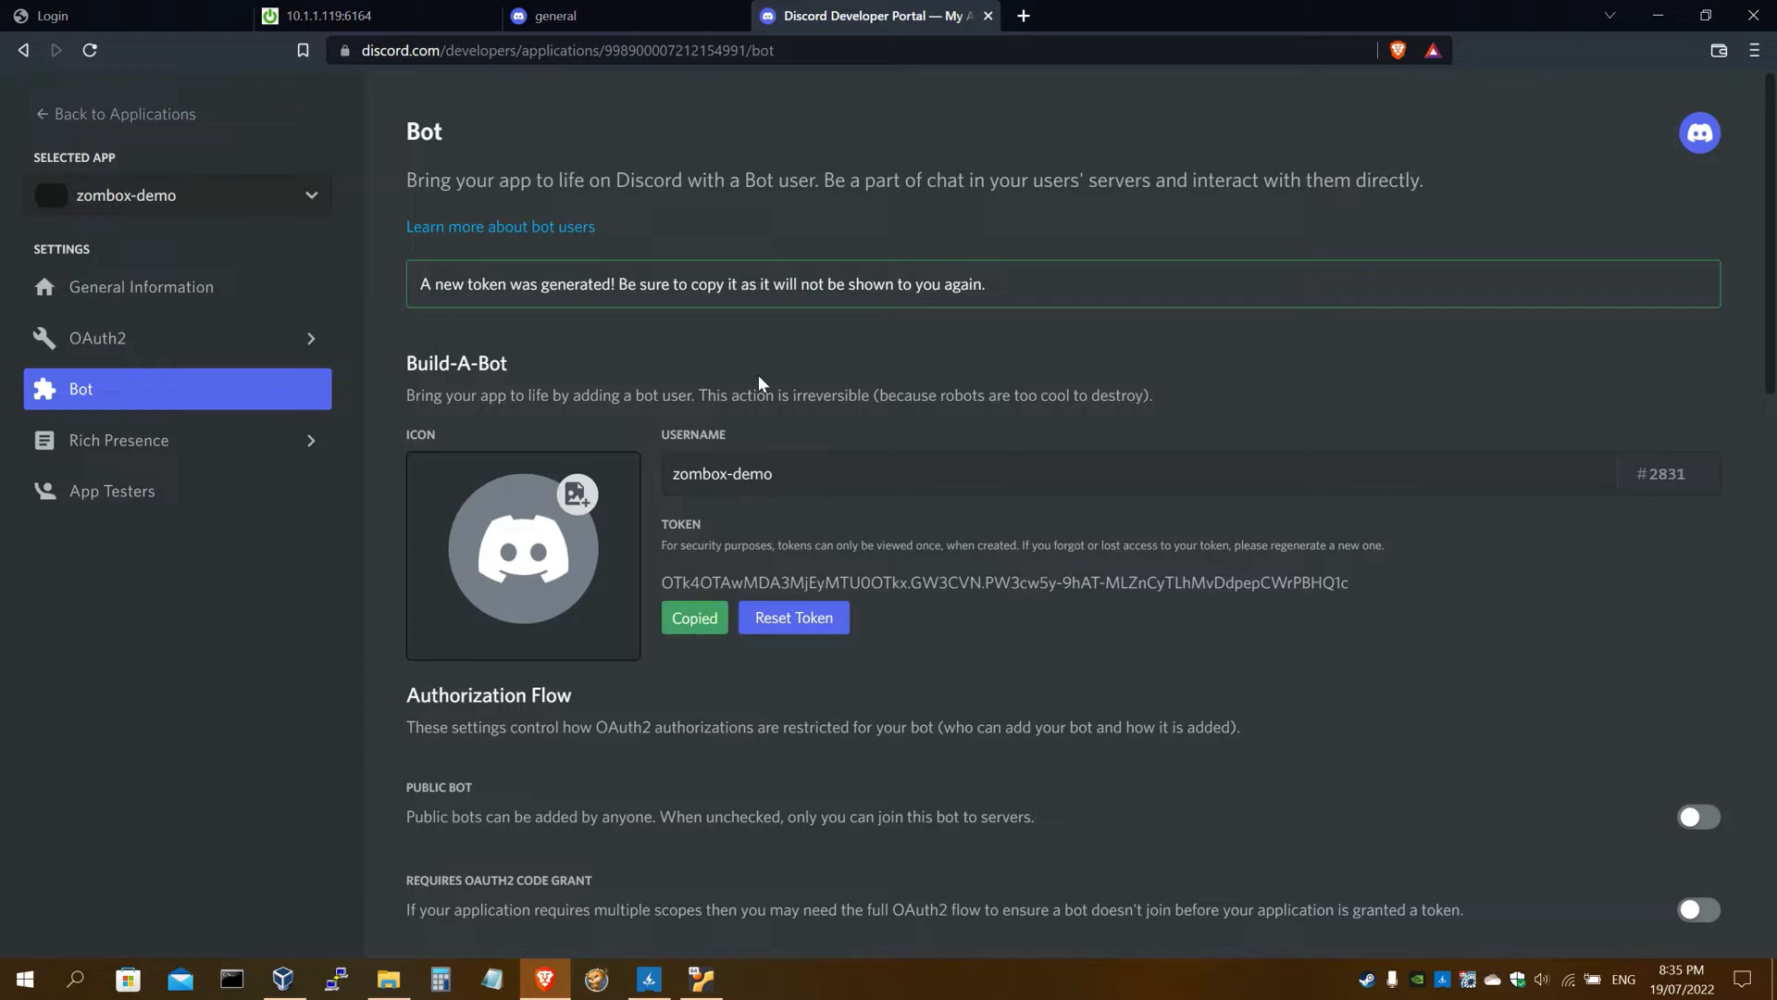
pyautogui.click(349, 13)
pyautogui.scroll(-20, 413, 357)
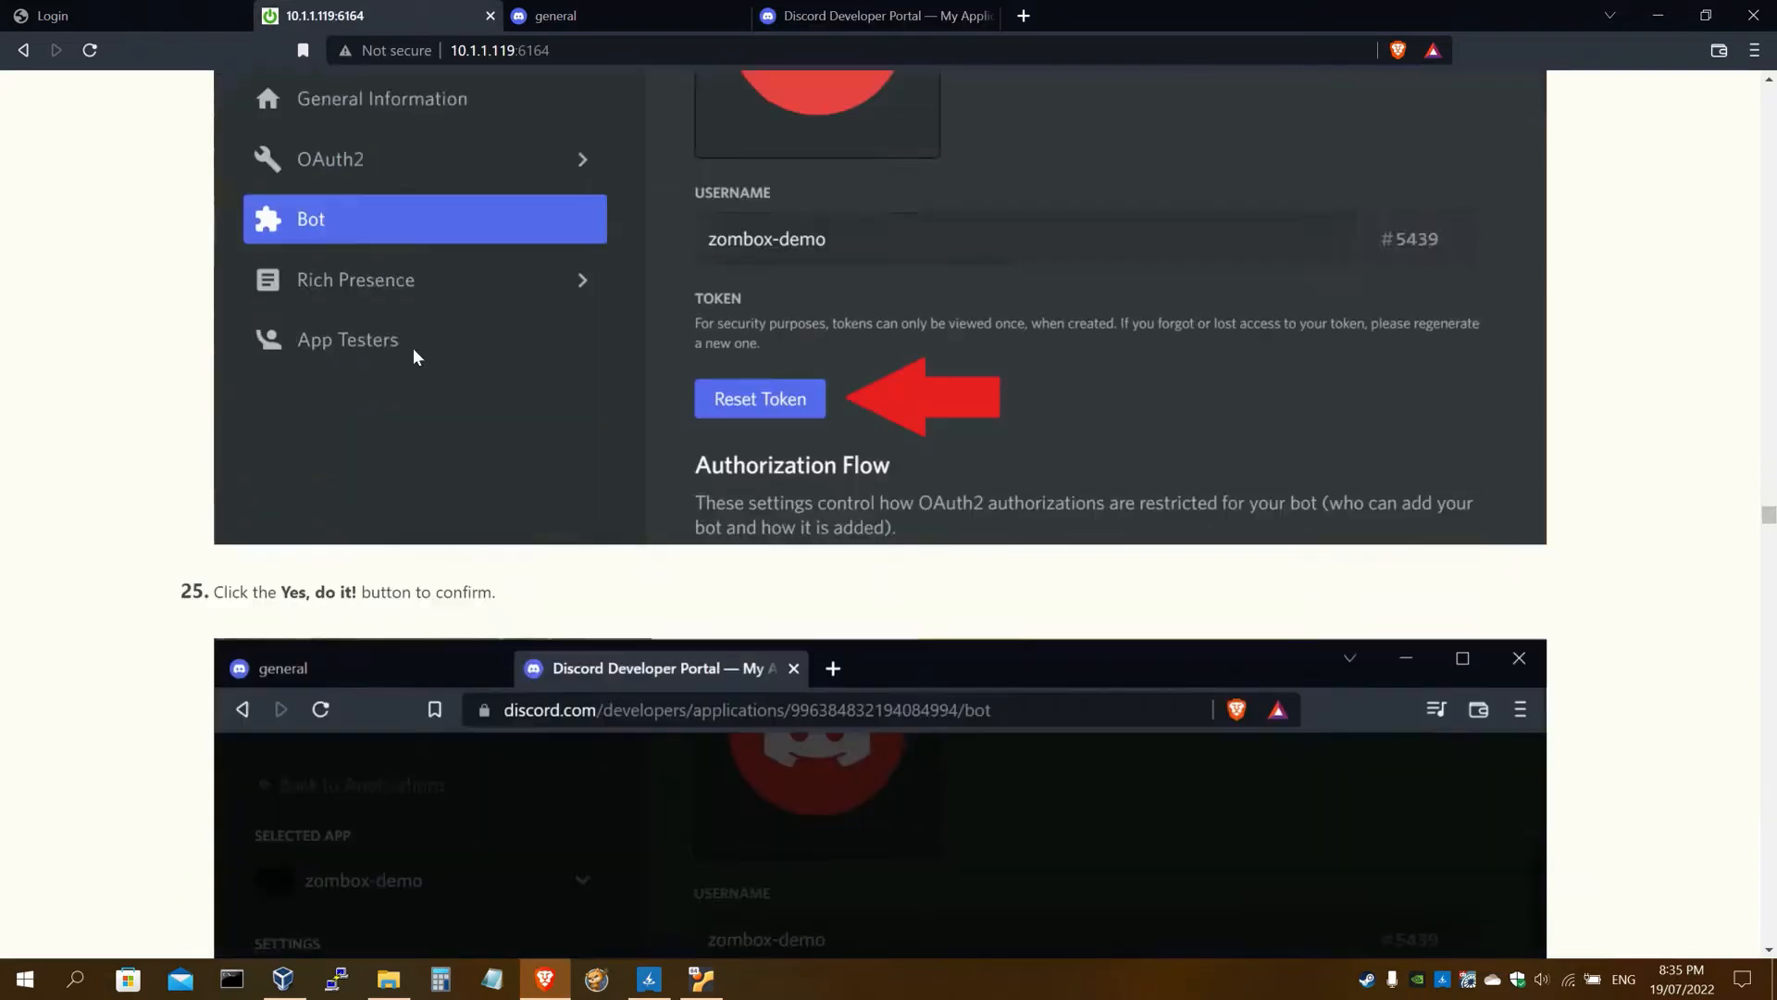
pyautogui.scroll(-4, 413, 357)
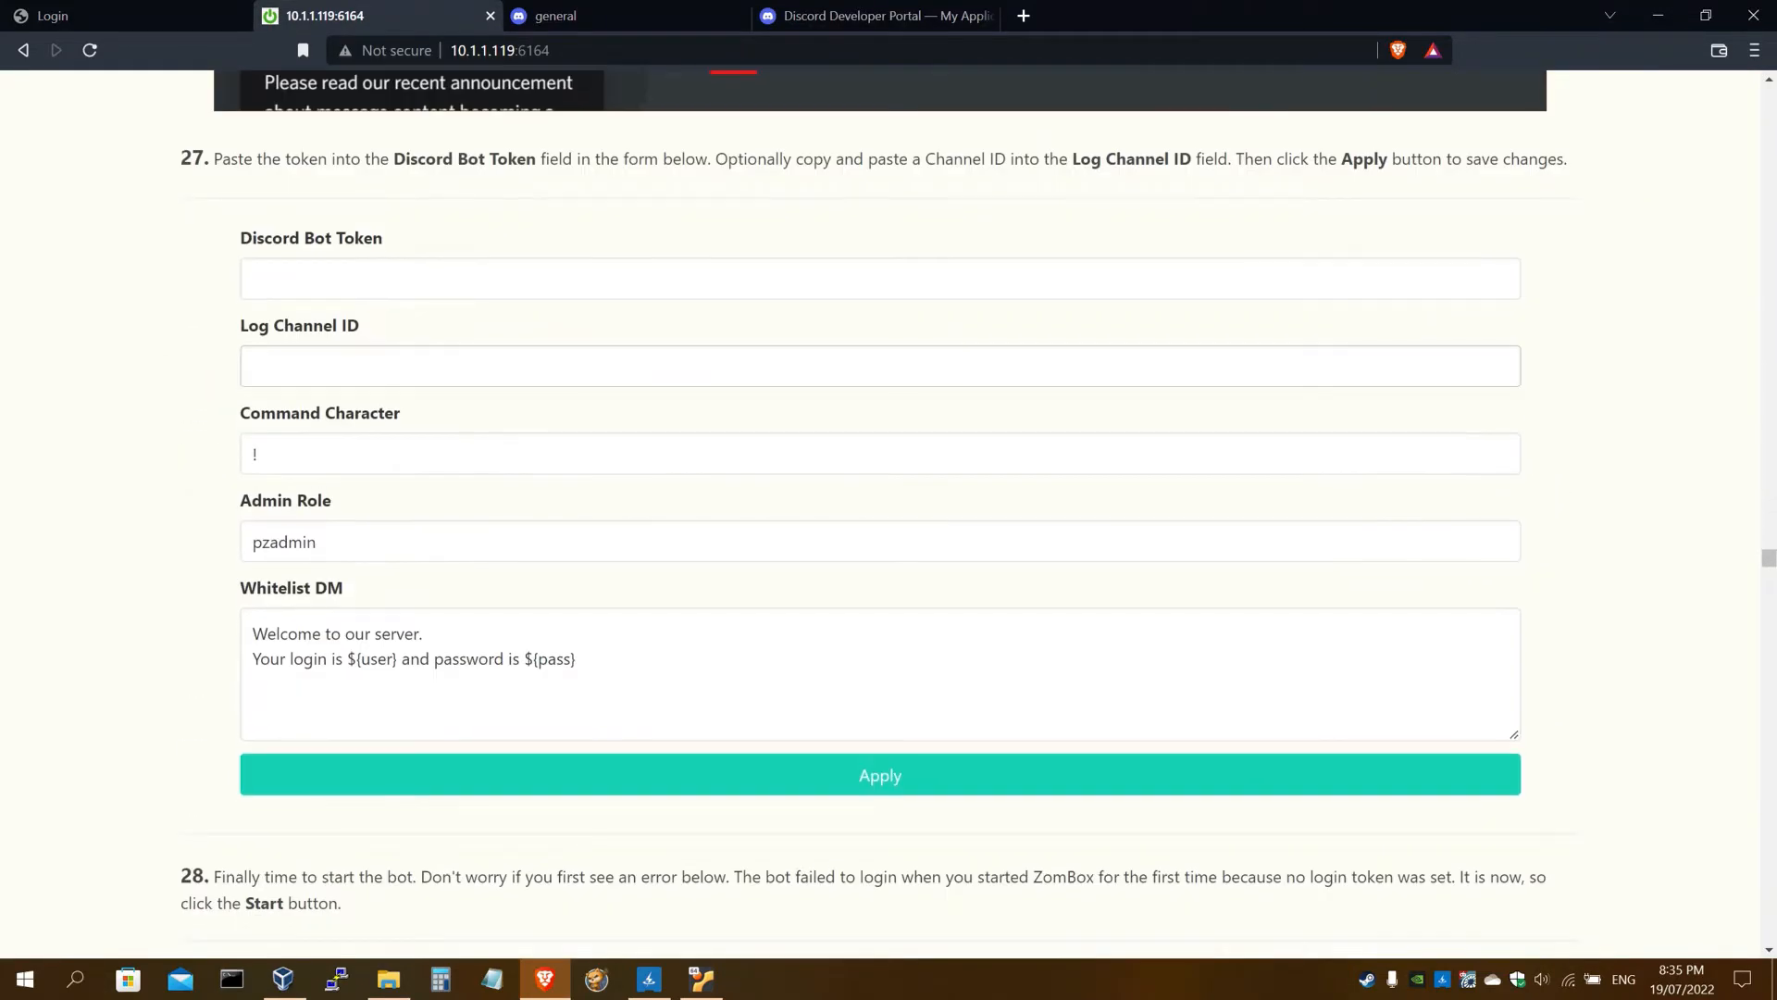
pyautogui.moveTo(238, 232); pyautogui.dragTo(400, 237)
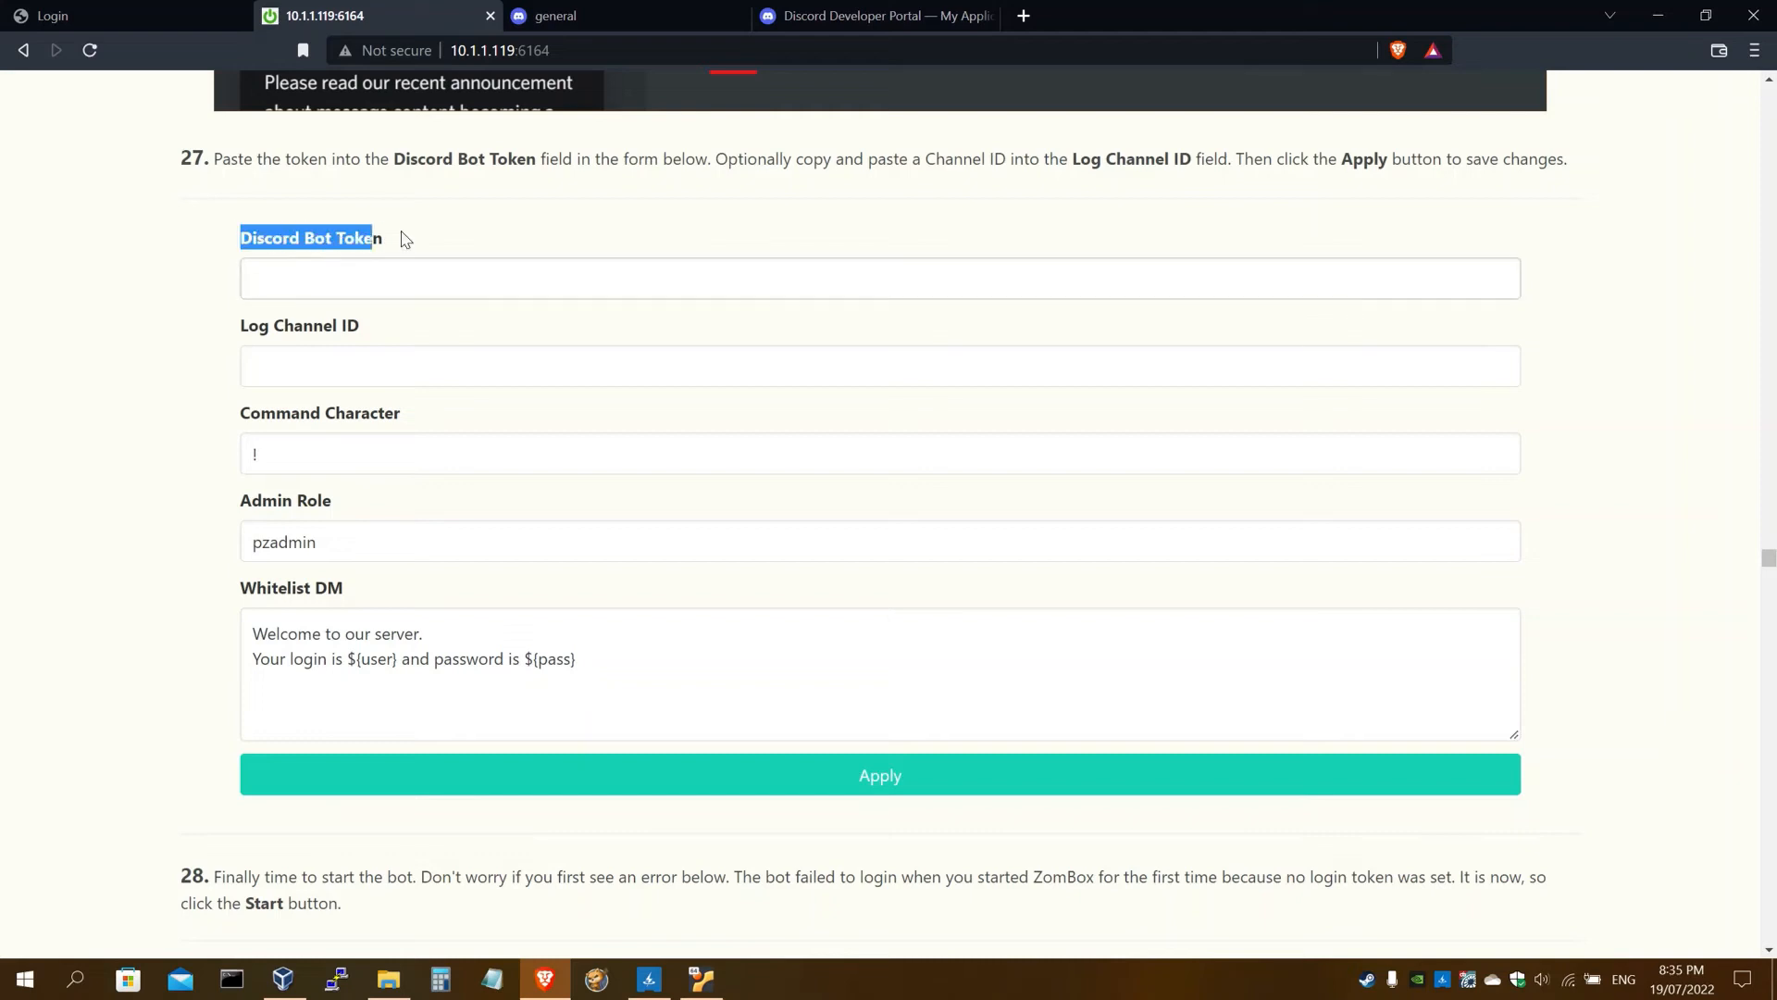
pyautogui.click(421, 277)
pyautogui.hotkey('ctrl', 'v')
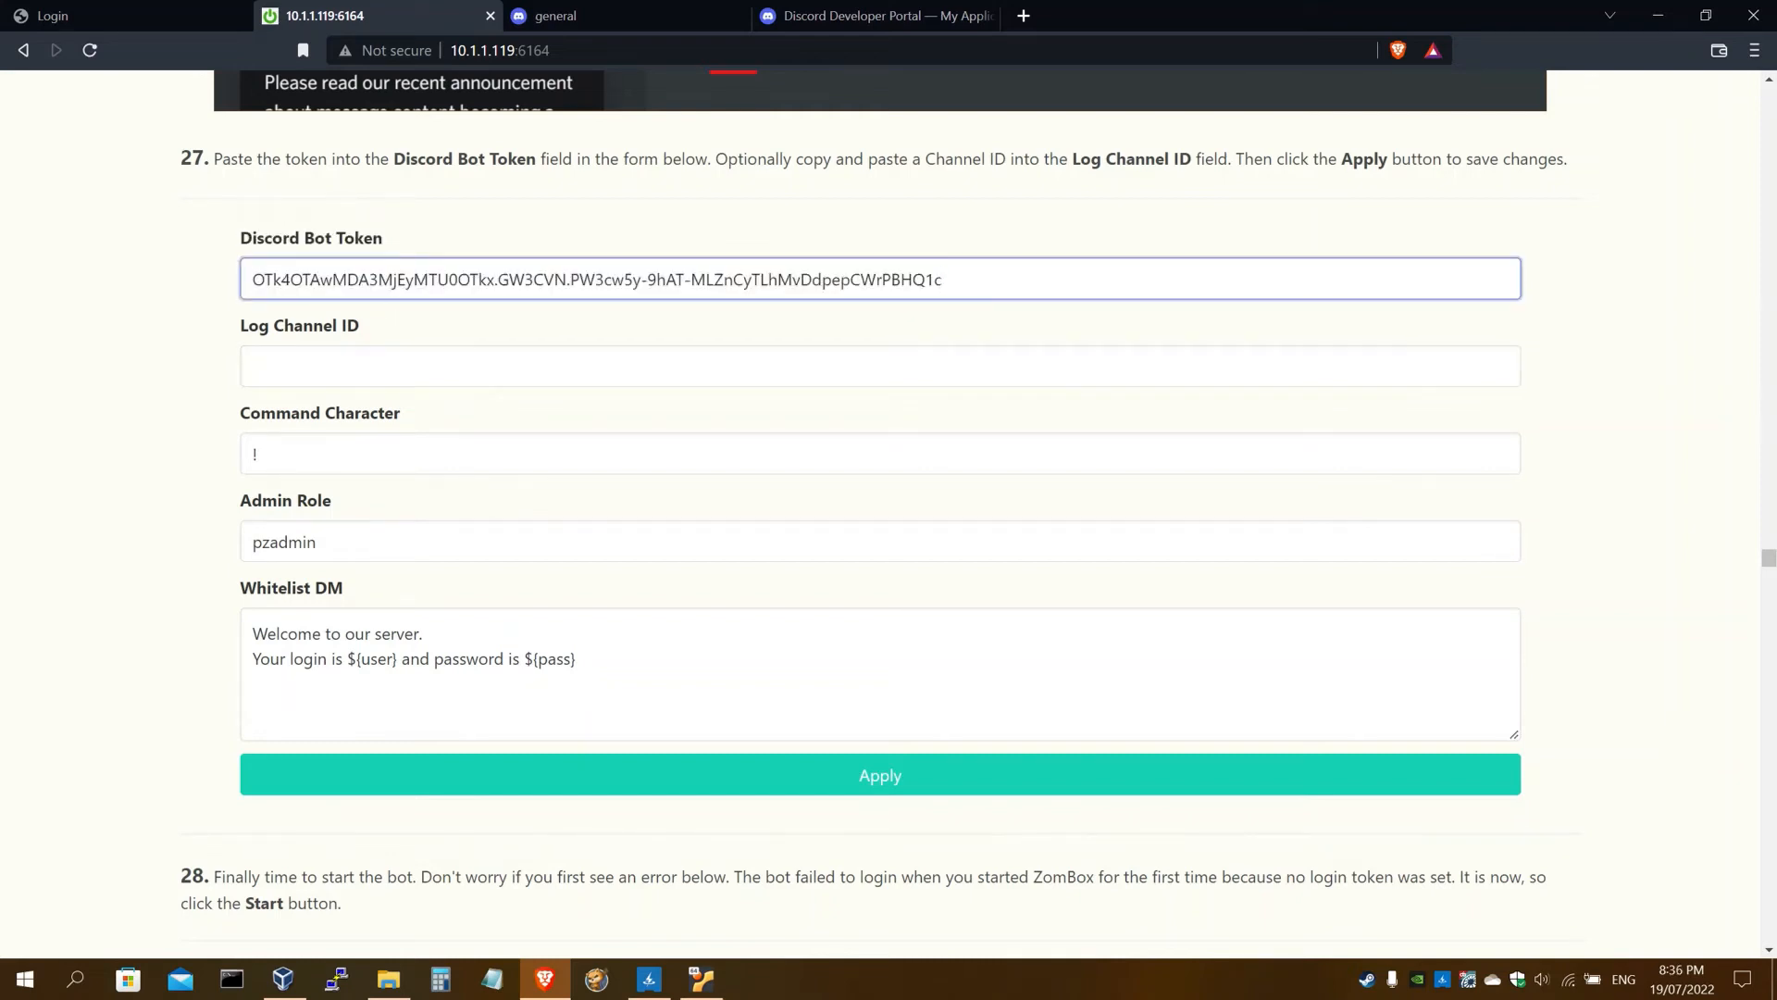
pyautogui.click(223, 239)
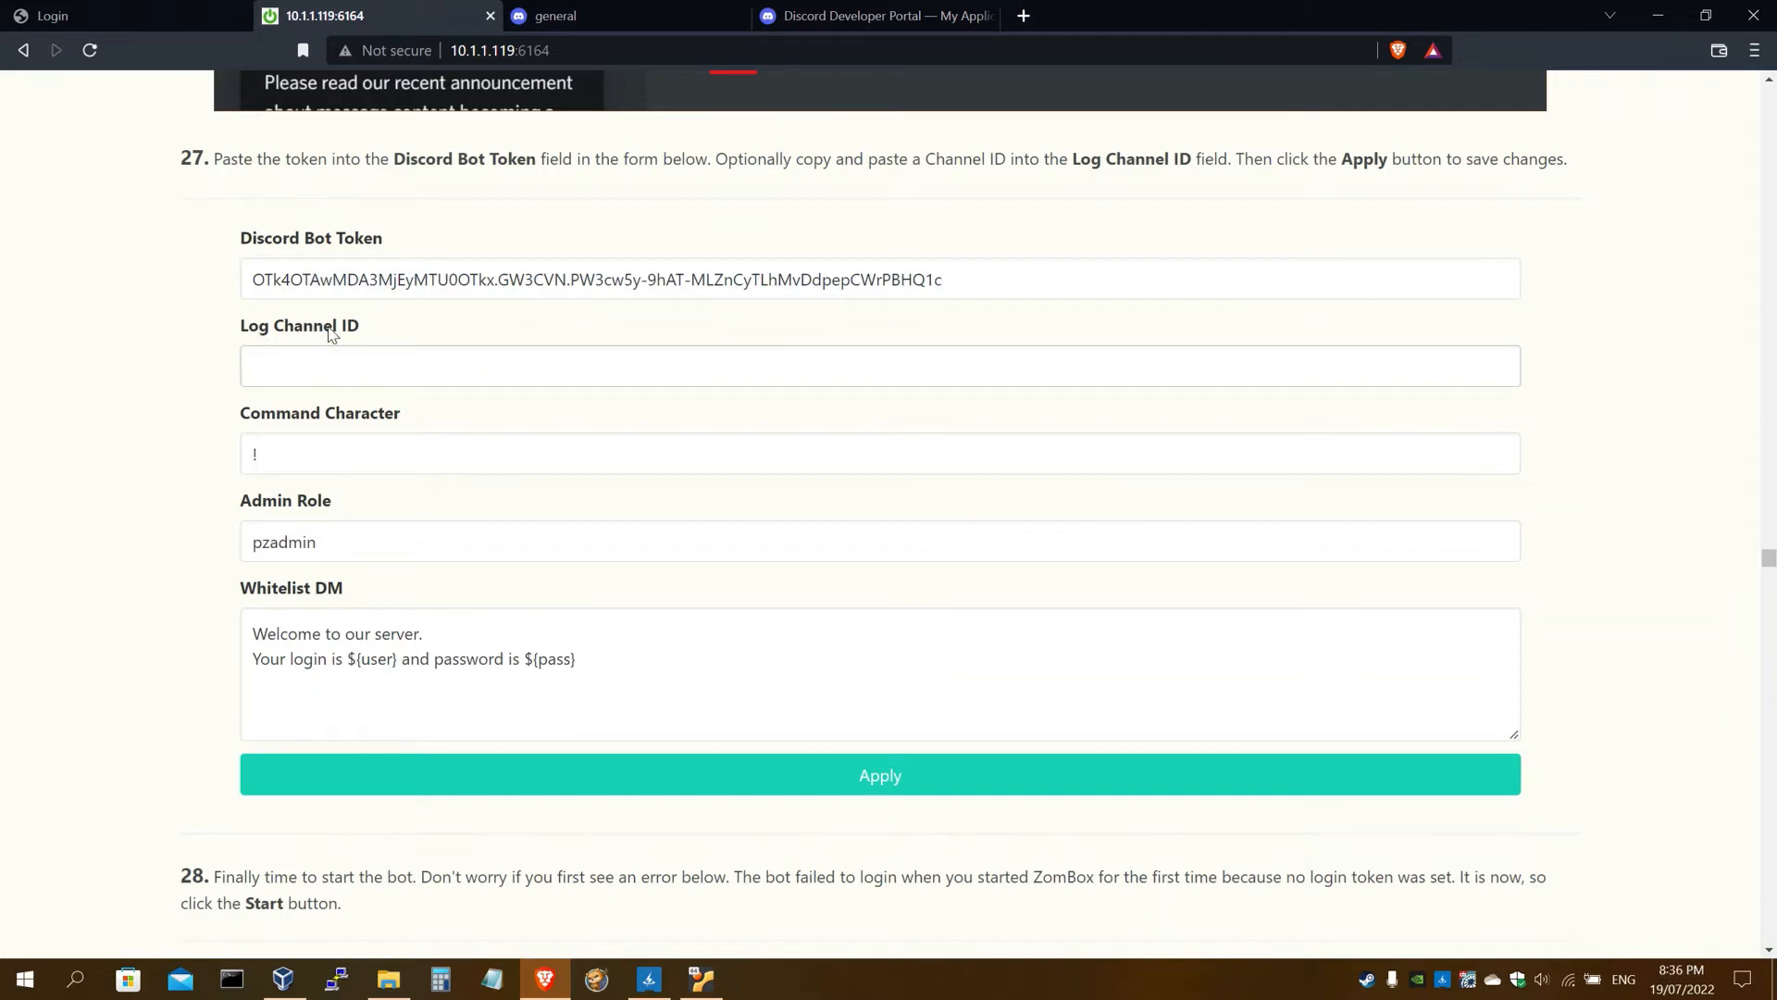
# Paste the general channel's ID into Log Channel ID and apply the bot settings
pyautogui.moveTo(269, 326); pyautogui.dragTo(396, 333)
pyautogui.click(396, 333)
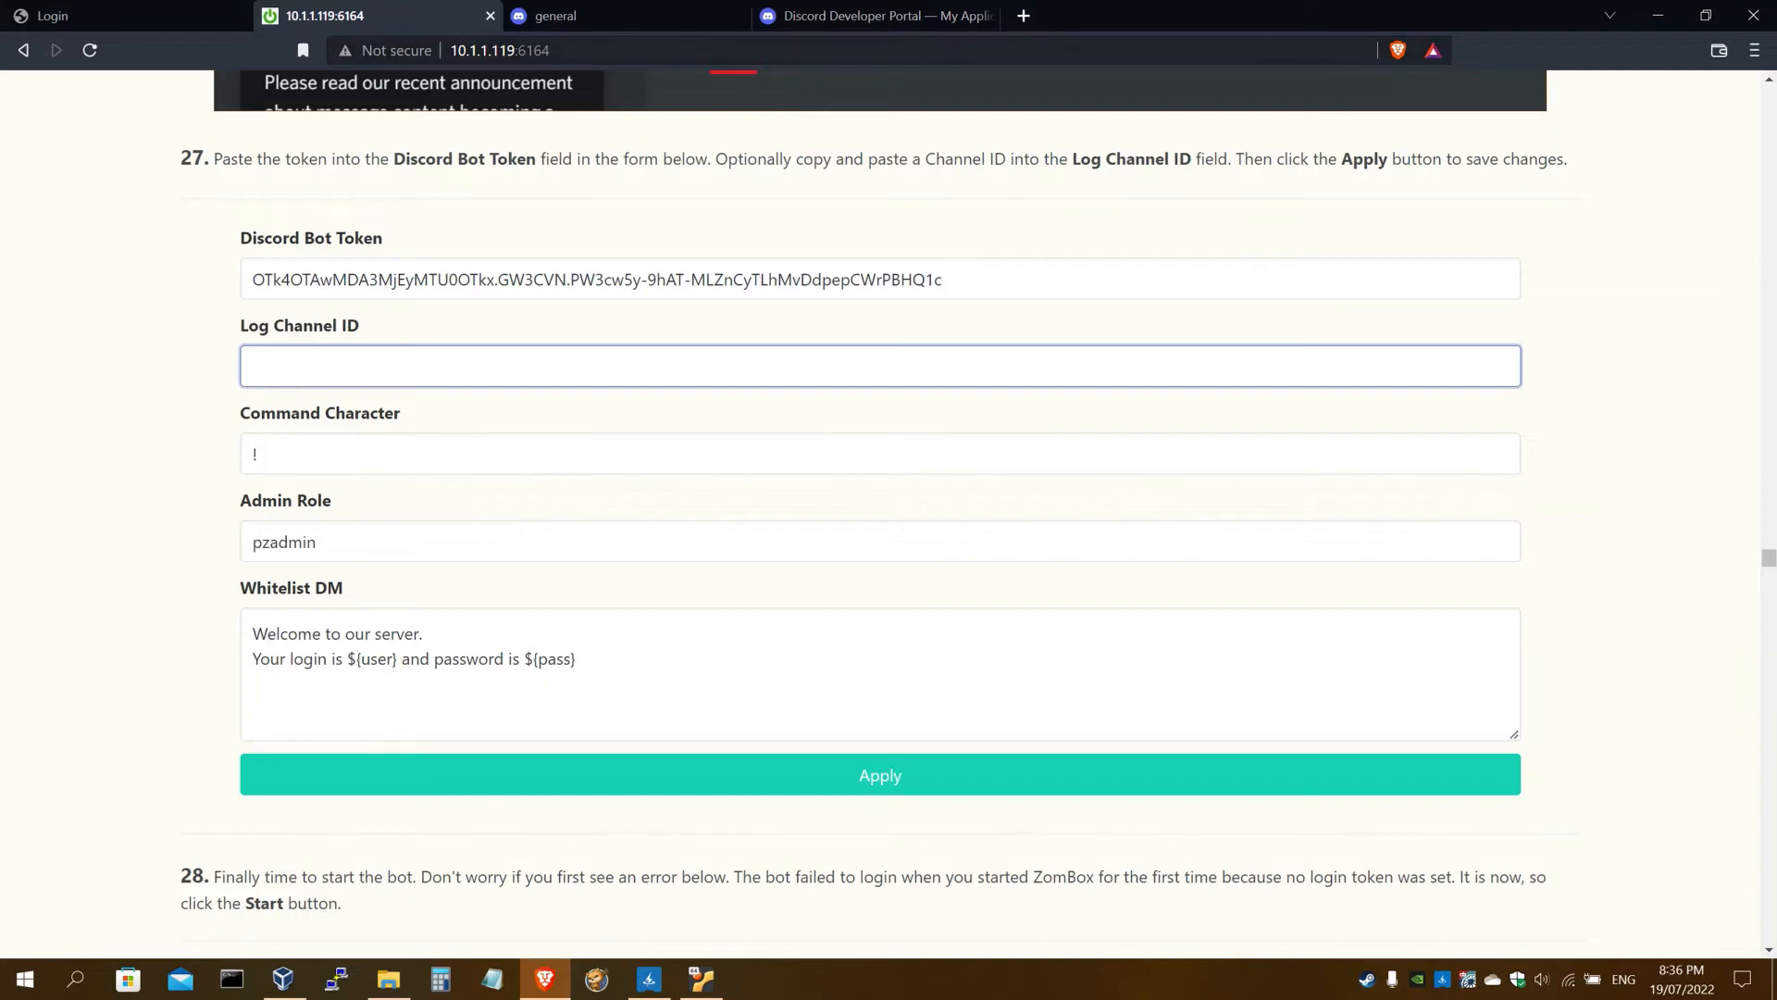
pyautogui.click(602, 9)
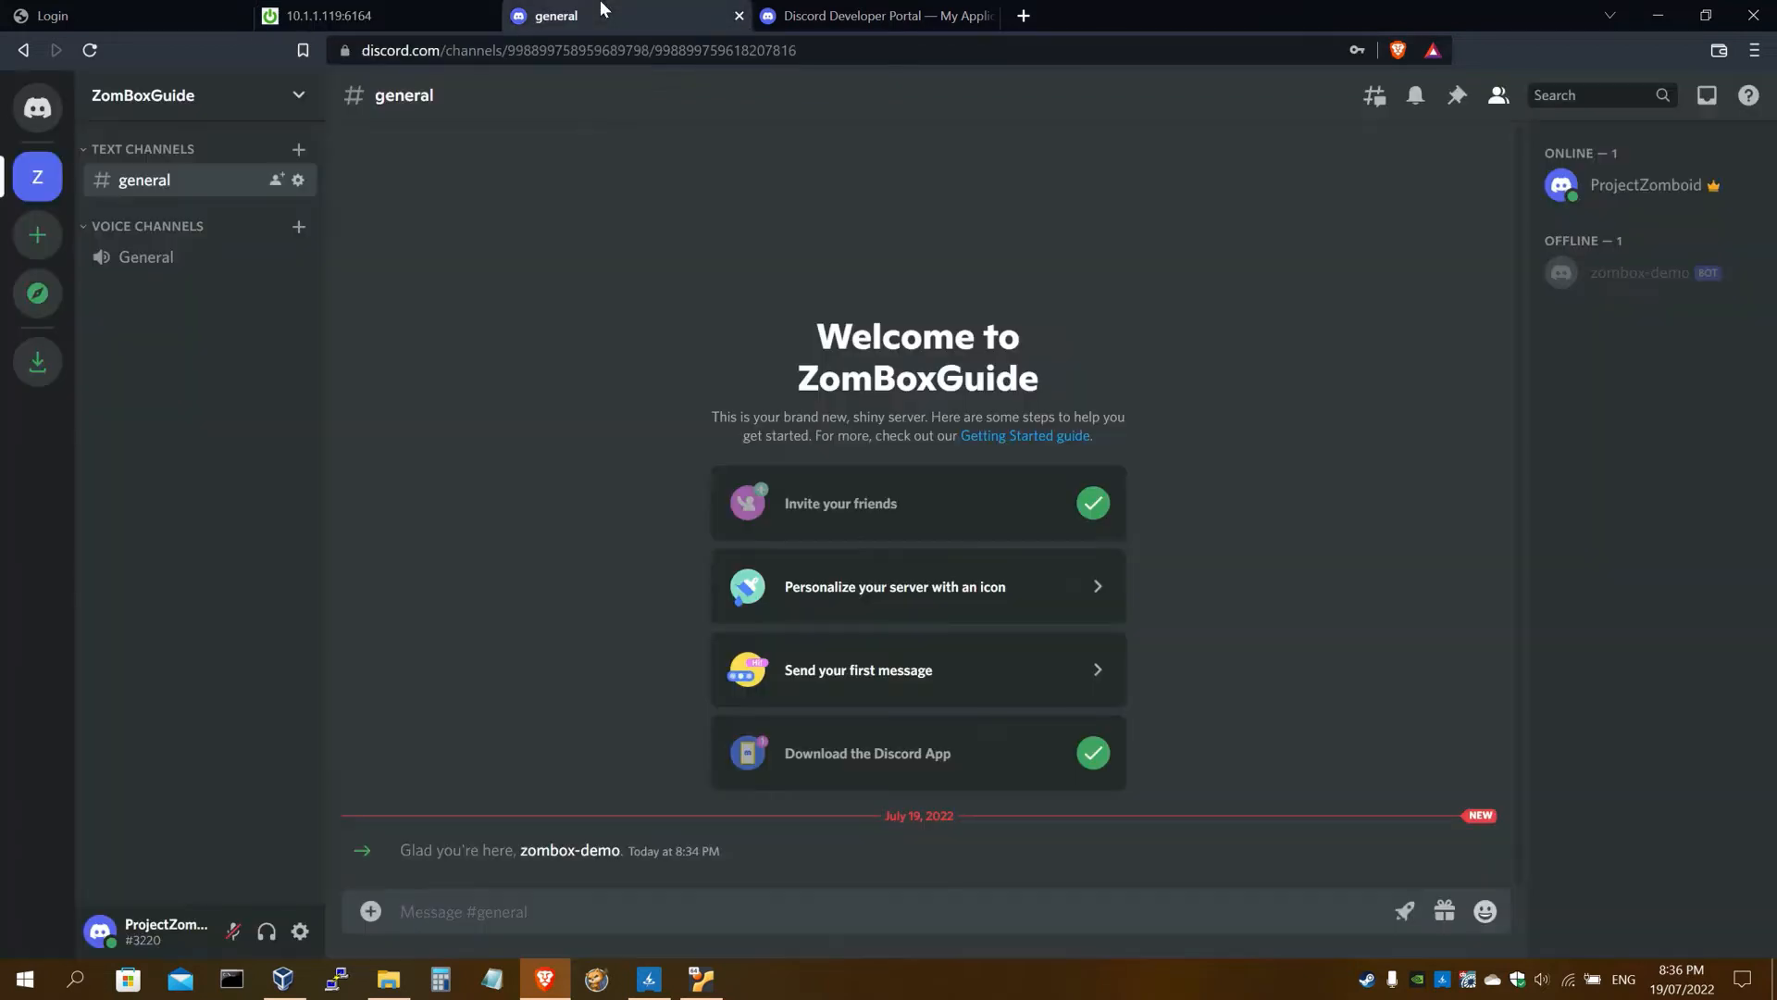
pyautogui.rightClick(184, 178)
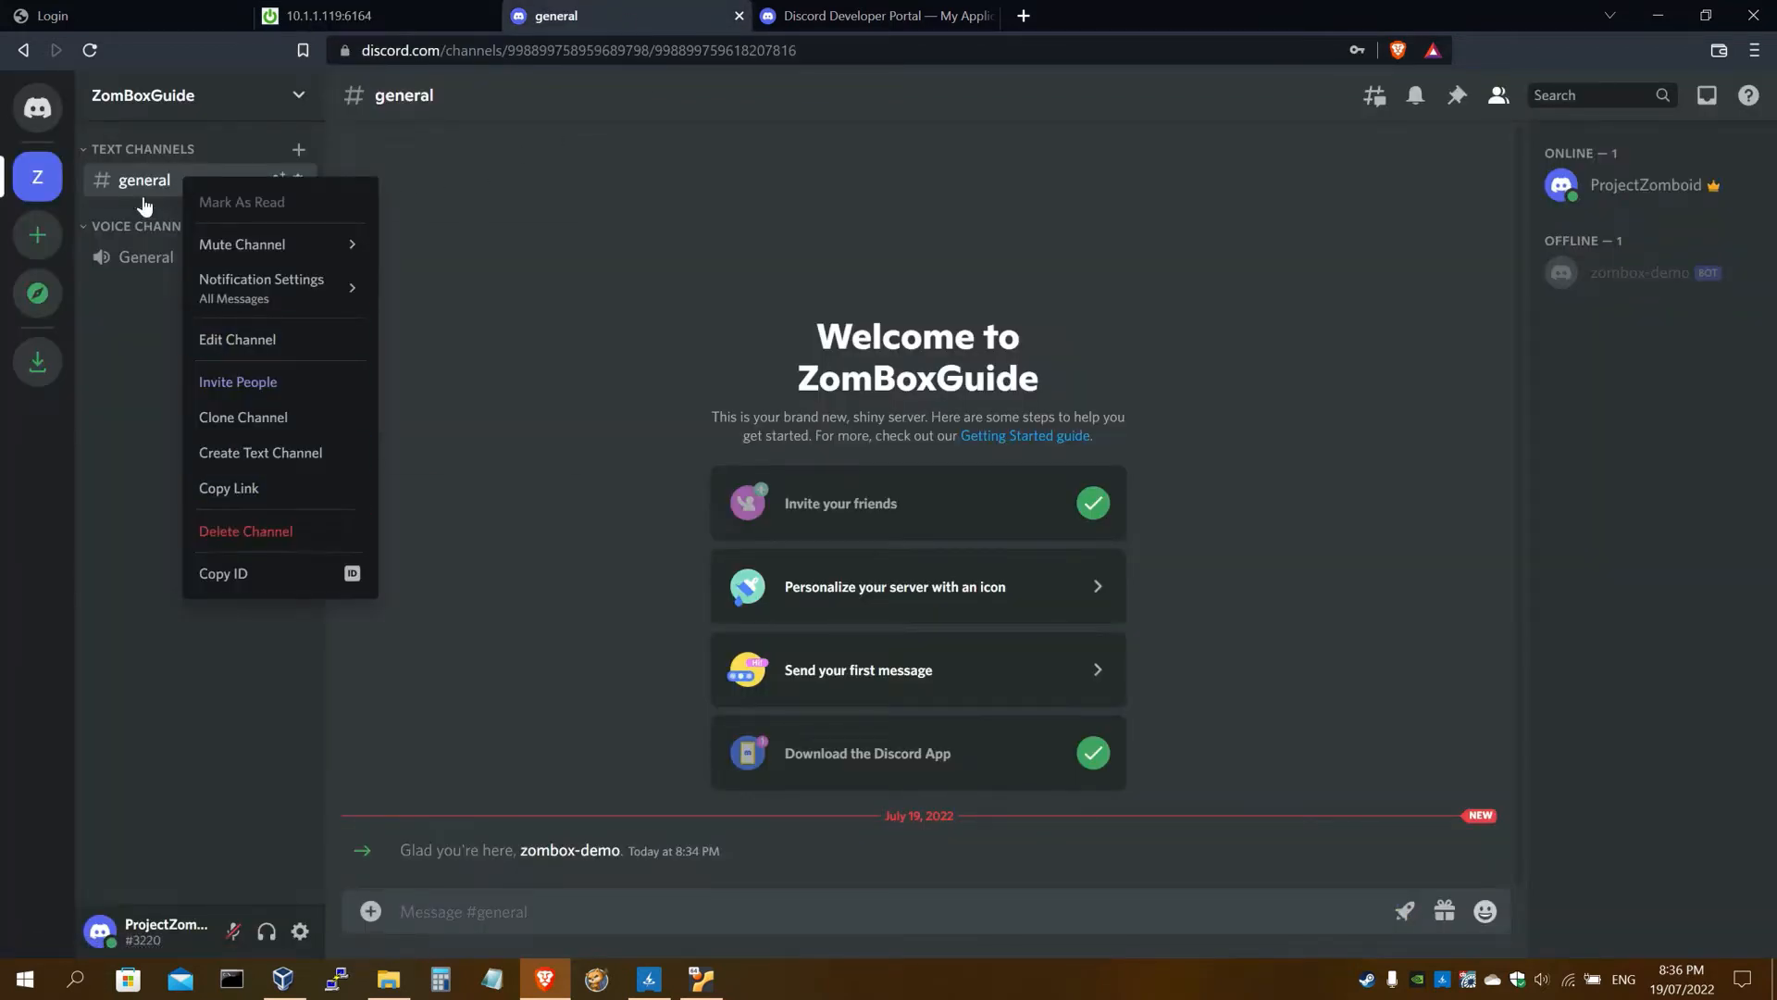
pyautogui.click(248, 578)
pyautogui.click(859, 15)
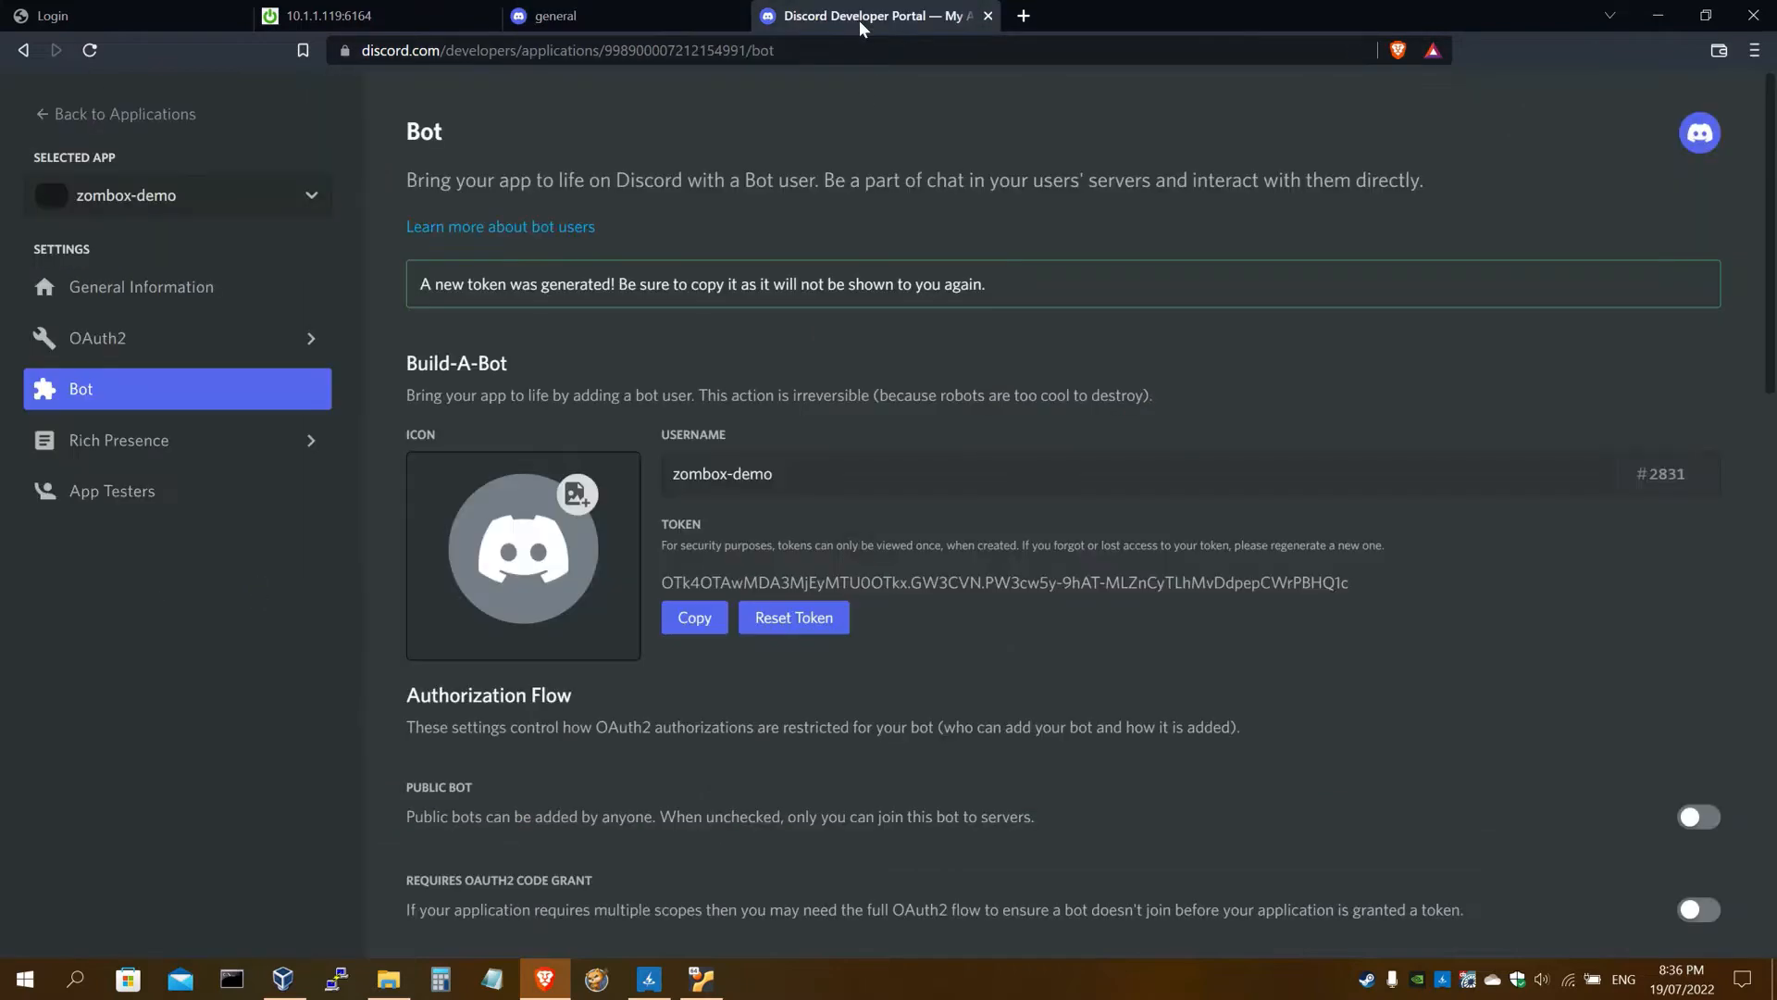
pyautogui.click(370, 16)
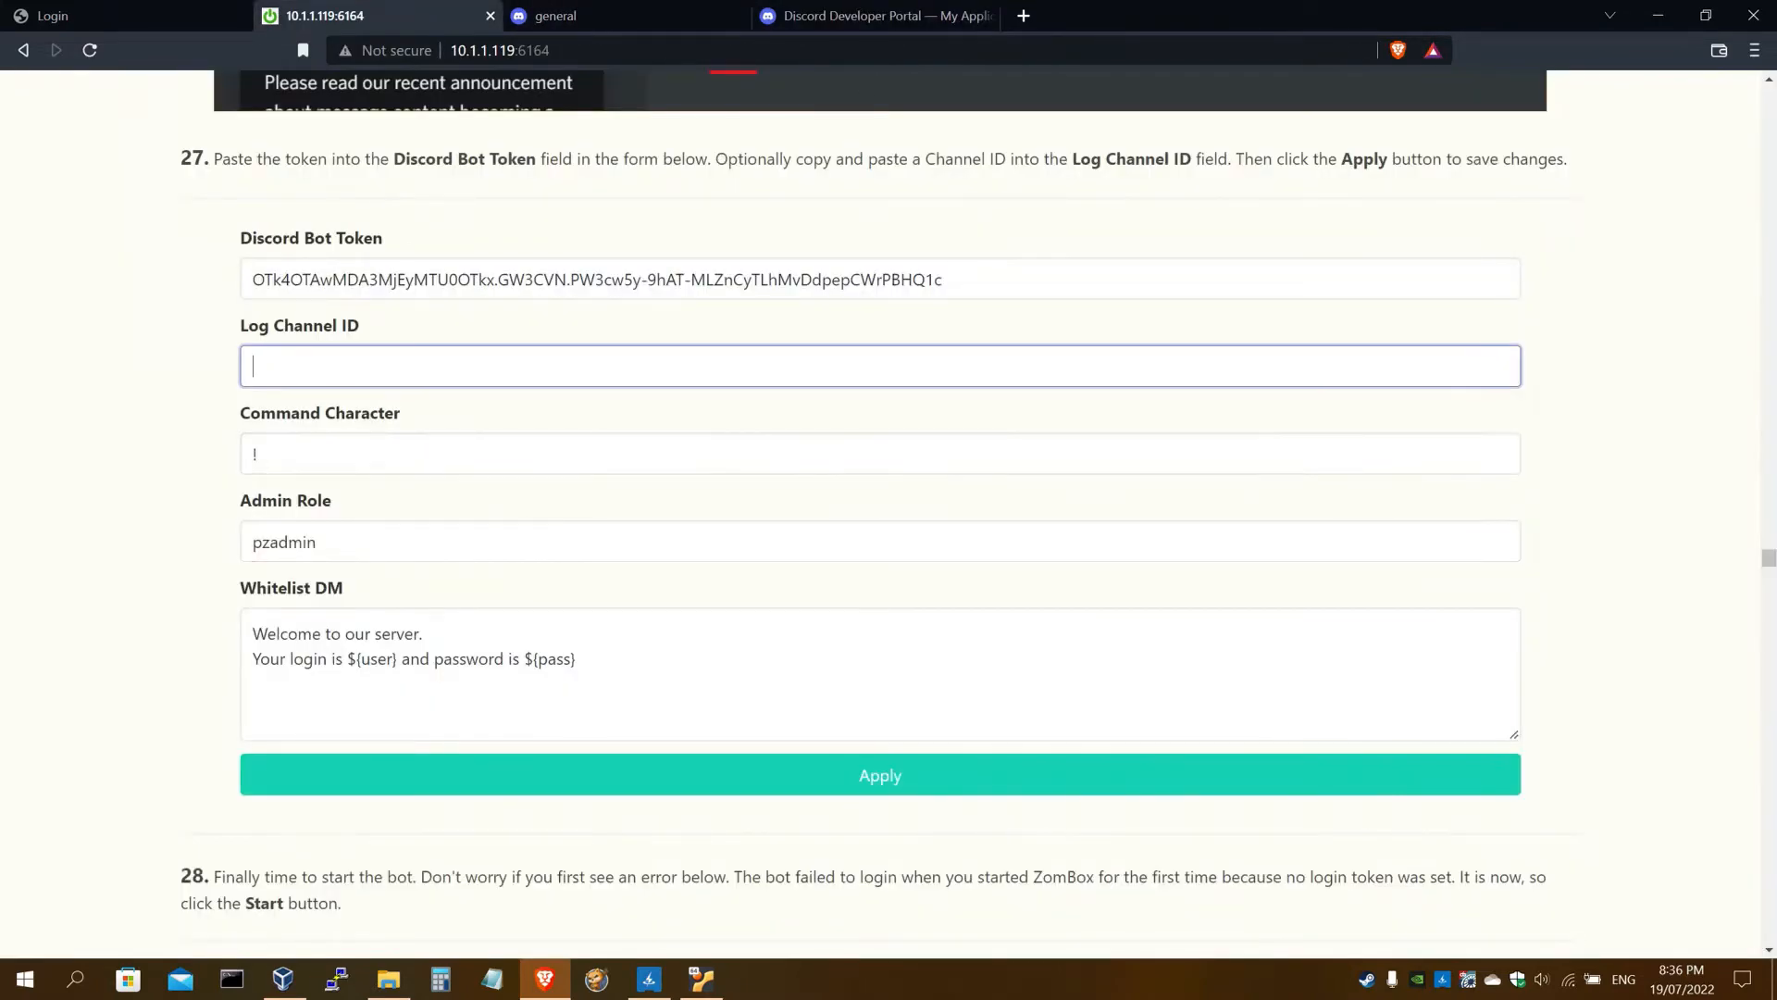
pyautogui.hotkey('ctrl', 'v')
pyautogui.click(443, 217)
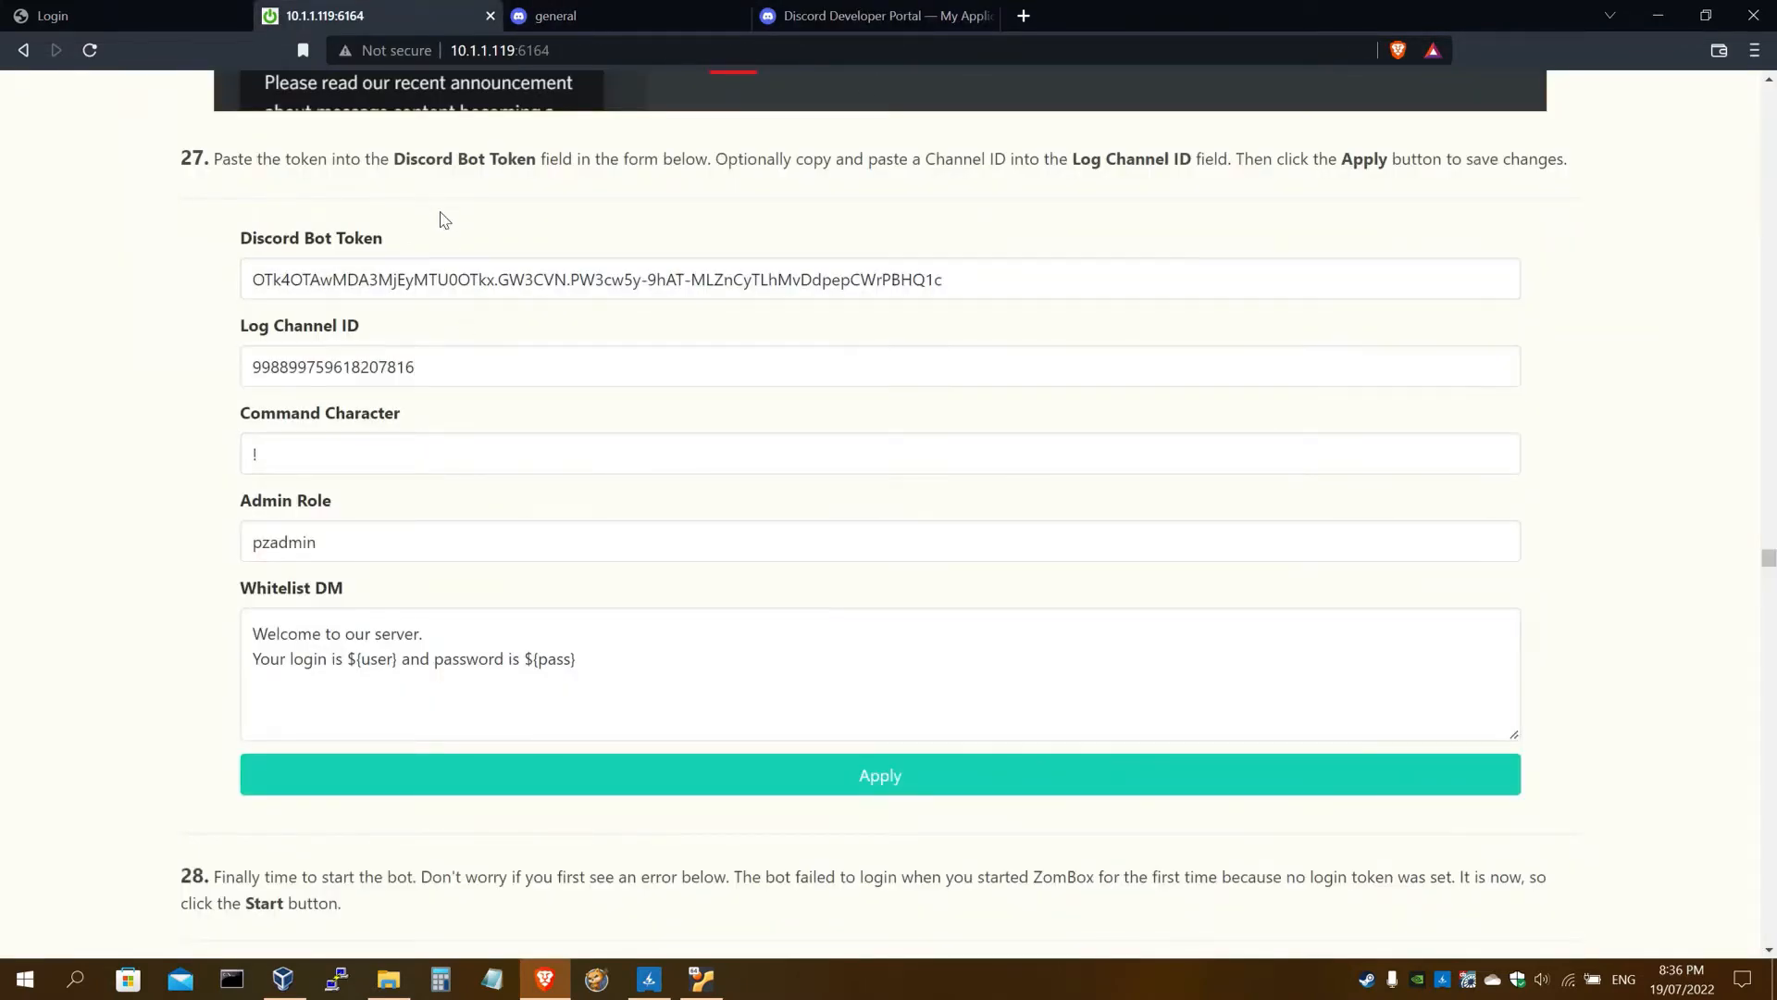
pyautogui.click(887, 778)
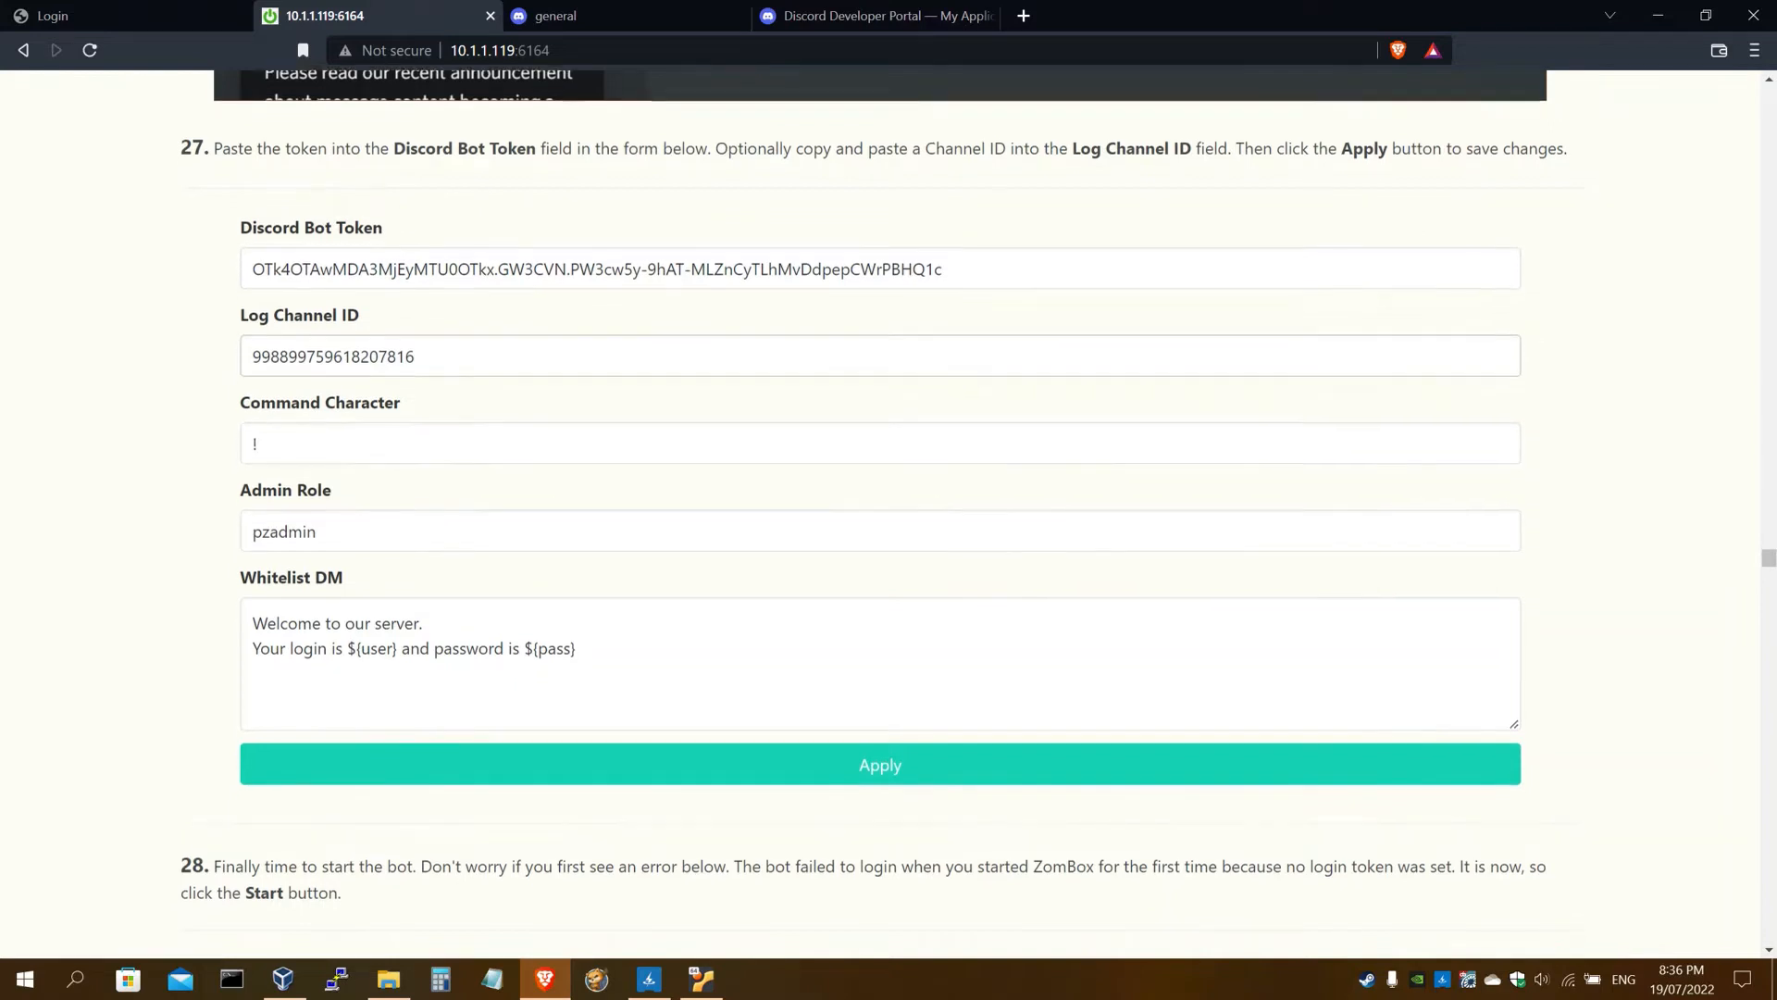
# Start the bot from guide step 28 and confirm zombox-demo shows online in Discord
pyautogui.scroll(-5, 880, 509)
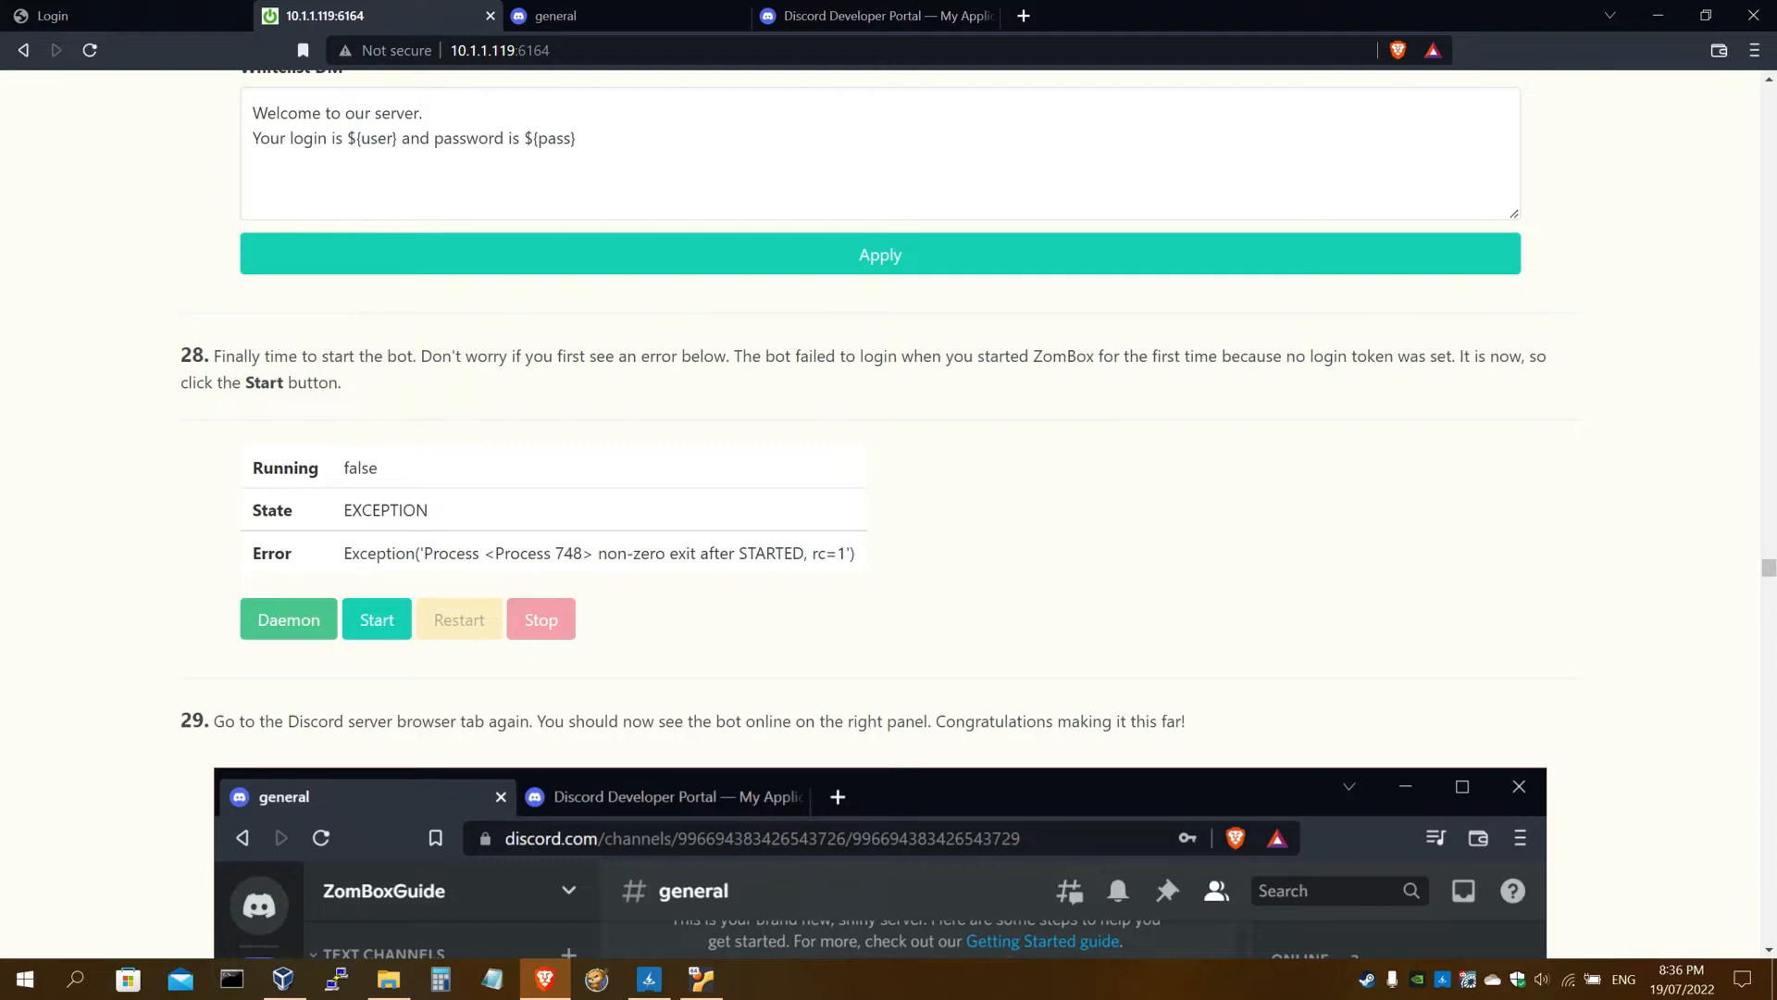
pyautogui.scroll(6, 496, 496)
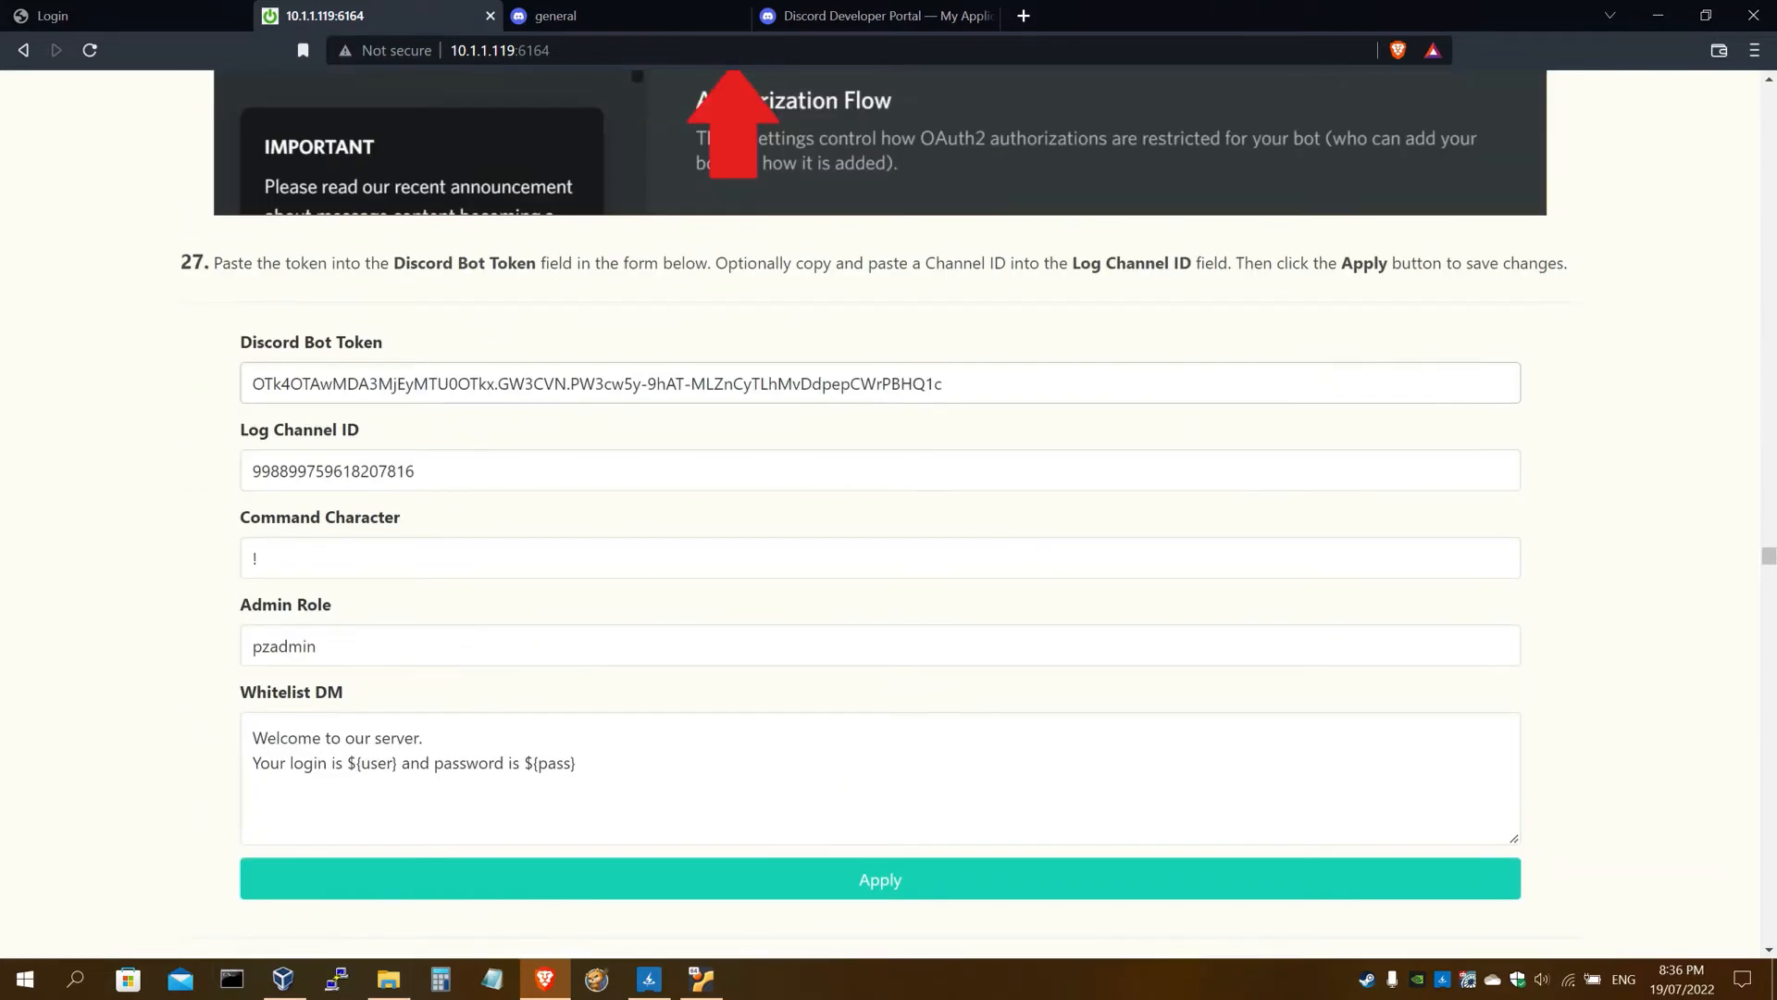
pyautogui.scroll(-7, 579, 440)
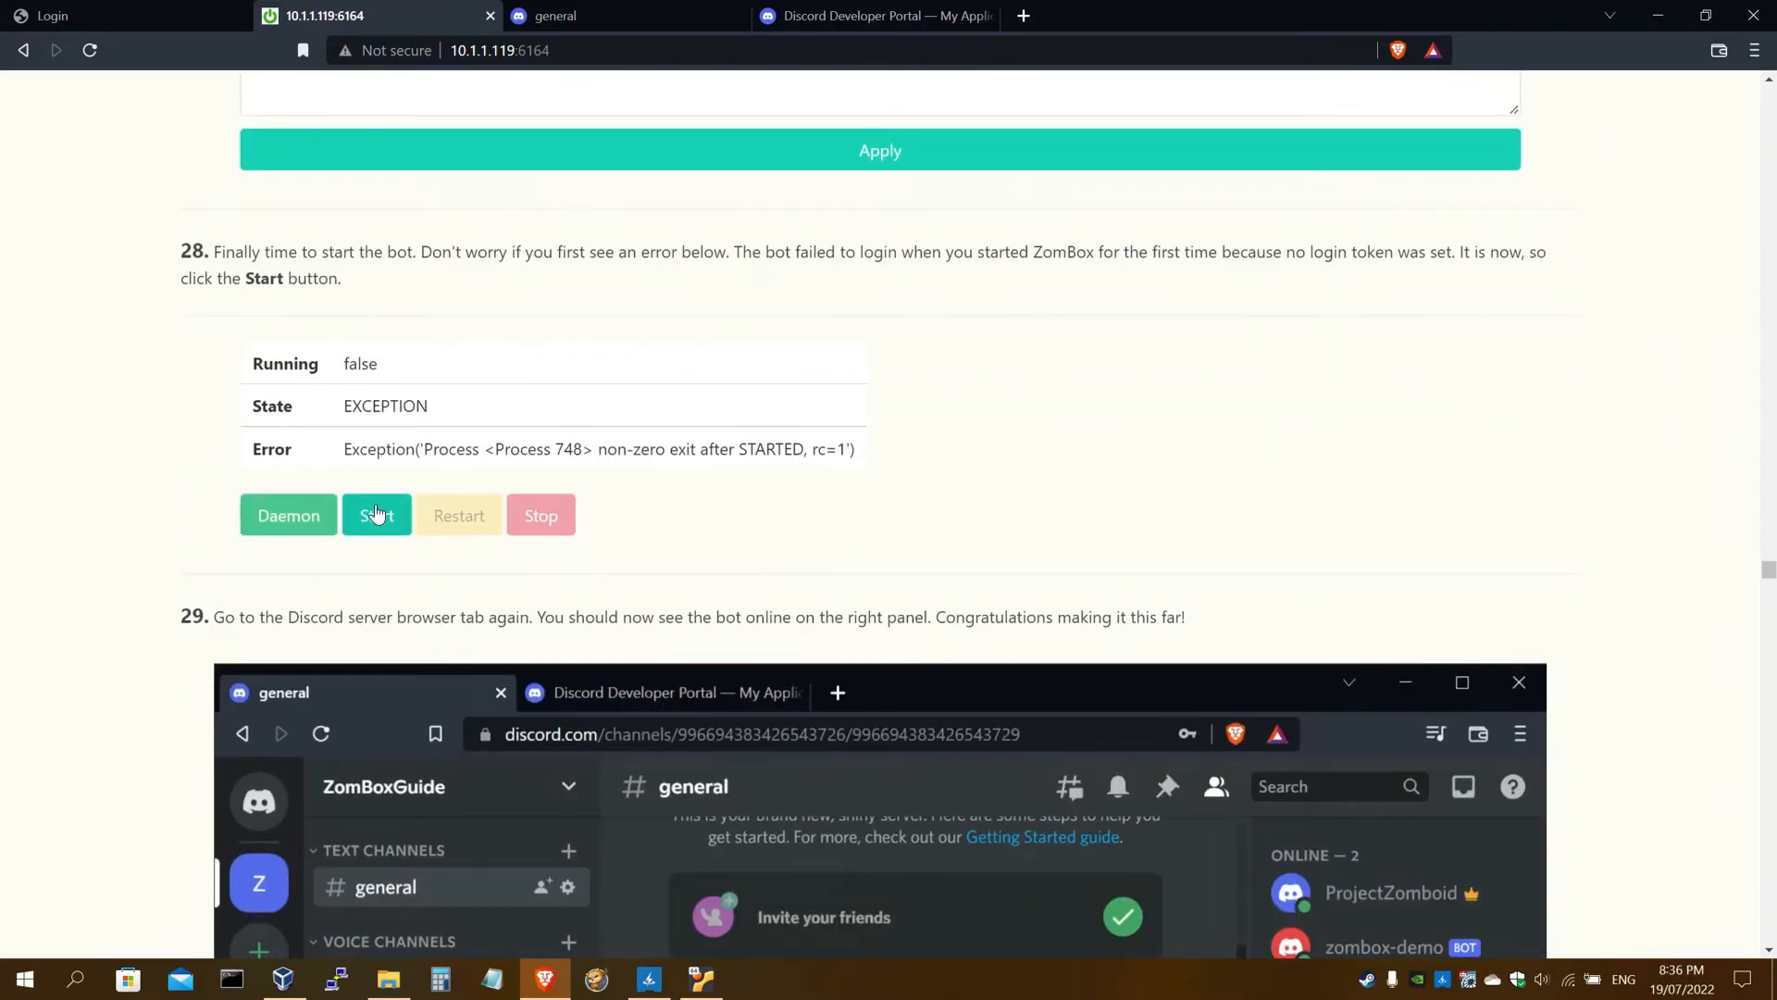
pyautogui.click(376, 513)
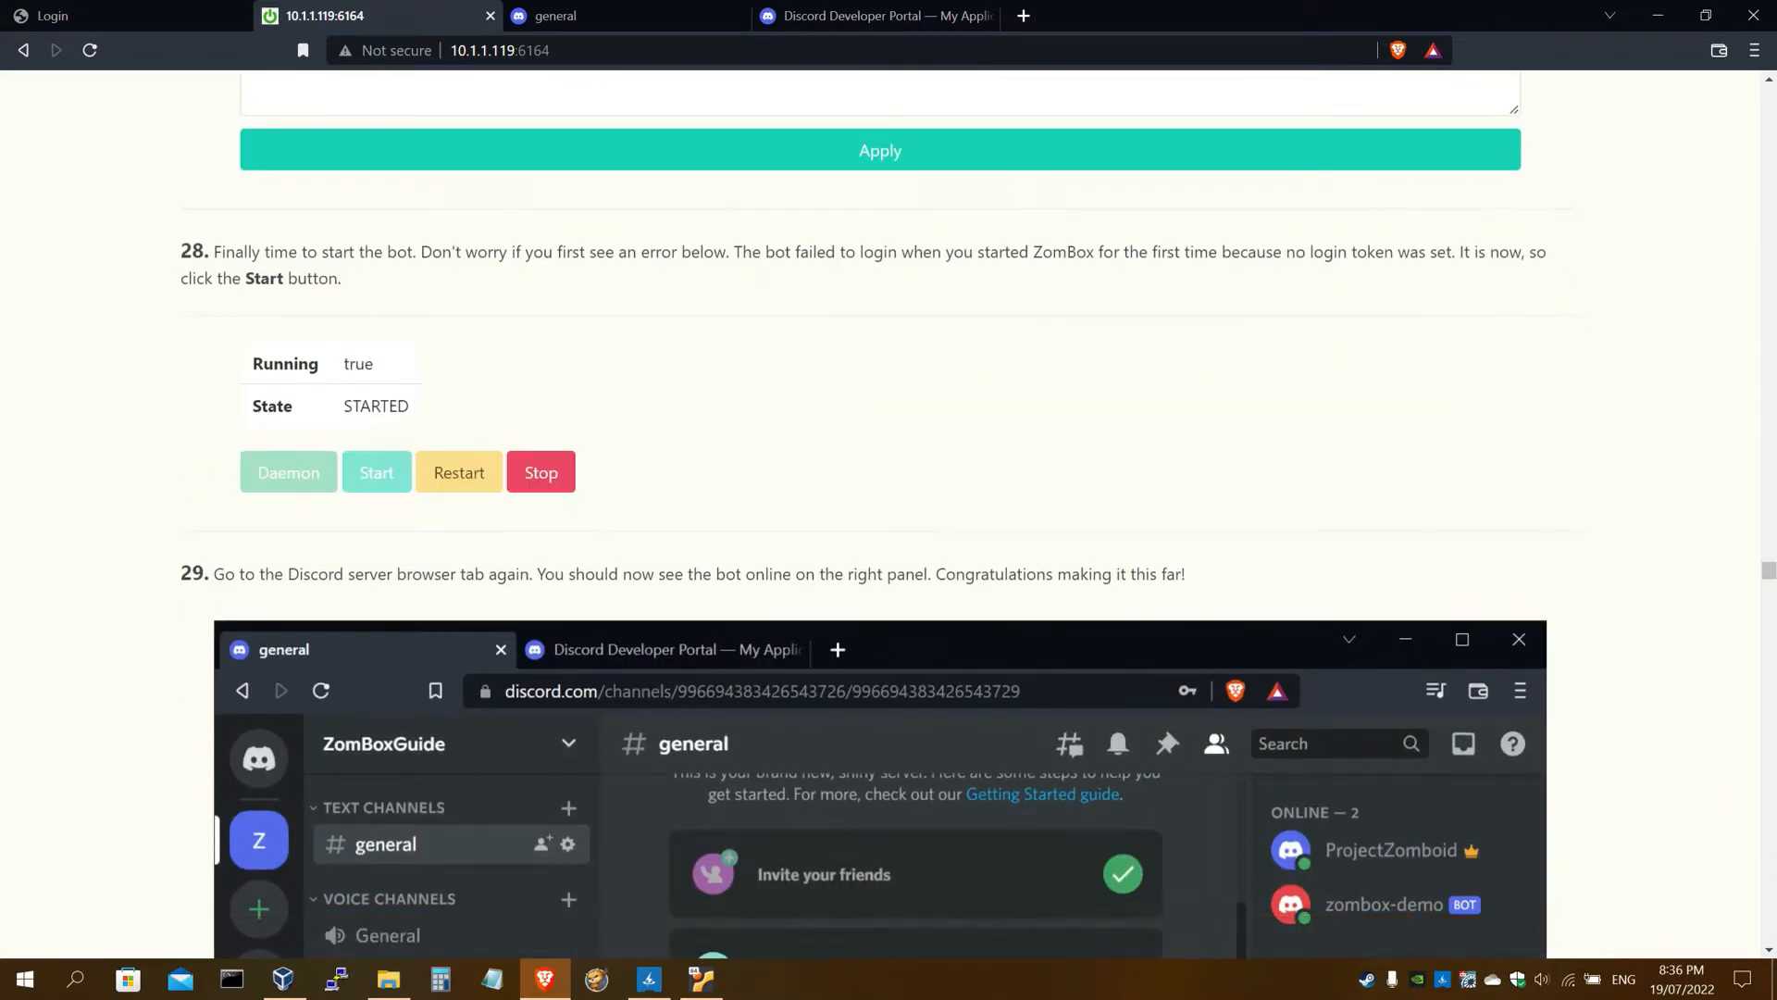
pyautogui.moveTo(275, 364); pyautogui.dragTo(381, 368)
pyautogui.click(393, 381)
pyautogui.click(587, 21)
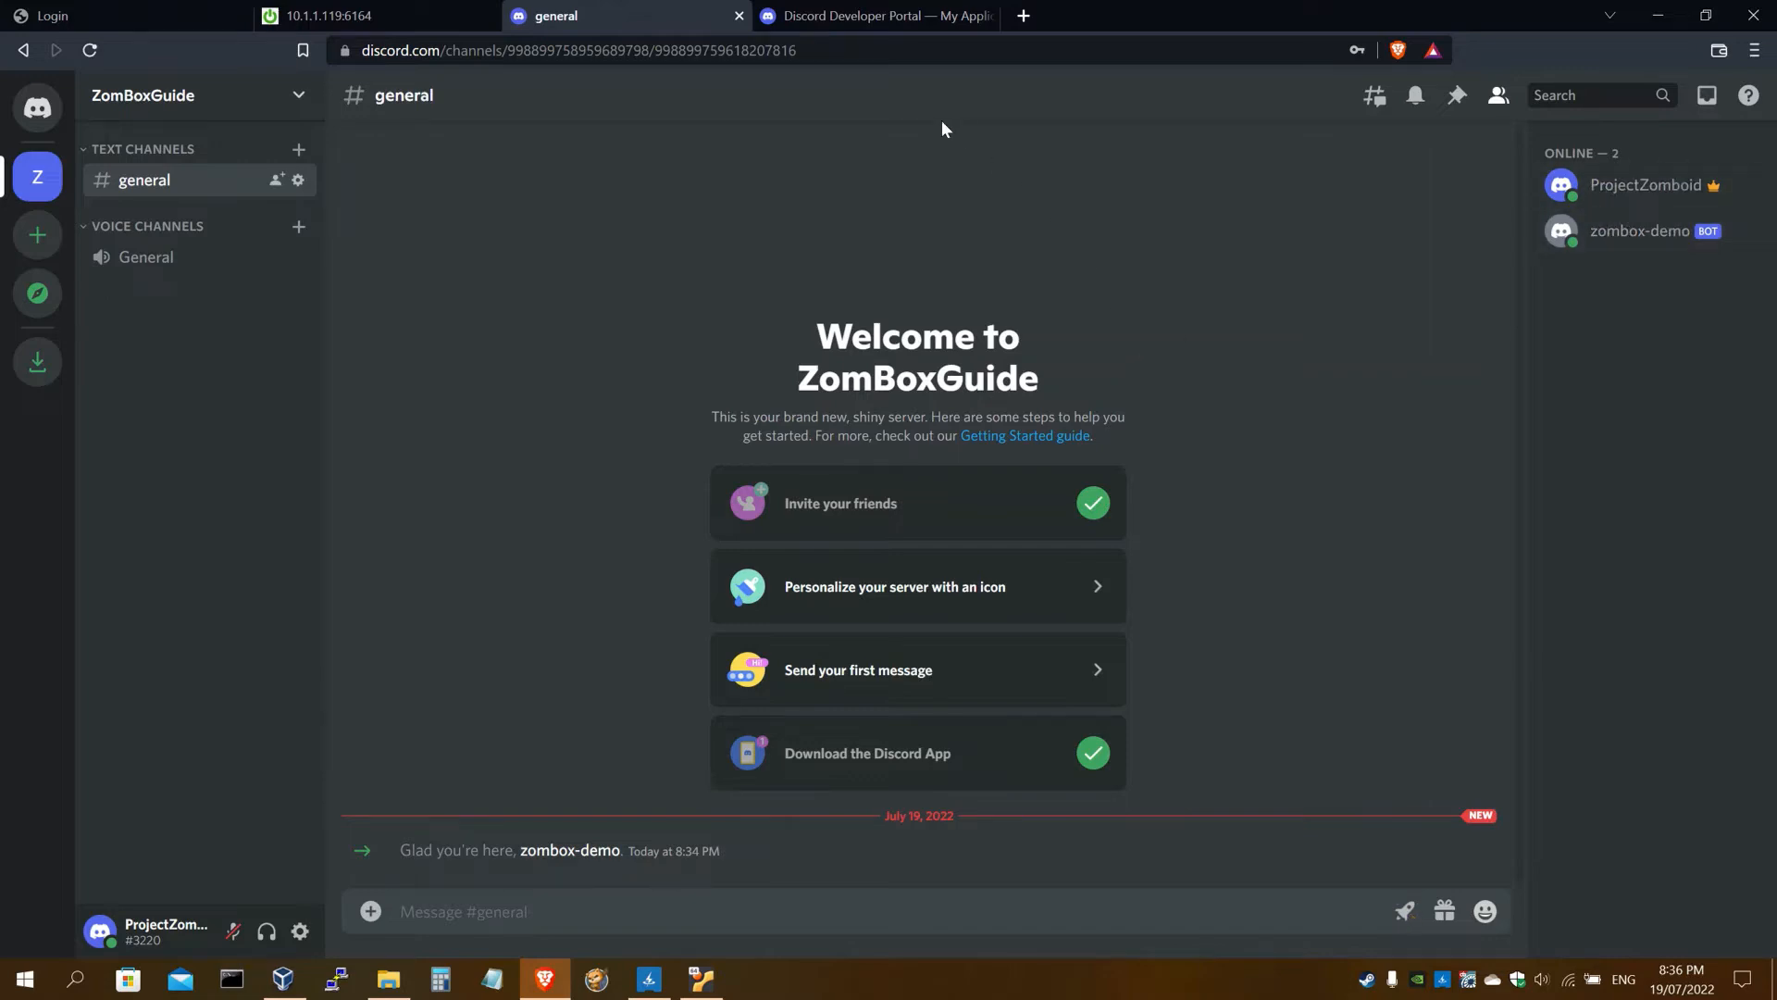
pyautogui.click(392, 19)
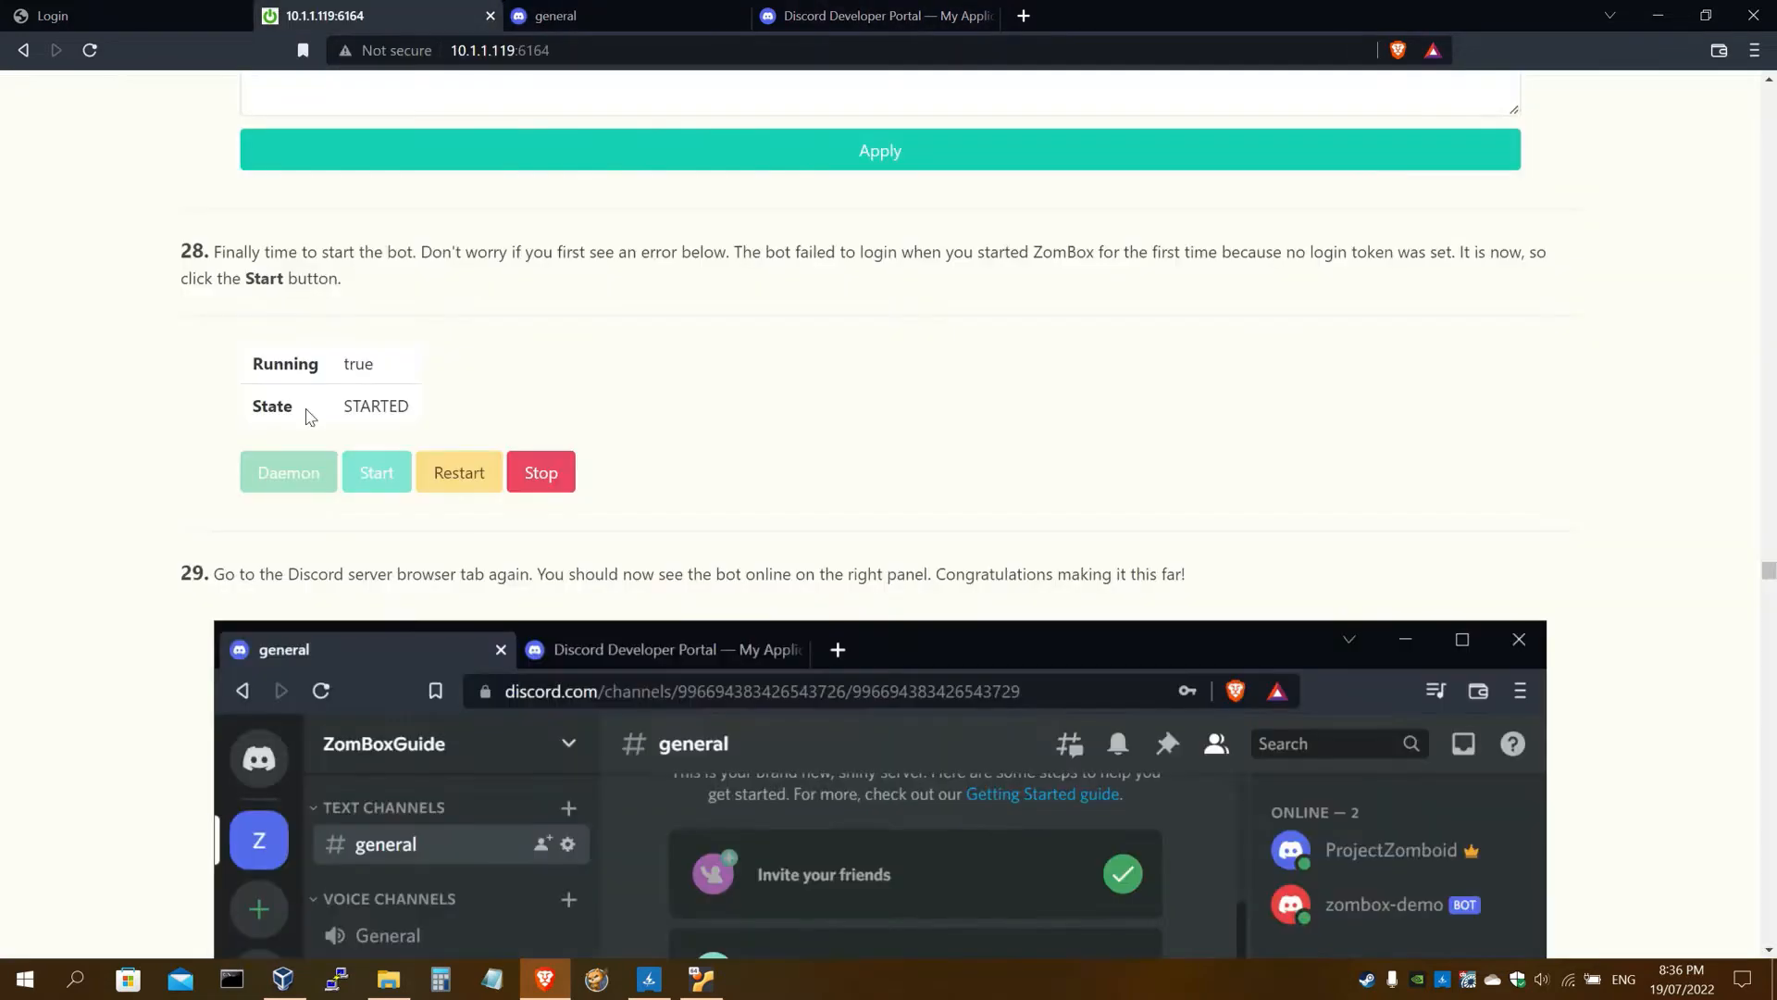
pyautogui.scroll(-3, 310, 407)
pyautogui.scroll(-10, 139, 408)
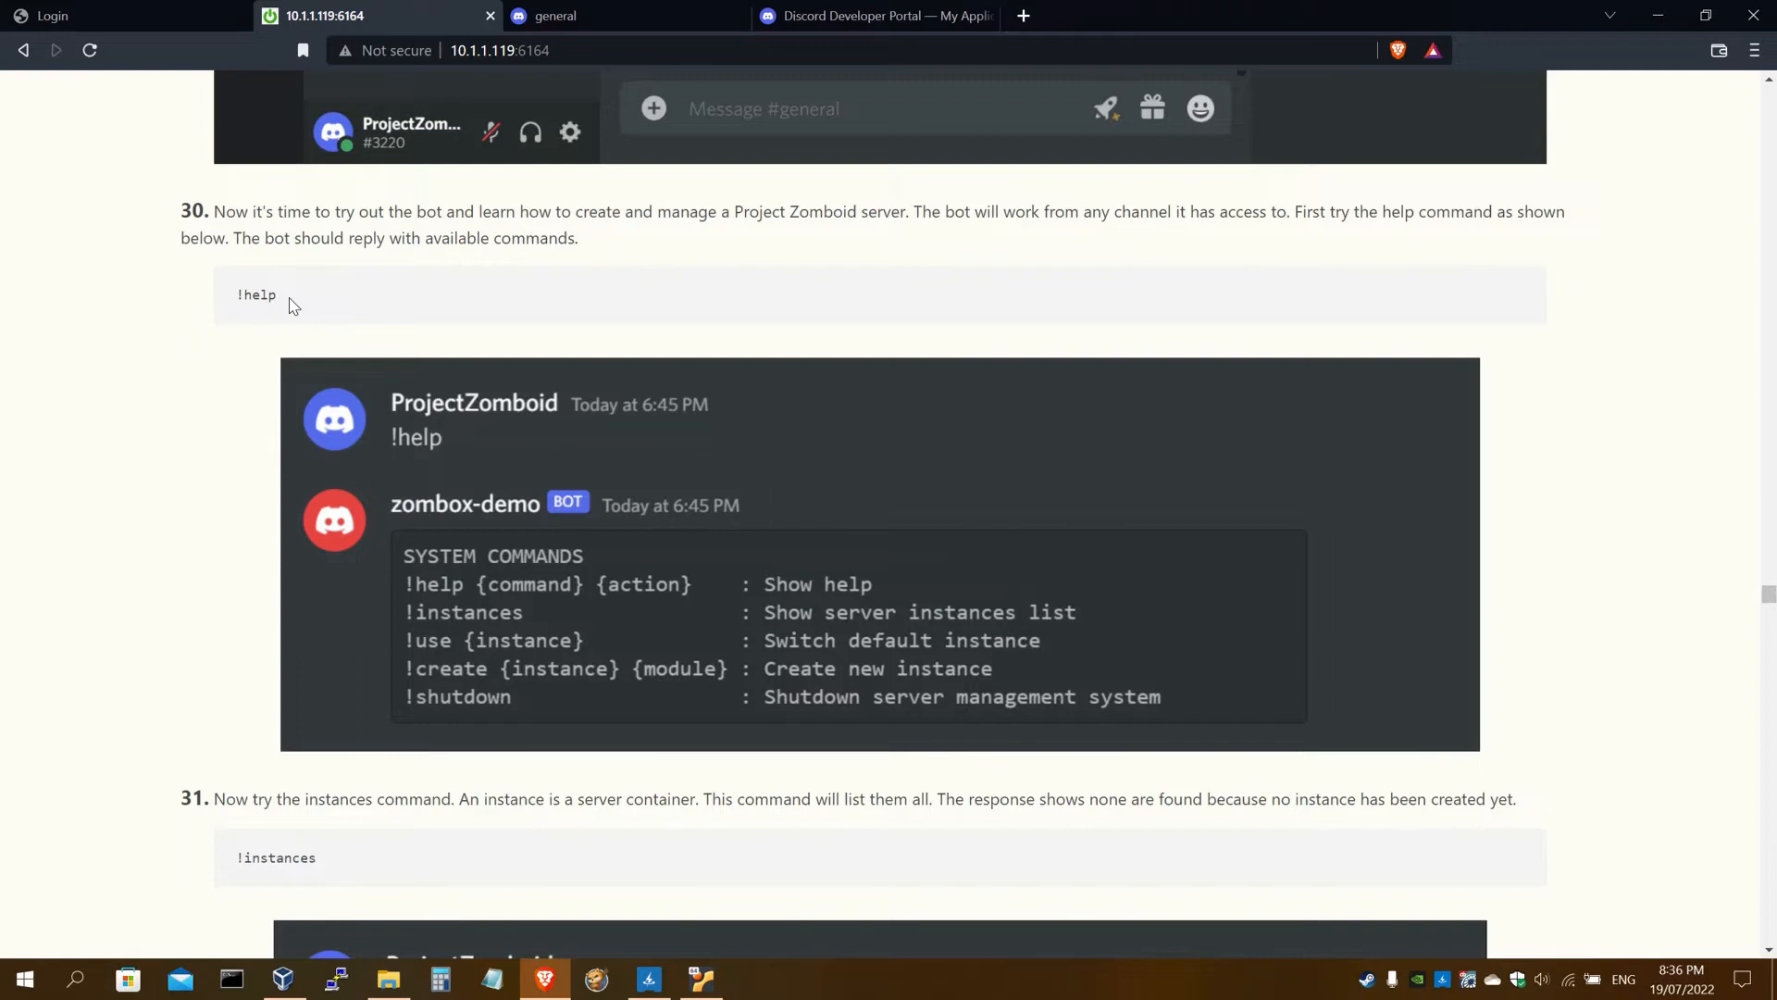
pyautogui.moveTo(289, 306); pyautogui.dragTo(231, 309)
pyautogui.moveTo(287, 302); pyautogui.dragTo(233, 298)
pyautogui.hotkey('ctrl', 'c')
pyautogui.click(918, 11)
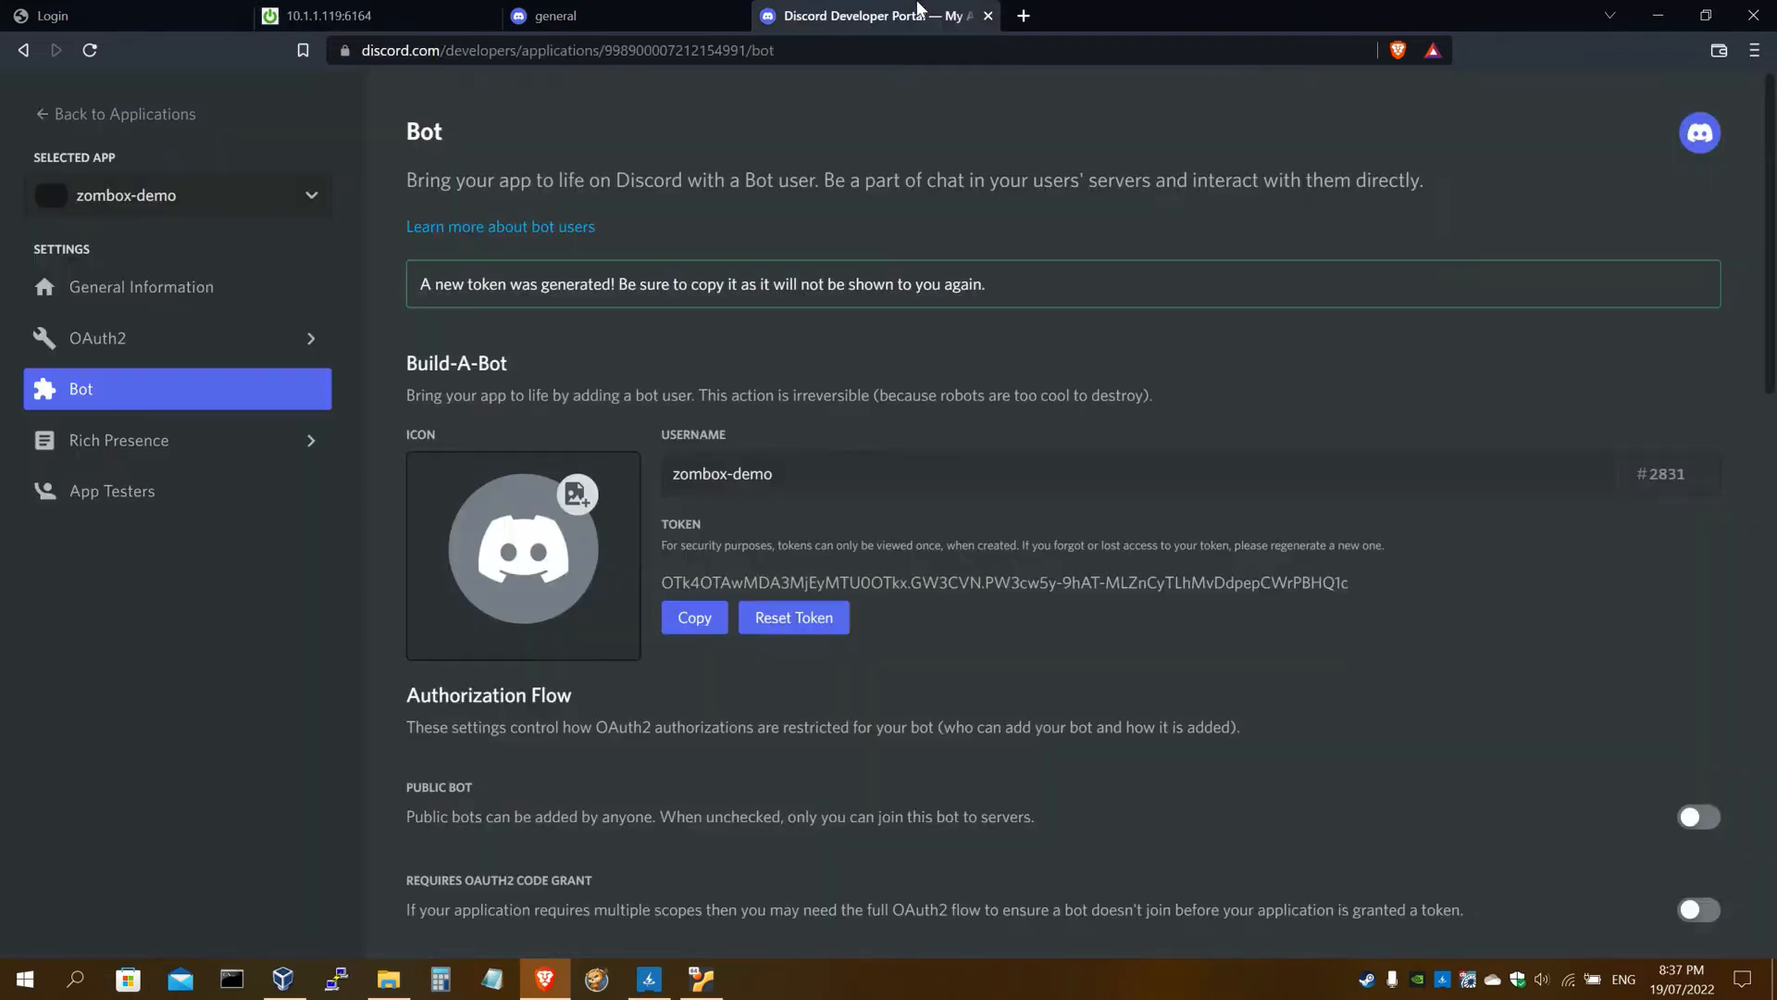
pyautogui.click(602, 13)
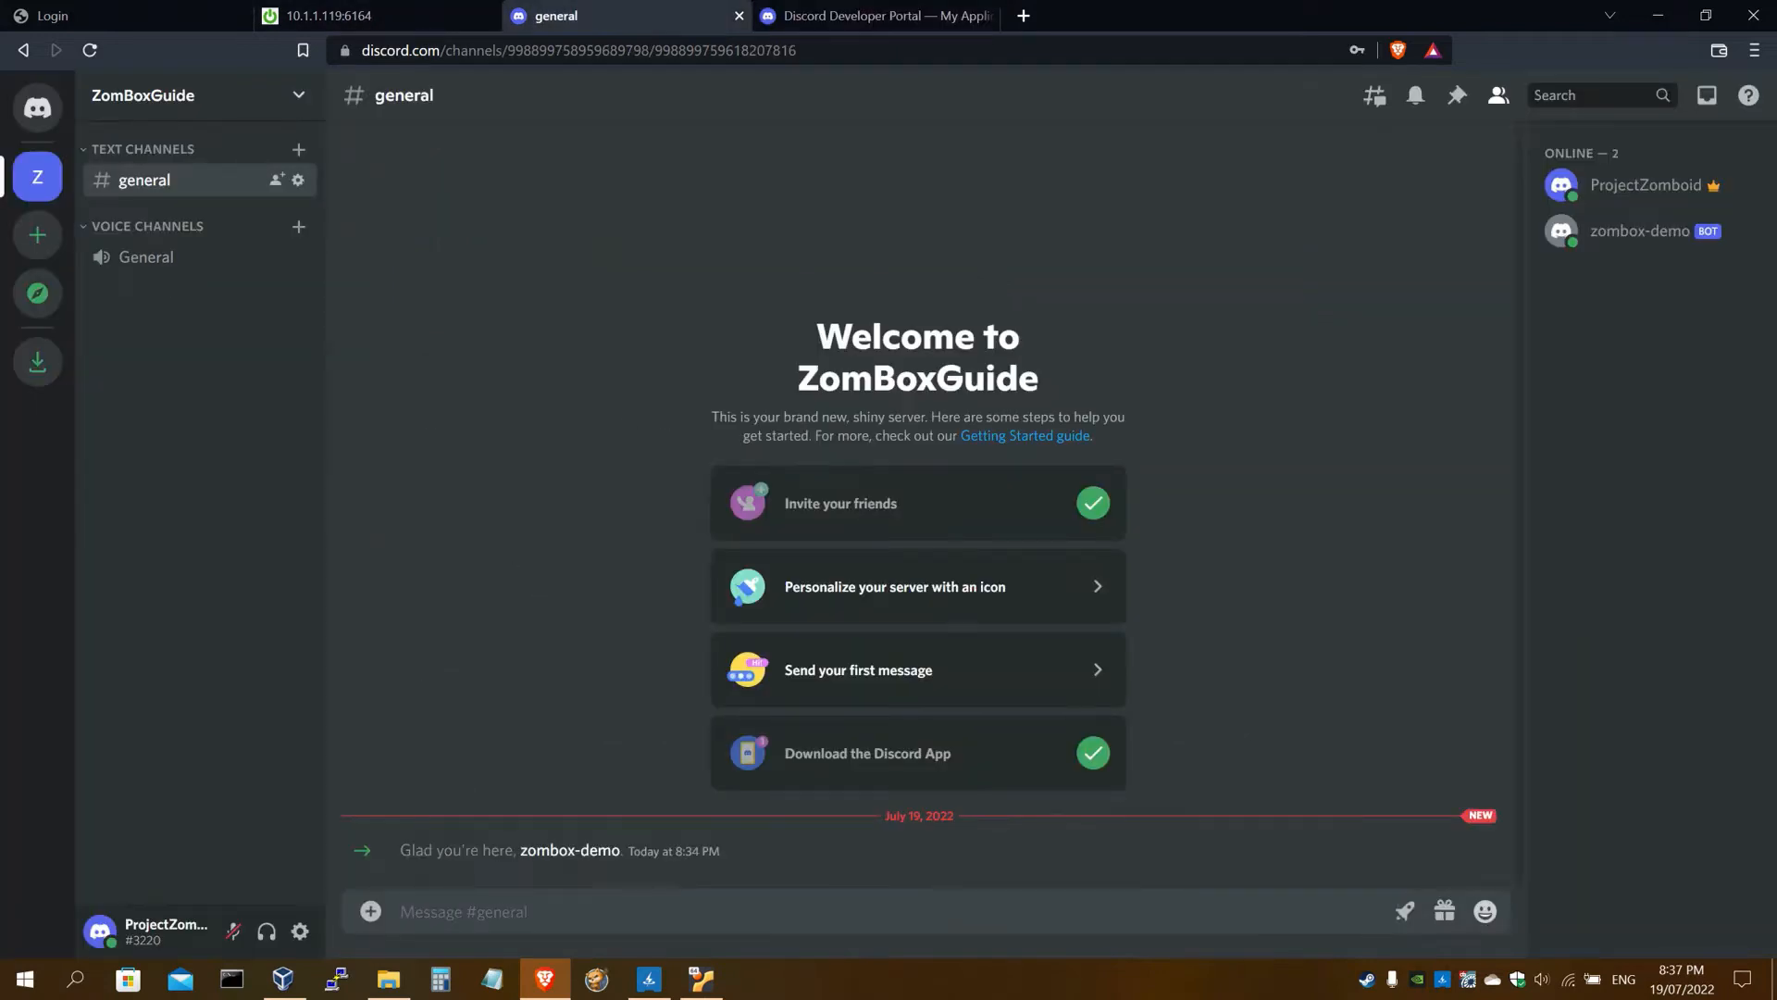
# Send !help to the bot and review its listed commands
pyautogui.hotkey('ctrl', 'v')
pyautogui.press('Return')
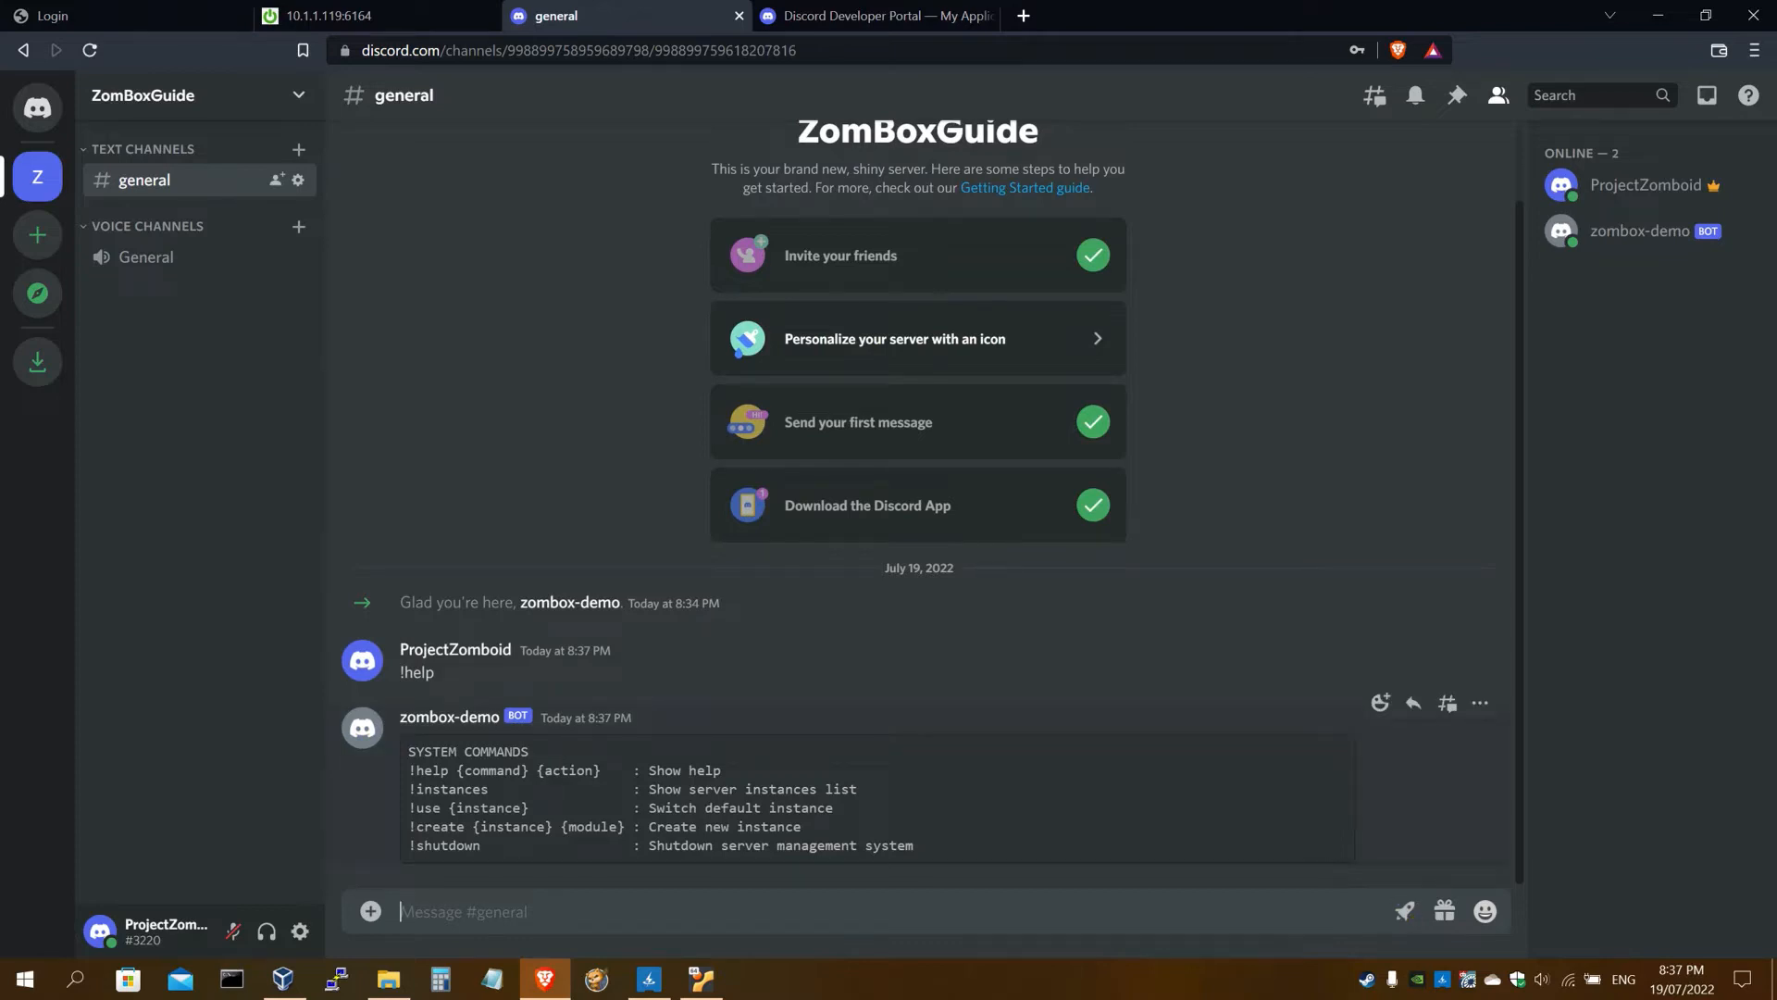
pyautogui.moveTo(409, 770); pyautogui.dragTo(491, 846)
pyautogui.click(490, 846)
pyautogui.moveTo(410, 789); pyautogui.dragTo(489, 789)
pyautogui.click(1411, 916)
pyautogui.moveTo(447, 789); pyautogui.dragTo(489, 789)
pyautogui.click(481, 787)
# Send !instances and get the reply "No instances found."
pyautogui.write('!instances')
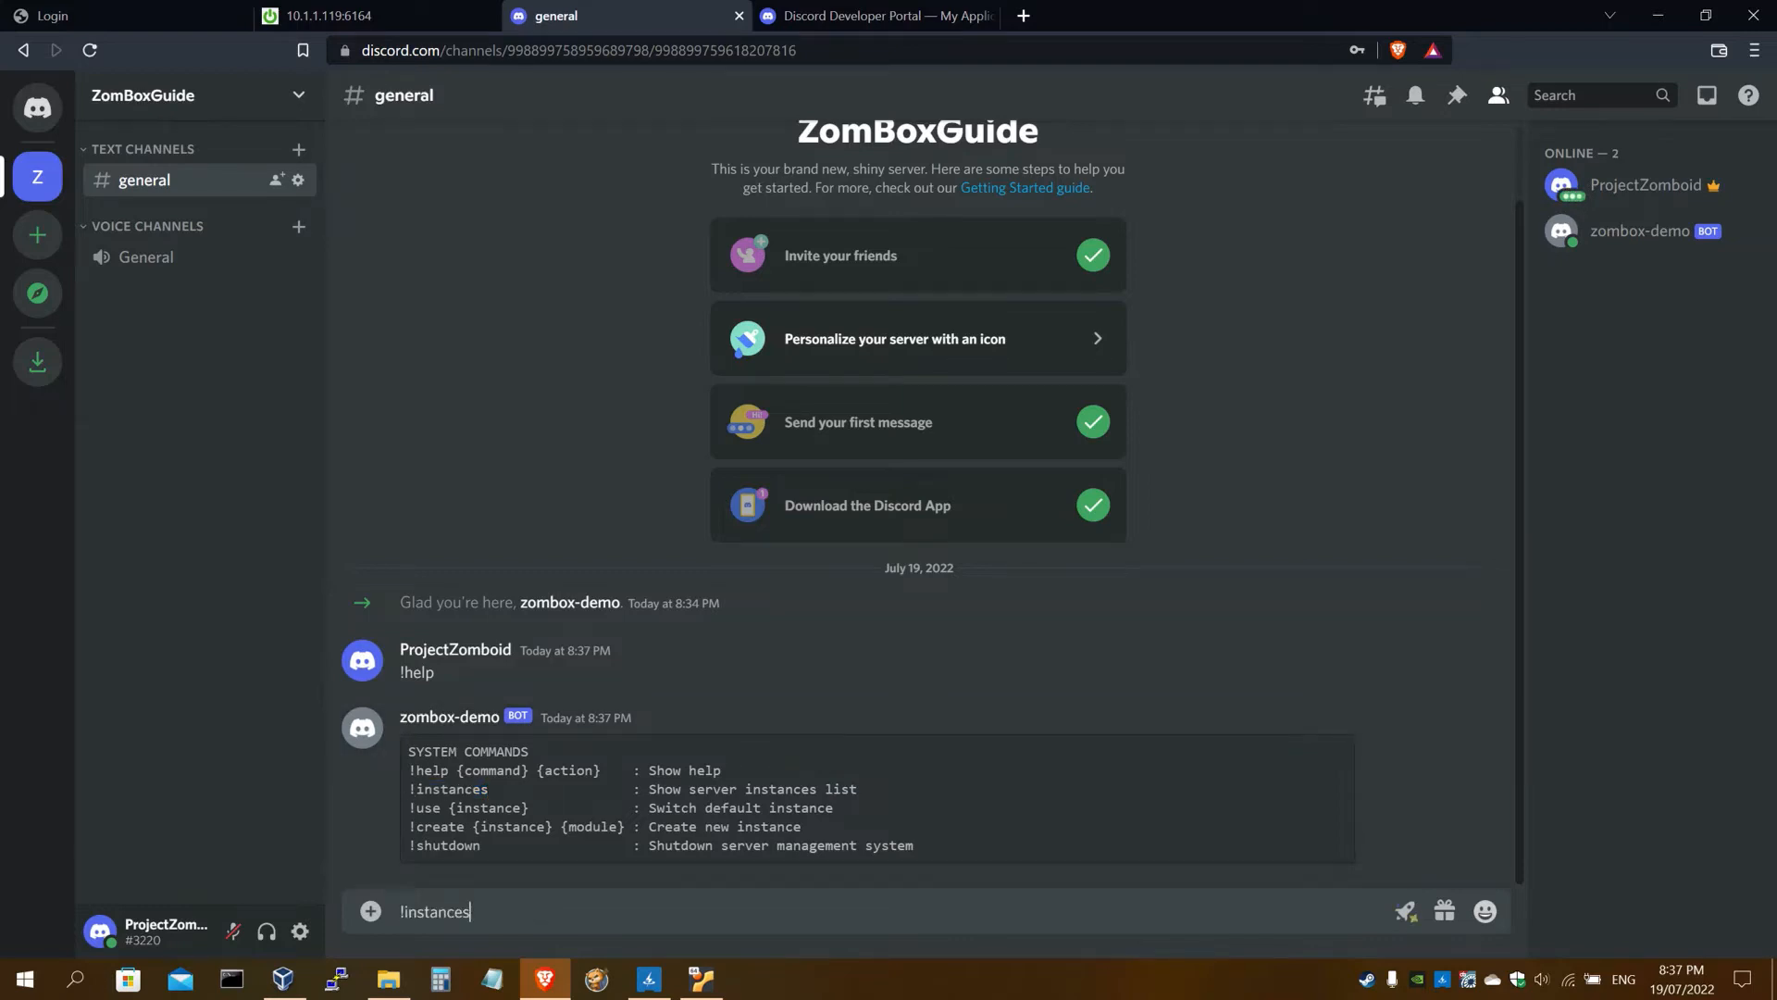
pyautogui.press('Return')
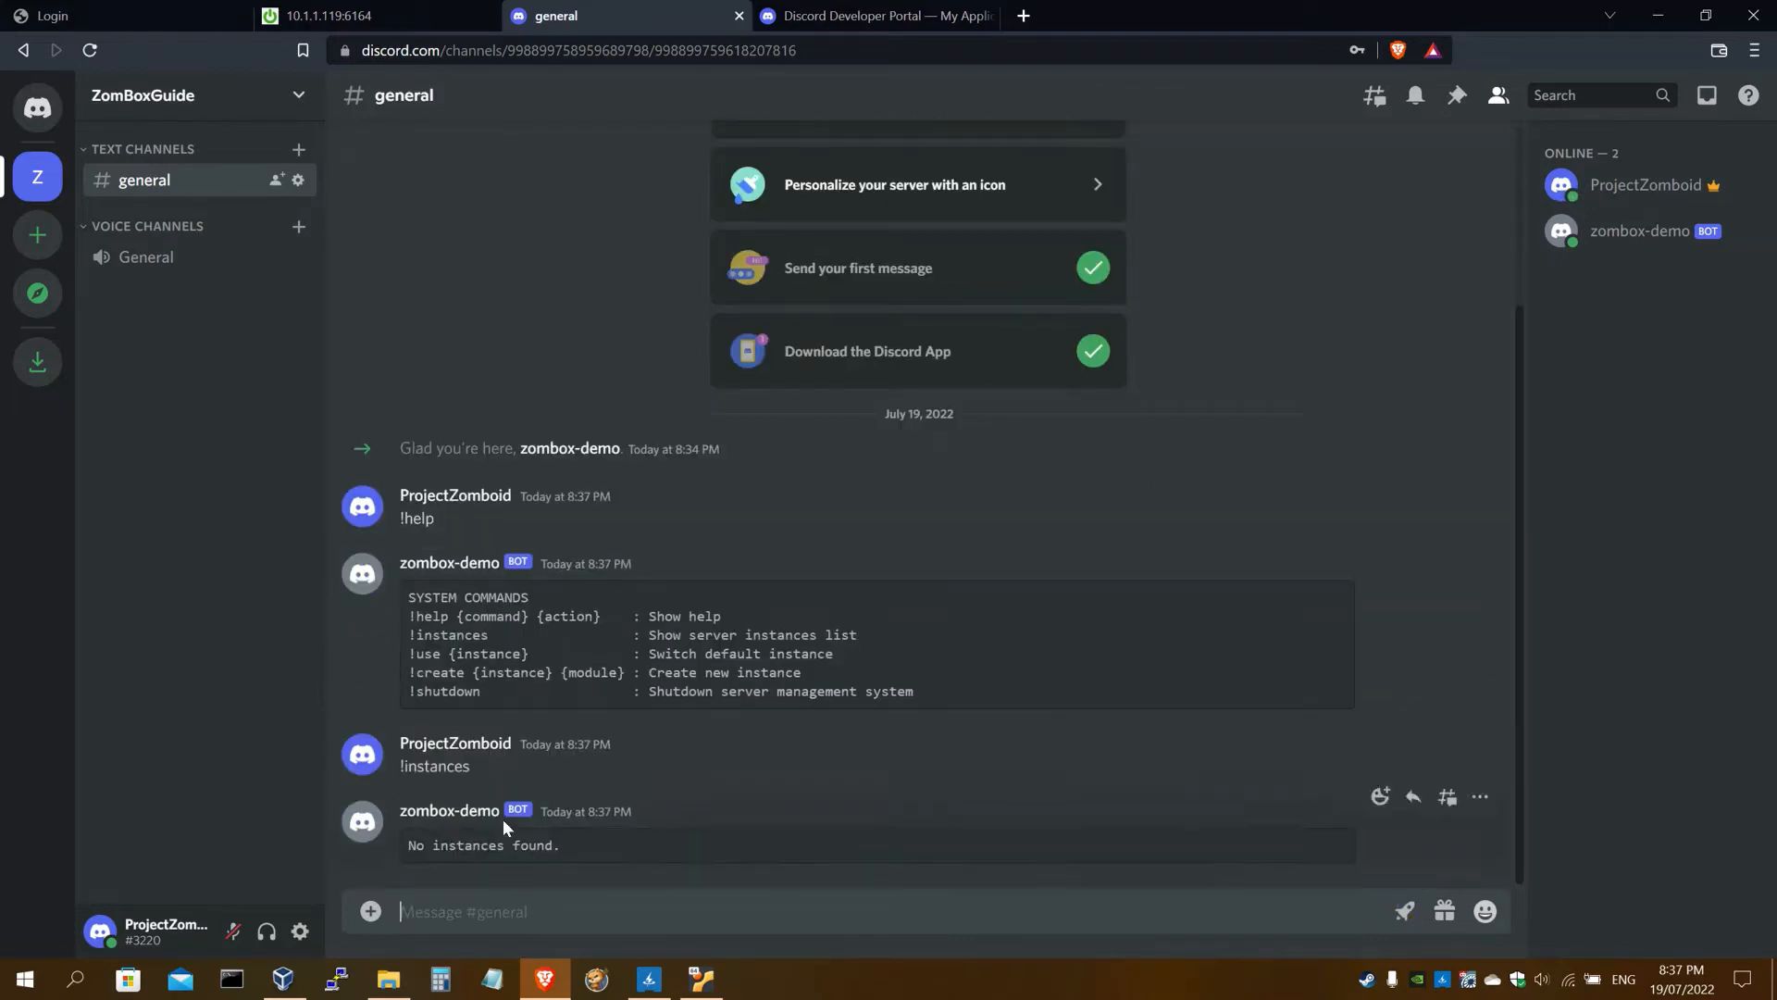
pyautogui.moveTo(463, 845); pyautogui.dragTo(573, 861)
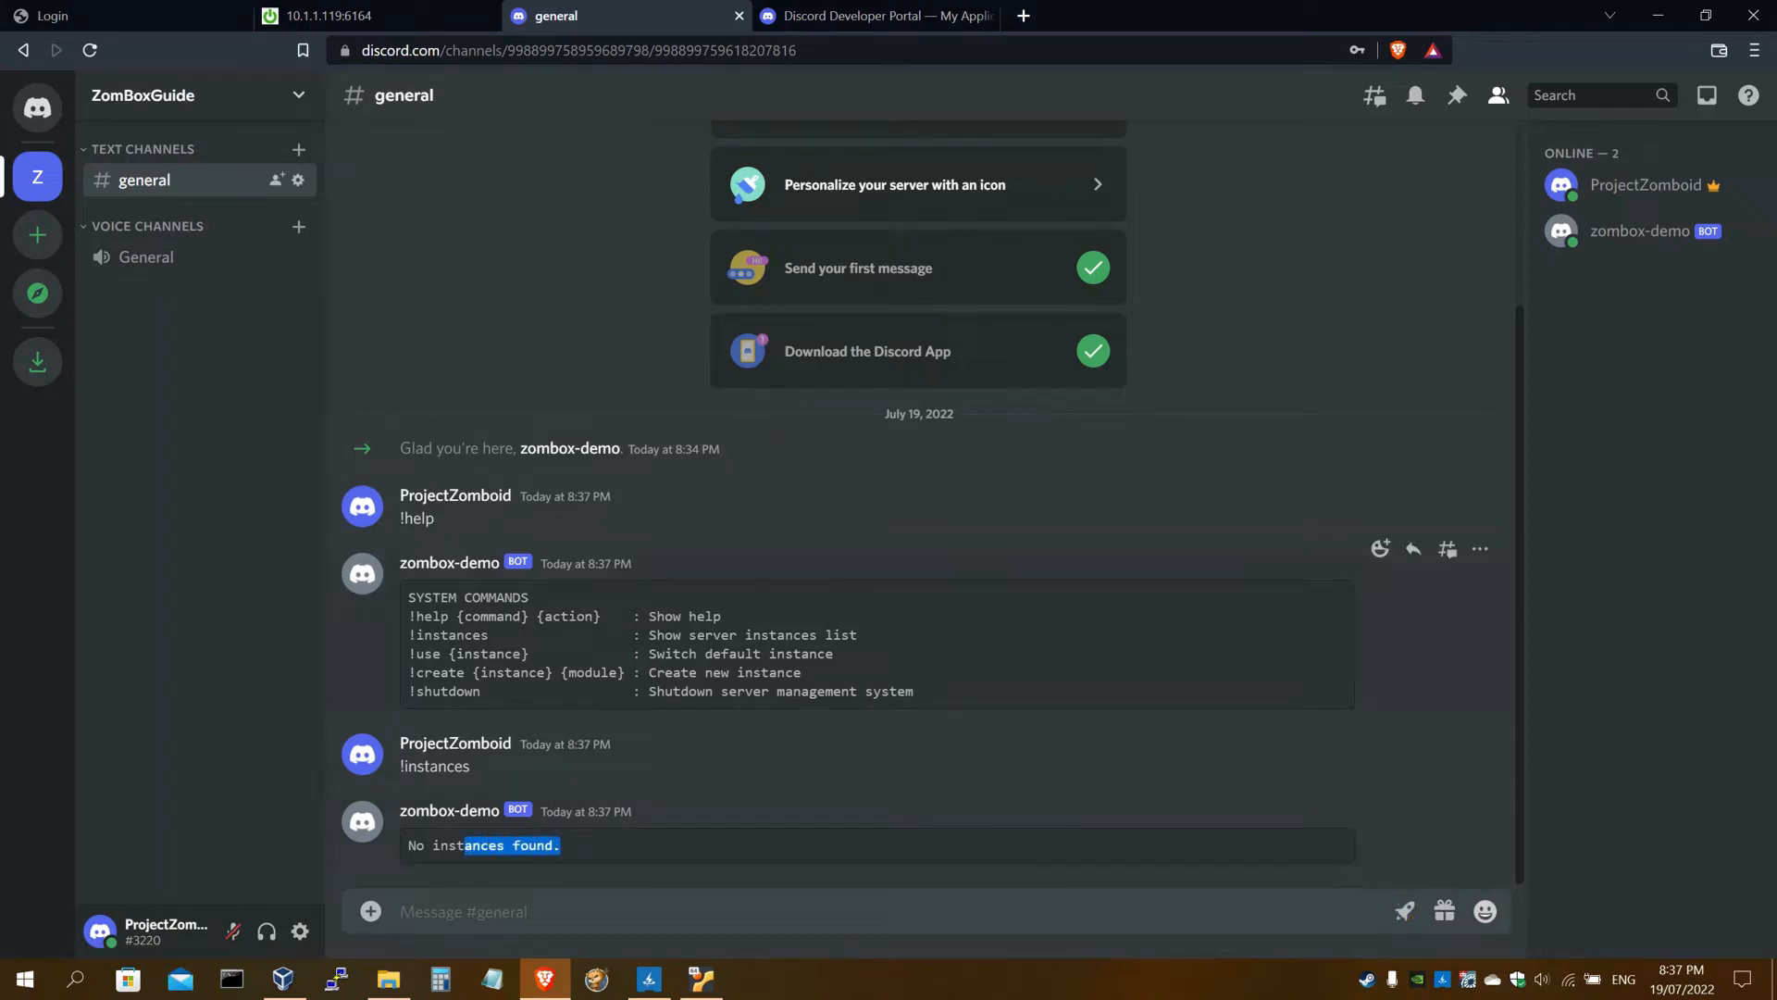
pyautogui.click(324, 16)
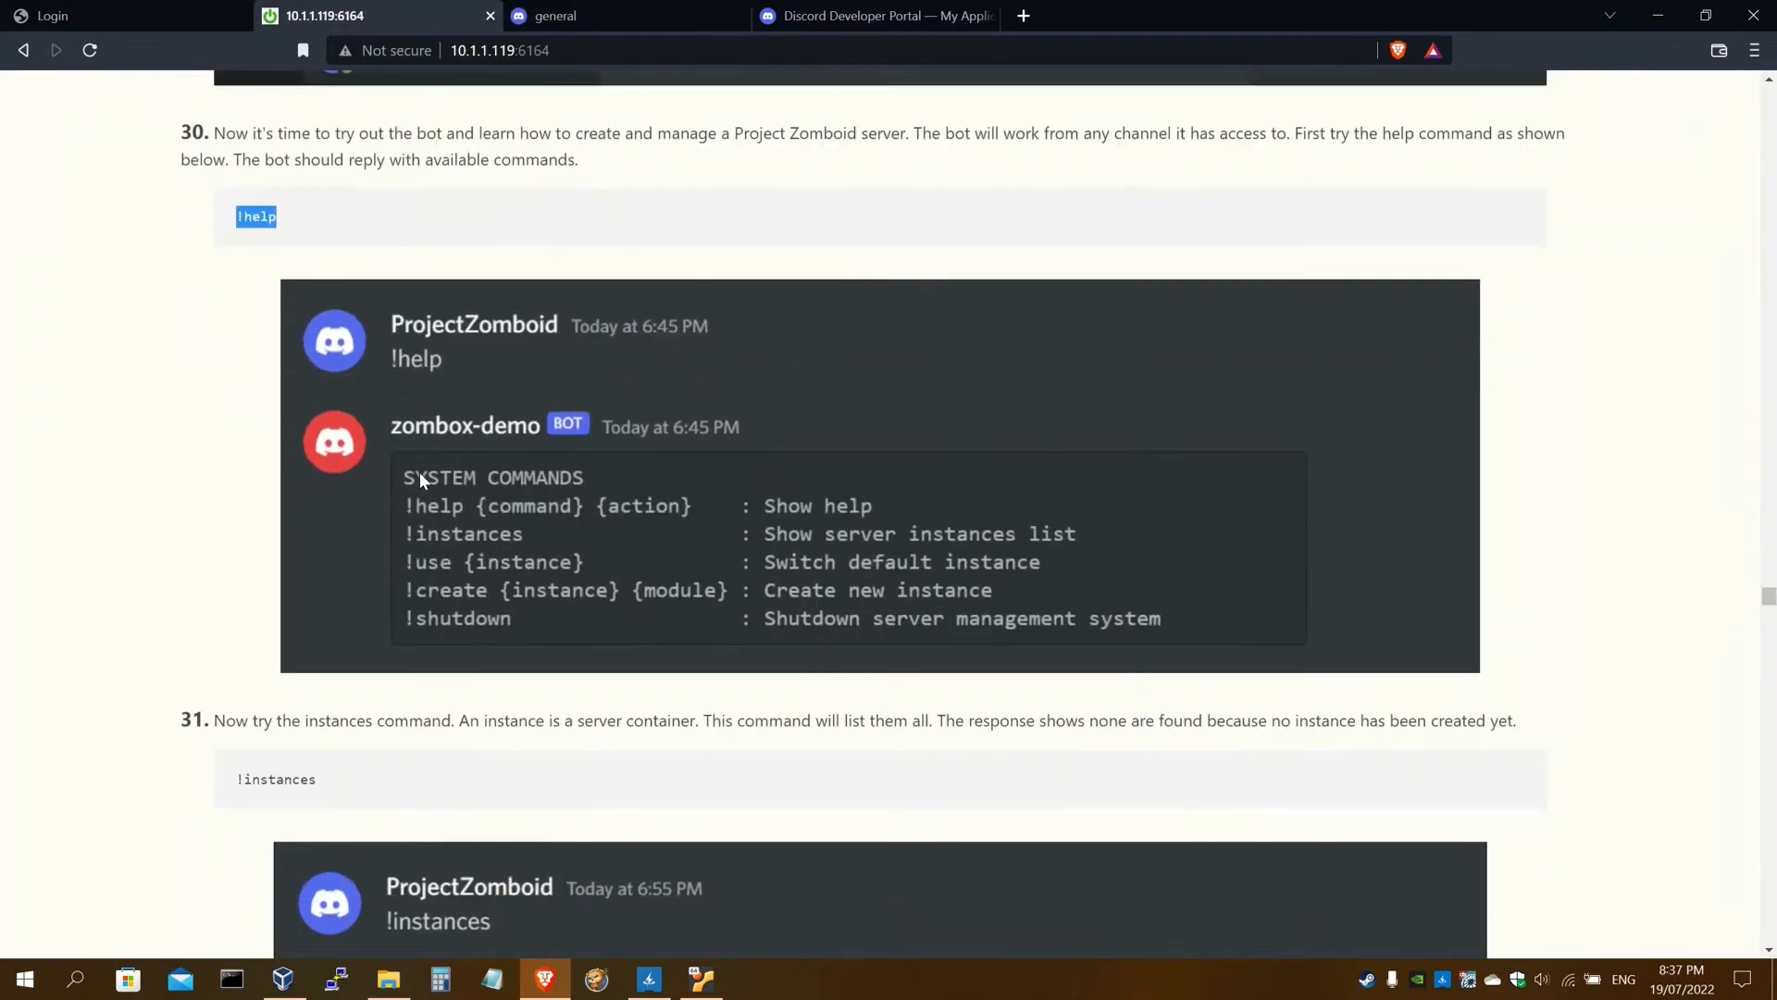
# Copy the '!create myserver projectzomboid' command from the setup guide
pyautogui.scroll(-4, 420, 472)
pyautogui.scroll(-5, 419, 472)
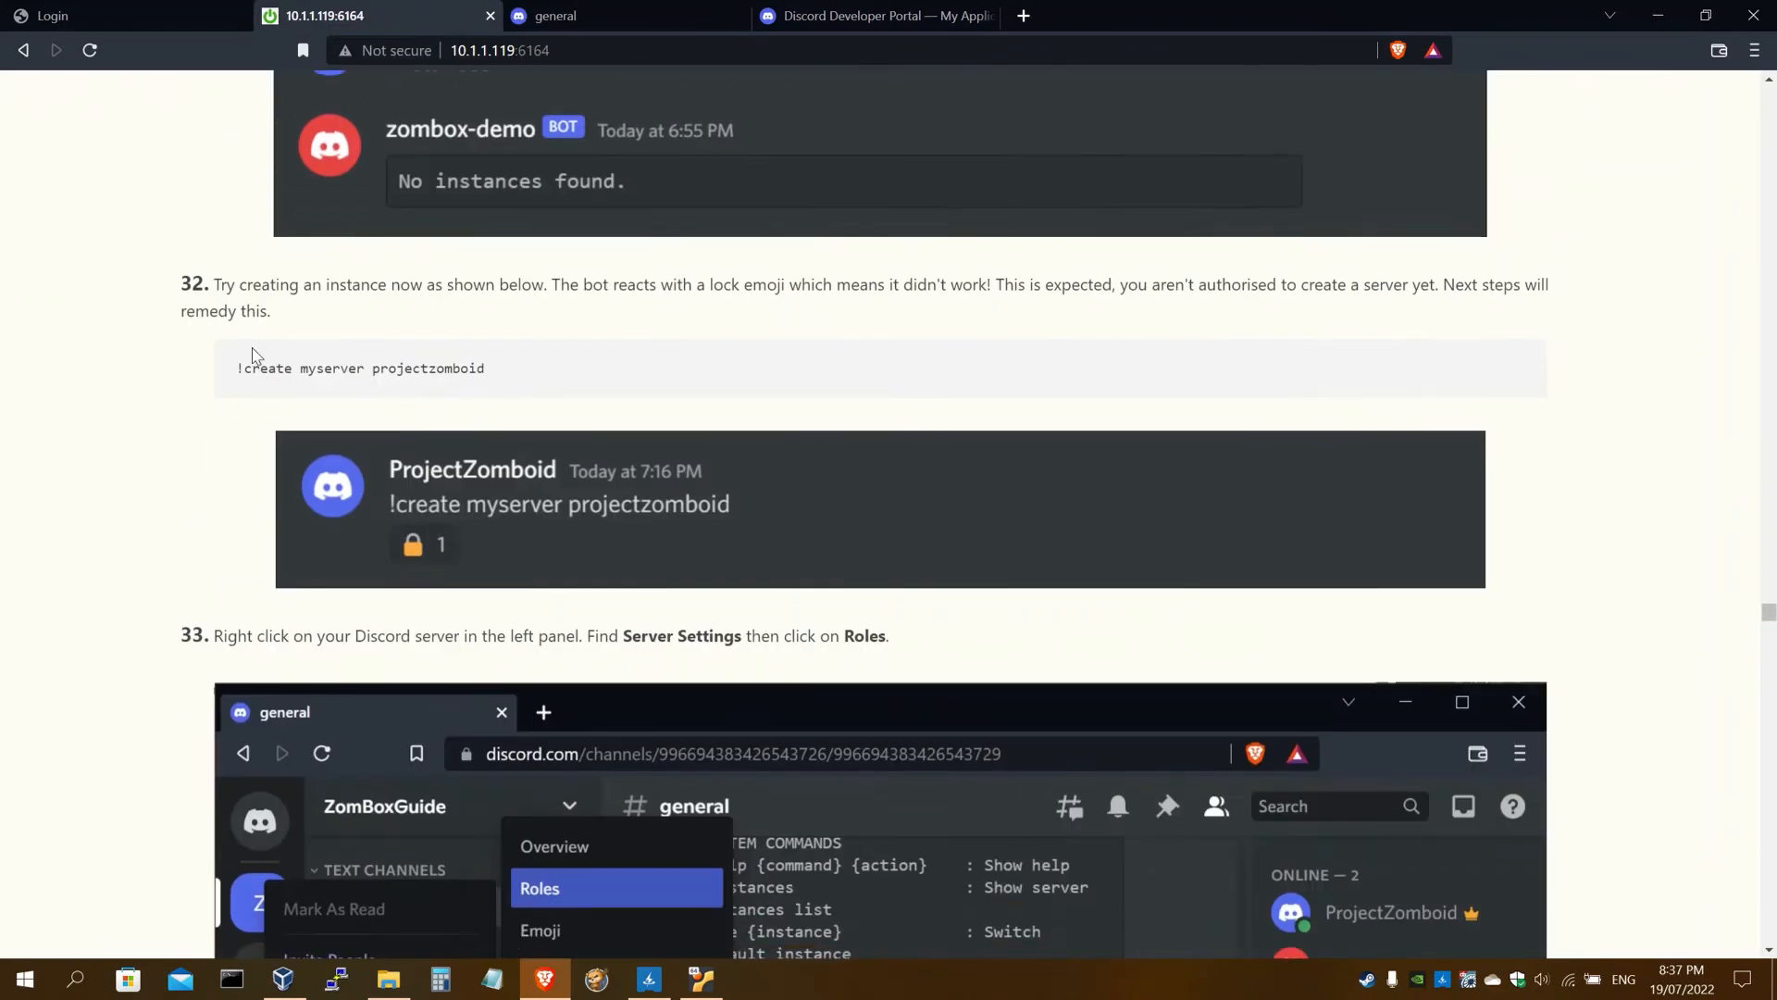
pyautogui.moveTo(491, 370); pyautogui.dragTo(237, 374)
pyautogui.hotkey('ctrl', 'c')
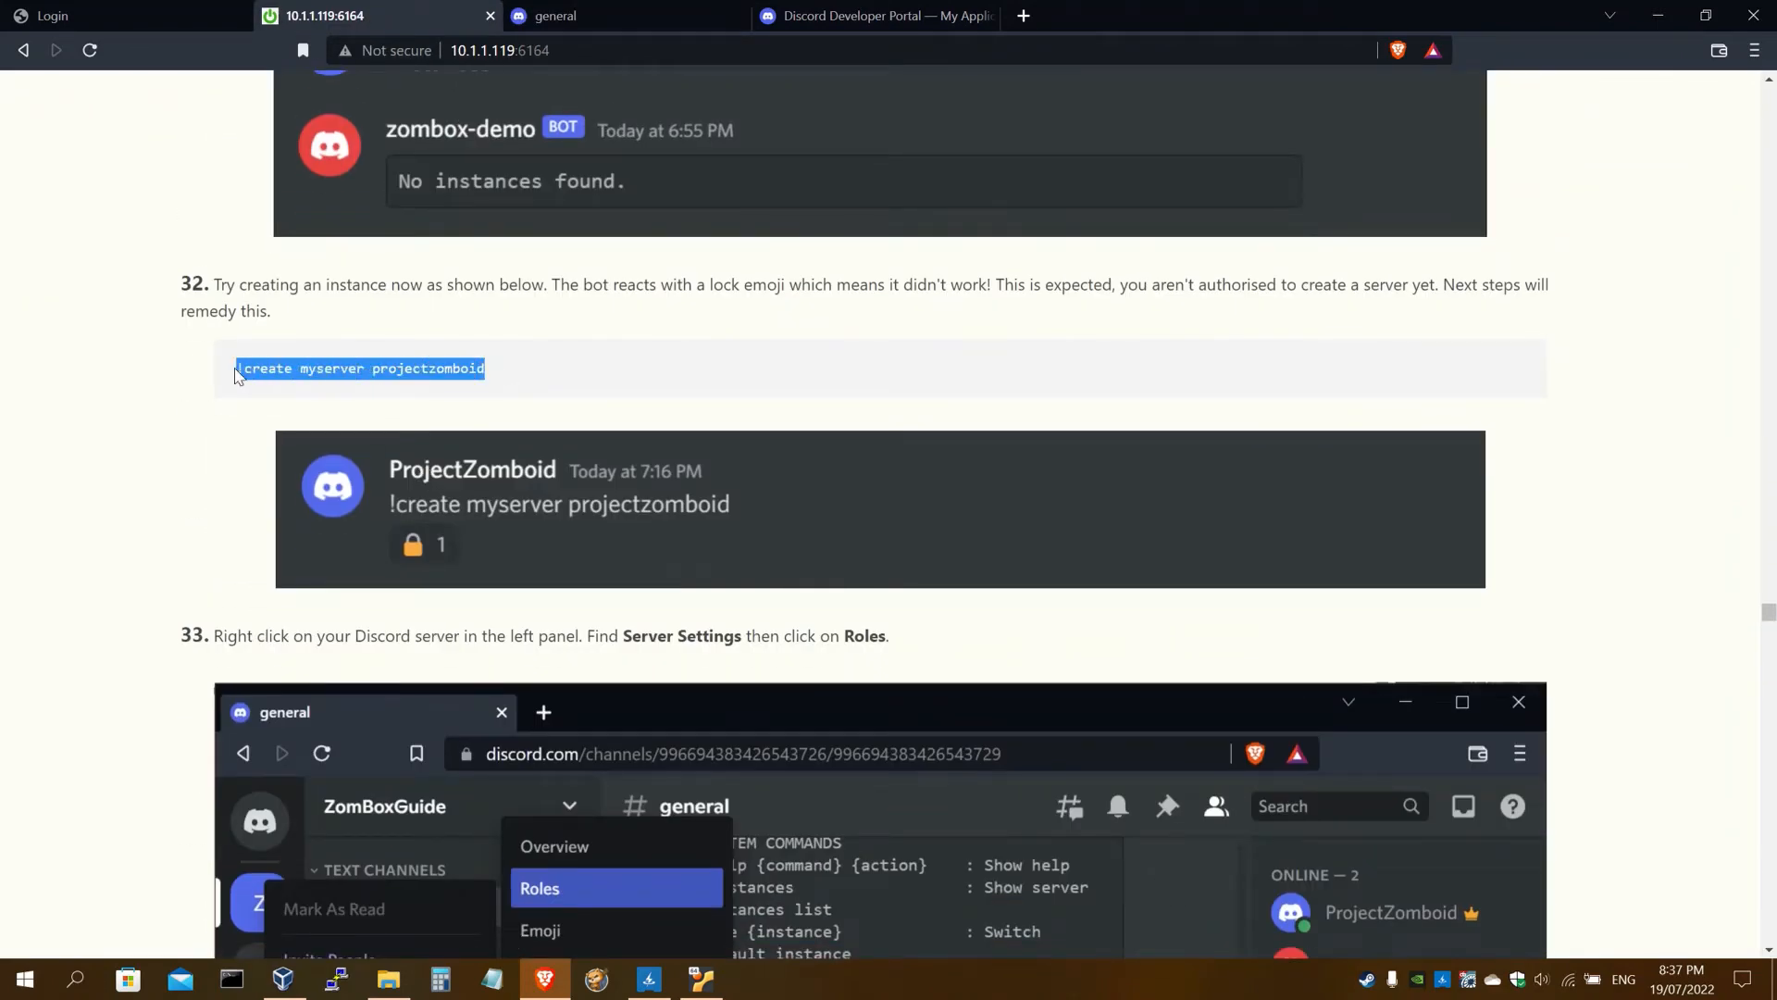
# Post '!create myserver projectzomboid' in #general; the bot answers with a lock reaction
pyautogui.click(732, 23)
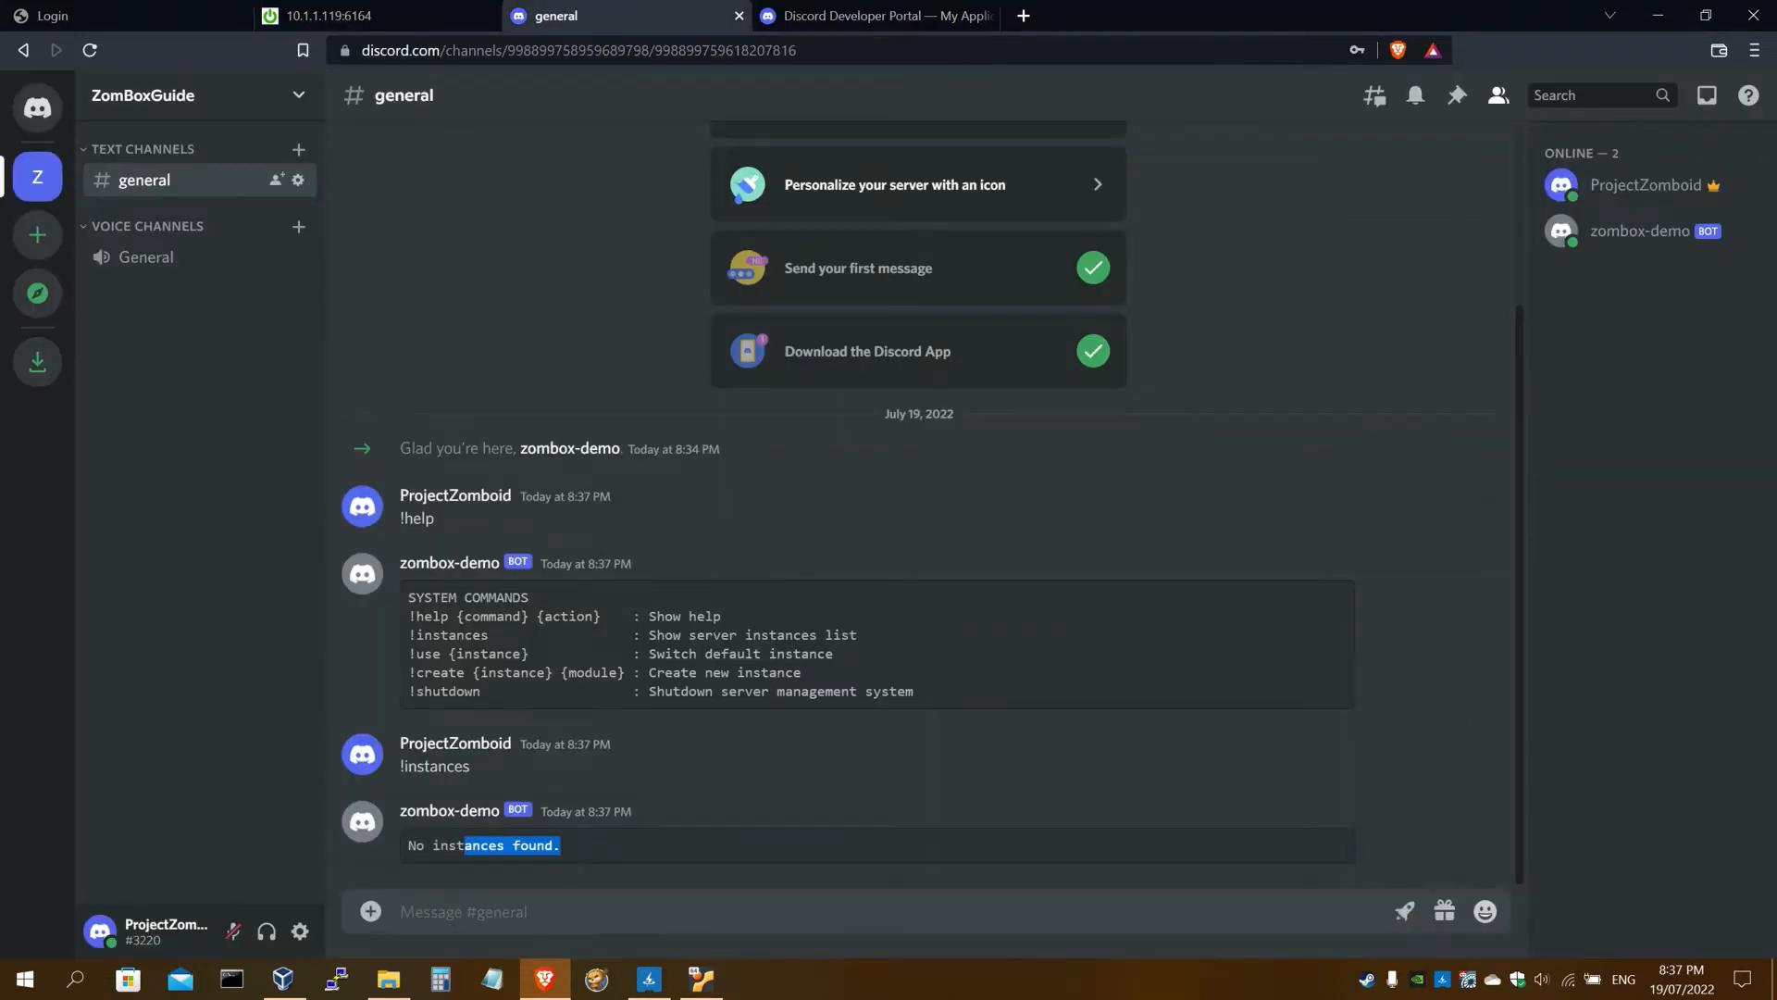
pyautogui.click(592, 841)
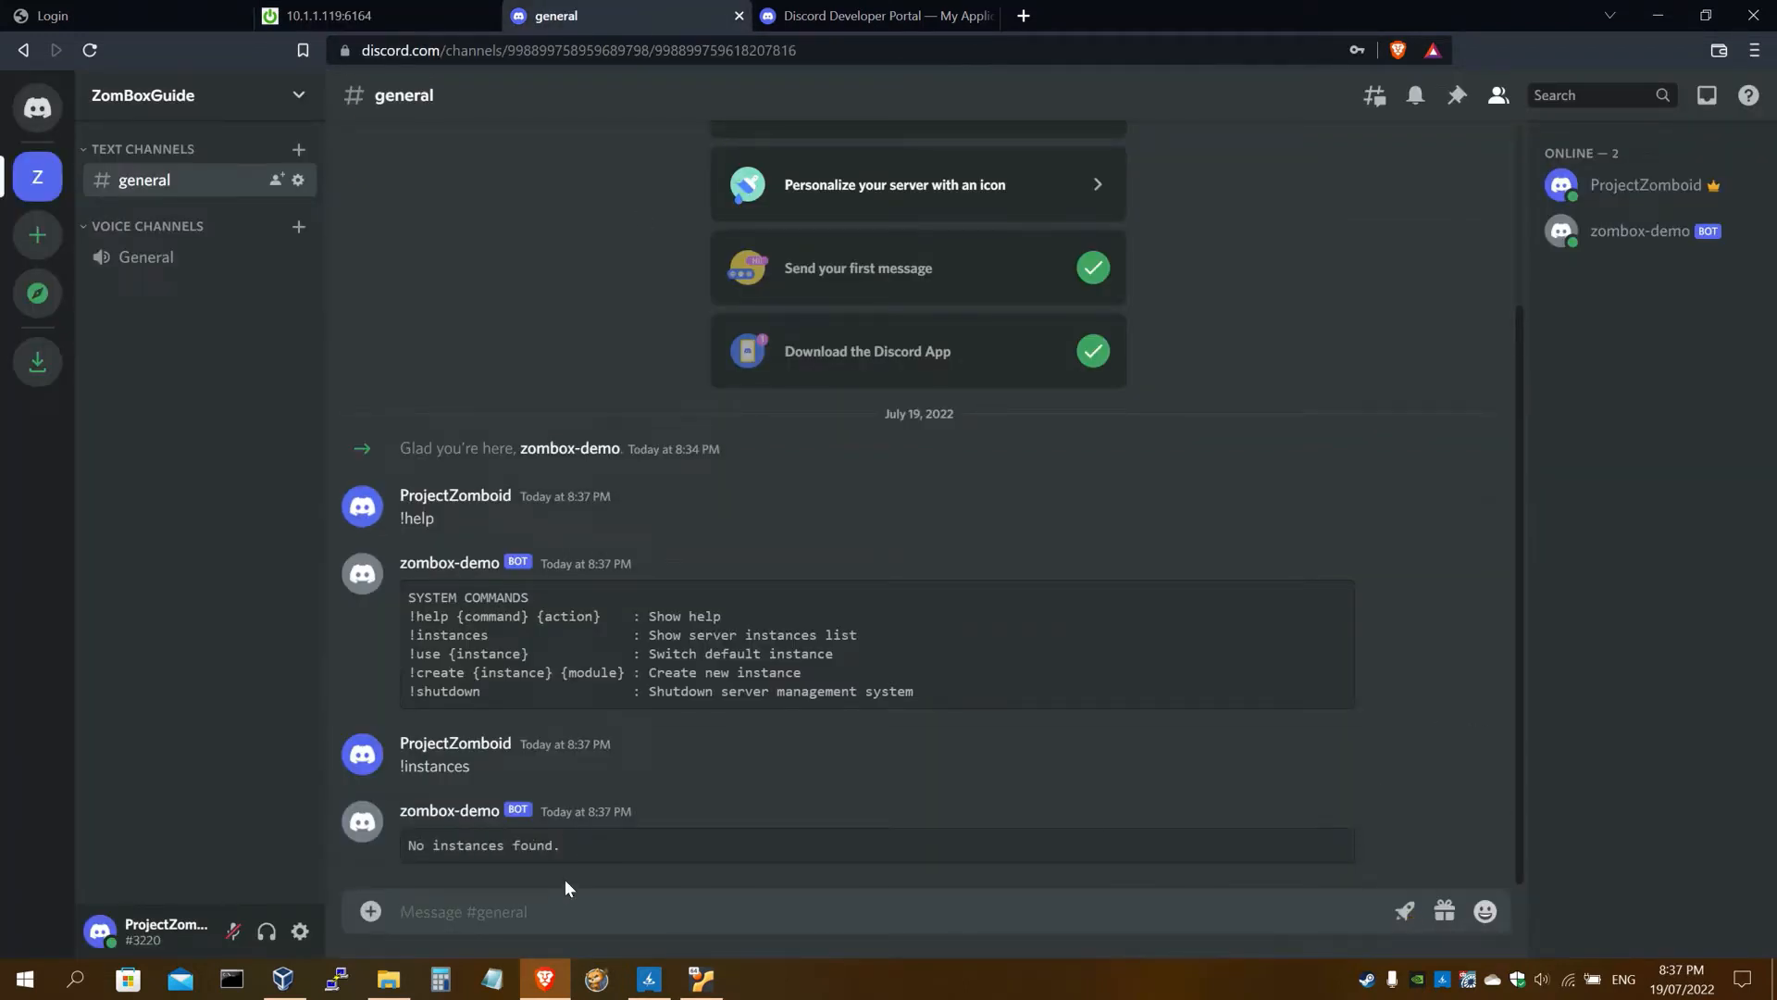
pyautogui.hotkey('ctrl', 'v')
pyautogui.doubleClick(502, 911)
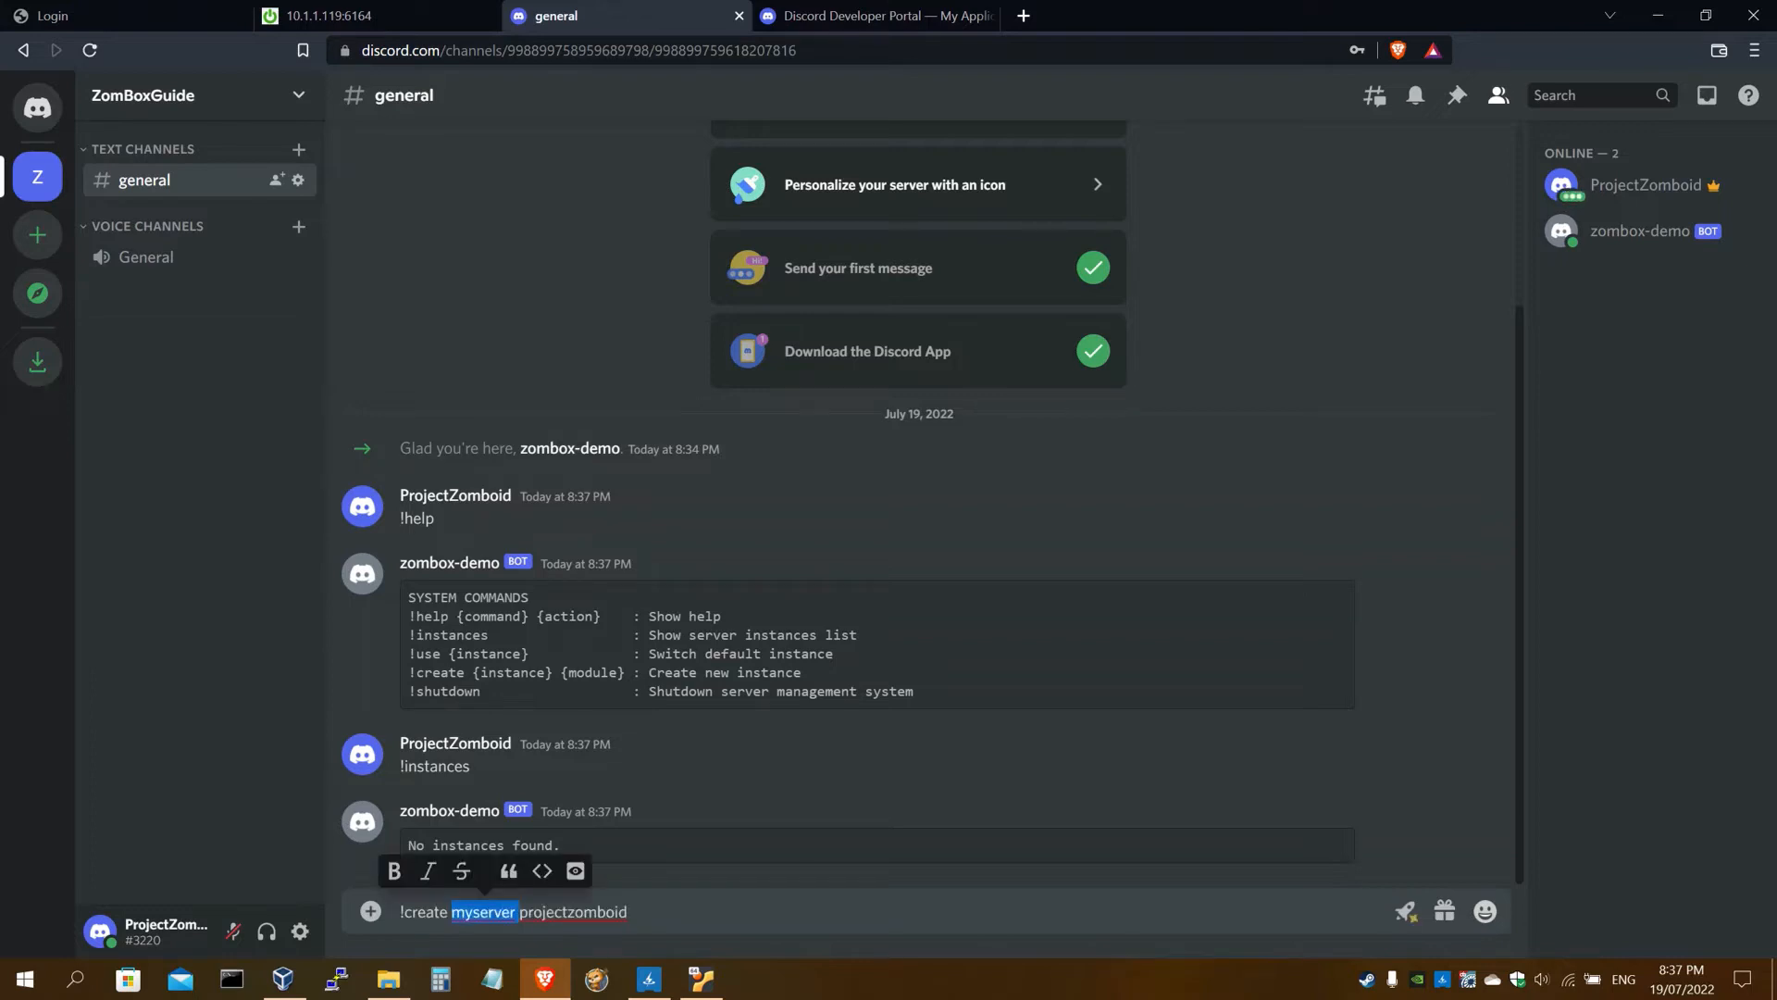
pyautogui.press('End')
pyautogui.press('Return')
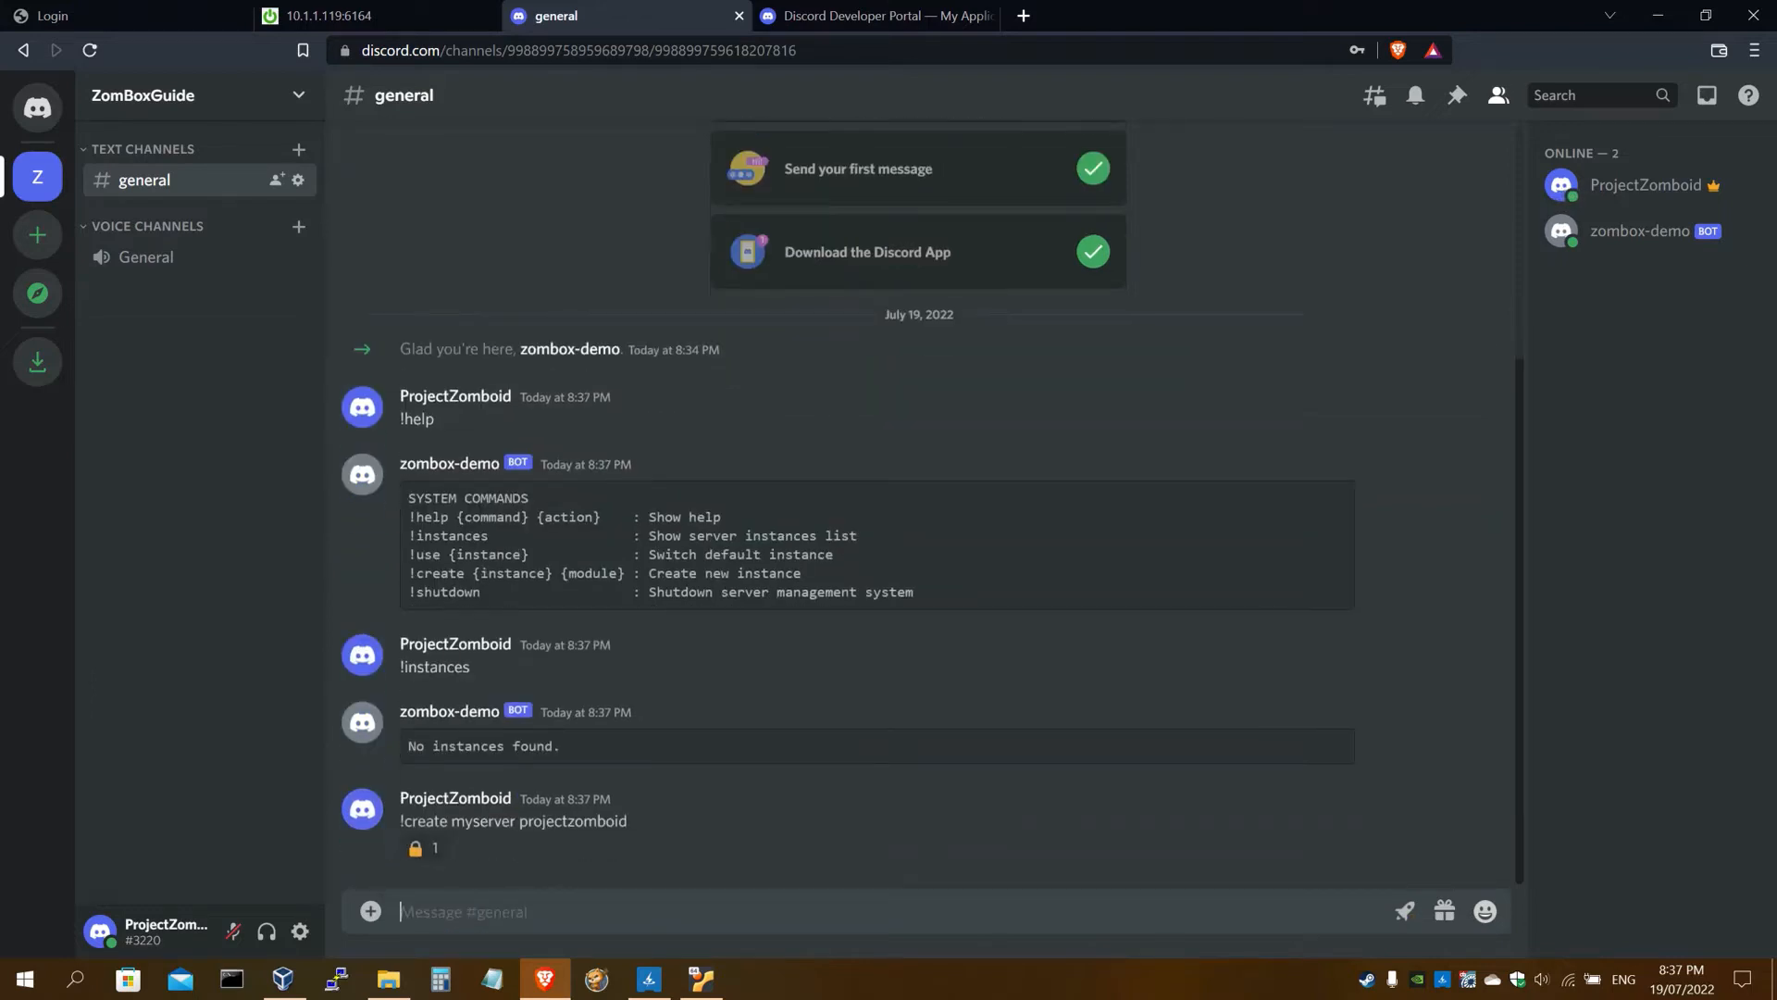
pyautogui.moveTo(420, 864)
# Open Server Settings > Roles for the ZomBoxGuide server
pyautogui.click(402, 13)
pyautogui.scroll(-7, 467, 496)
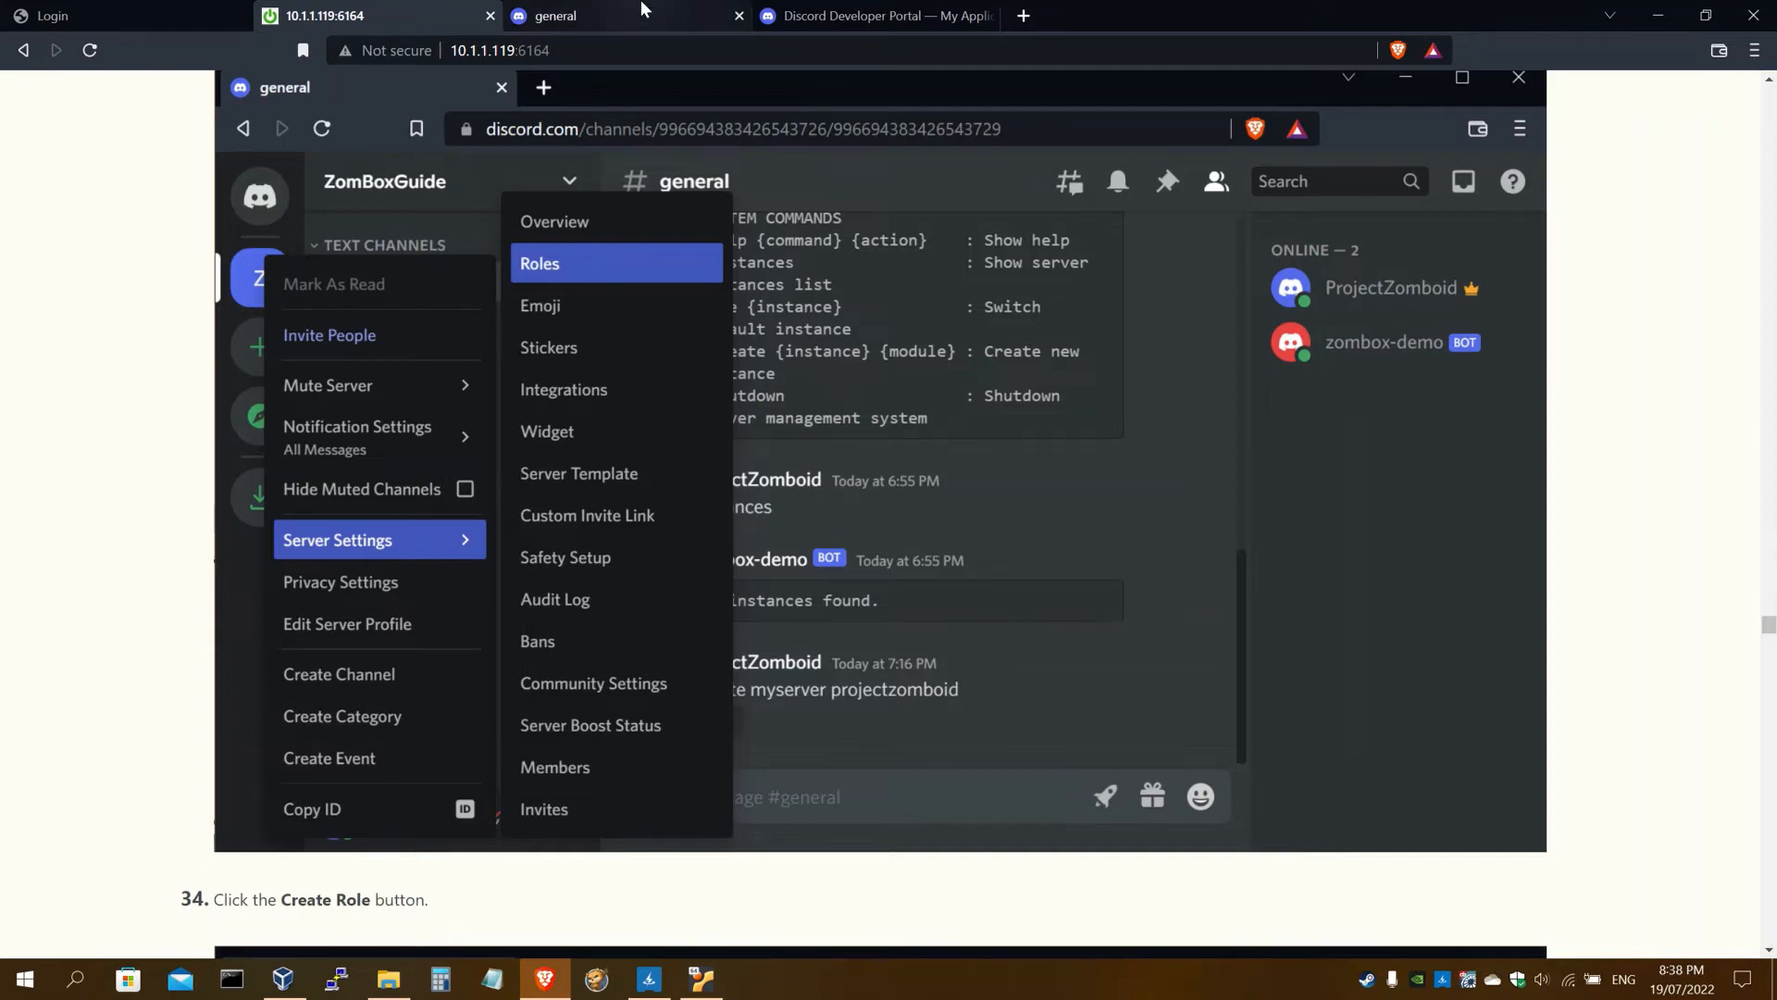
pyautogui.click(556, 16)
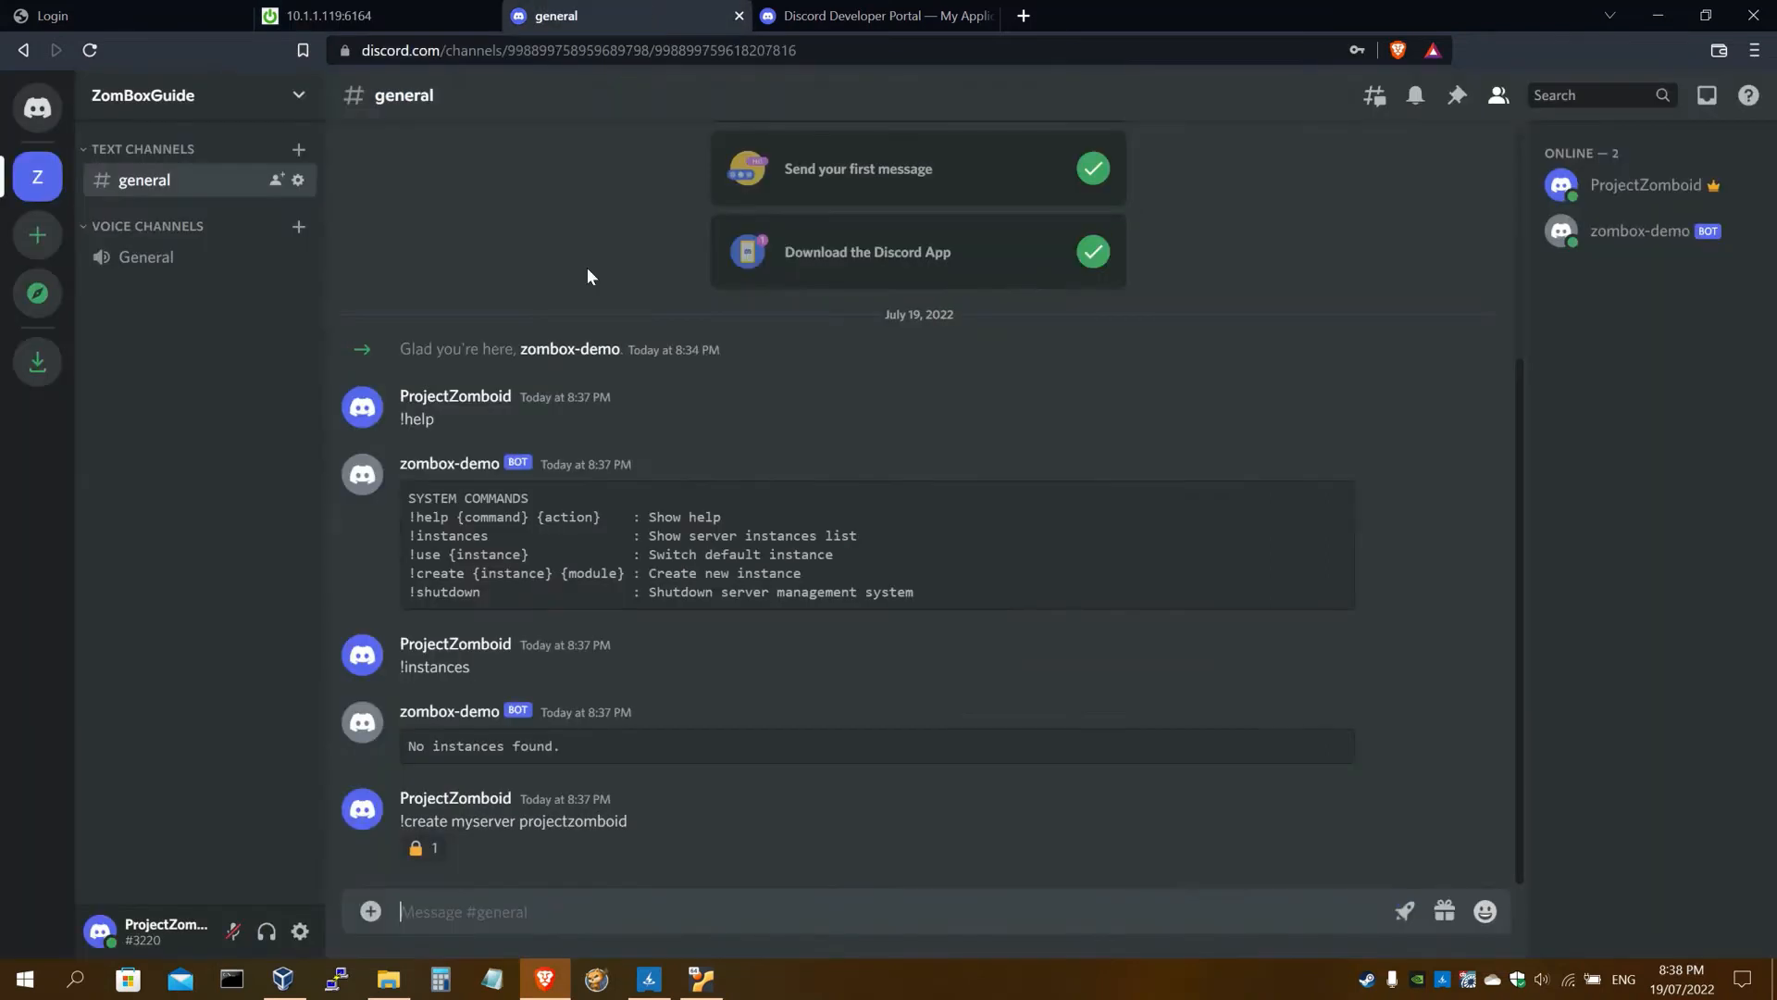
pyautogui.rightClick(41, 174)
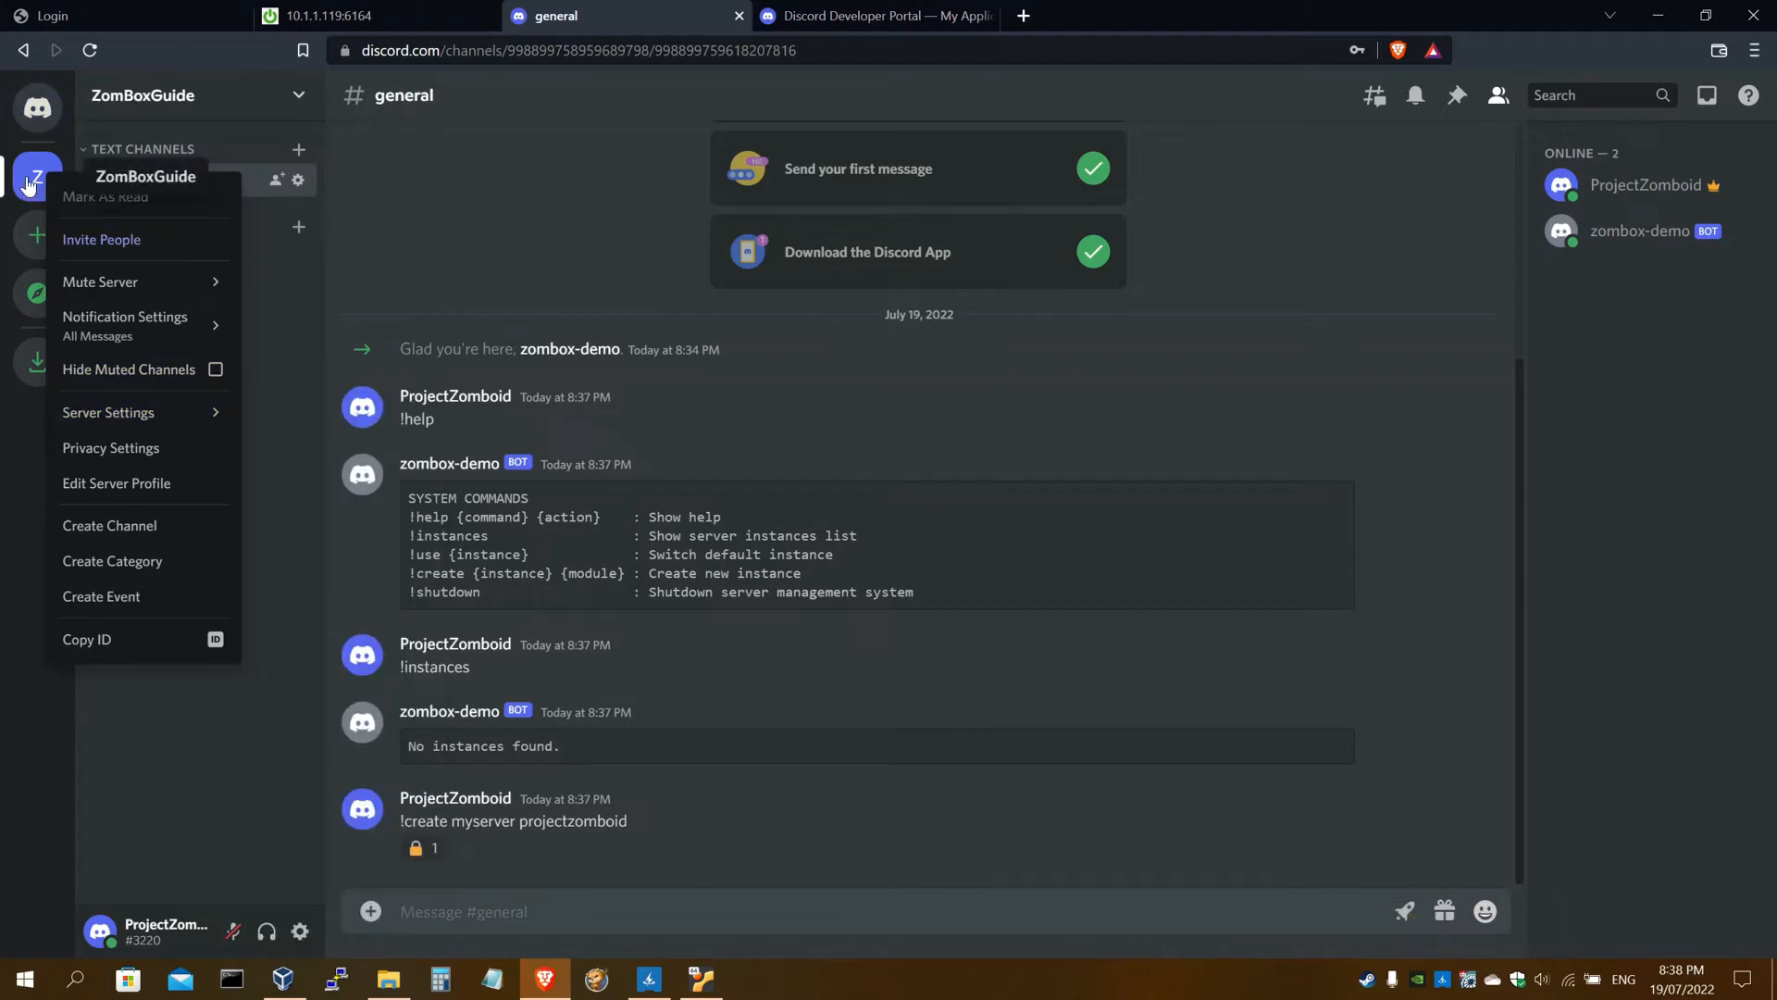
pyautogui.moveTo(135, 412)
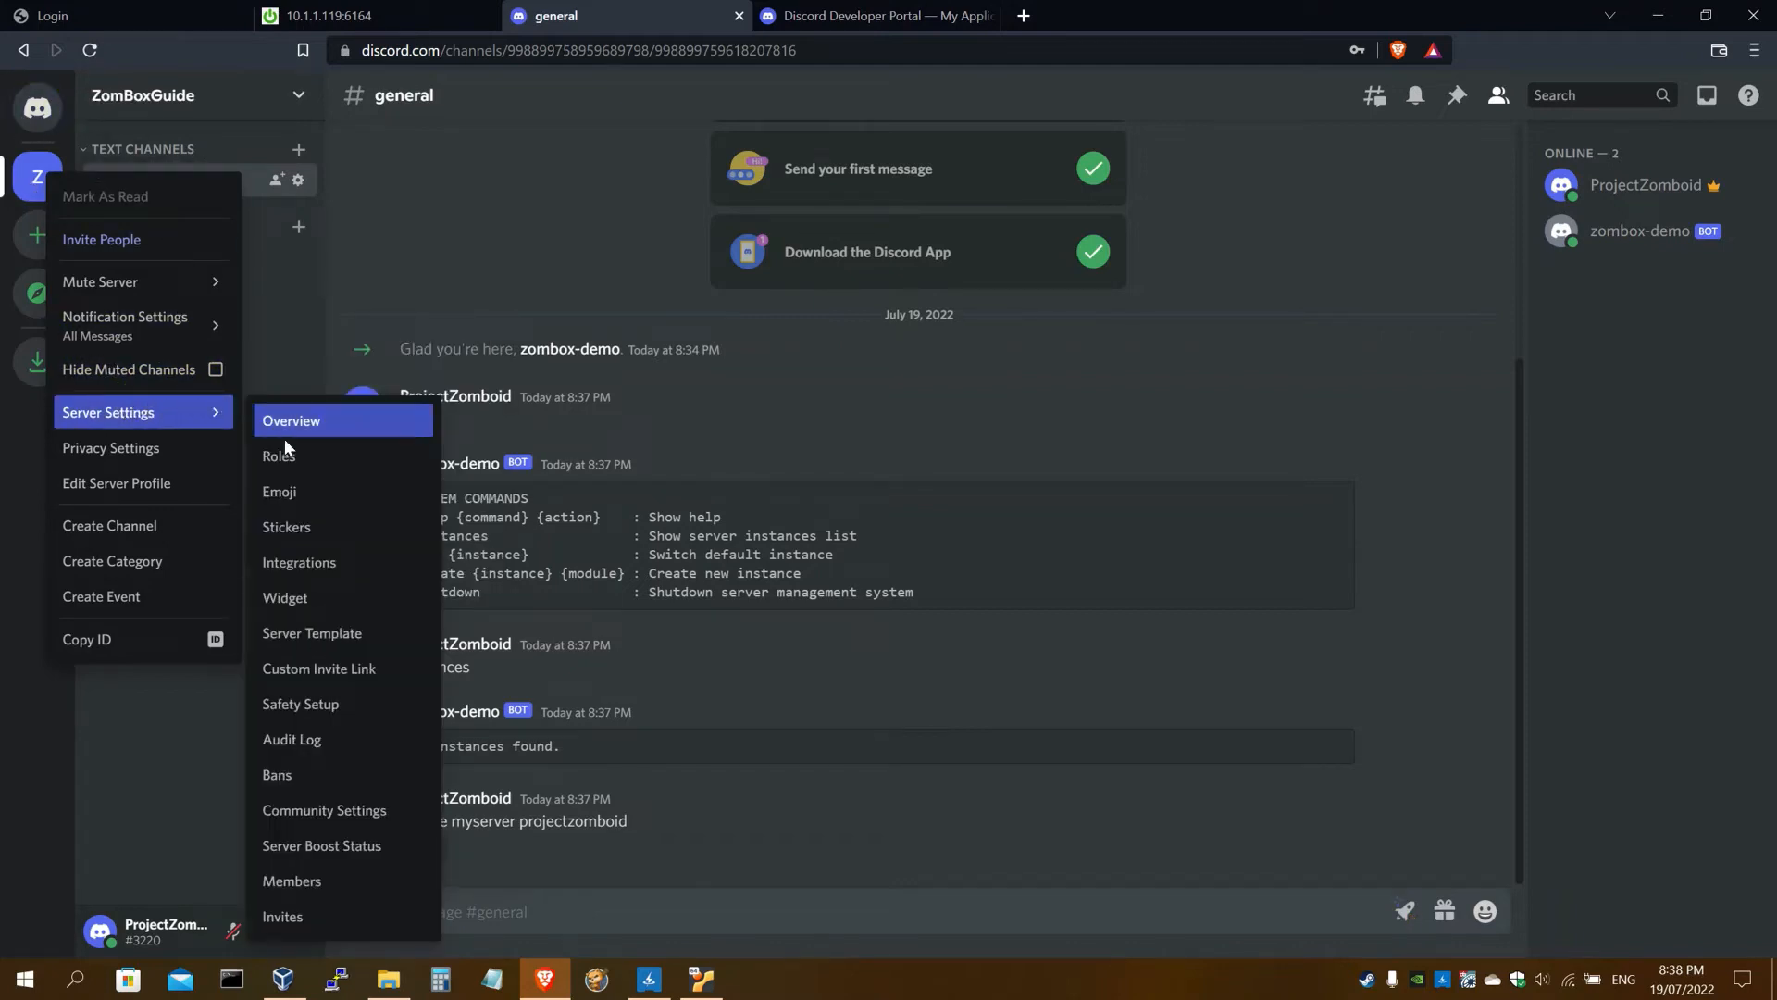
pyautogui.click(299, 457)
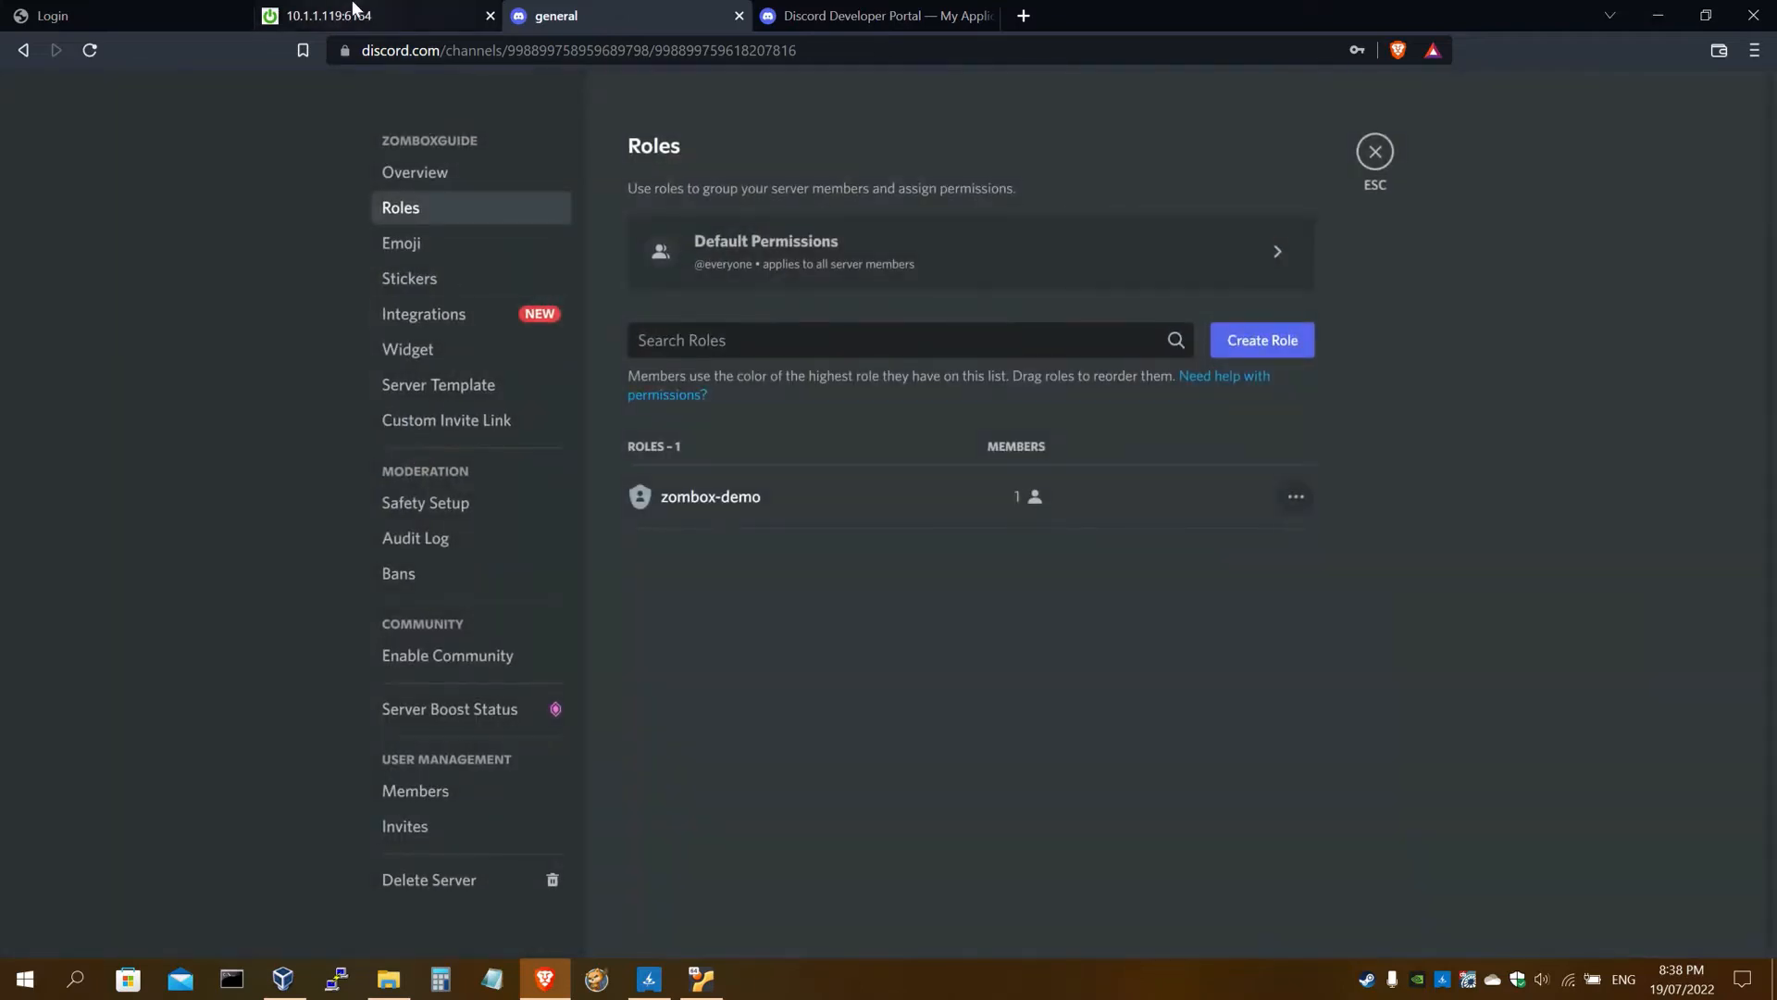
# Create a new role on the ZomBoxGuide server
pyautogui.click(371, 16)
pyautogui.scroll(-10, 448, 404)
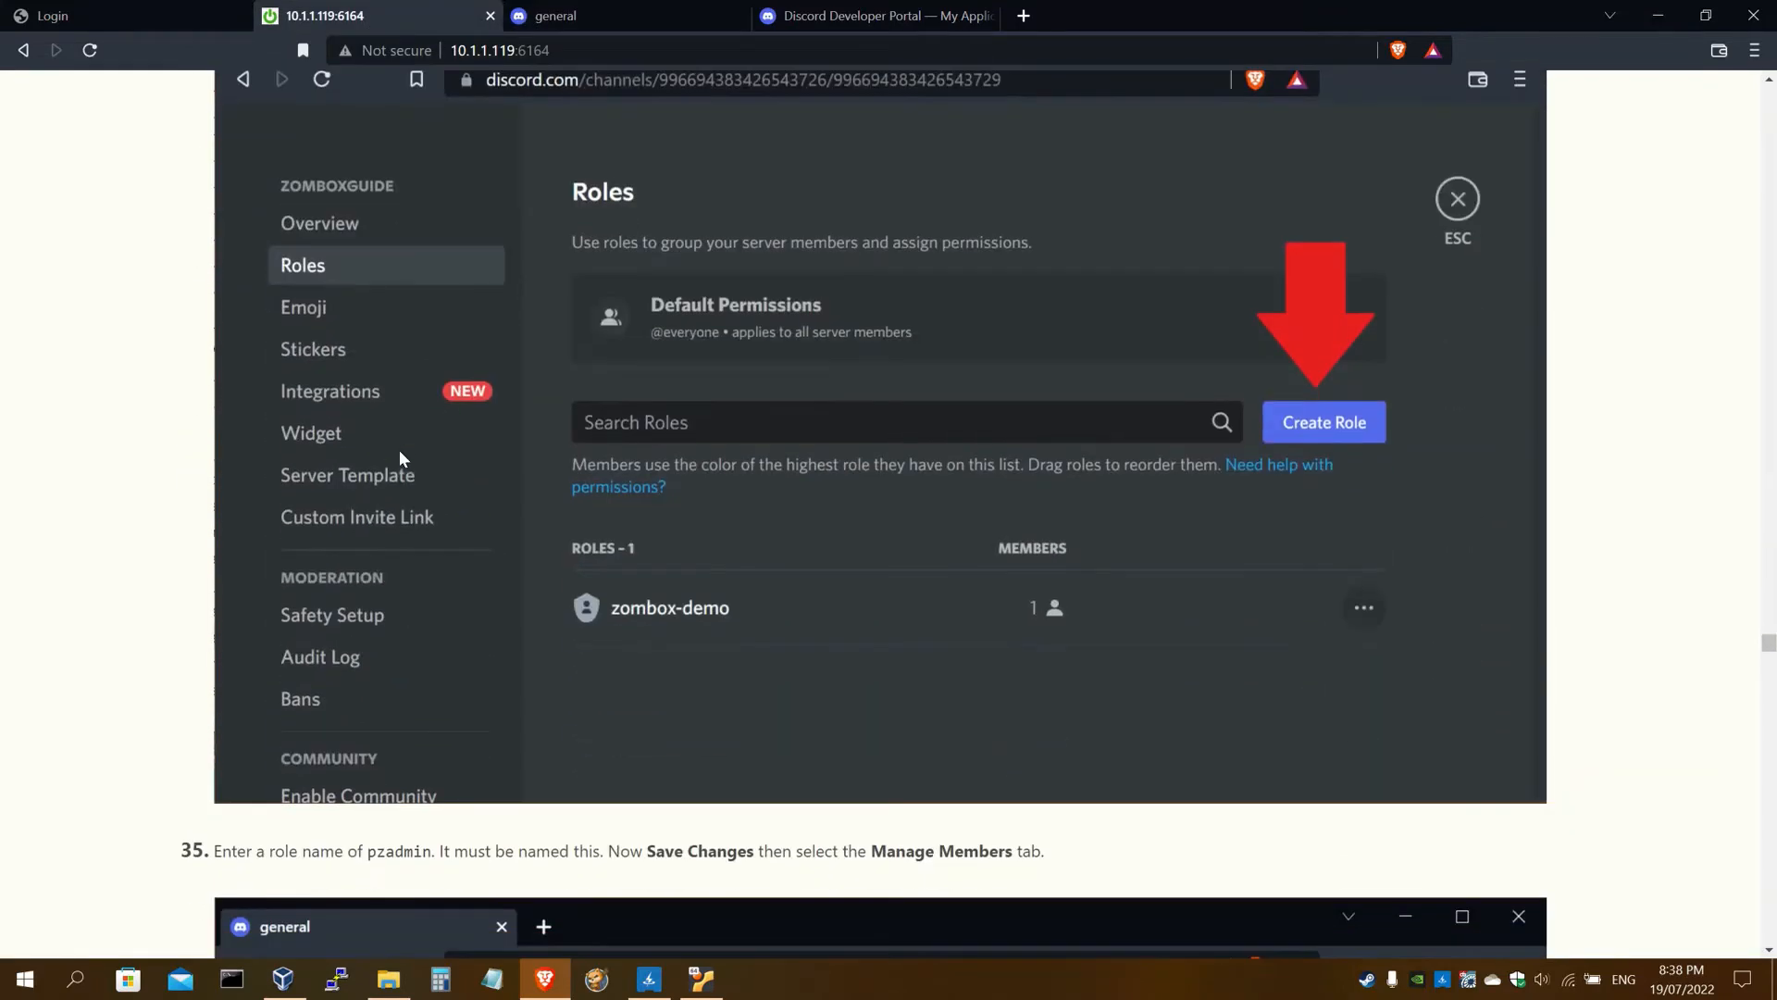
pyautogui.click(611, 12)
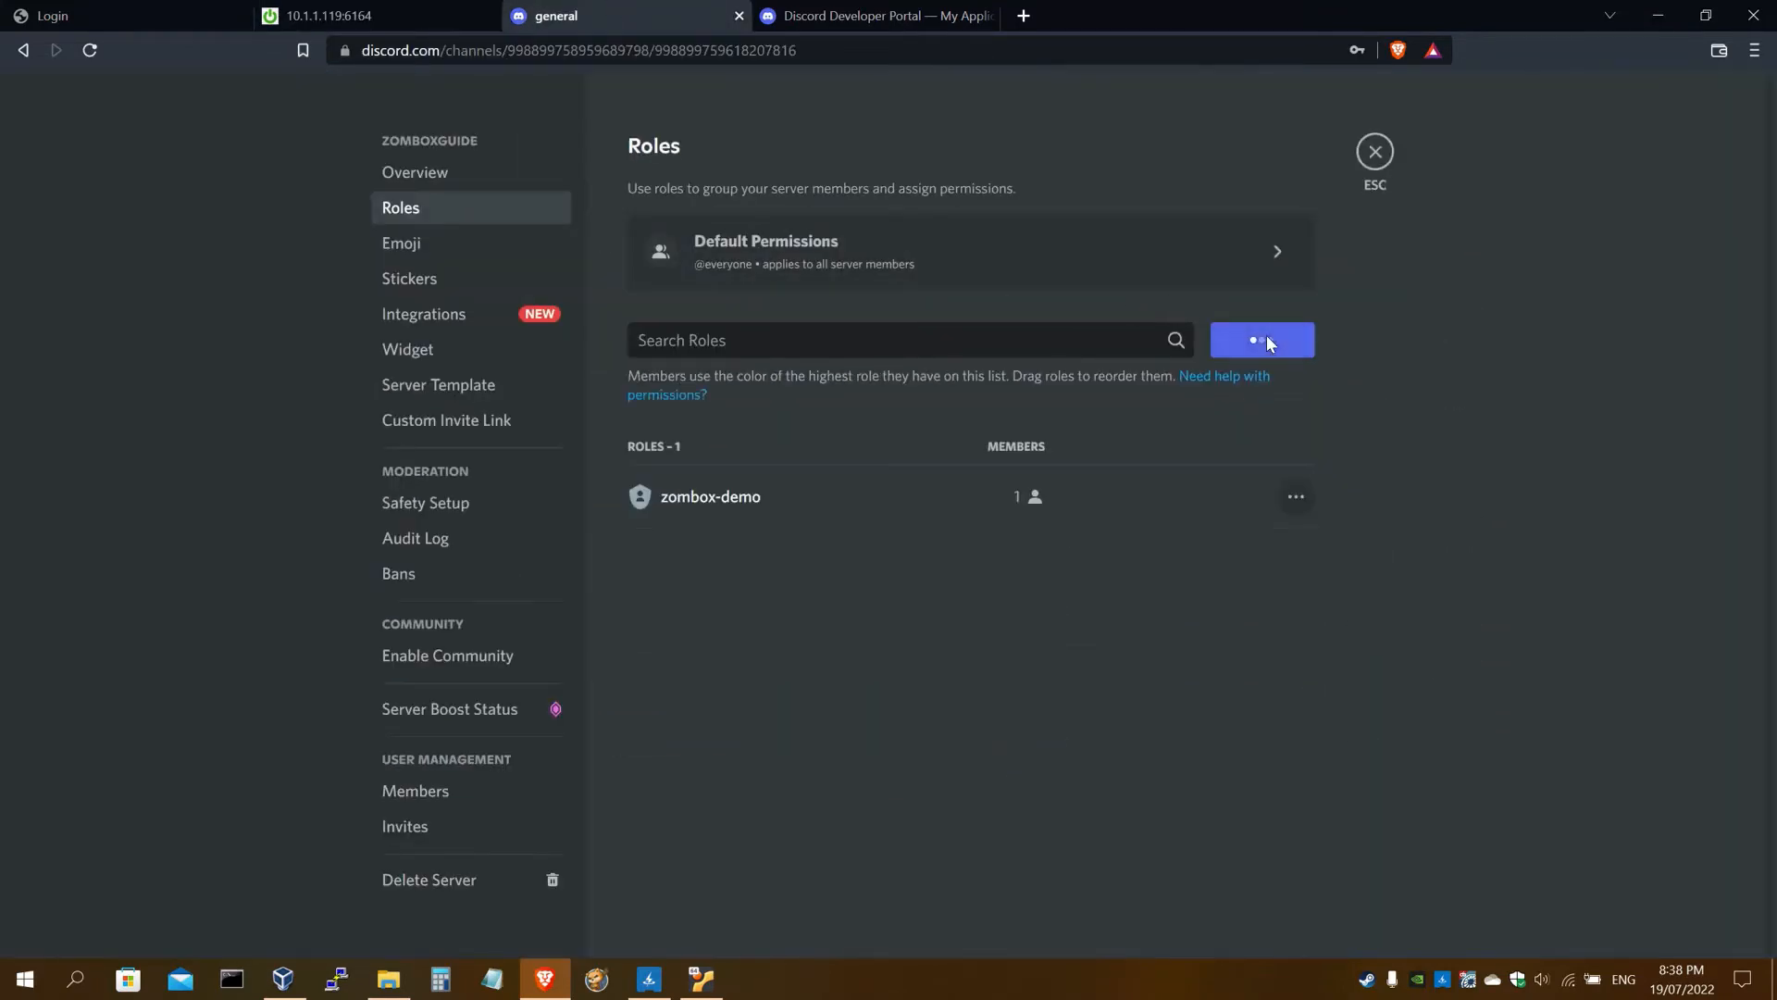
pyautogui.click(386, 7)
pyautogui.scroll(-1, 628, 310)
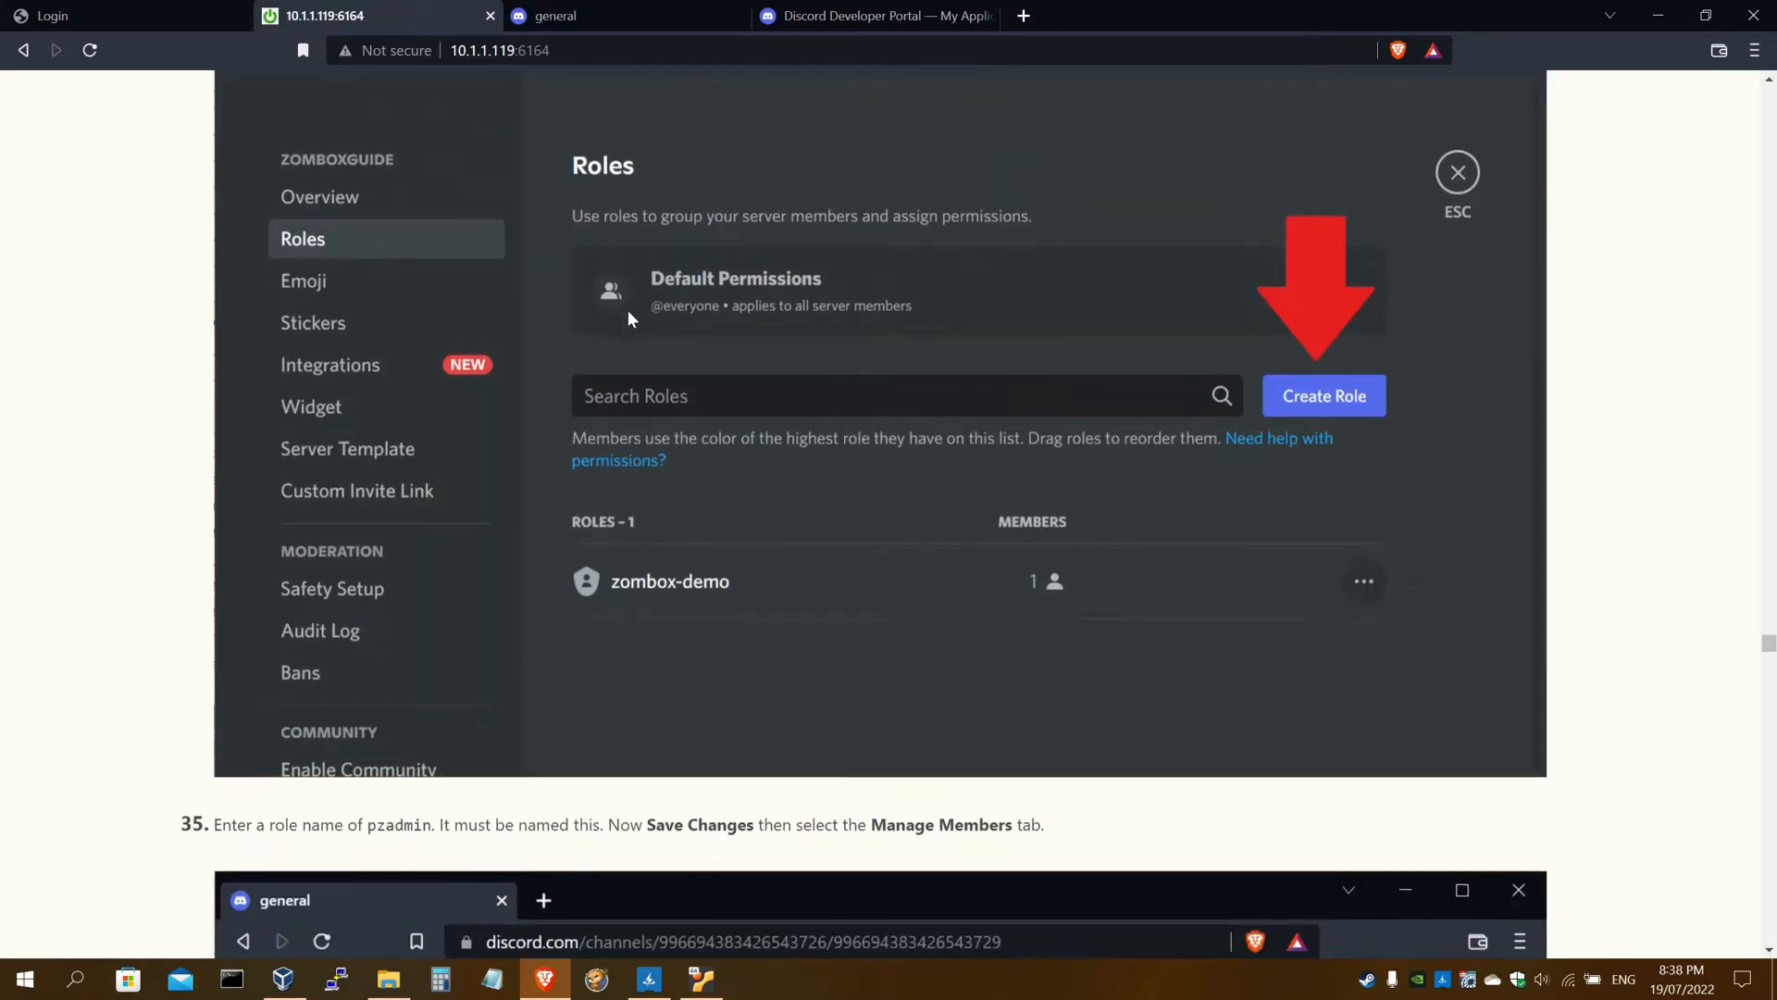
pyautogui.scroll(-9, 628, 310)
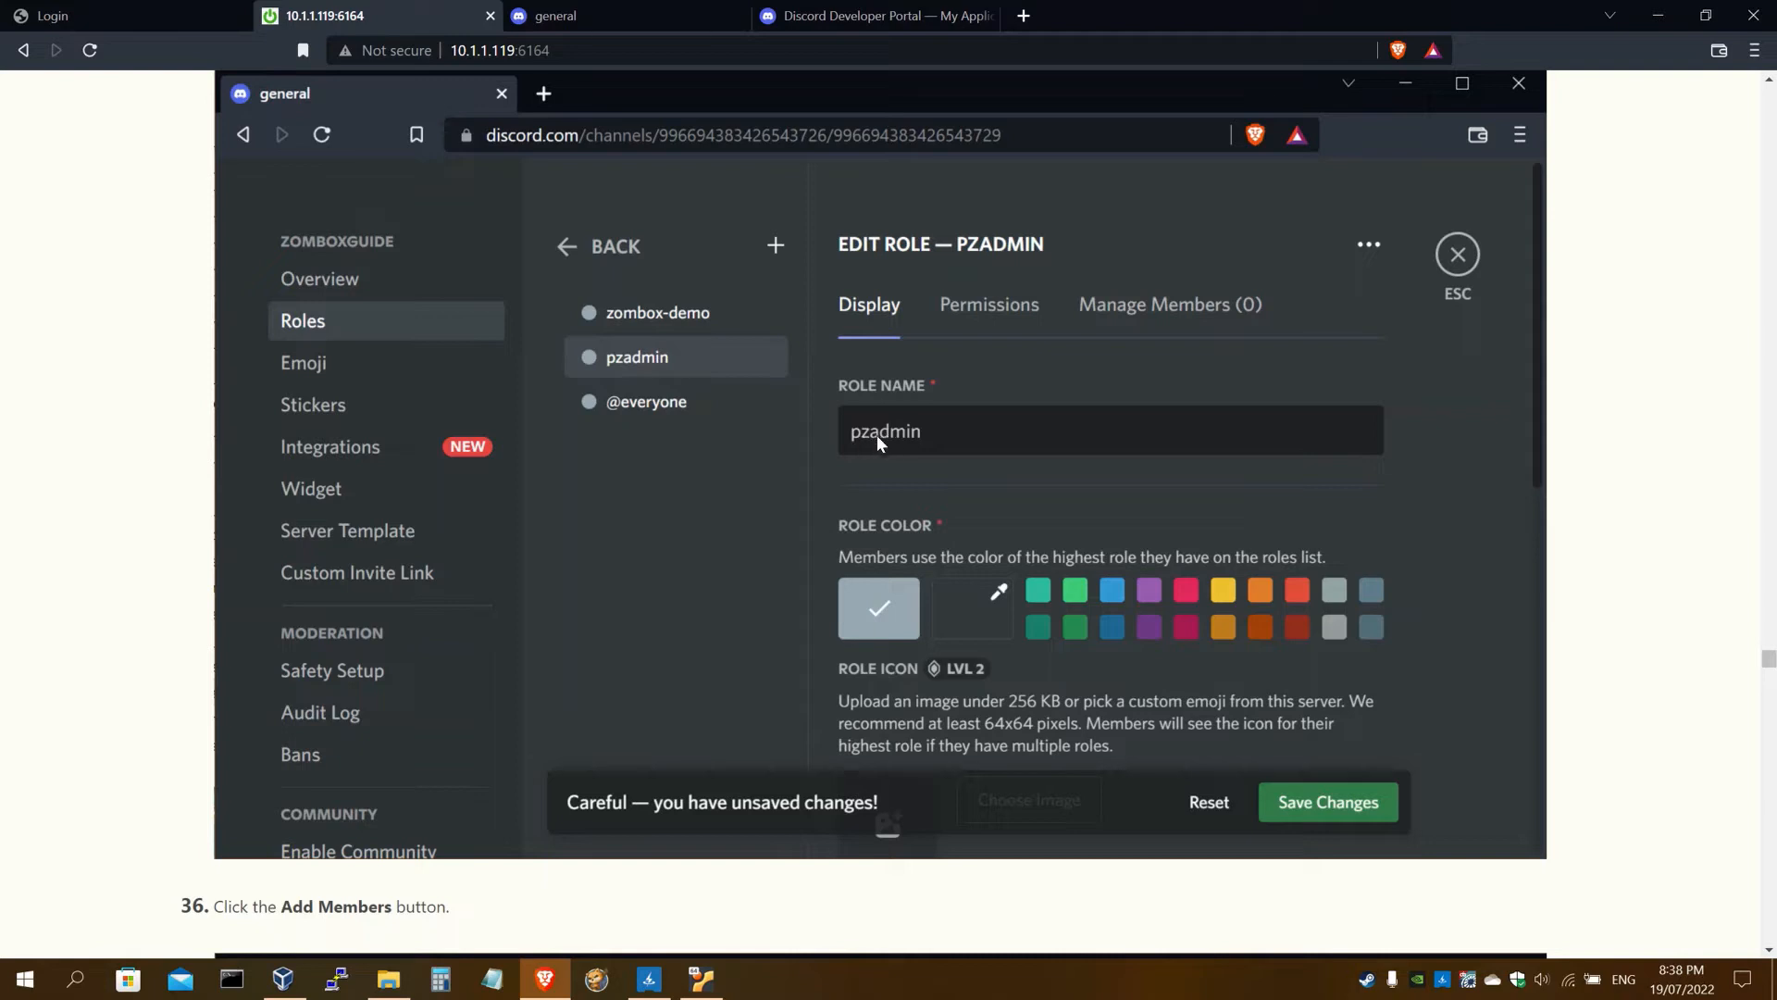
pyautogui.click(678, 17)
# Rename the new role to 'pzadmin' and save the changes
pyautogui.moveTo(923, 301); pyautogui.dragTo(796, 311)
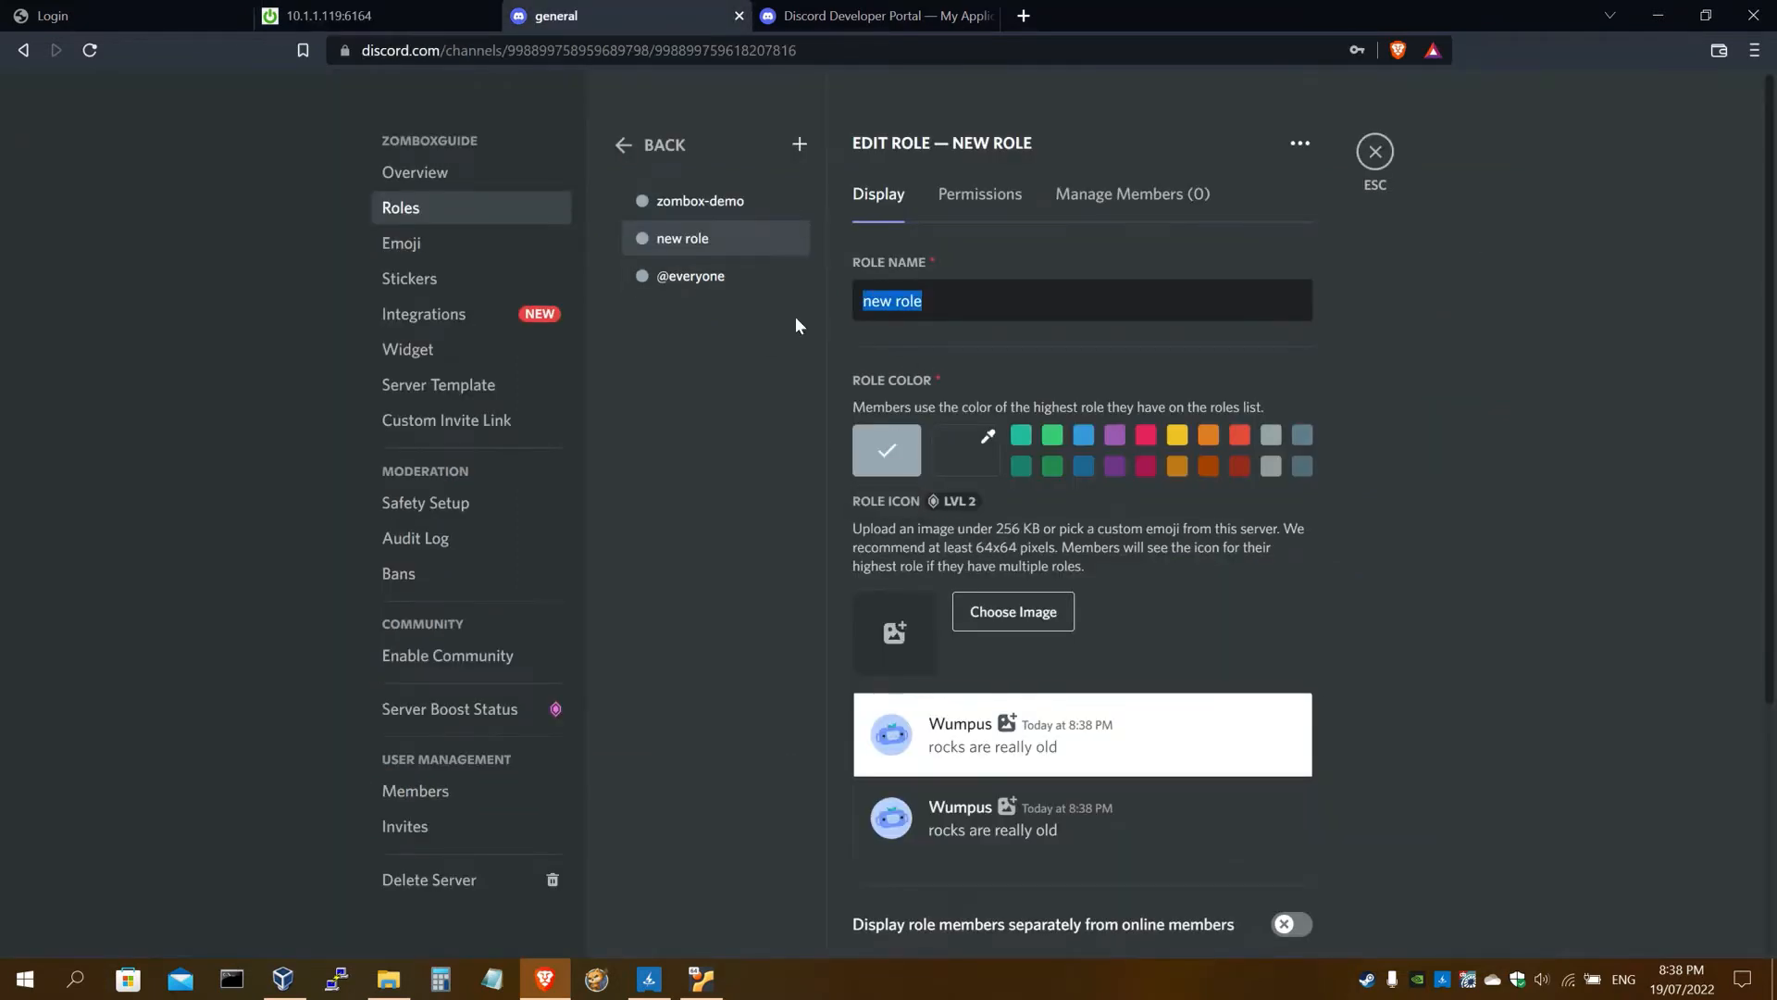
pyautogui.write('pzadmin')
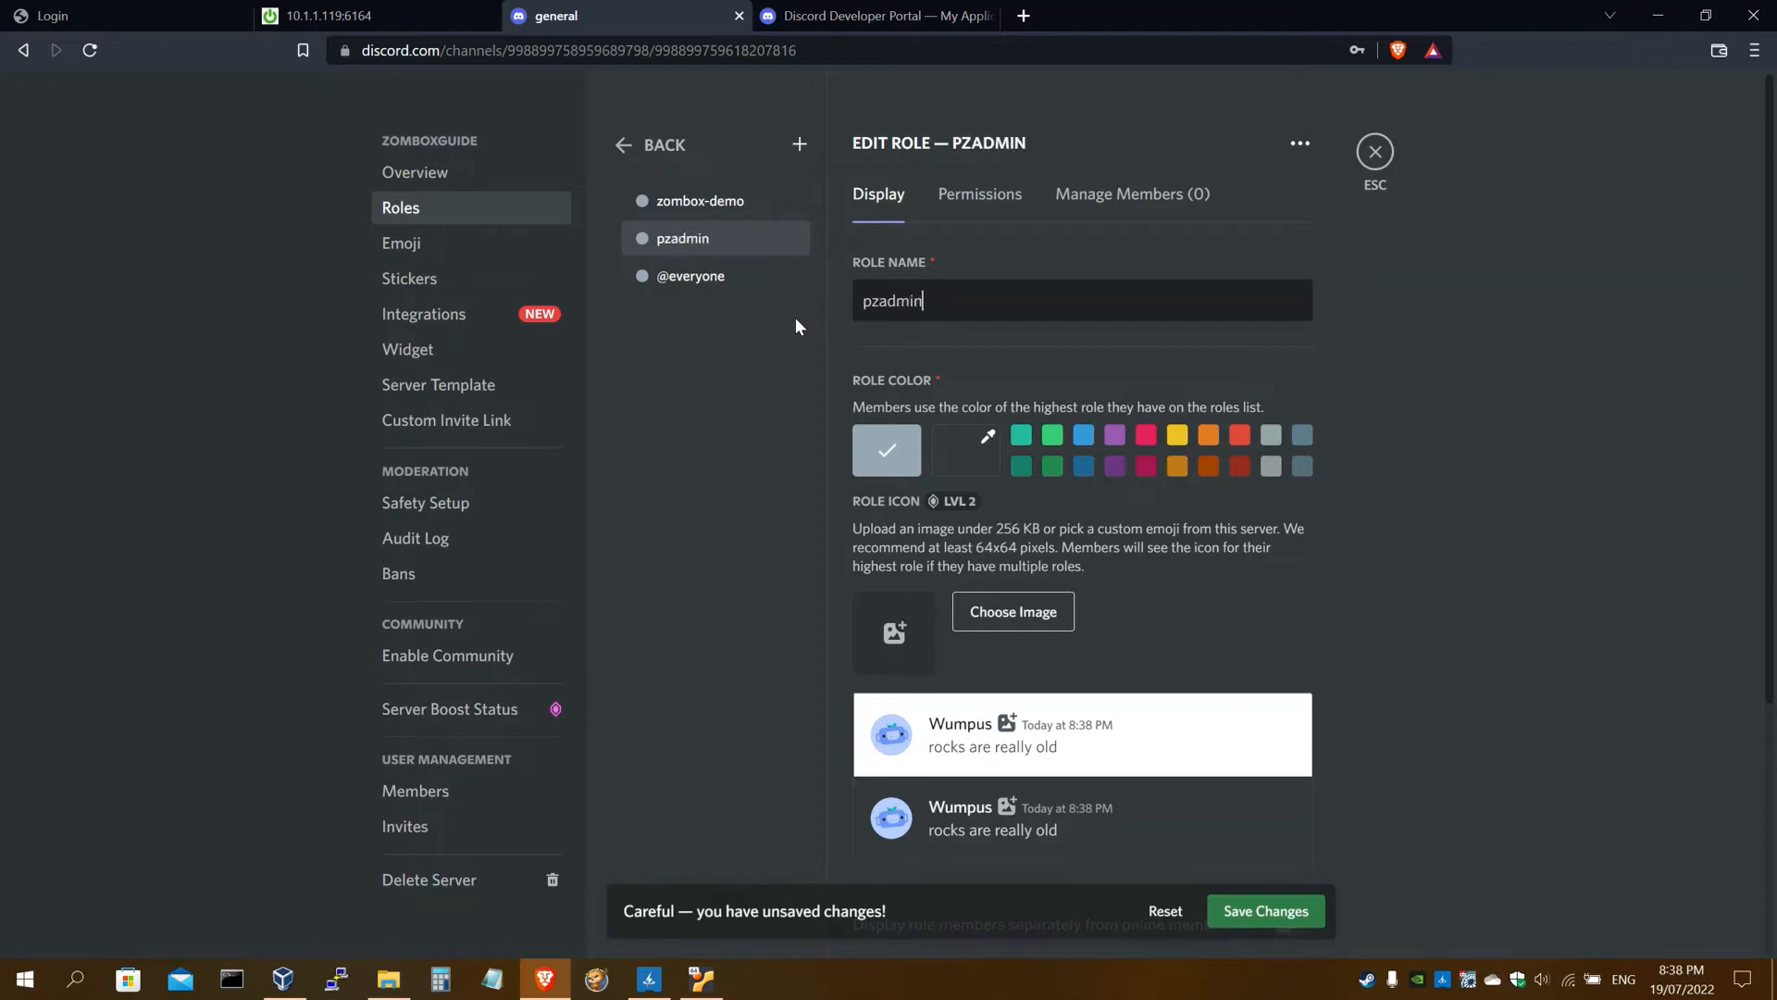
pyautogui.click(1266, 911)
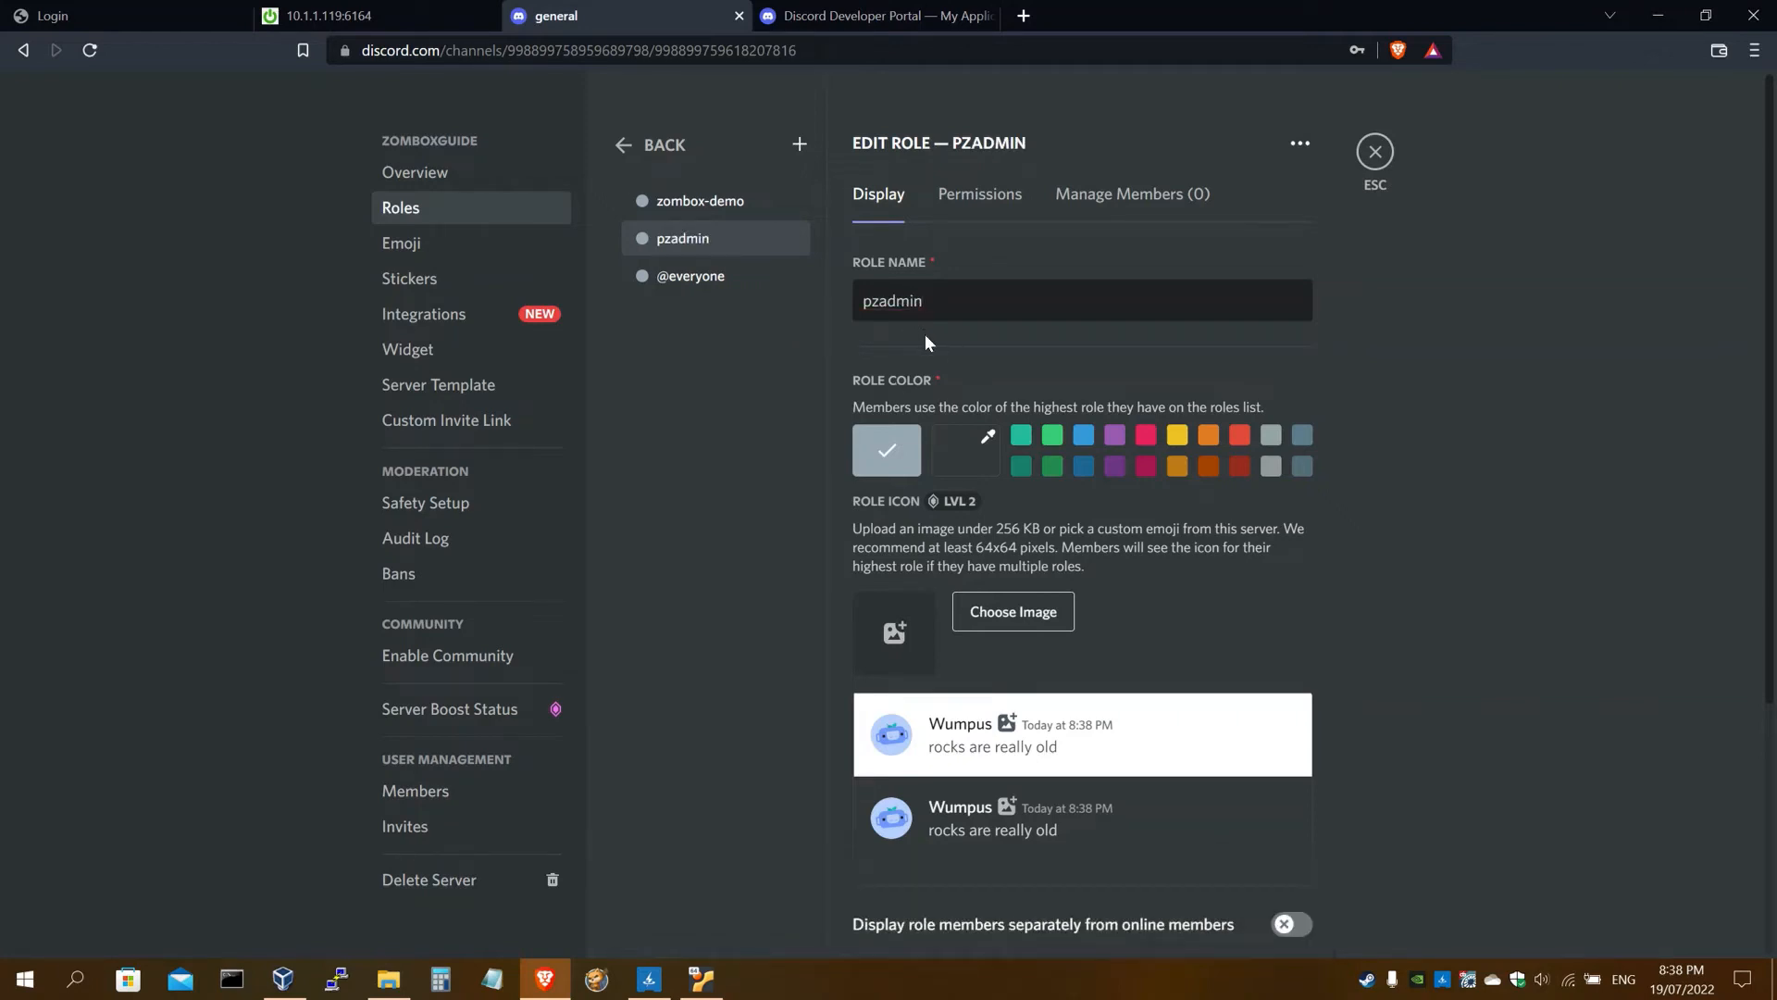
pyautogui.click(423, 4)
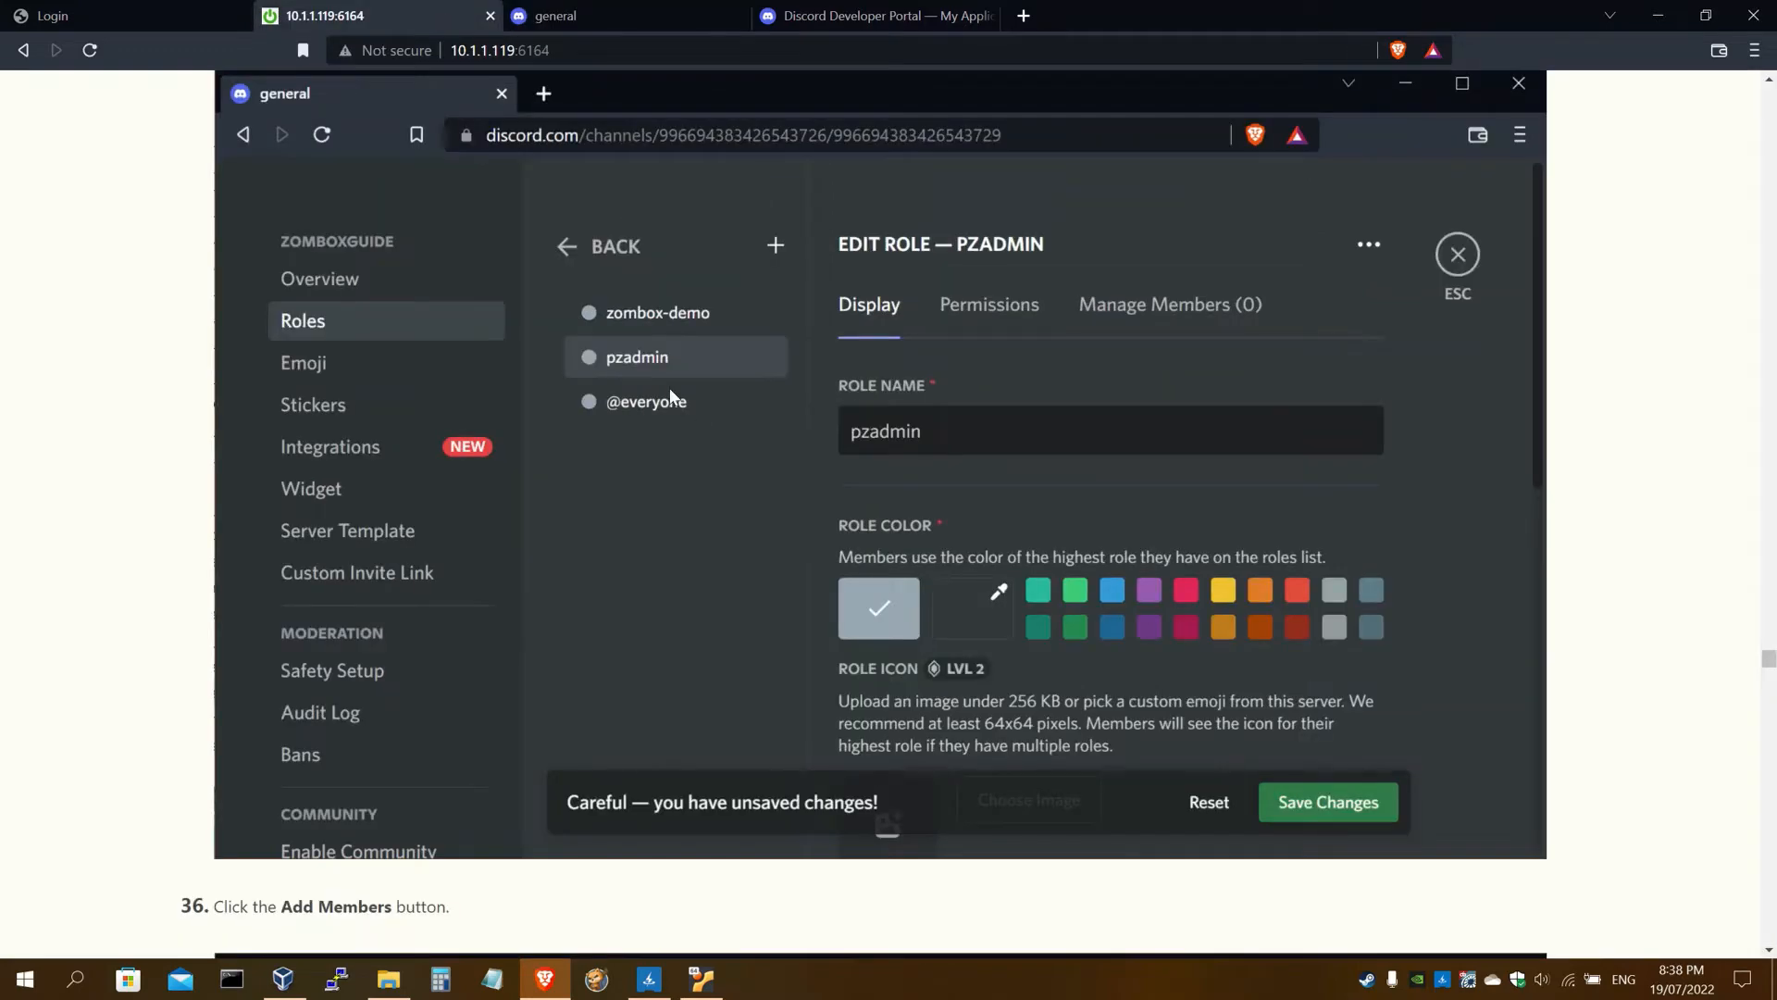
pyautogui.scroll(-8, 670, 387)
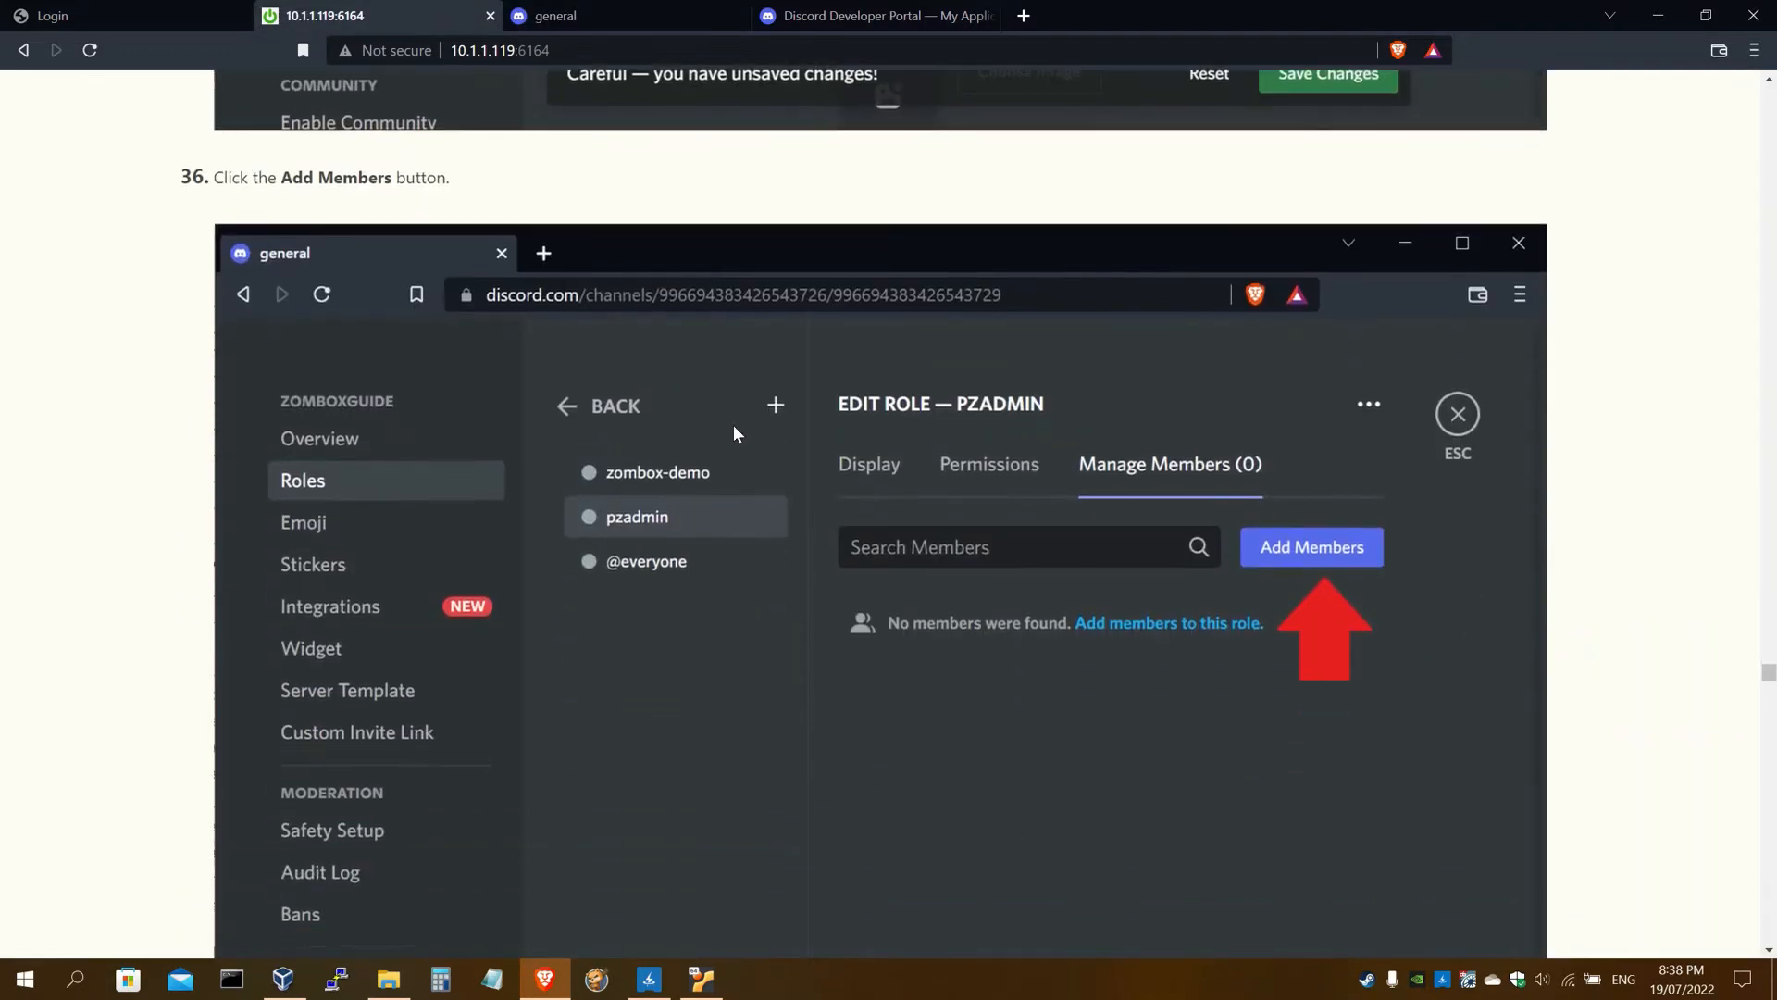
pyautogui.click(573, 16)
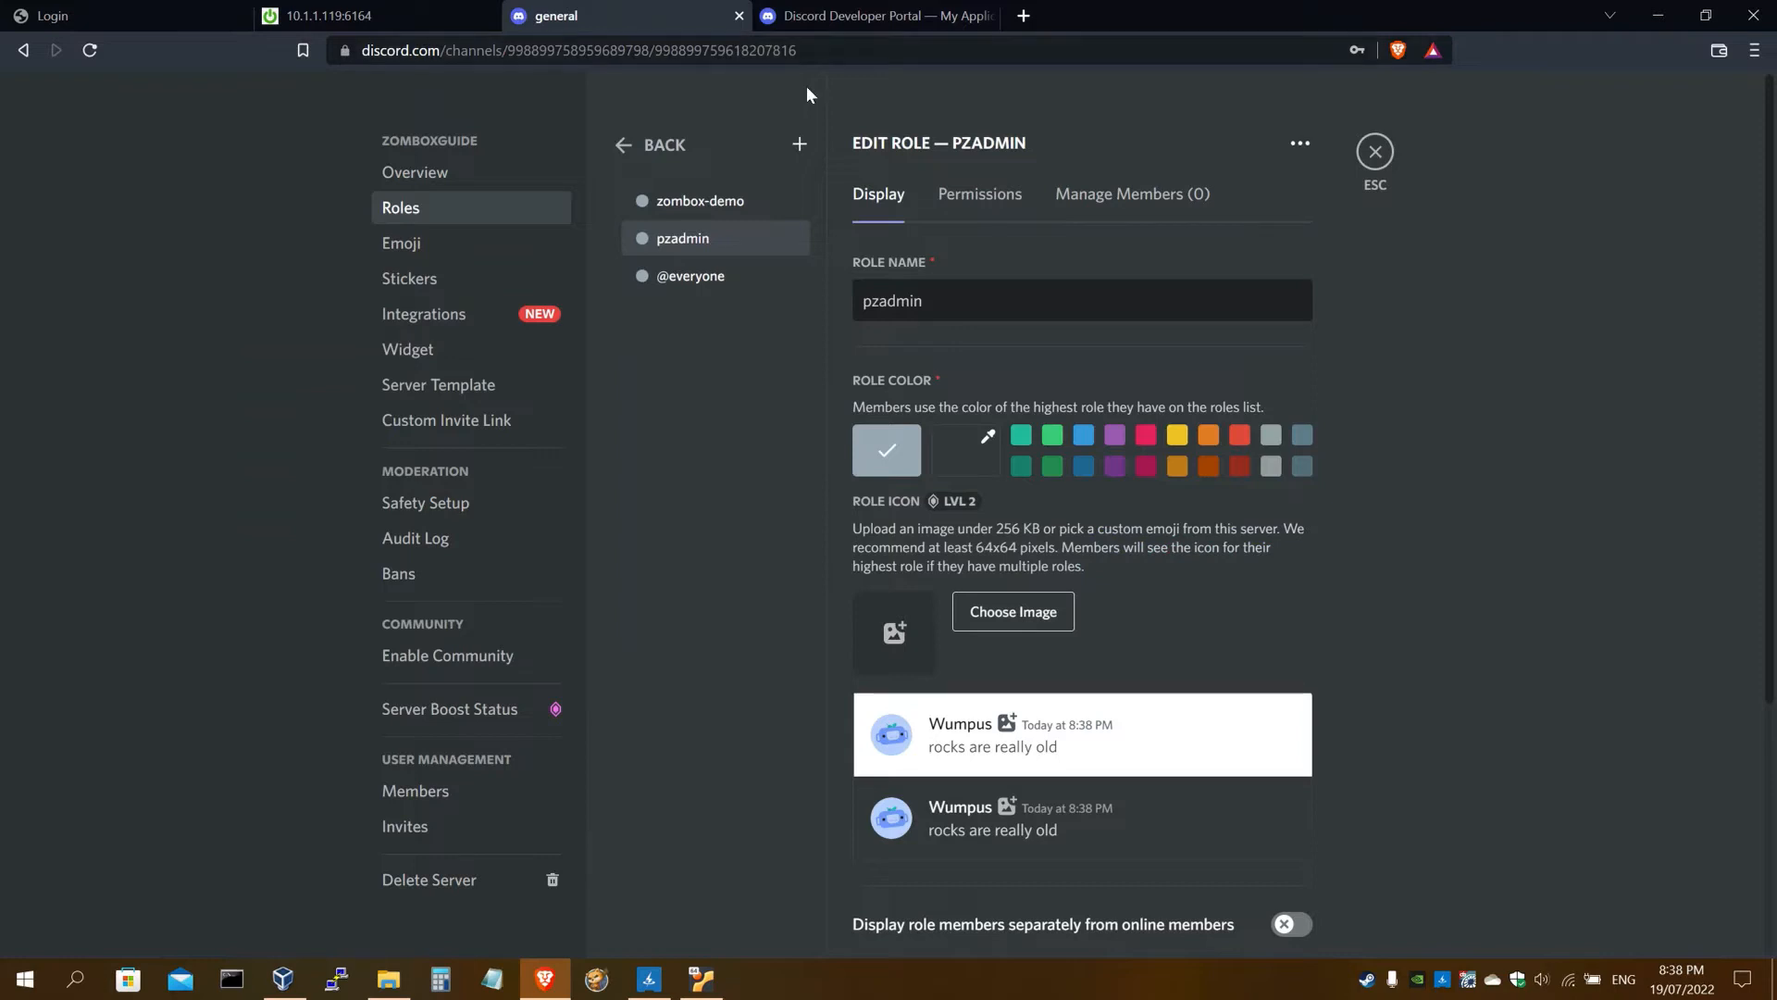
# Add ProjectZomboid as a member of the pzadmin role
pyautogui.click(1111, 196)
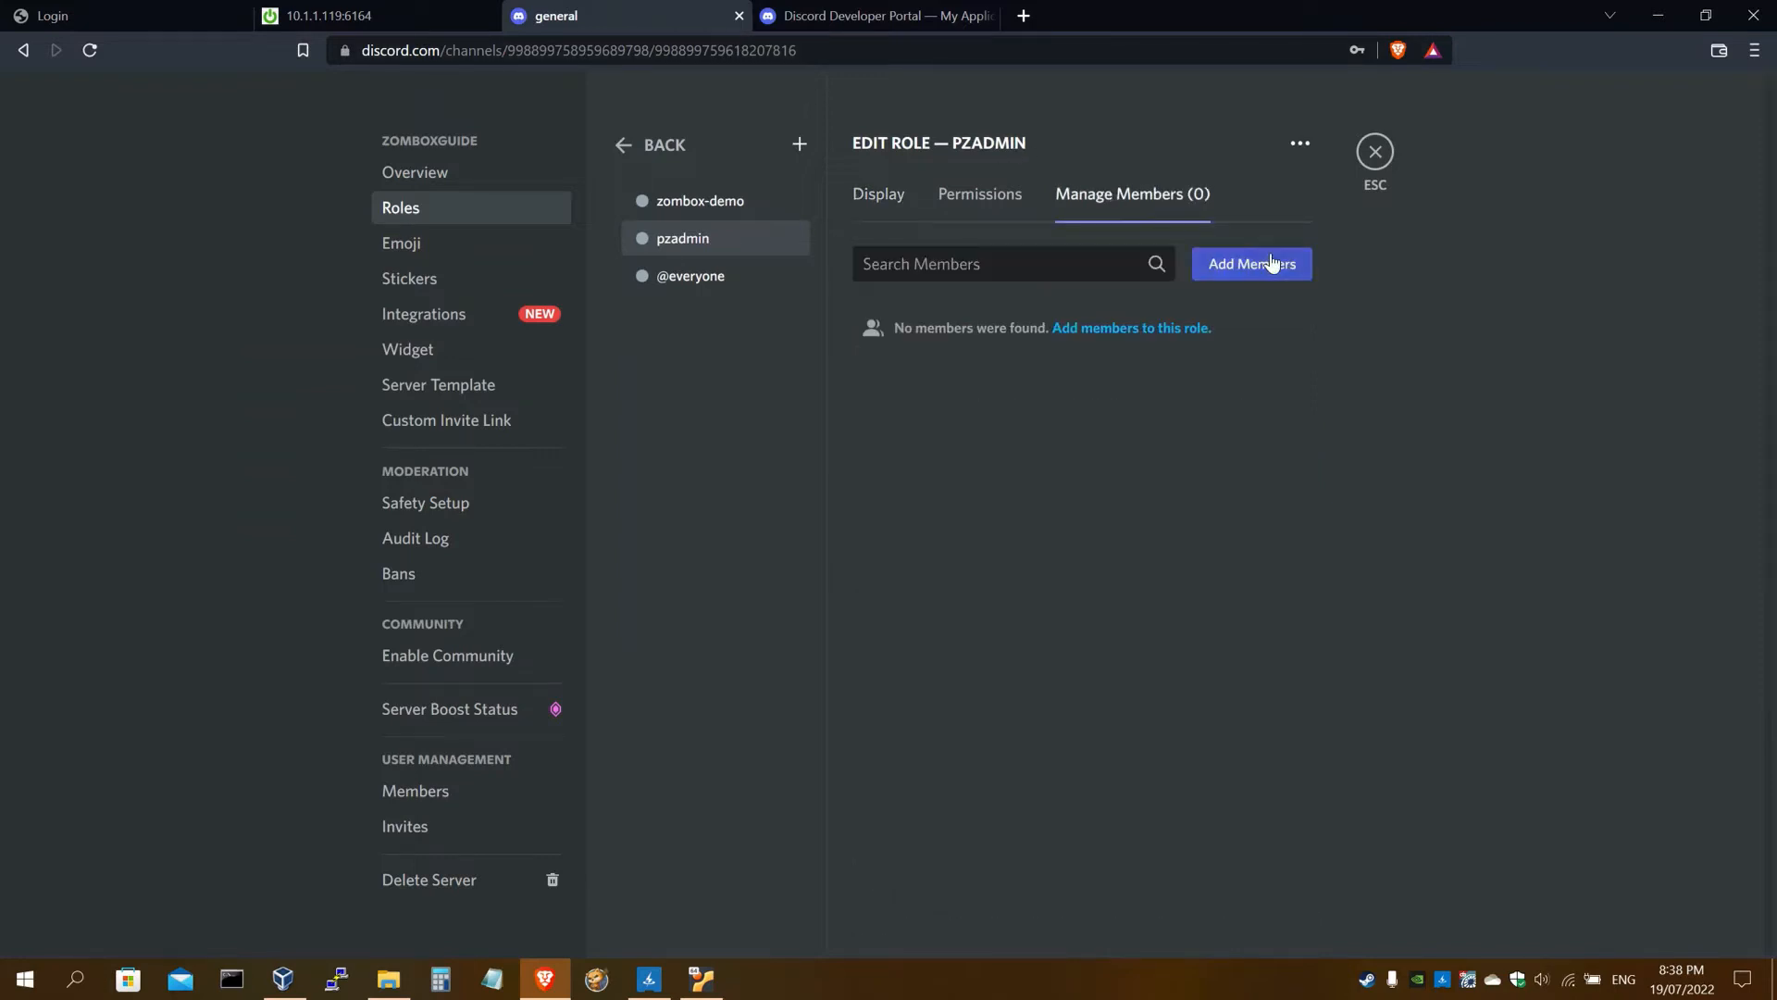
pyautogui.click(1259, 264)
pyautogui.click(691, 482)
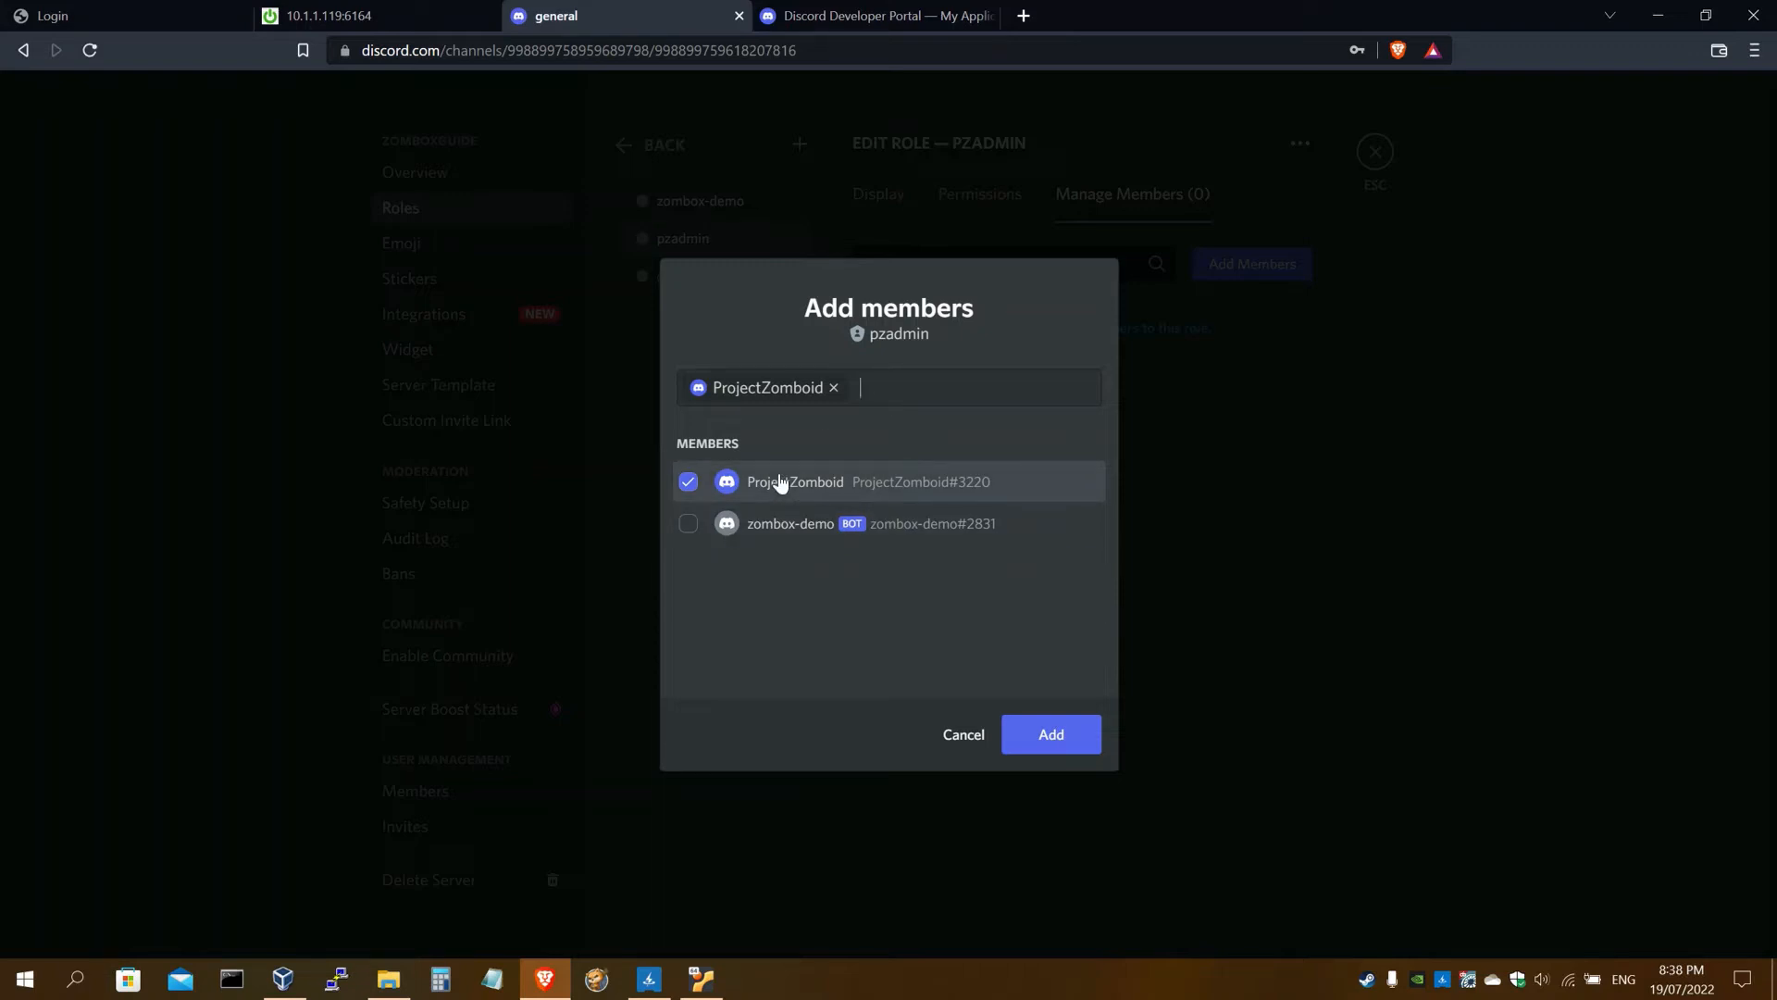
pyautogui.click(1053, 733)
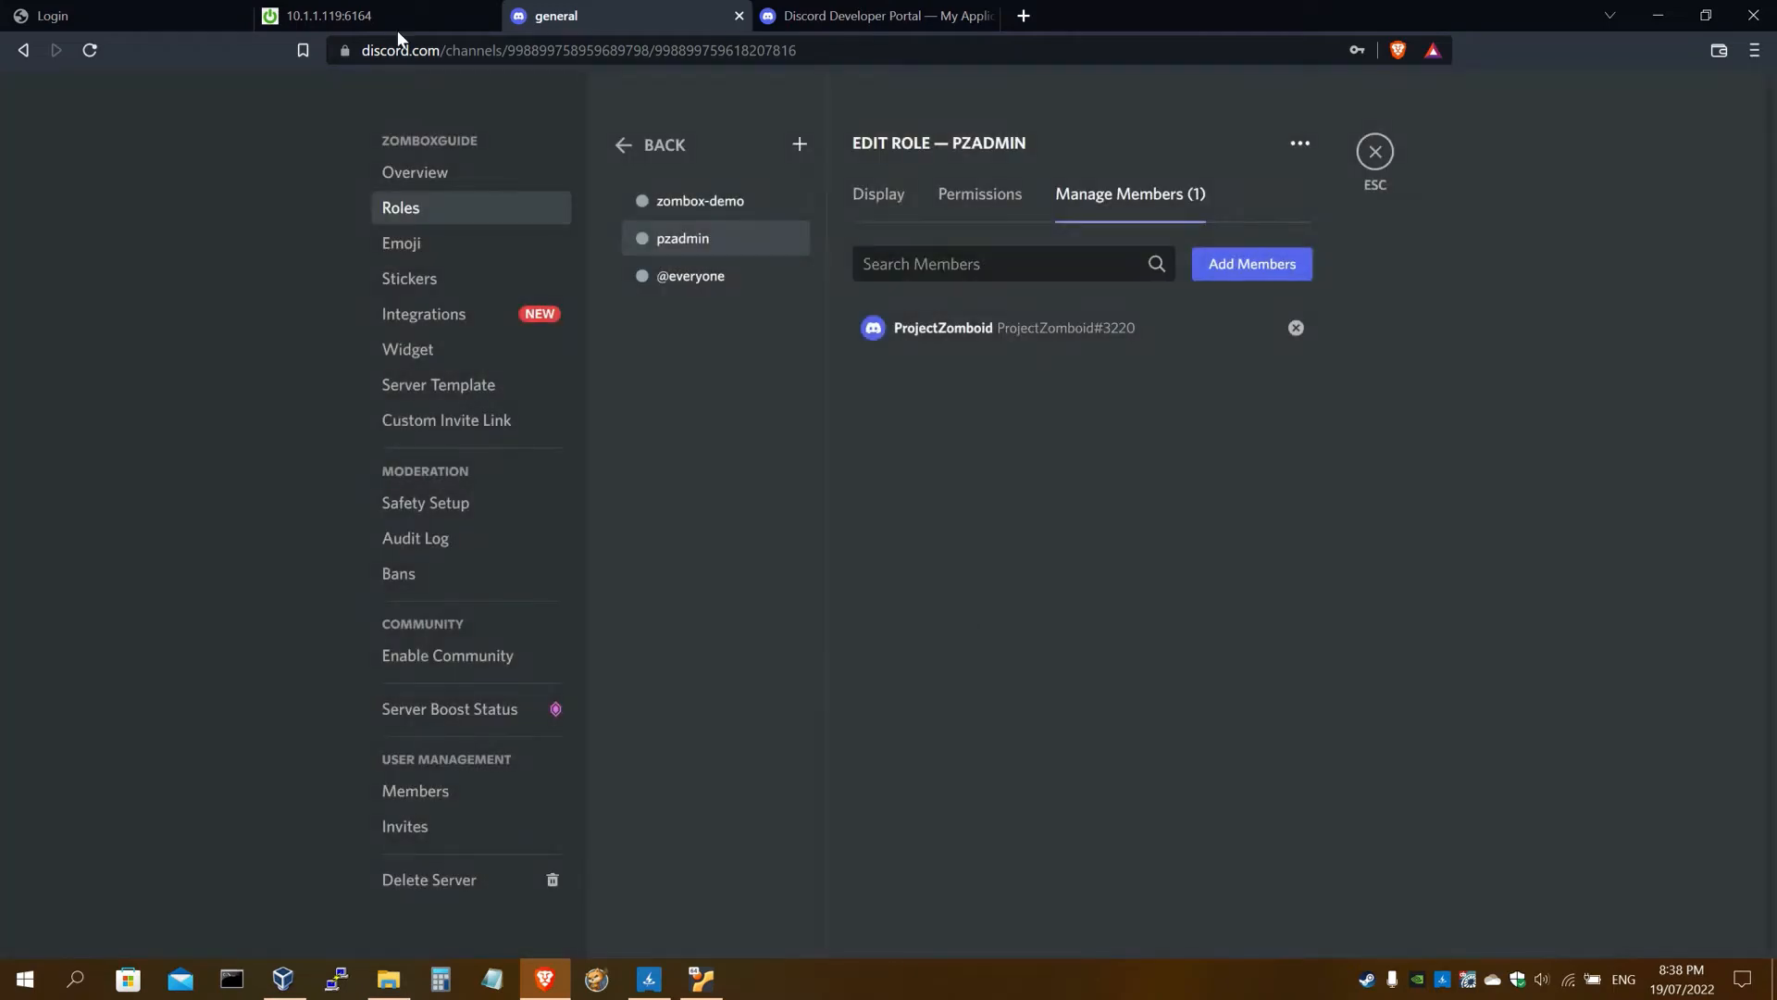
# Copy the !create command from the setup guide again
pyautogui.click(392, 22)
pyautogui.scroll(-4, 356, 370)
pyautogui.scroll(-10, 355, 372)
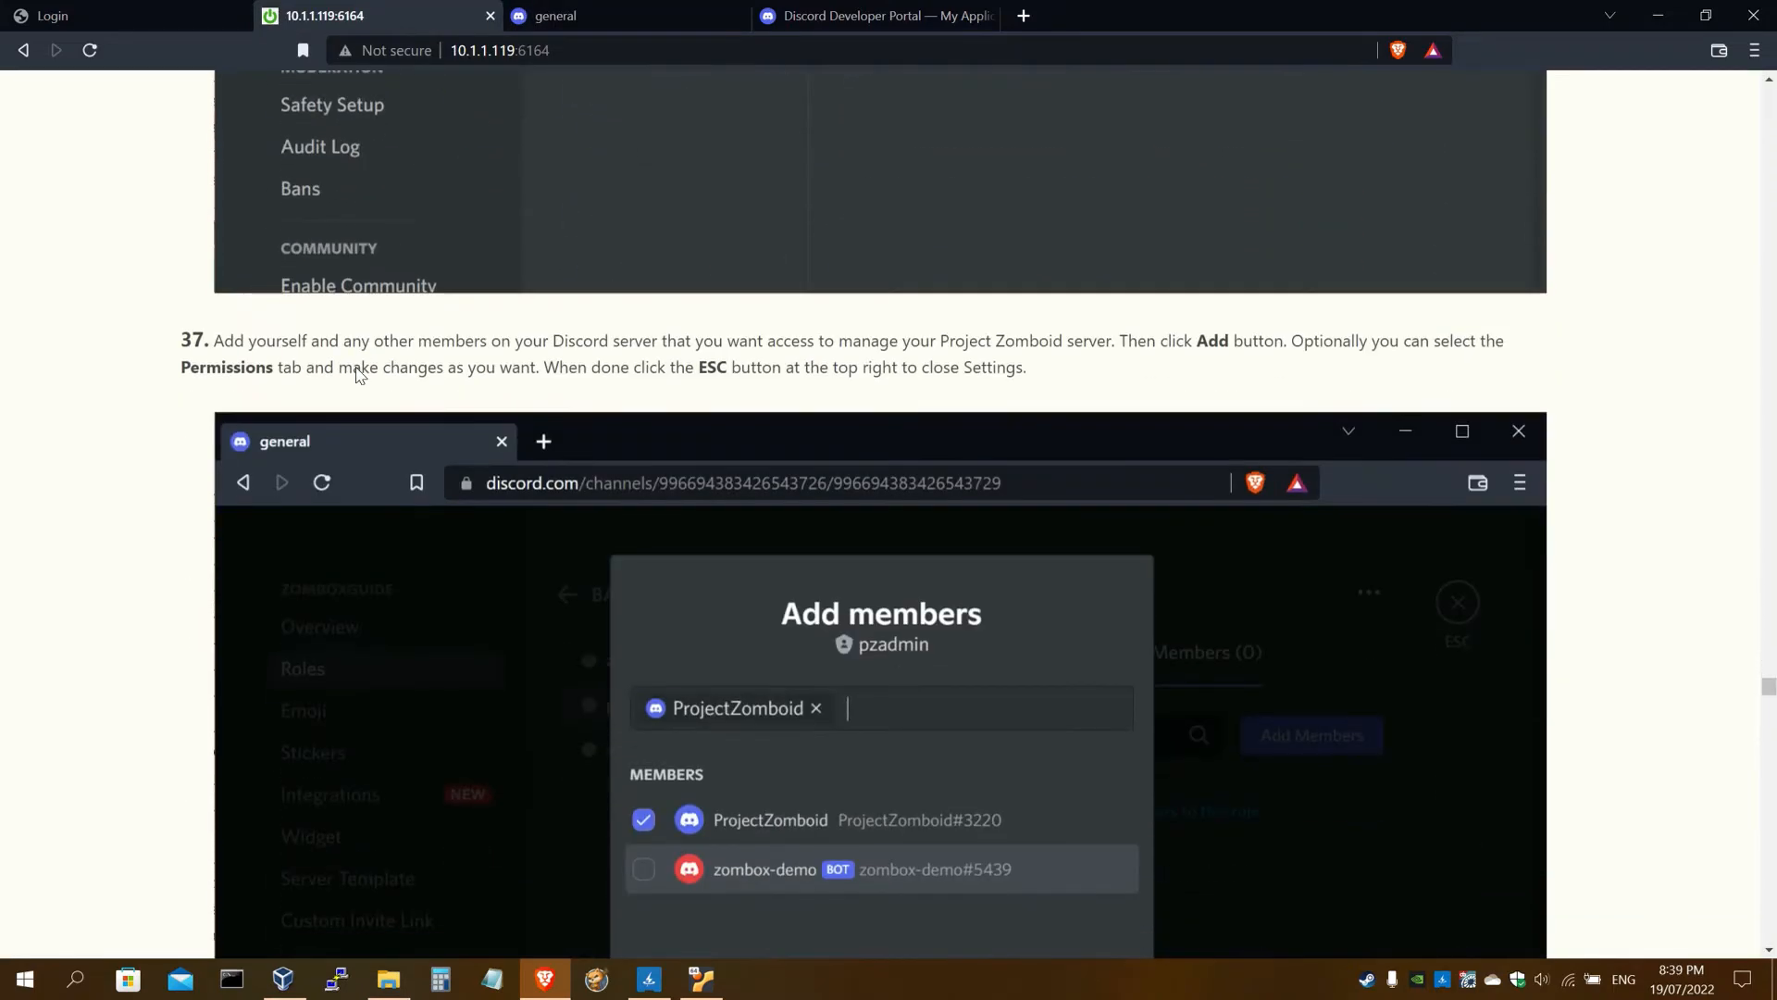
pyautogui.scroll(-4, 359, 374)
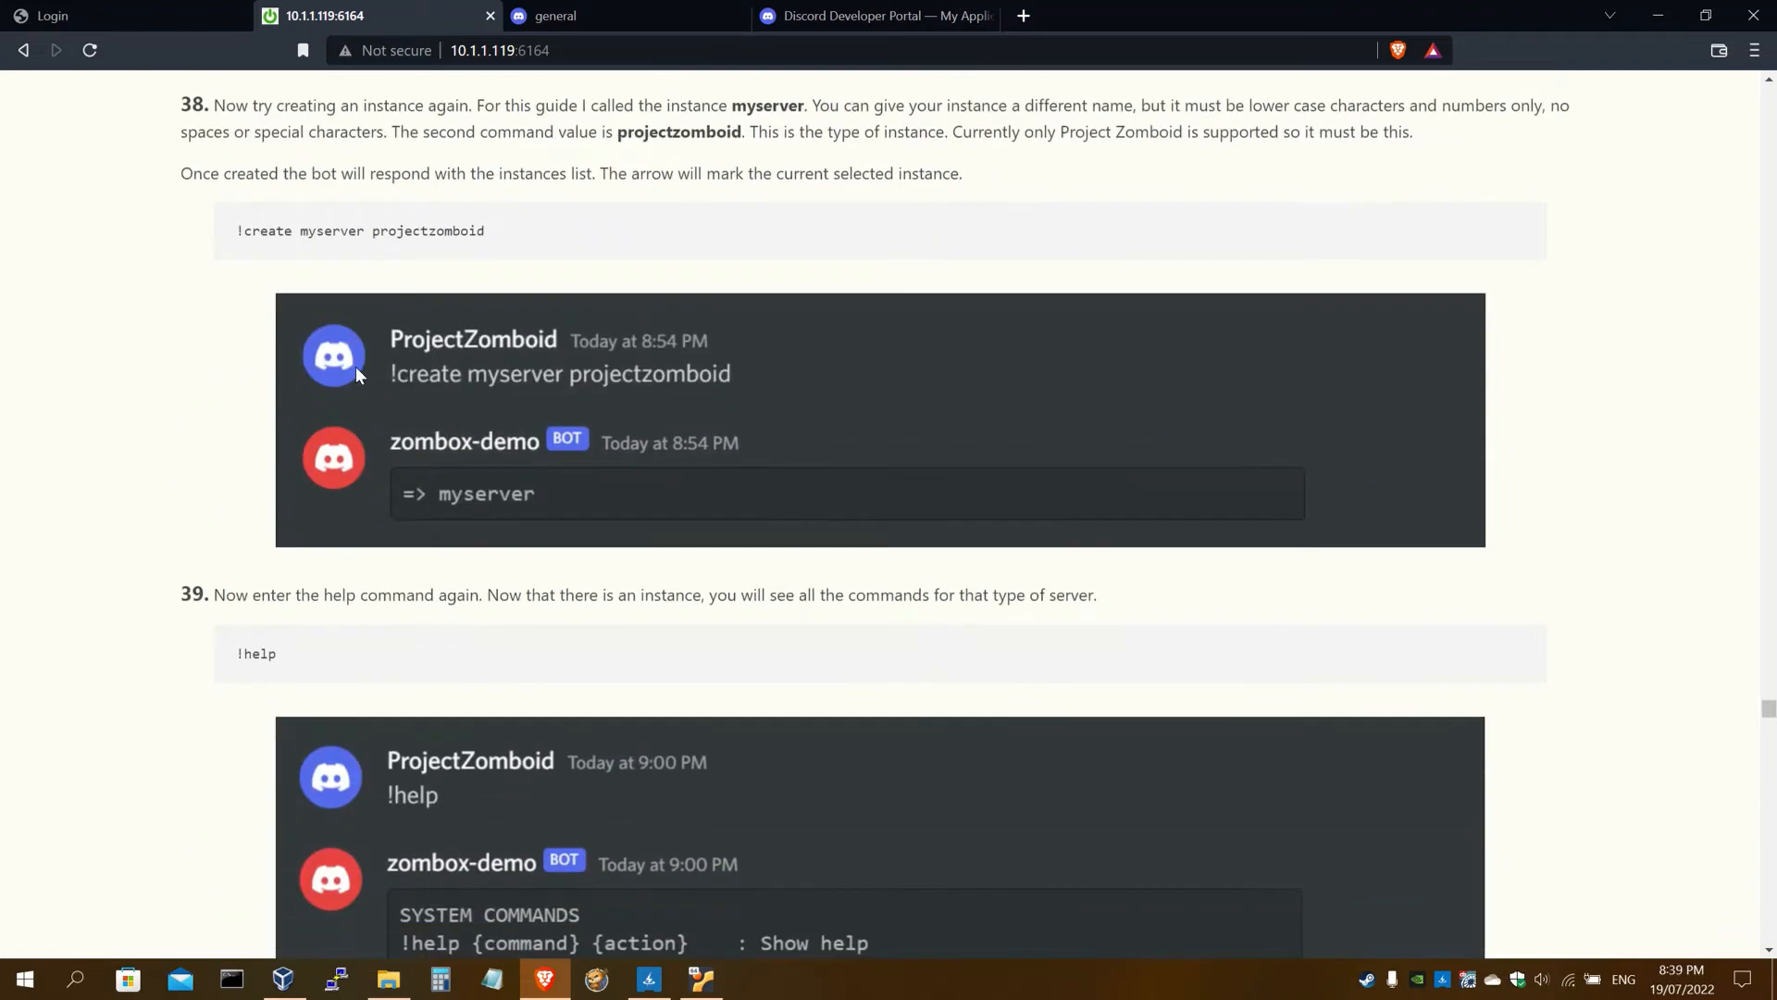
pyautogui.scroll(2, 359, 374)
pyautogui.moveTo(494, 335); pyautogui.dragTo(231, 337)
pyautogui.hotkey('ctrl', 'c')
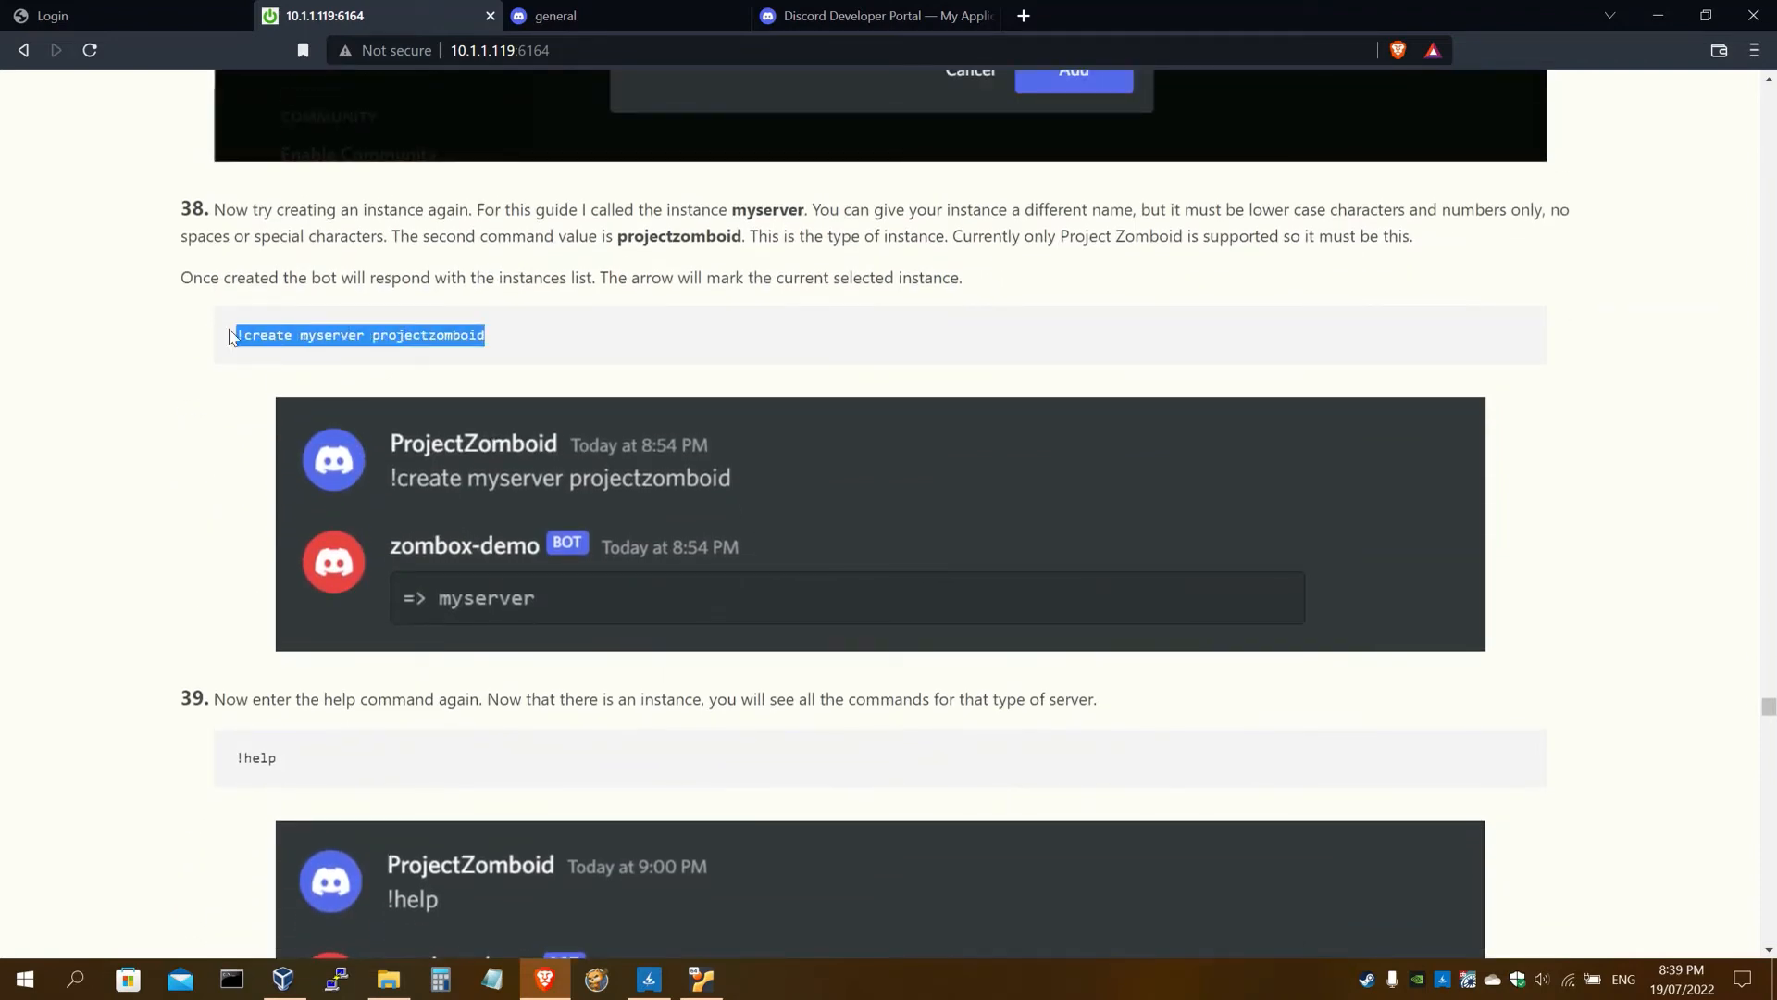
pyautogui.click(581, 8)
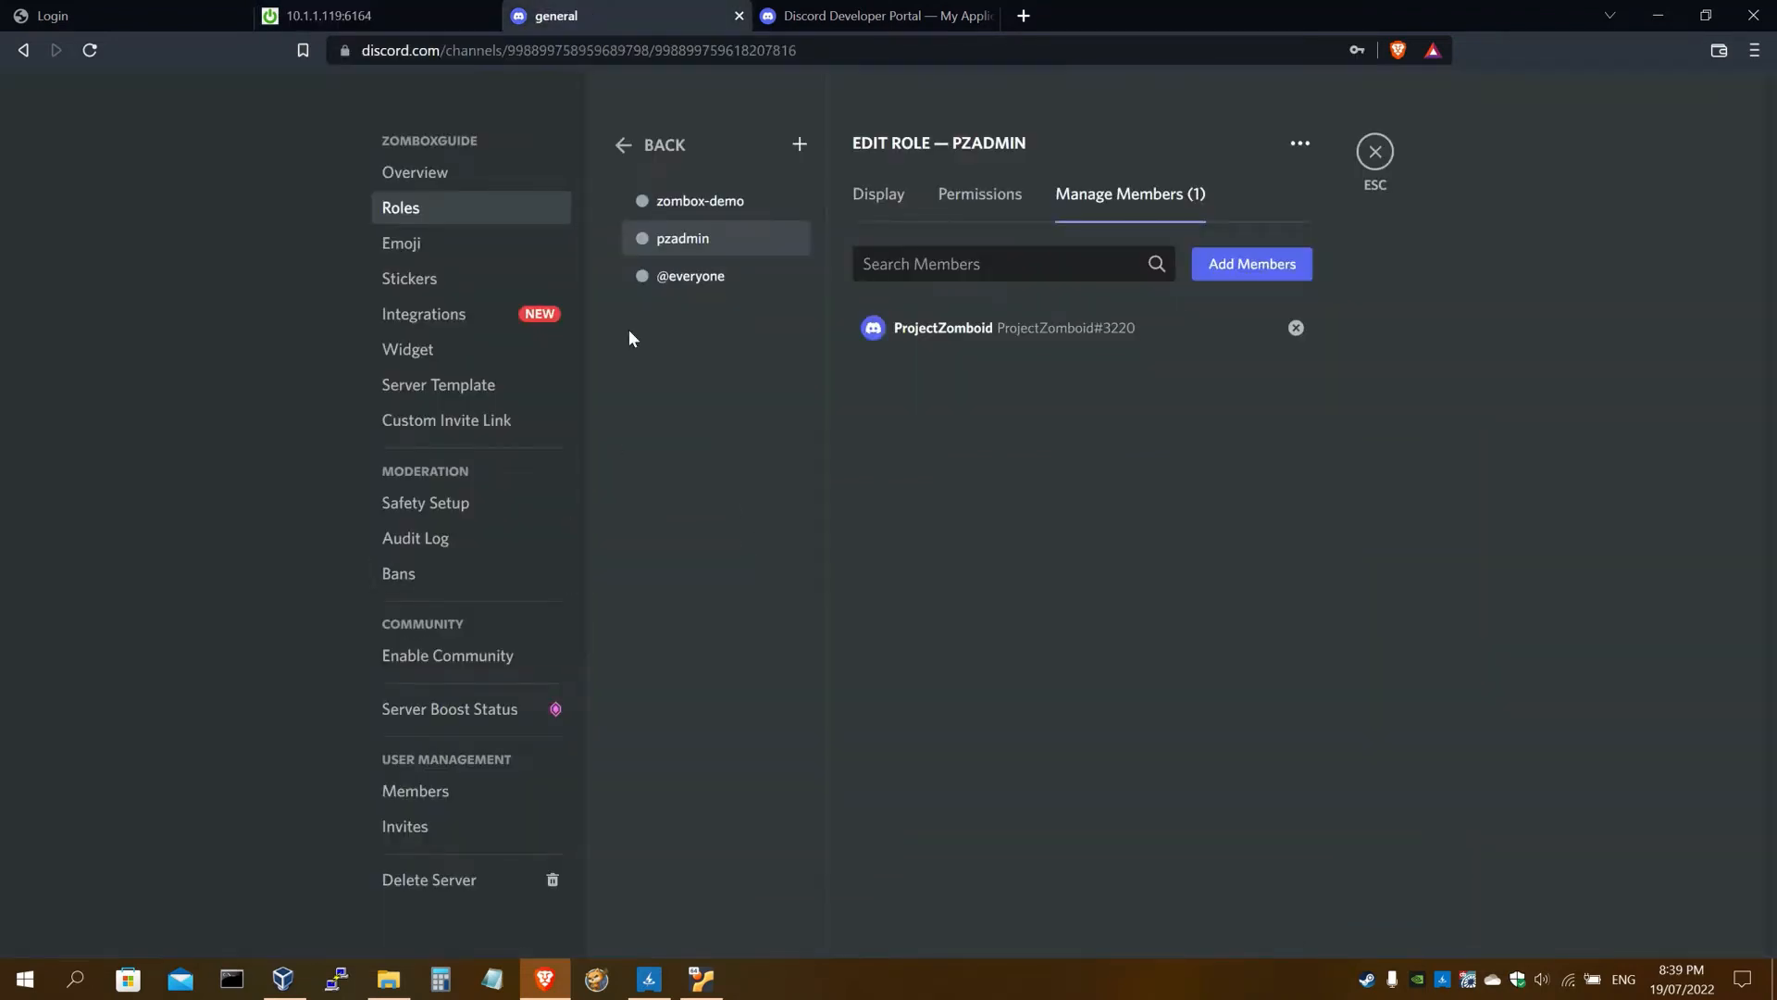
# Close server settings and resend '!create myserver projectzomboid'; the bot replies '=> myserver'
pyautogui.click(1375, 152)
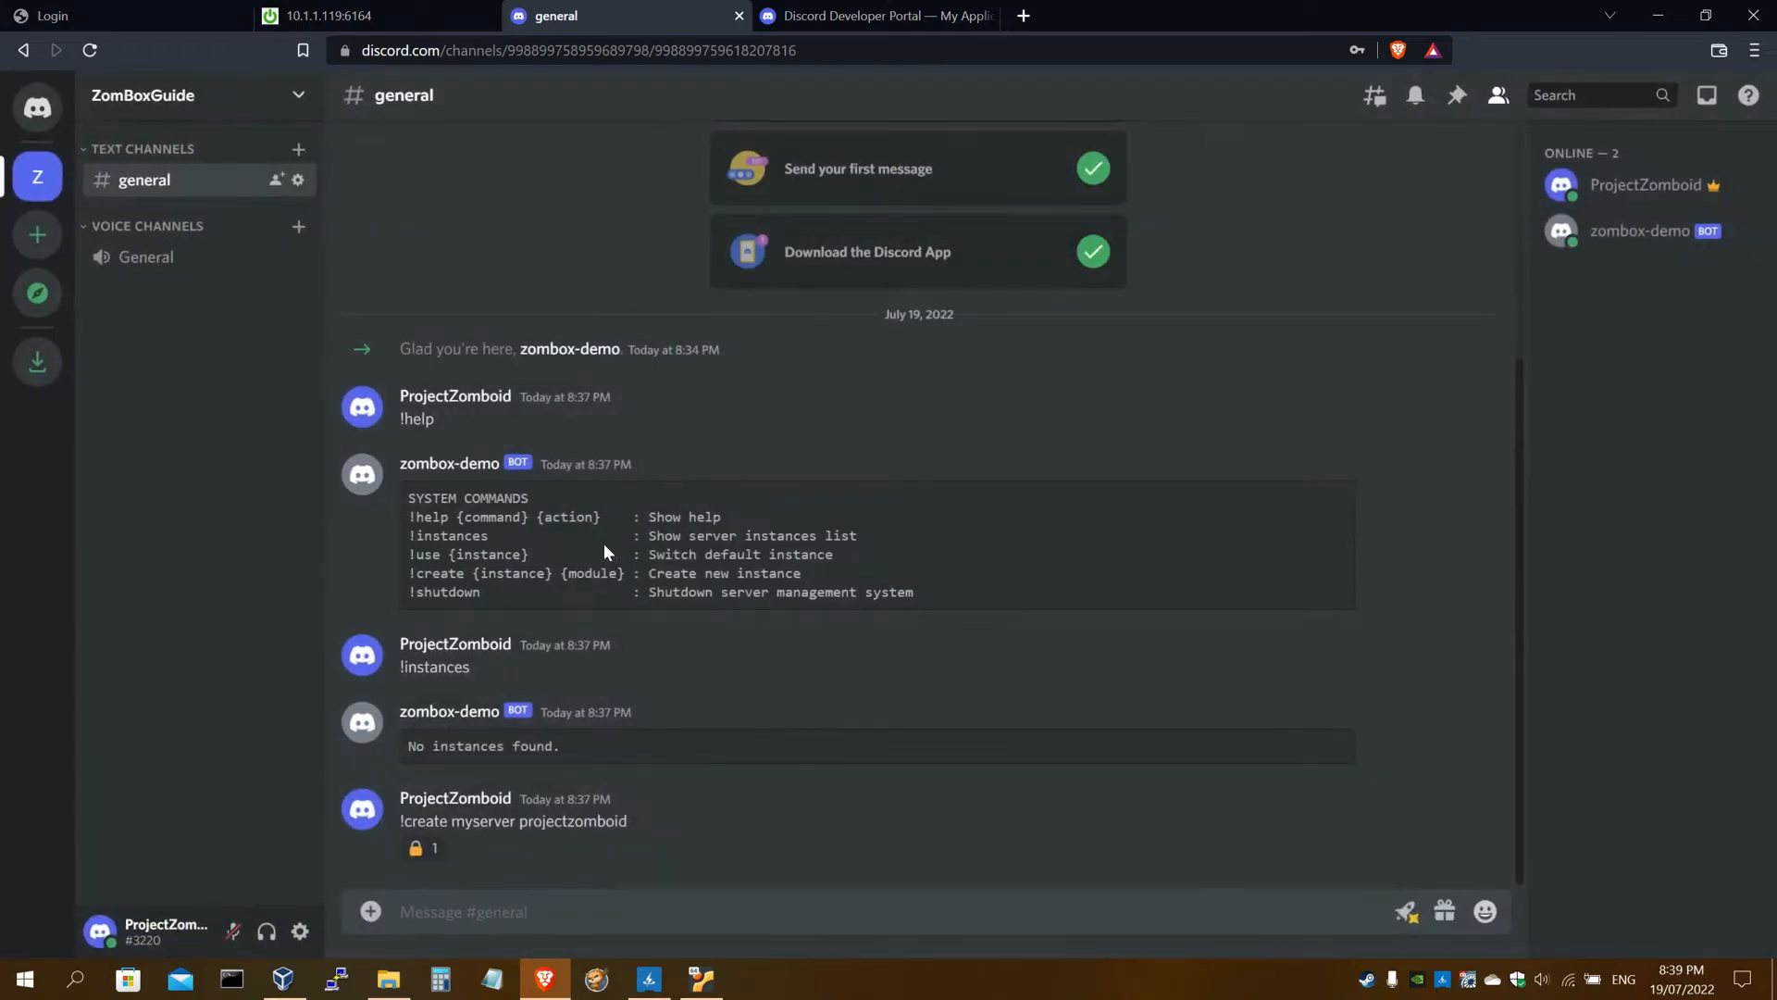
pyautogui.hotkey('ctrl', 'v')
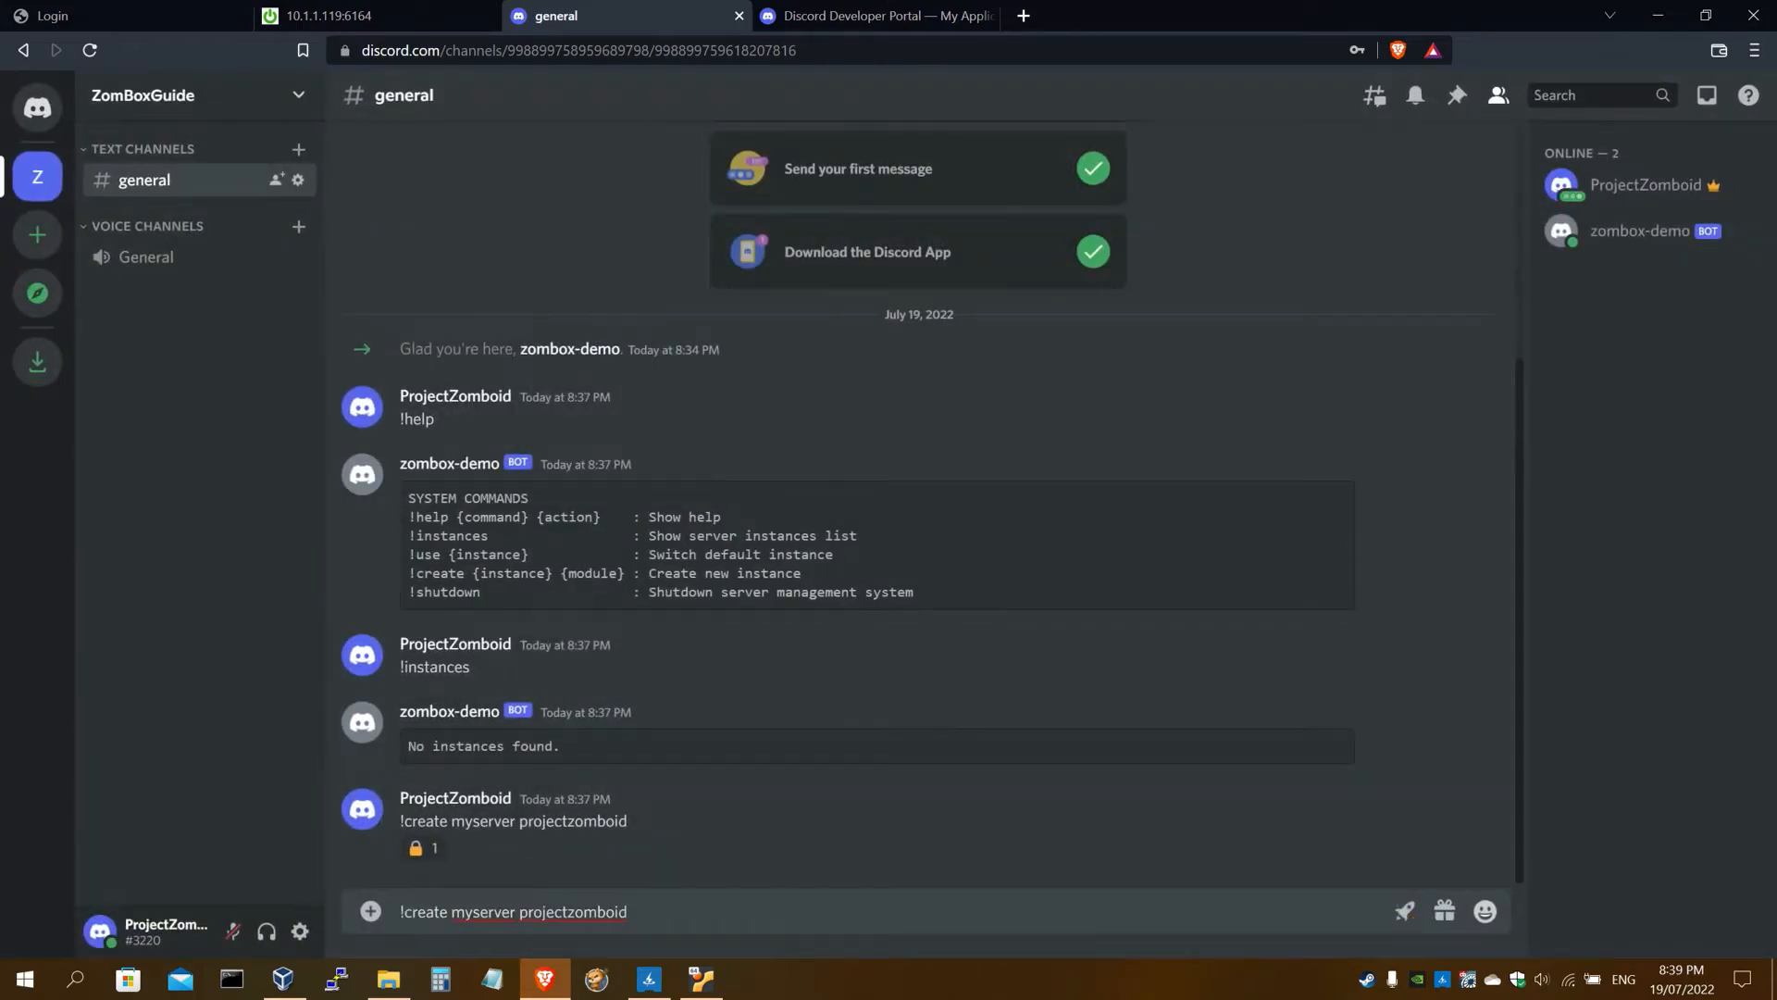
pyautogui.press('Return')
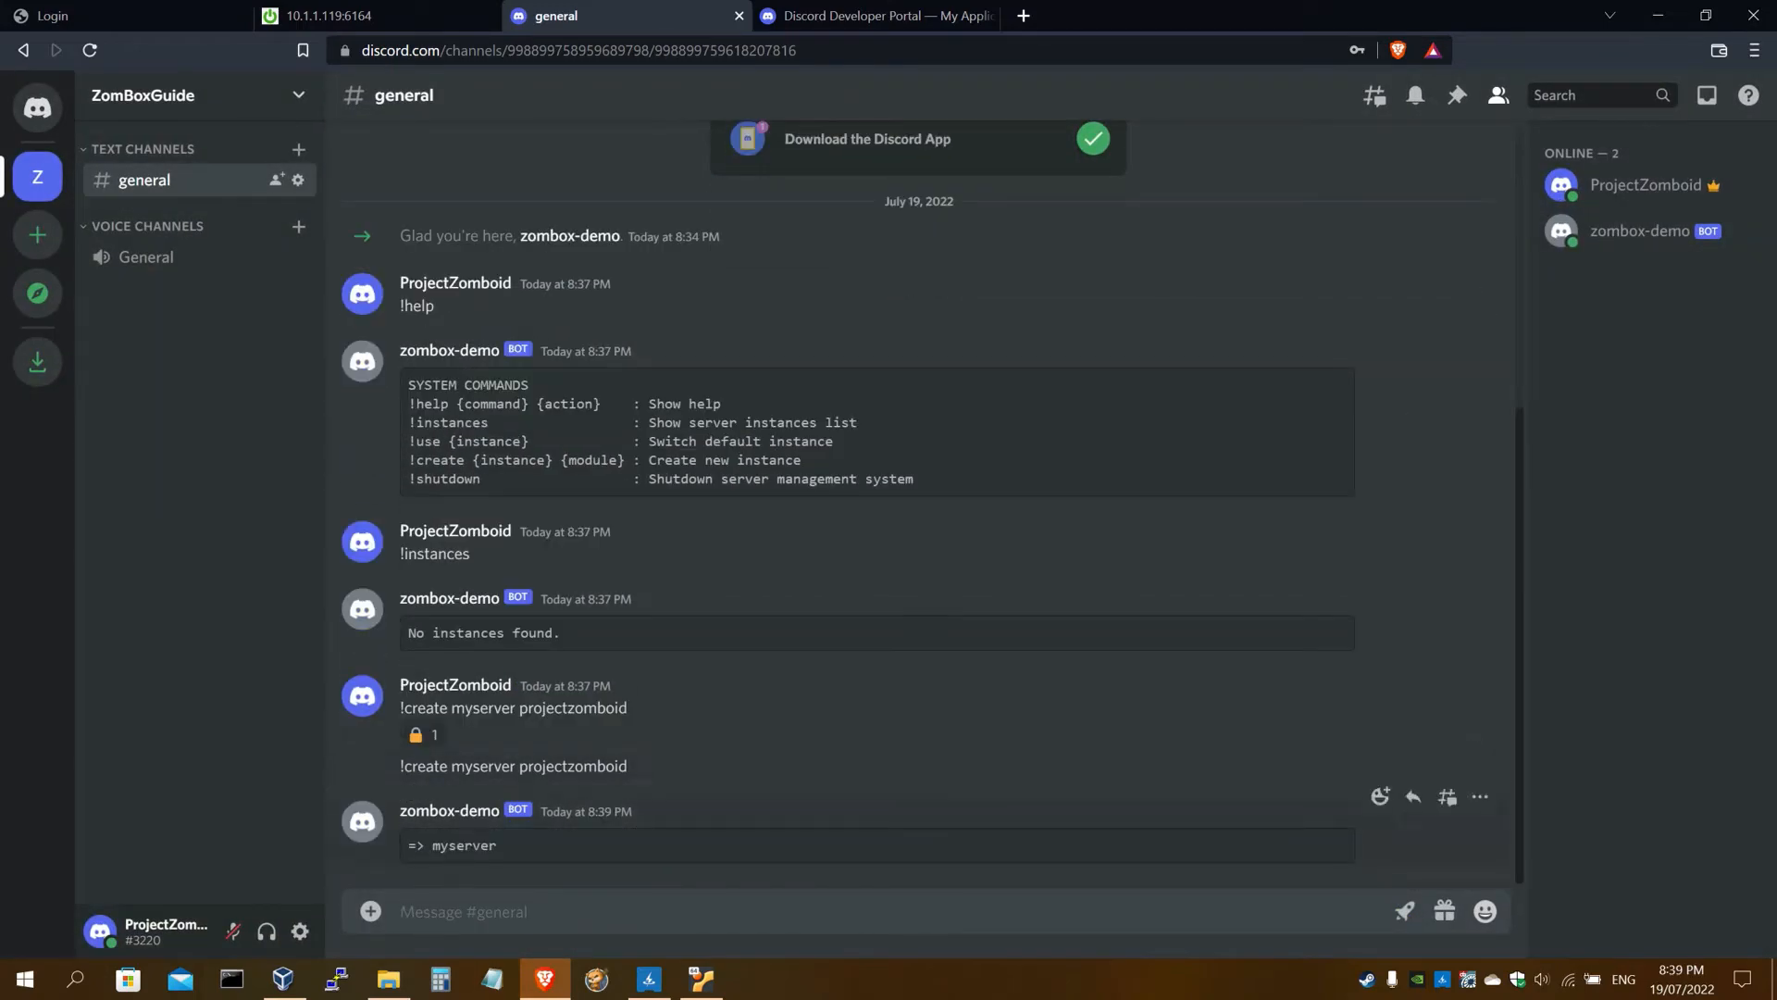
pyautogui.moveTo(407, 846)
pyautogui.mouseDown()
pyautogui.moveTo(504, 846)
pyautogui.moveTo(431, 846)
pyautogui.mouseUp()
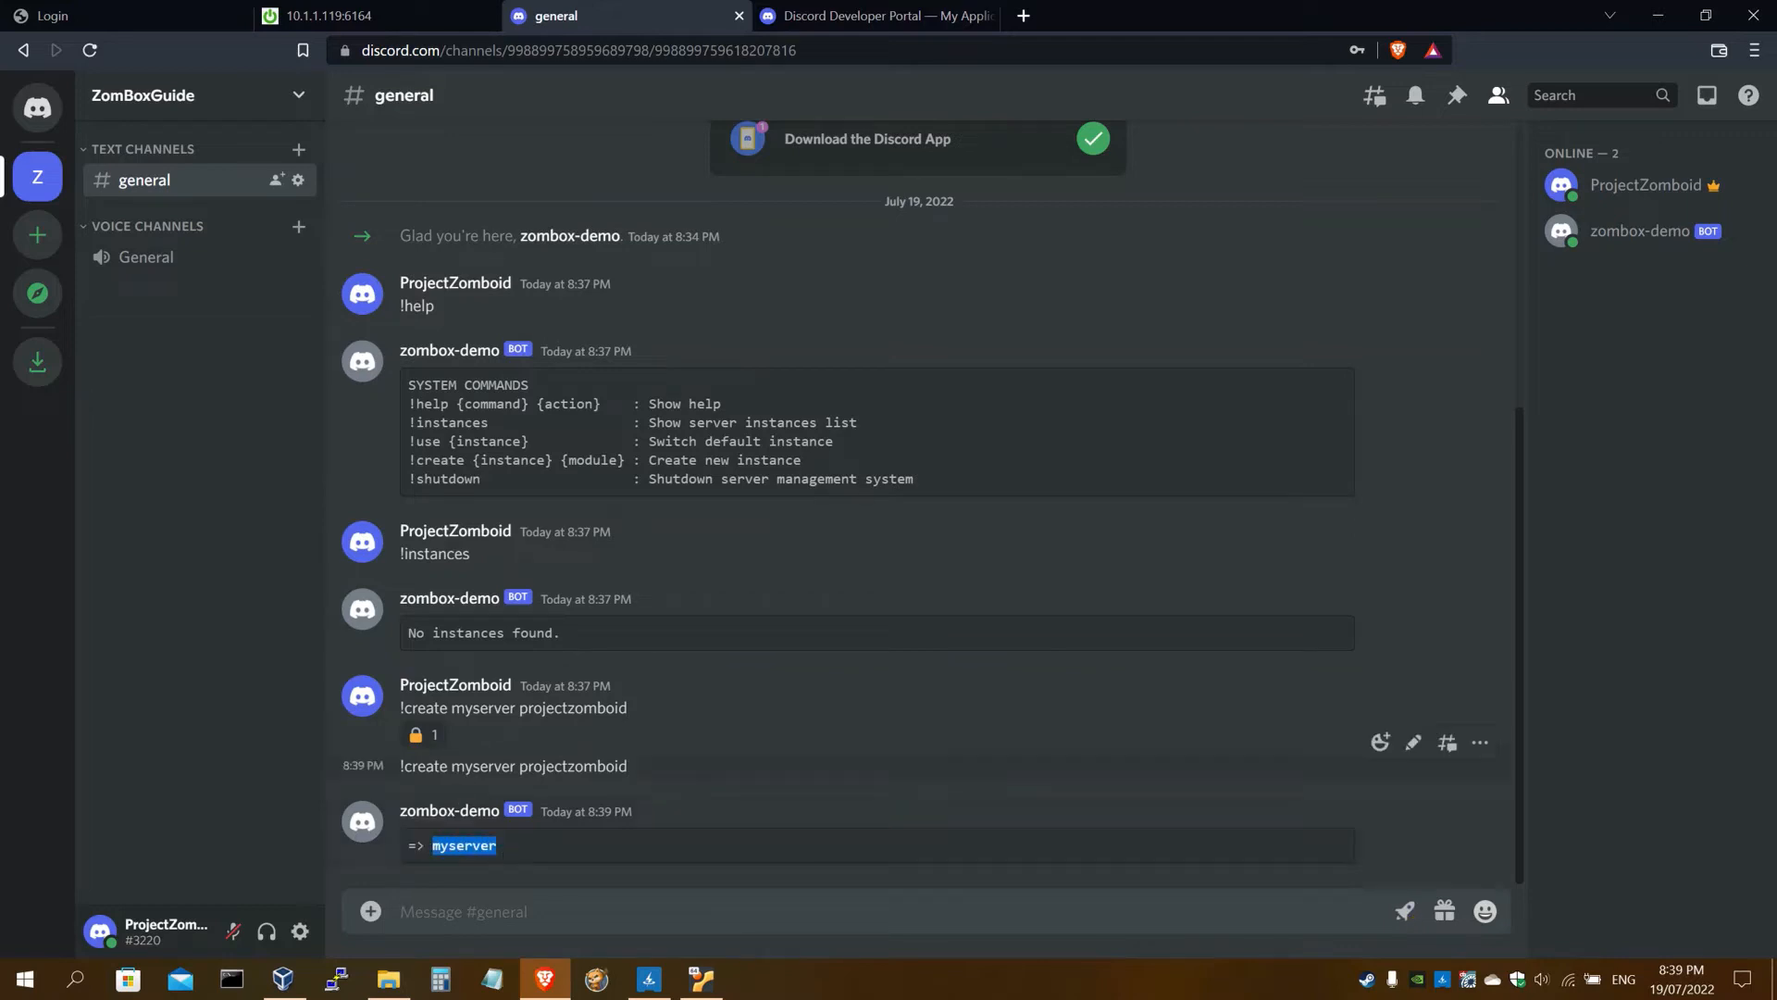
pyautogui.doubleClick(481, 767)
pyautogui.doubleClick(458, 843)
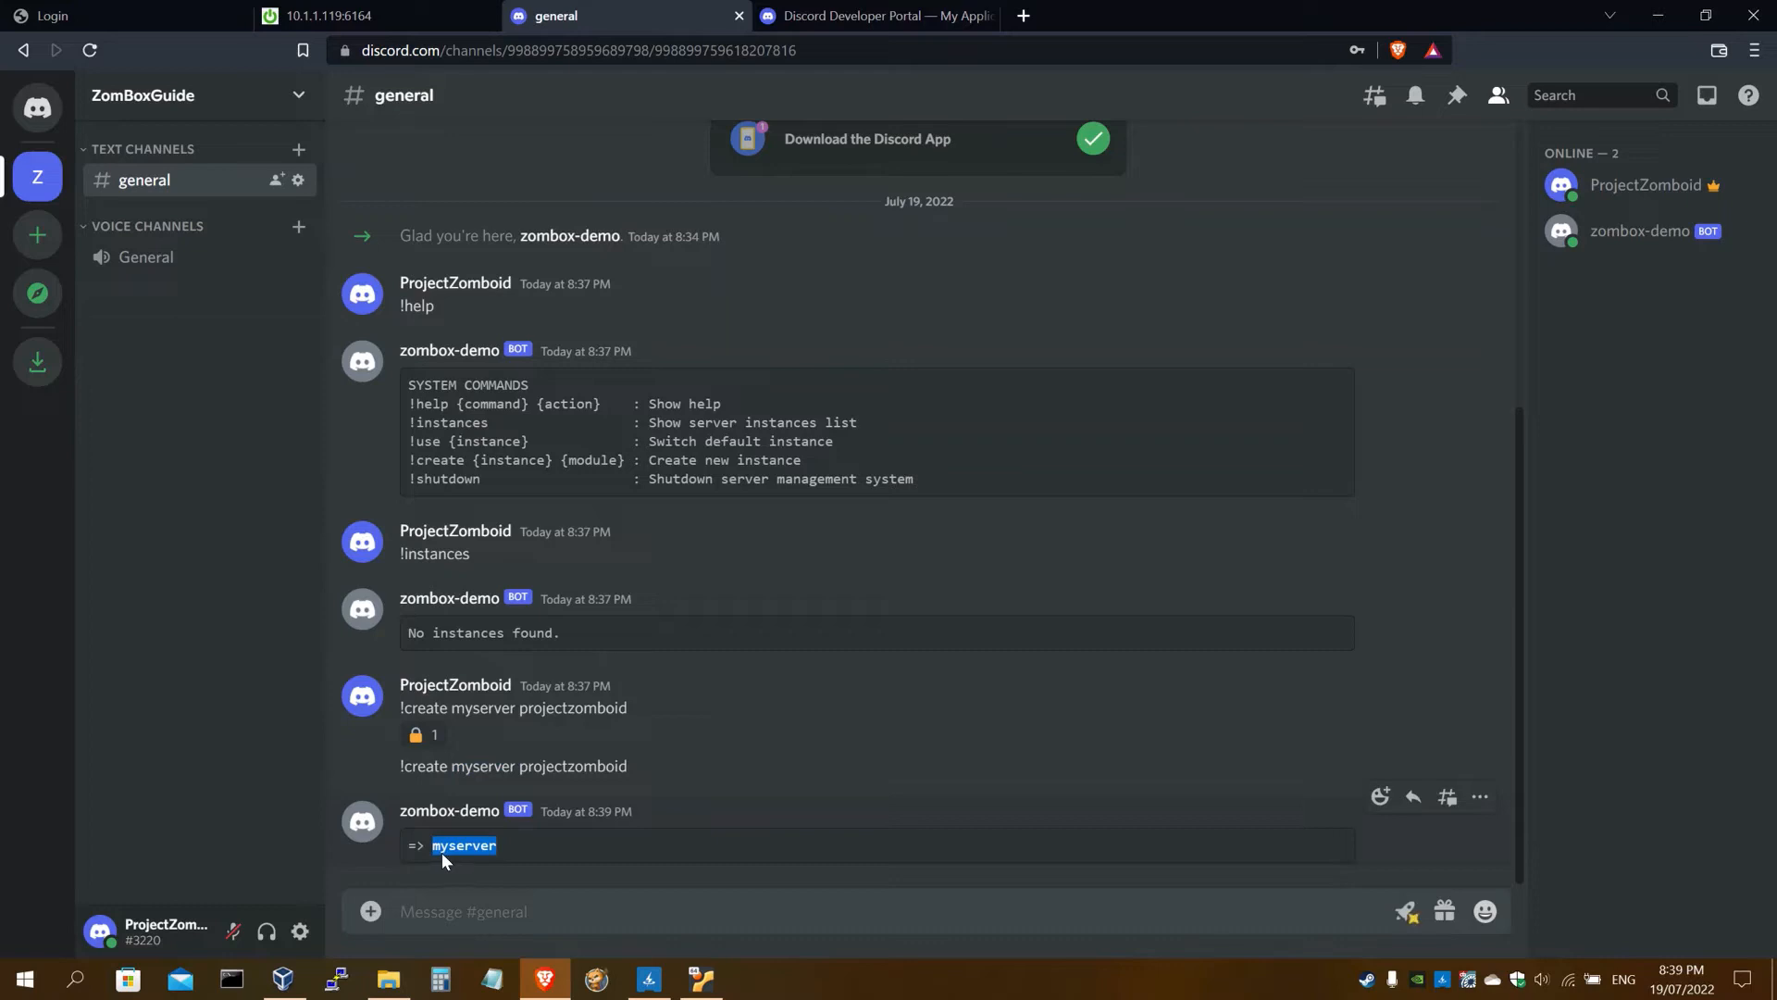
pyautogui.moveTo(508, 847); pyautogui.dragTo(443, 849)
pyautogui.click(443, 849)
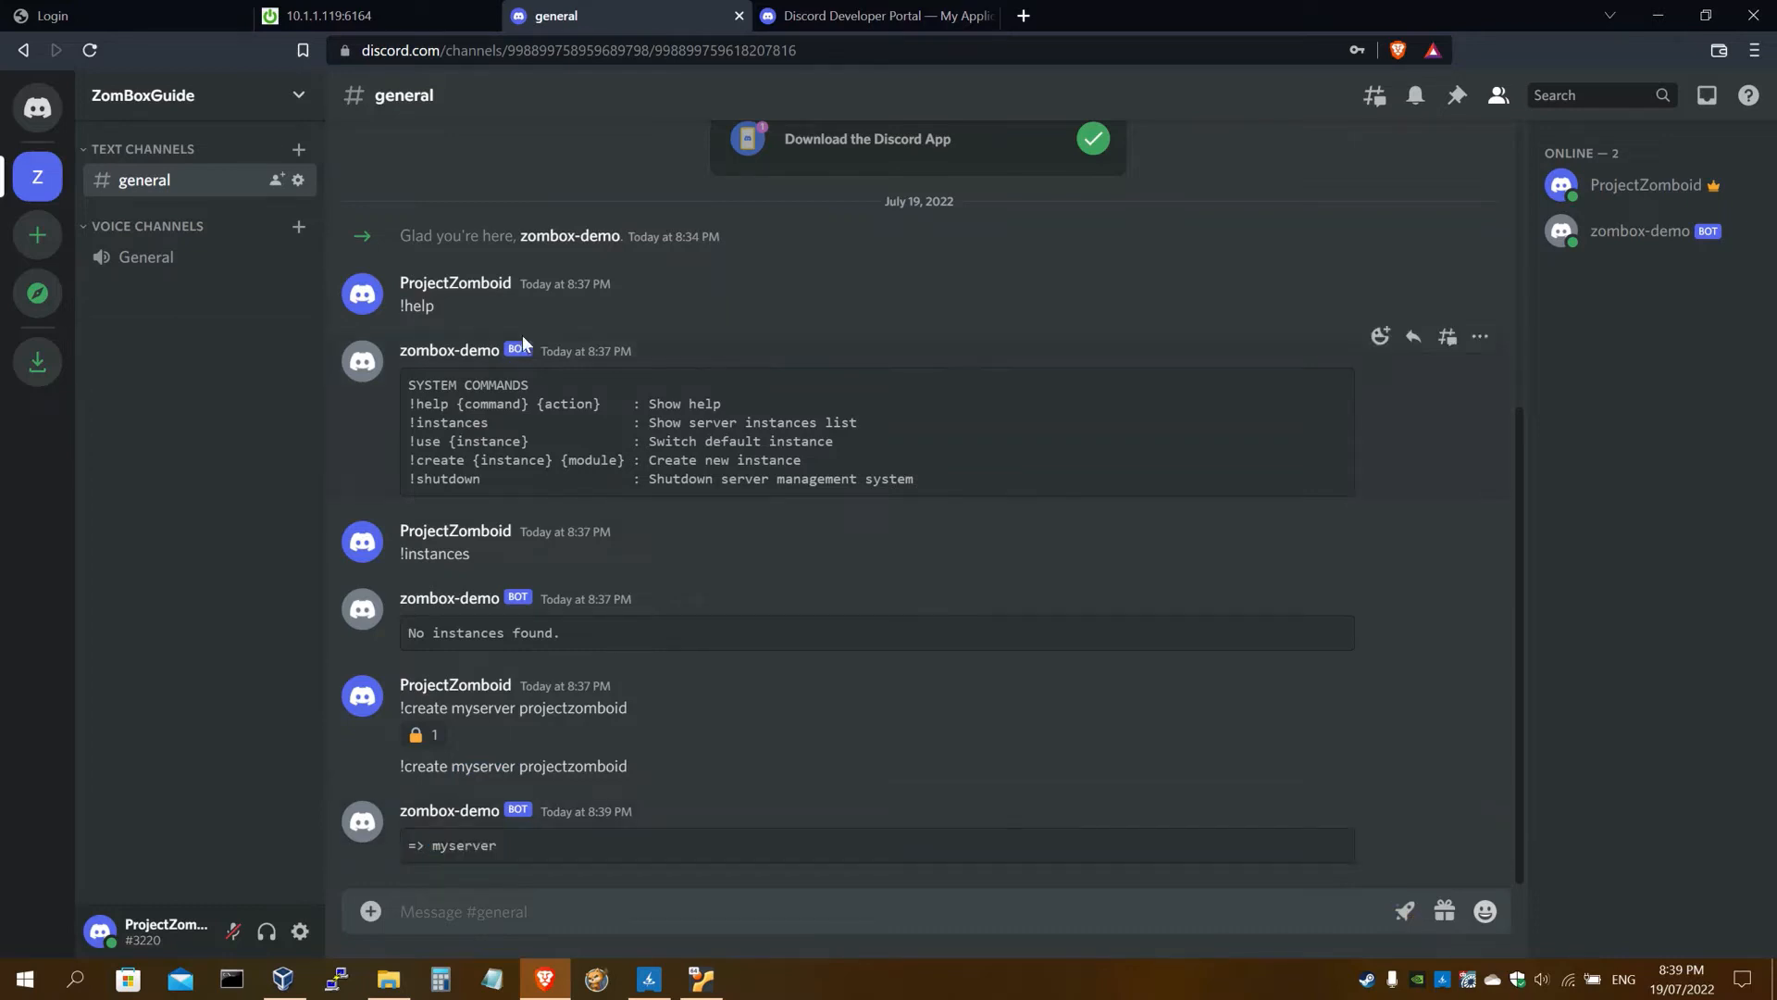
# Copy the !help command from step 39 of the guide
pyautogui.click(370, 16)
pyautogui.scroll(-5, 474, 507)
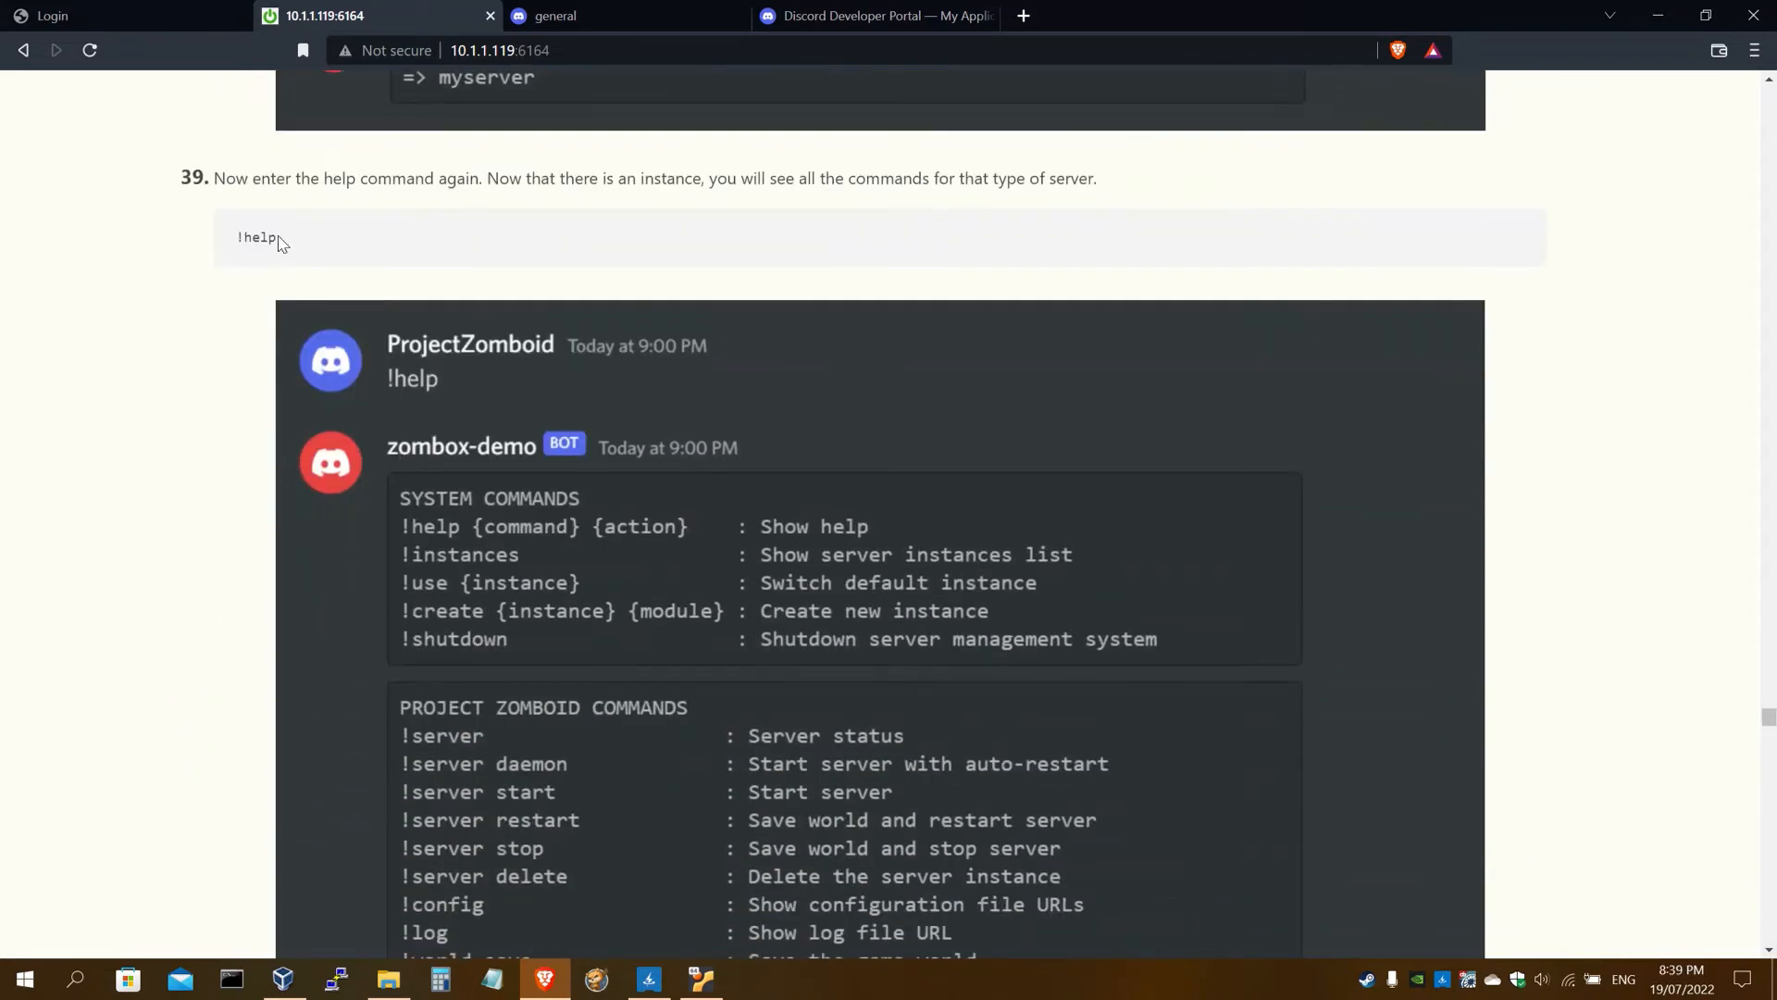
pyautogui.moveTo(280, 243); pyautogui.dragTo(238, 241)
pyautogui.hotkey('ctrl', 'c')
# Send !help in #general and read through the bot's command list
pyautogui.click(614, 15)
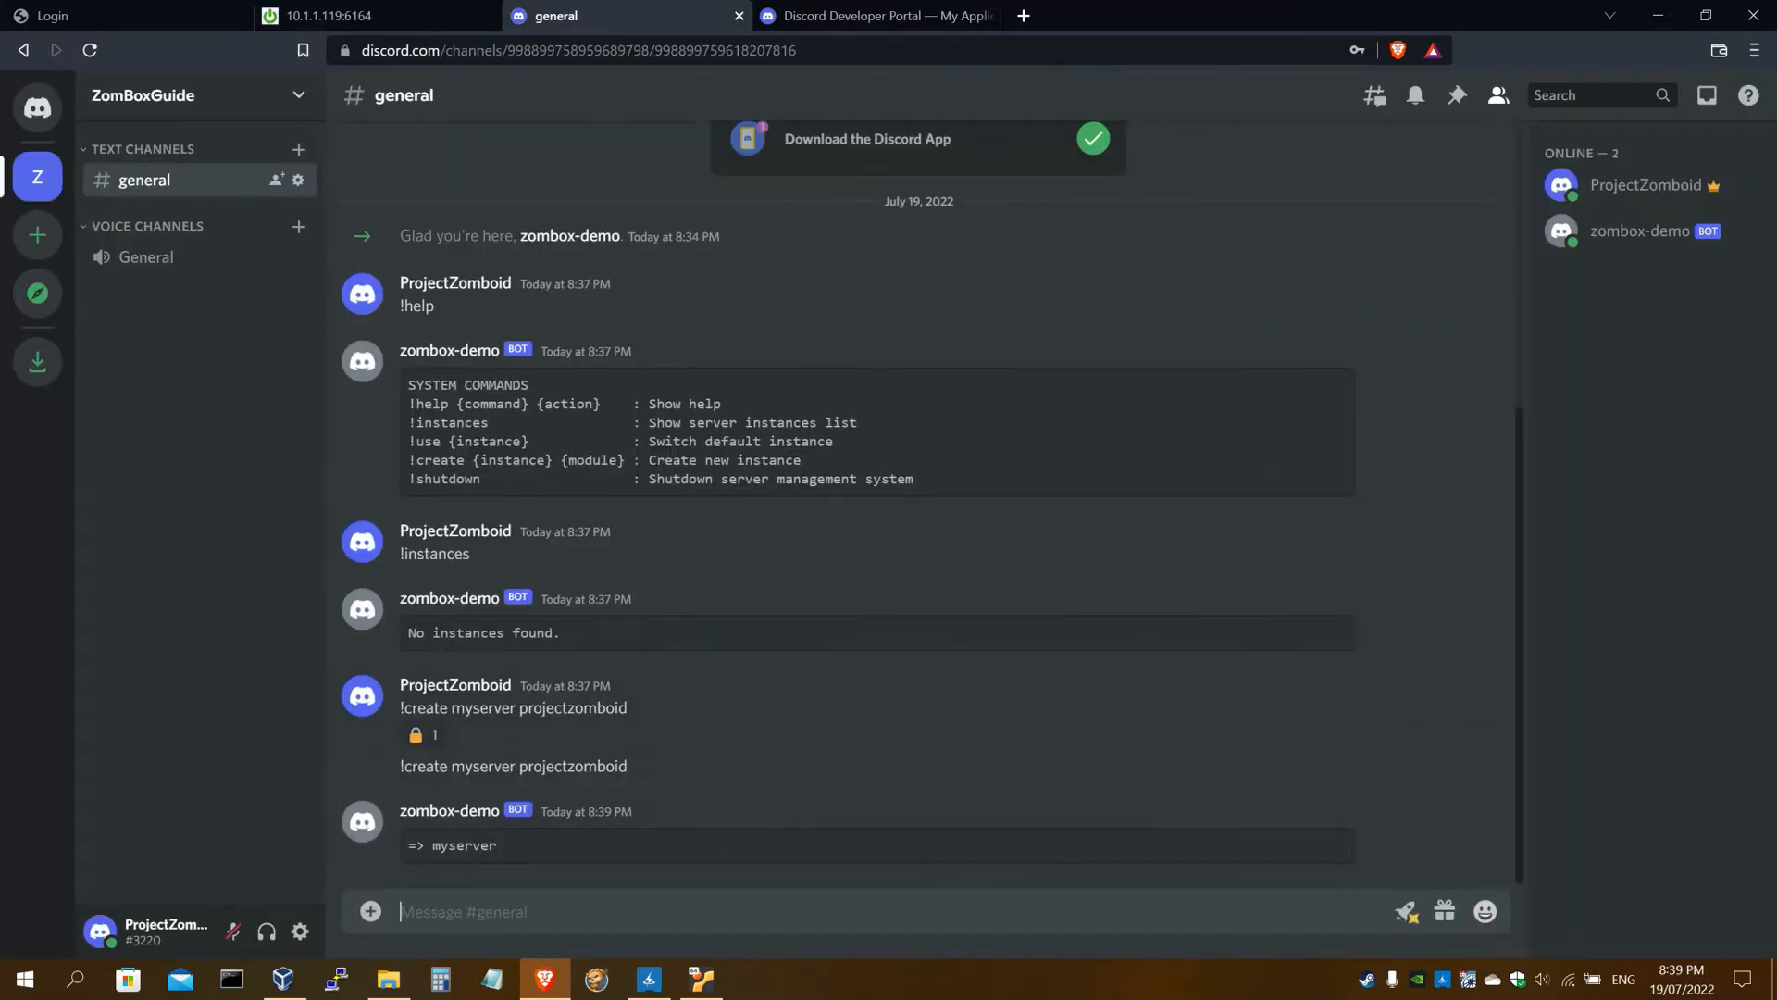
pyautogui.hotkey('ctrl', 'v')
pyautogui.press('Return')
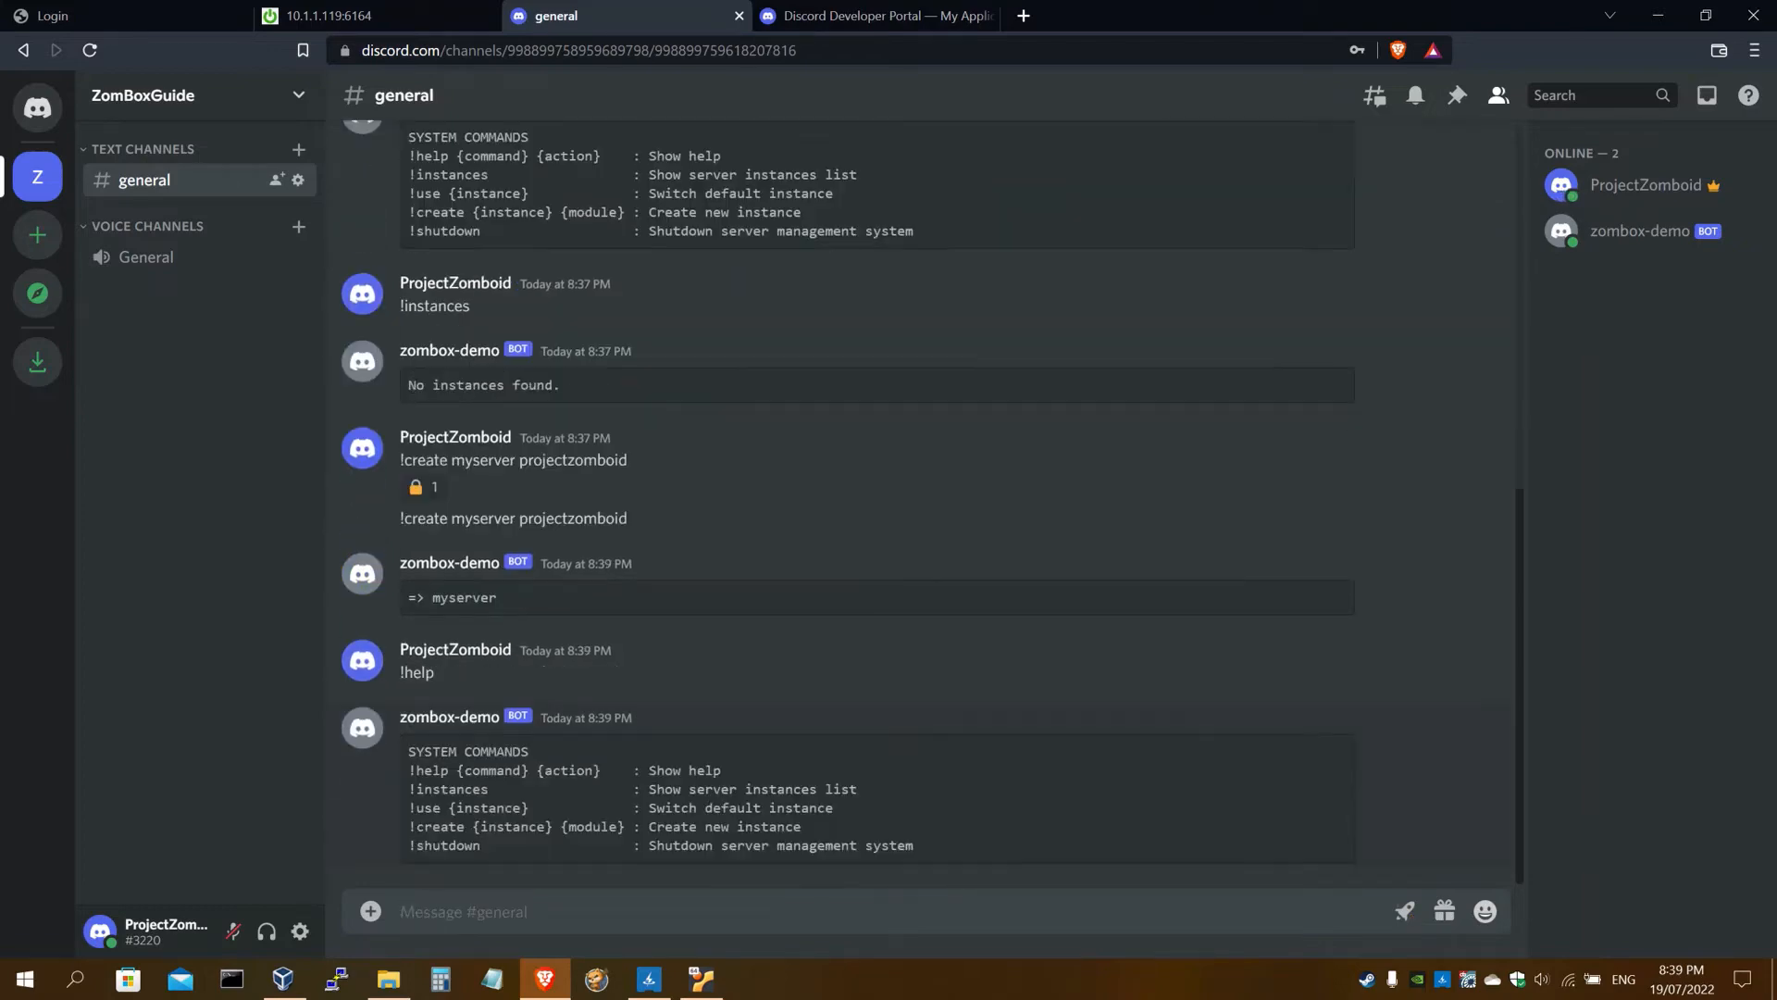
pyautogui.scroll(5, 1018, 509)
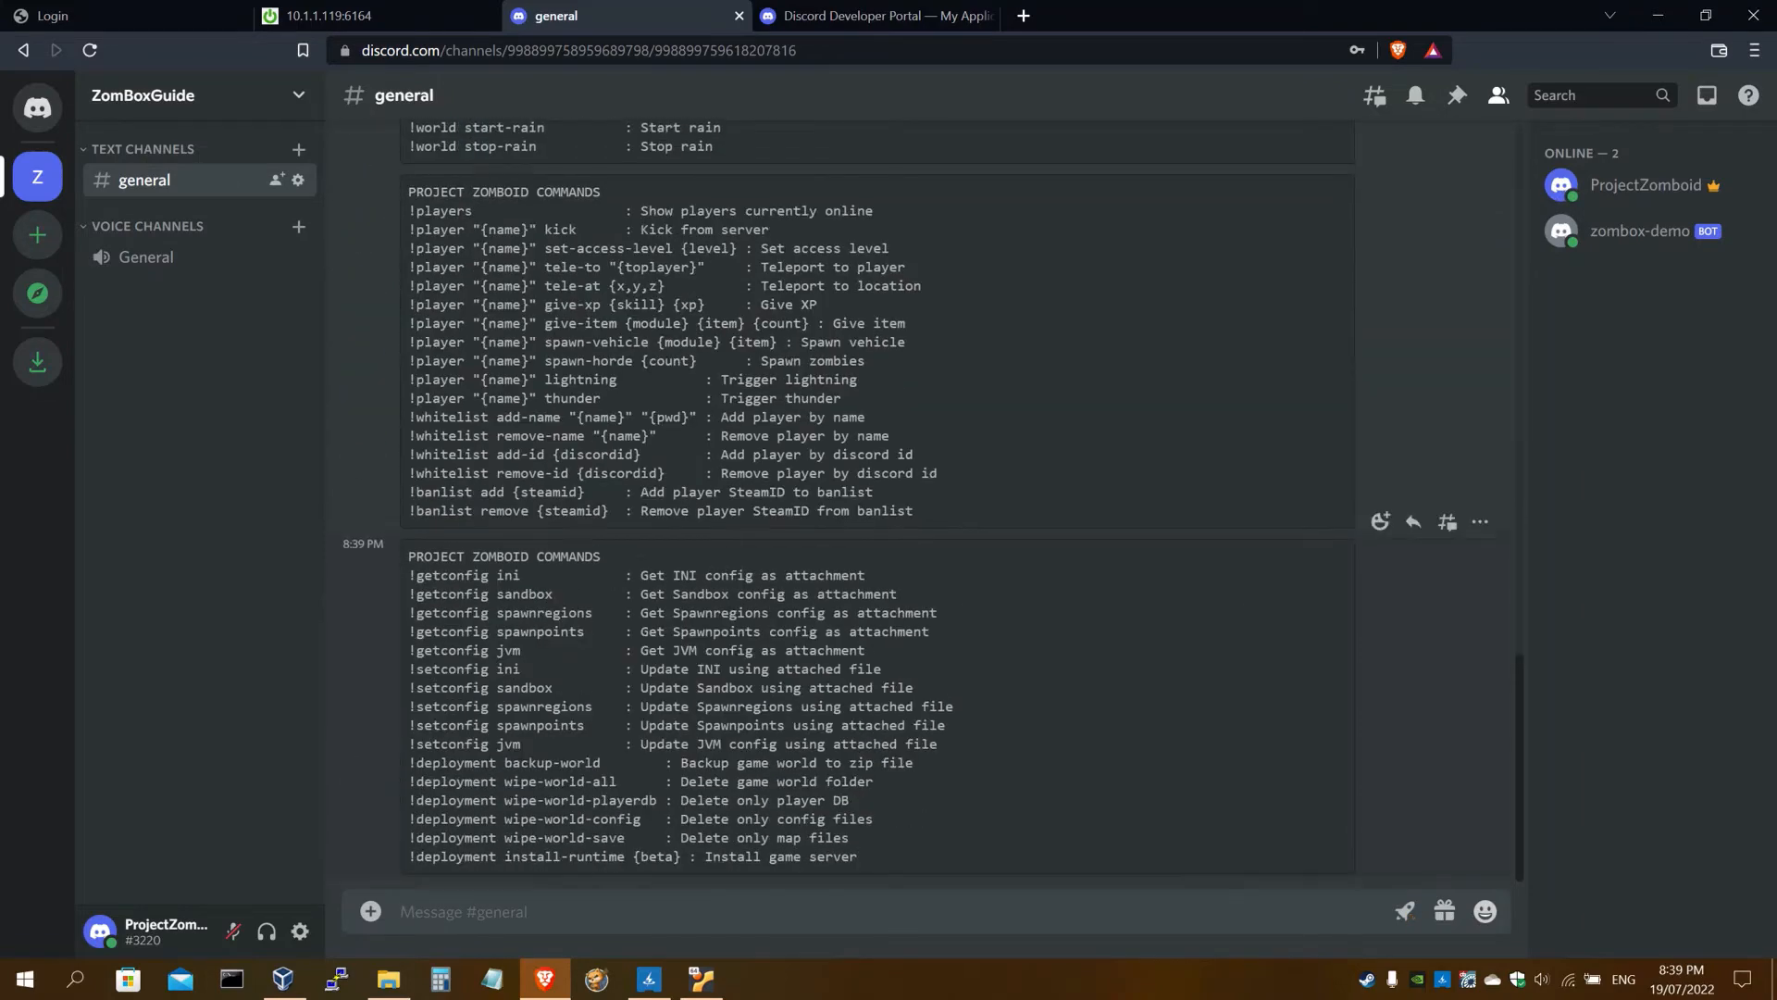
pyautogui.scroll(2, 481, 537)
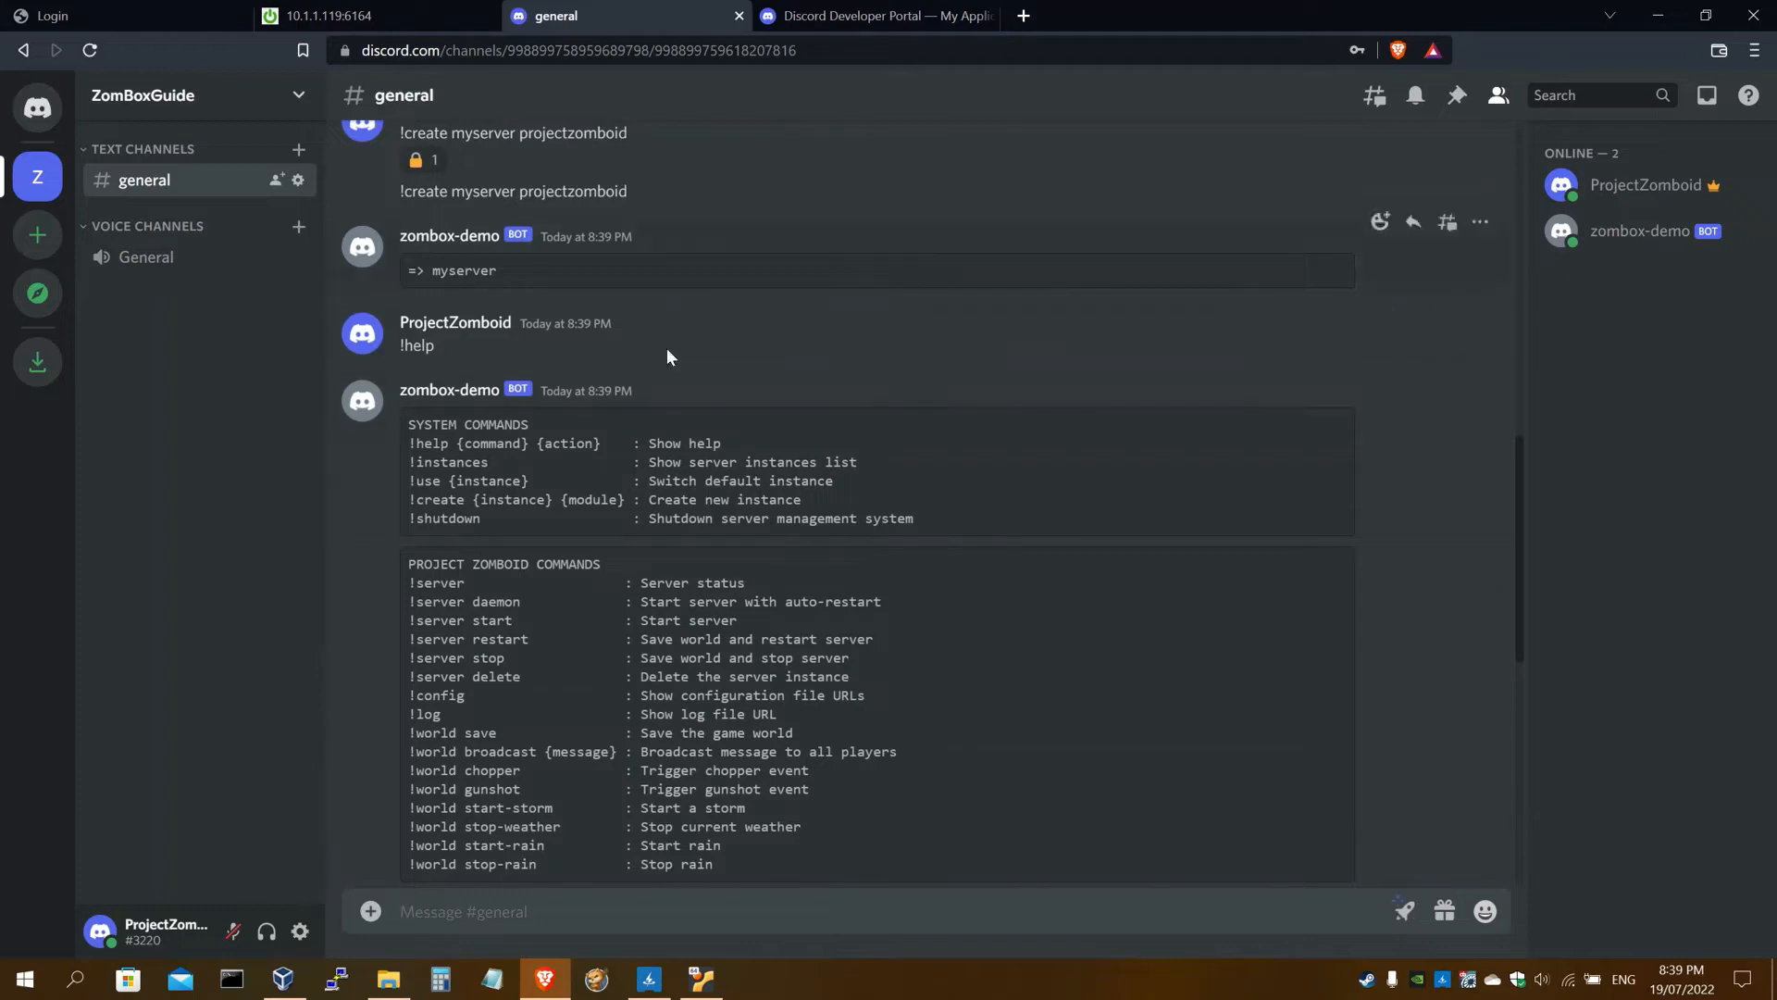
pyautogui.scroll(-2, 753, 609)
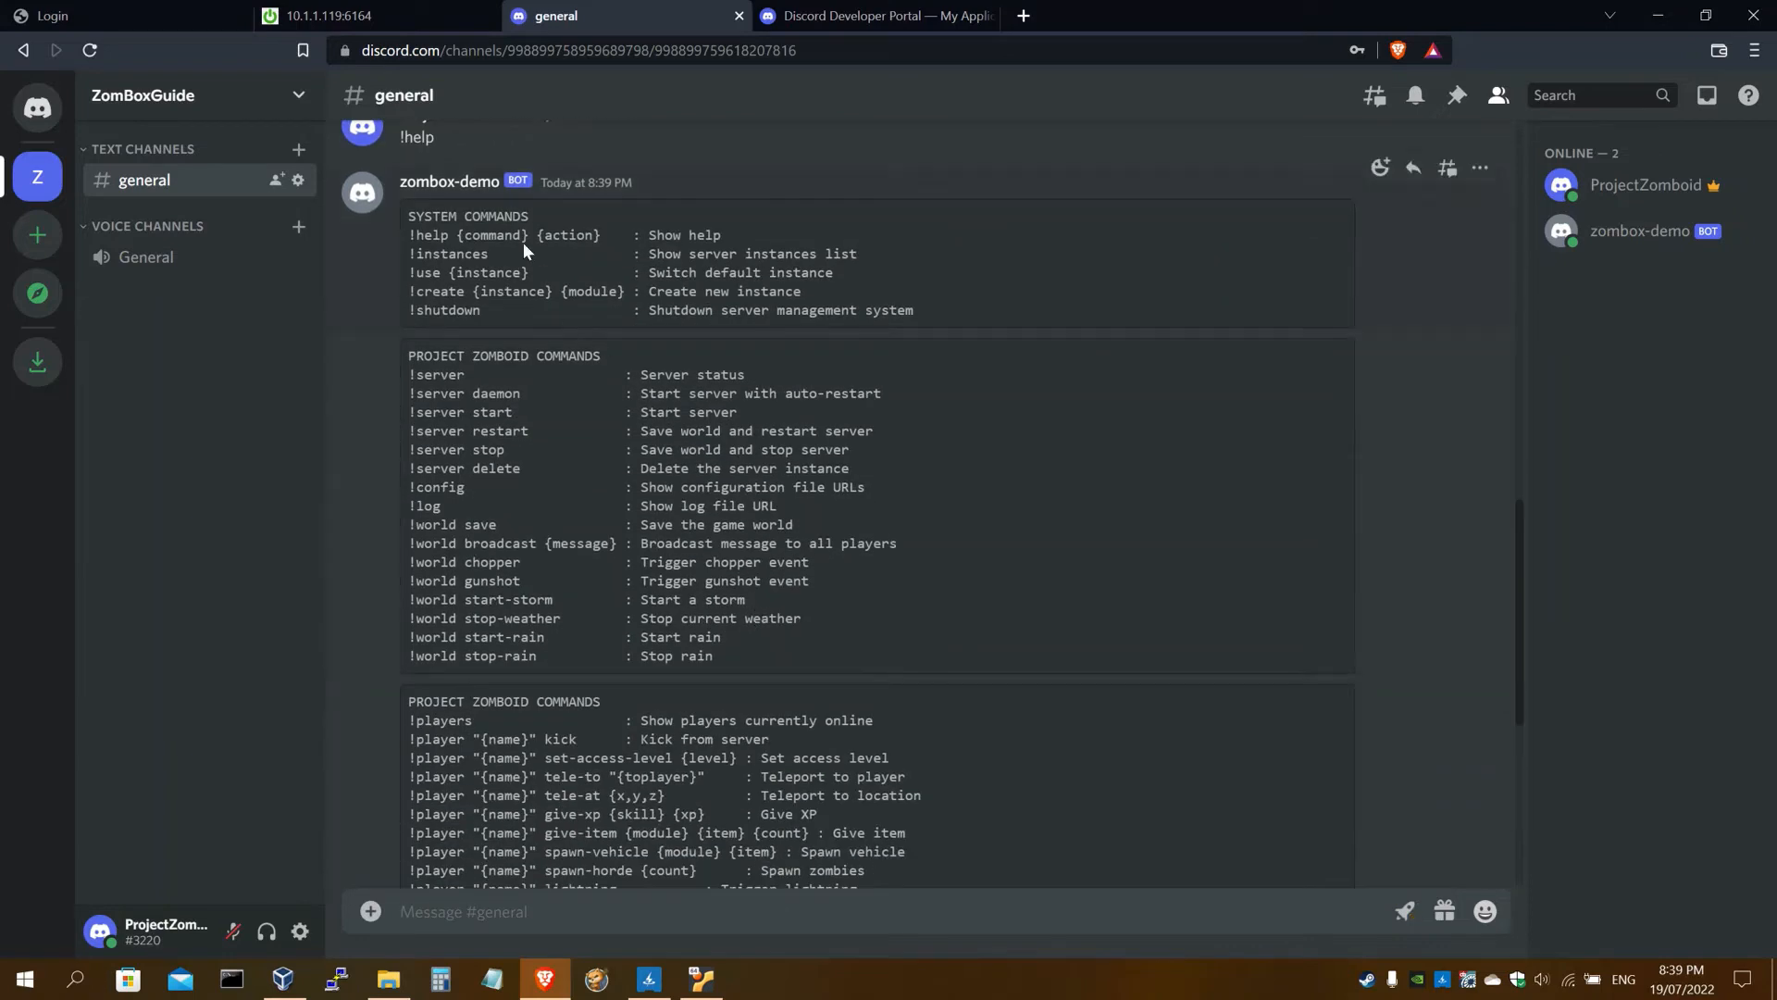
pyautogui.scroll(-1, 524, 250)
# Select the '!deployment install-runtime' command from the bot's reply
pyautogui.moveTo(408, 251); pyautogui.dragTo(613, 254)
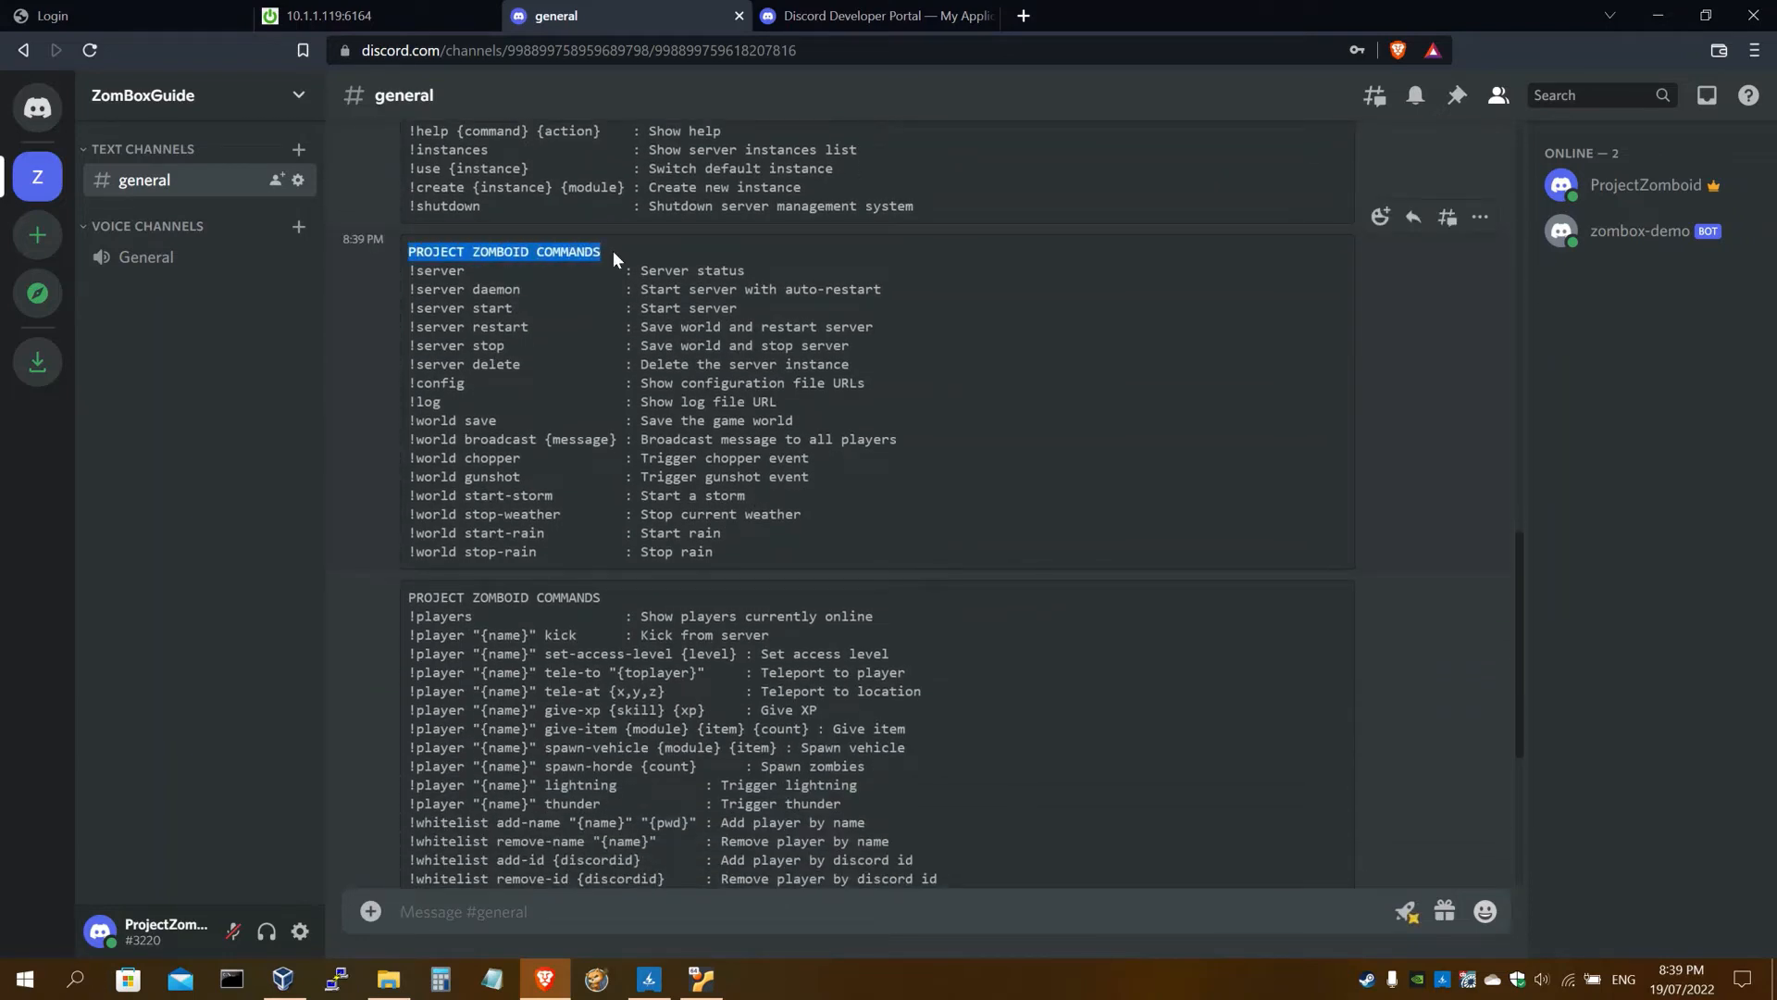
pyautogui.click(602, 259)
pyautogui.scroll(-5, 741, 555)
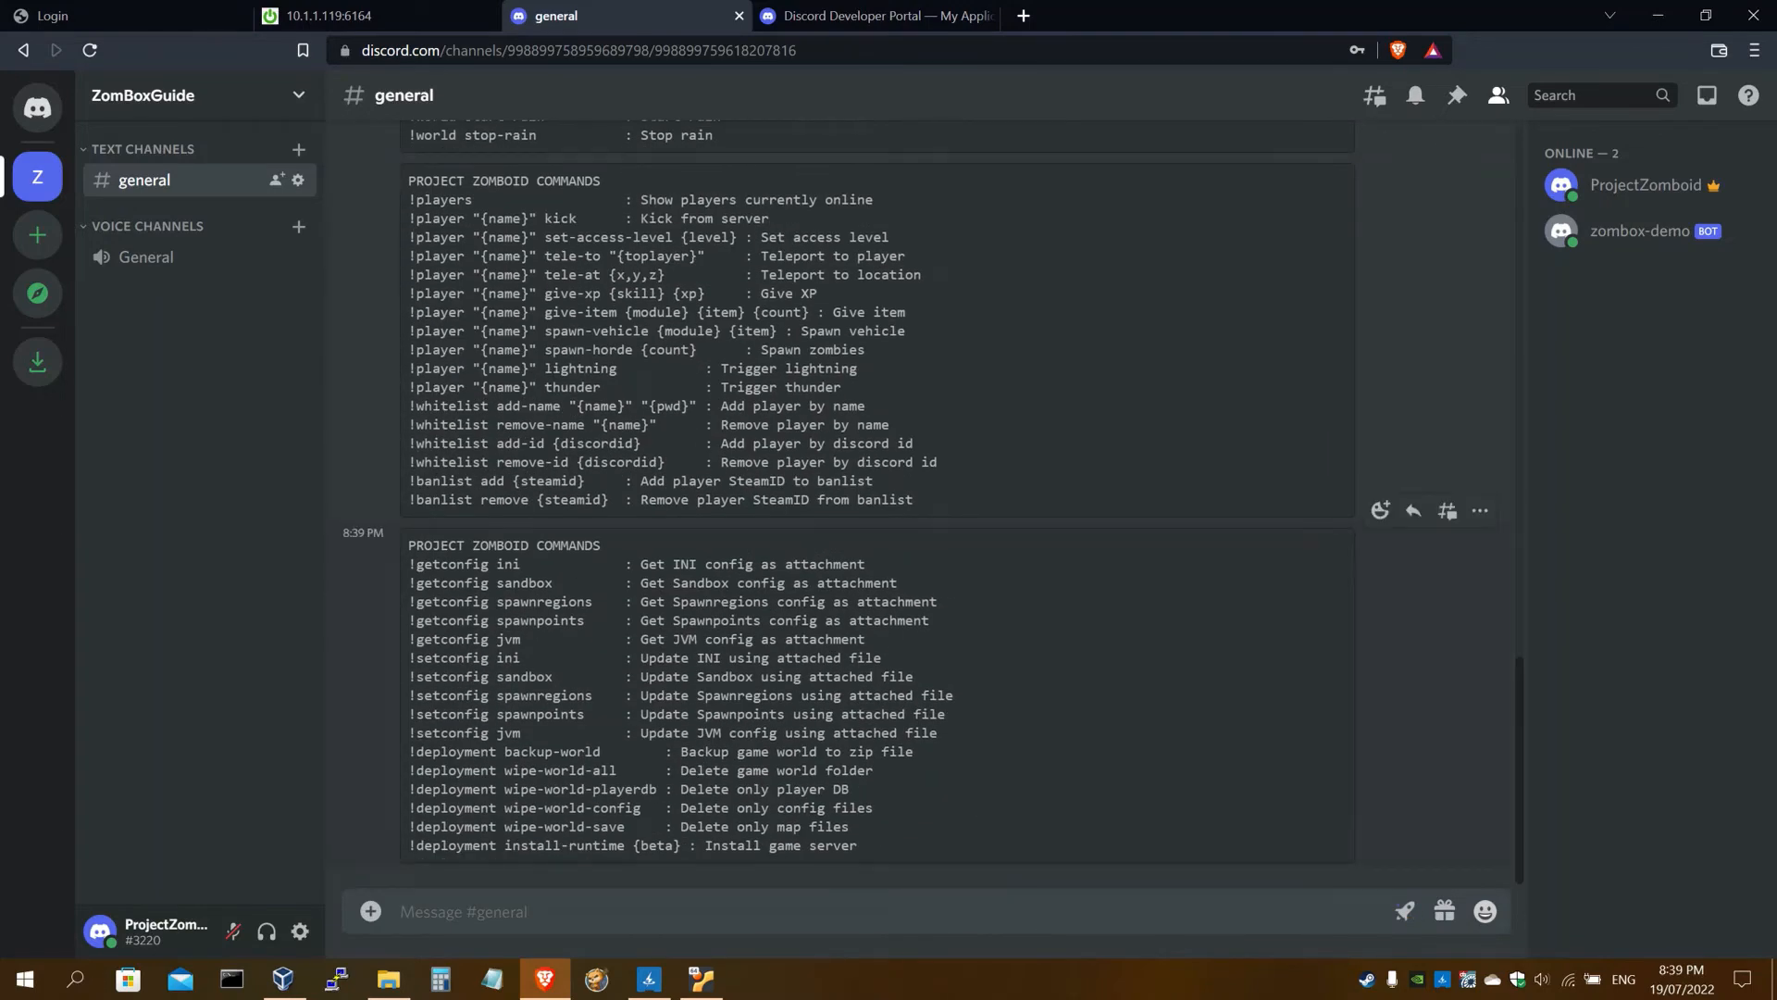
pyautogui.moveTo(626, 845); pyautogui.dragTo(408, 845)
pyautogui.hotkey('ctrl', 'c')
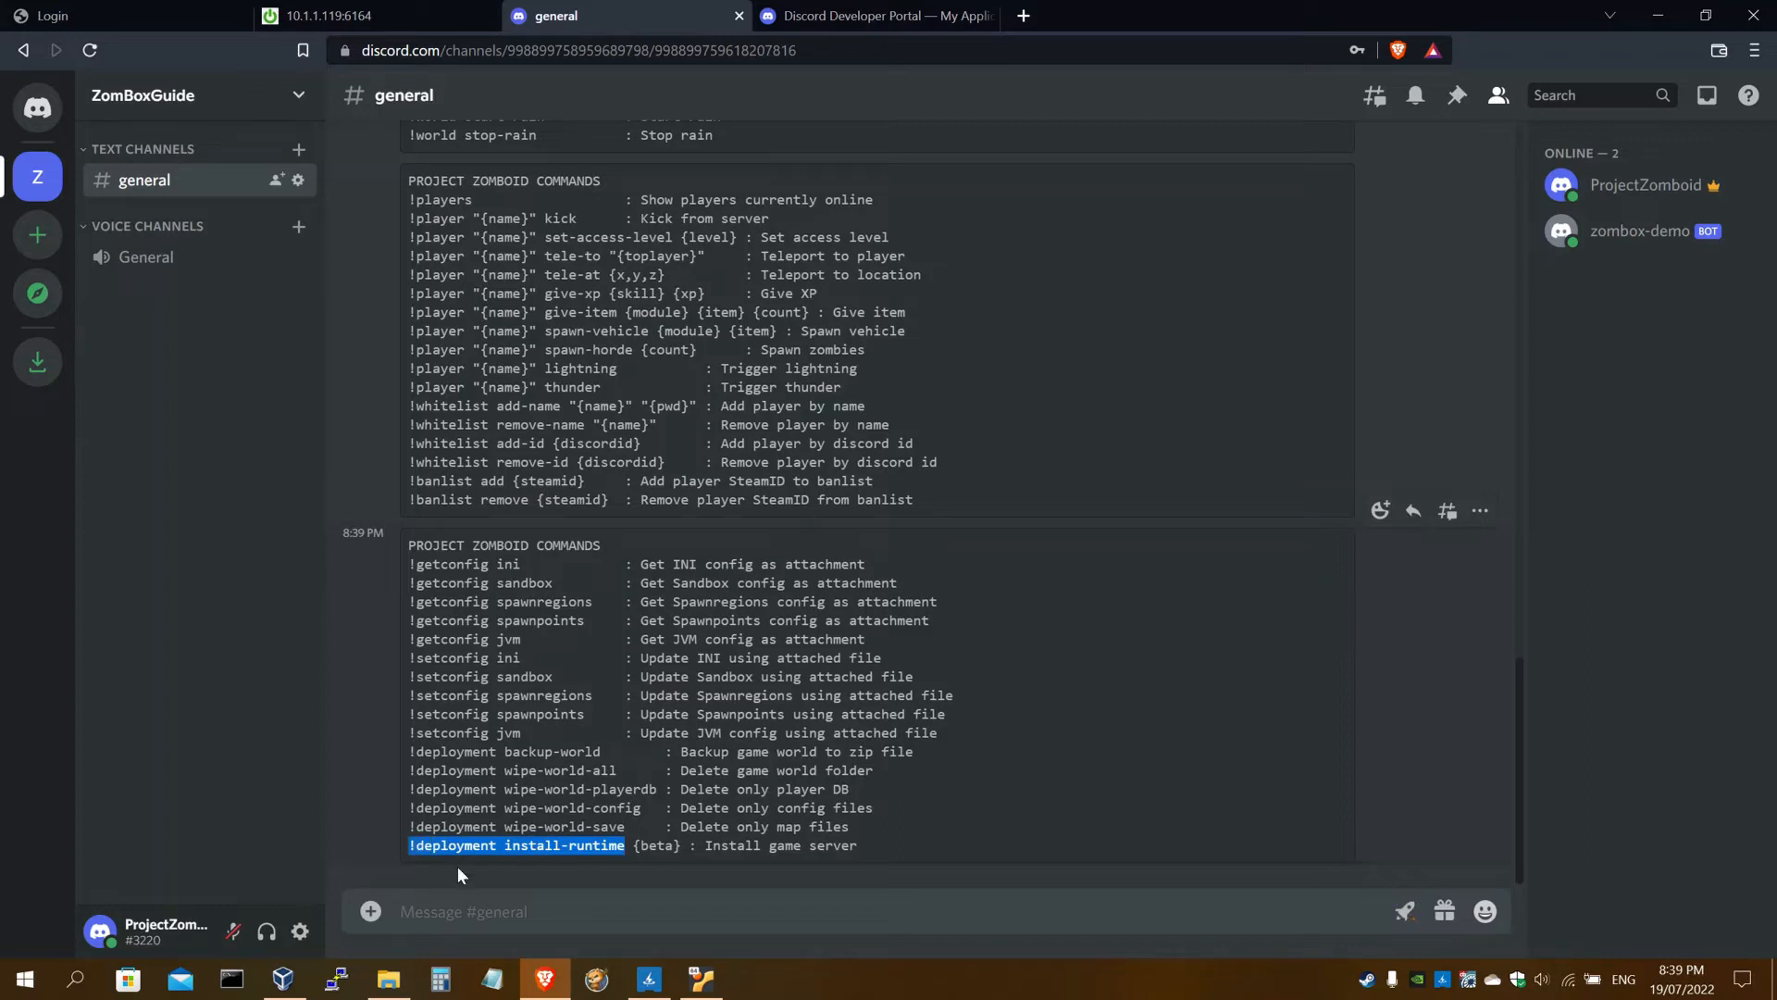
# Send '!deployment install-runtime' in #general; it gets an hourglass reaction
pyautogui.click(463, 912)
pyautogui.hotkey('ctrl', 'v')
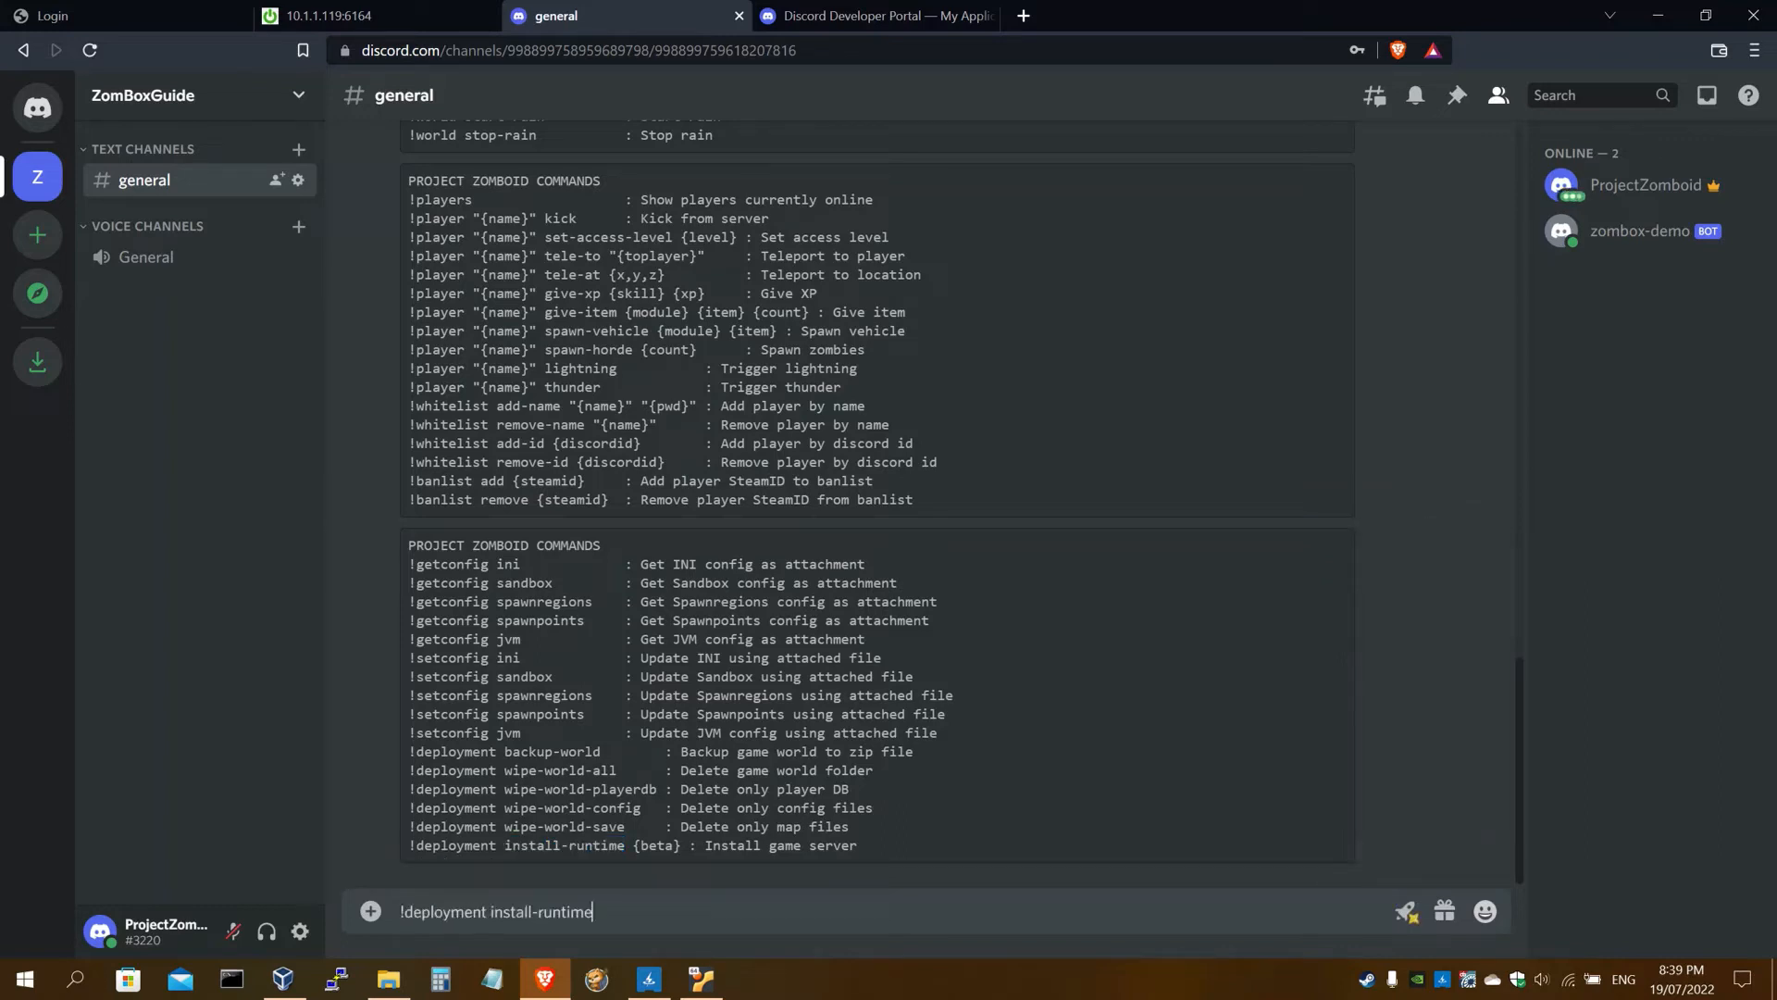
pyautogui.press('Return')
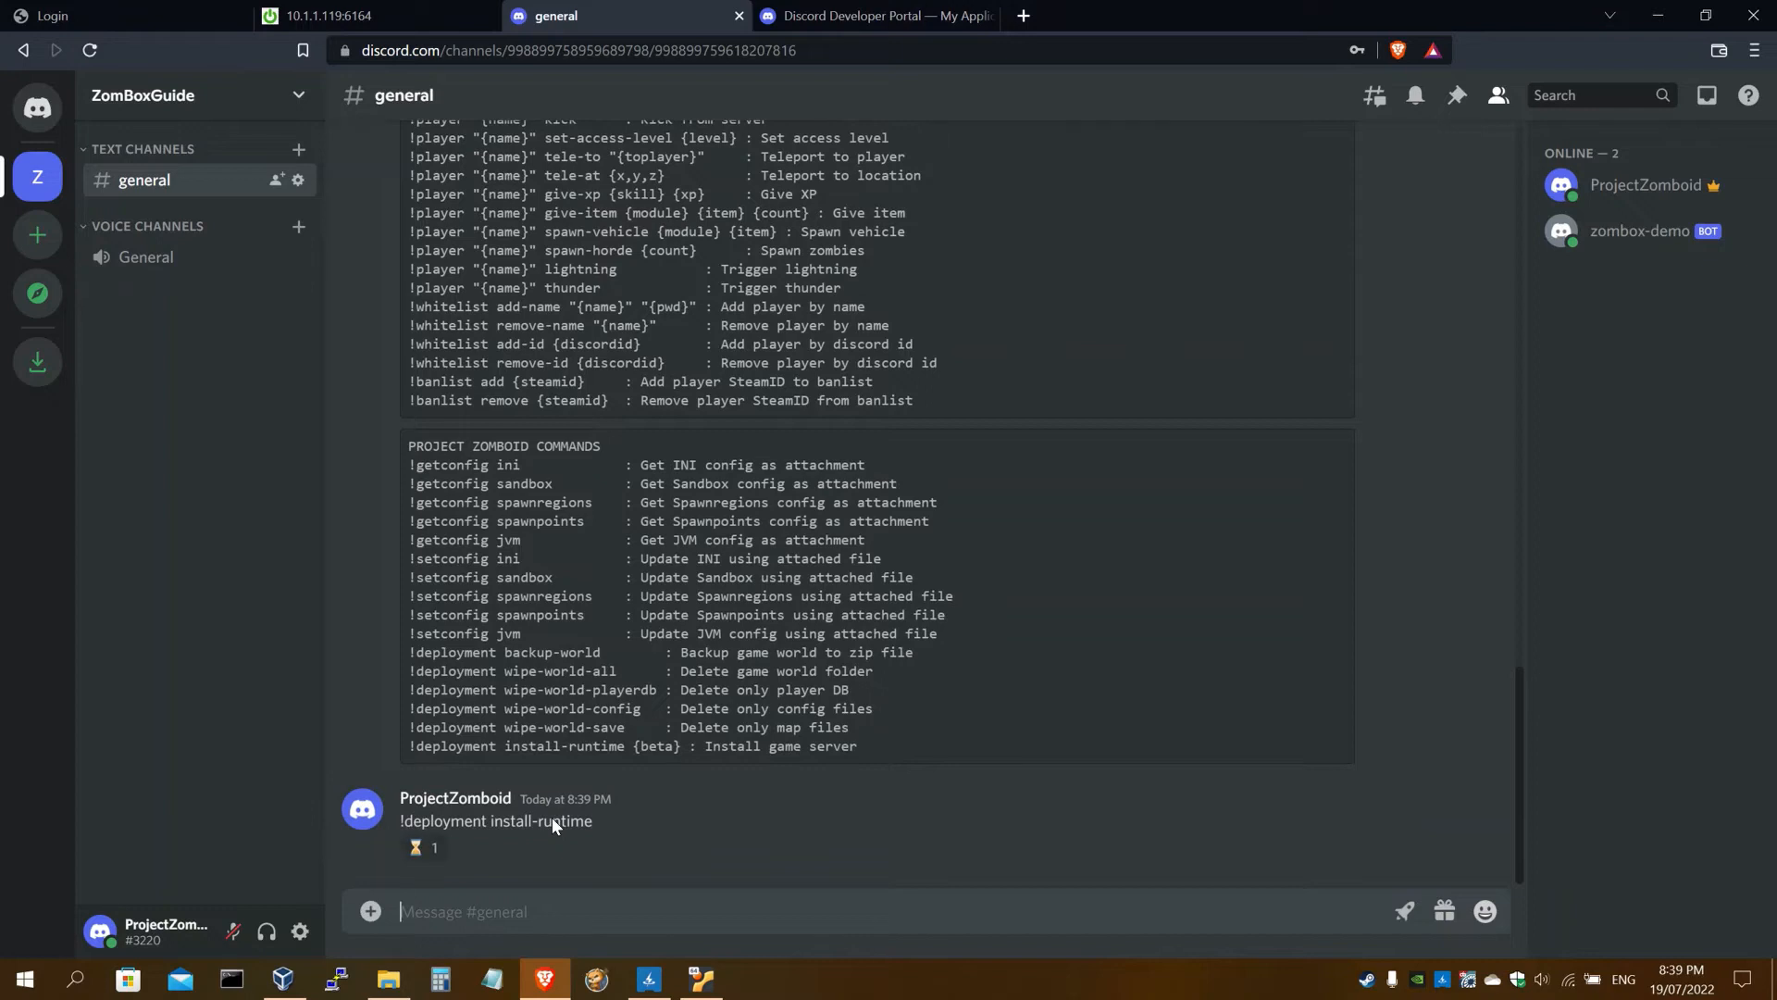
pyautogui.moveTo(413, 860)
# Scroll the setup guide down to step 40 about the runtime install
pyautogui.click(352, 16)
pyautogui.scroll(-5, 620, 443)
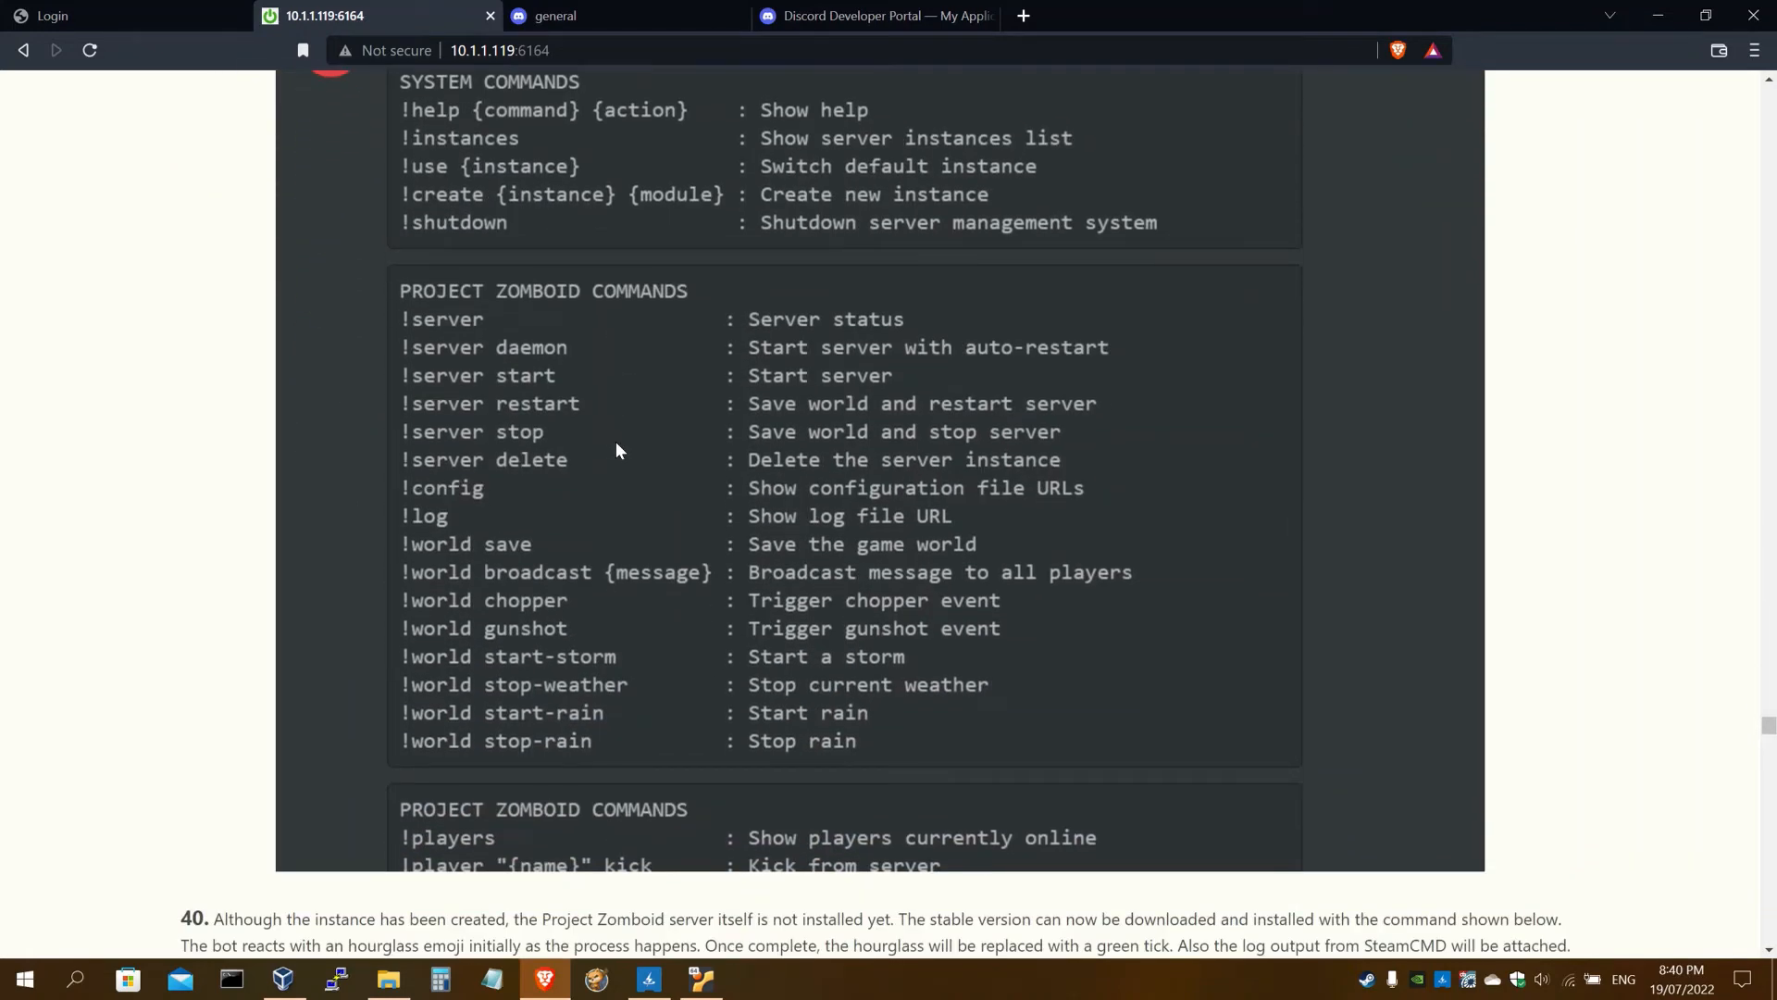
pyautogui.scroll(-7, 618, 449)
pyautogui.scroll(-6, 627, 448)
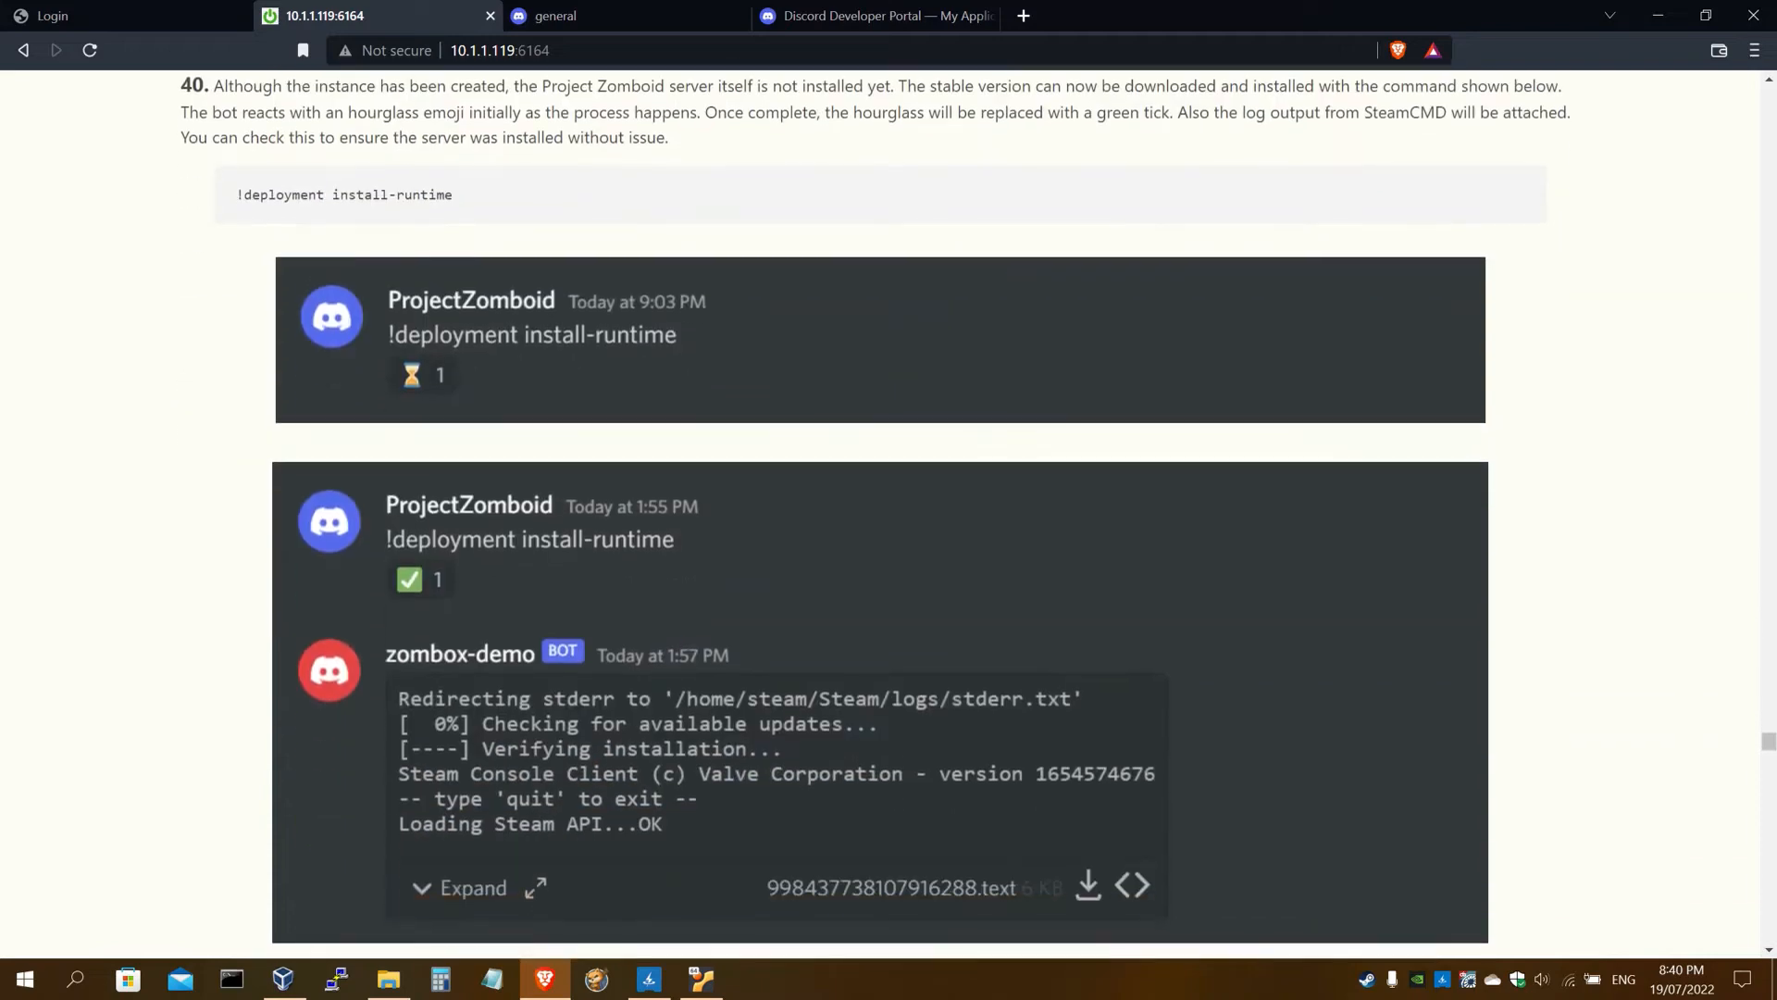
# Return to #general and wait while the install-runtime message keeps its hourglass reaction
pyautogui.click(643, 14)
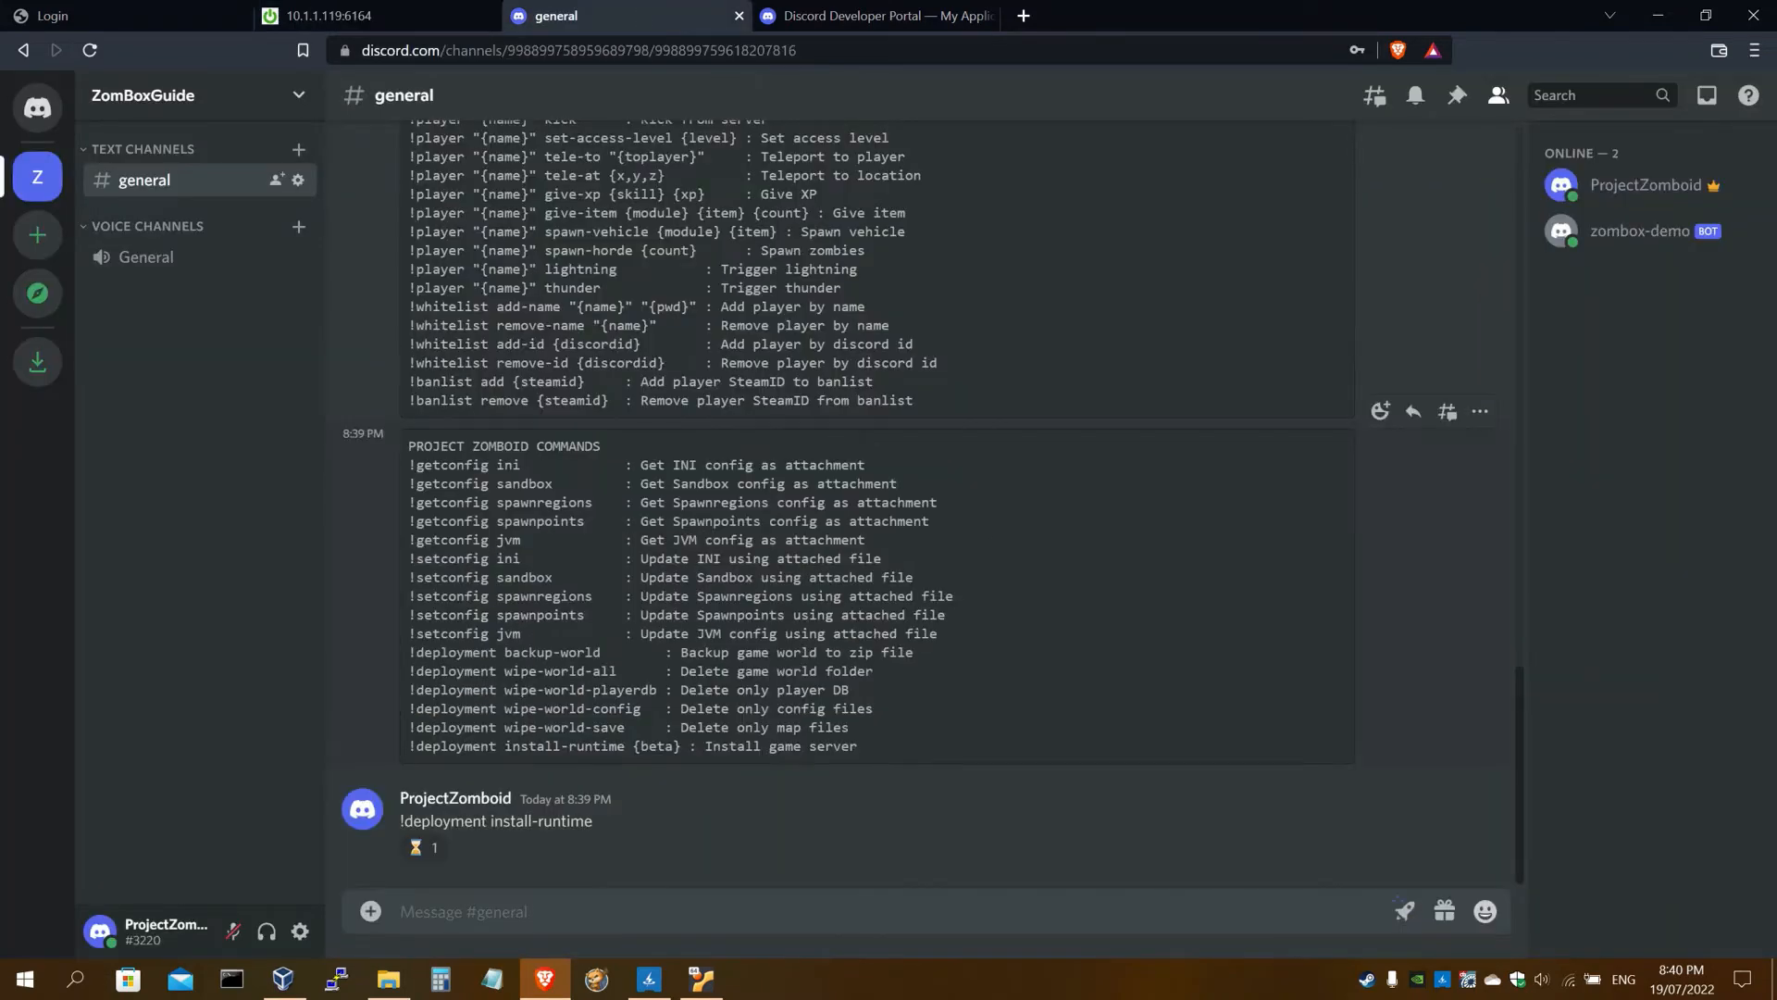
pyautogui.scroll(1, 753, 557)
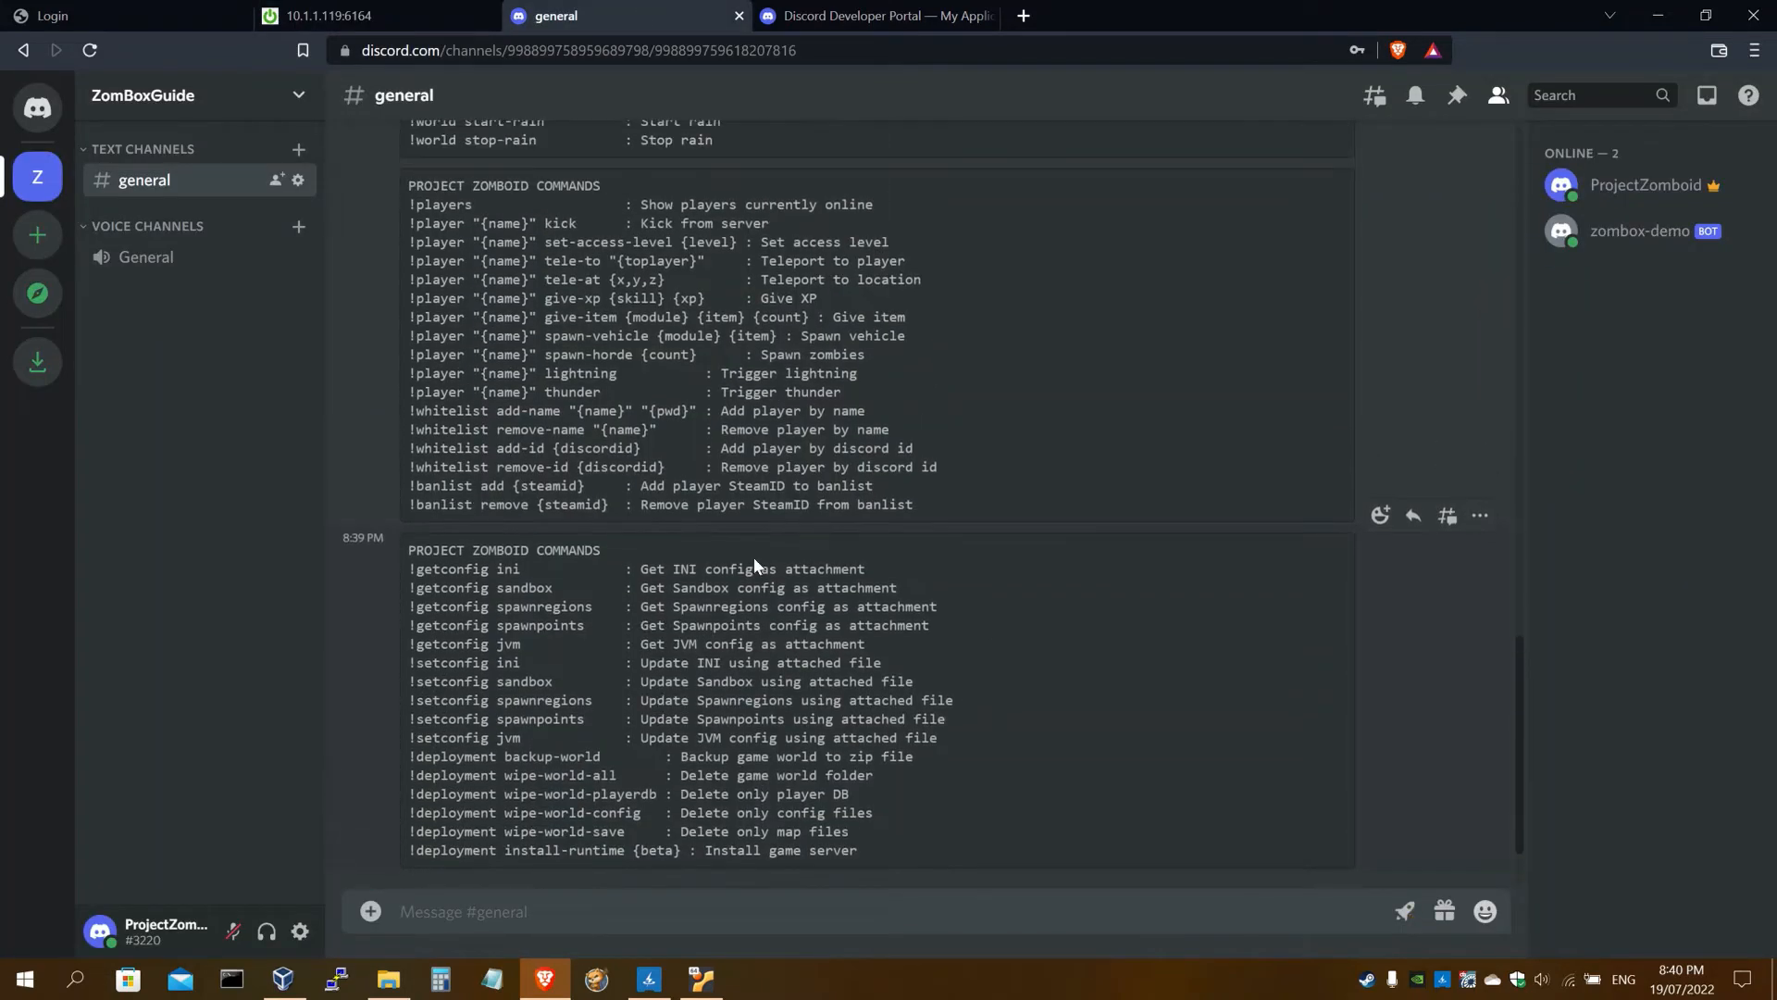
pyautogui.scroll(-1, 753, 558)
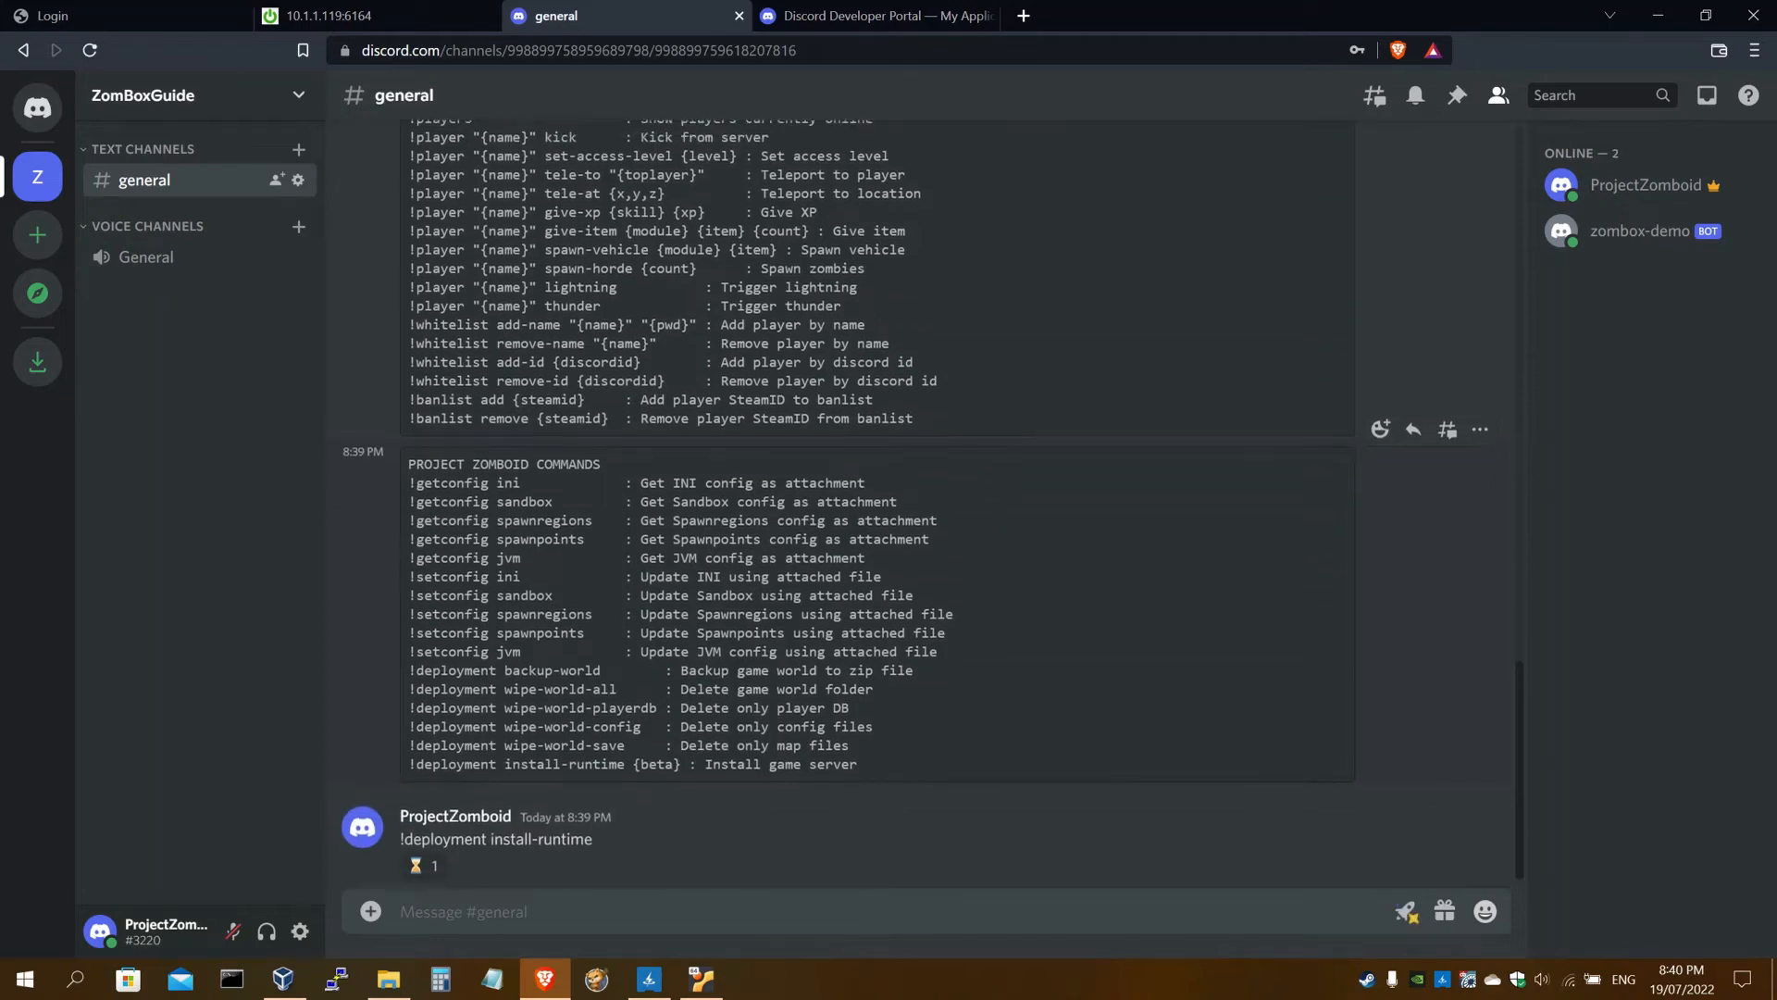
pyautogui.scroll(3, 753, 559)
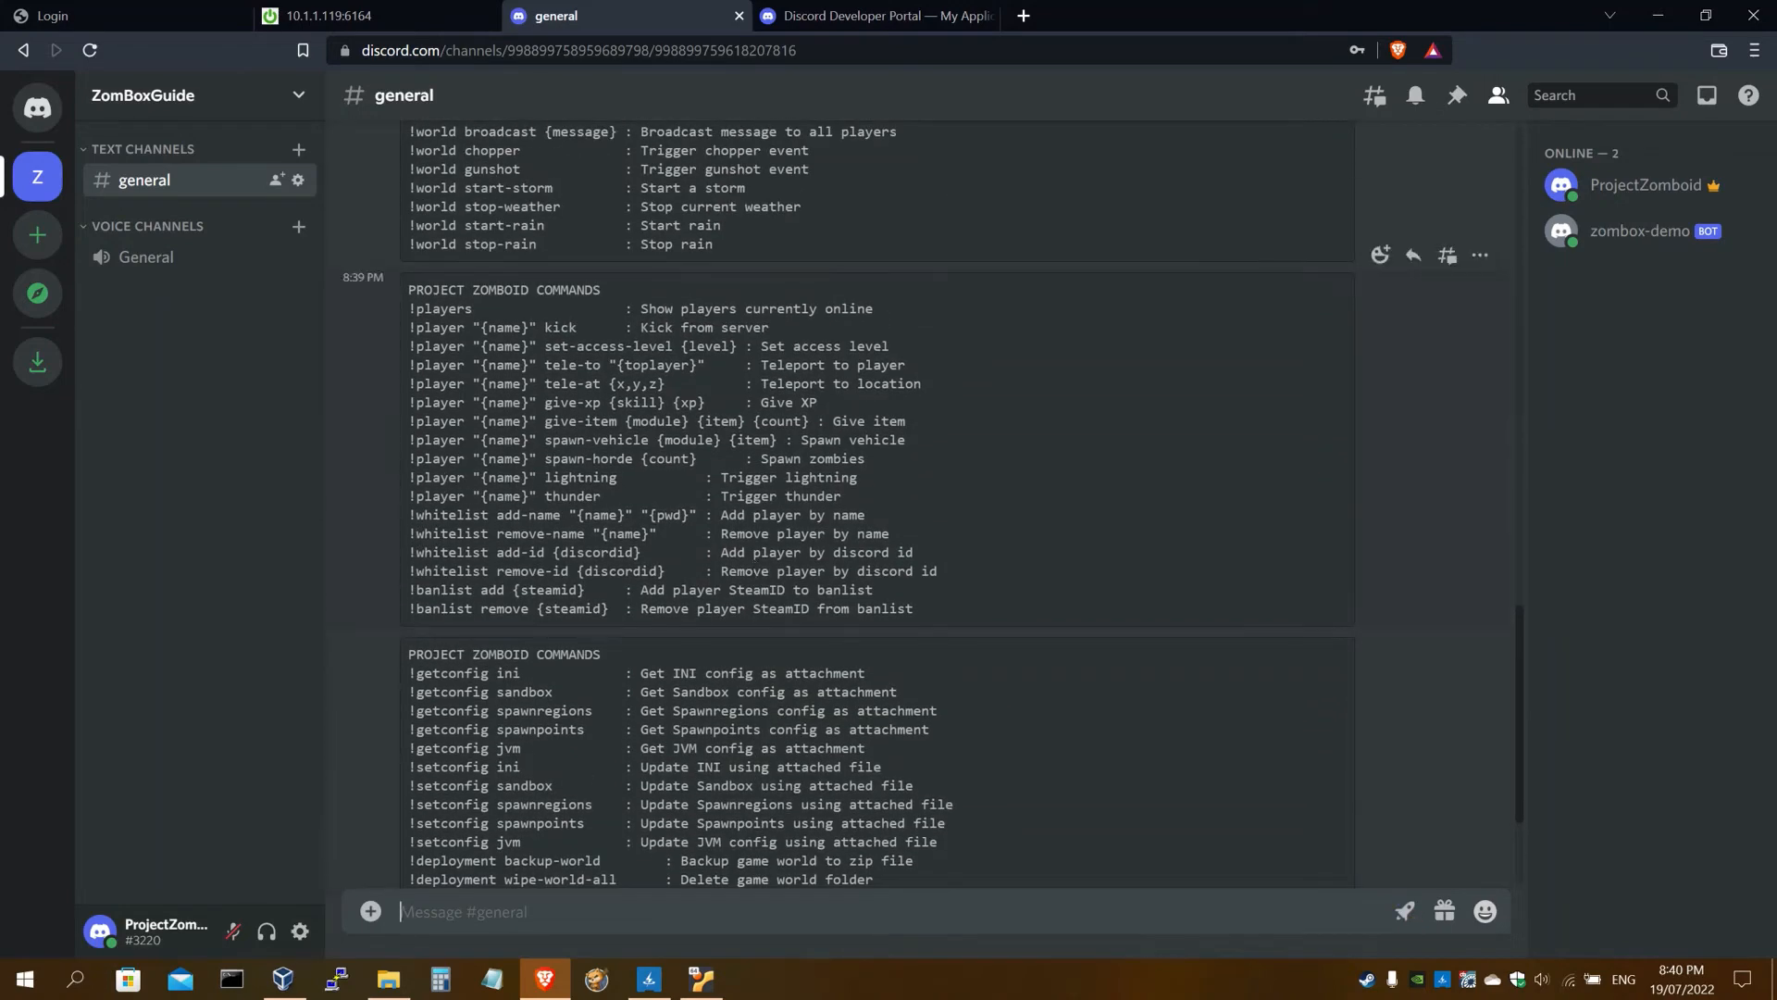
pyautogui.scroll(-3, 753, 559)
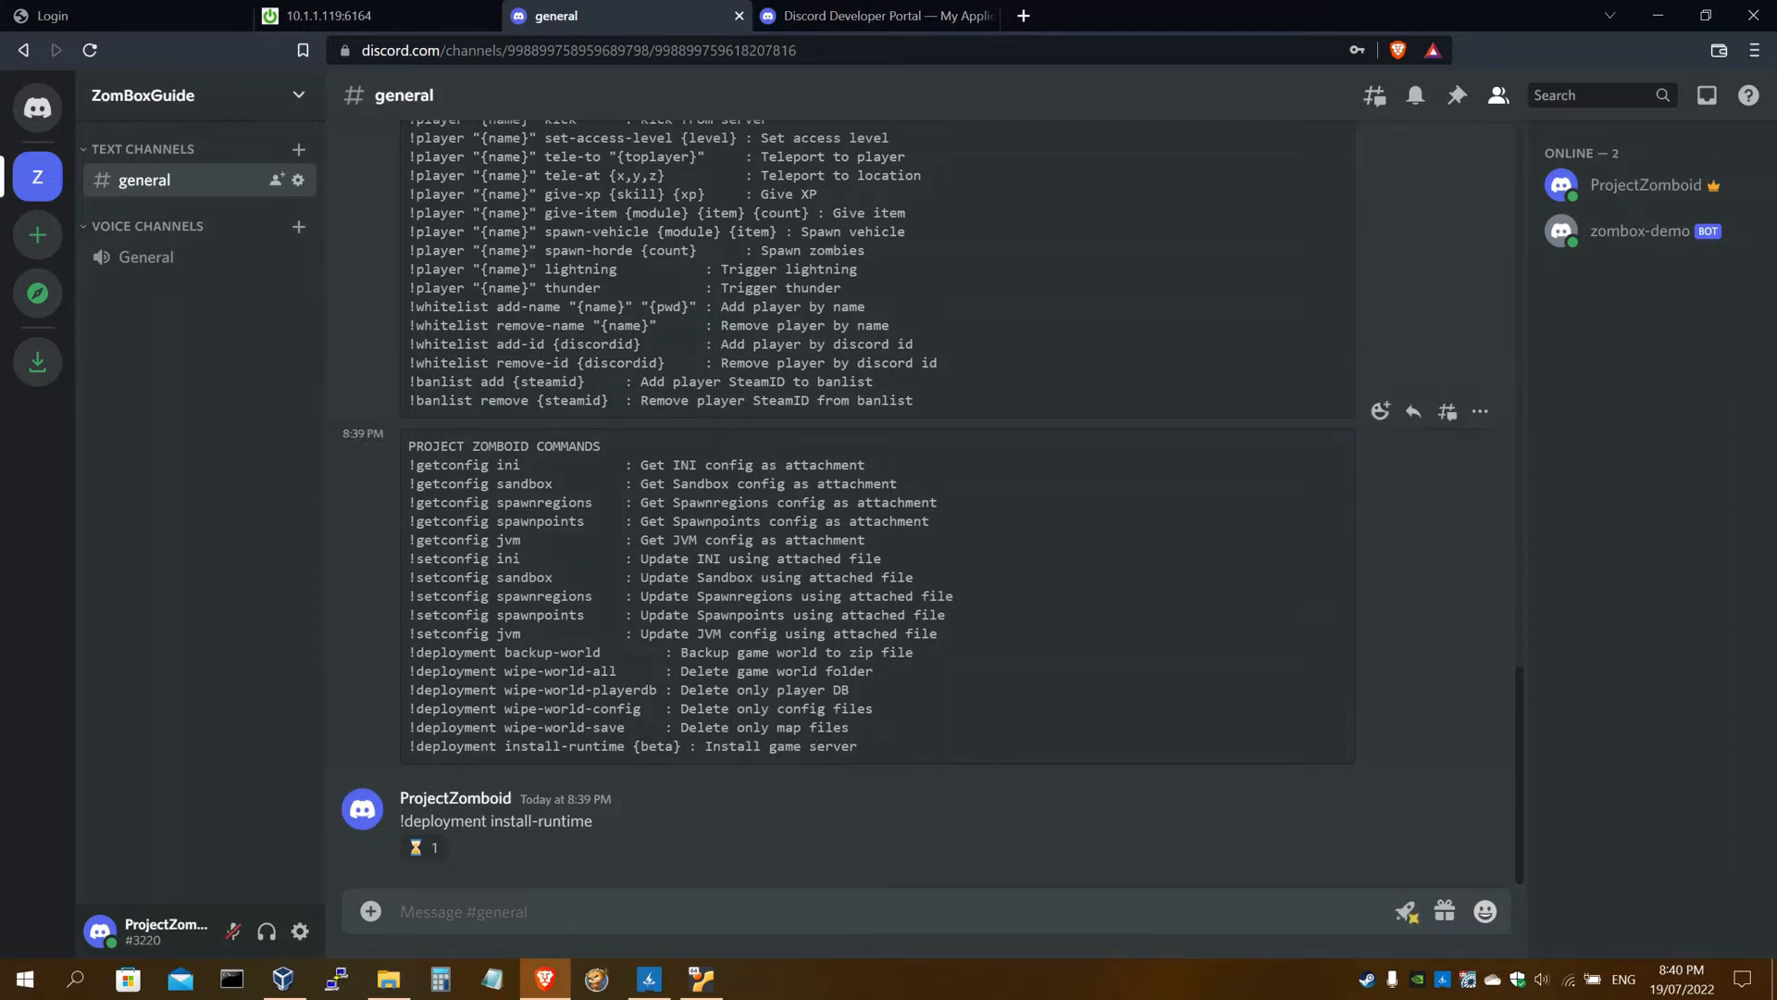
pyautogui.click(537, 911)
pyautogui.press('pageup')
pyautogui.press('pagedown')
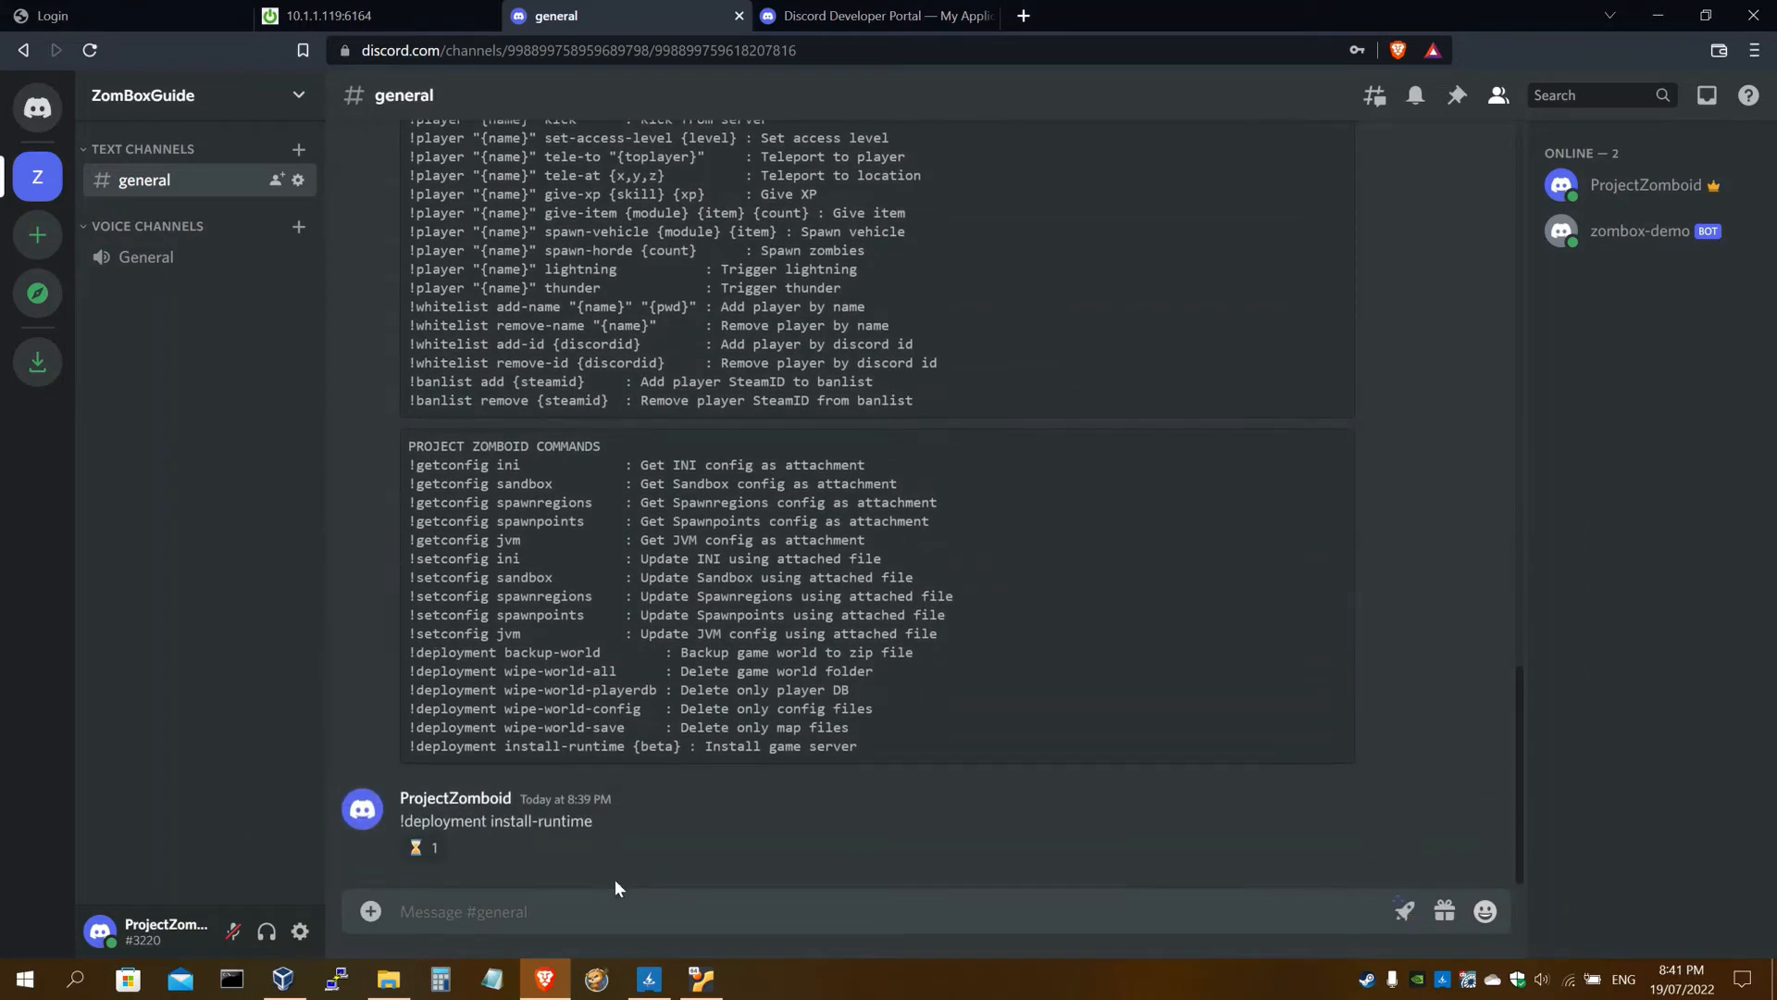
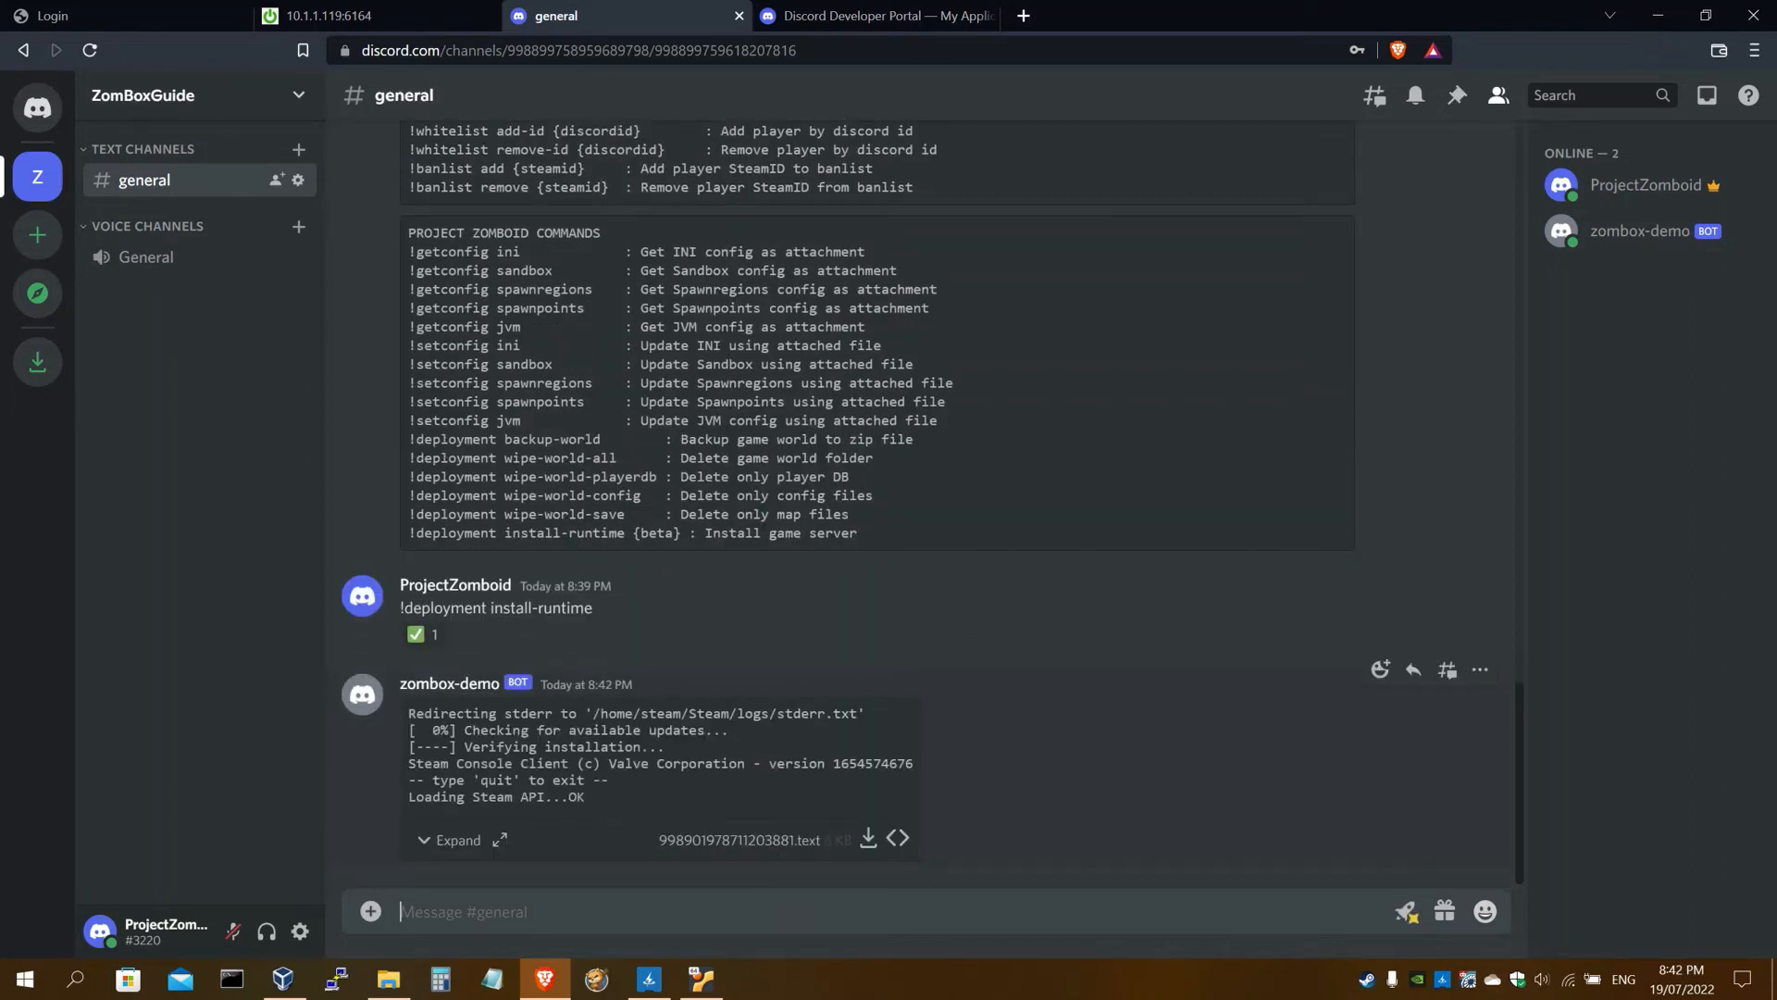
# Expand the bot's install log and confirm App 380870 is fully installed
pyautogui.moveTo(427, 714); pyautogui.dragTo(571, 780)
pyautogui.click(473, 824)
pyautogui.click(473, 830)
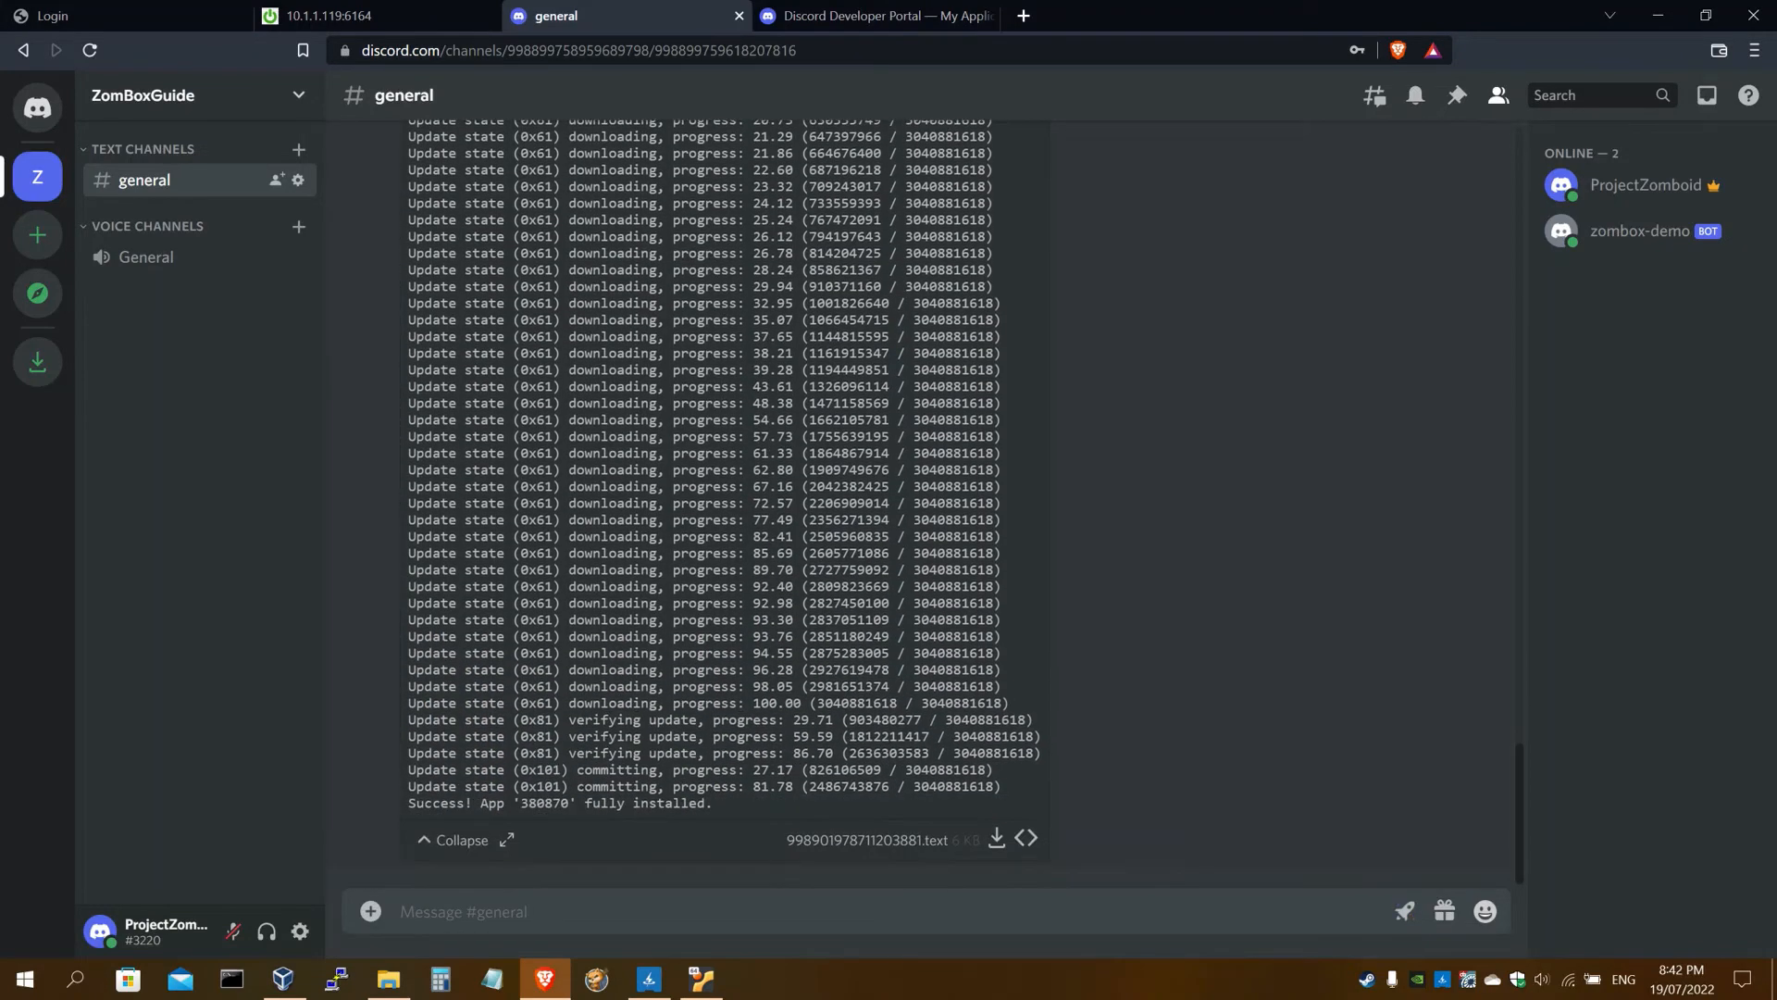
pyautogui.moveTo(424, 803); pyautogui.dragTo(713, 802)
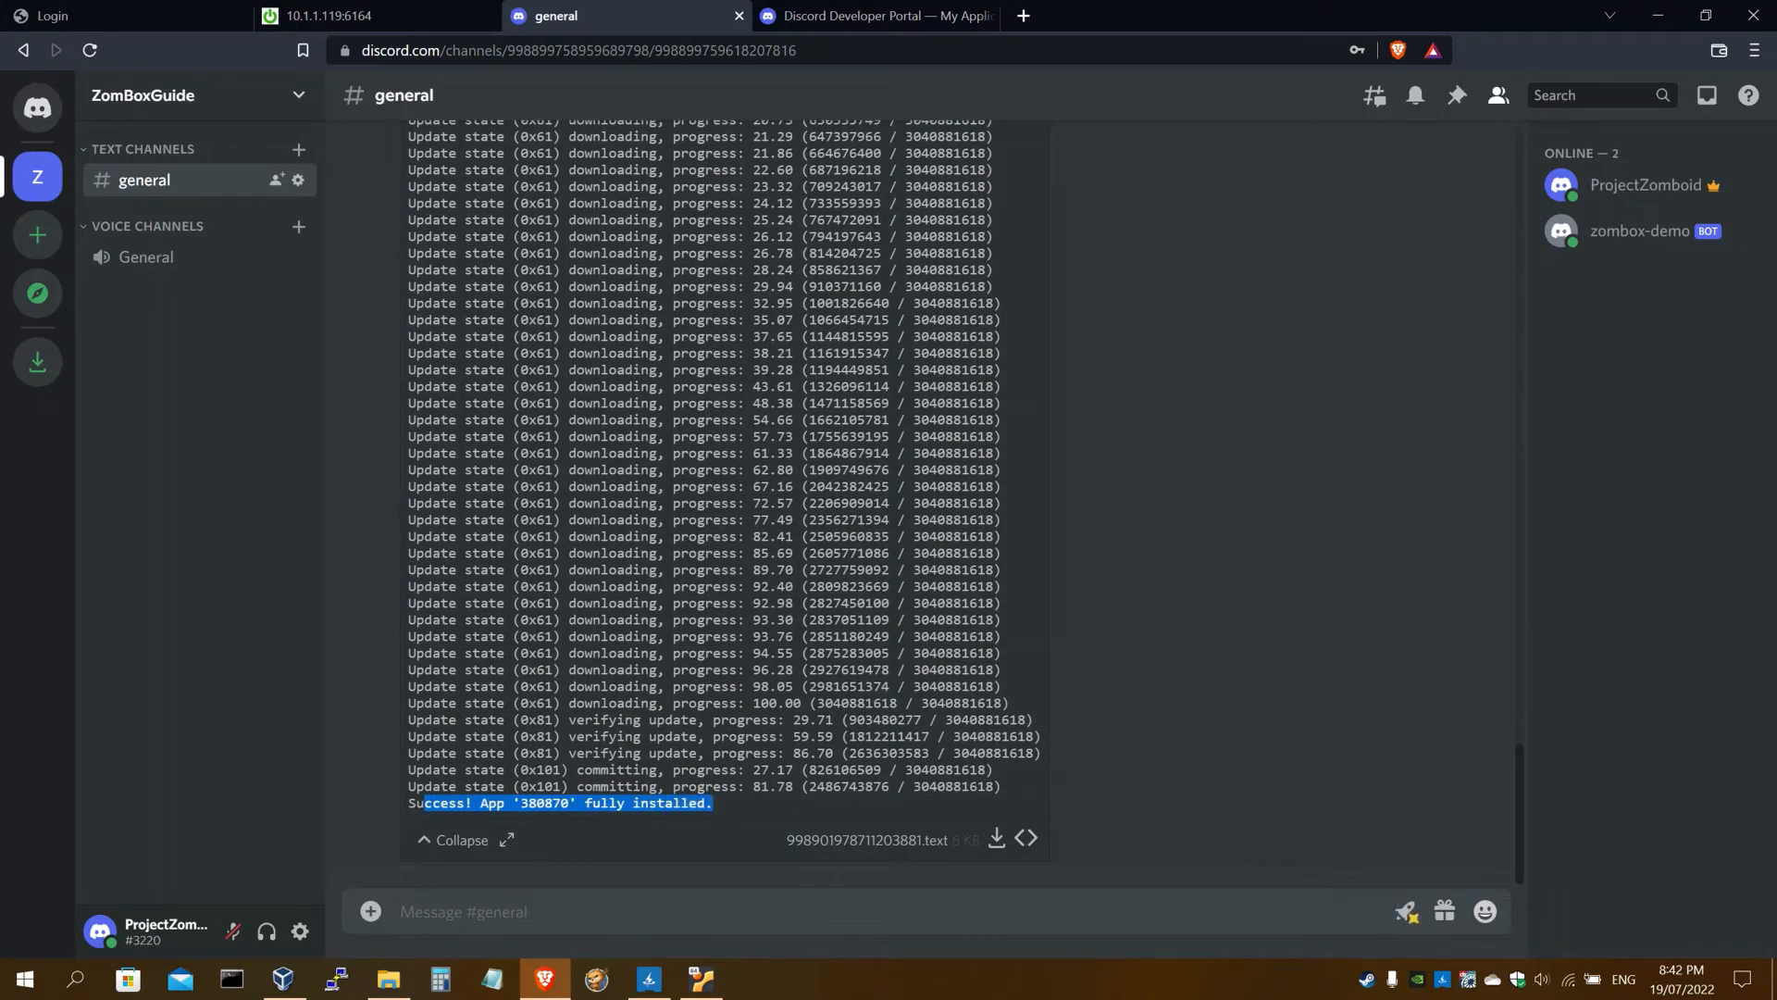
pyautogui.click(466, 841)
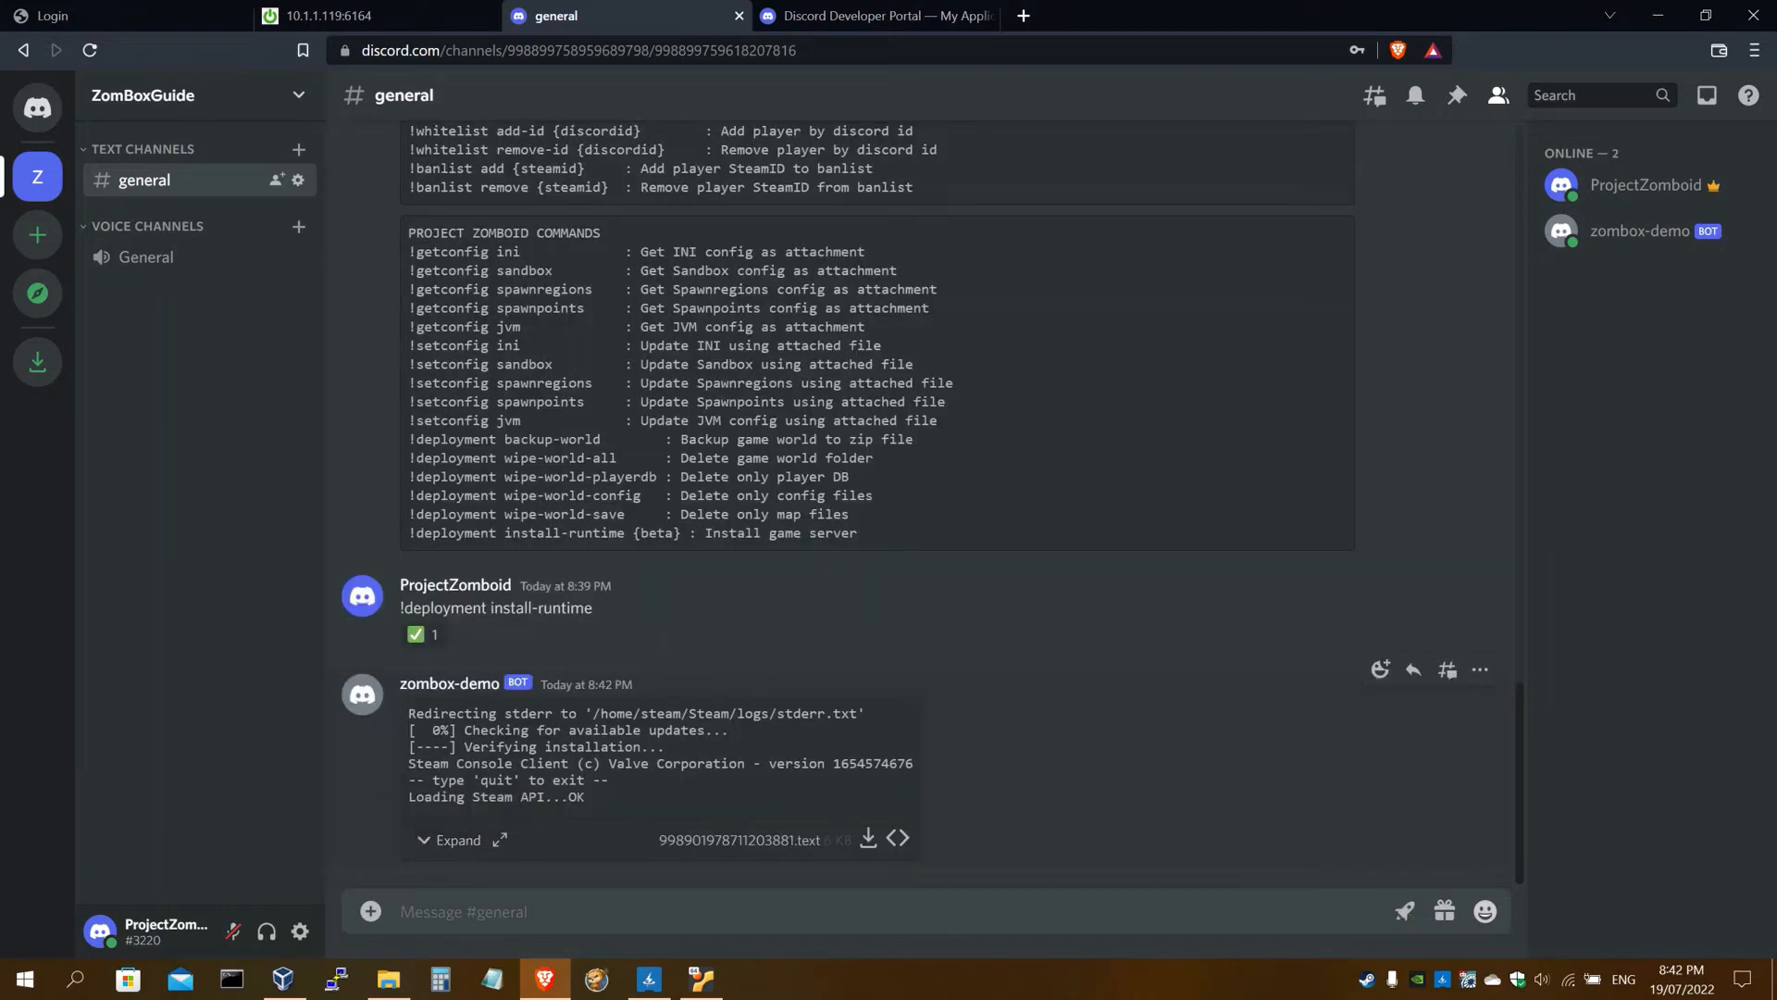
# Copy the '!server start' command from step 41 of the setup guide
pyautogui.click(391, 17)
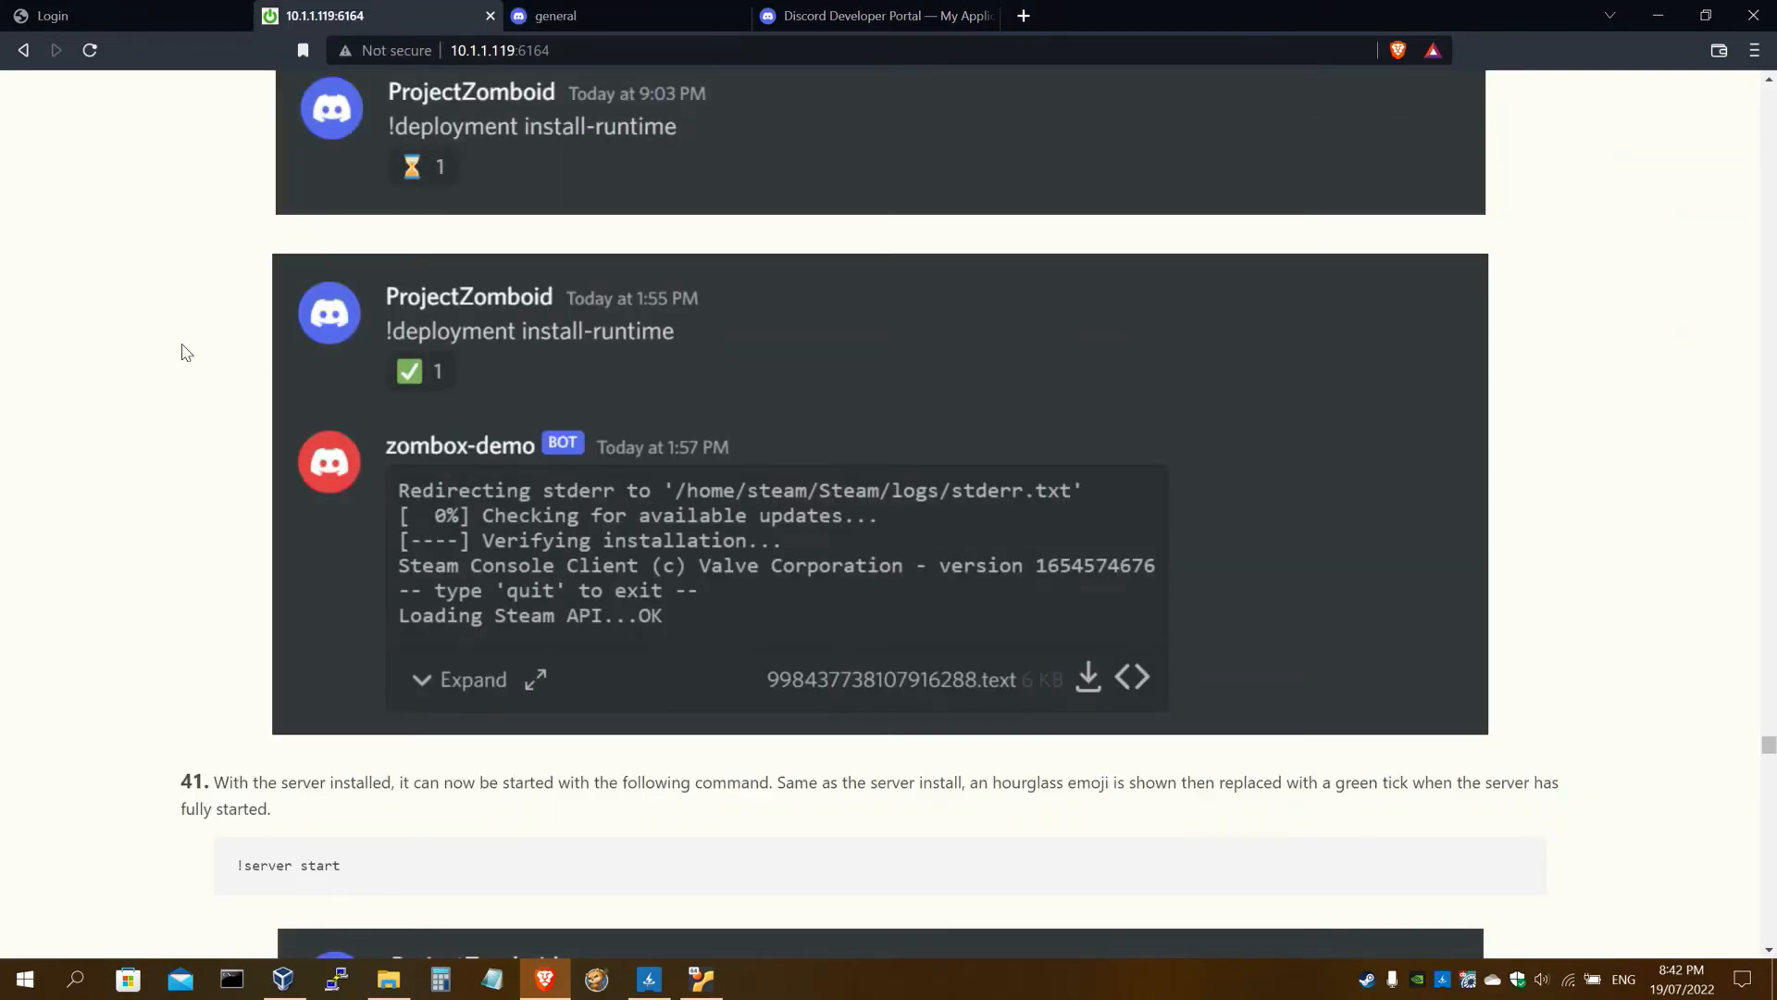
pyautogui.scroll(-7, 187, 356)
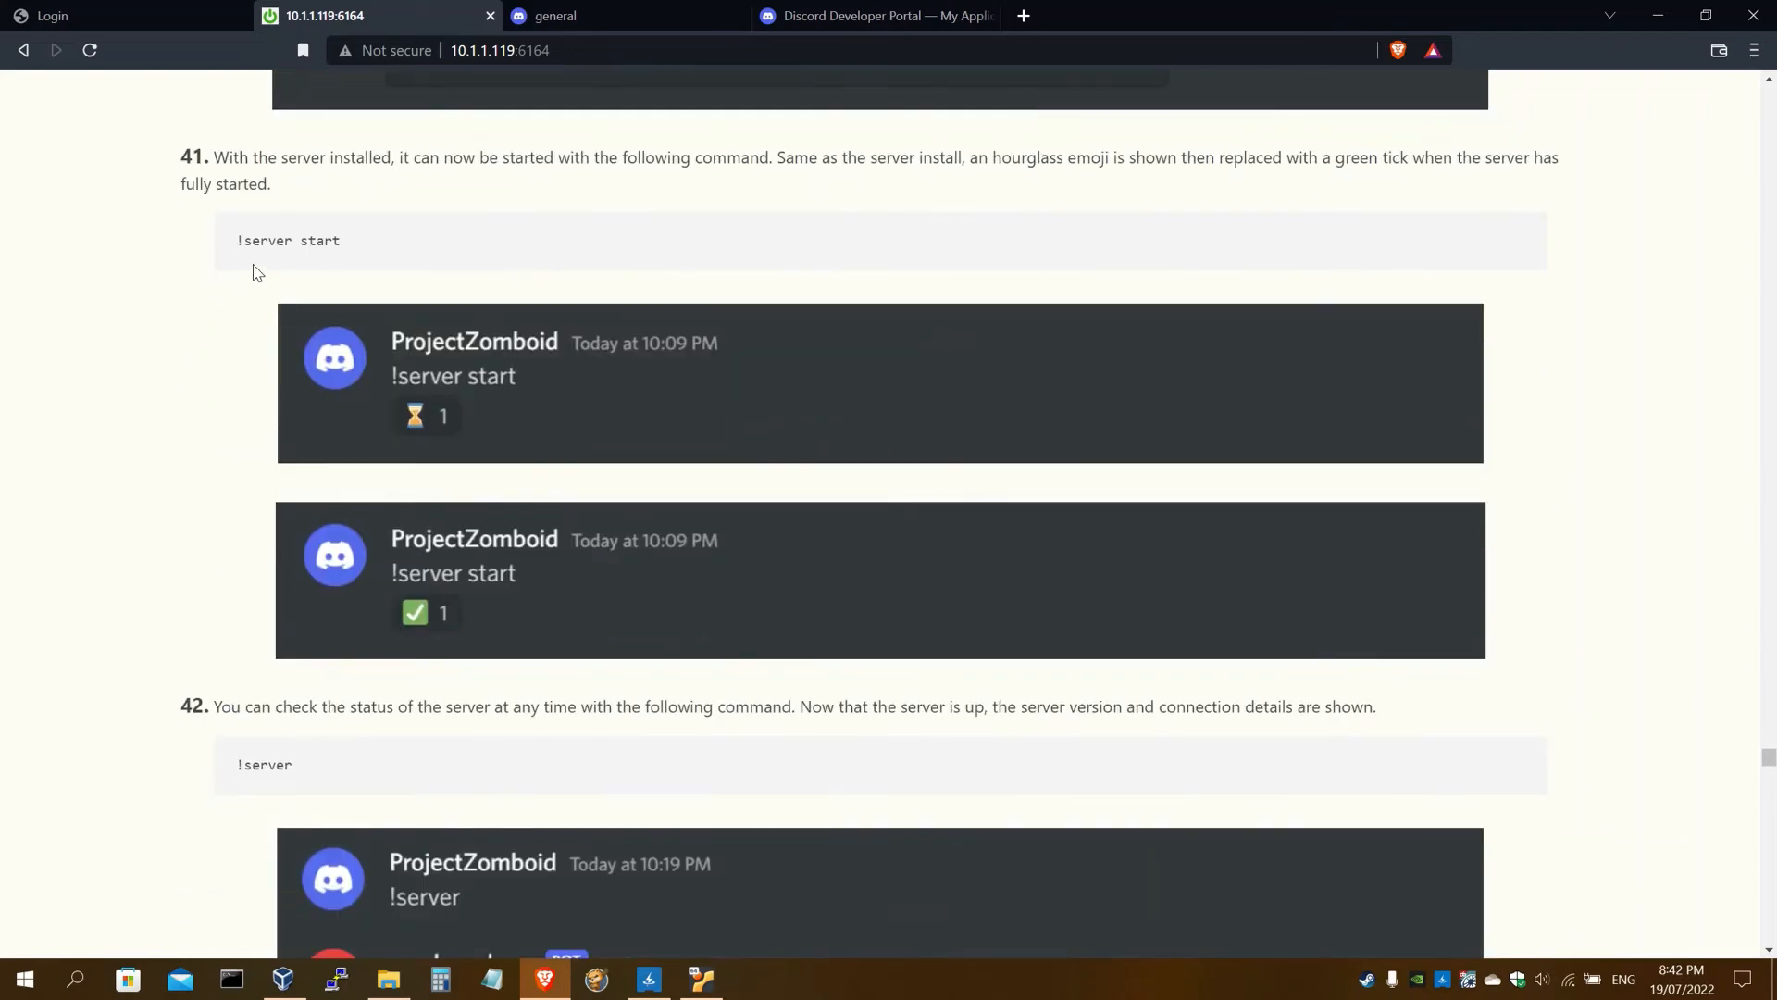
pyautogui.moveTo(308, 242); pyautogui.dragTo(231, 251)
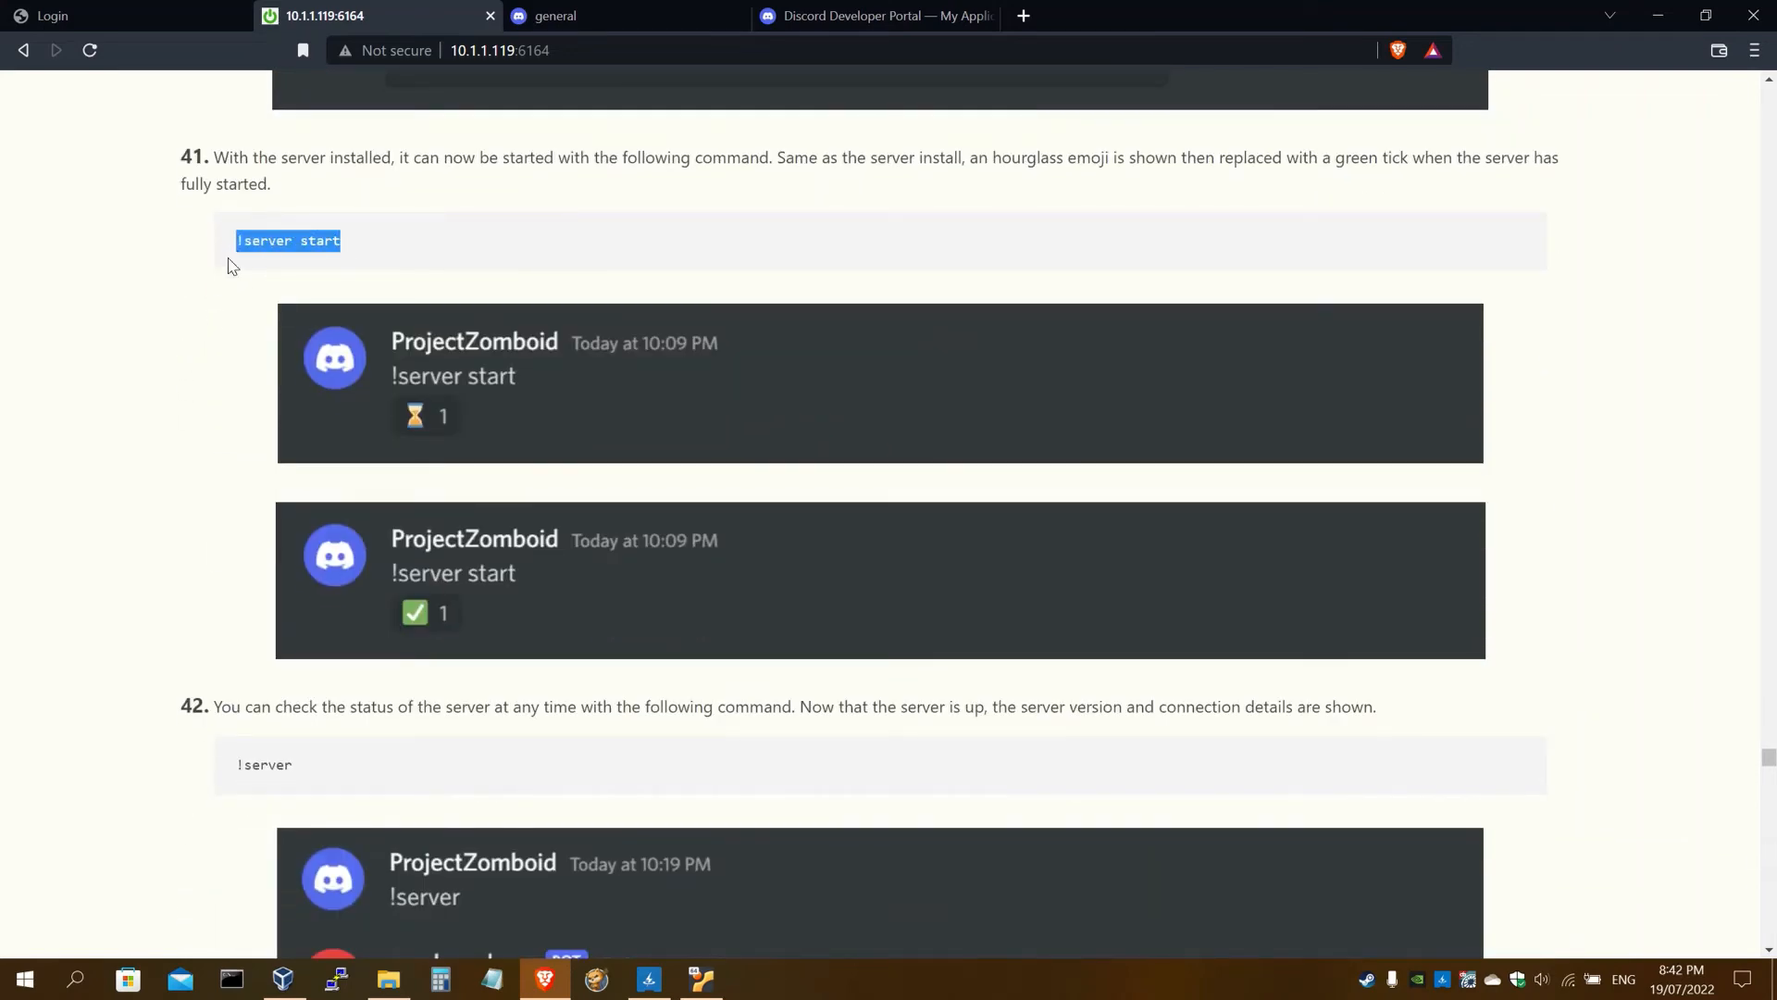
pyautogui.hotkey('ctrl', 'c')
pyautogui.click(555, 16)
# Send '!server start' in #general and wait for the bot's green tick
pyautogui.hotkey('ctrl', 'v')
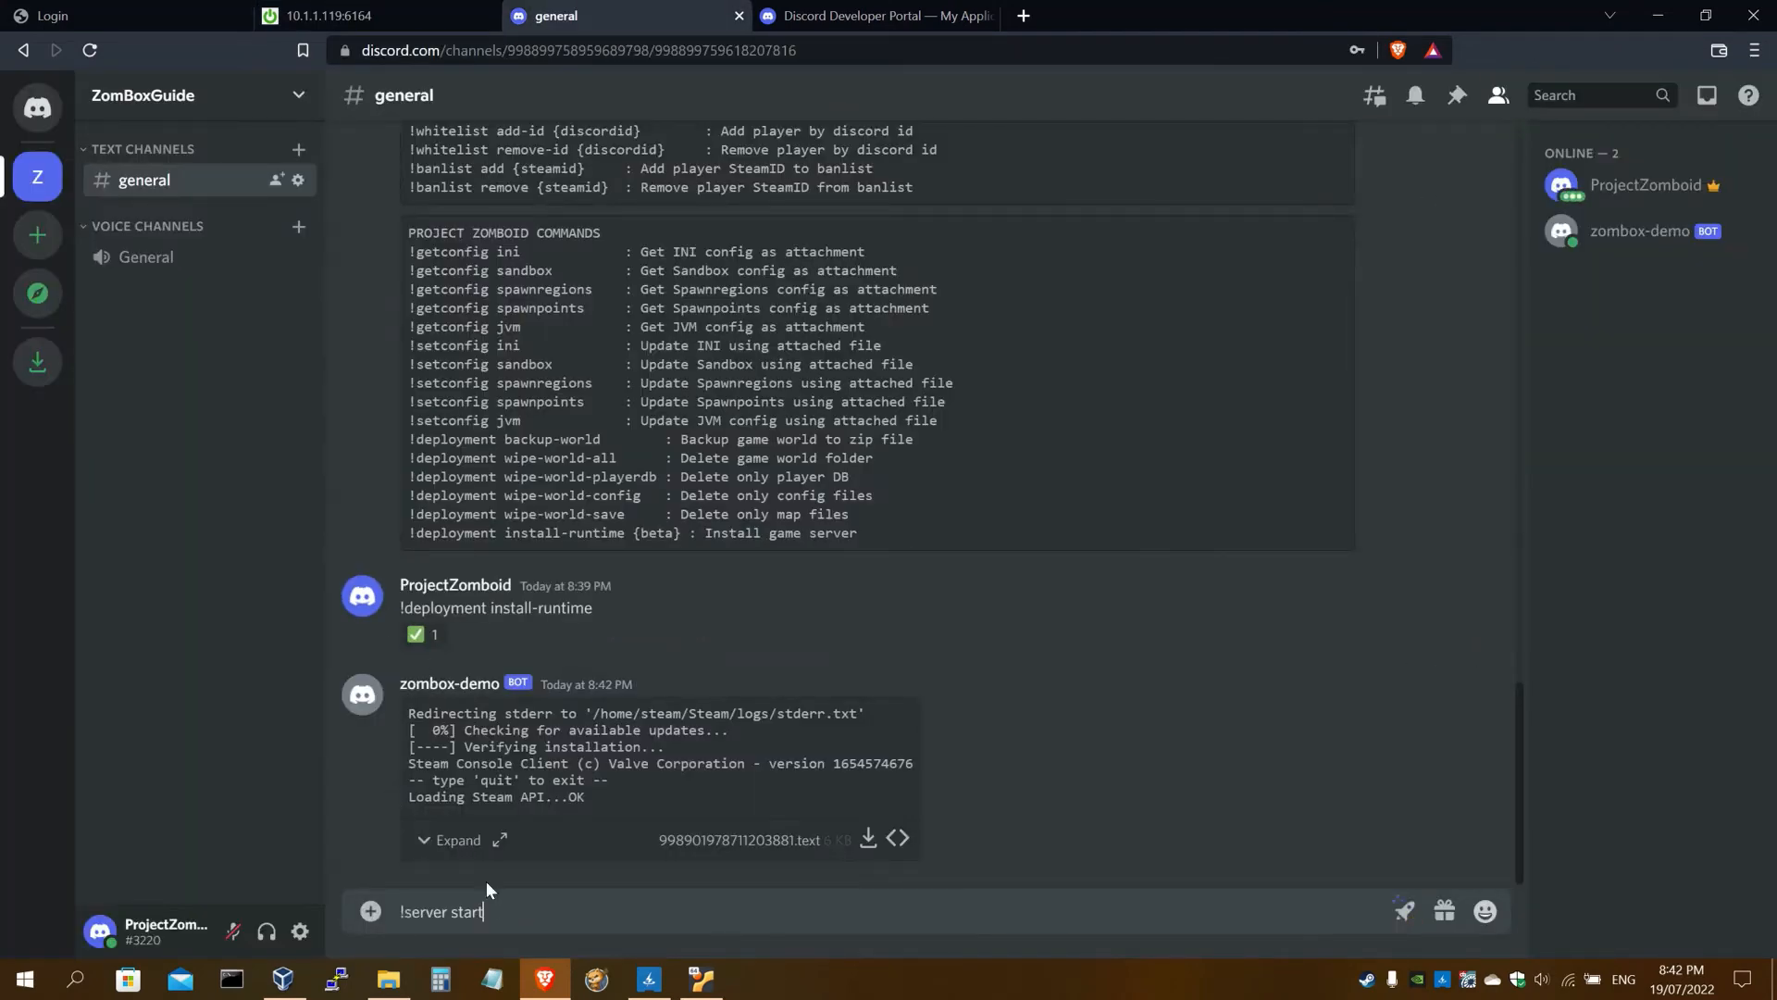
pyautogui.press('Return')
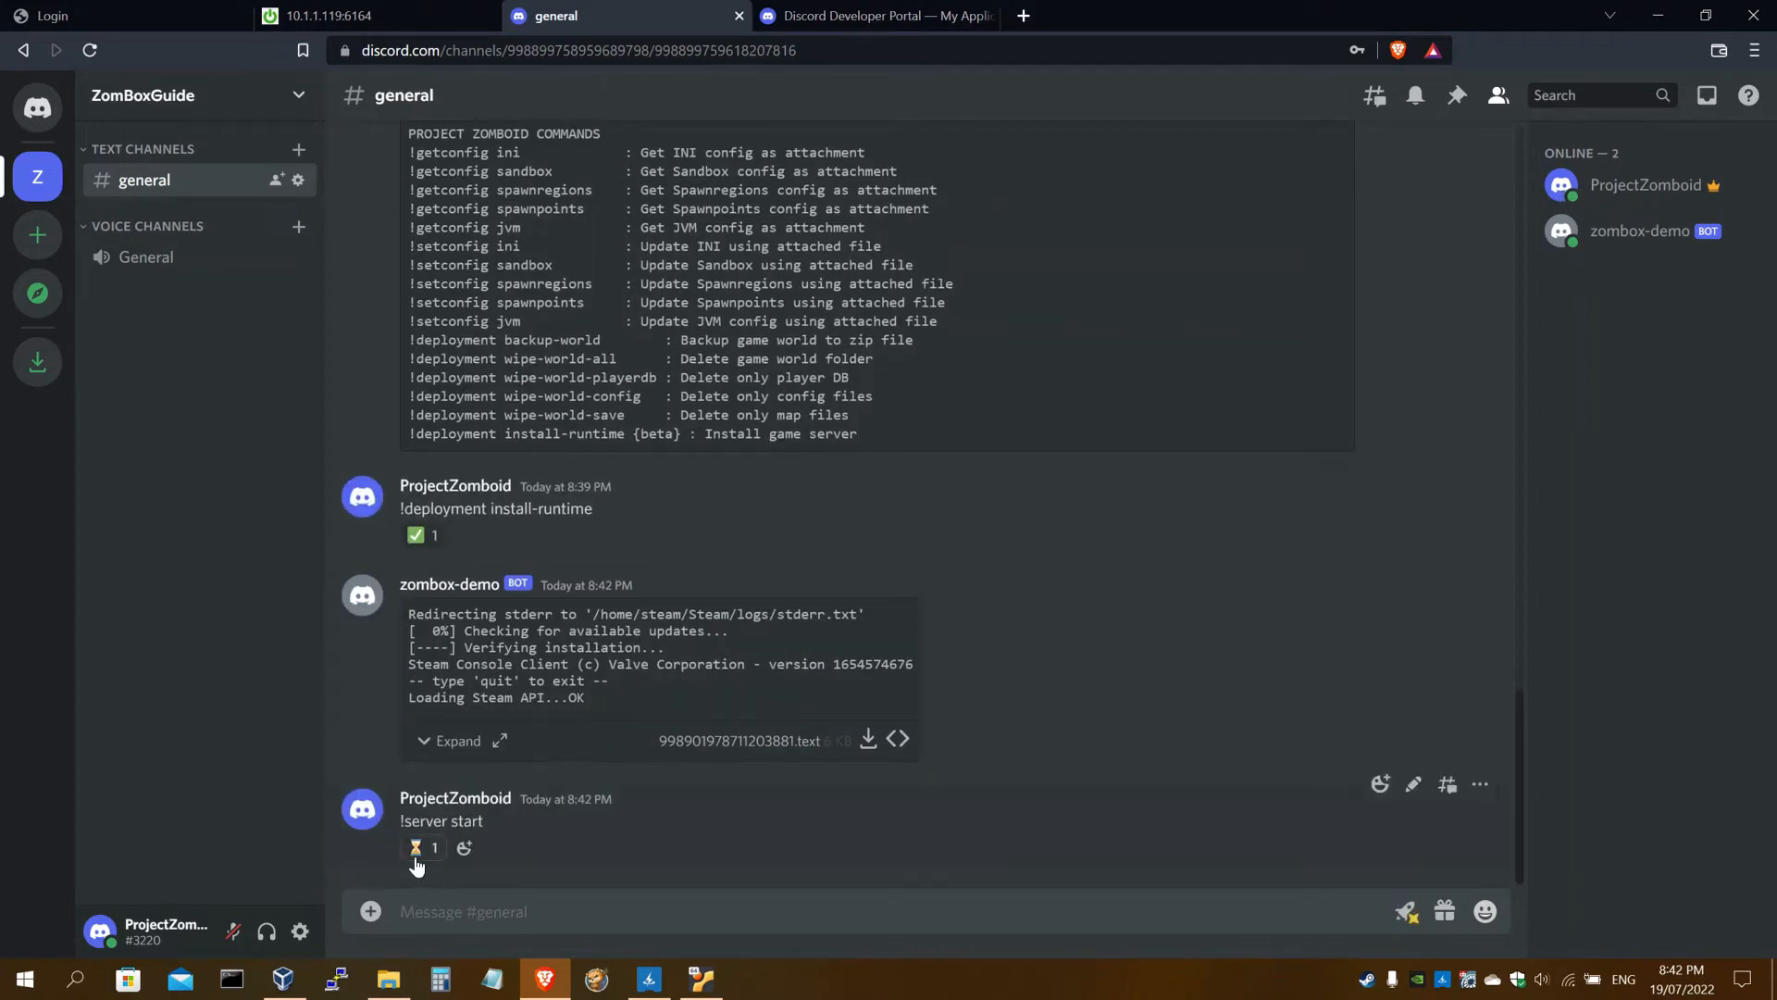
pyautogui.moveTo(416, 865)
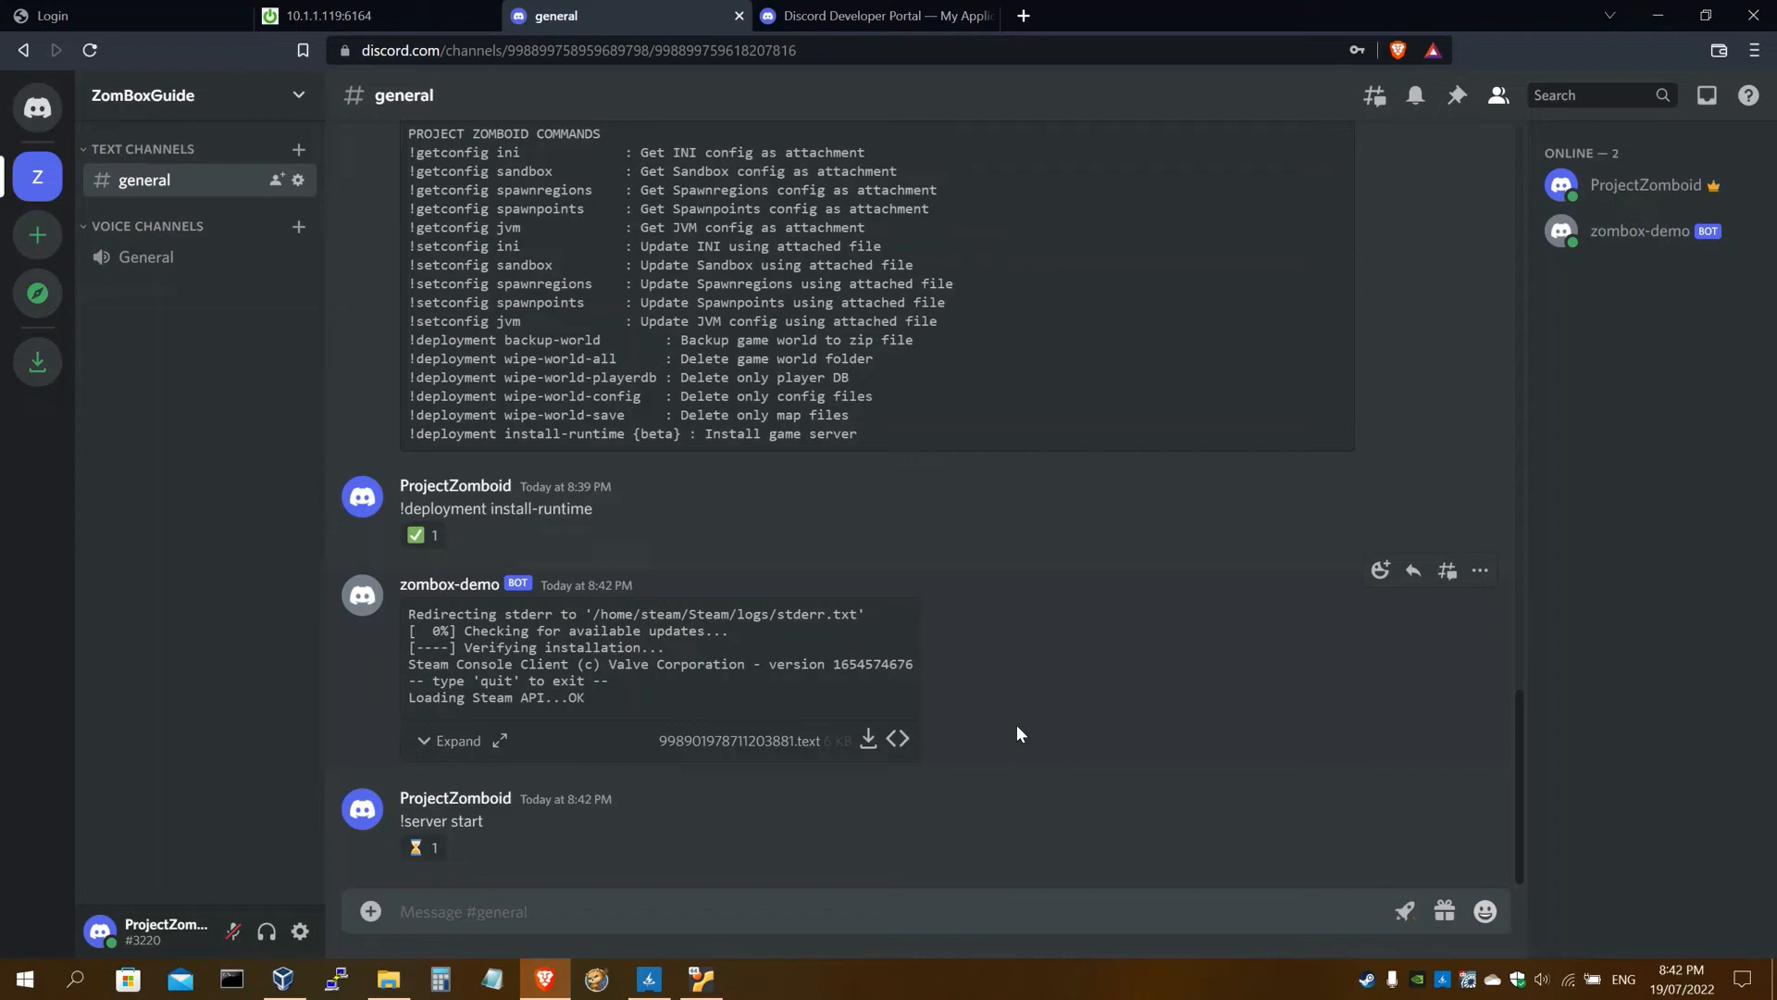
# Send the '!server' status command from the guide's step 42
pyautogui.click(393, 13)
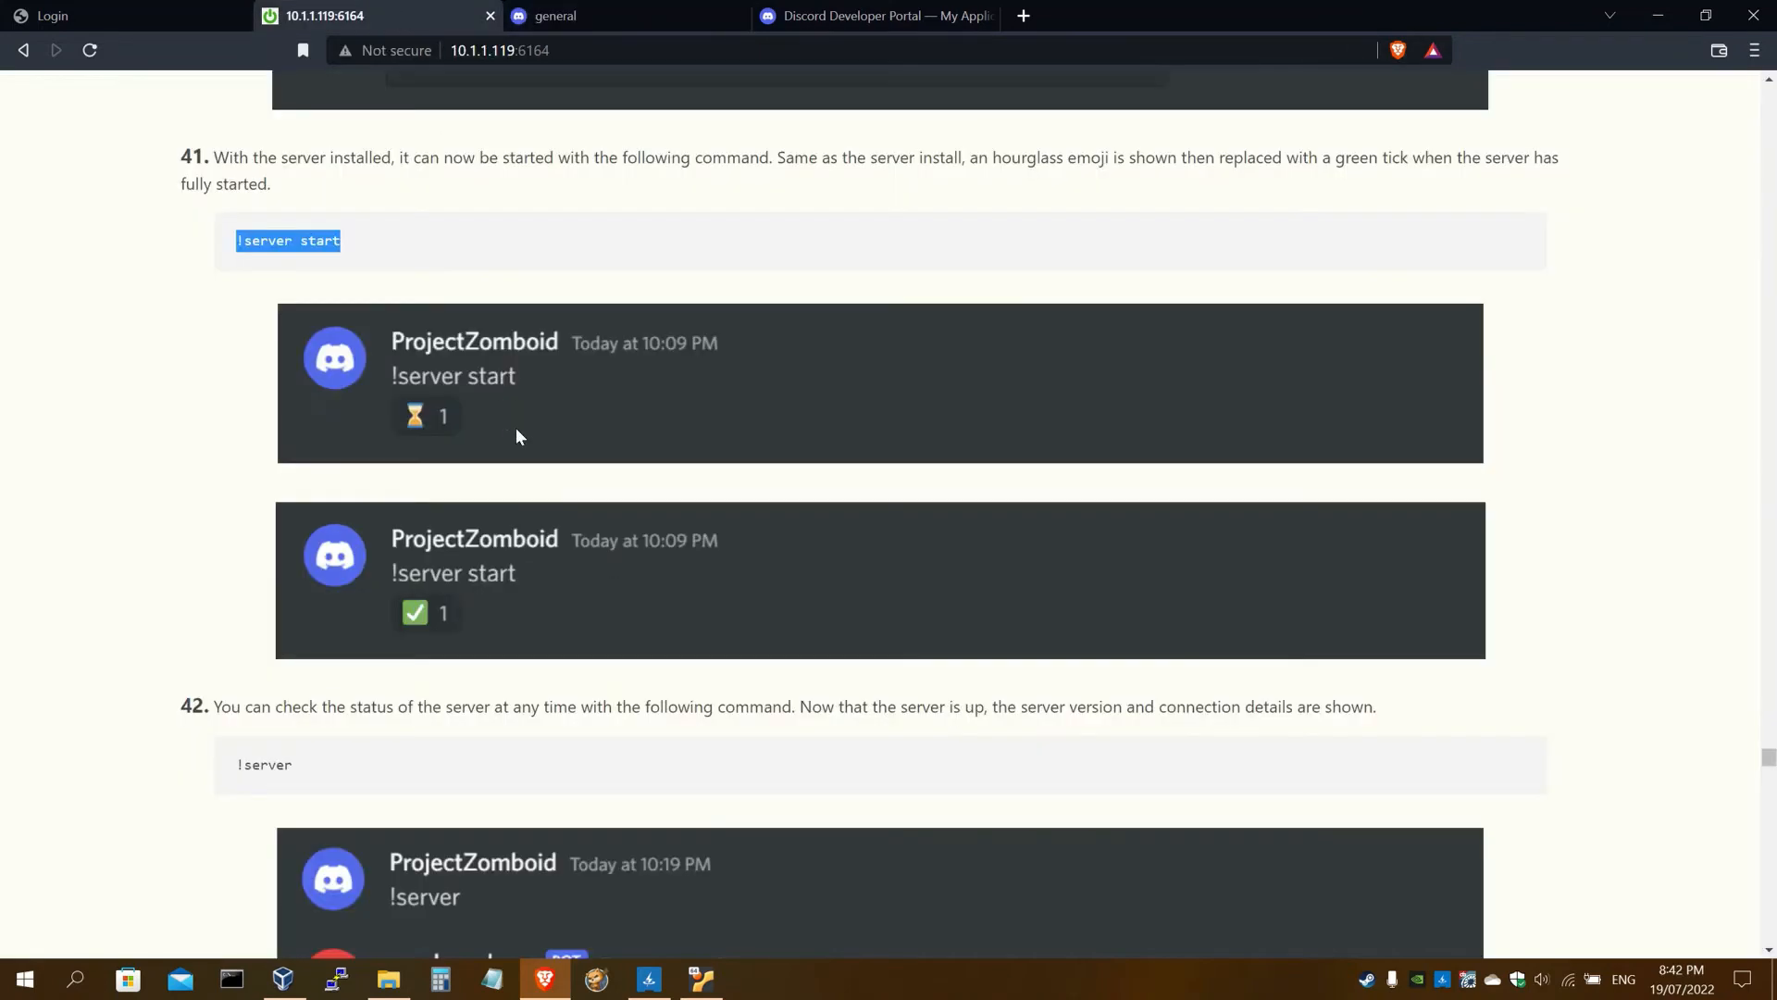
pyautogui.scroll(-3, 517, 435)
pyautogui.moveTo(294, 453); pyautogui.dragTo(233, 457)
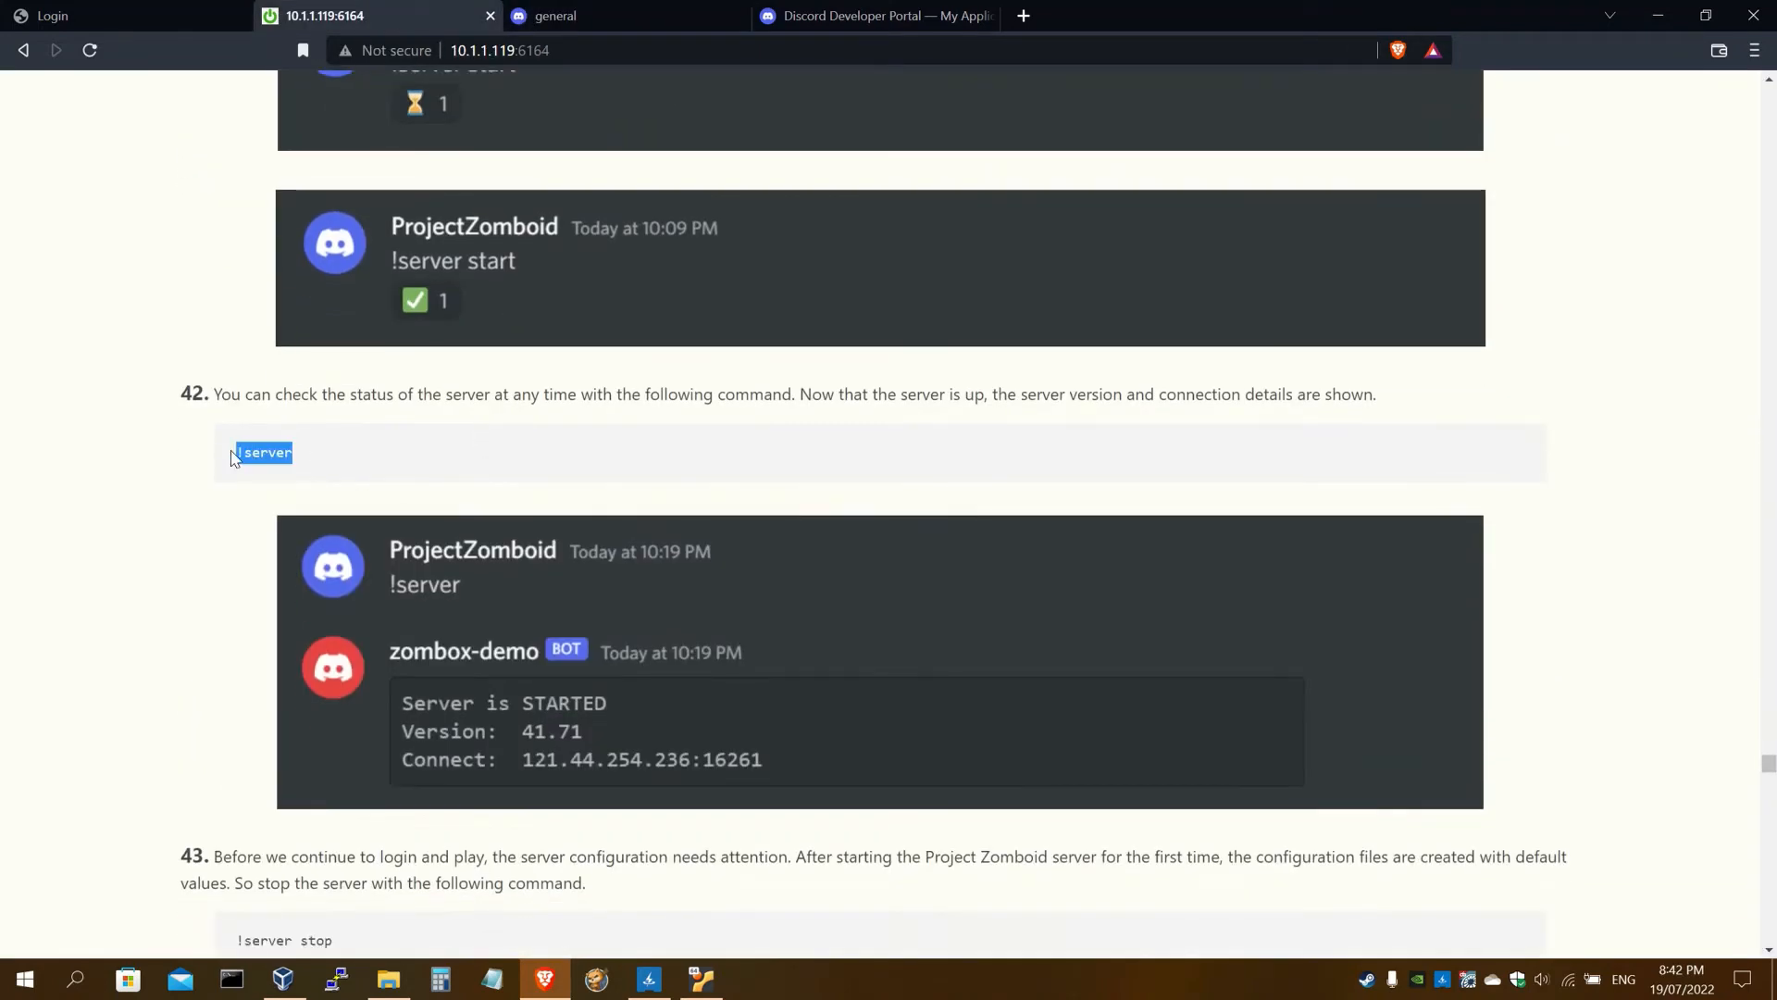
pyautogui.scroll(-1, 233, 457)
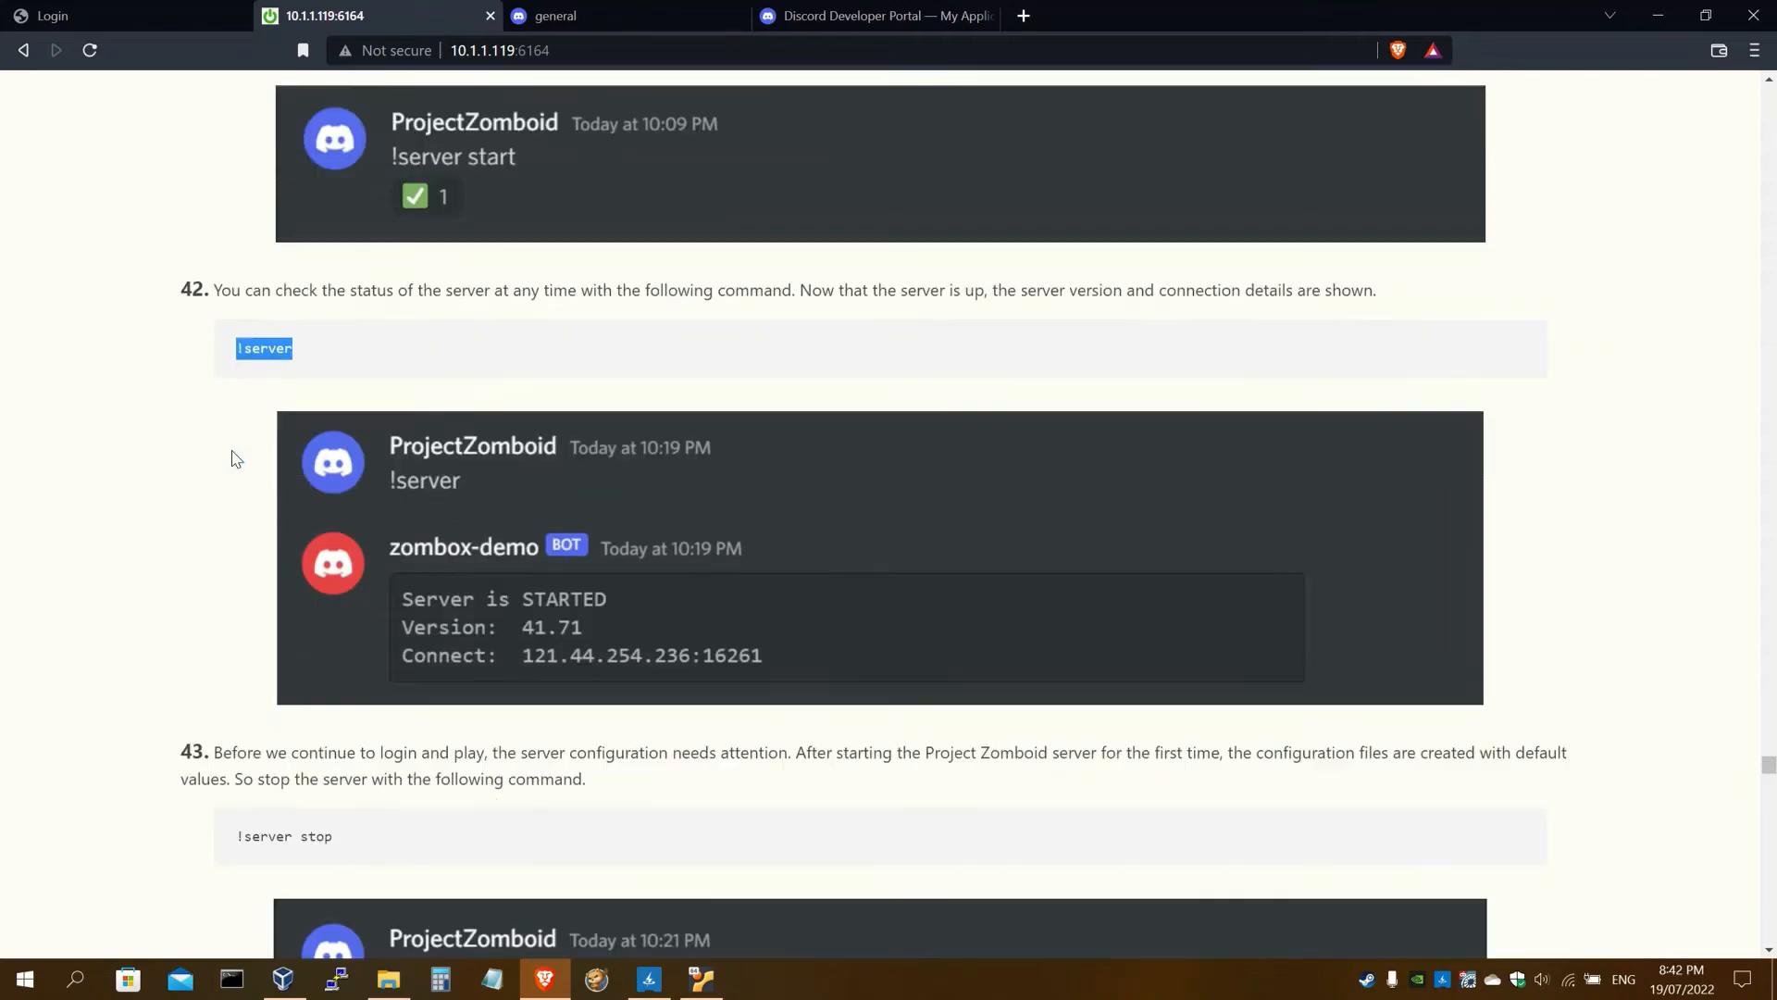
pyautogui.click(576, 19)
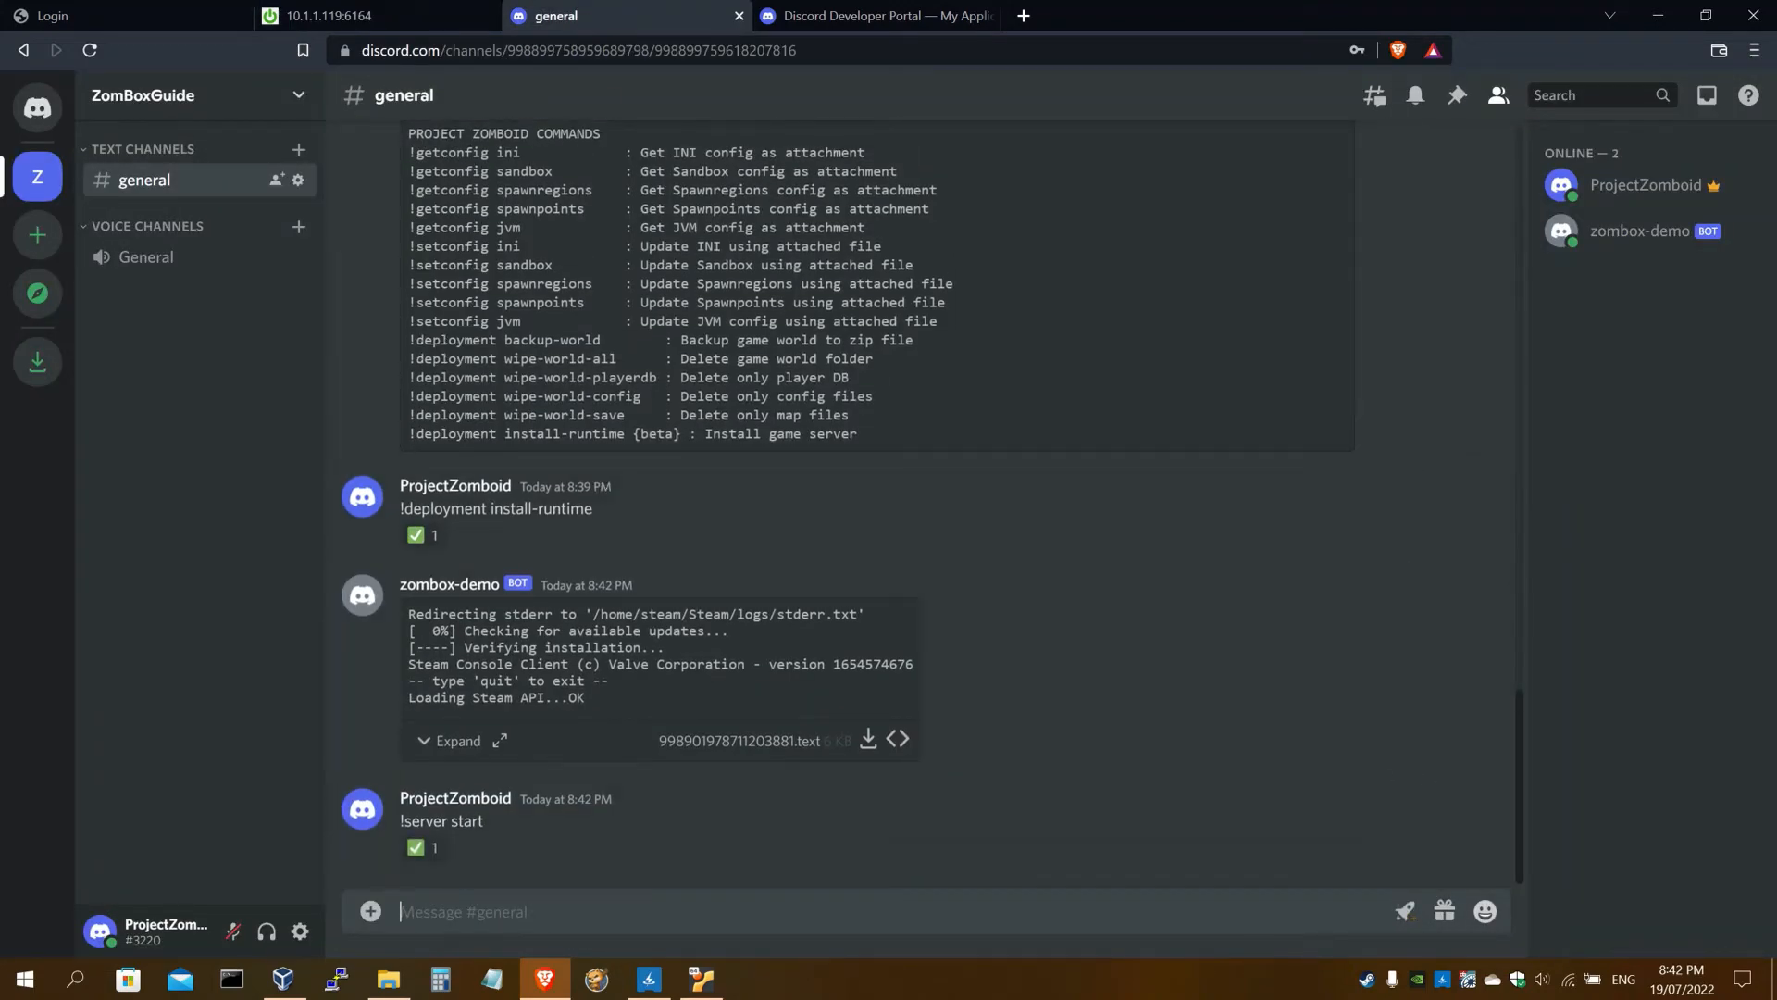
pyautogui.write('!server')
pyautogui.press('Return')
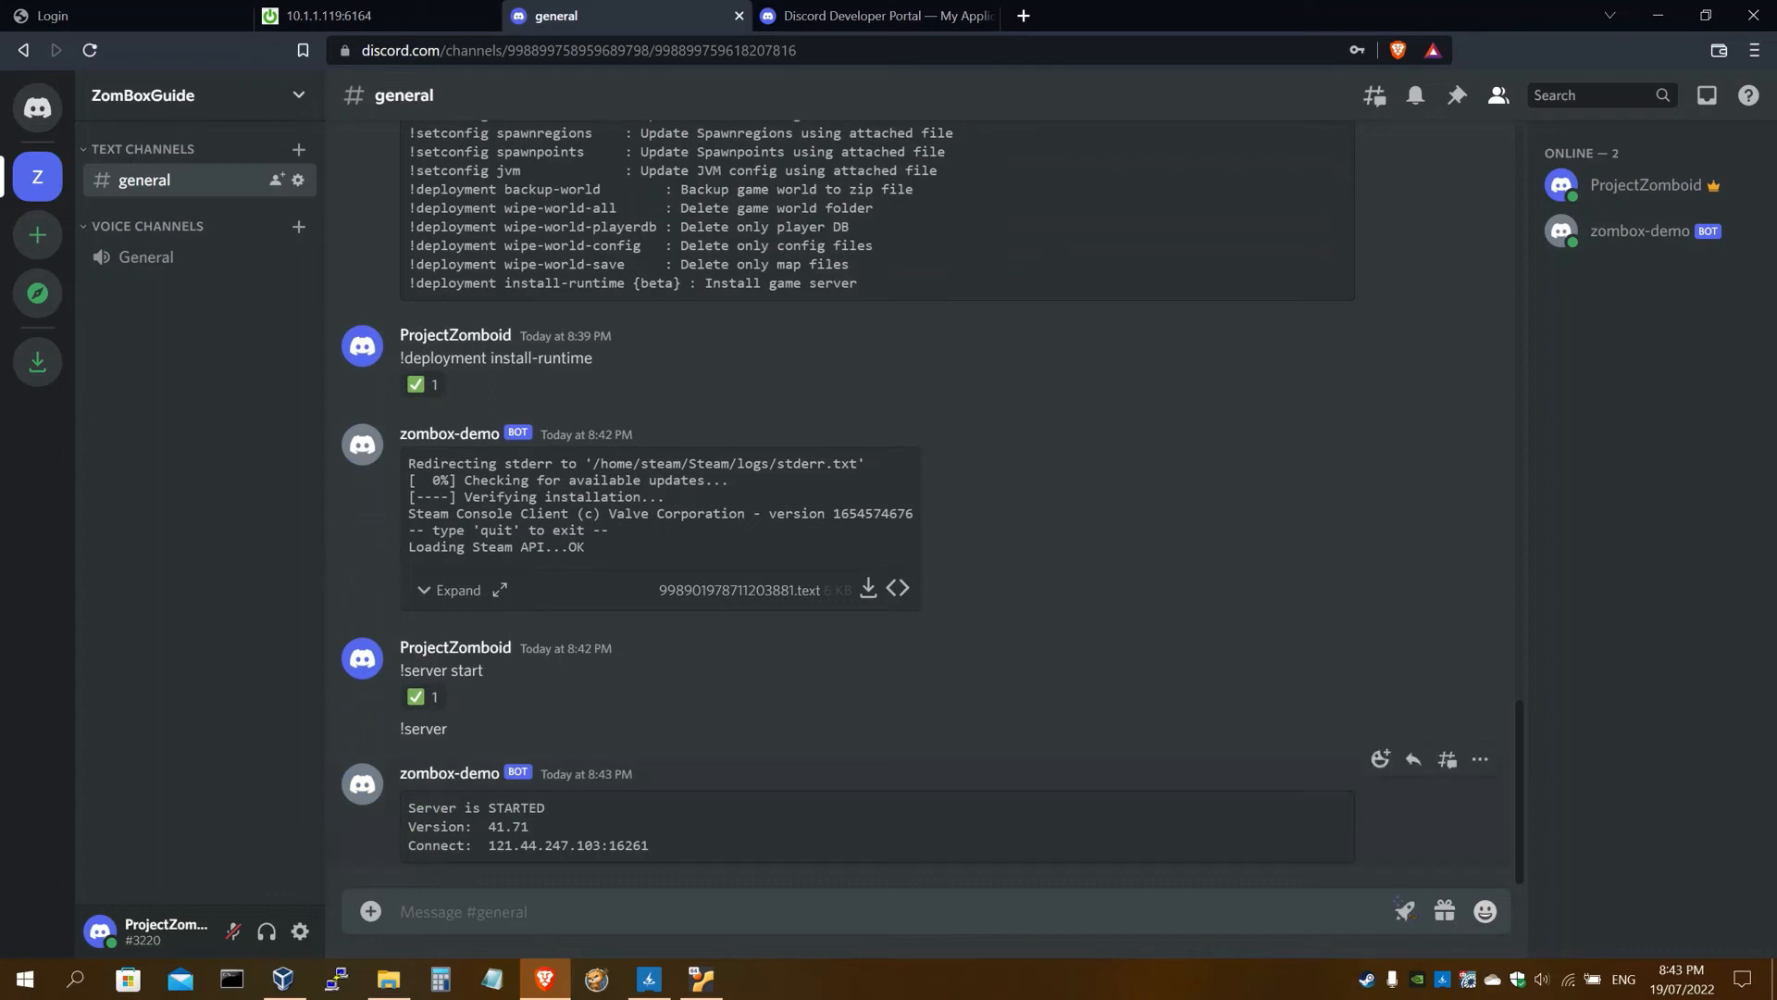
# Confirm the reply reads Server is STARTED, version 41.71, then scroll the guide further
pyautogui.tripleClick(476, 808)
pyautogui.click(477, 808)
pyautogui.moveTo(488, 827); pyautogui.dragTo(650, 845)
pyautogui.click(370, 16)
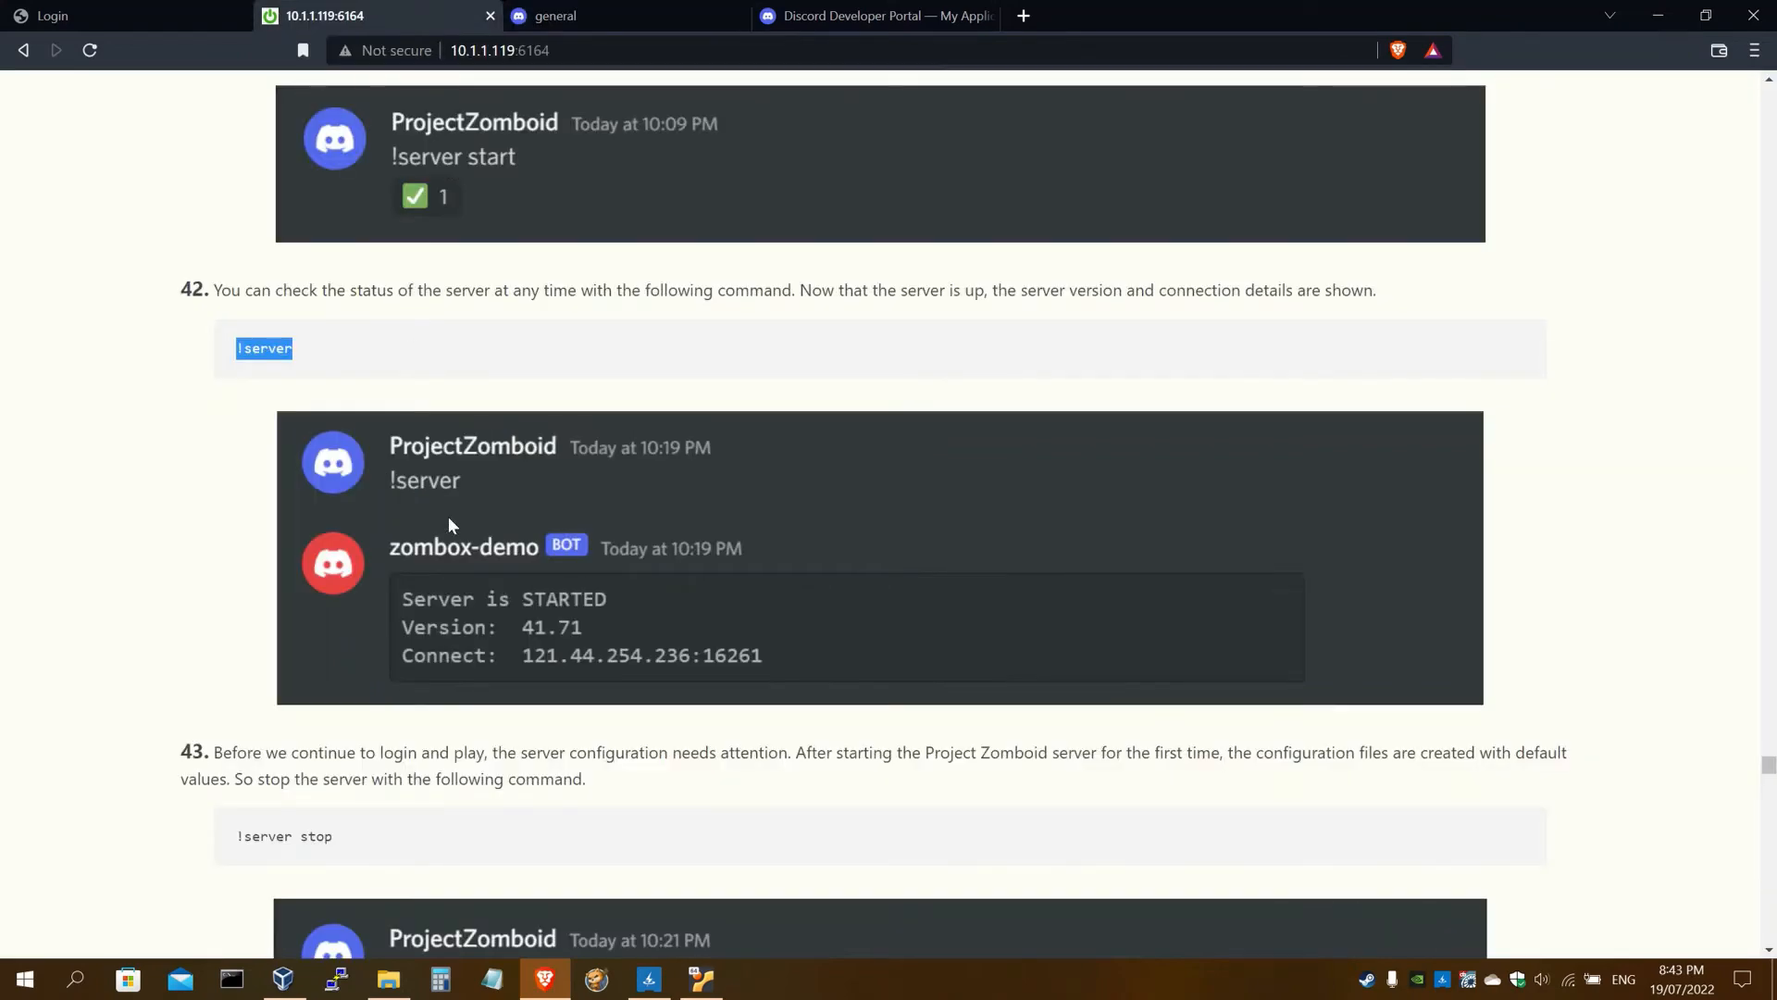
pyautogui.scroll(-2, 449, 518)
pyautogui.scroll(-1, 451, 525)
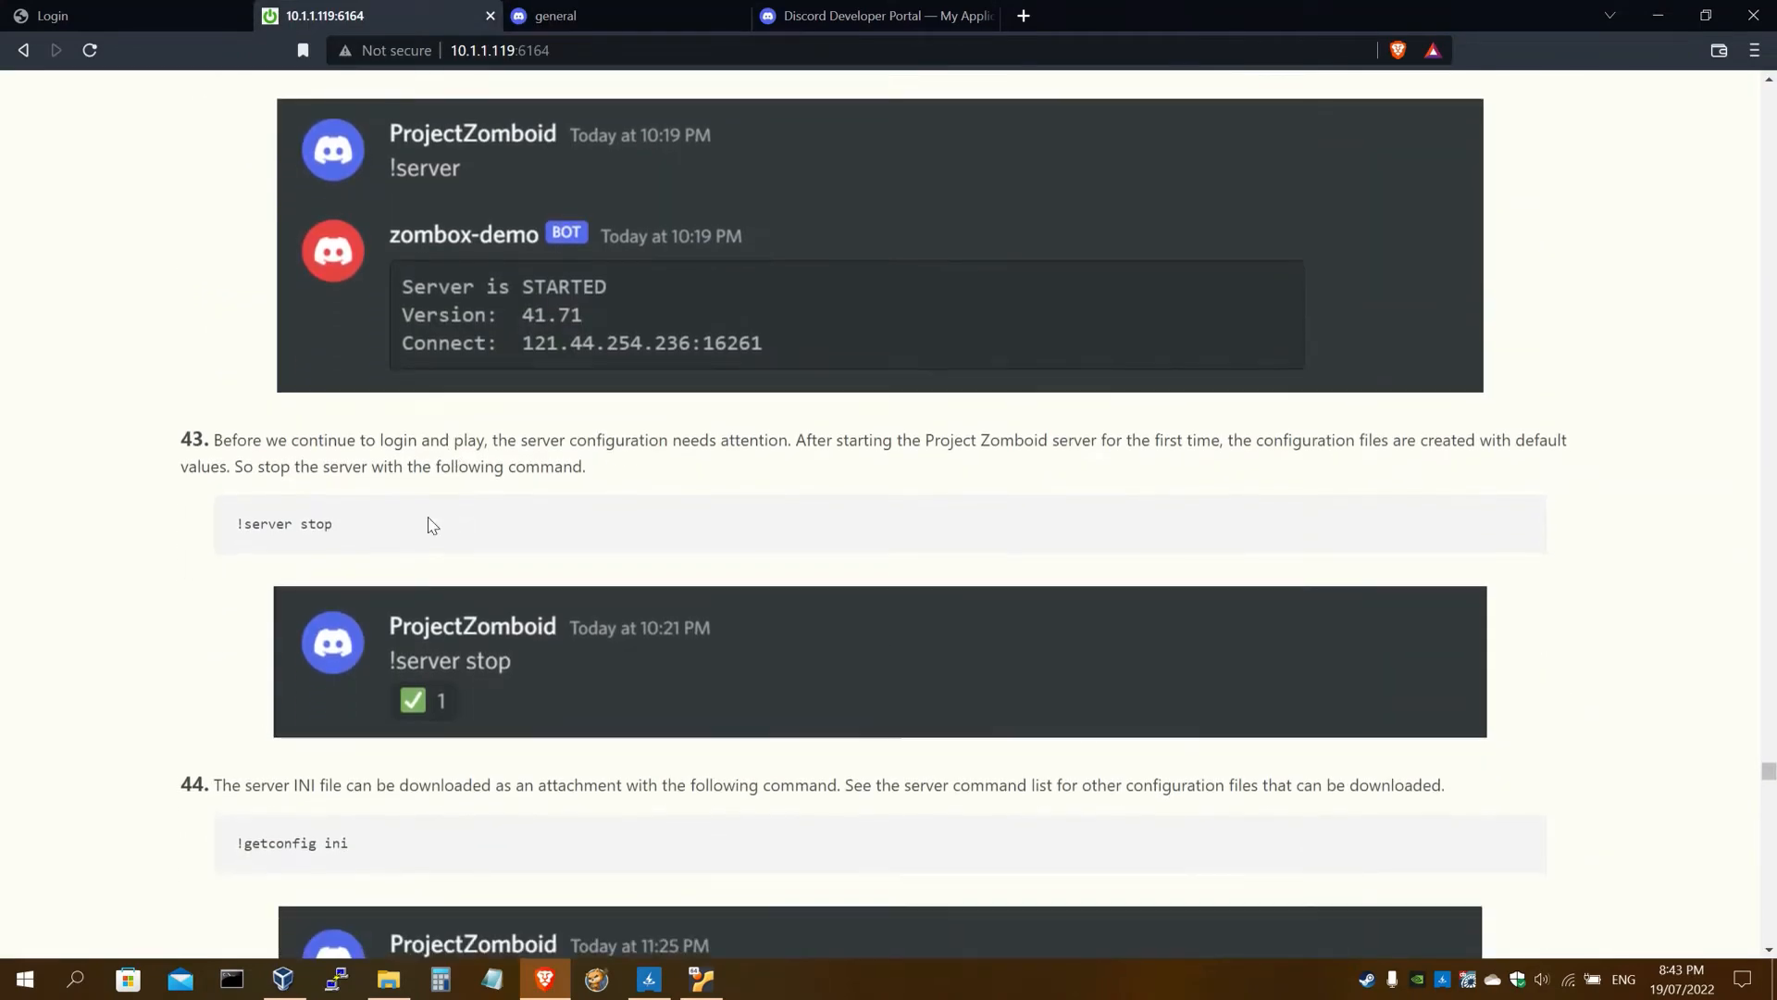
pyautogui.click(555, 16)
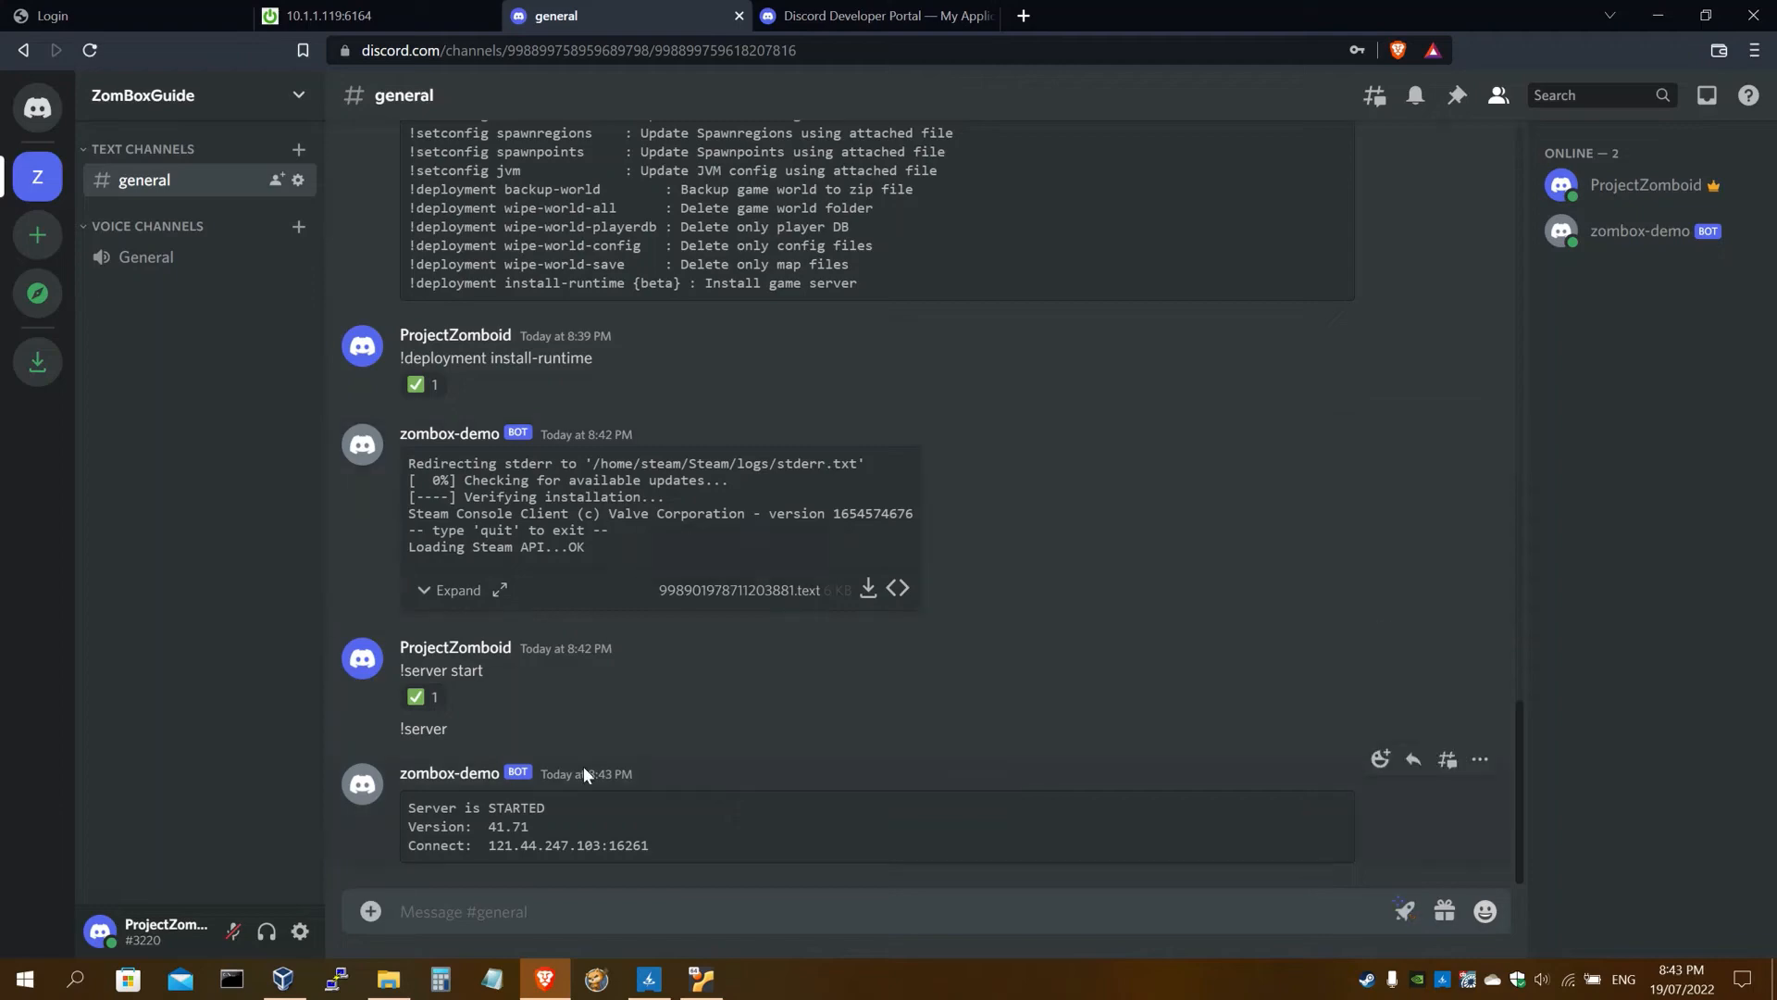
# Send '!server stop' from step 43 of the guide to stop the server
pyautogui.click(386, 19)
pyautogui.scroll(-2, 508, 543)
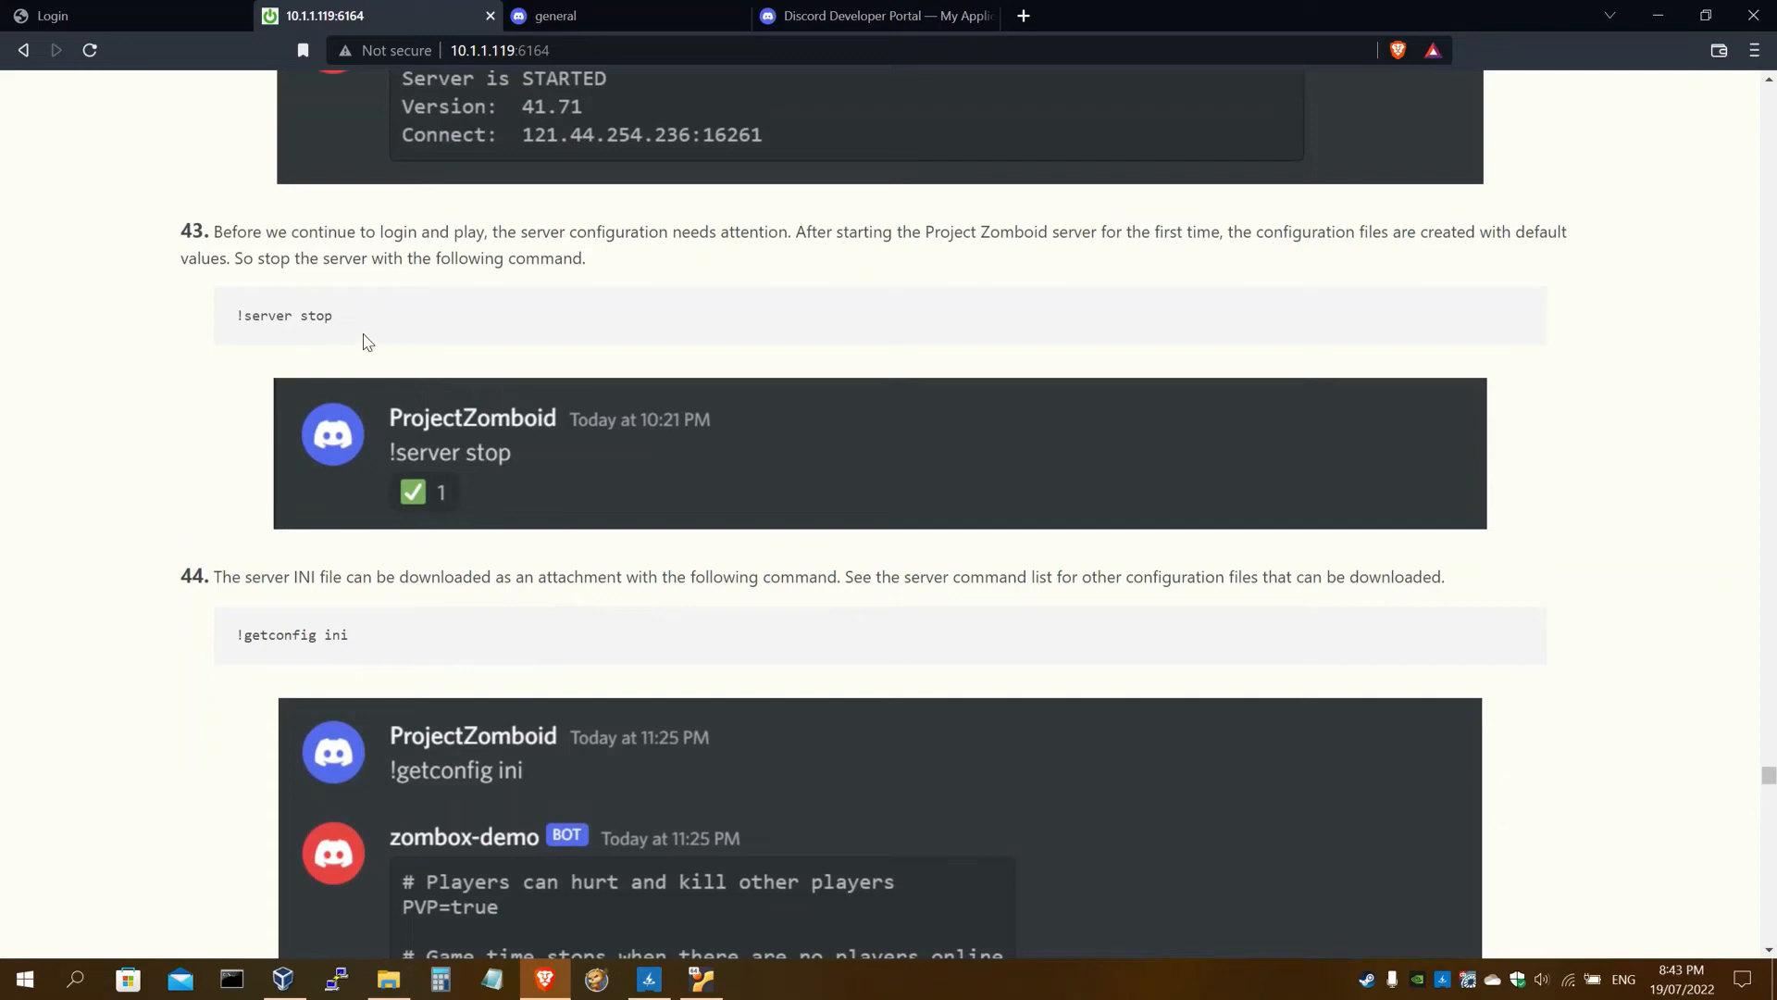
pyautogui.moveTo(335, 316); pyautogui.dragTo(238, 317)
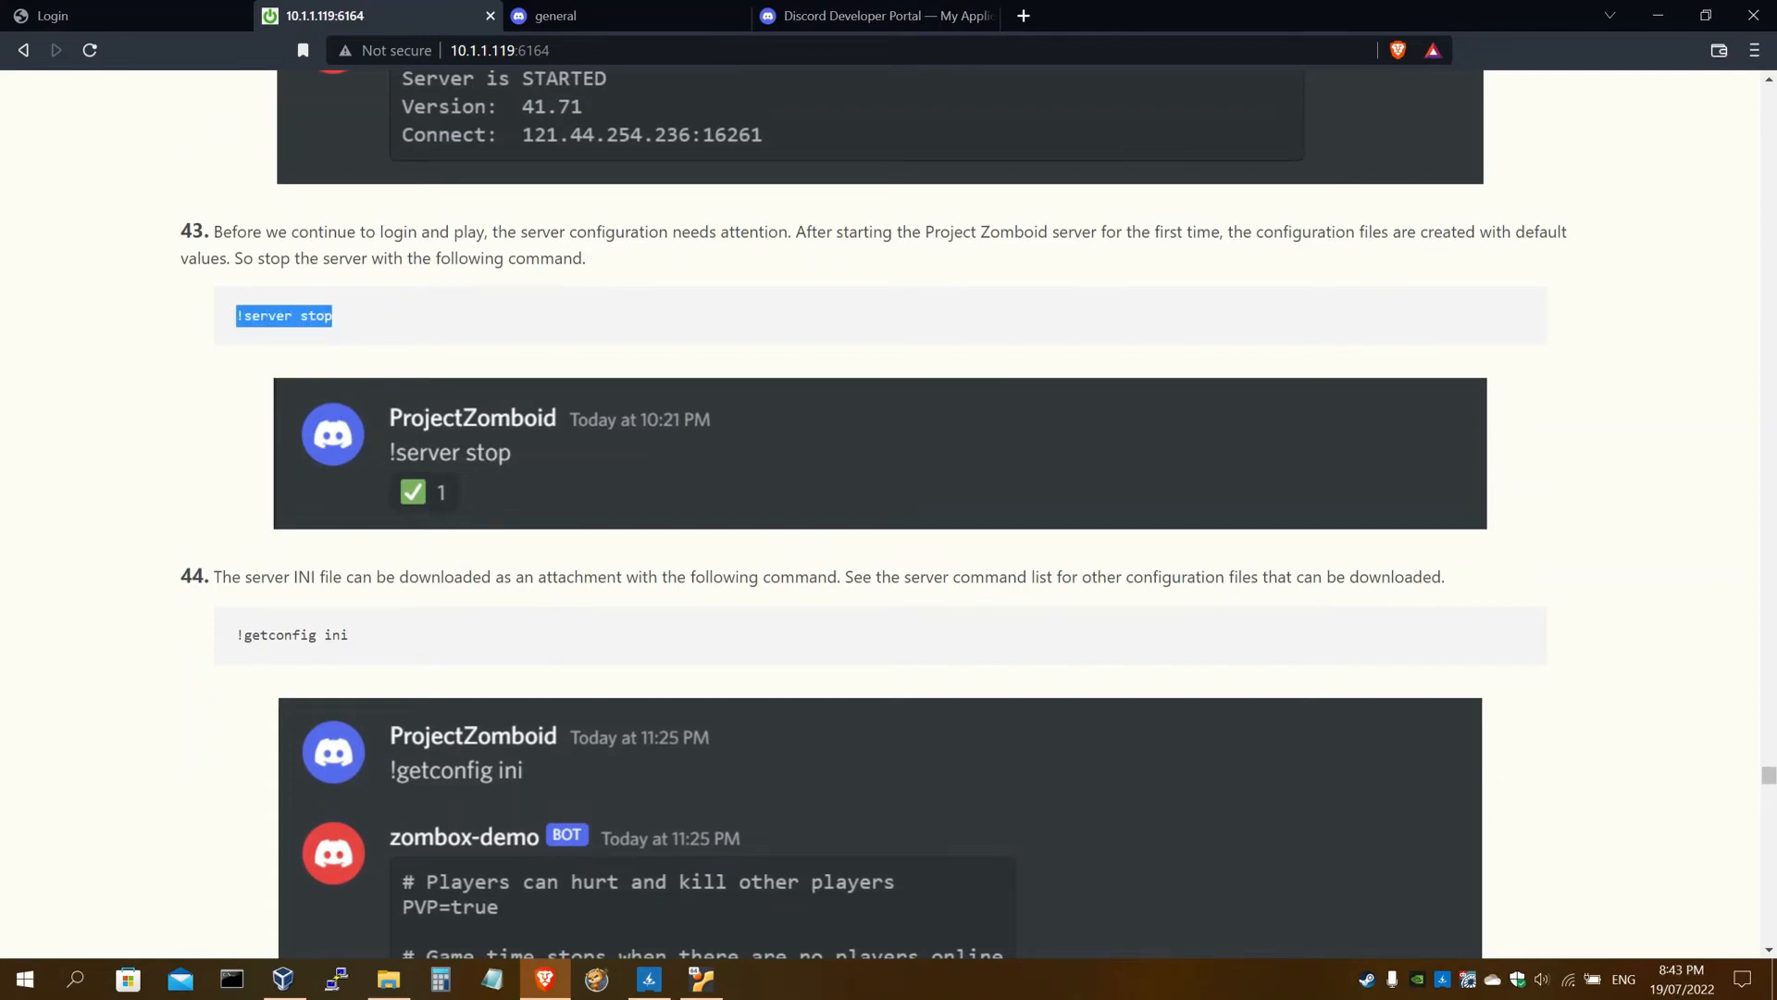
pyautogui.click(561, 17)
pyautogui.hotkey('ctrl', 'v')
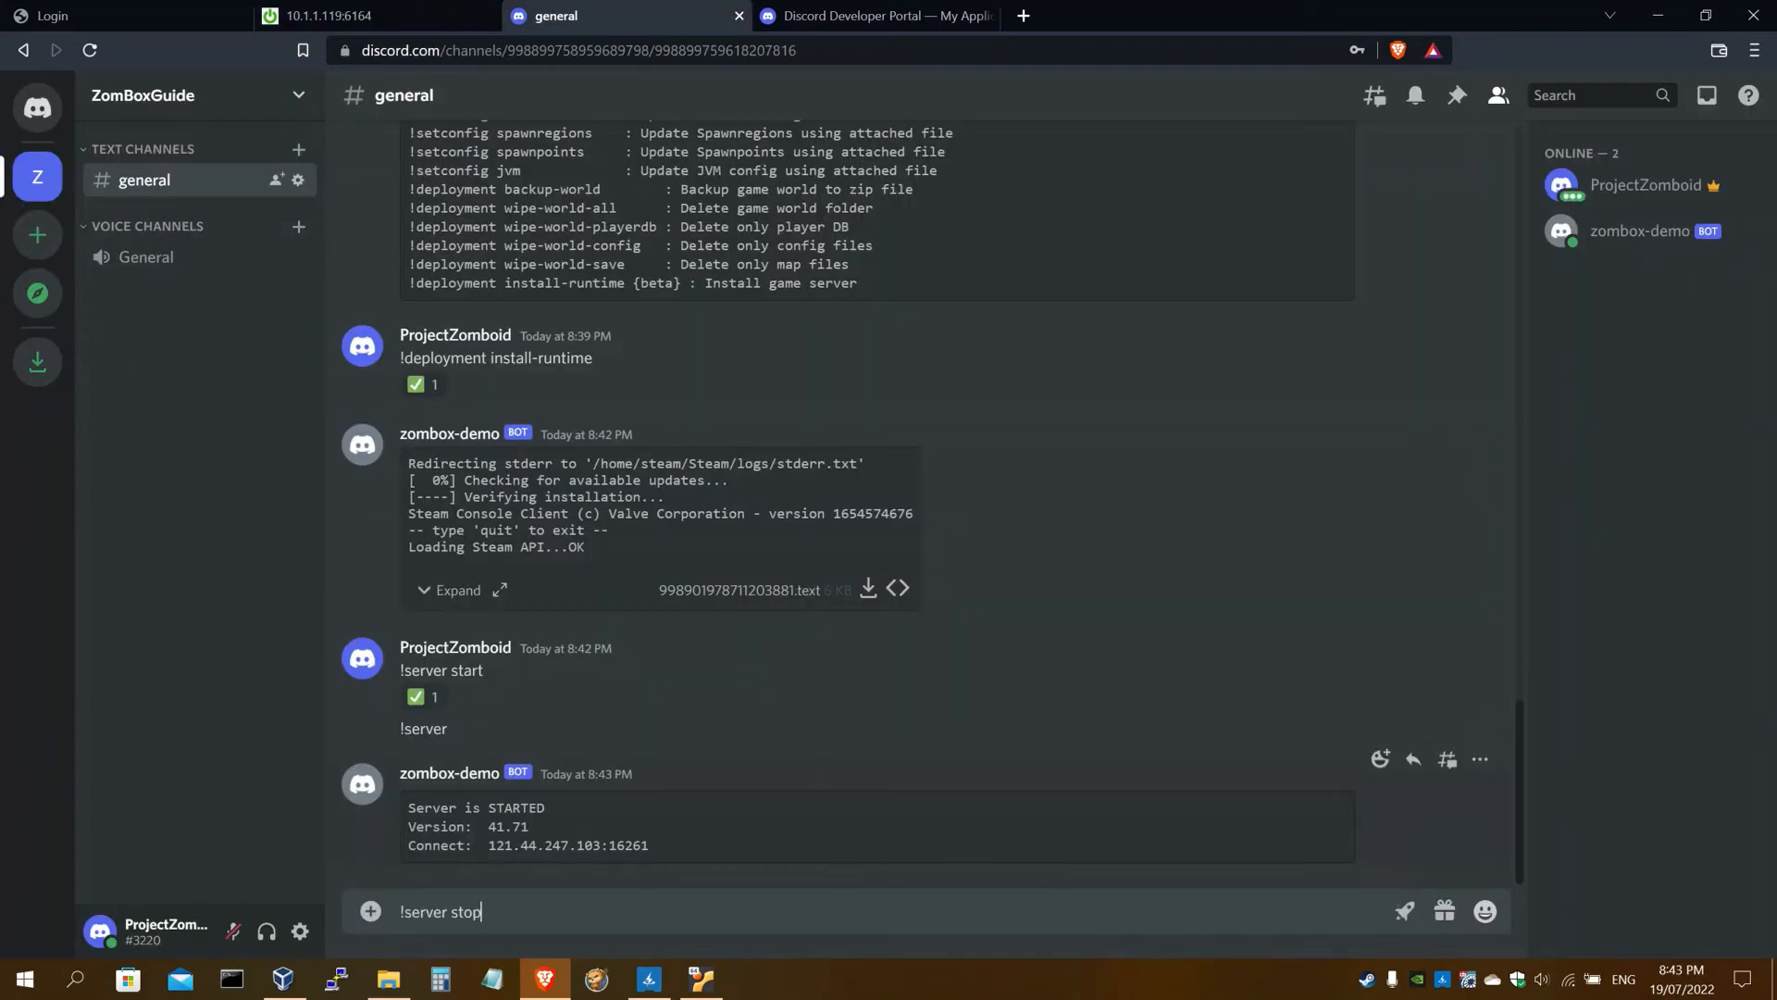
pyautogui.press('Return')
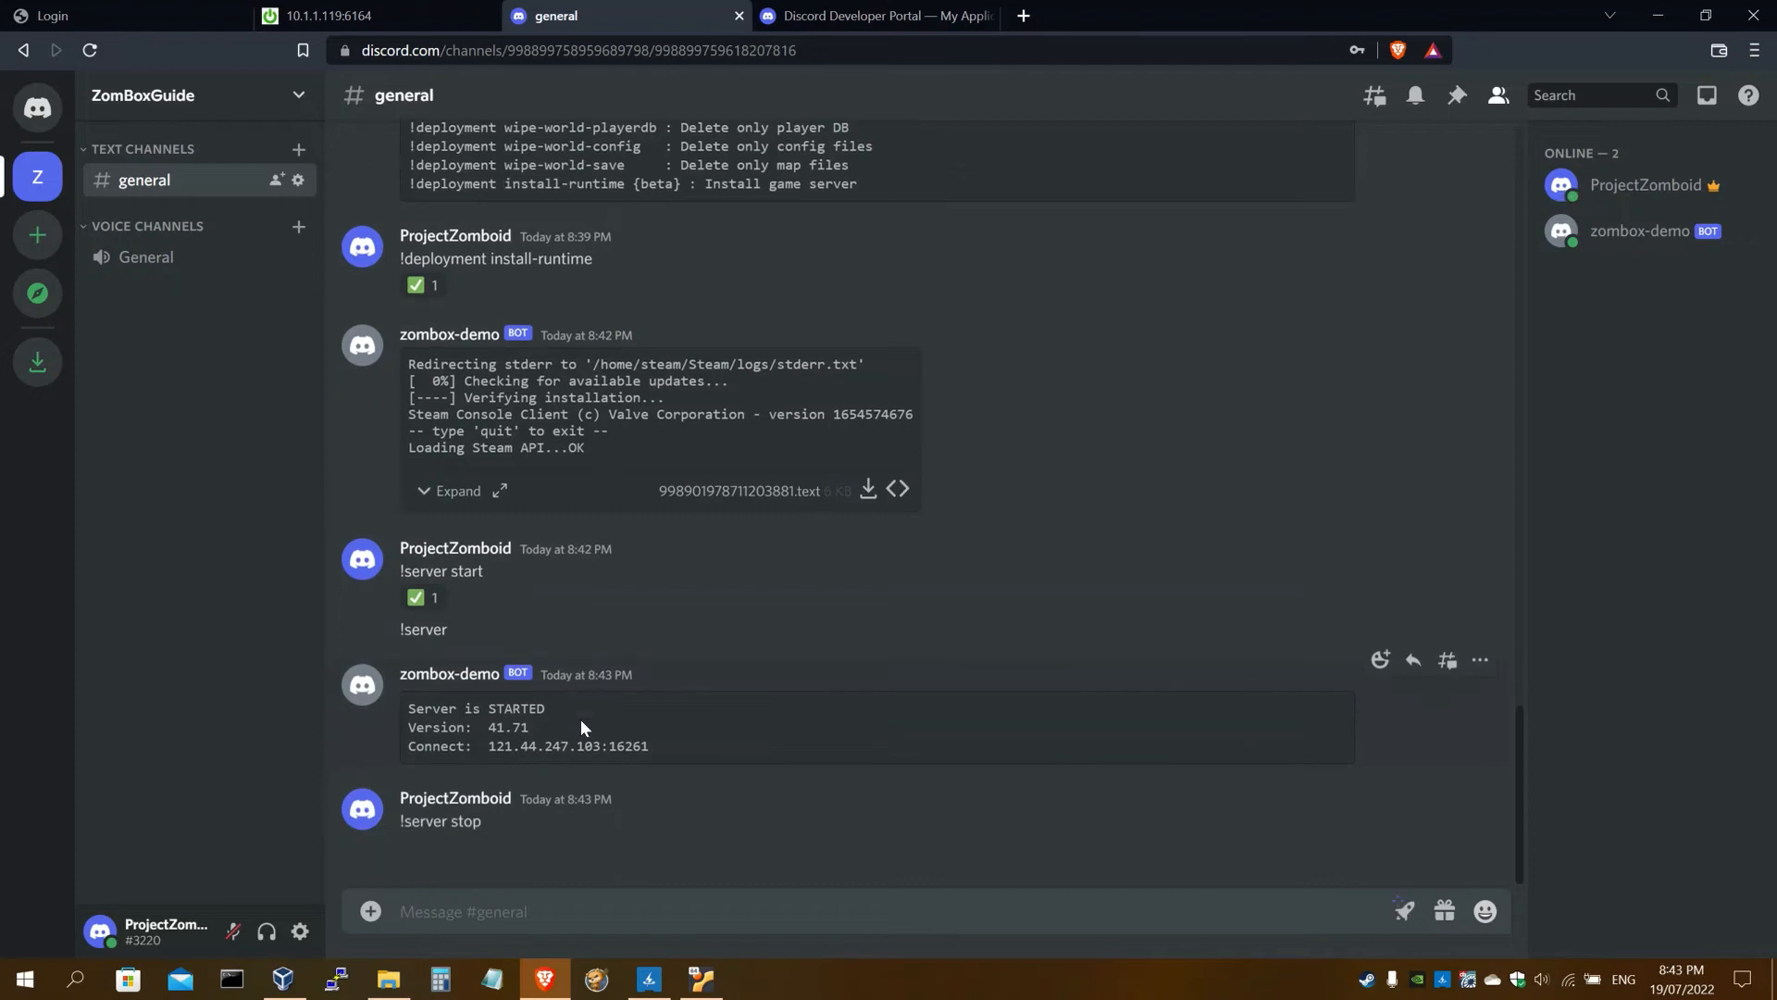
# Send '!getconfig ini' and download the bot's ini config attachment
pyautogui.click(422, 17)
pyautogui.scroll(-1, 543, 501)
pyautogui.scroll(-2, 543, 502)
pyautogui.moveTo(352, 426); pyautogui.dragTo(236, 427)
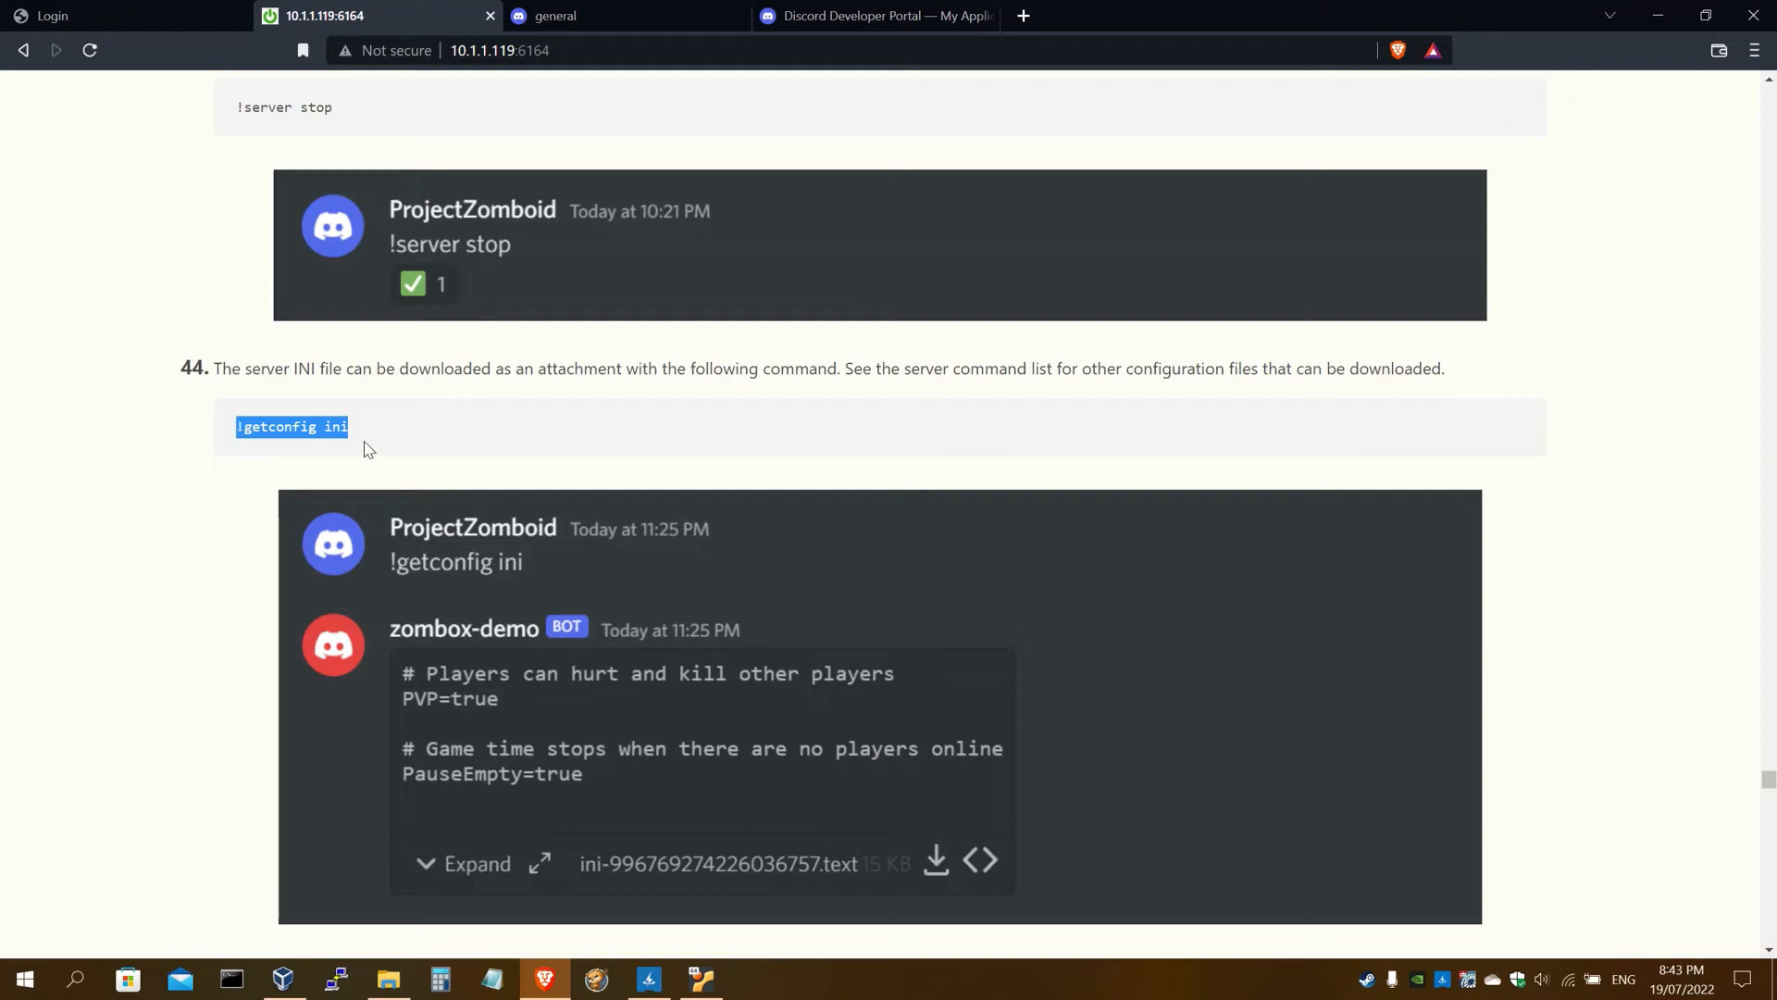
pyautogui.click(602, 16)
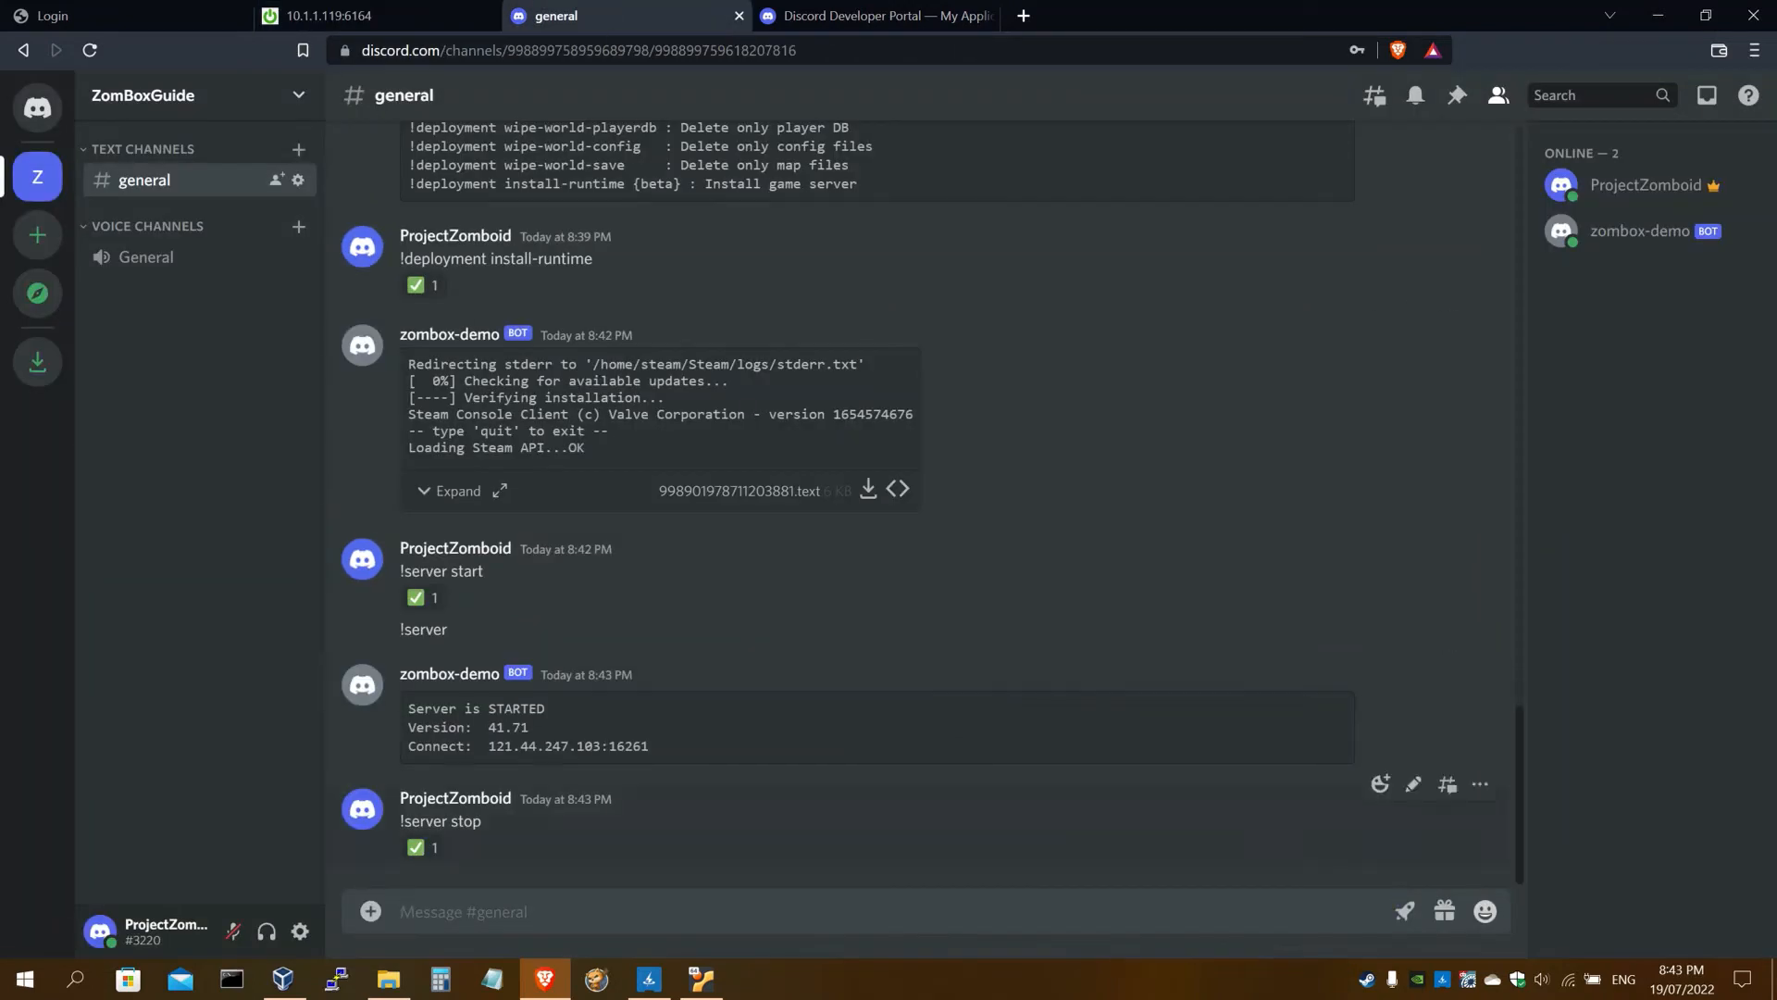
pyautogui.hotkey('ctrl', 'v')
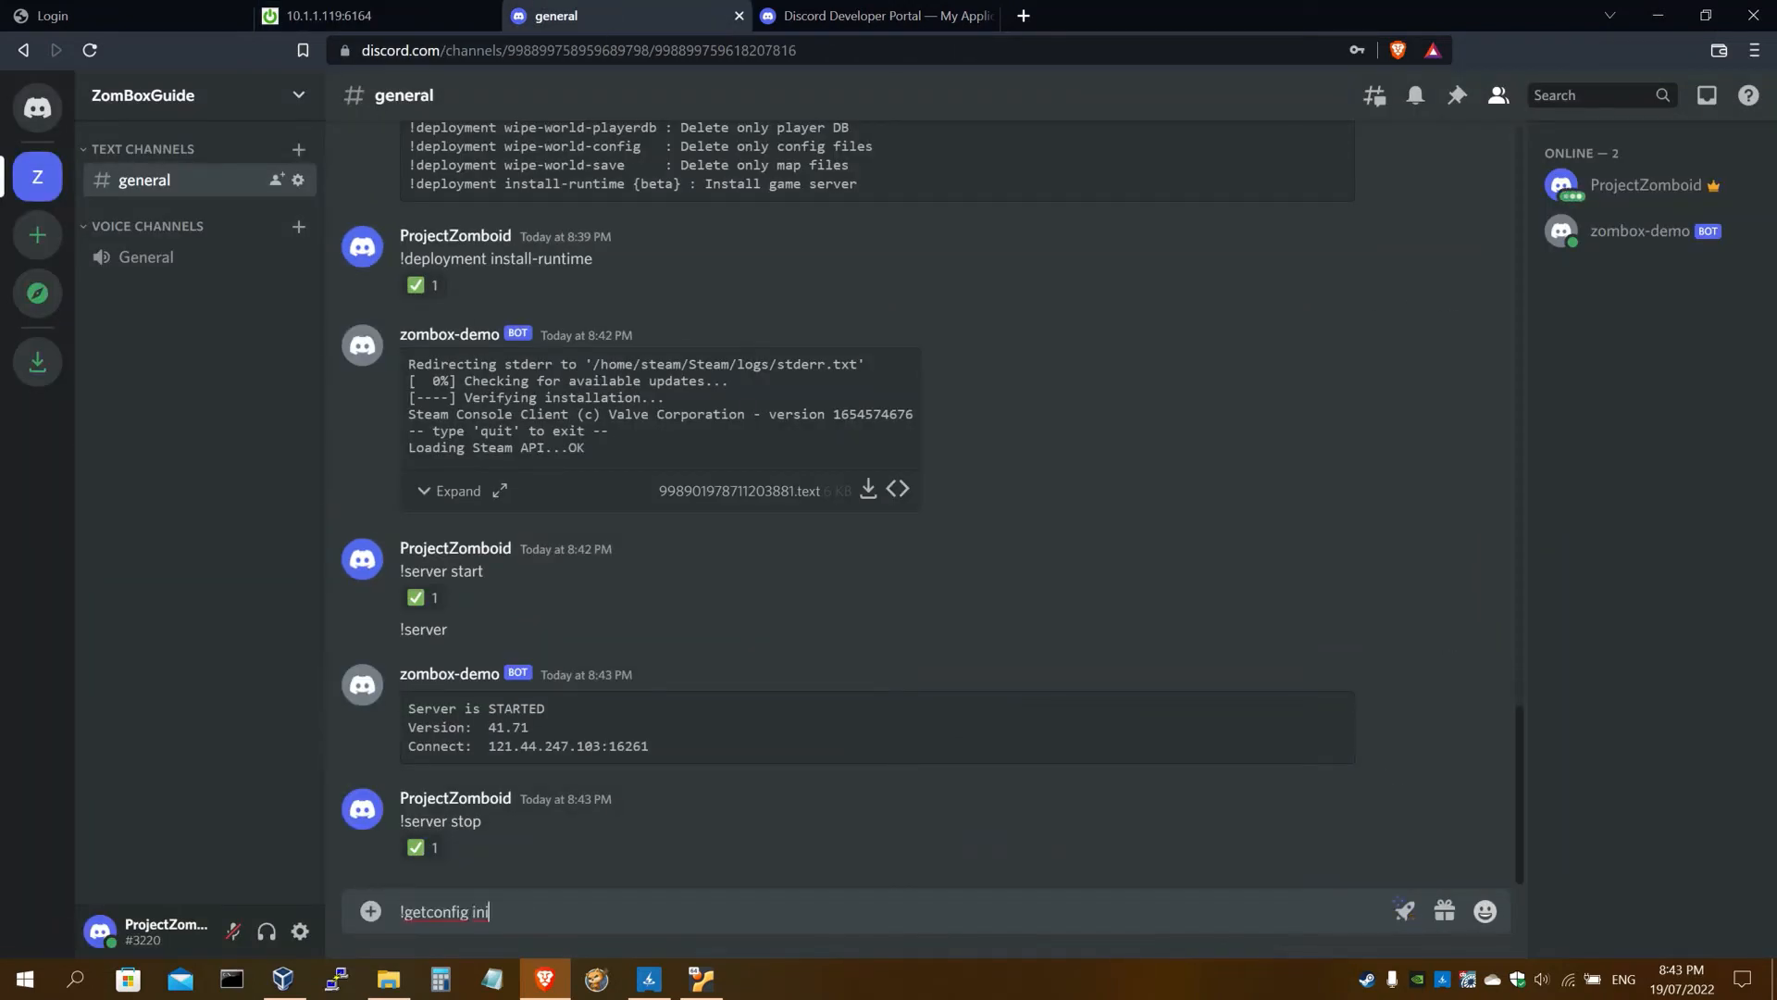
pyautogui.press('Return')
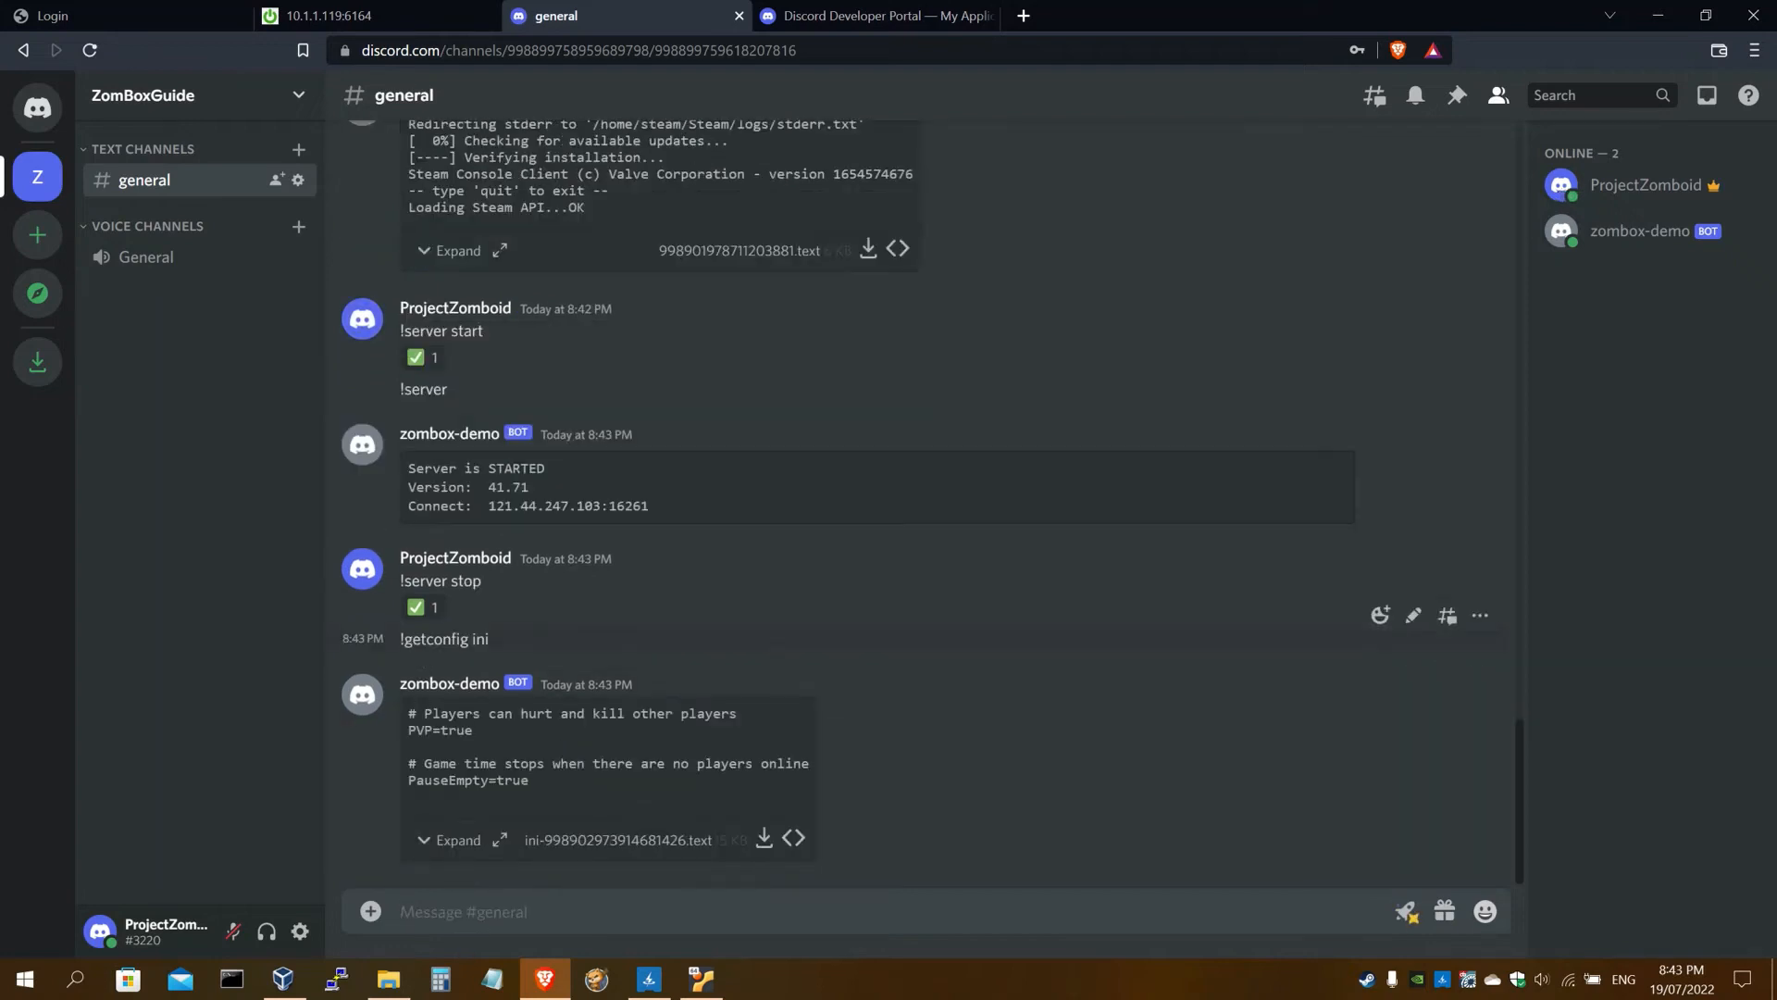
pyautogui.doubleClick(440, 639)
pyautogui.click(489, 637)
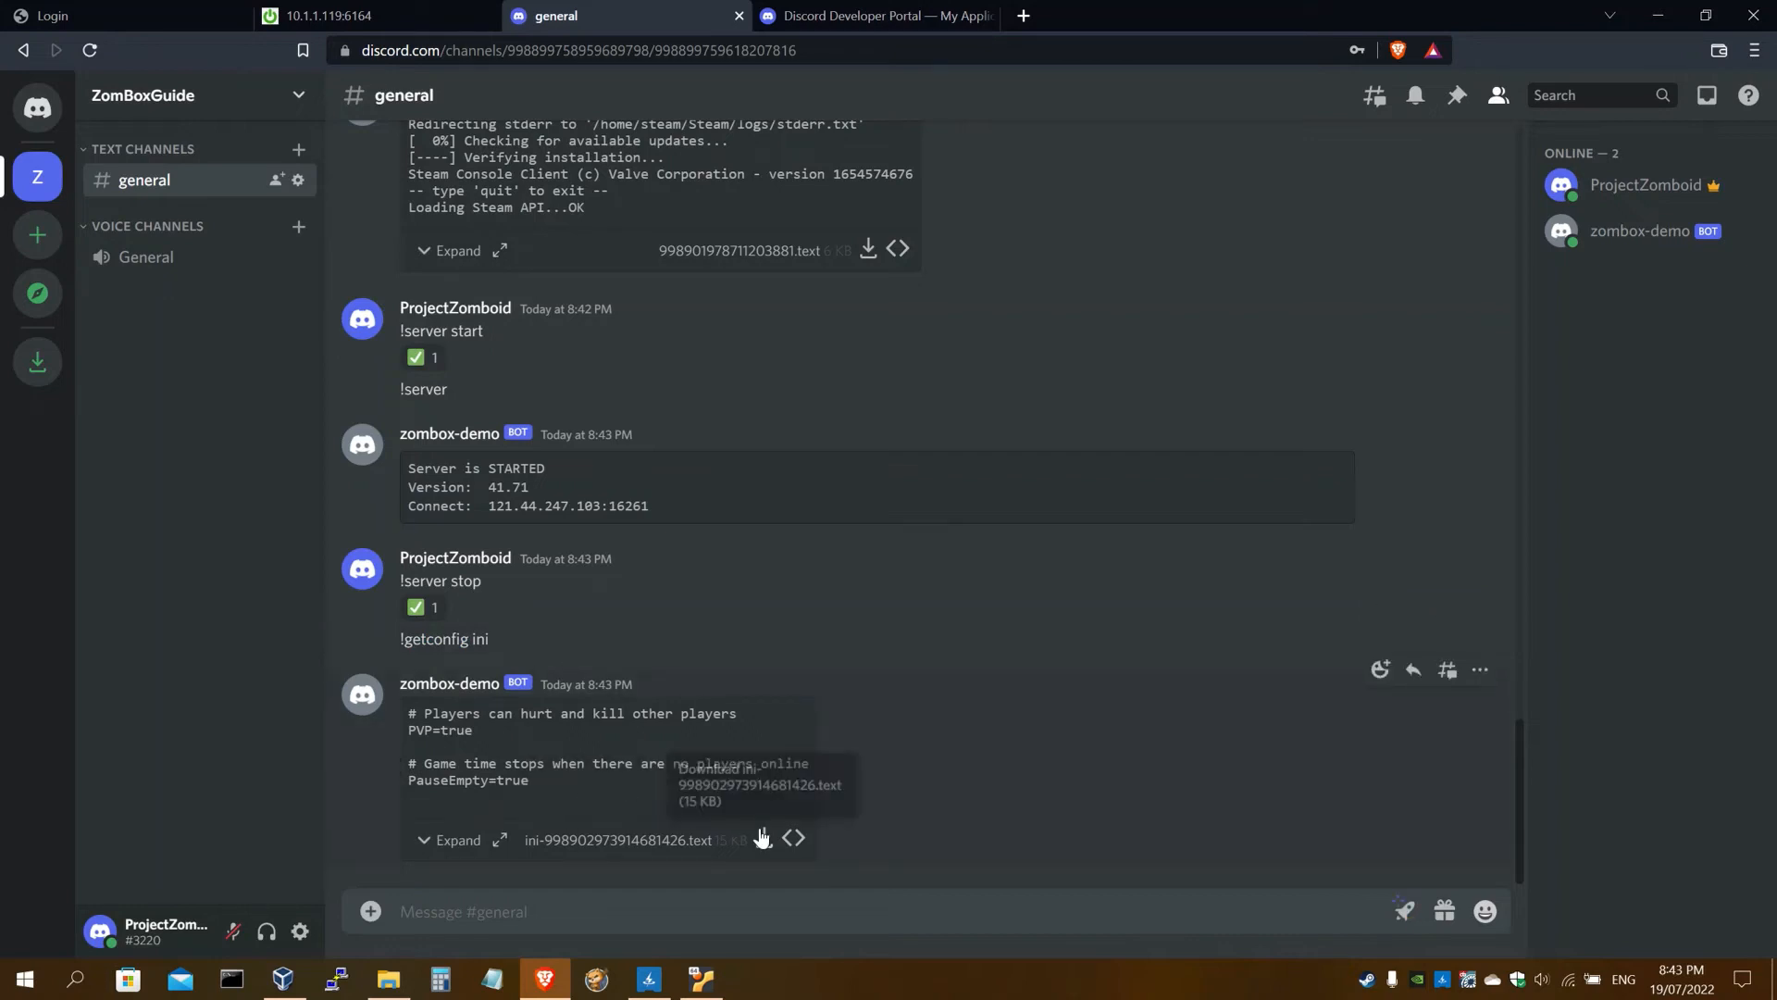
pyautogui.click(762, 837)
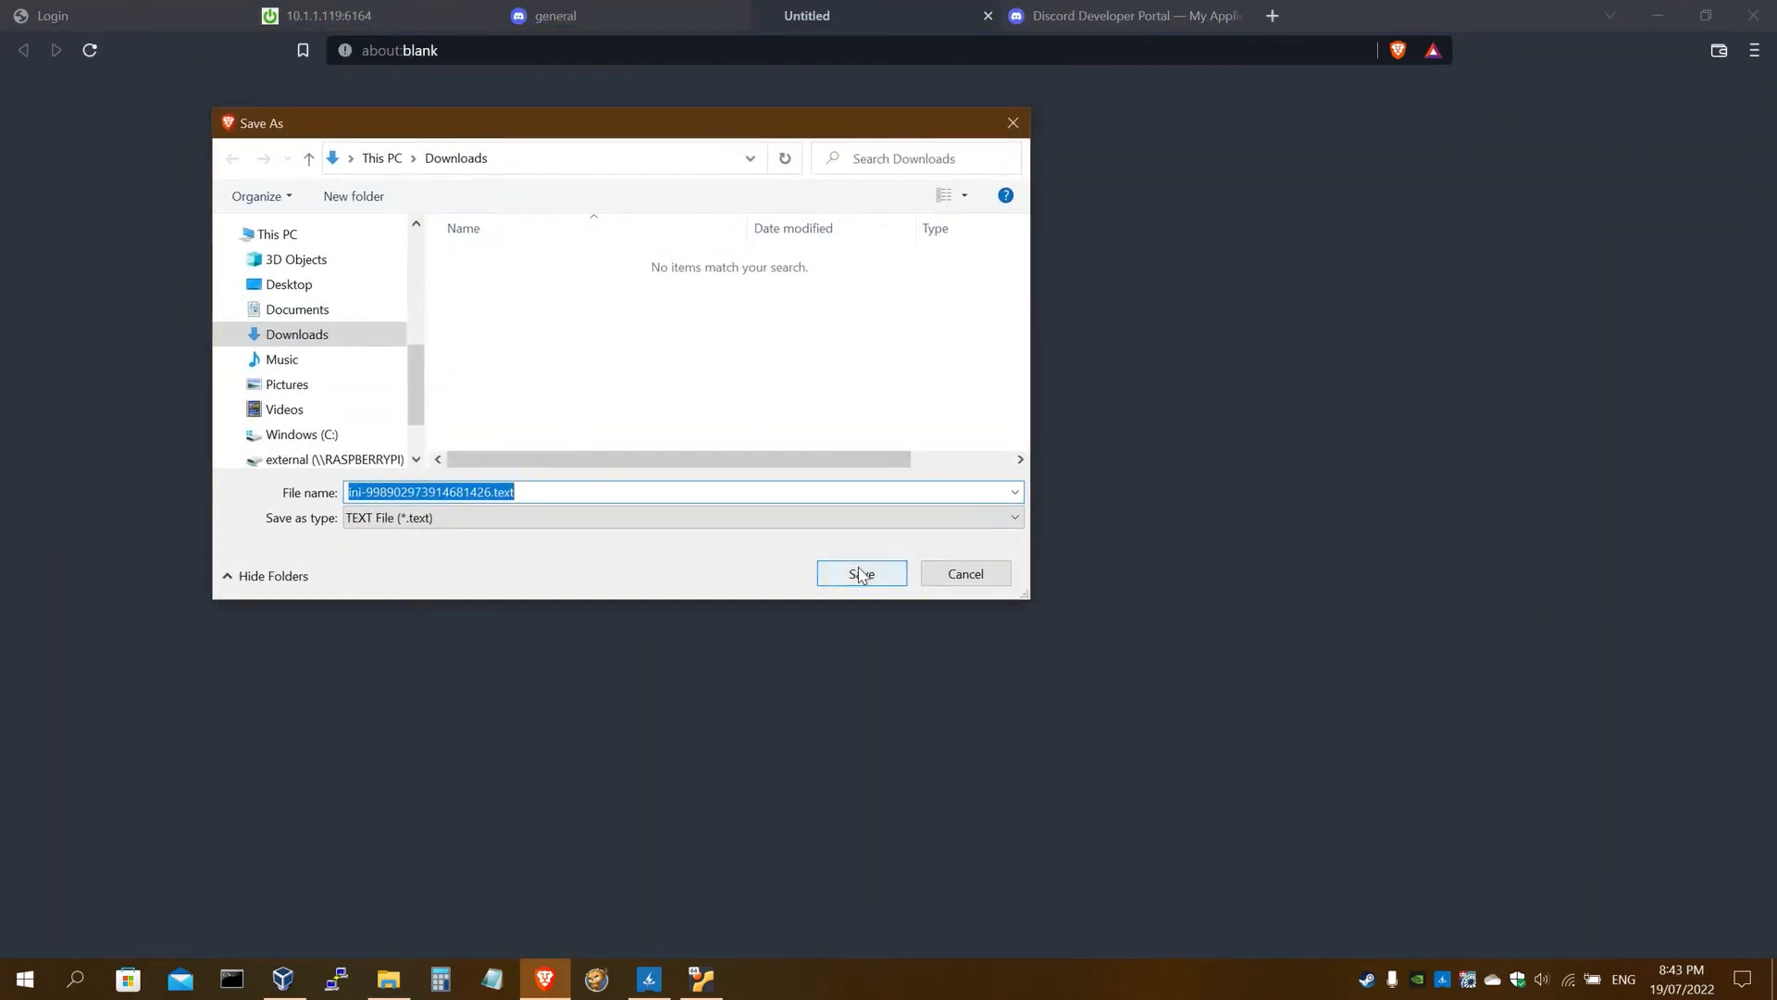
# Save the ini file to Downloads and open it in Notepad beside the browser
pyautogui.click(858, 569)
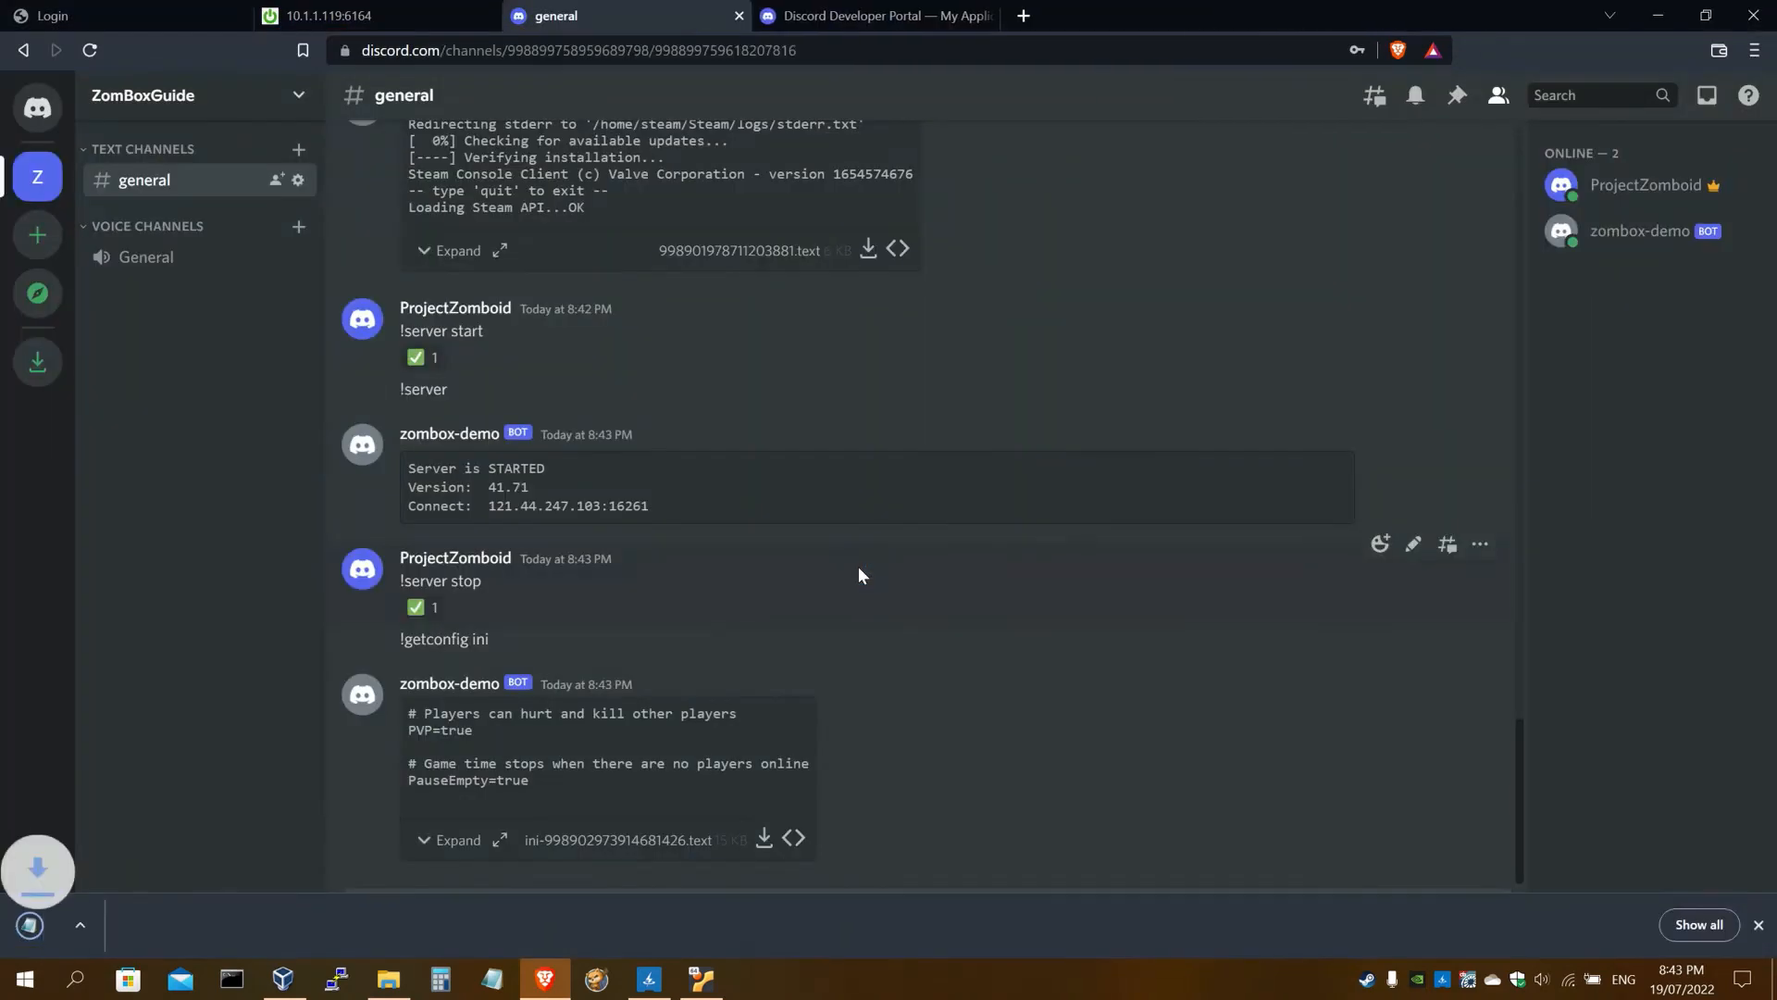
pyautogui.click(1758, 925)
pyautogui.click(390, 978)
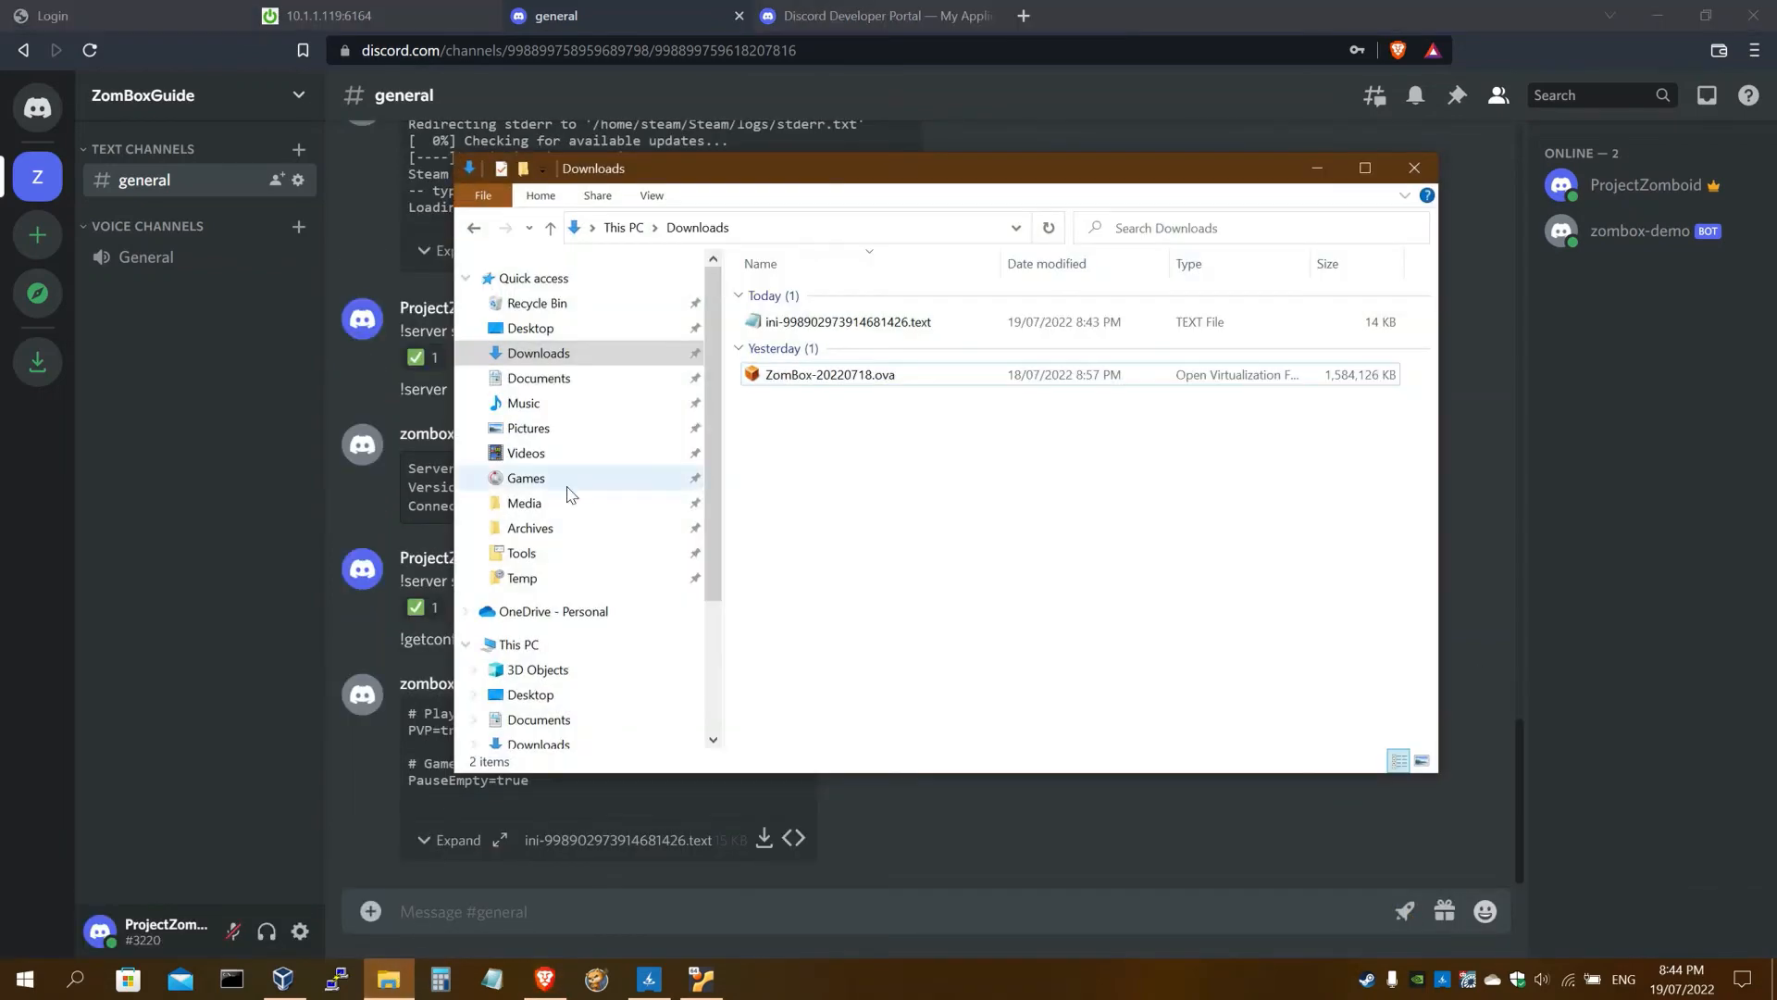
pyautogui.doubleClick(834, 322)
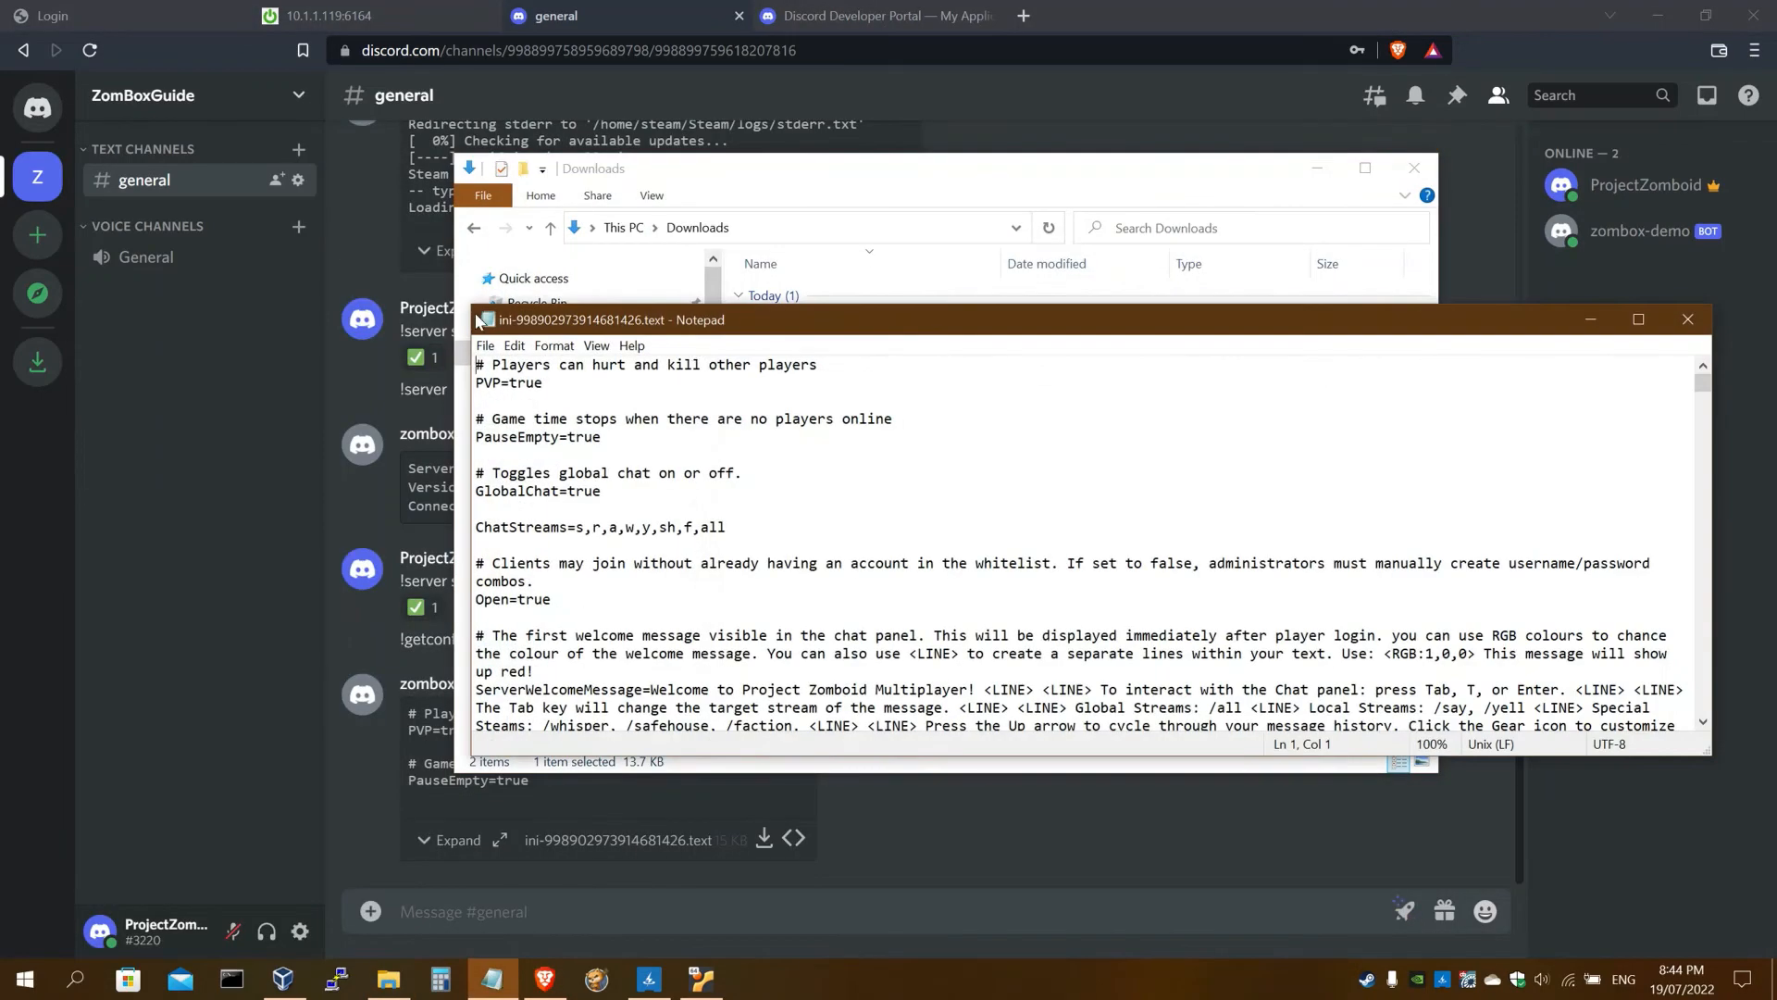
pyautogui.moveTo(463, 180); pyautogui.dragTo(659, 99)
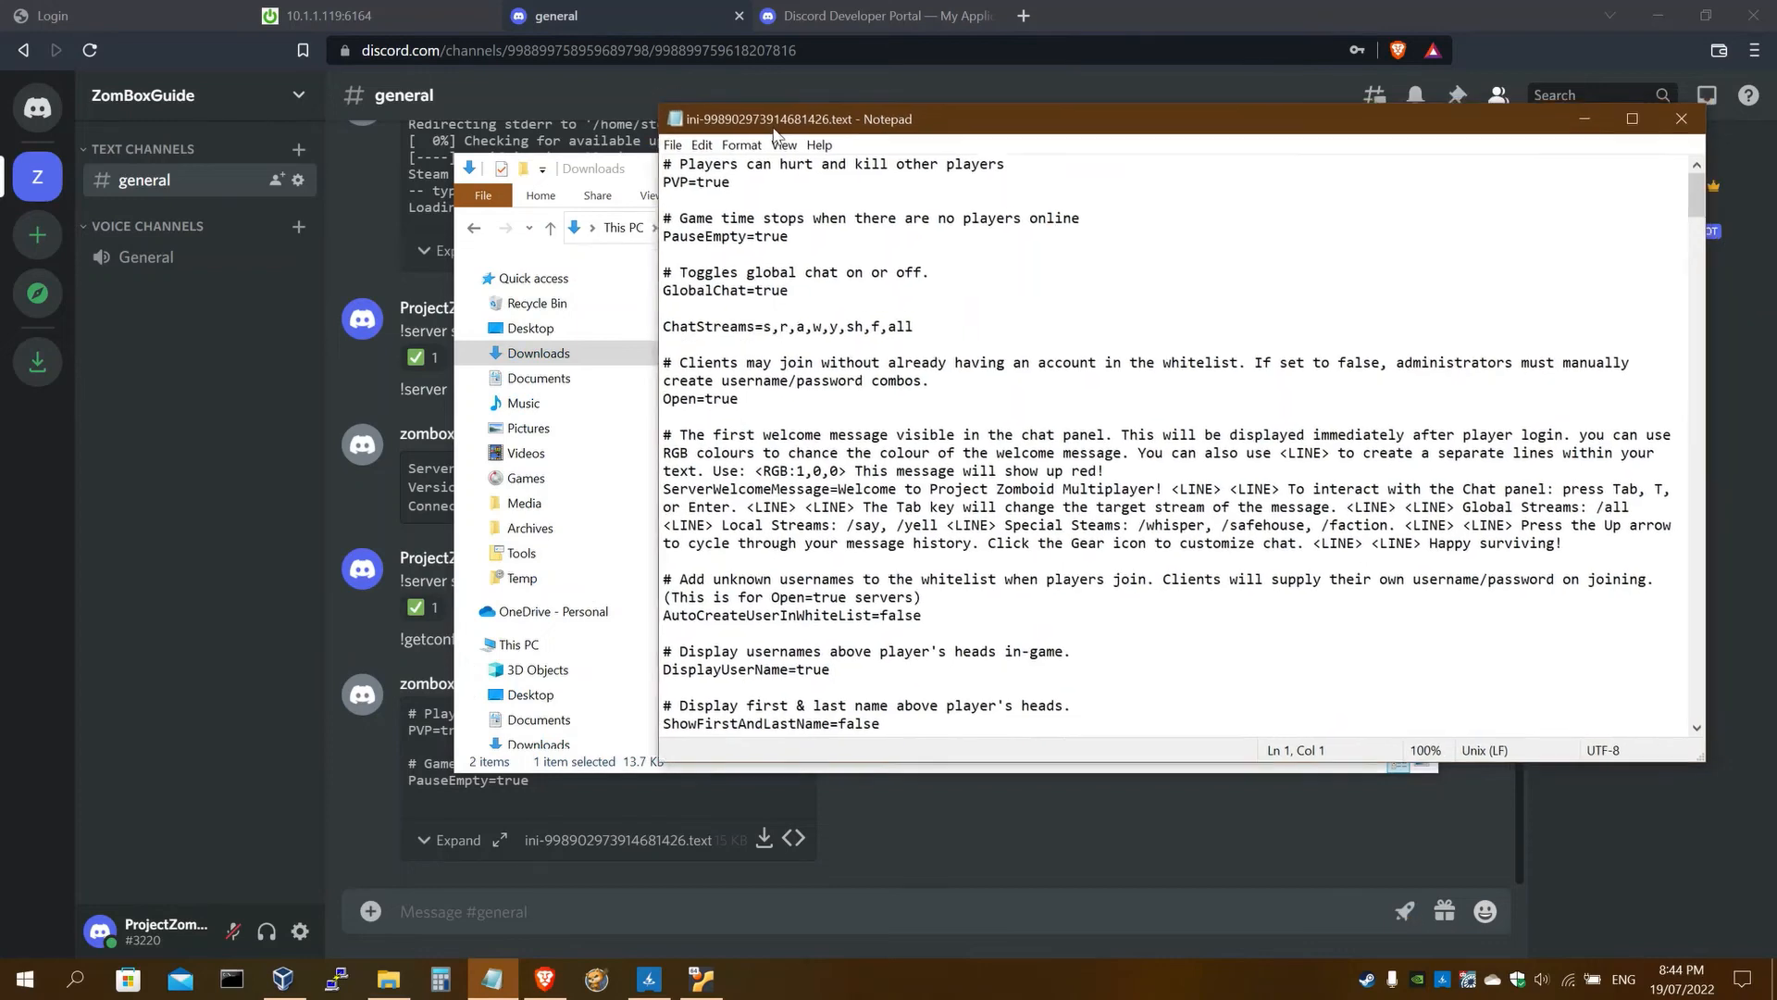
pyautogui.moveTo(833, 116); pyautogui.dragTo(438, 167)
pyautogui.click(1393, 324)
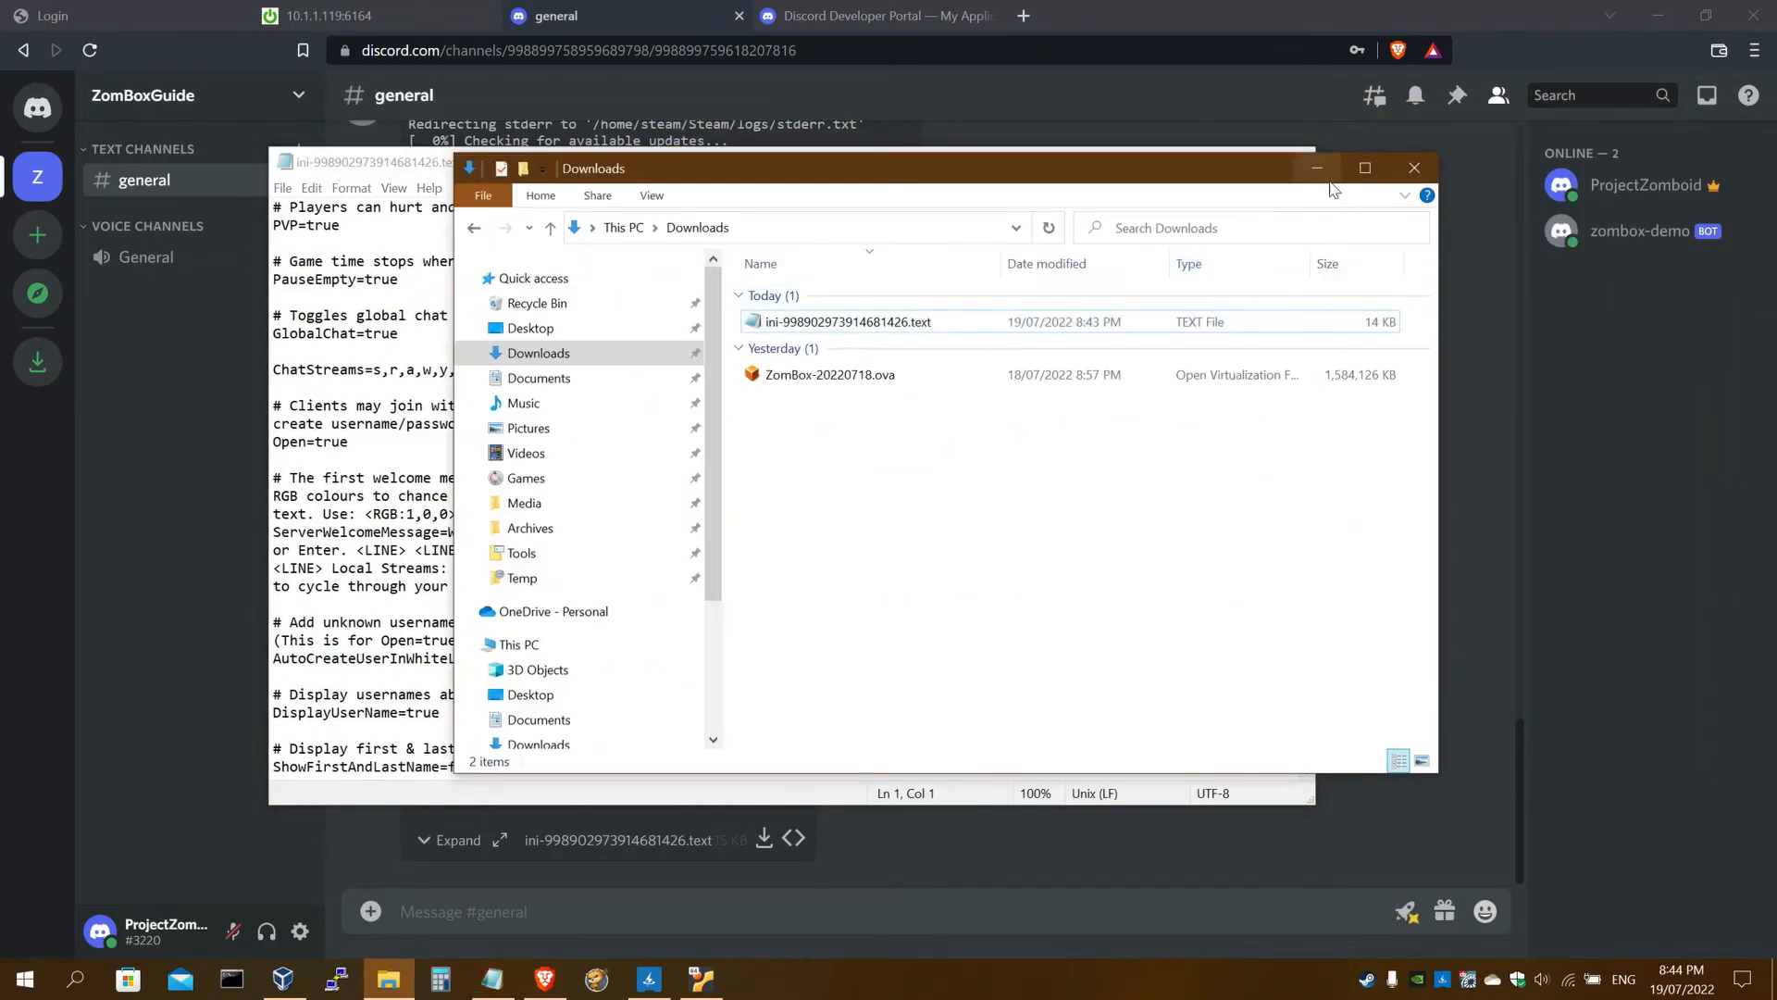
pyautogui.click(1317, 169)
pyautogui.moveTo(796, 156); pyautogui.dragTo(949, 151)
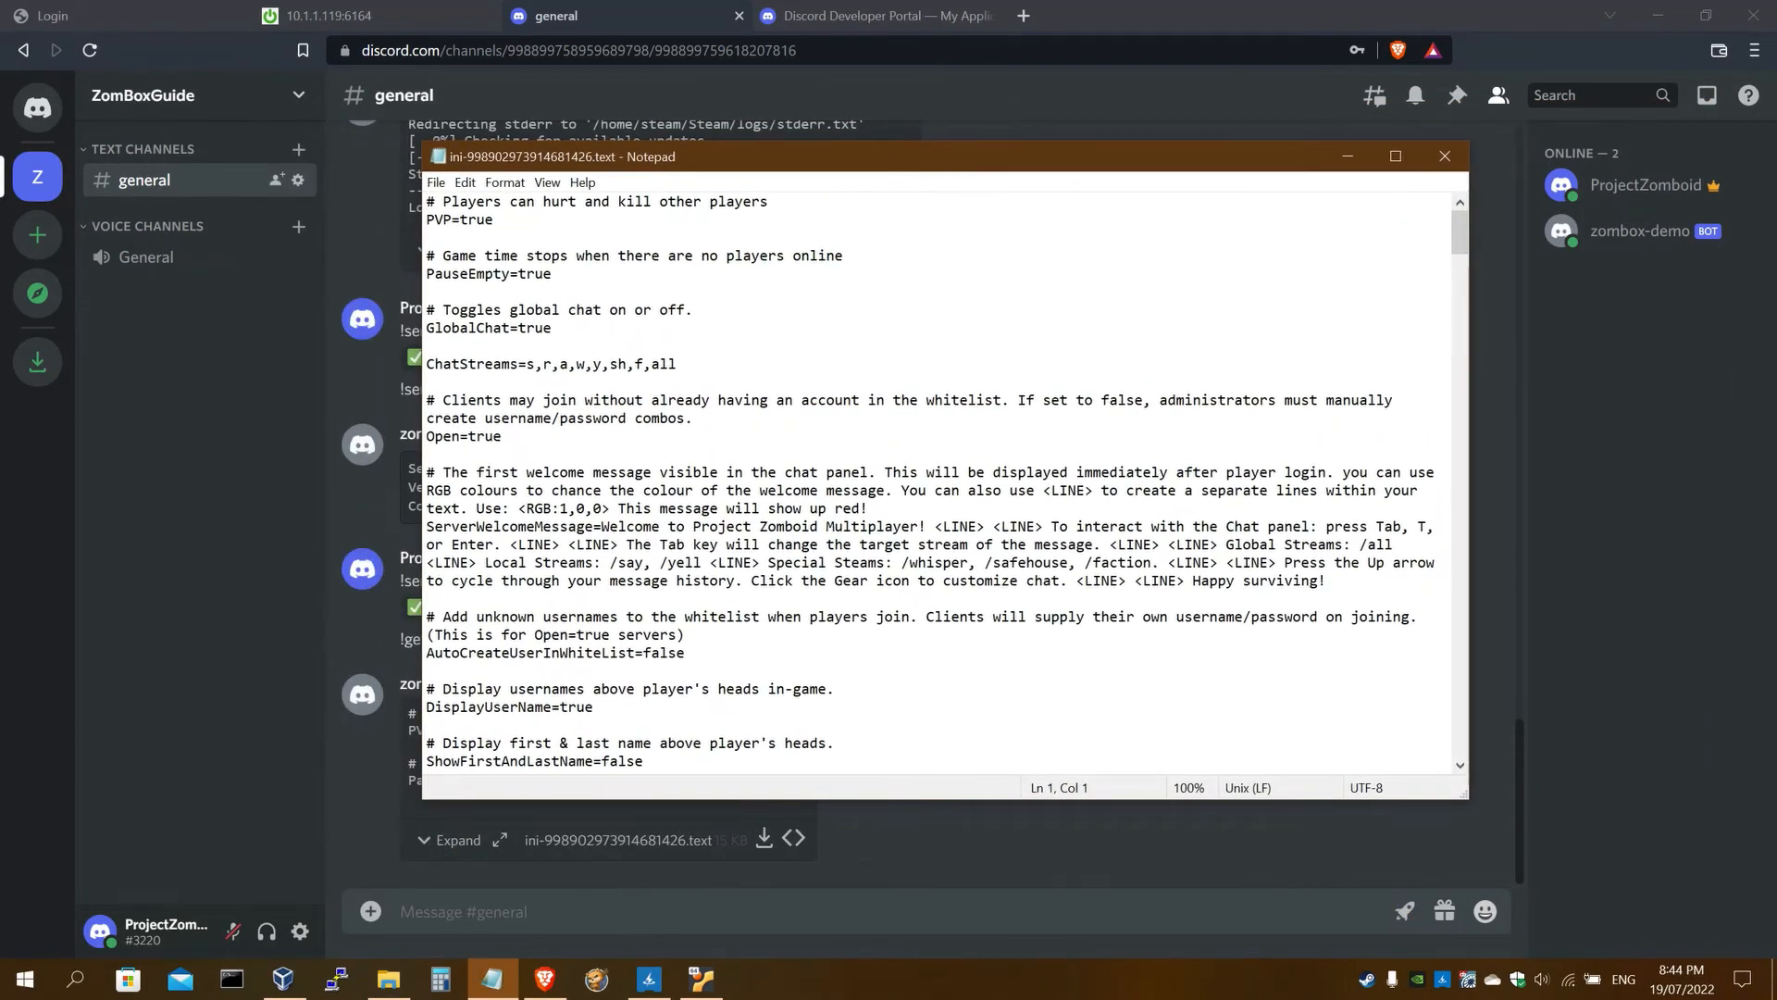
# Scroll the setup guide to step 45's PublicName and ServerWelcomeMessage edits
pyautogui.scroll(-4, 935, 481)
pyautogui.scroll(2, 935, 481)
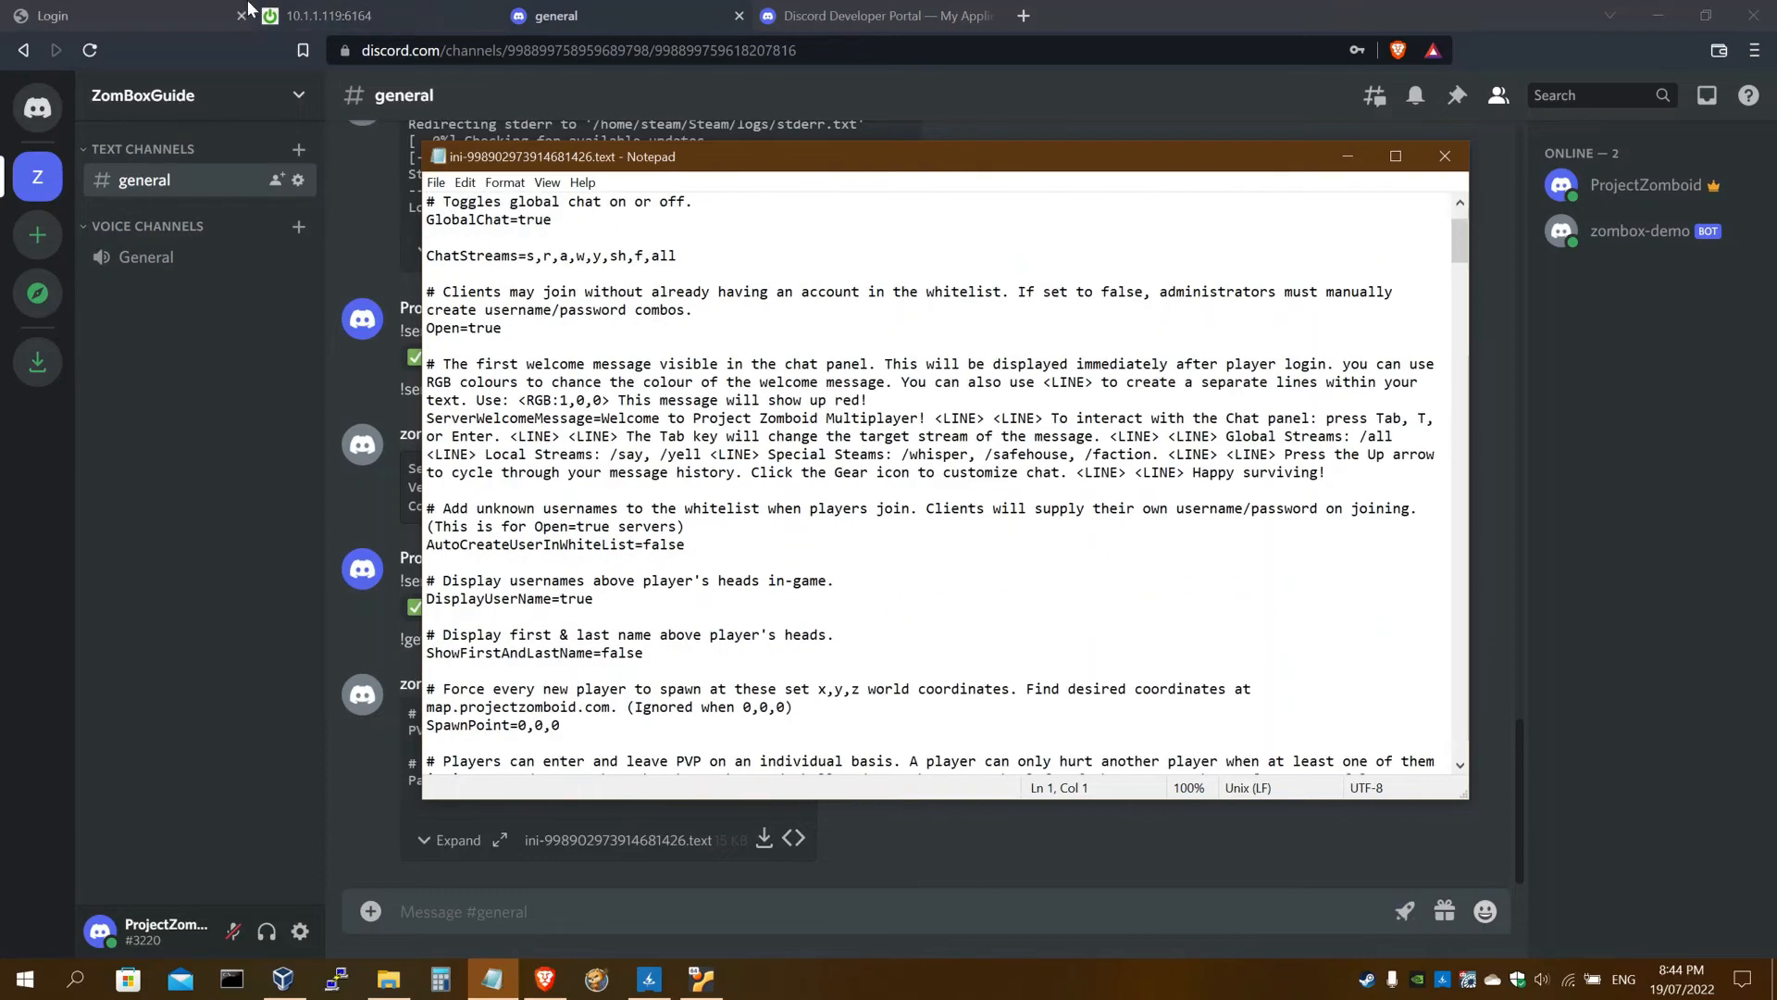
pyautogui.click(391, 4)
pyautogui.scroll(-6, 170, 371)
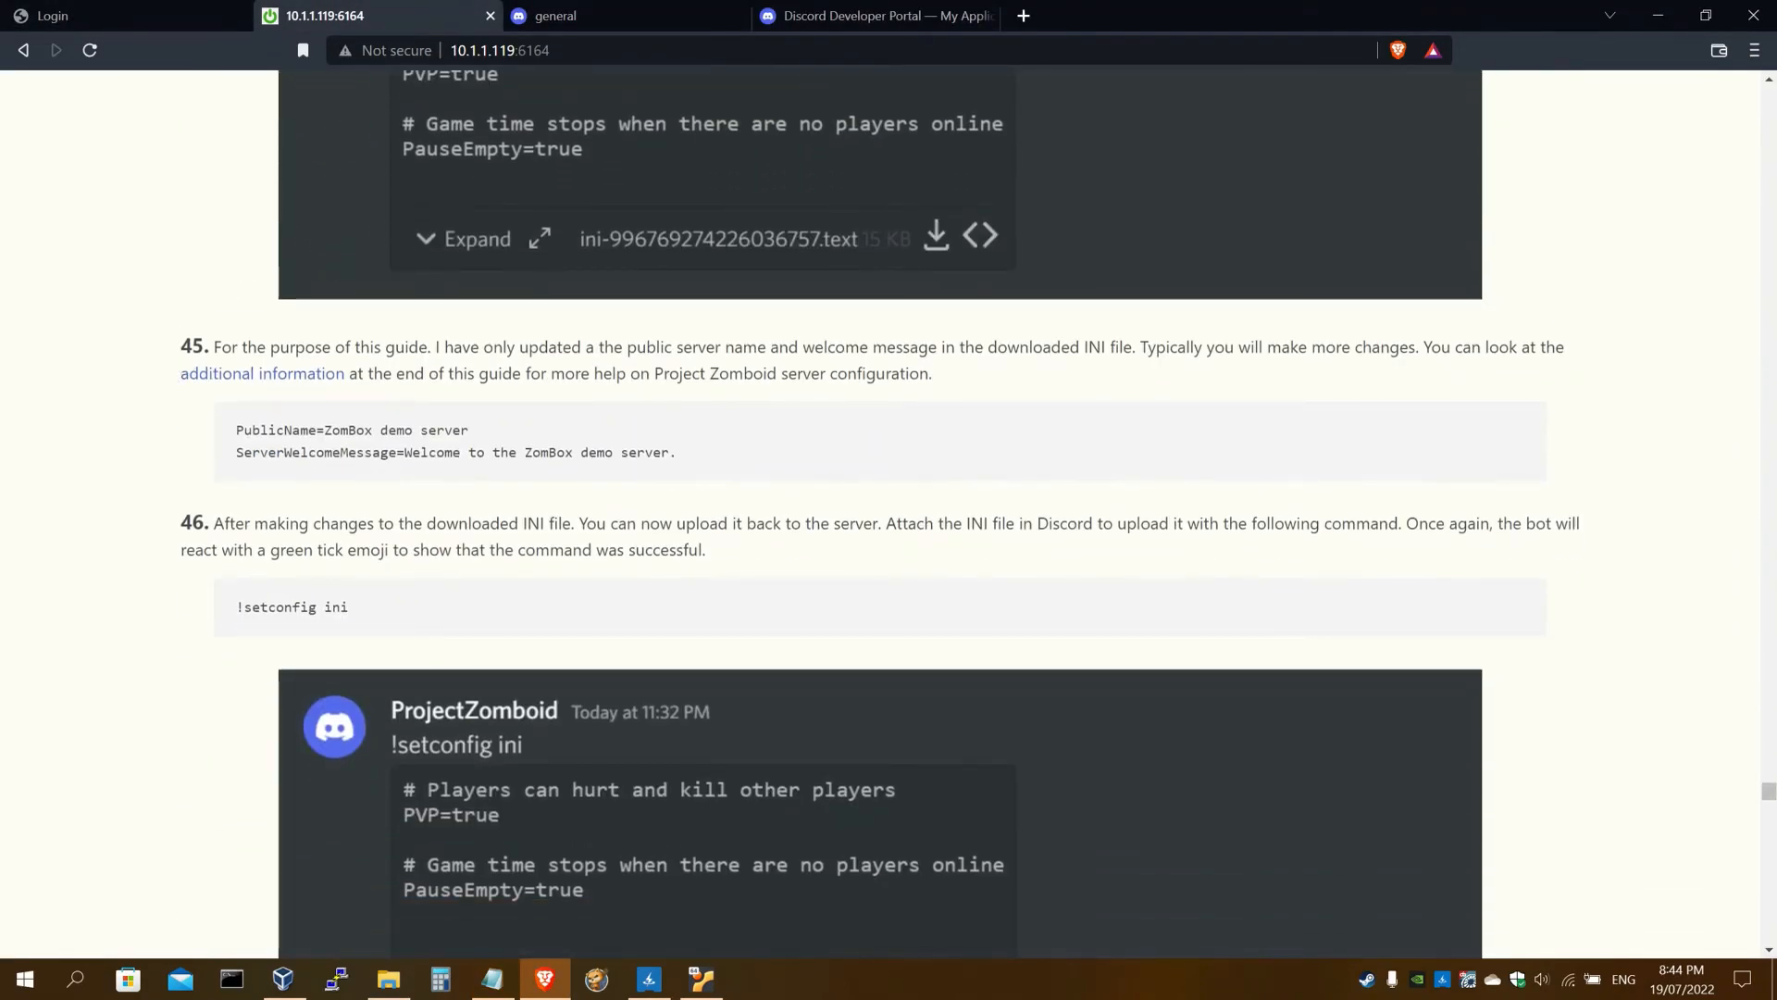
# Look up the example server name 'ZomBox demo server' in the guide's step 45
pyautogui.moveTo(324, 431); pyautogui.dragTo(496, 433)
pyautogui.click(495, 433)
pyautogui.moveTo(237, 431); pyautogui.dragTo(481, 429)
pyautogui.doubleClick(323, 446)
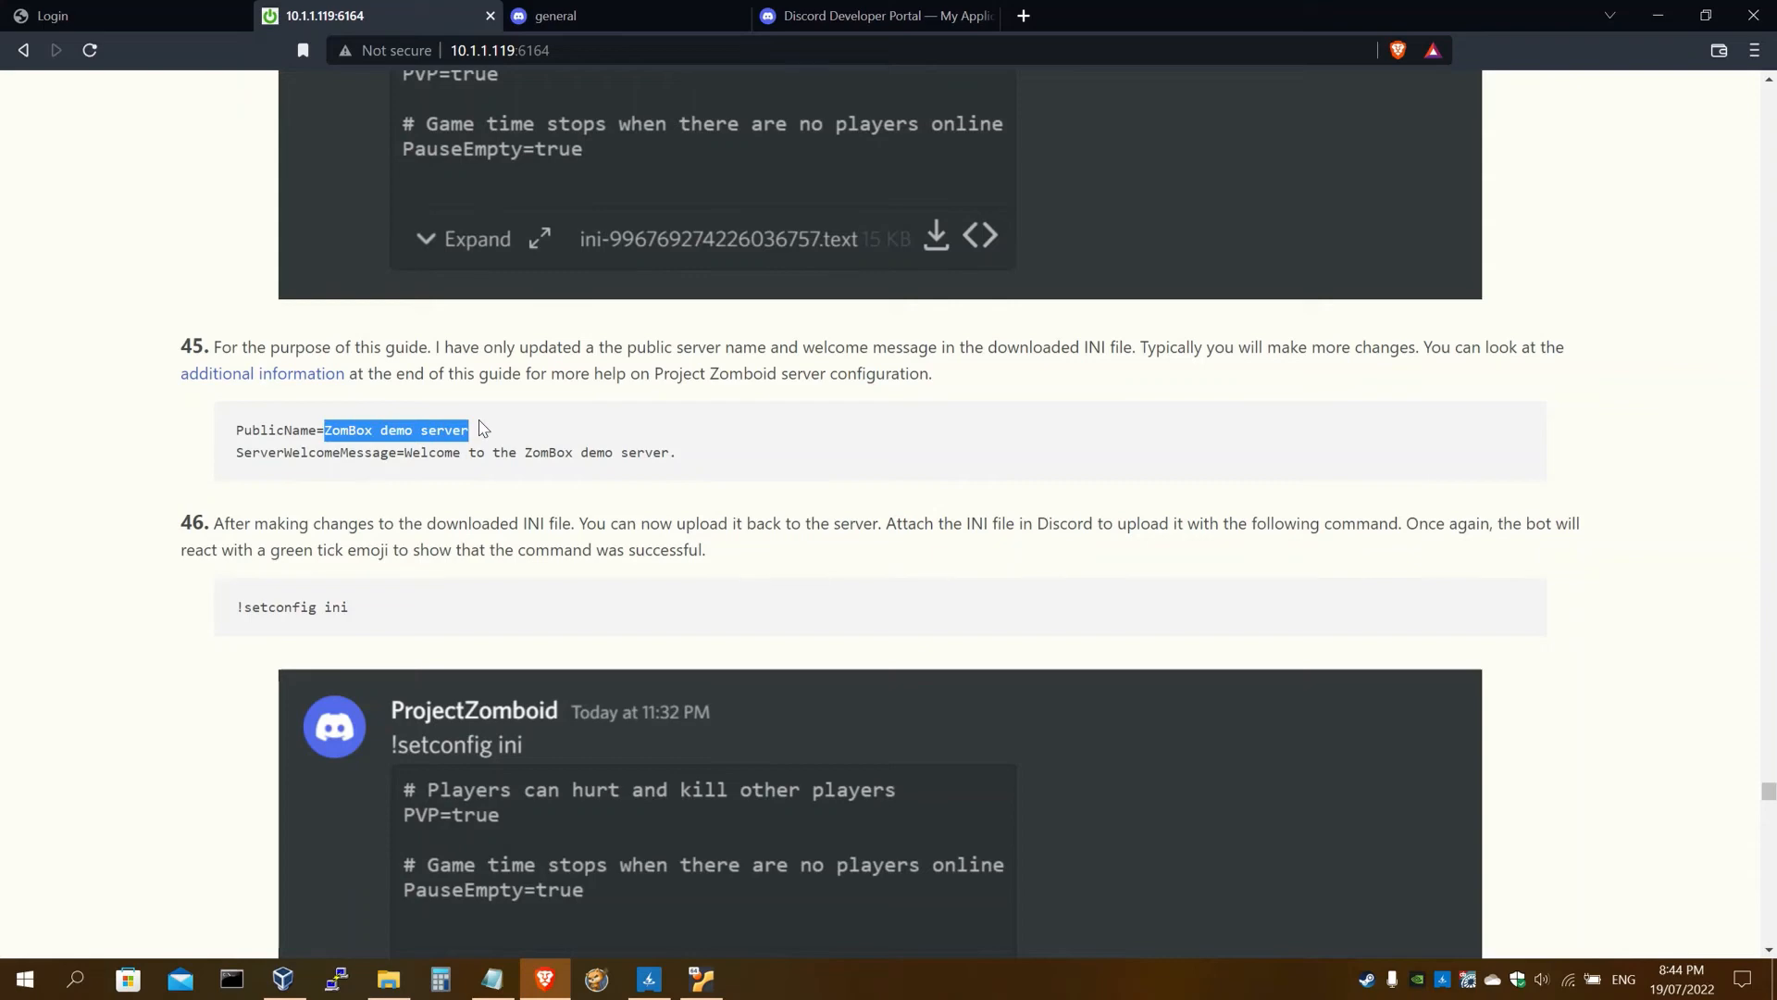
pyautogui.click(574, 15)
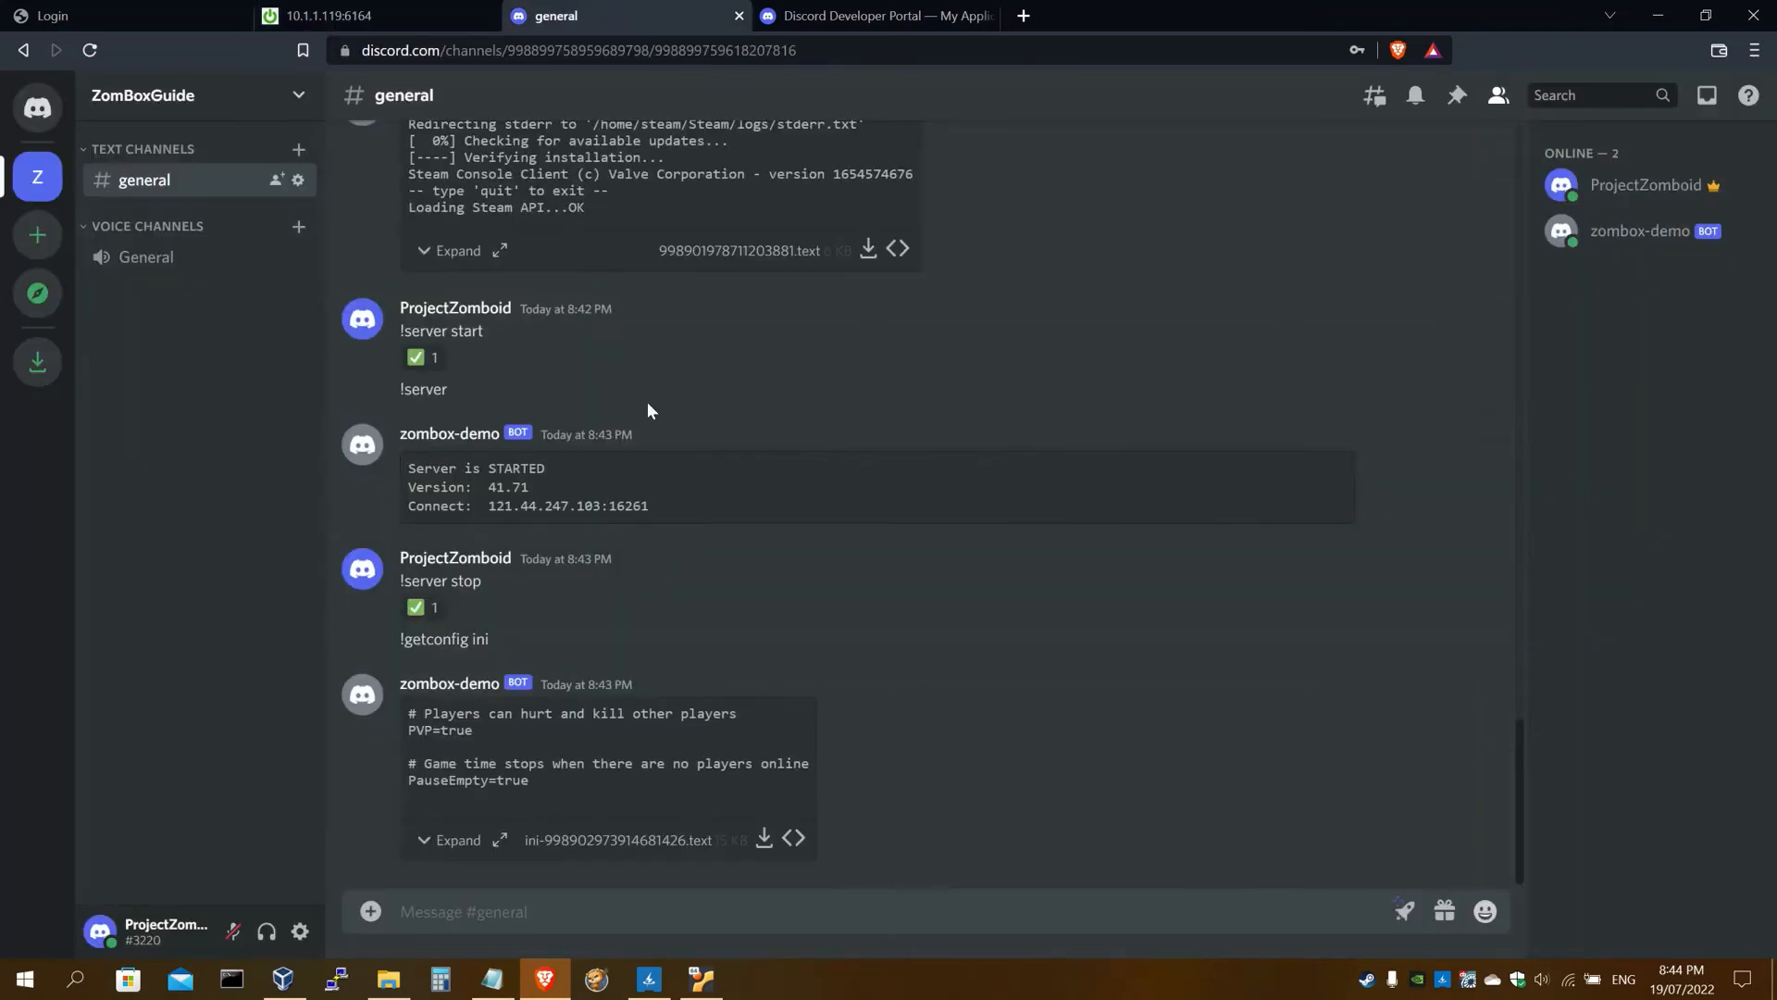
# Change PublicName in the ini from 'My PZ Server' to 'ZomBox demo server'
pyautogui.click(493, 979)
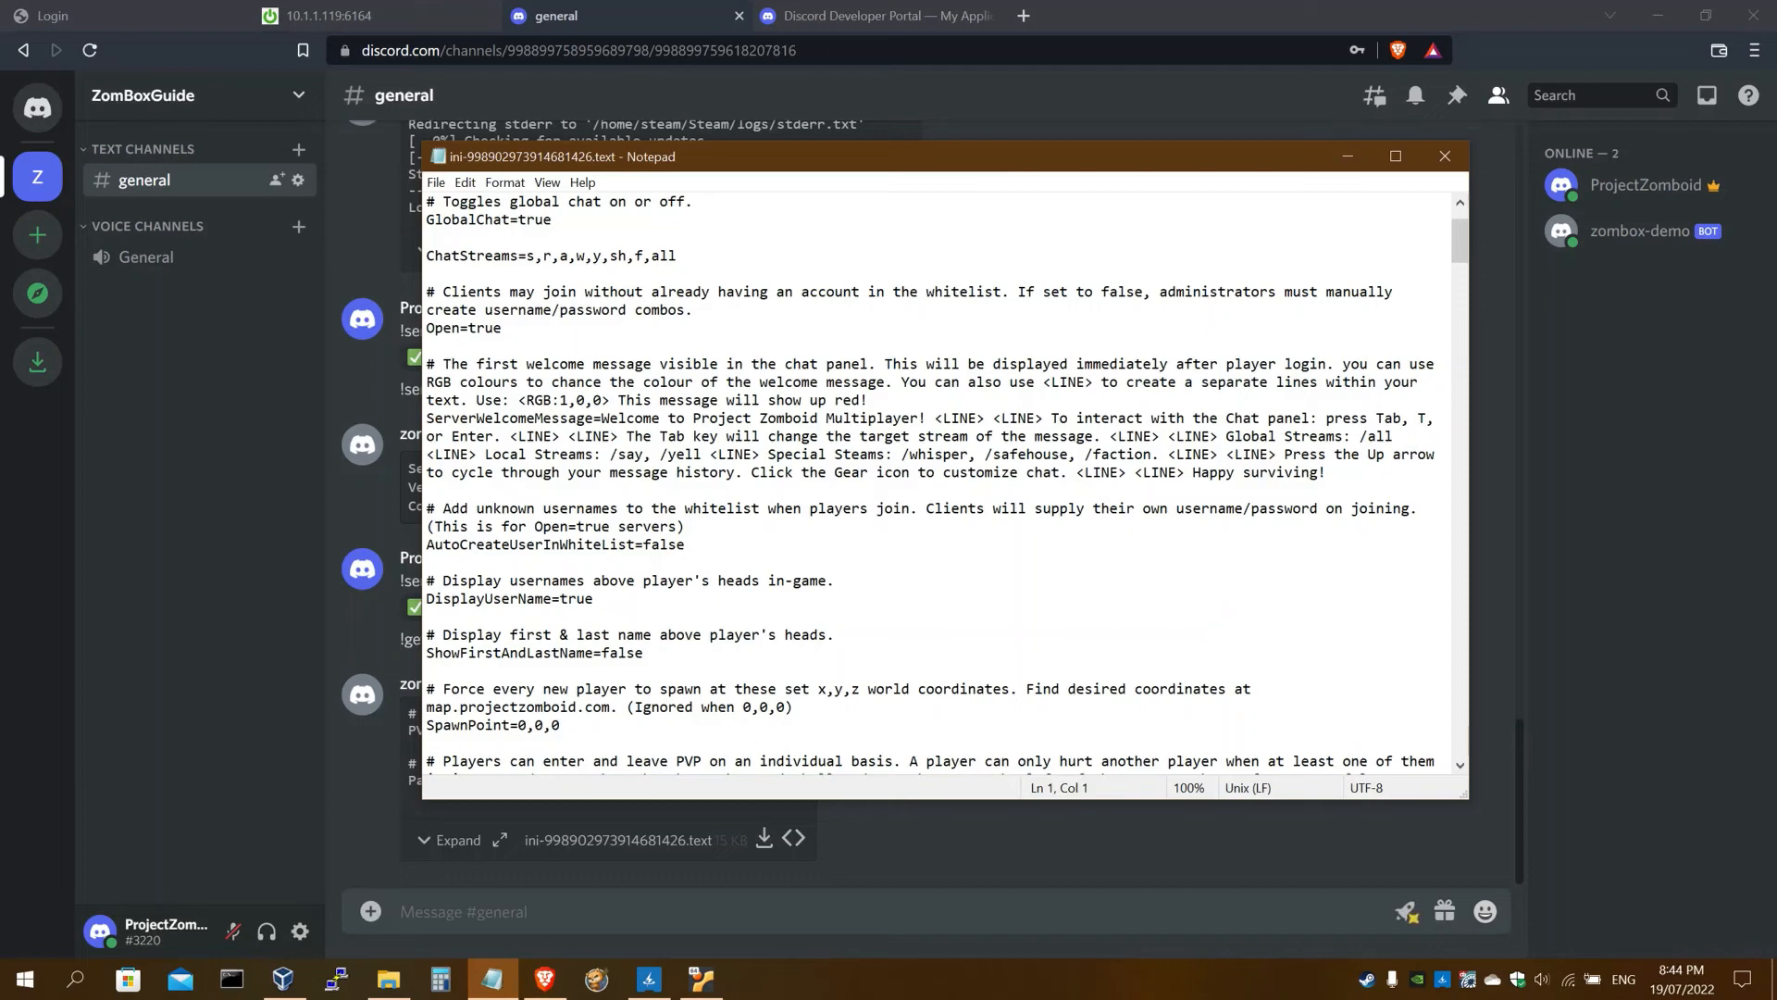
pyautogui.scroll(-1, 935, 481)
pyautogui.scroll(-2, 934, 481)
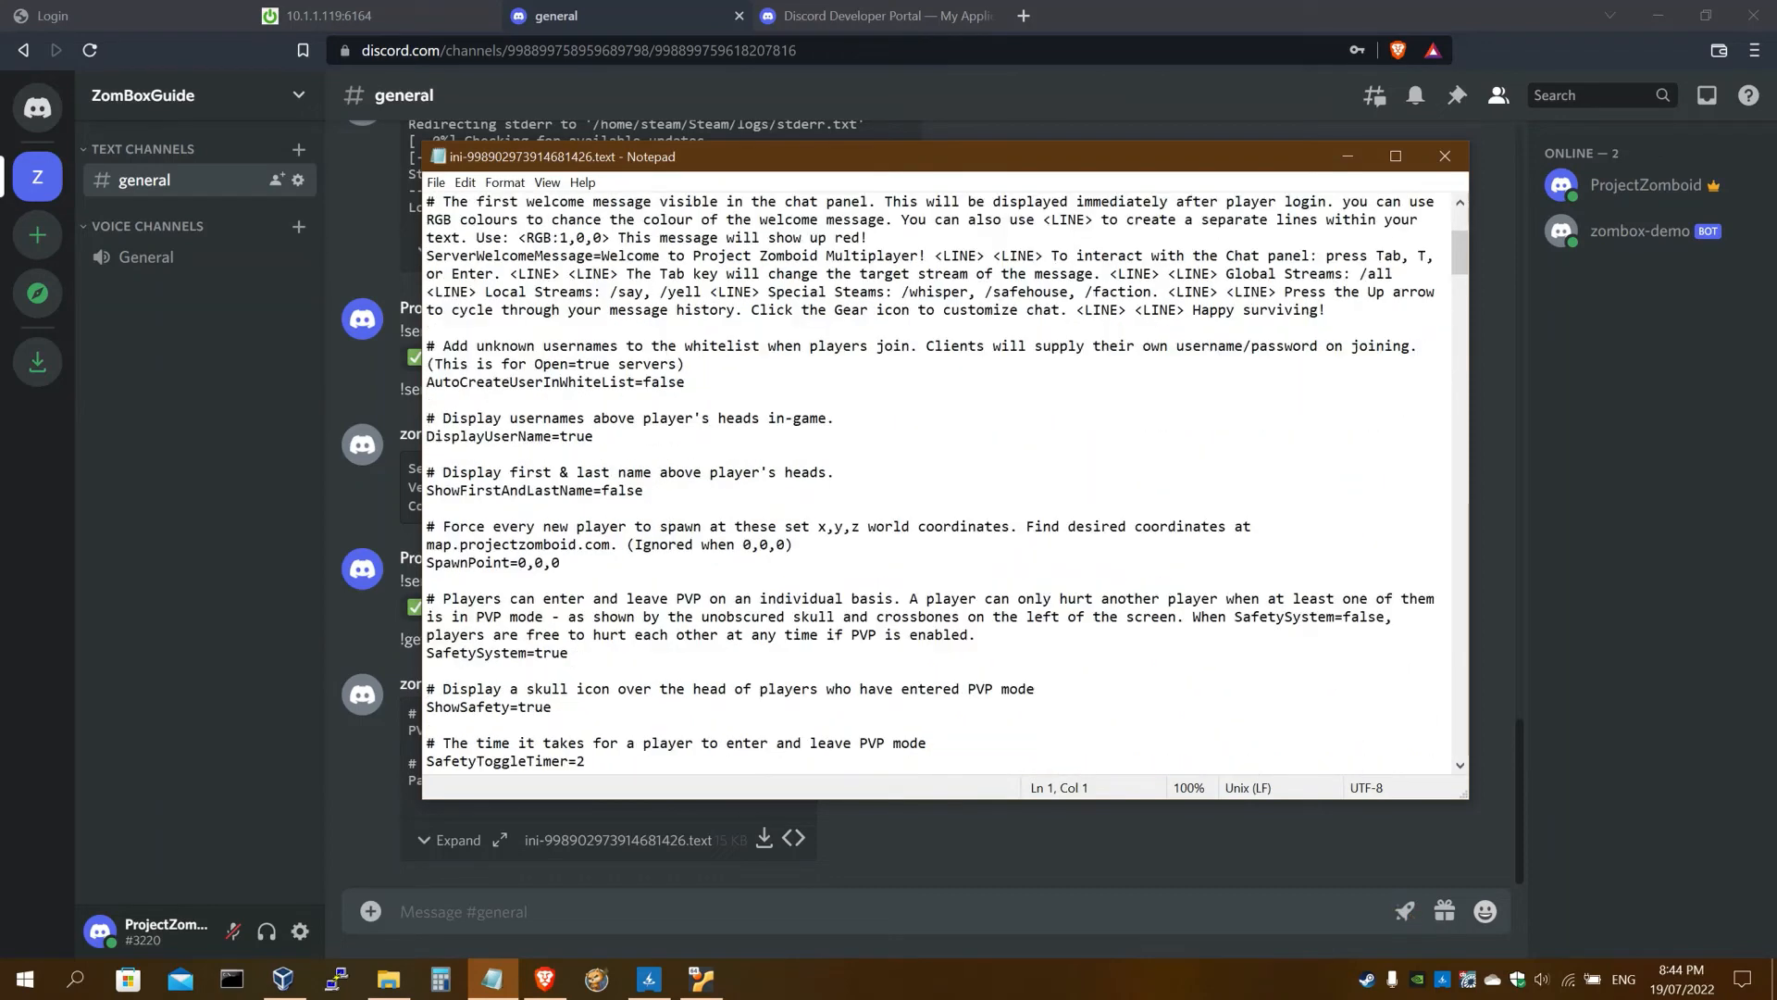
pyautogui.hotkey('ctrl', 'f')
pyautogui.write('Public')
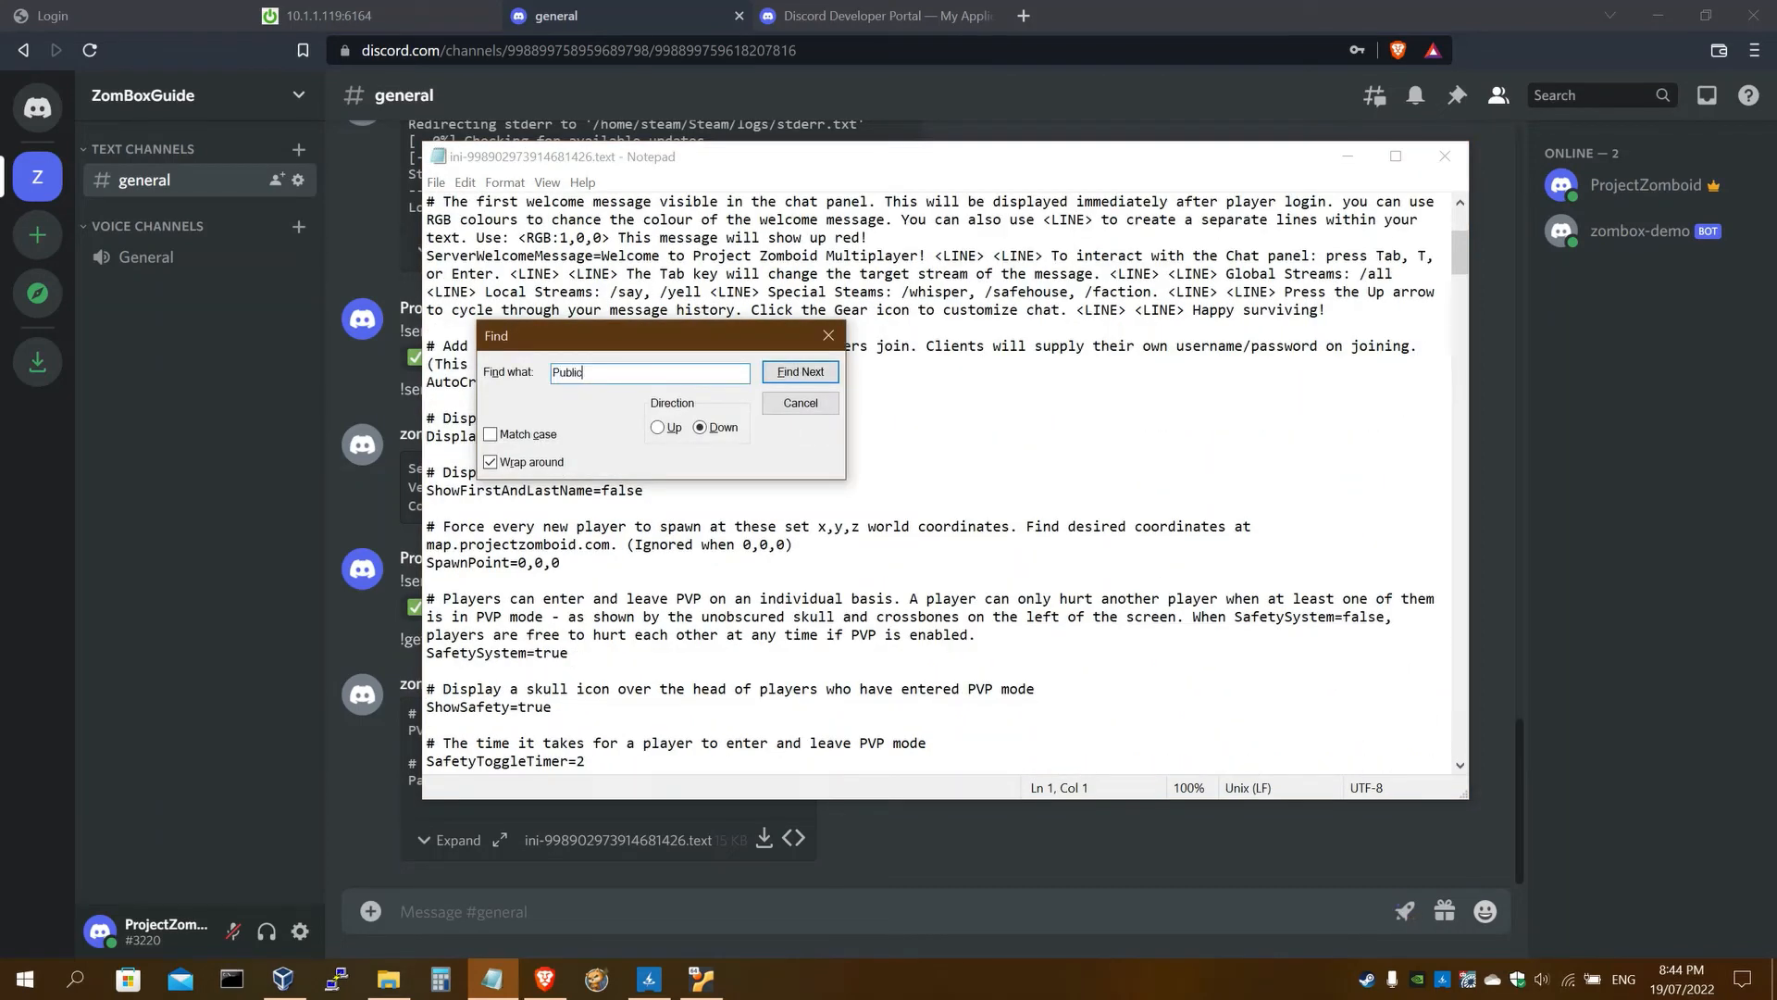
pyautogui.write('Name')
pyautogui.press('Return')
pyautogui.click(660, 580)
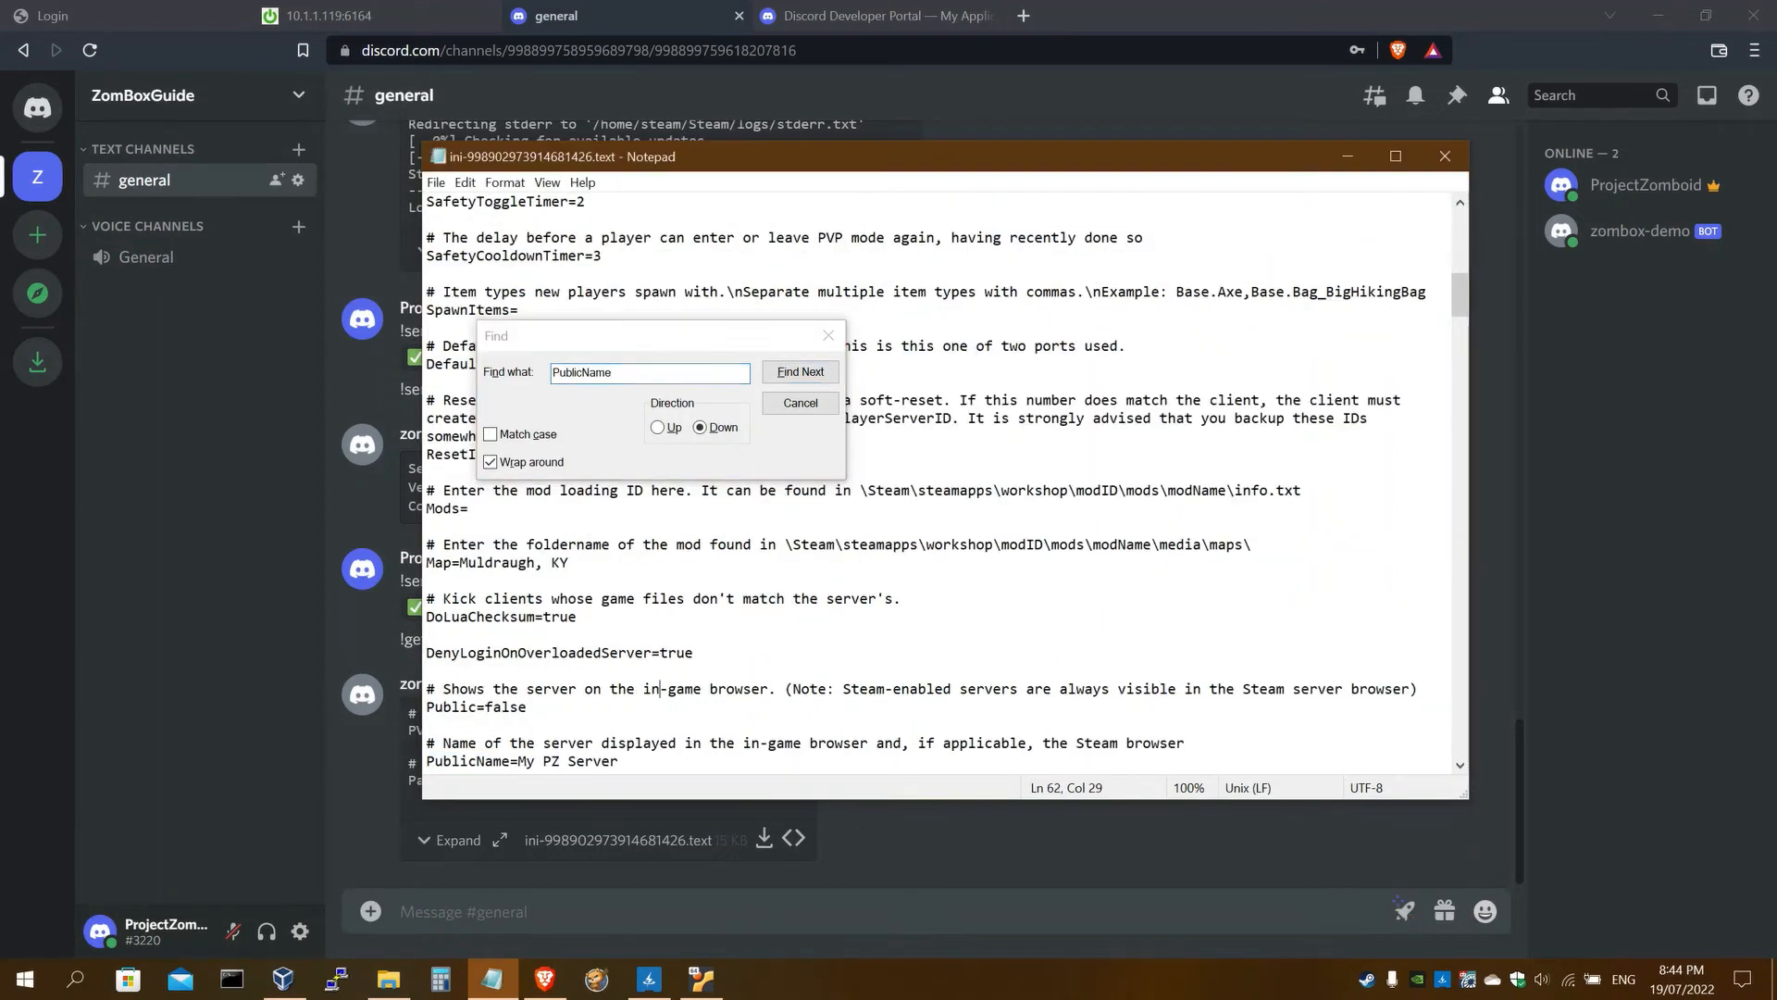
pyautogui.moveTo(518, 653); pyautogui.dragTo(619, 653)
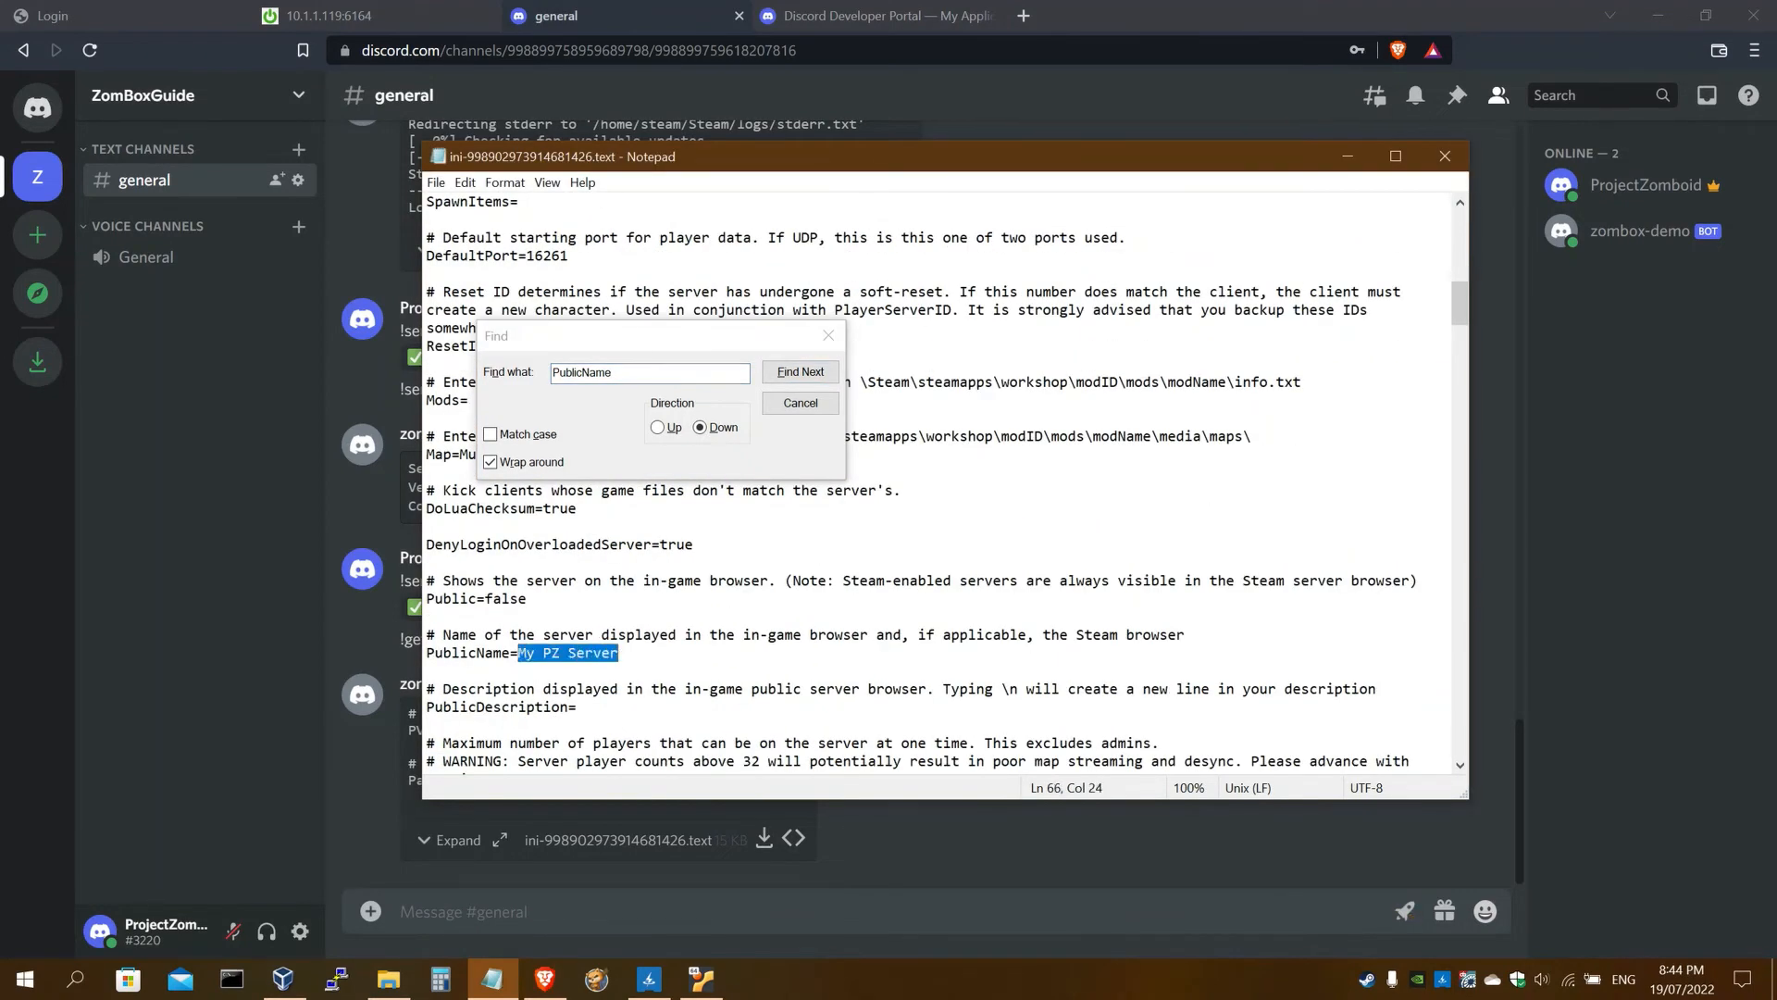
pyautogui.write('ZomBox demo server')
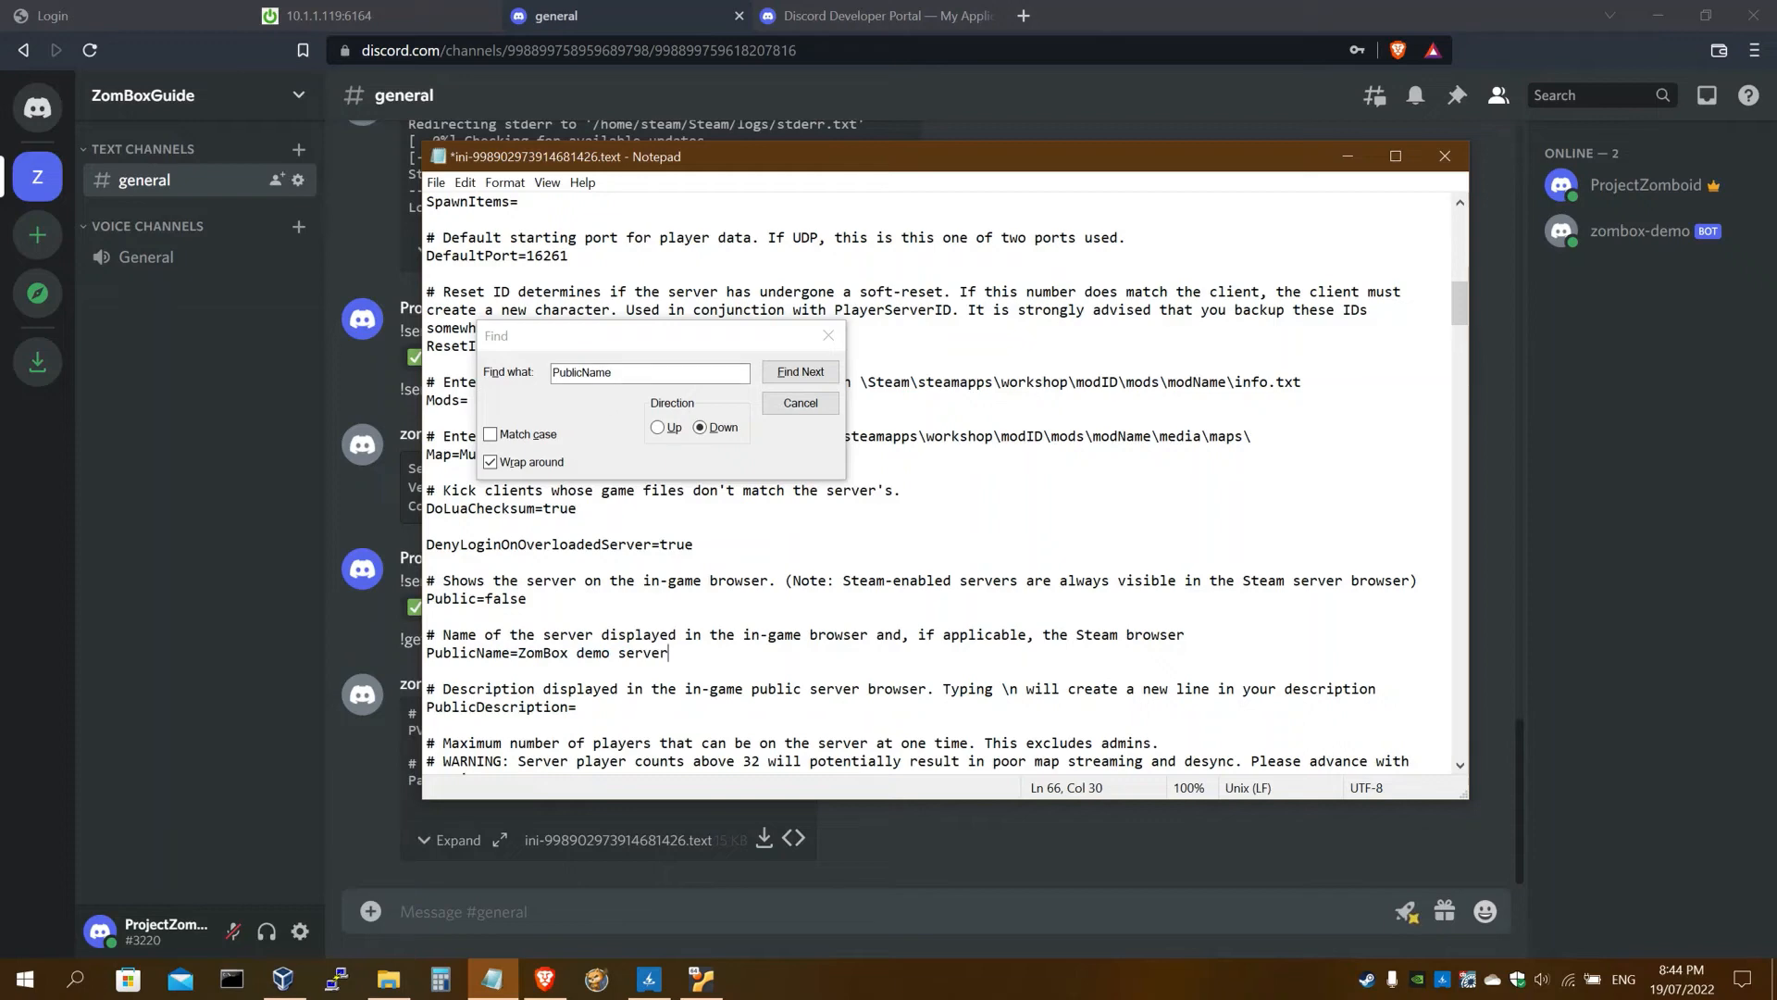
# Replace ServerWelcomeMessage with 'Welcome to the ZomBox demo server.' from the guide
pyautogui.hotkey('ctrl', 'f')
pyautogui.write('Welcome')
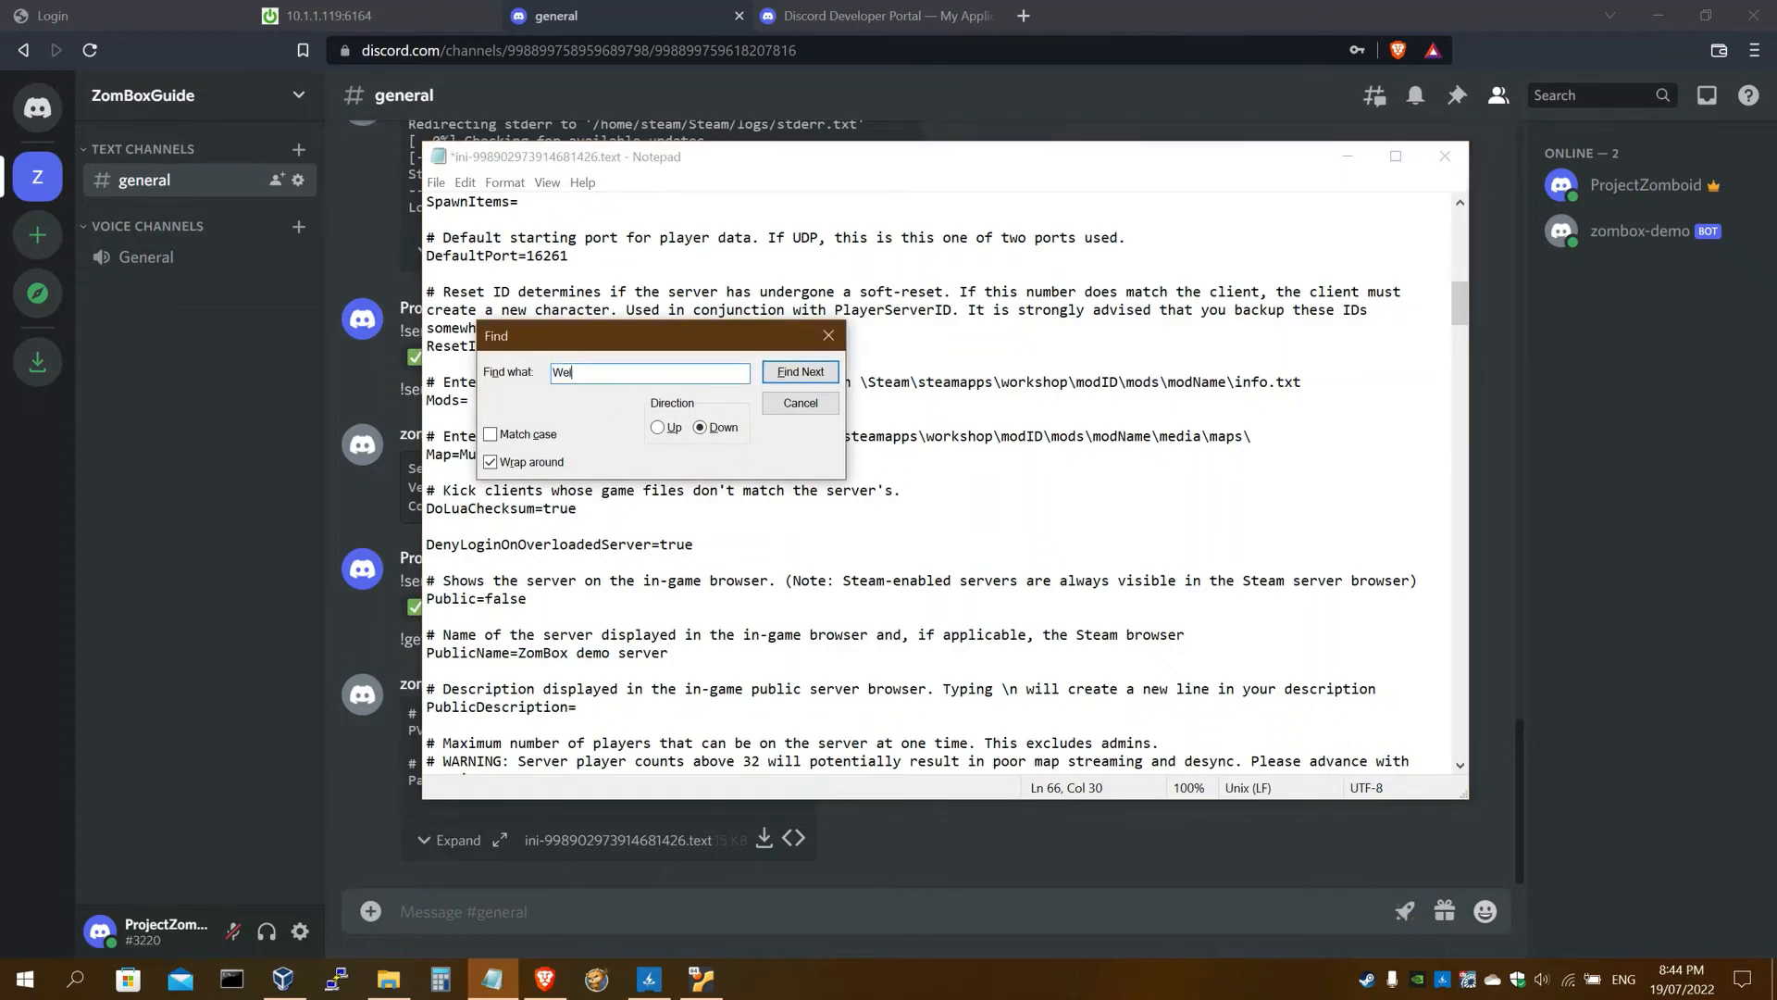
pyautogui.click(789, 373)
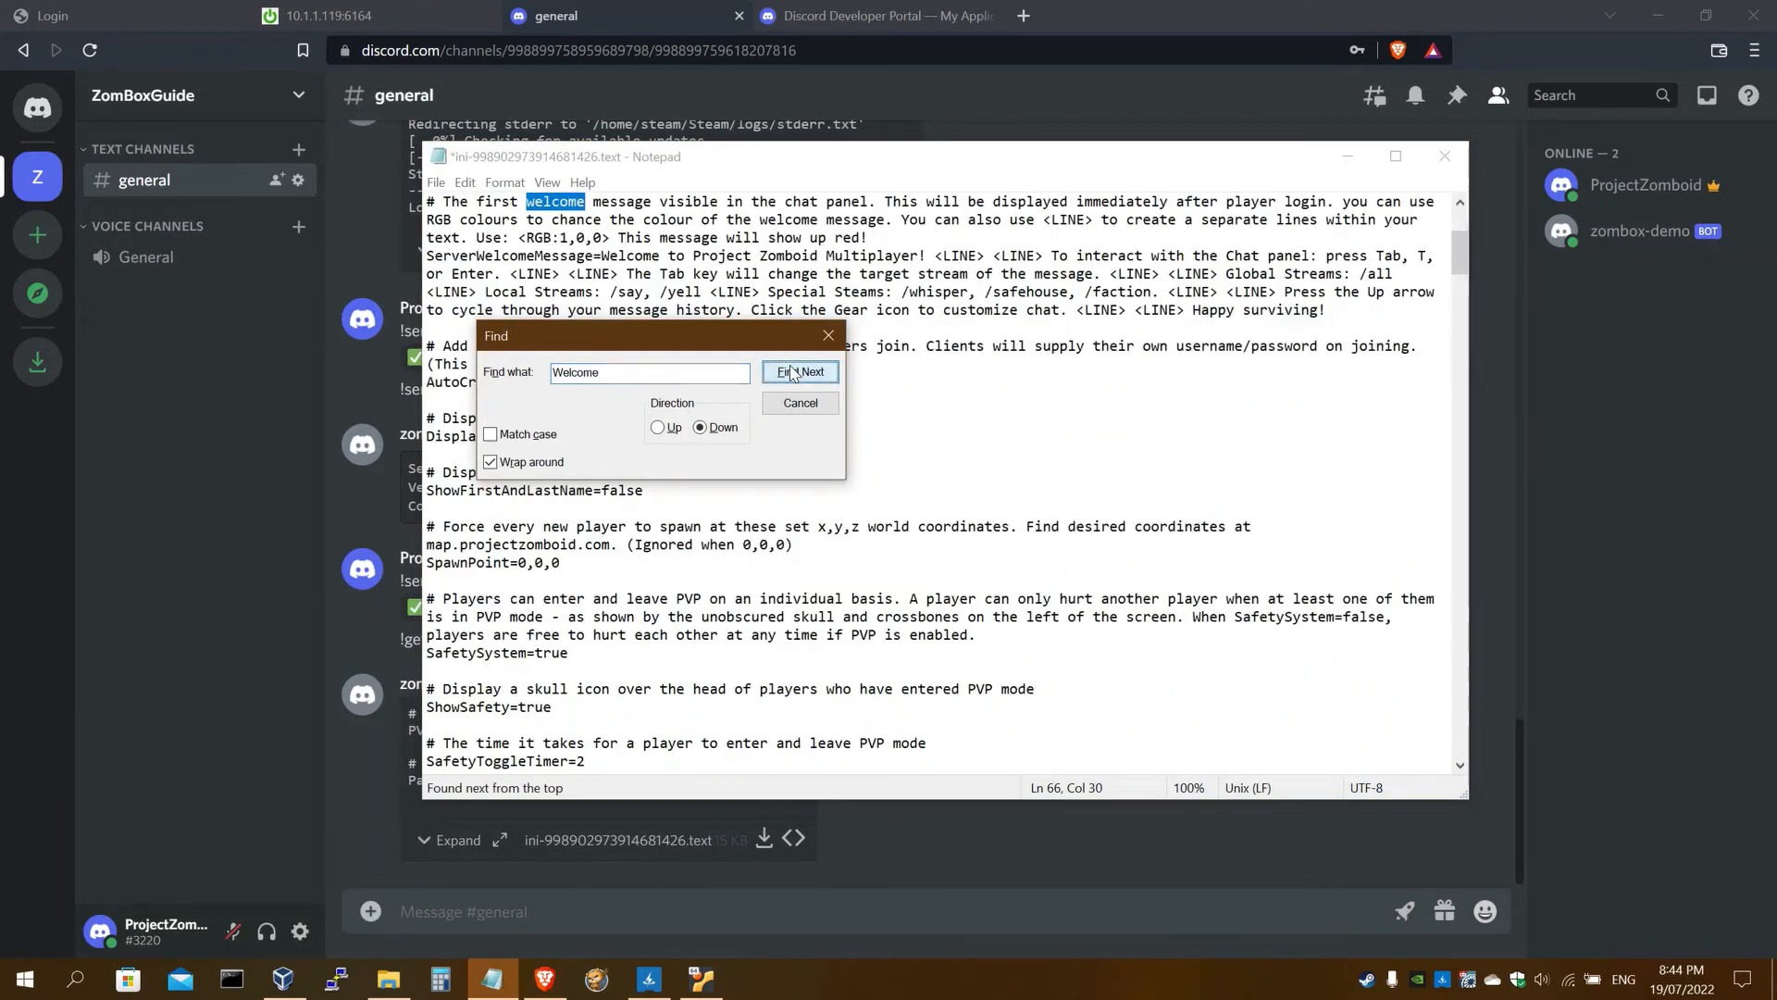
pyautogui.click(801, 403)
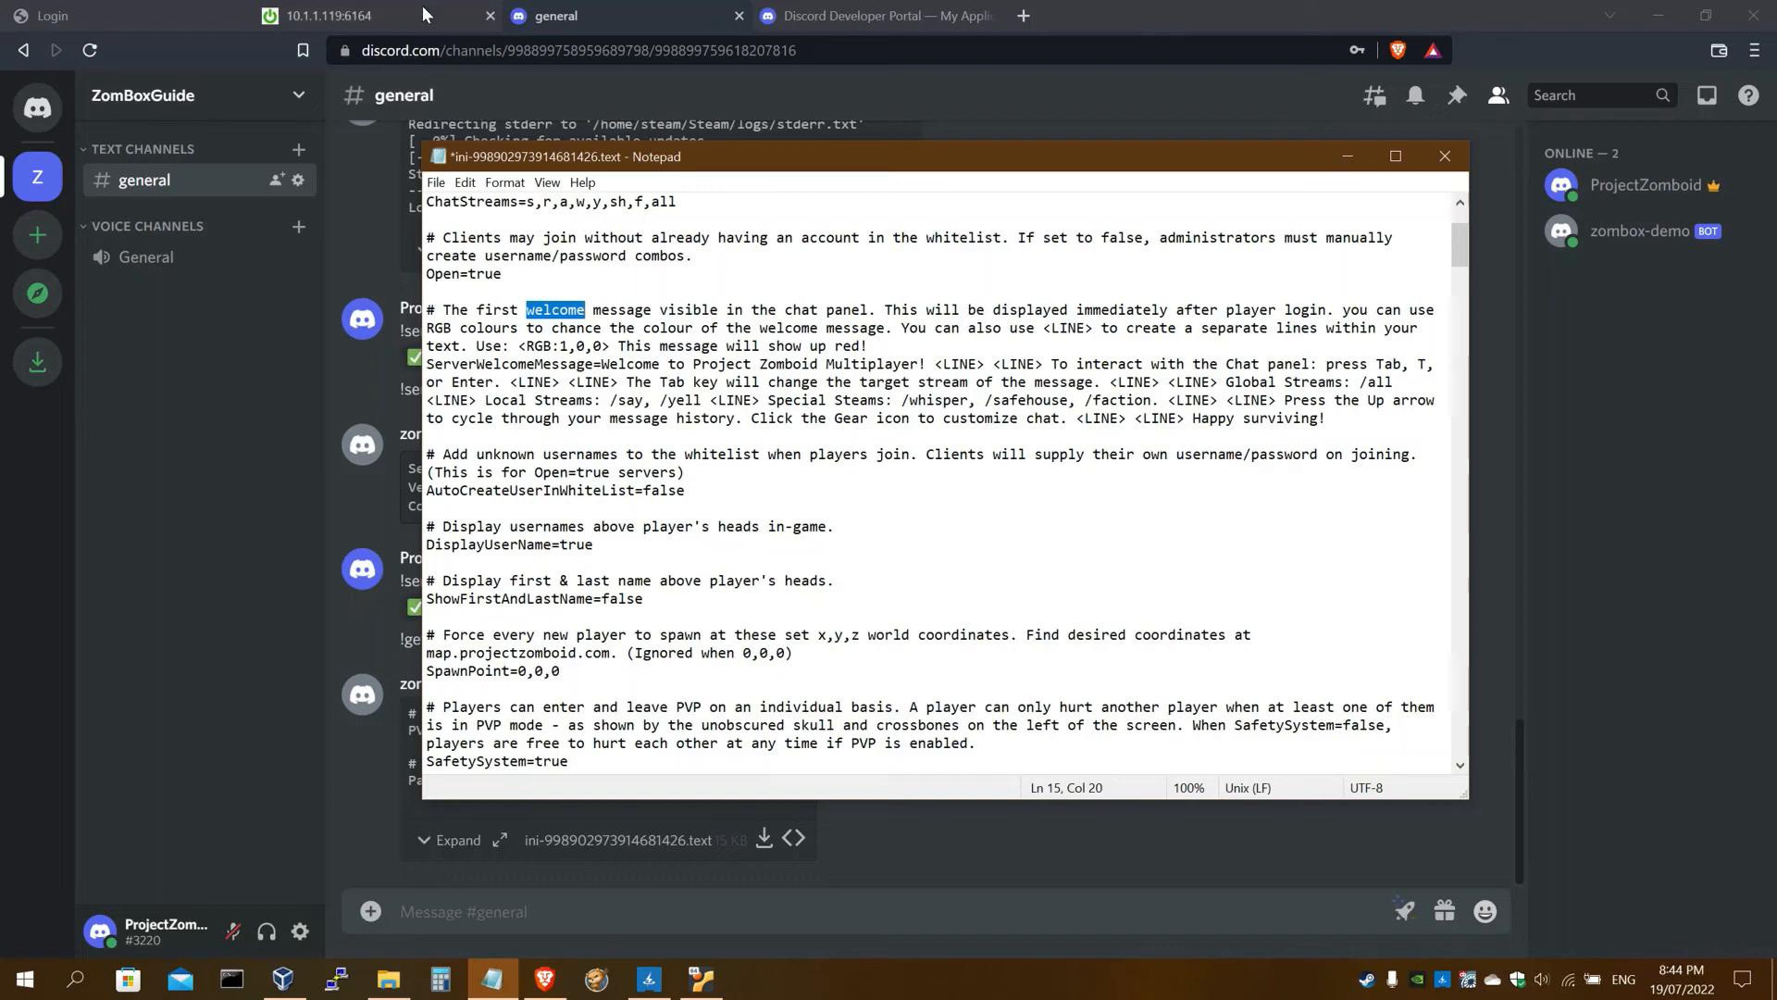
pyautogui.click(389, 16)
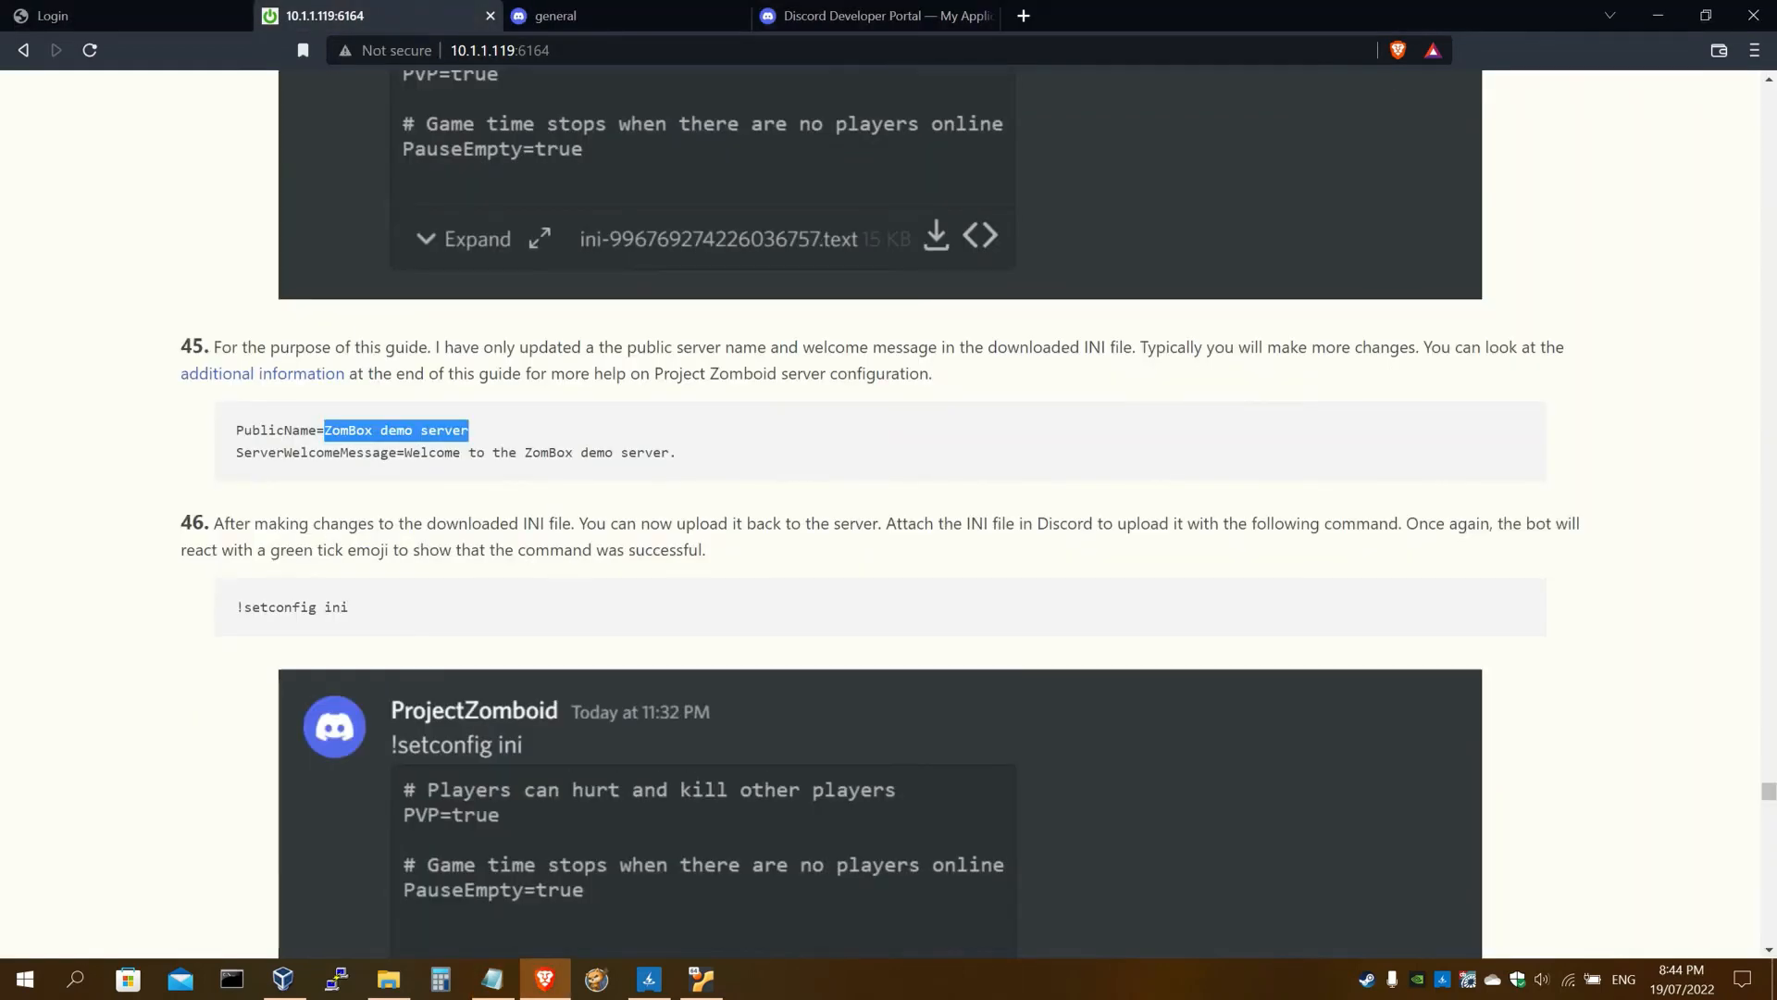
pyautogui.moveTo(404, 452); pyautogui.dragTo(711, 463)
pyautogui.hotkey('ctrl', 'c')
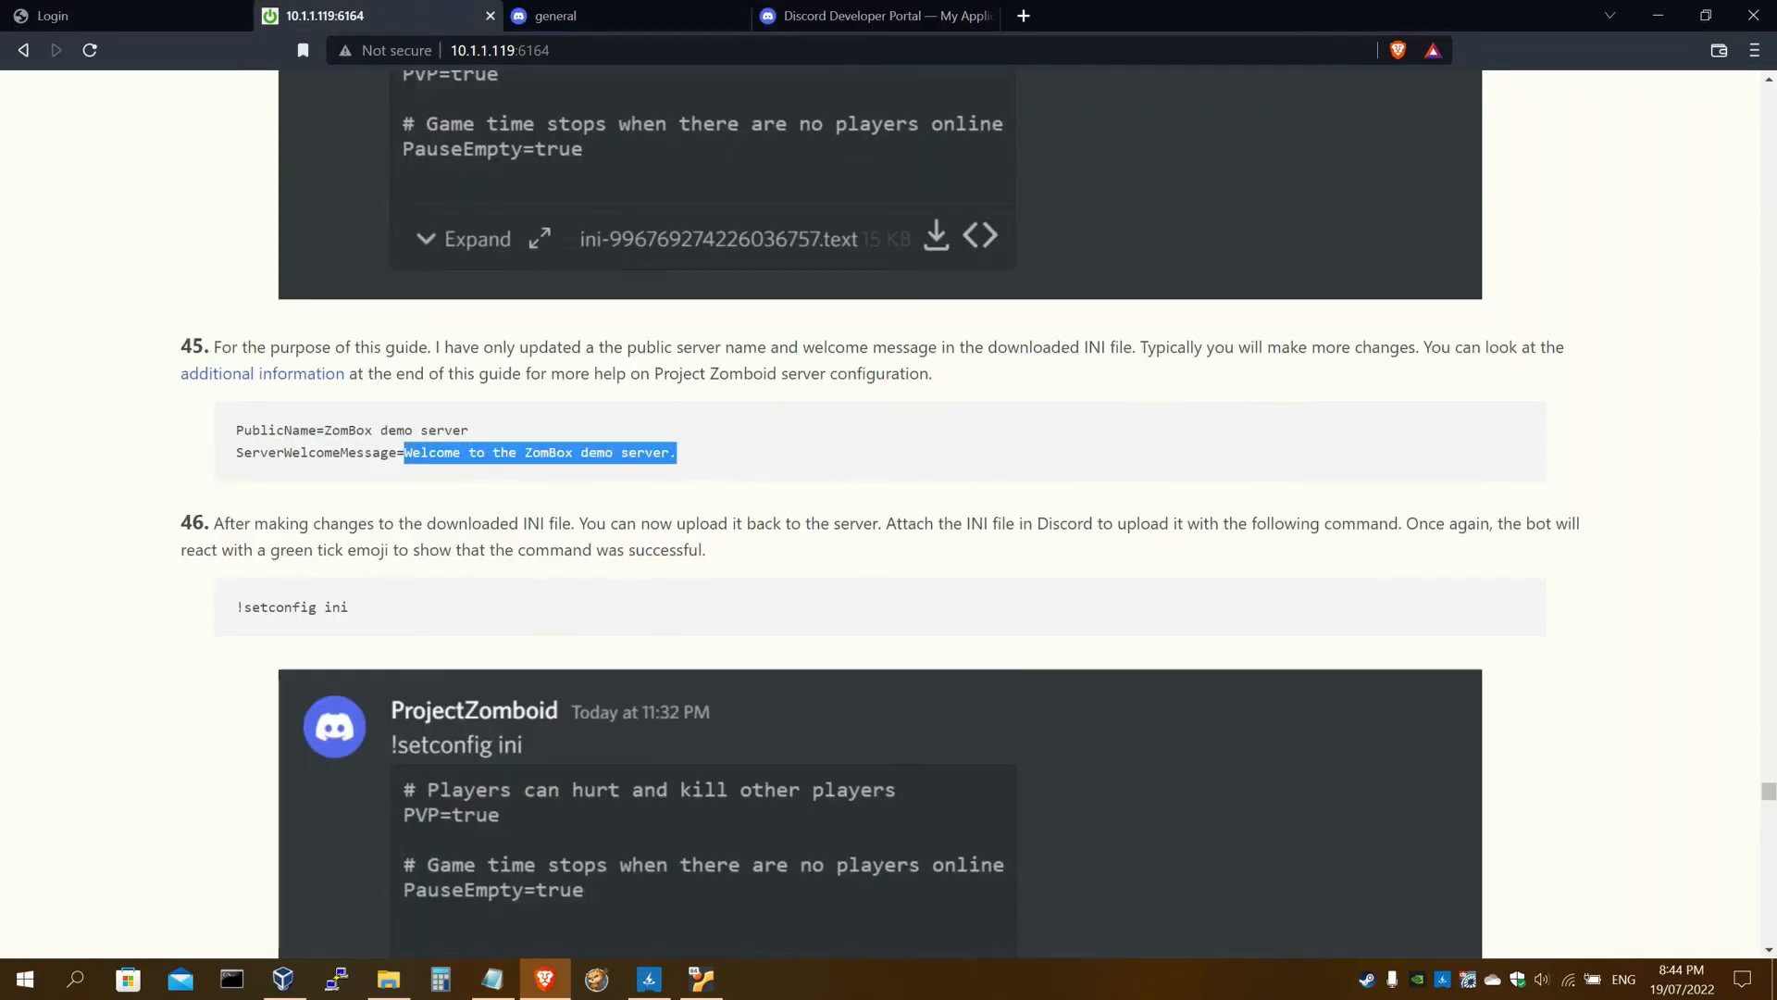
pyautogui.click(583, 13)
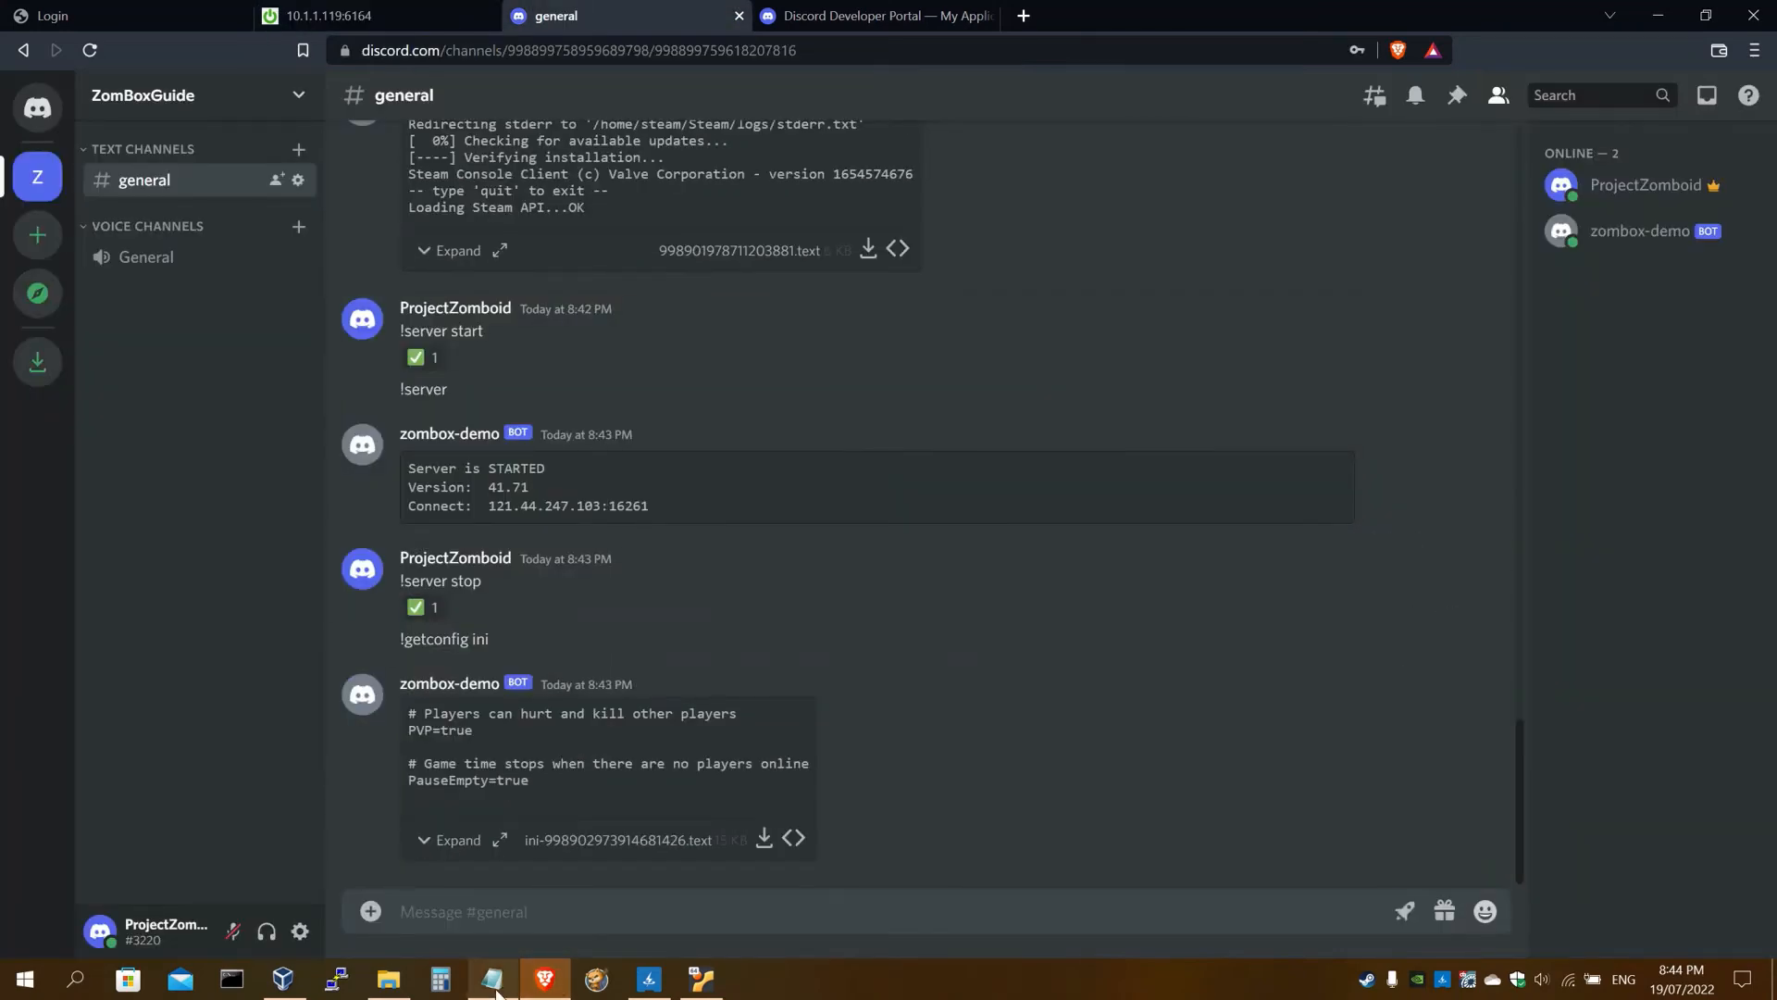
pyautogui.click(494, 980)
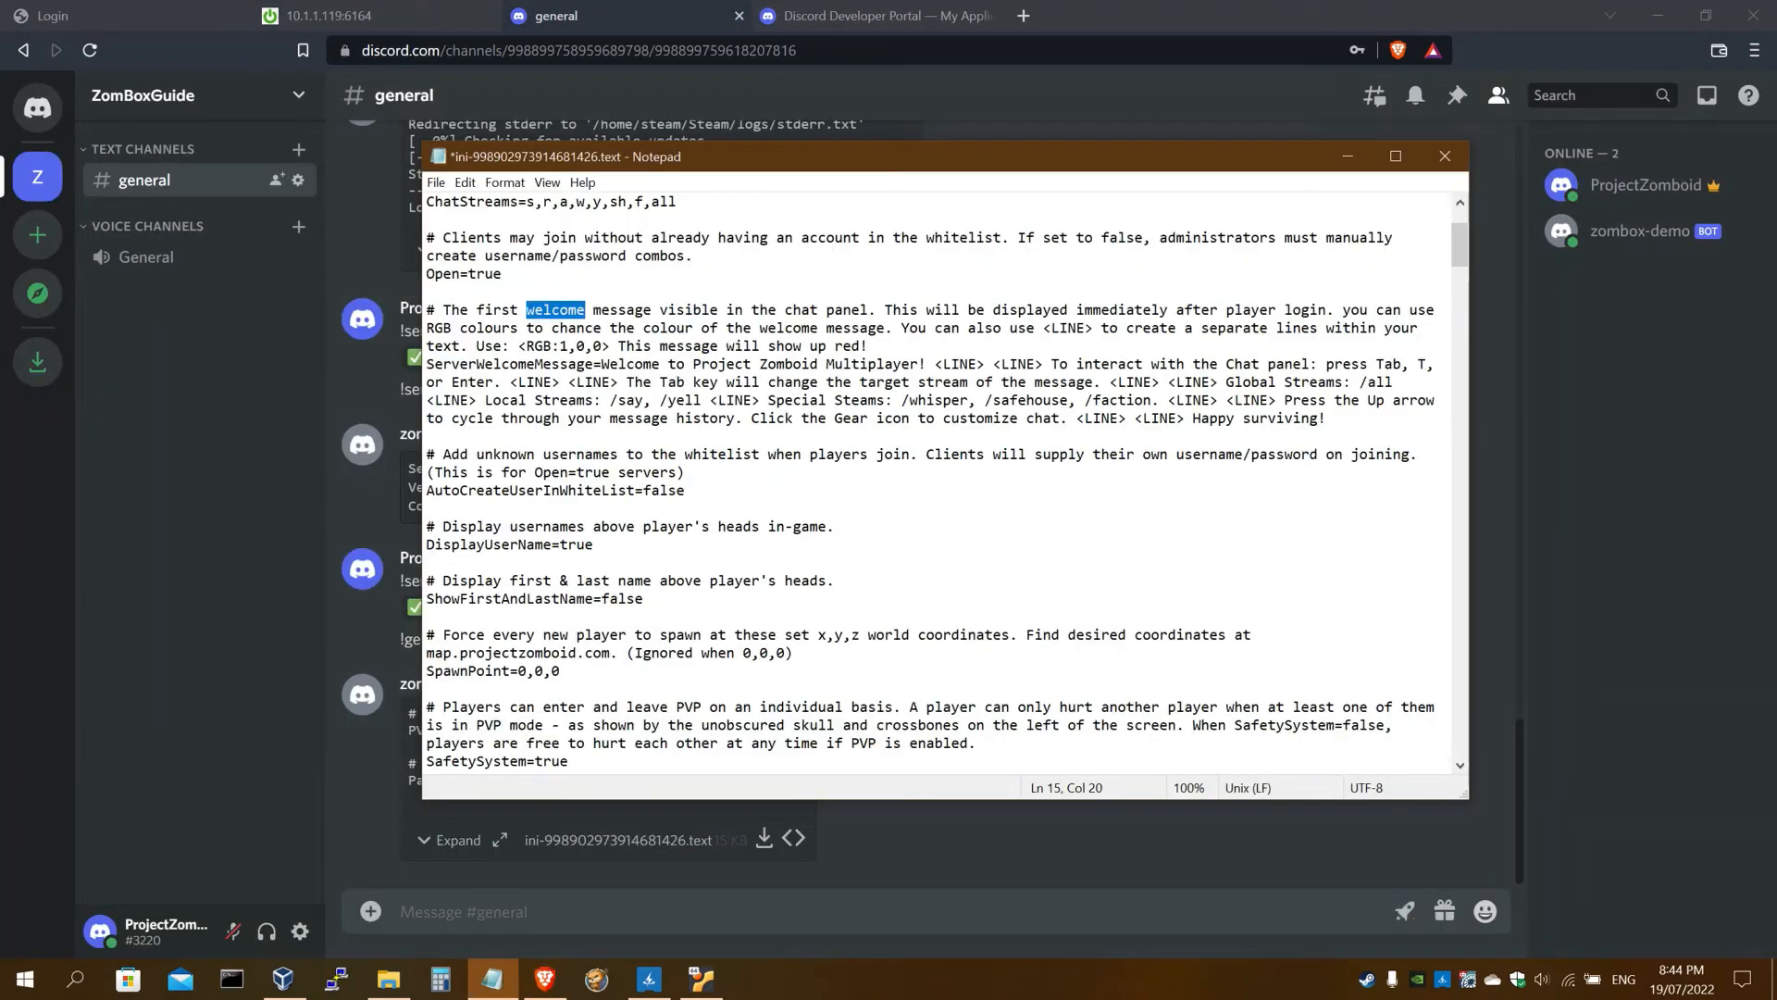
pyautogui.moveTo(1327, 419); pyautogui.dragTo(602, 363)
pyautogui.hotkey('ctrl', 'v')
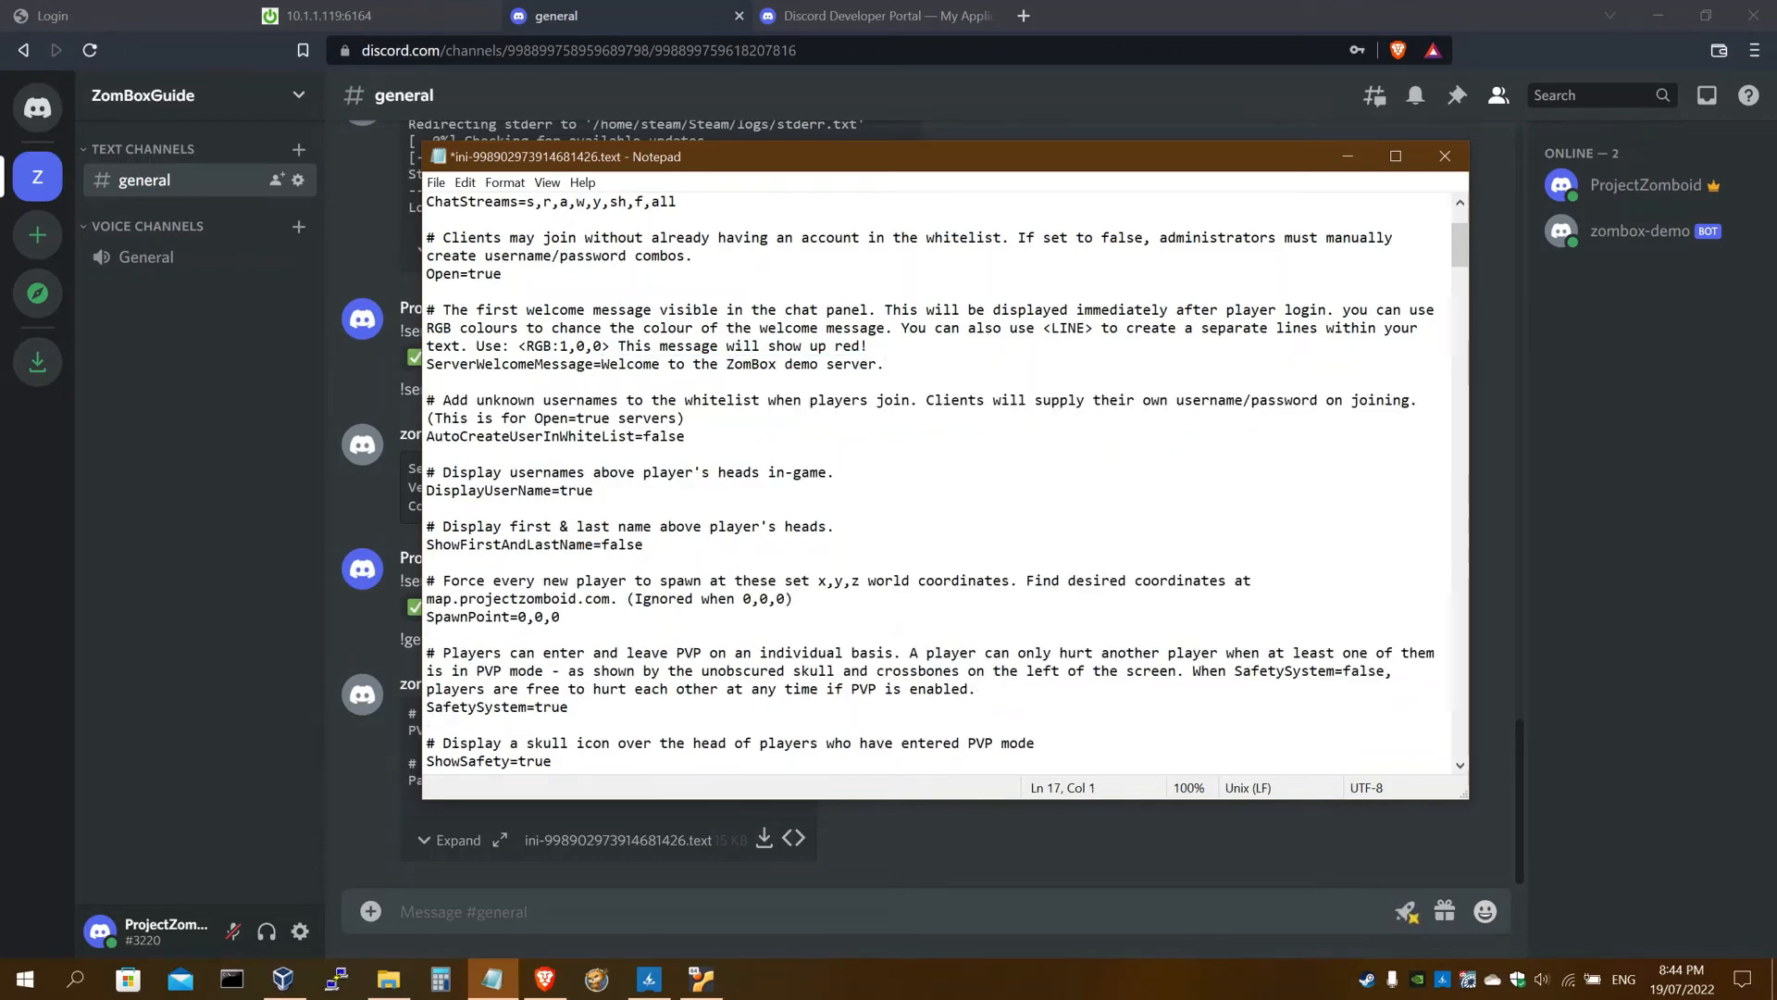
# Check the new welcome message, then close Notepad and save the ini file
pyautogui.moveTo(600, 364); pyautogui.dragTo(876, 364)
pyautogui.click(875, 364)
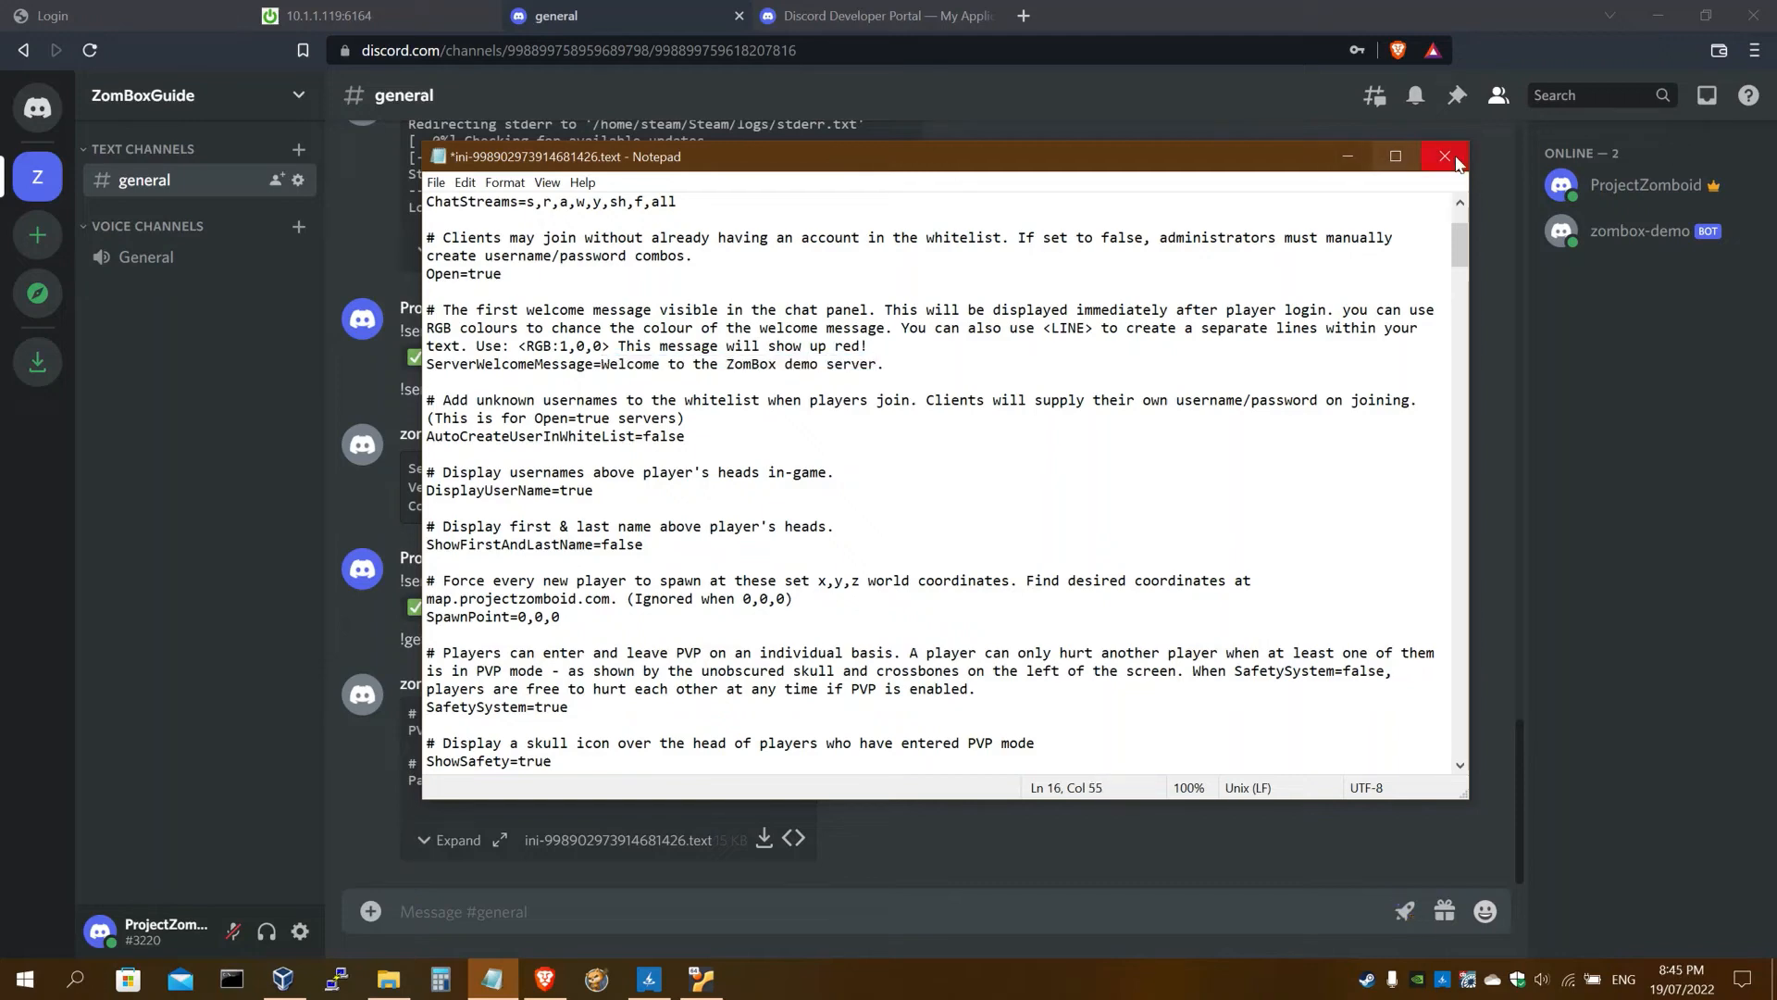
pyautogui.scroll(1, 947, 481)
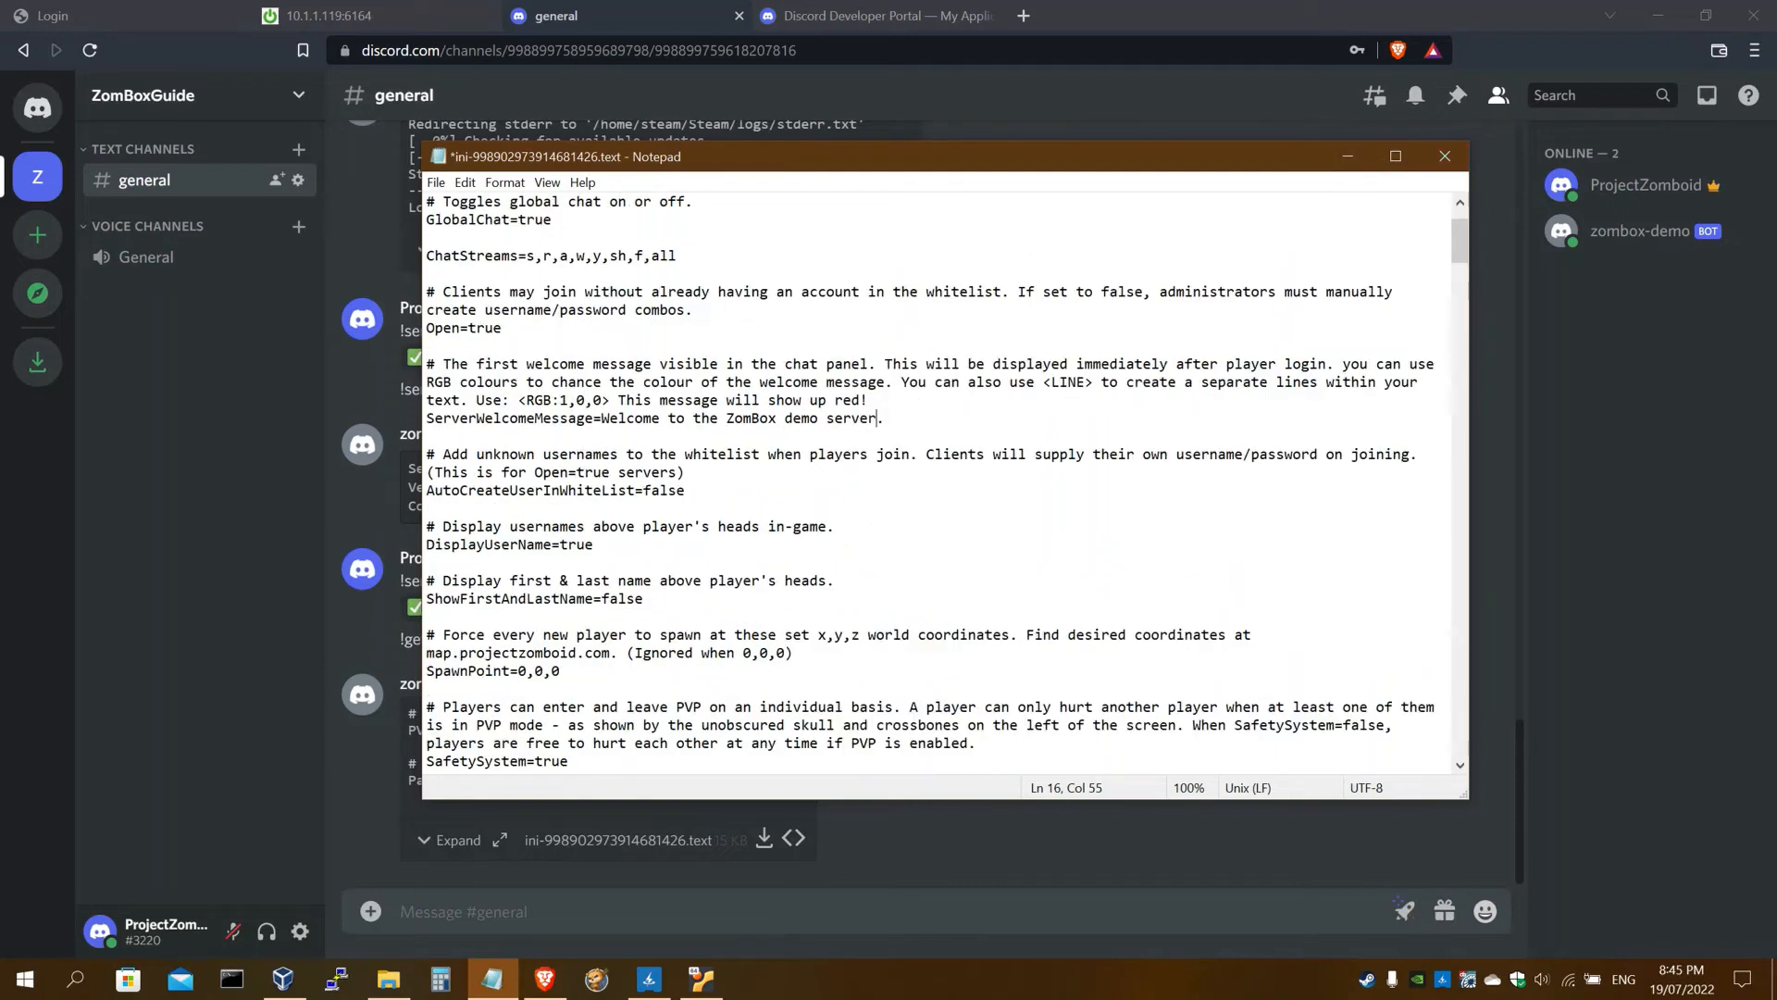
pyautogui.scroll(-3, 947, 481)
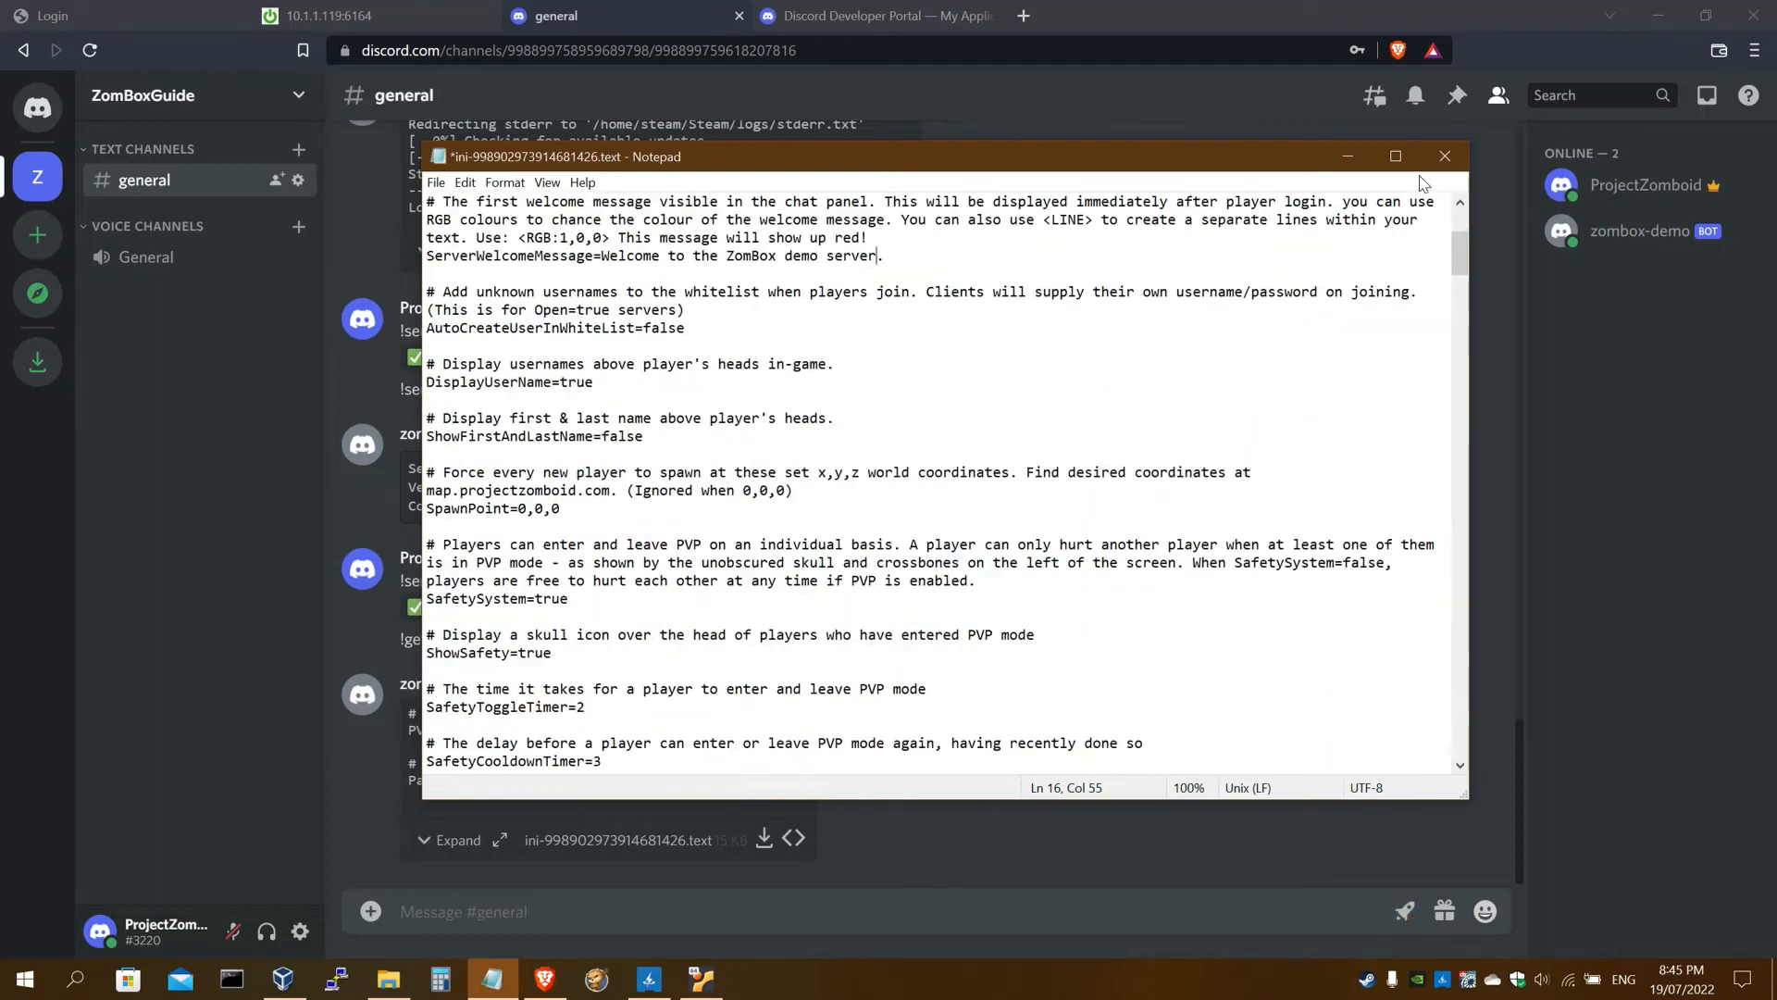
pyautogui.click(1438, 158)
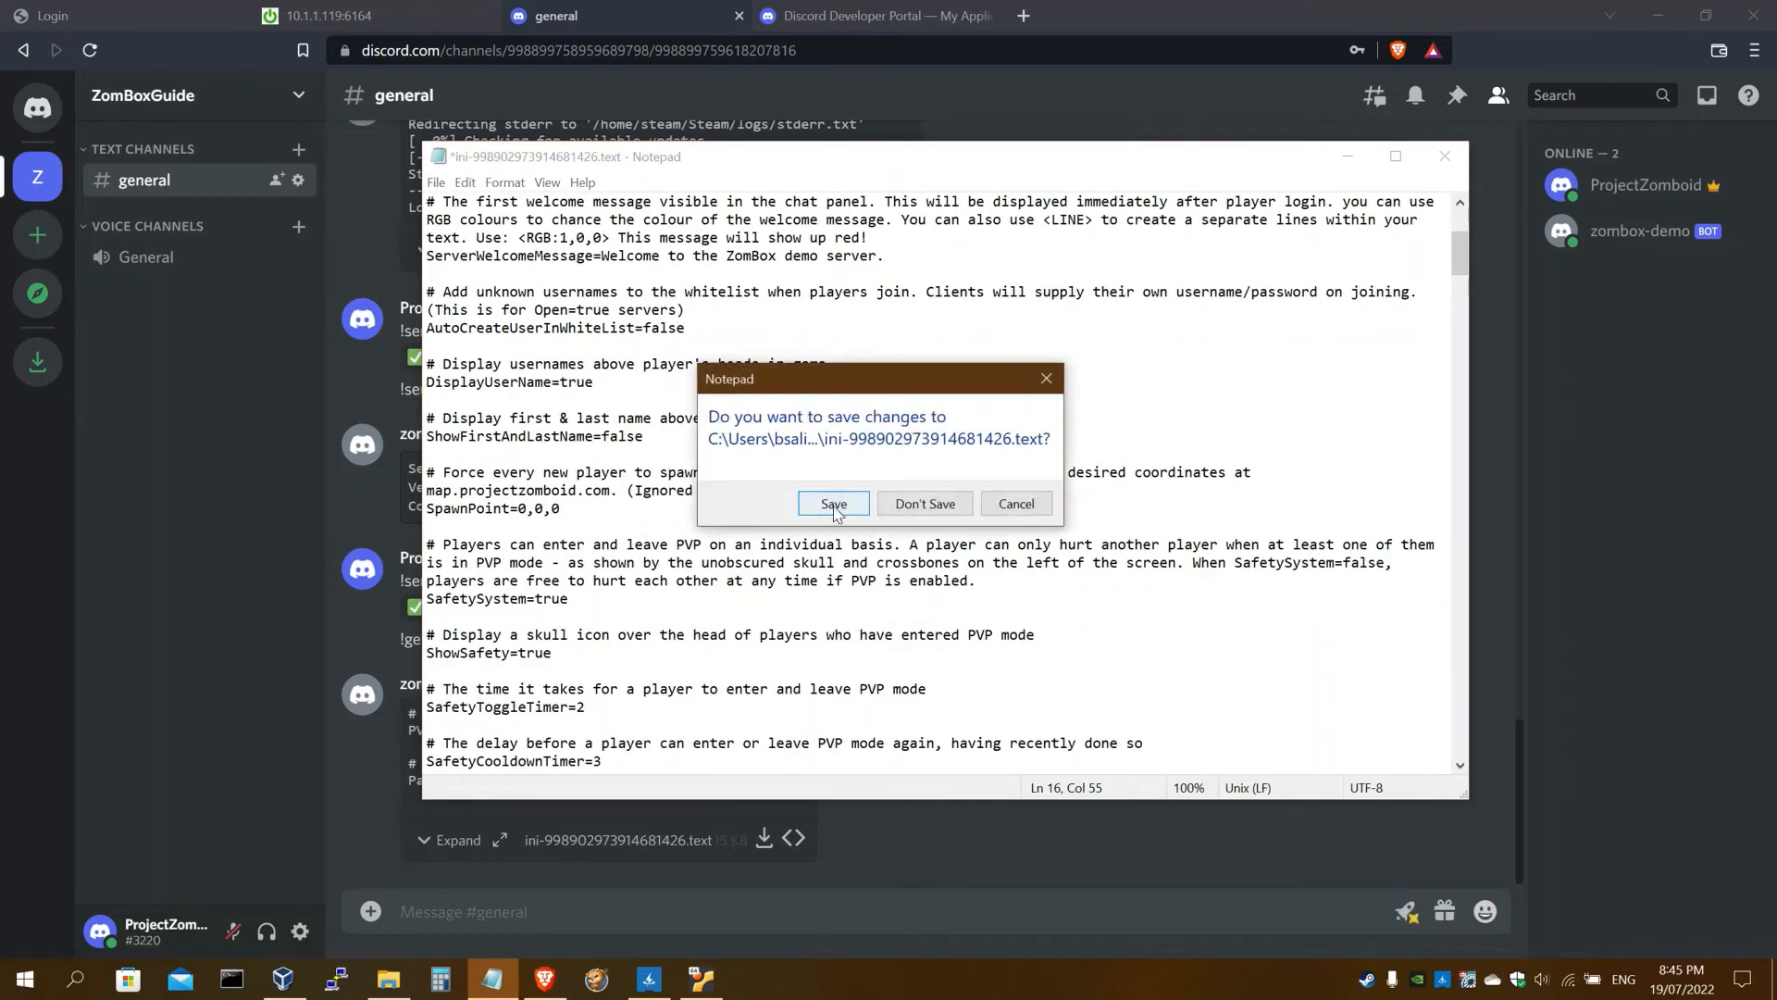
pyautogui.click(835, 510)
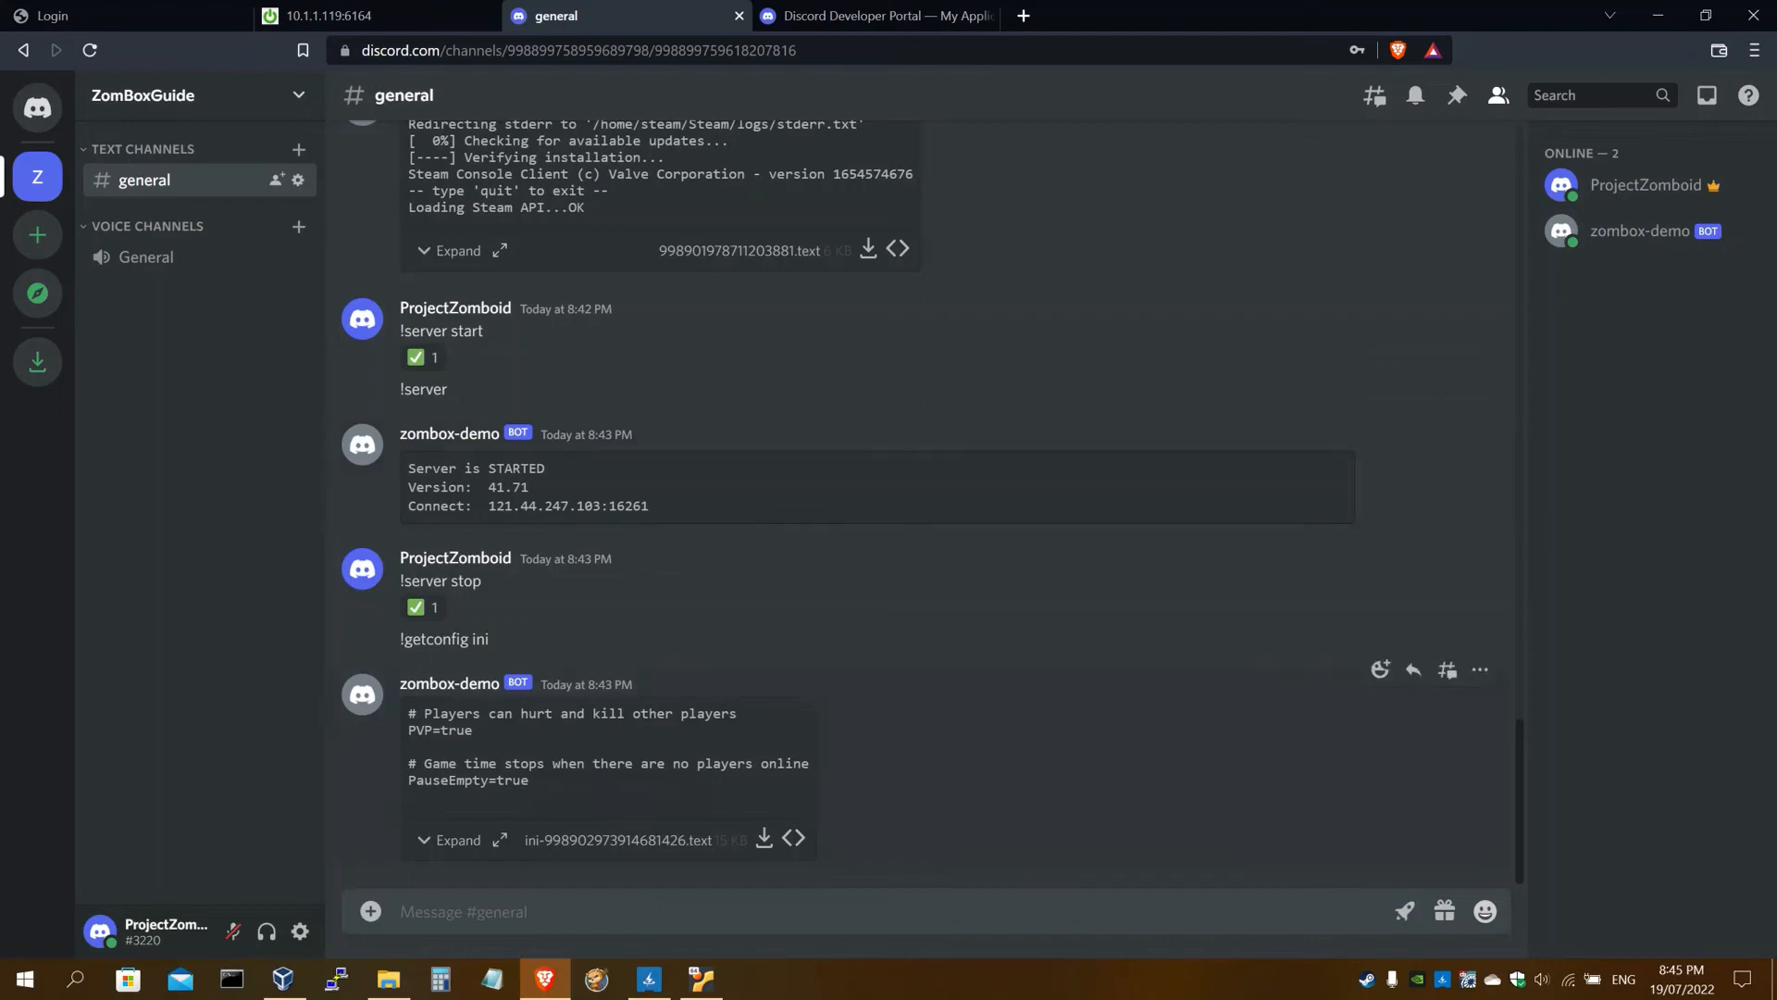
# Drag the edited ini file from Downloads into #general and send it with '!setconfig ini'
pyautogui.doubleClick(1254, 9)
pyautogui.click(290, 185)
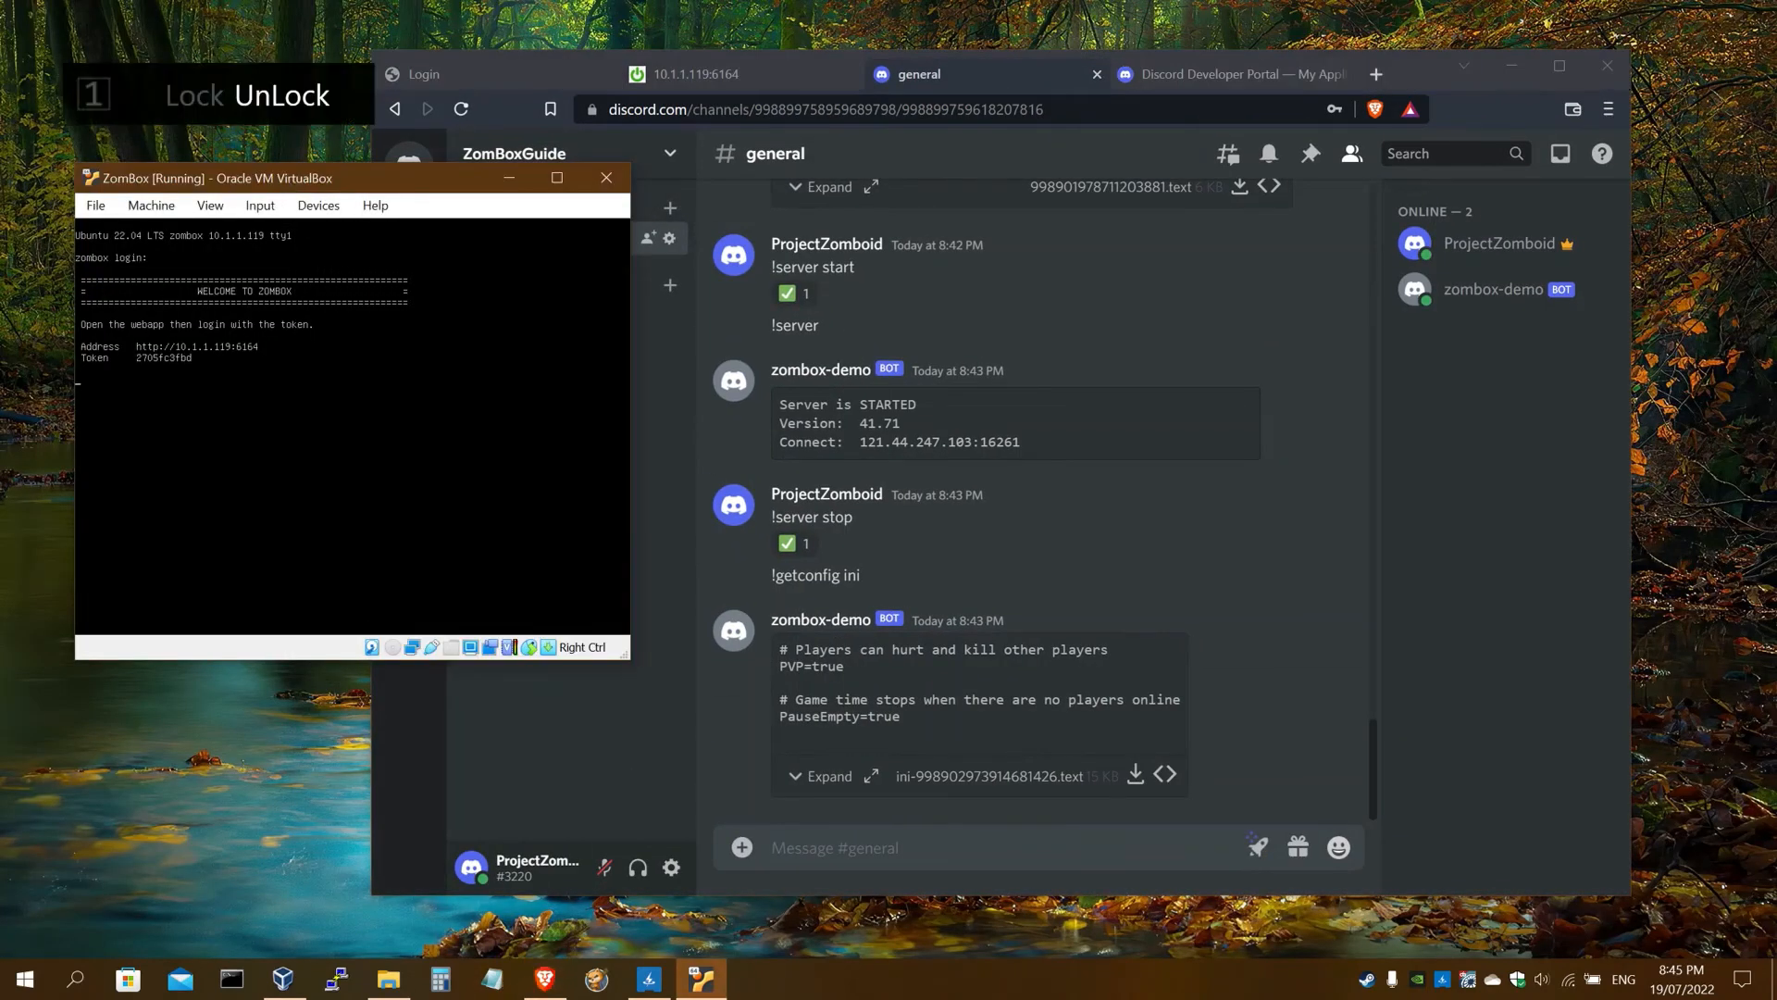
pyautogui.click(389, 979)
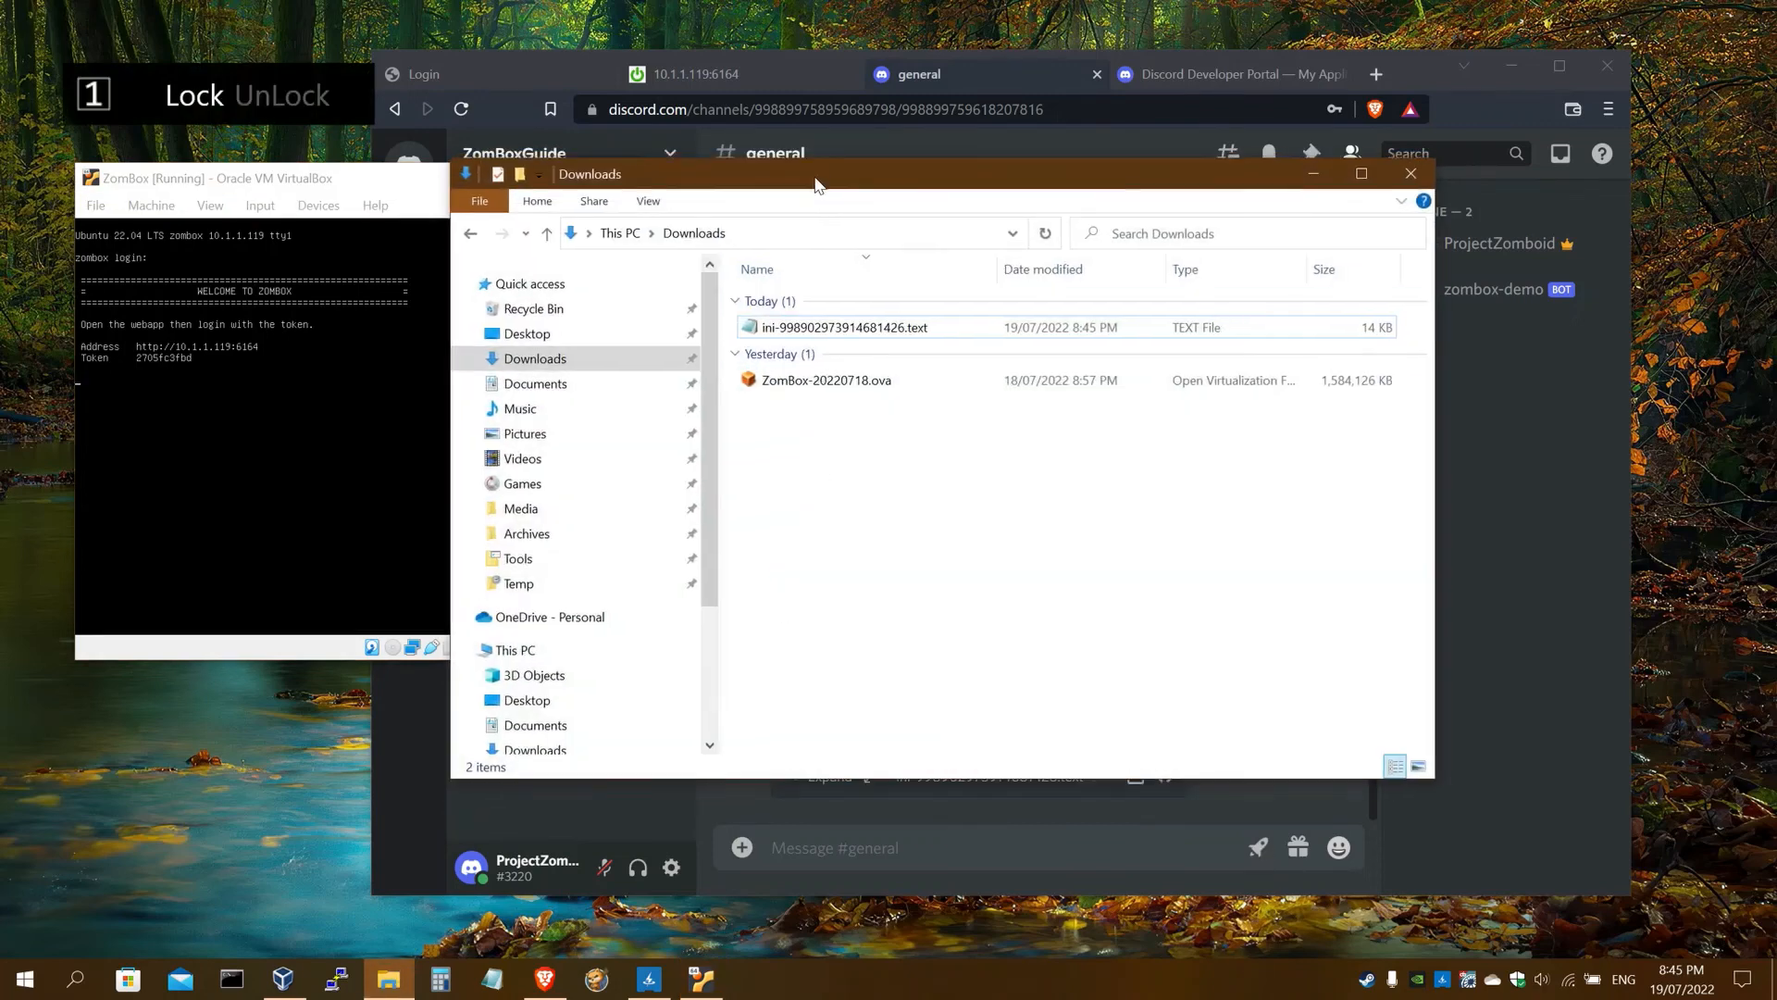
pyautogui.moveTo(818, 167); pyautogui.dragTo(398, 99)
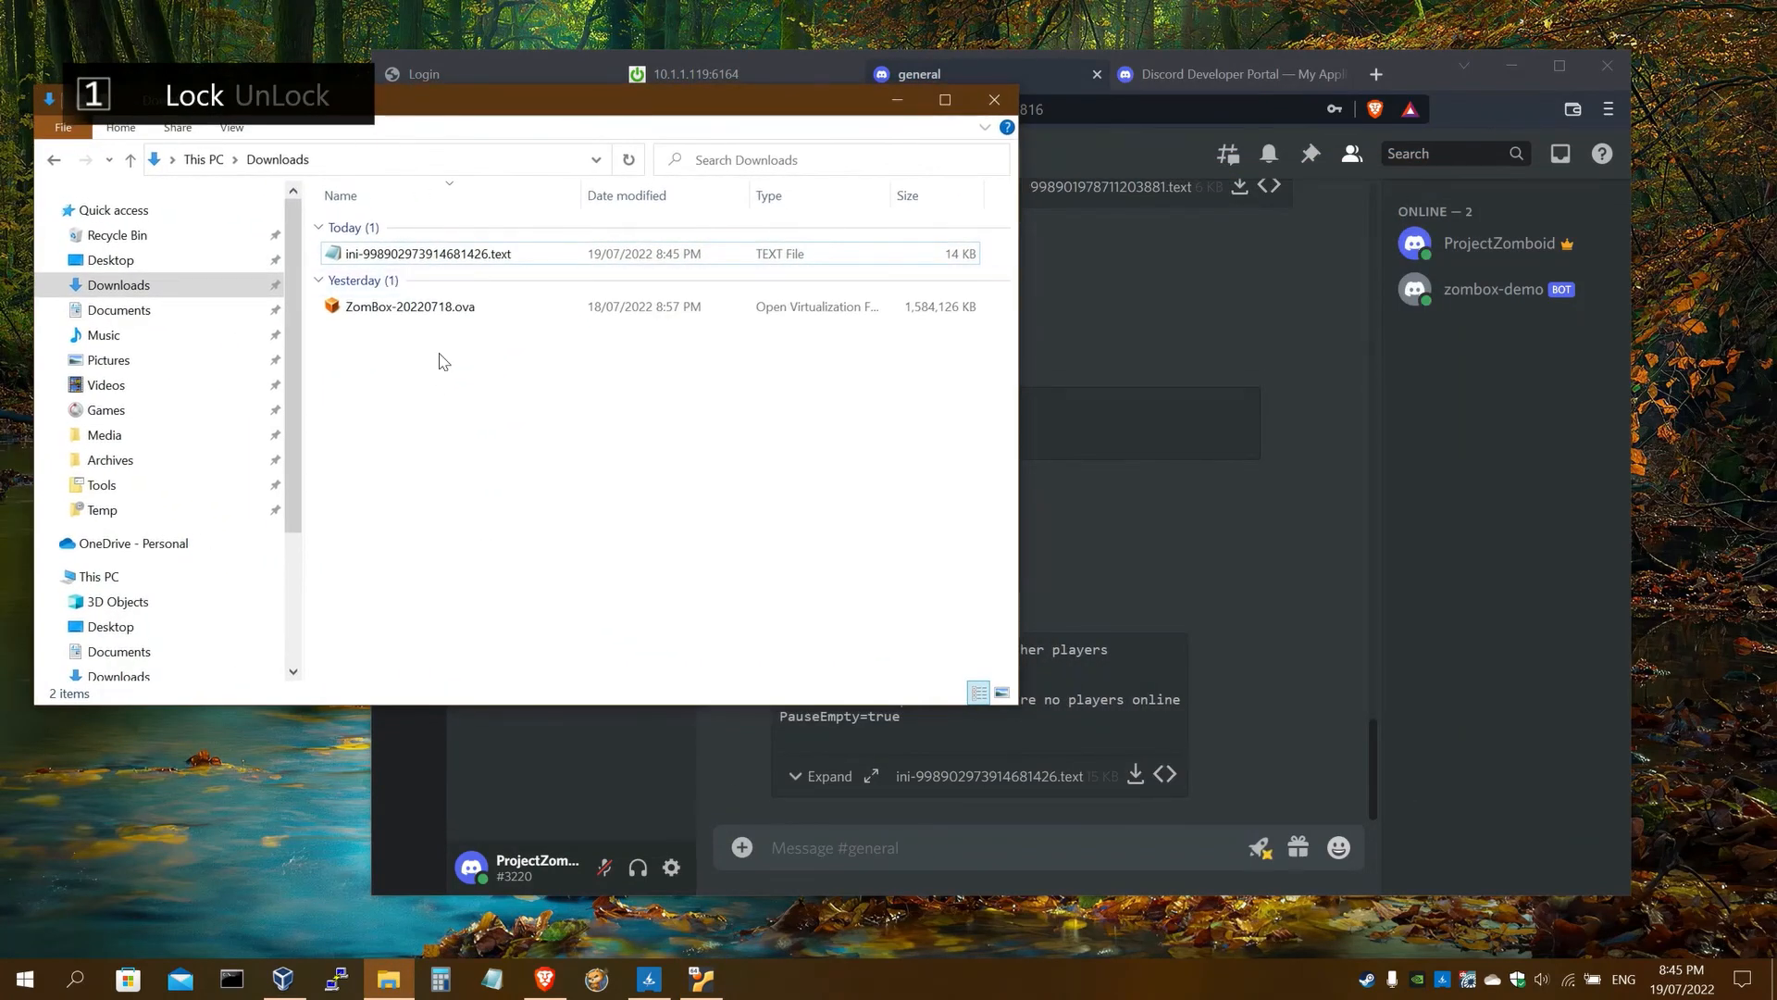
pyautogui.moveTo(408, 256); pyautogui.dragTo(1145, 539)
pyautogui.doubleClick(1420, 74)
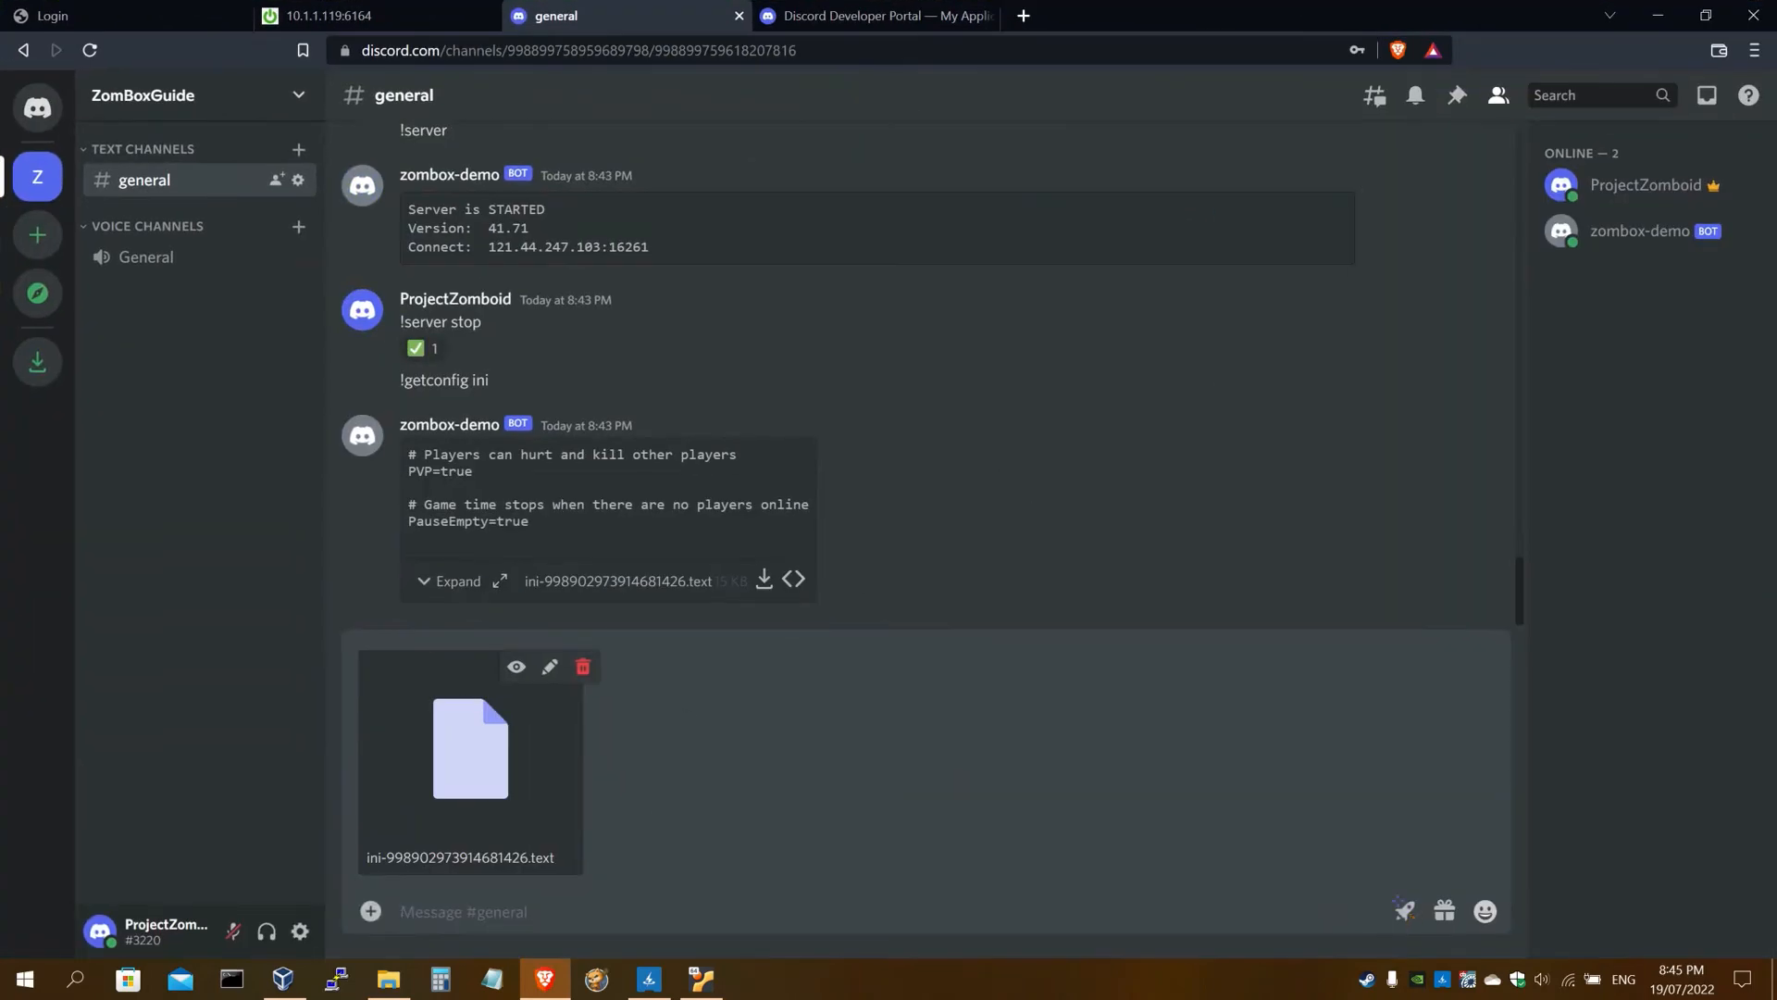
pyautogui.write('!setconfig ini')
pyautogui.press('Return')
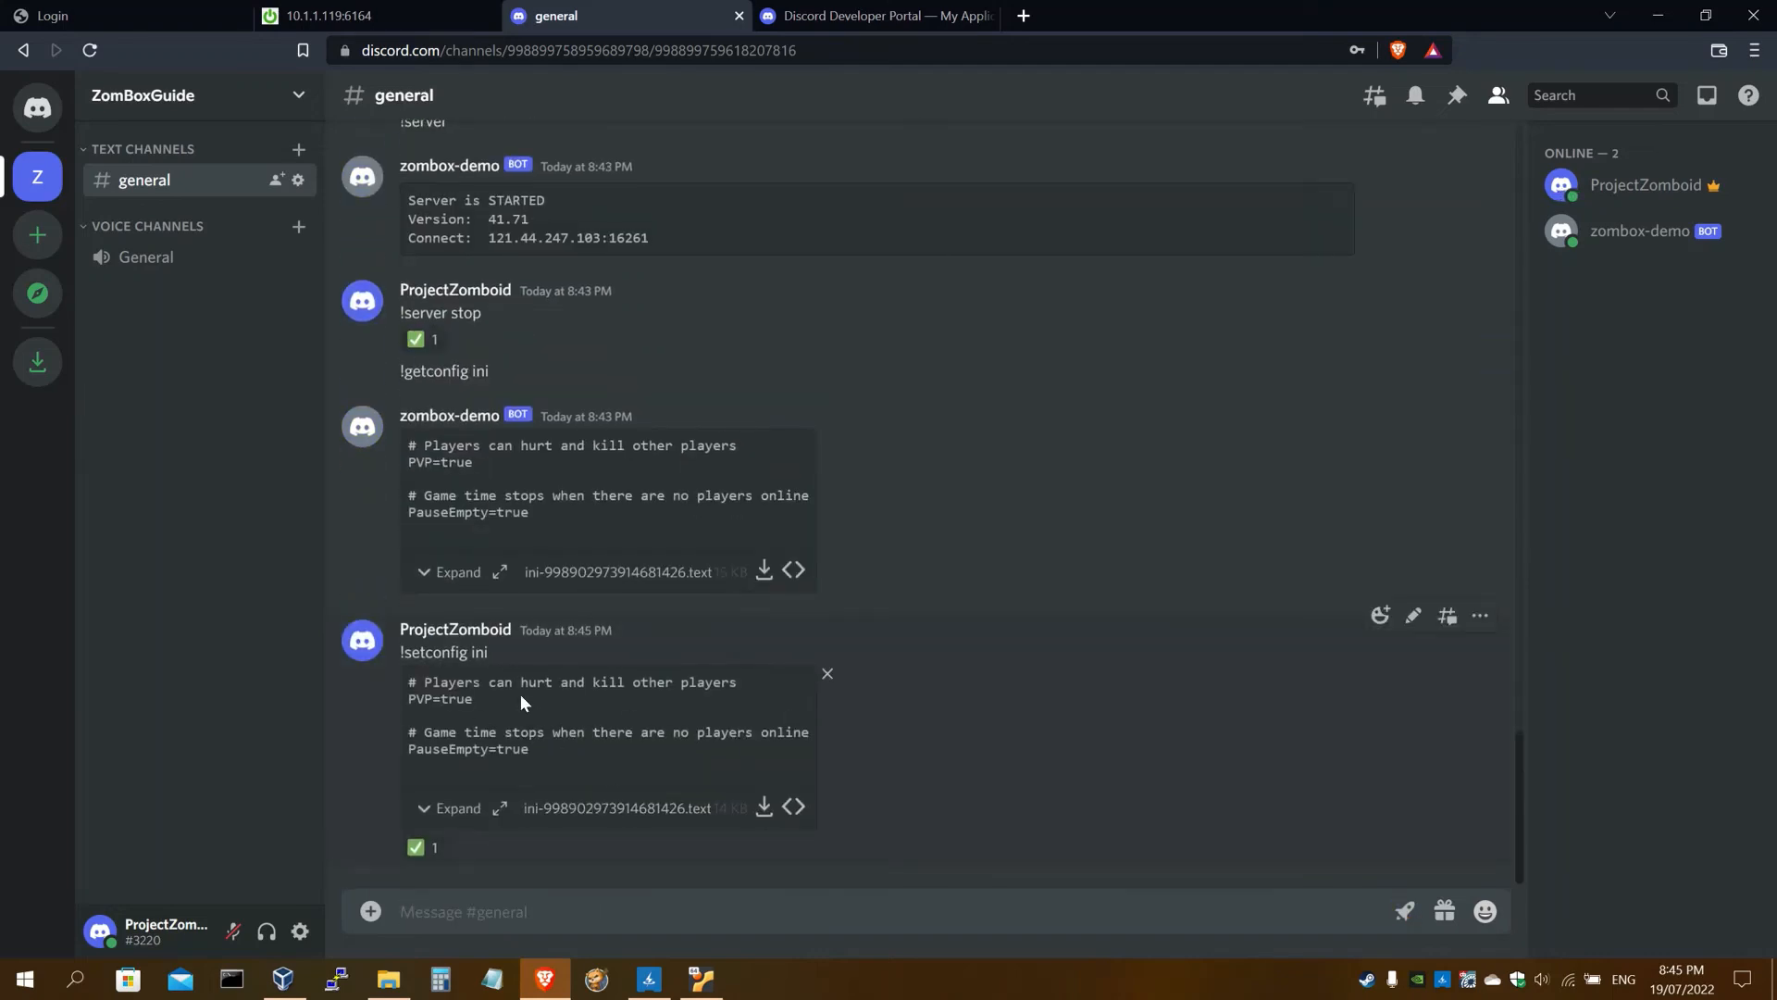
# Copy '!deployment wipe-world-save' from the guide and send it in #general
pyautogui.hotkey('ctrl', 'shift', 'Tab')
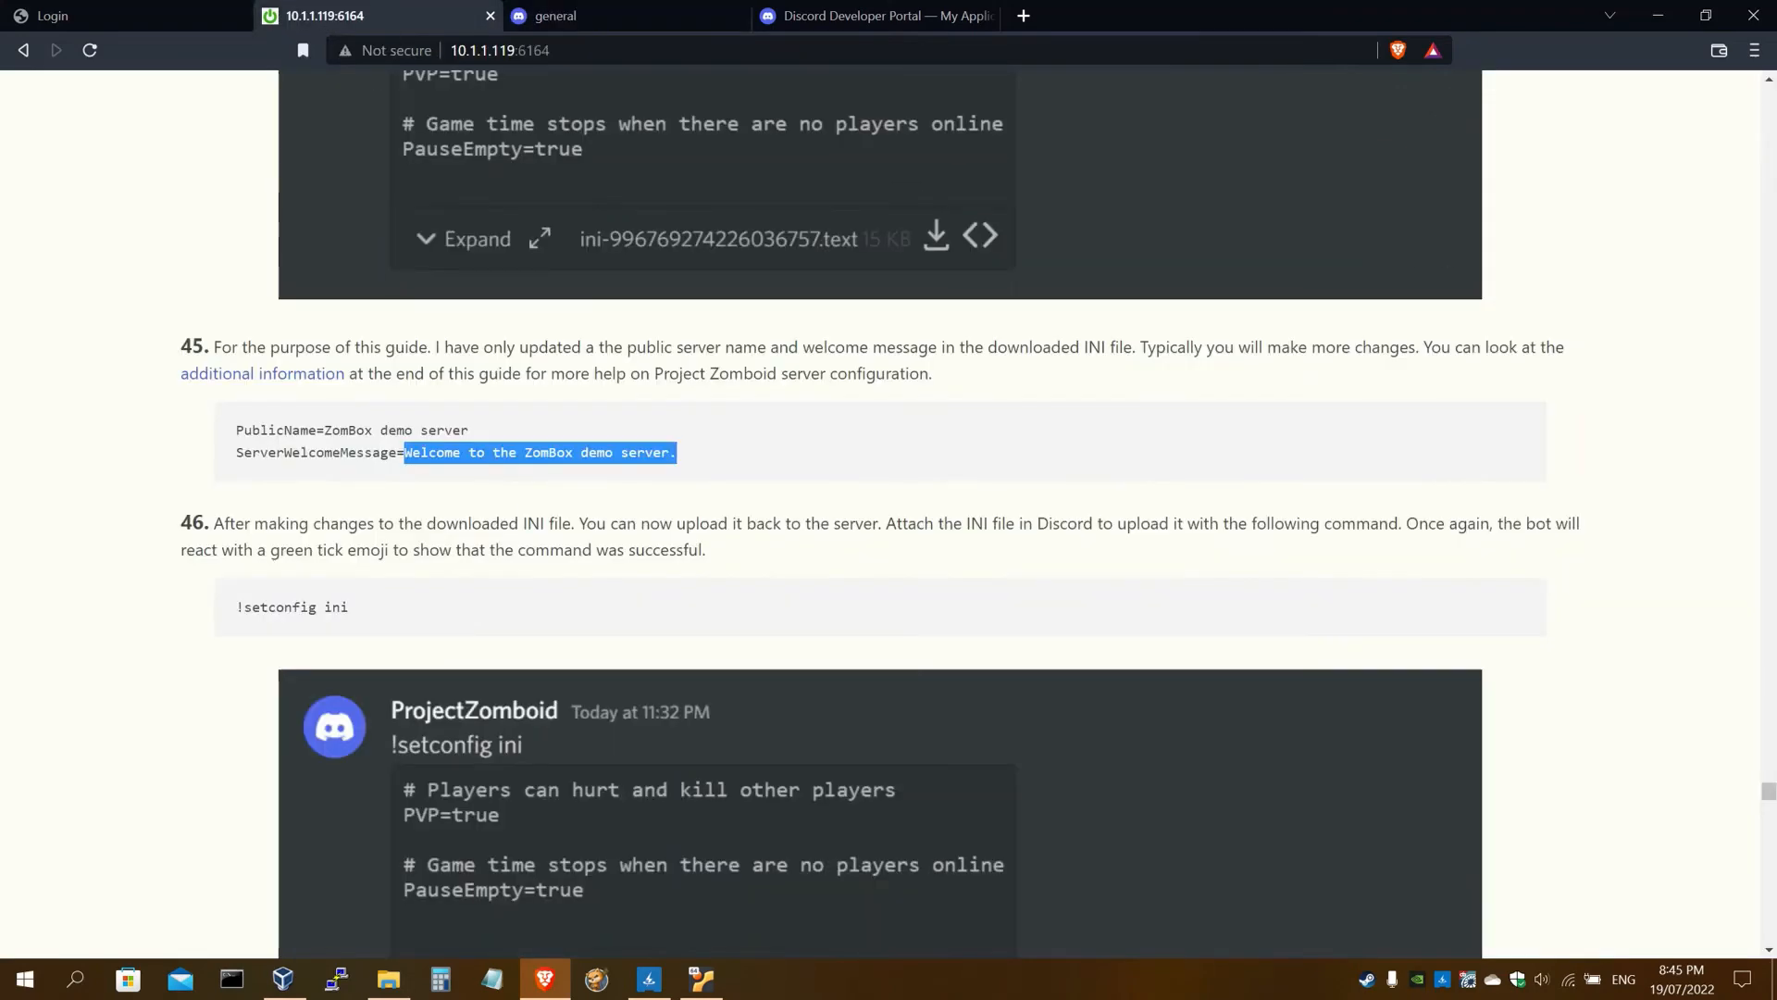
pyautogui.scroll(-6, 881, 515)
pyautogui.scroll(-3, 541, 540)
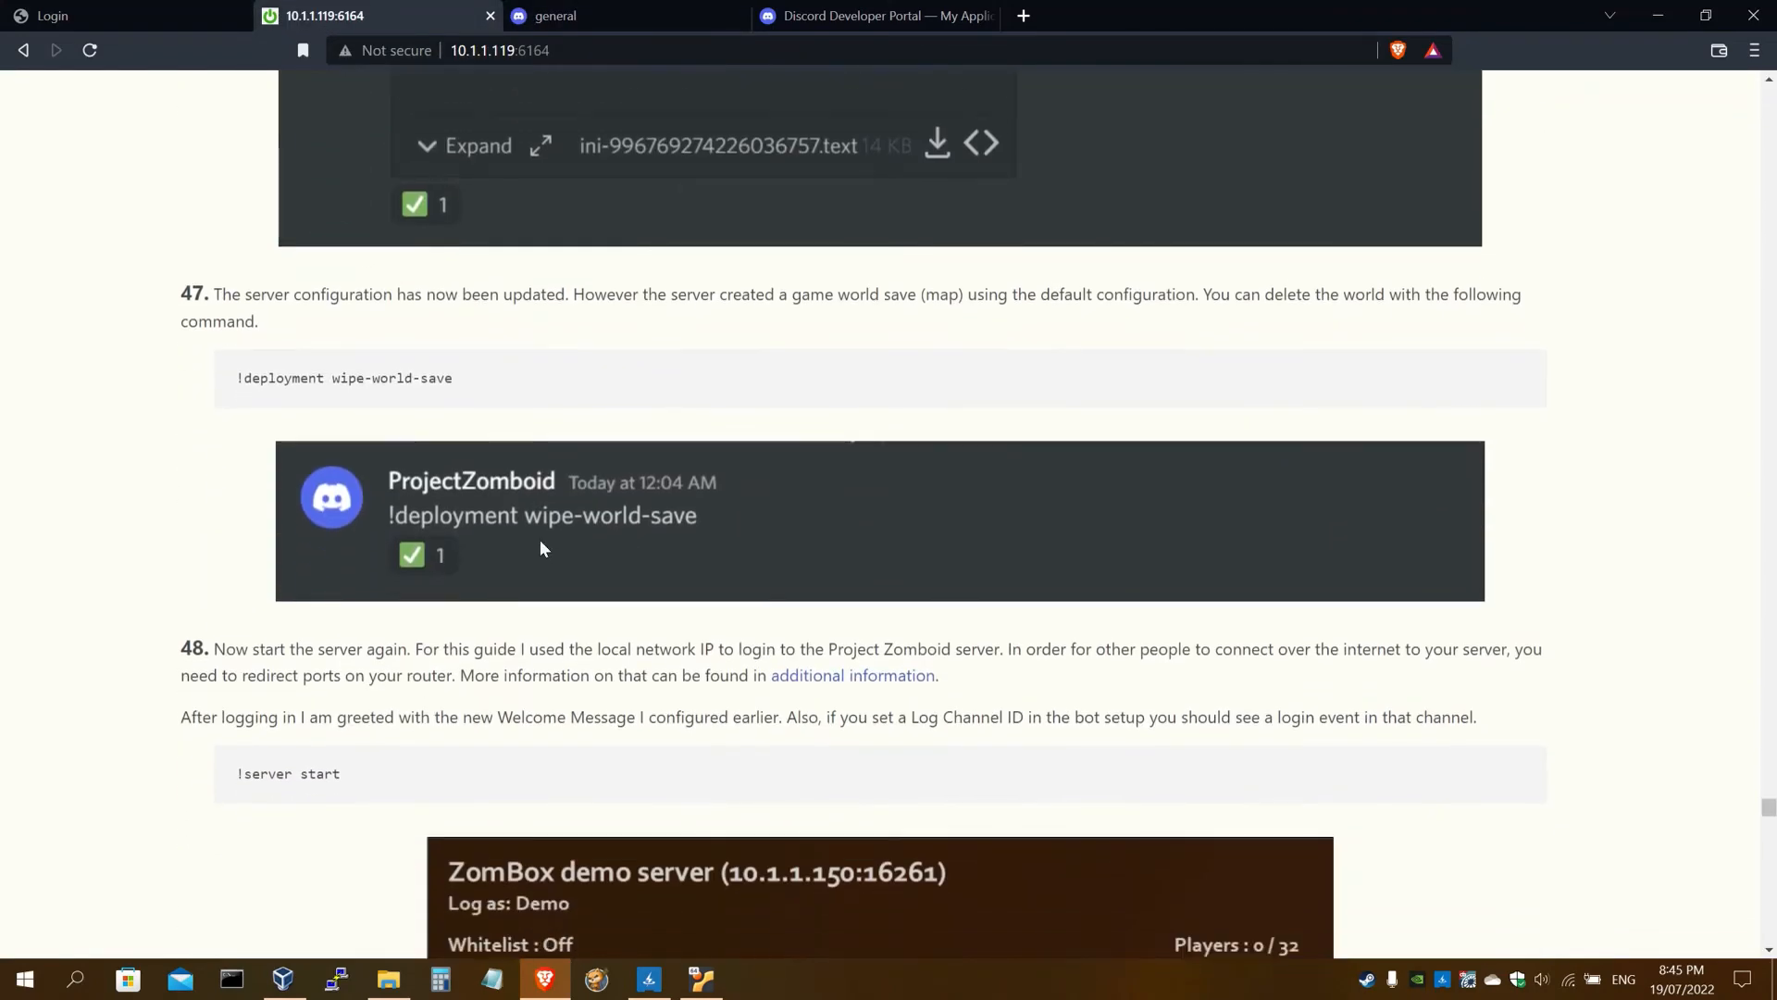
pyautogui.scroll(2, 540, 540)
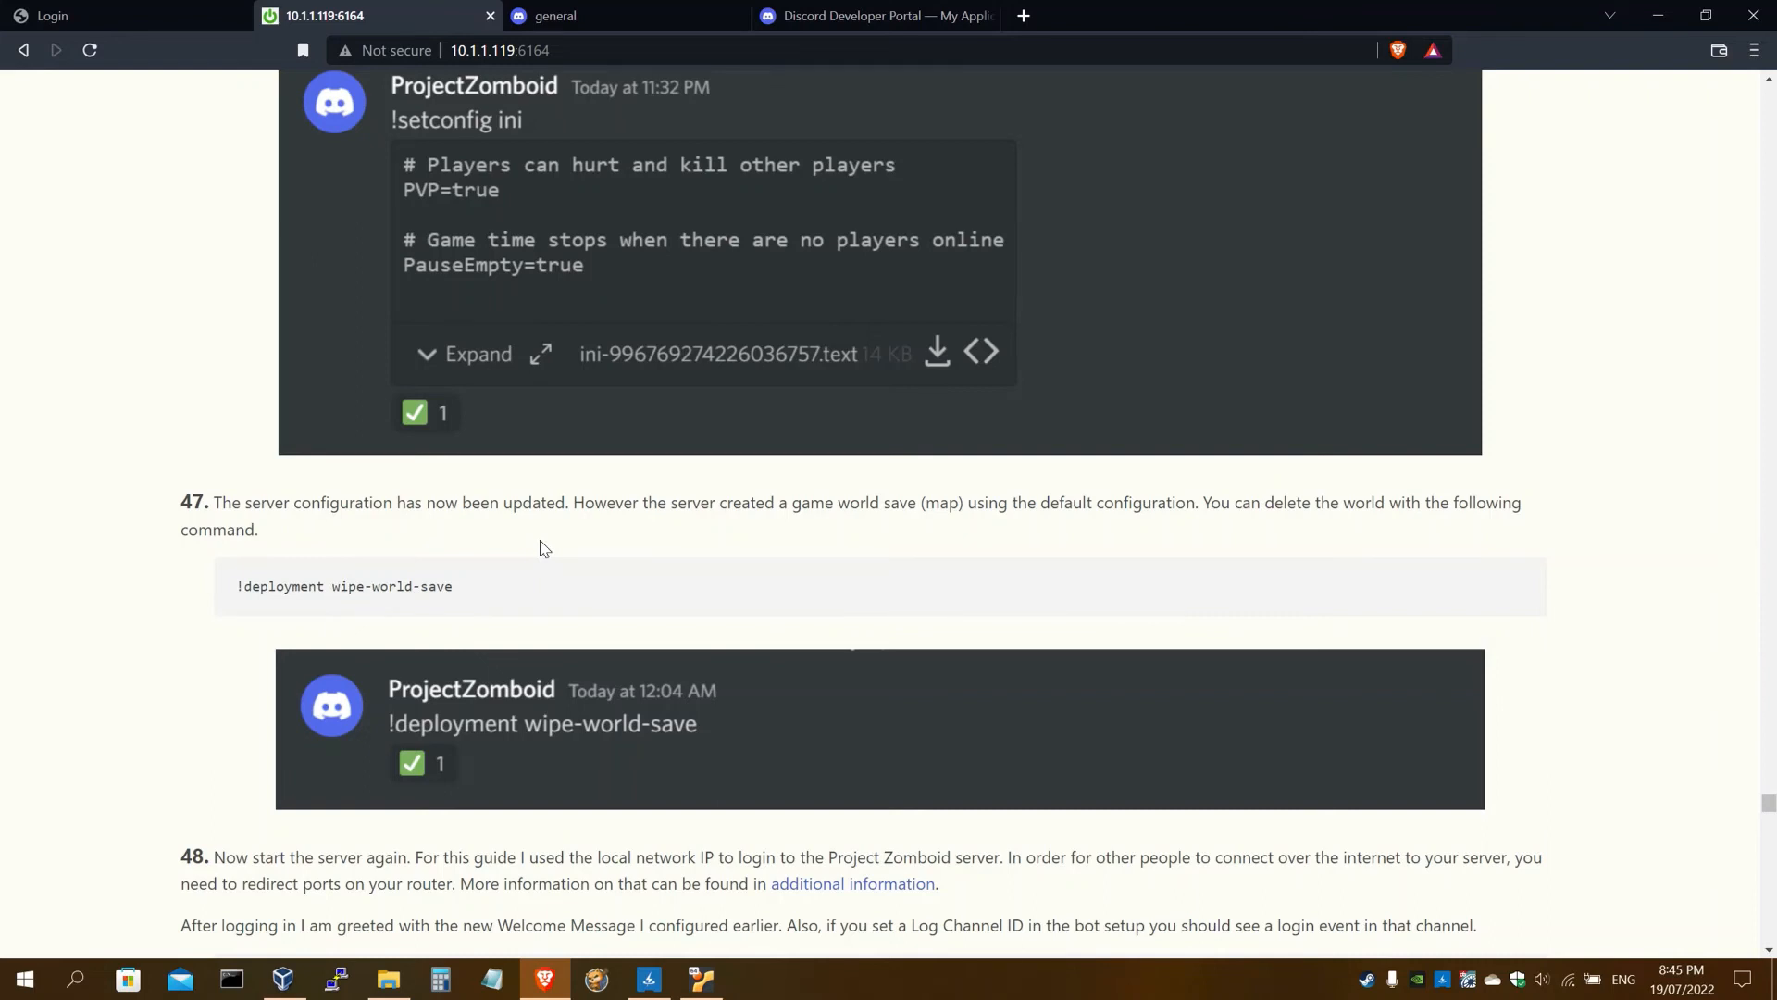
pyautogui.moveTo(457, 587); pyautogui.dragTo(235, 587)
pyautogui.hotkey('ctrl', 'c')
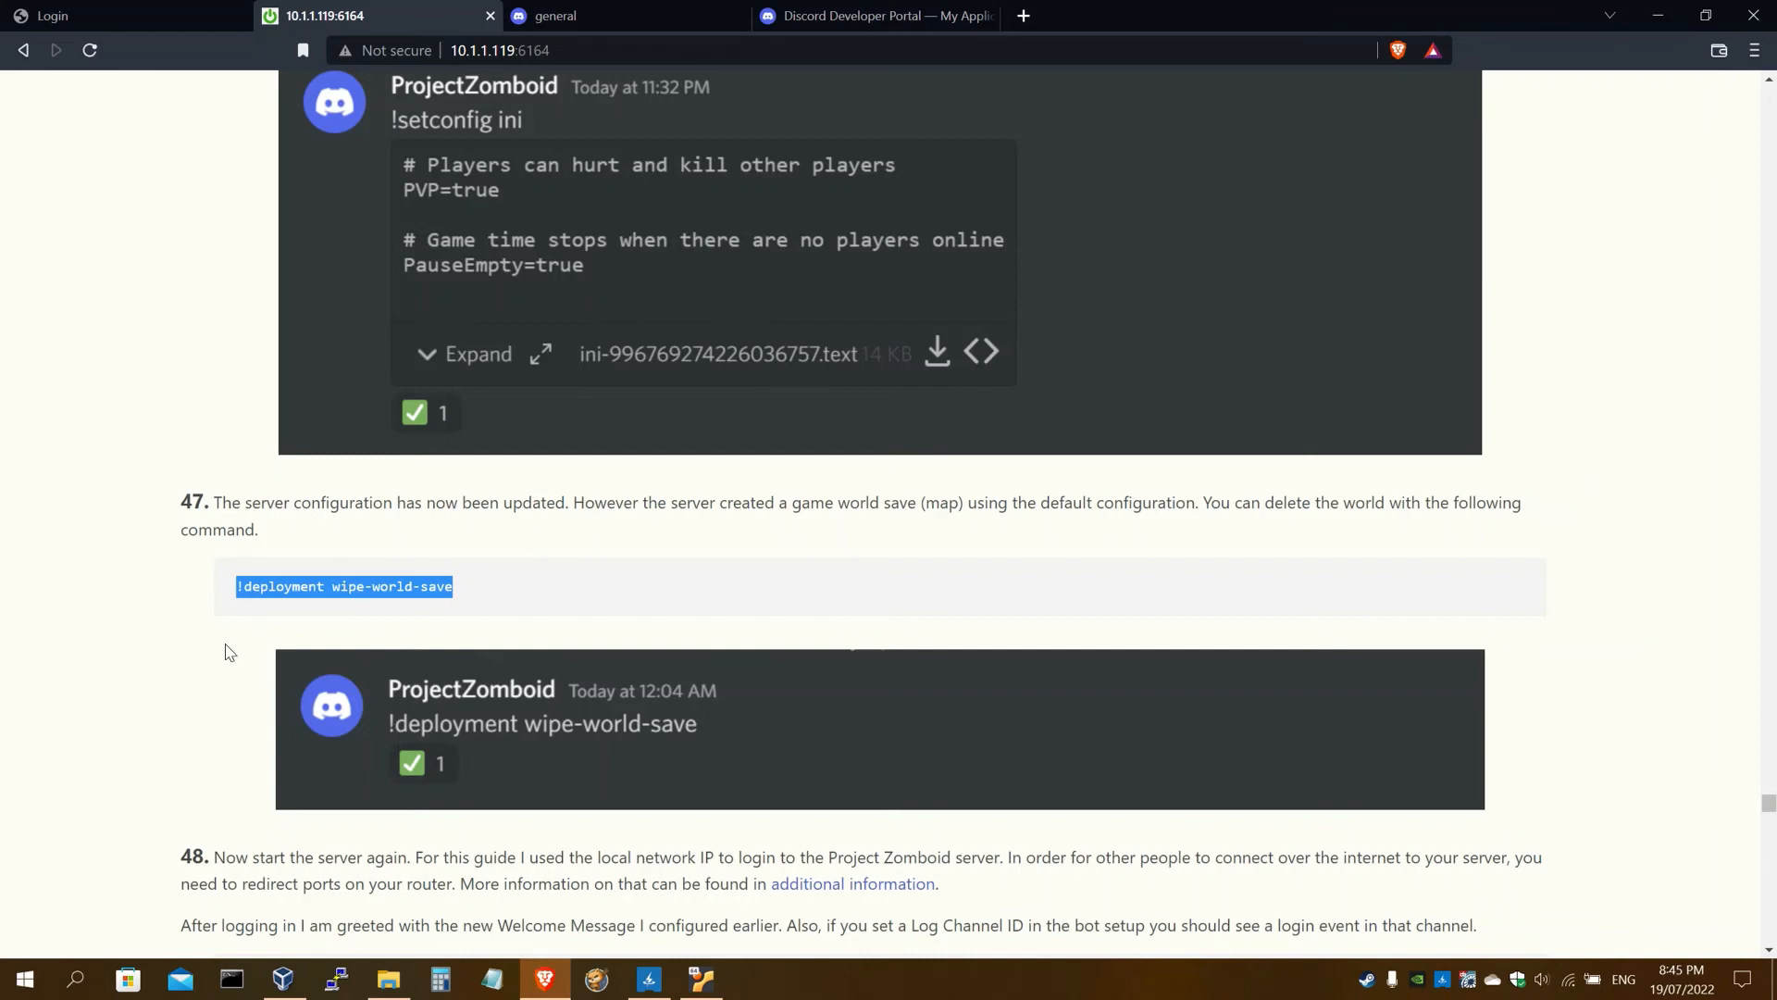
pyautogui.click(670, 9)
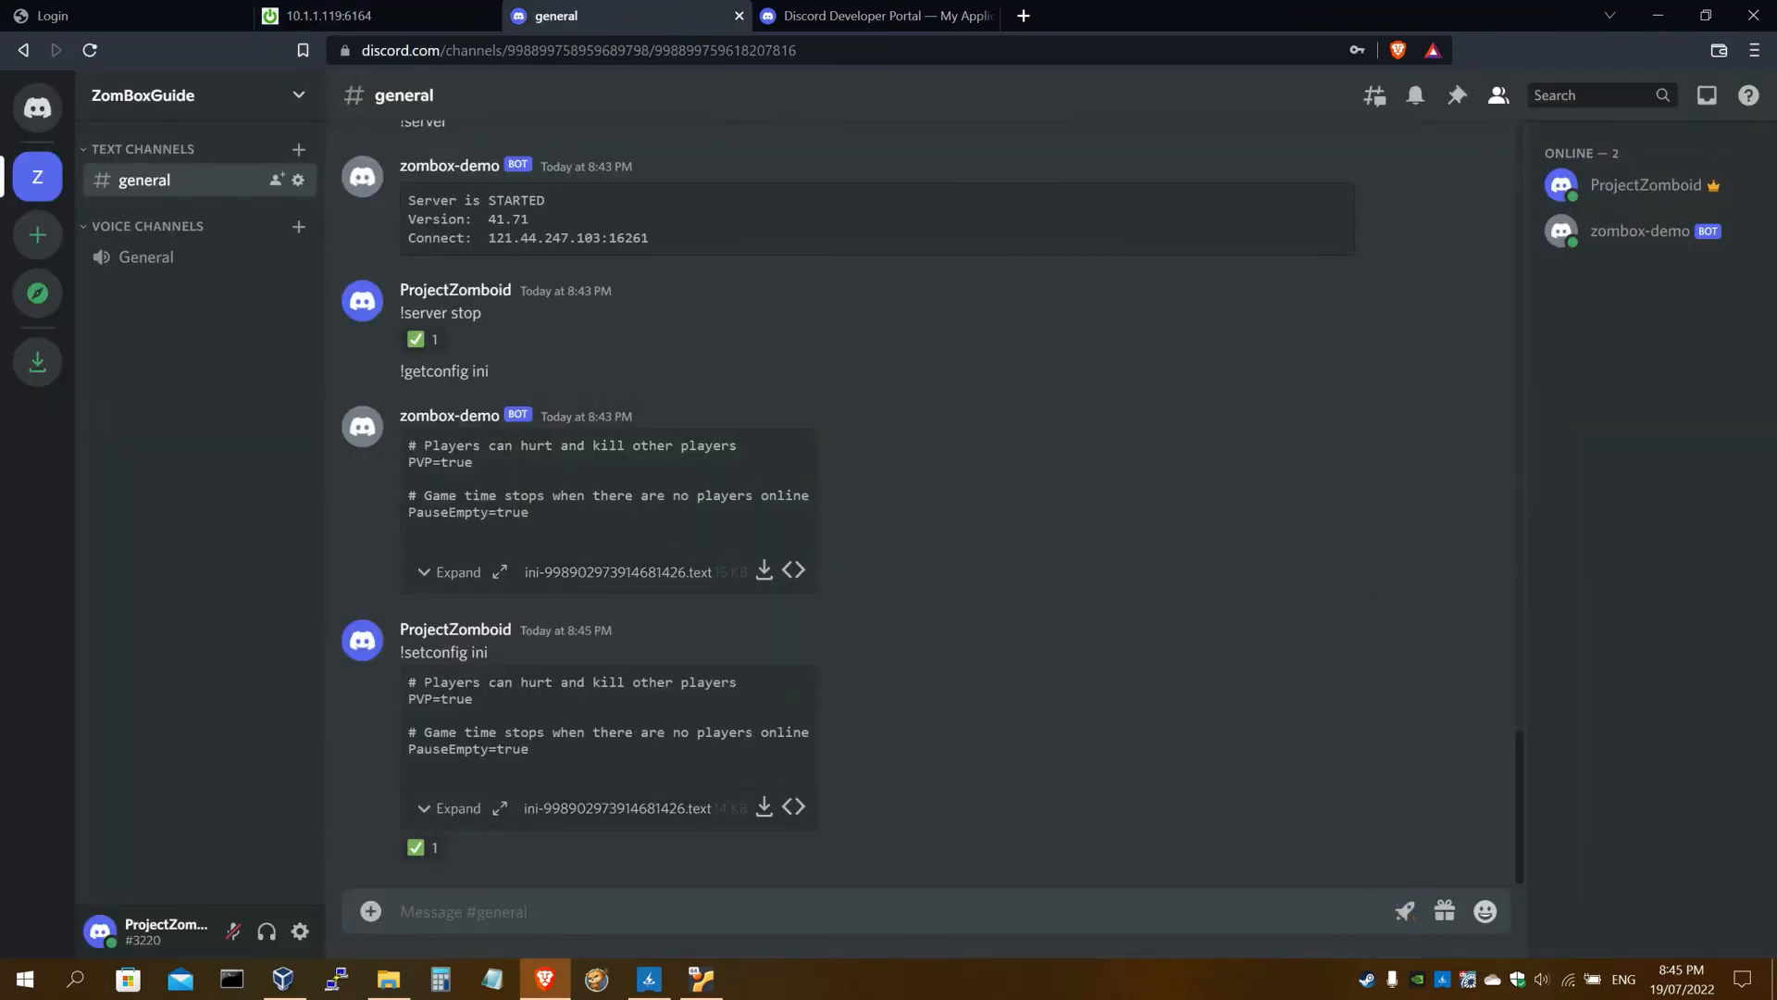
pyautogui.hotkey('ctrl', 'v')
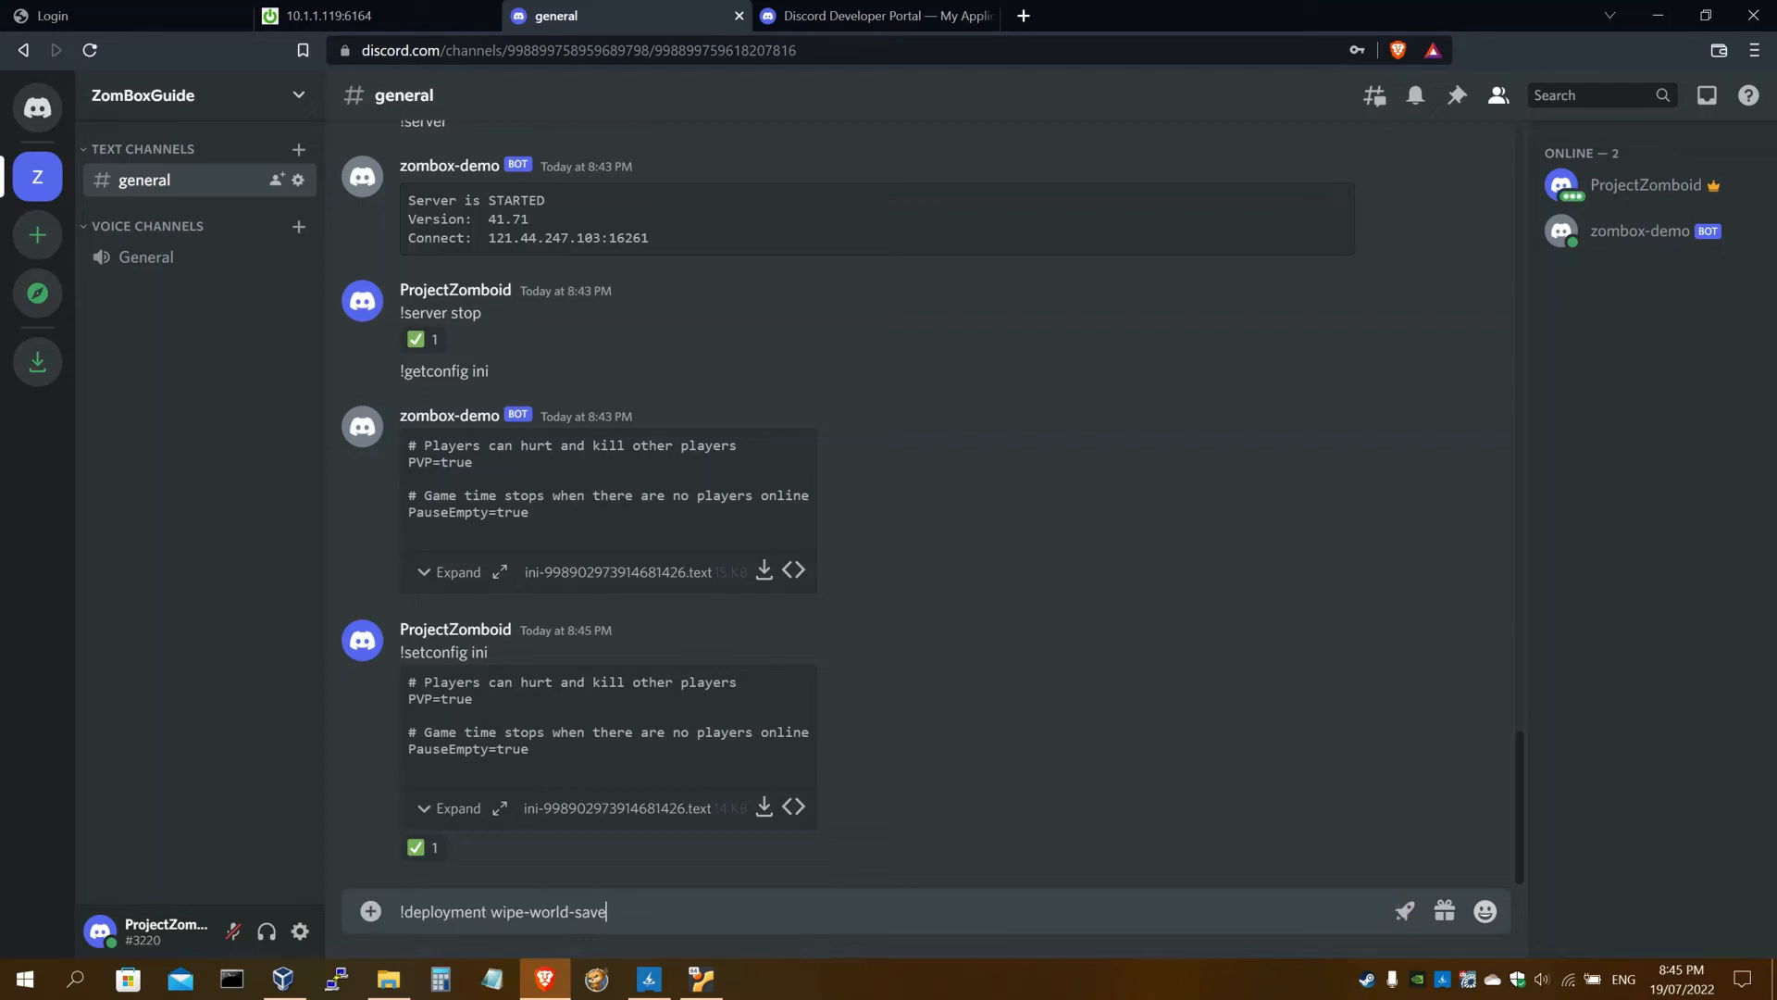
pyautogui.press('Return')
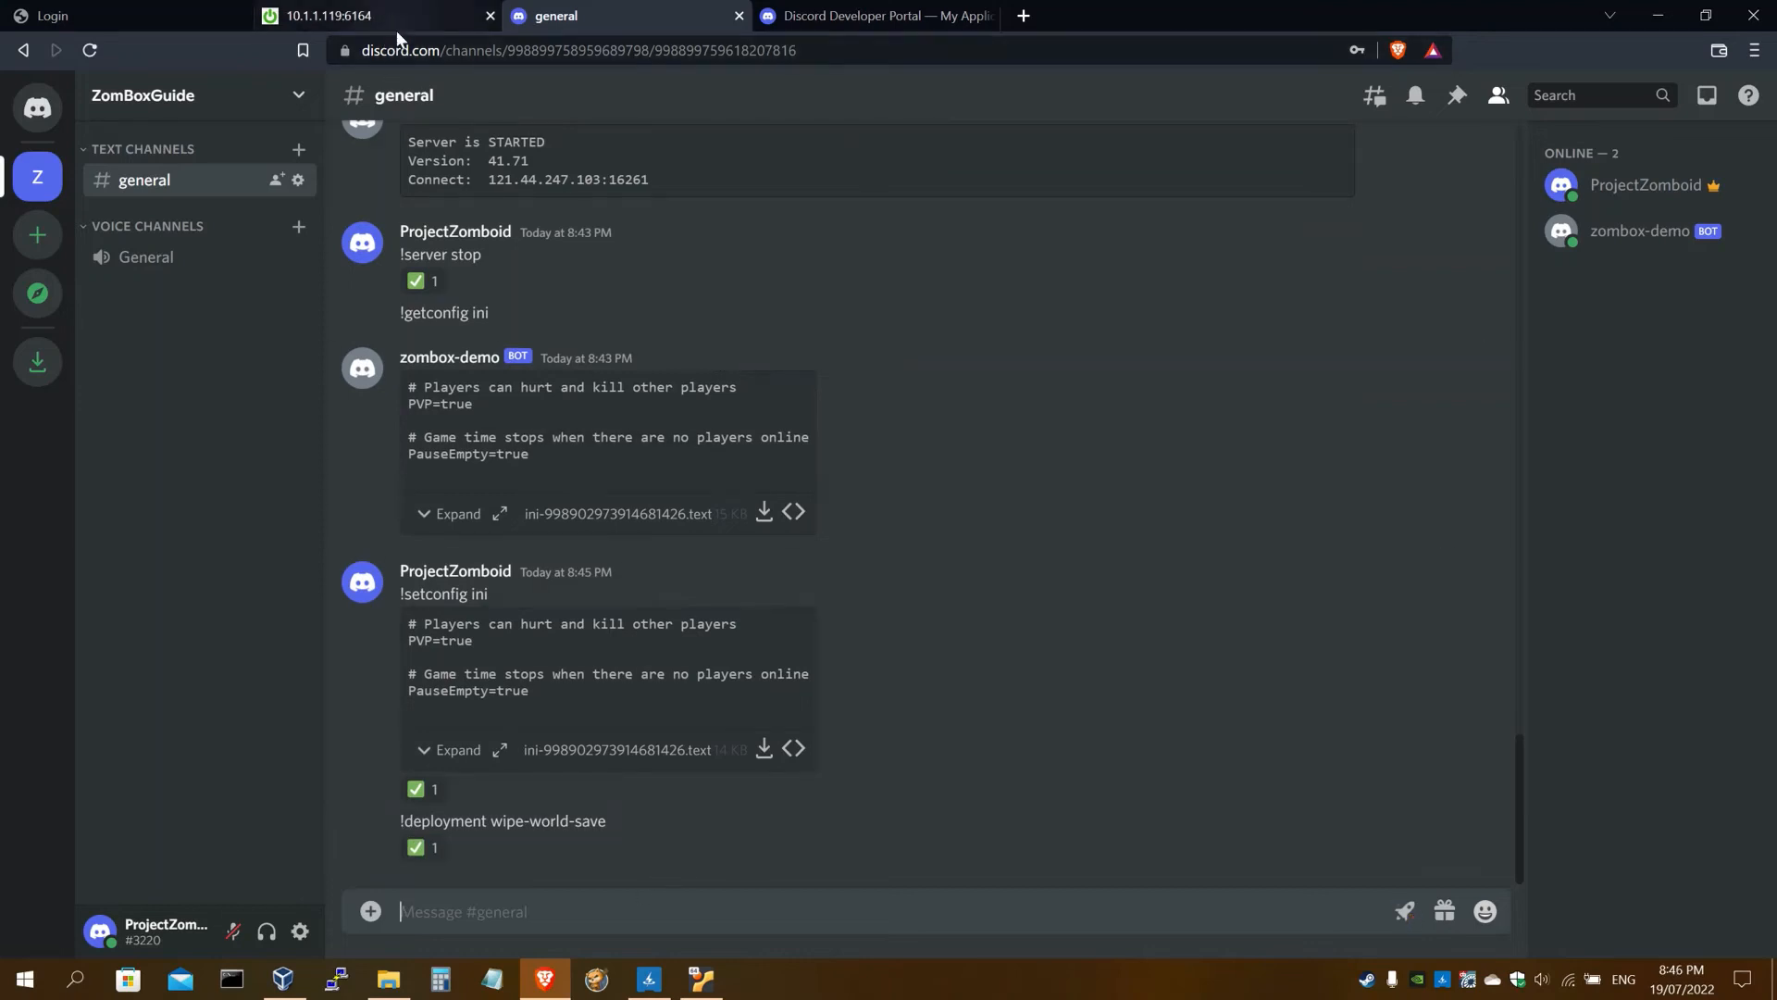
pyautogui.write('!')
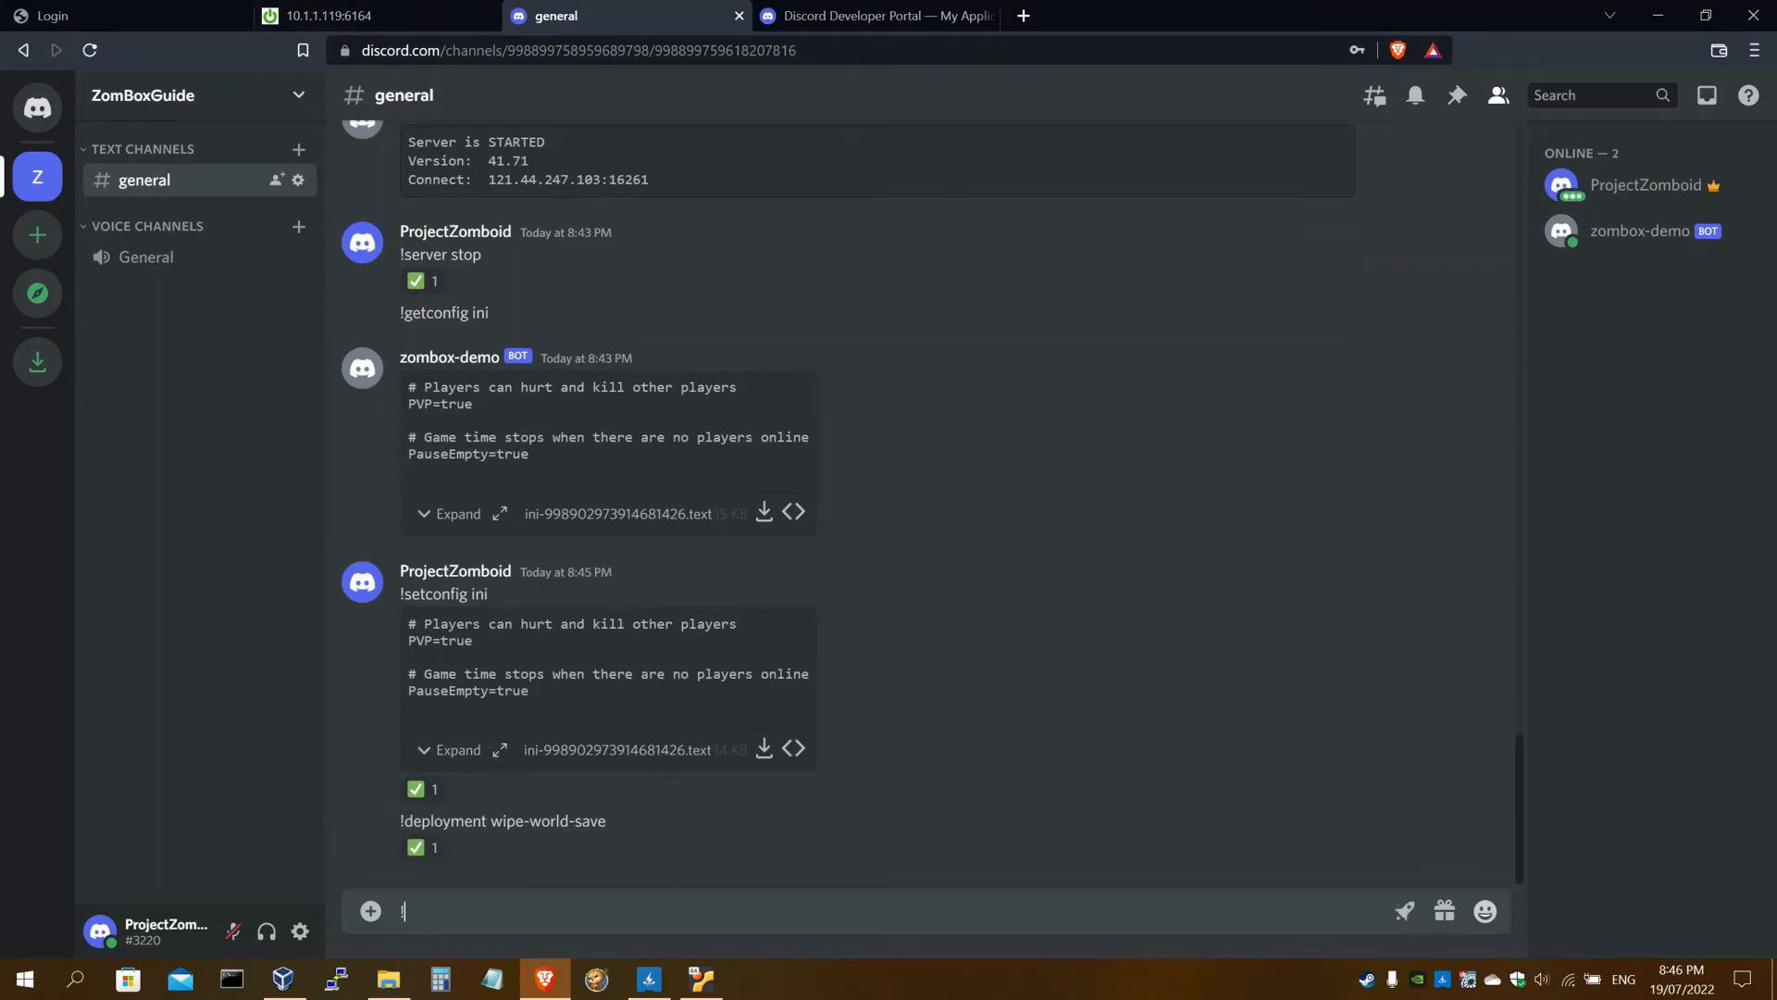
pyautogui.write('server start')
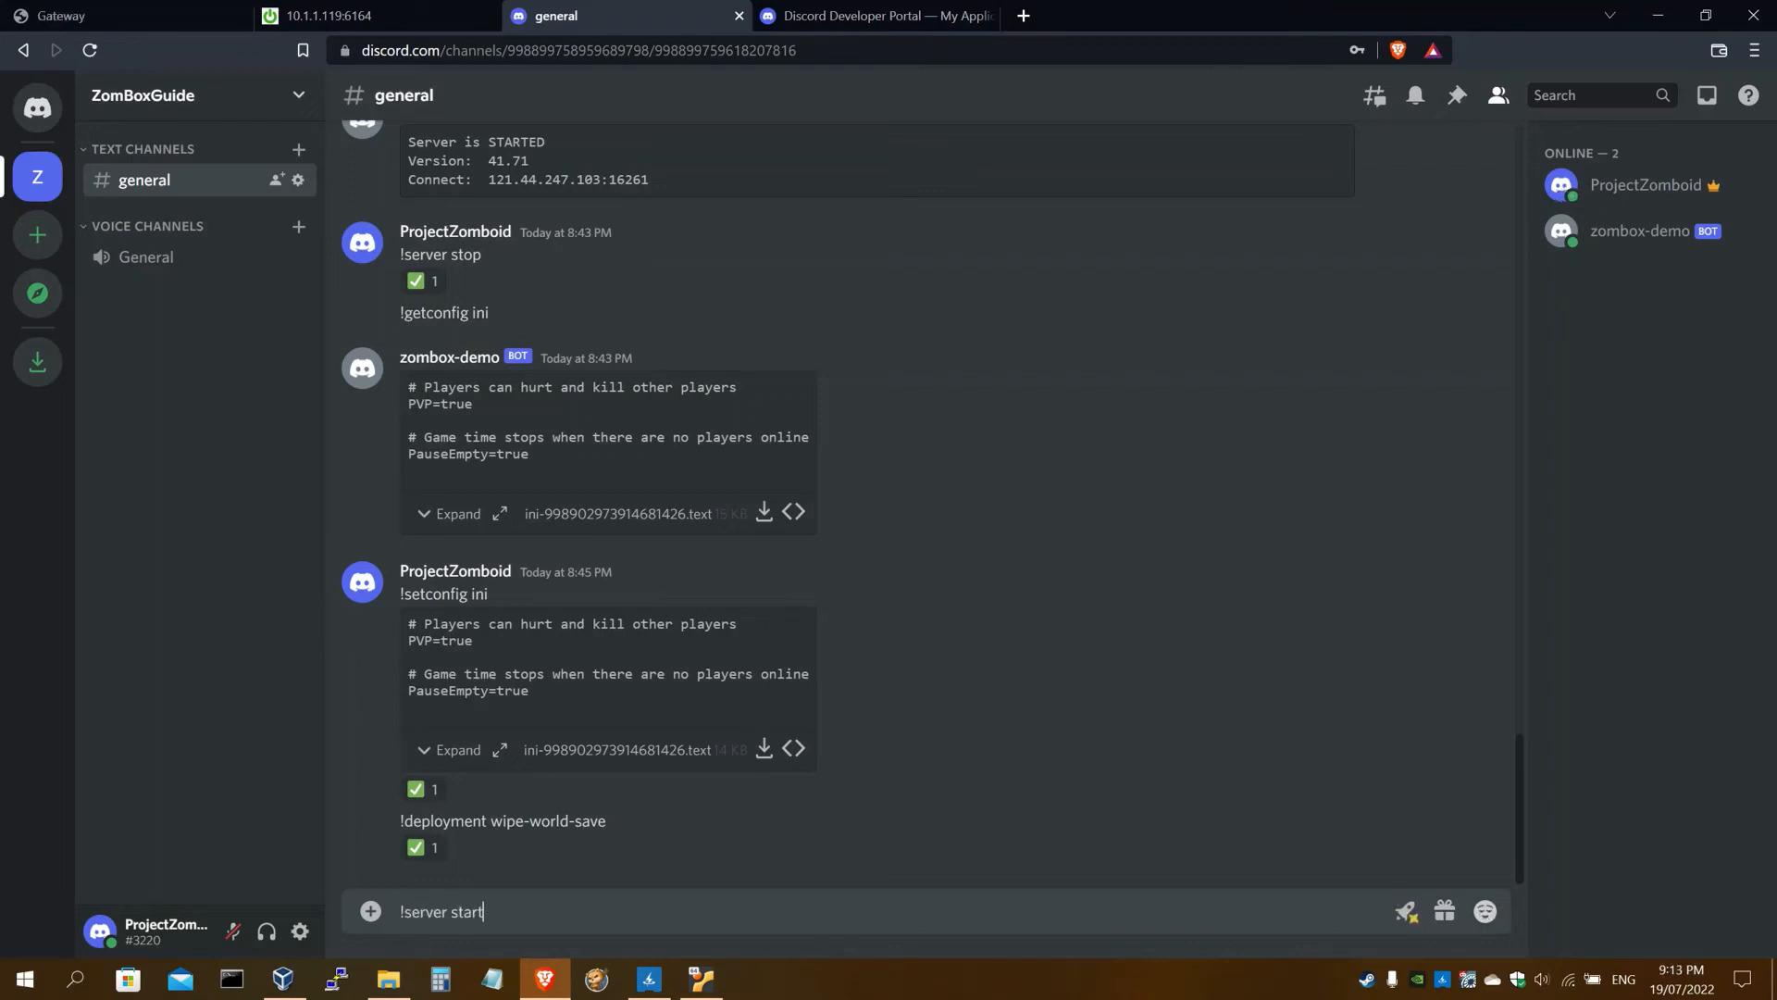
# Send '!server start' and launch Project Zomboid from the taskbar
pyautogui.press('Return')
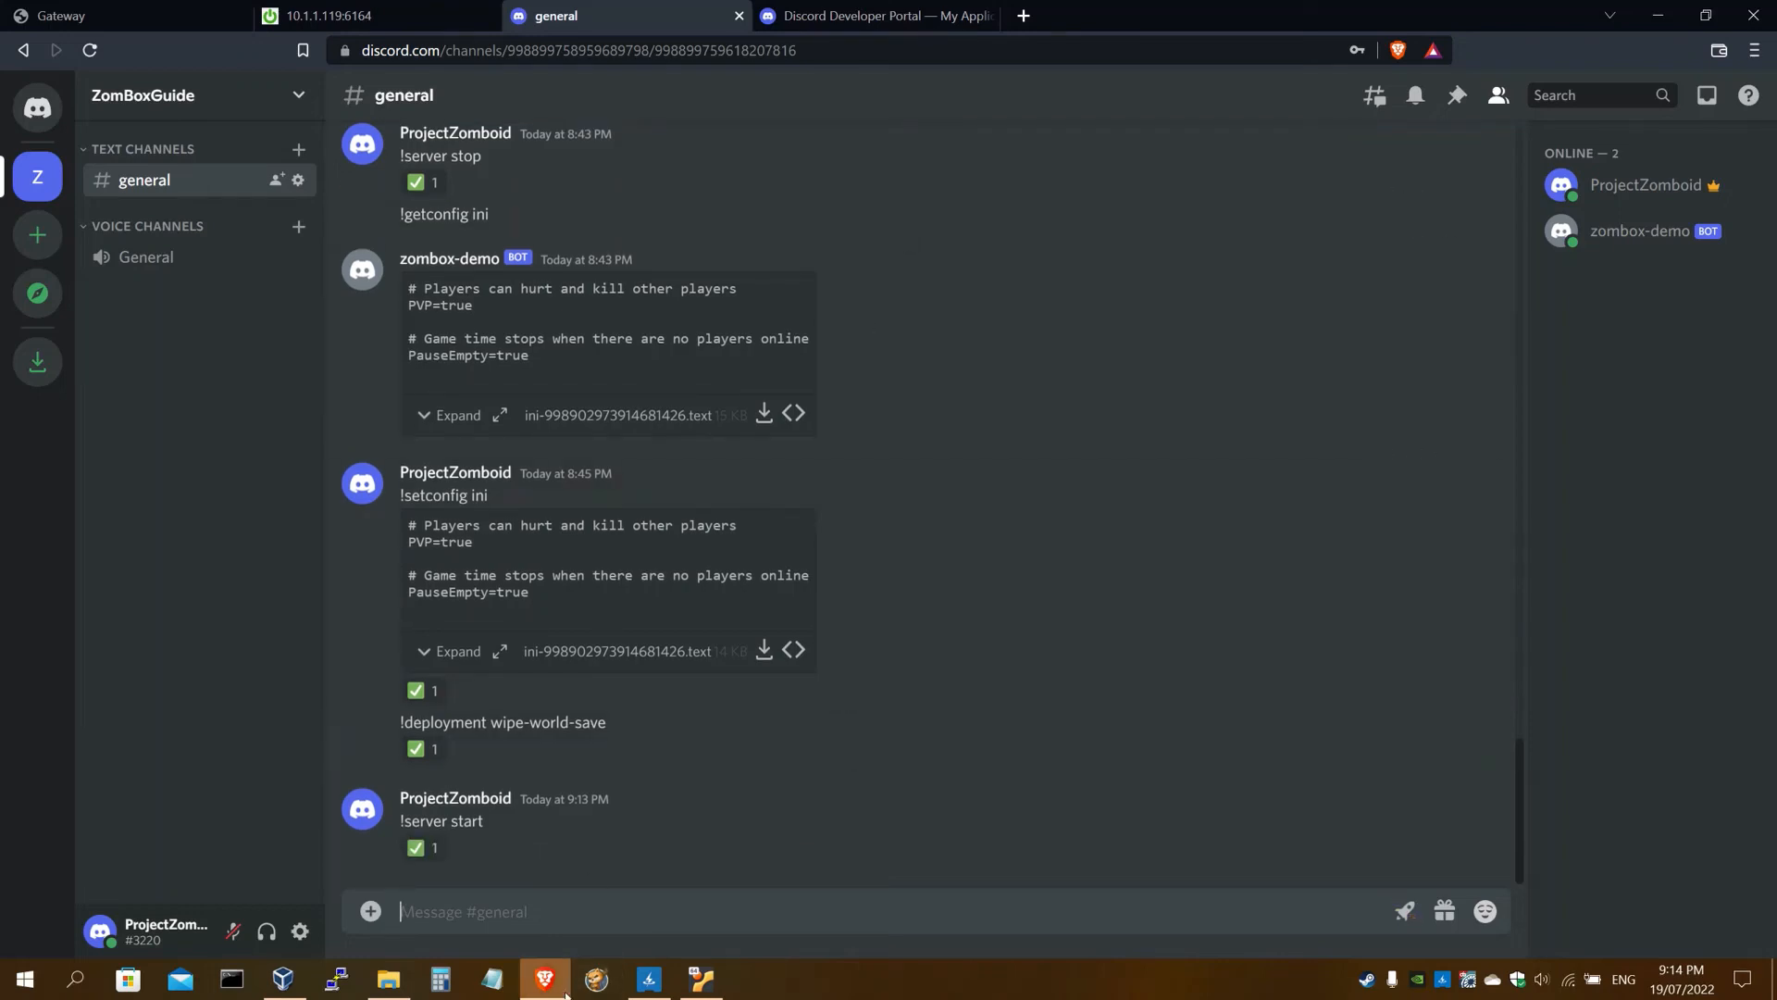
pyautogui.click(597, 979)
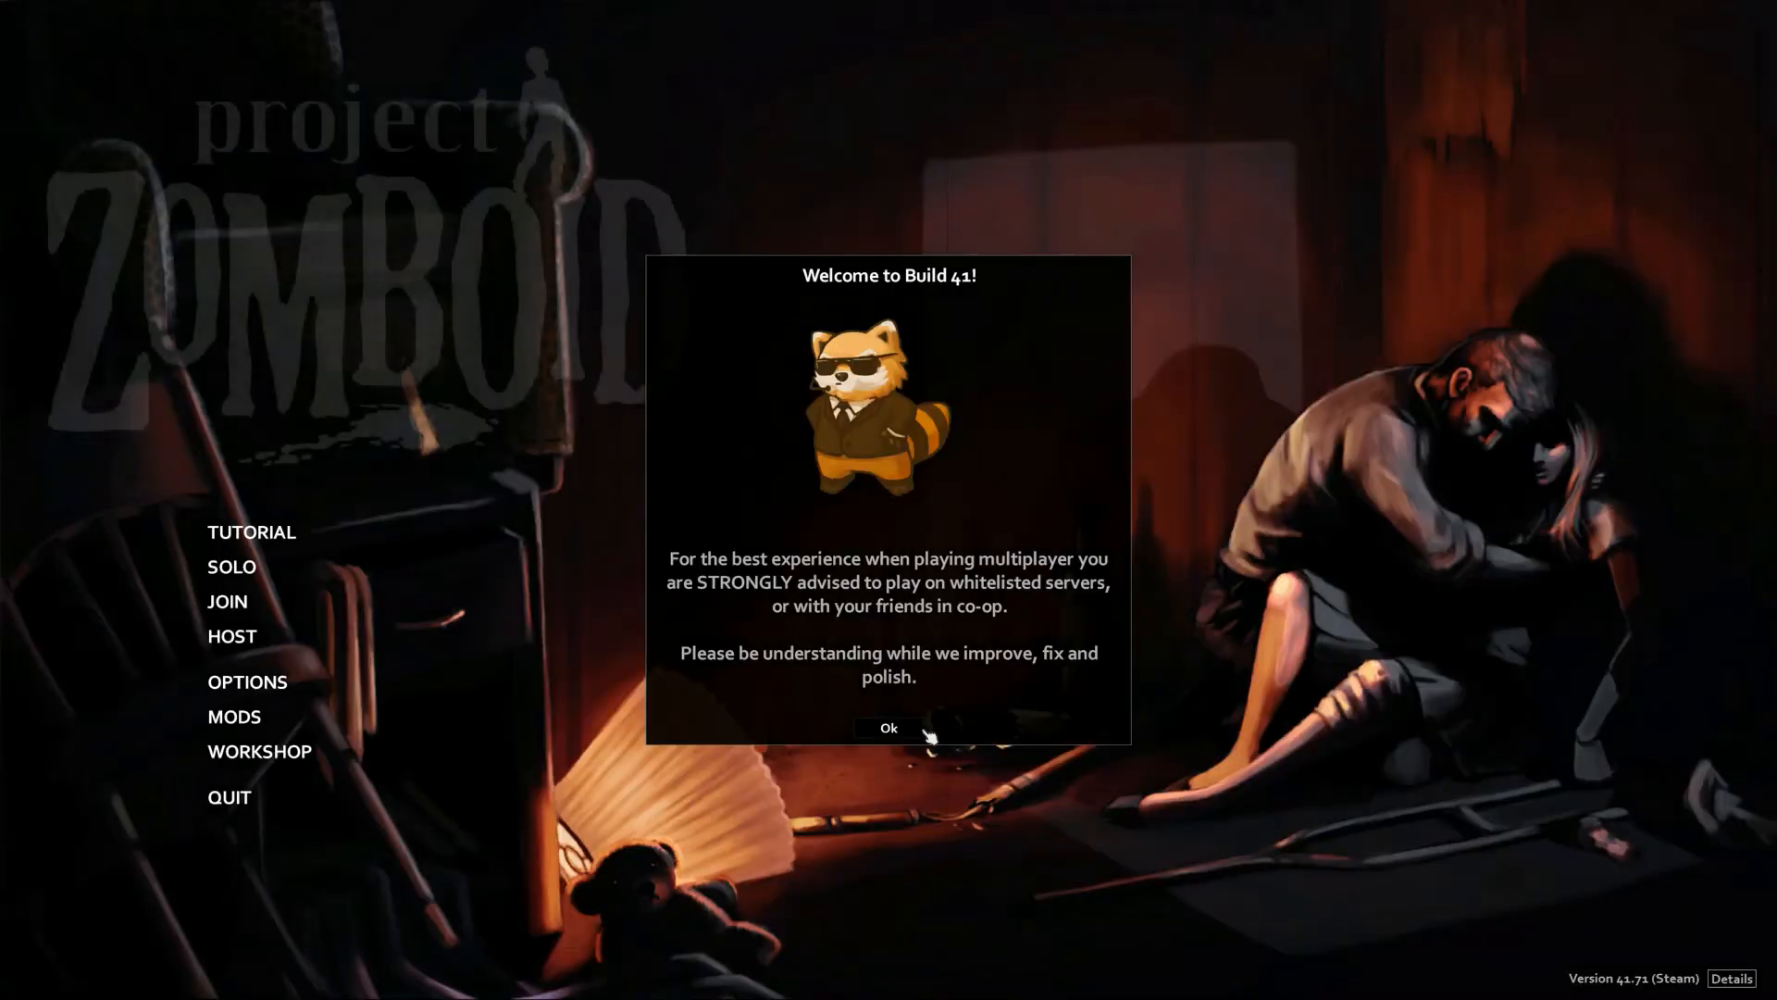
# Dismiss the Build 41 notice and open the favourite servers list for joining
pyautogui.click(905, 728)
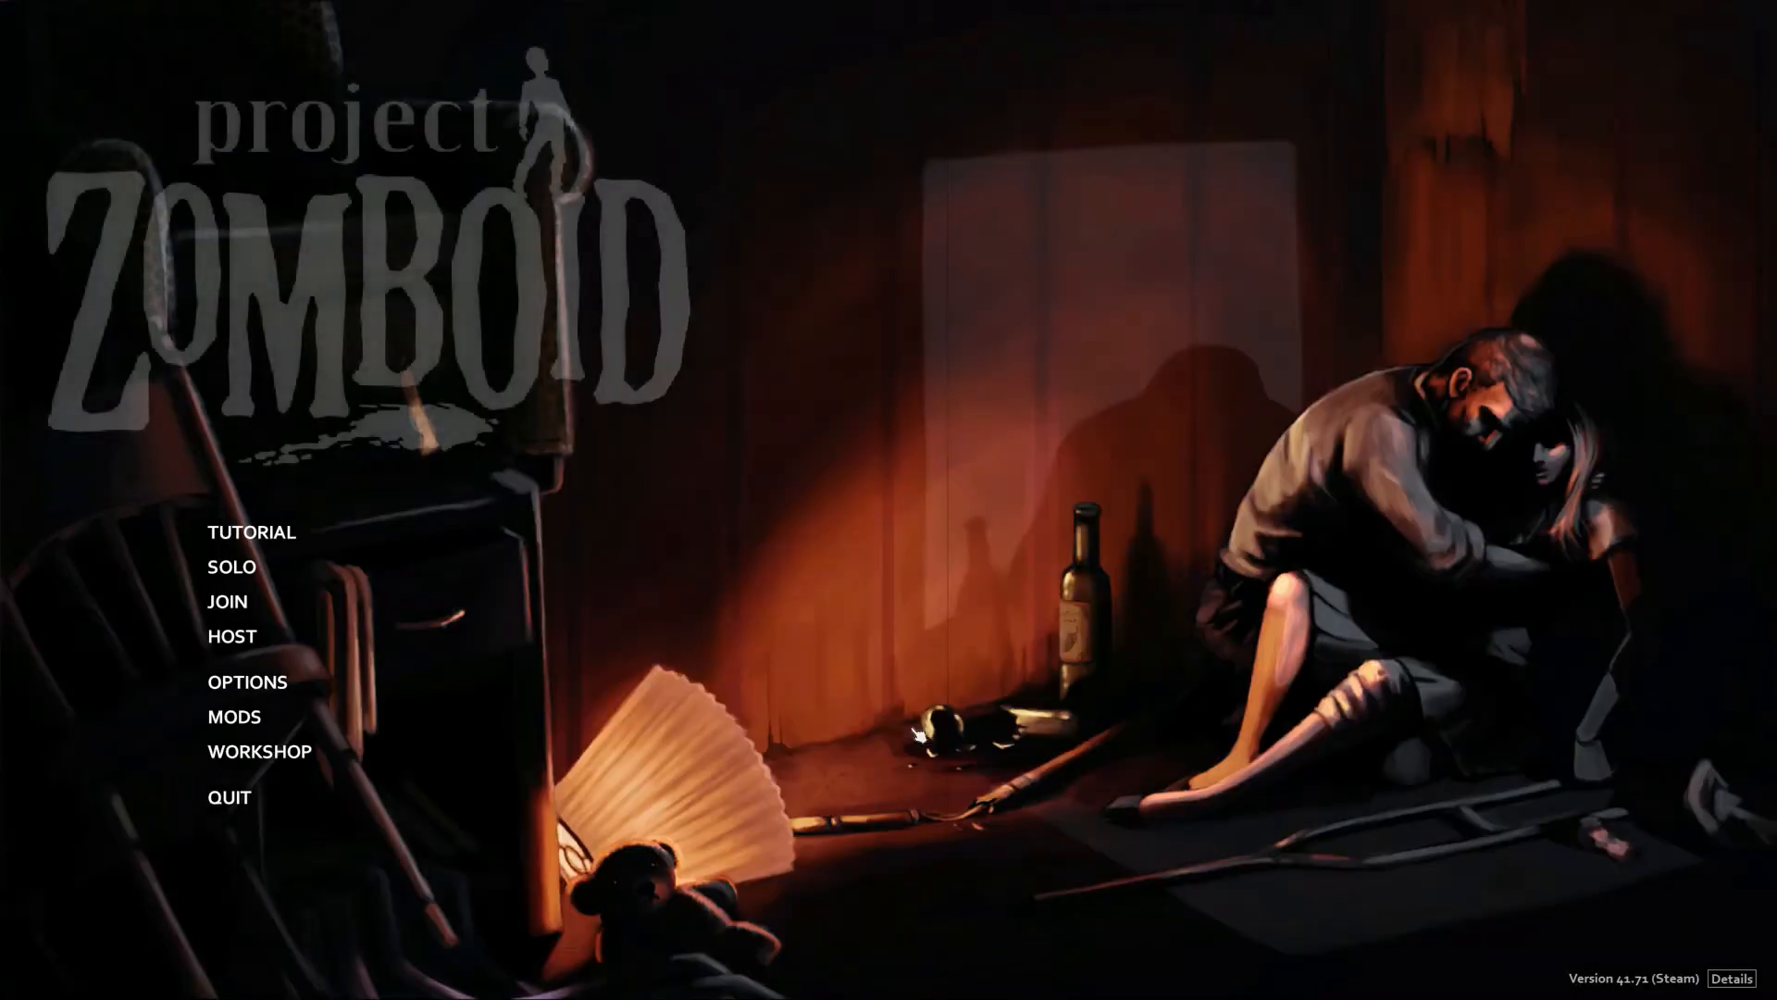
pyautogui.click(228, 601)
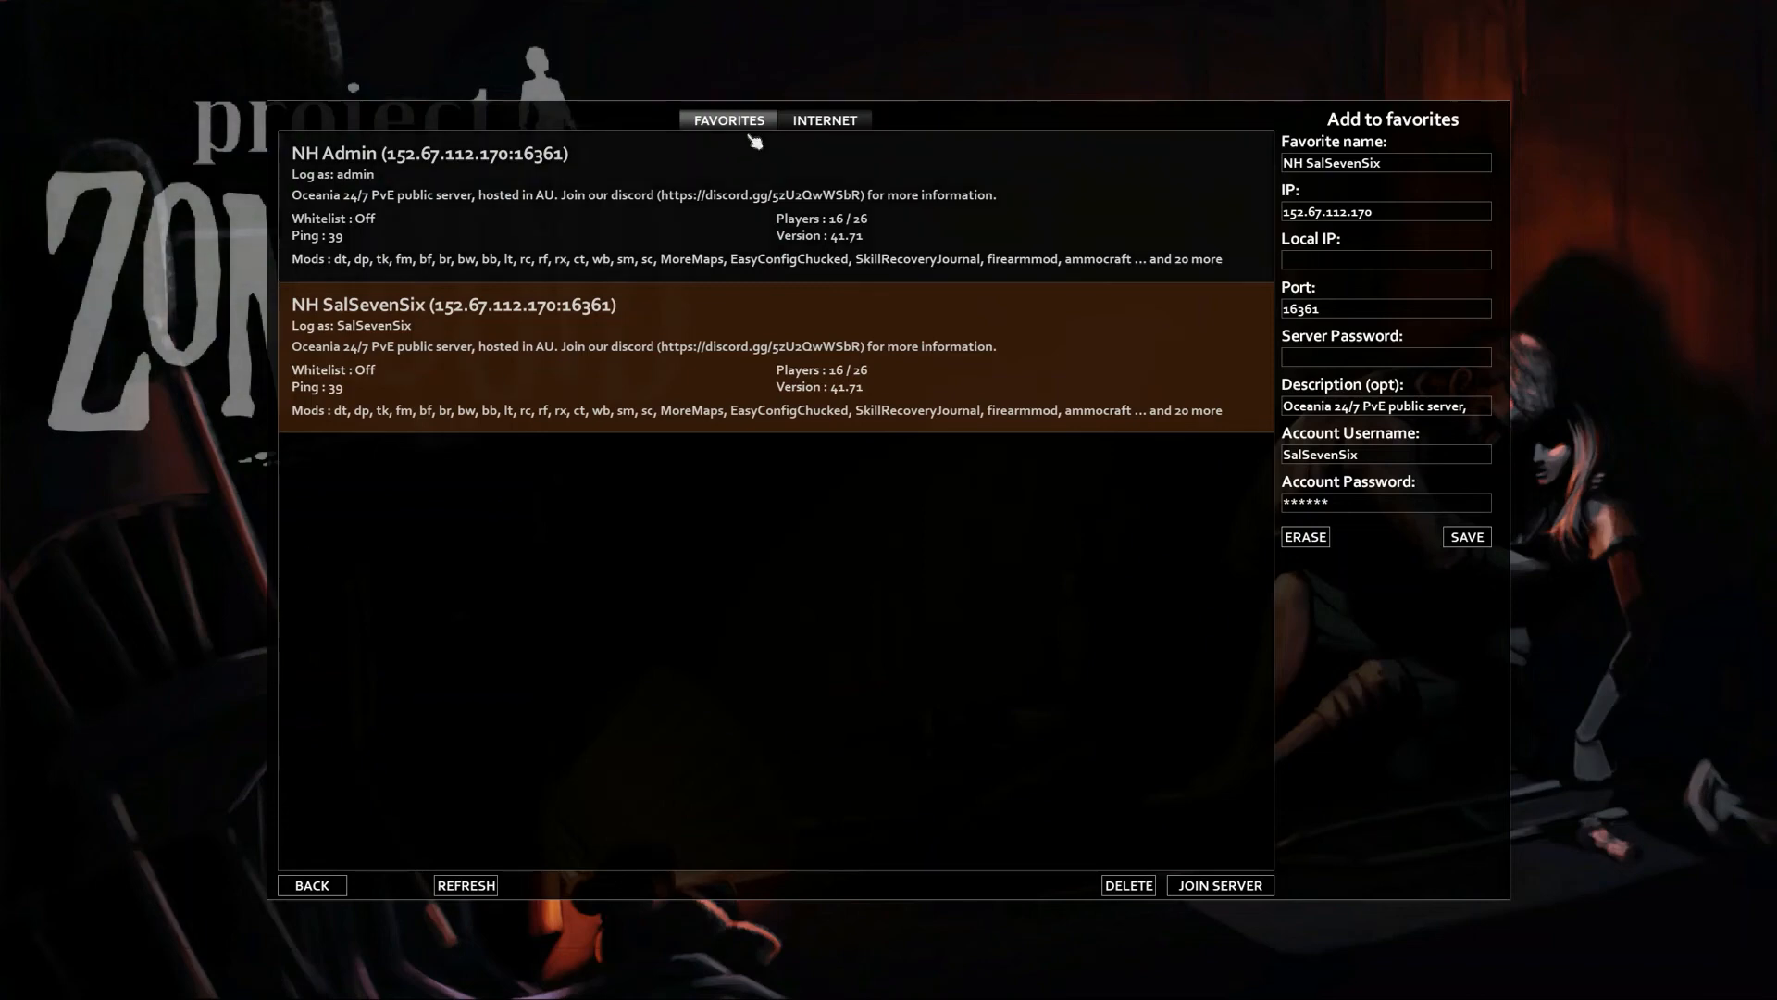
pyautogui.click(838, 121)
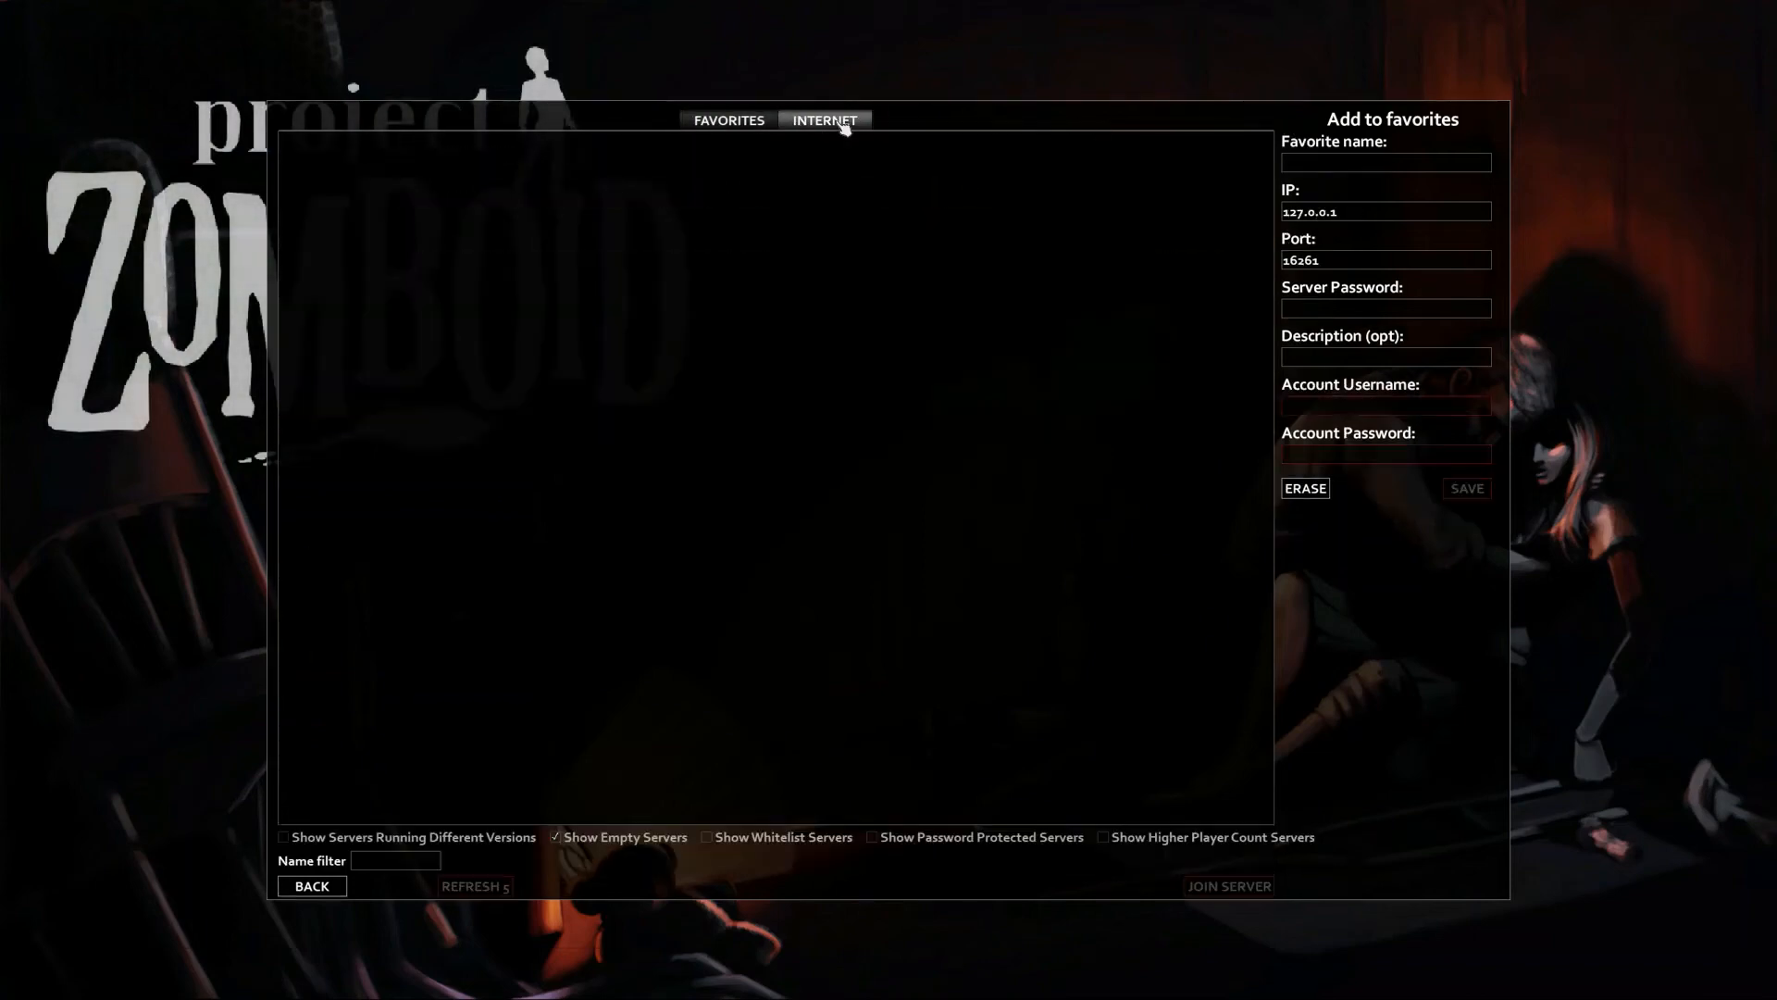
pyautogui.click(730, 120)
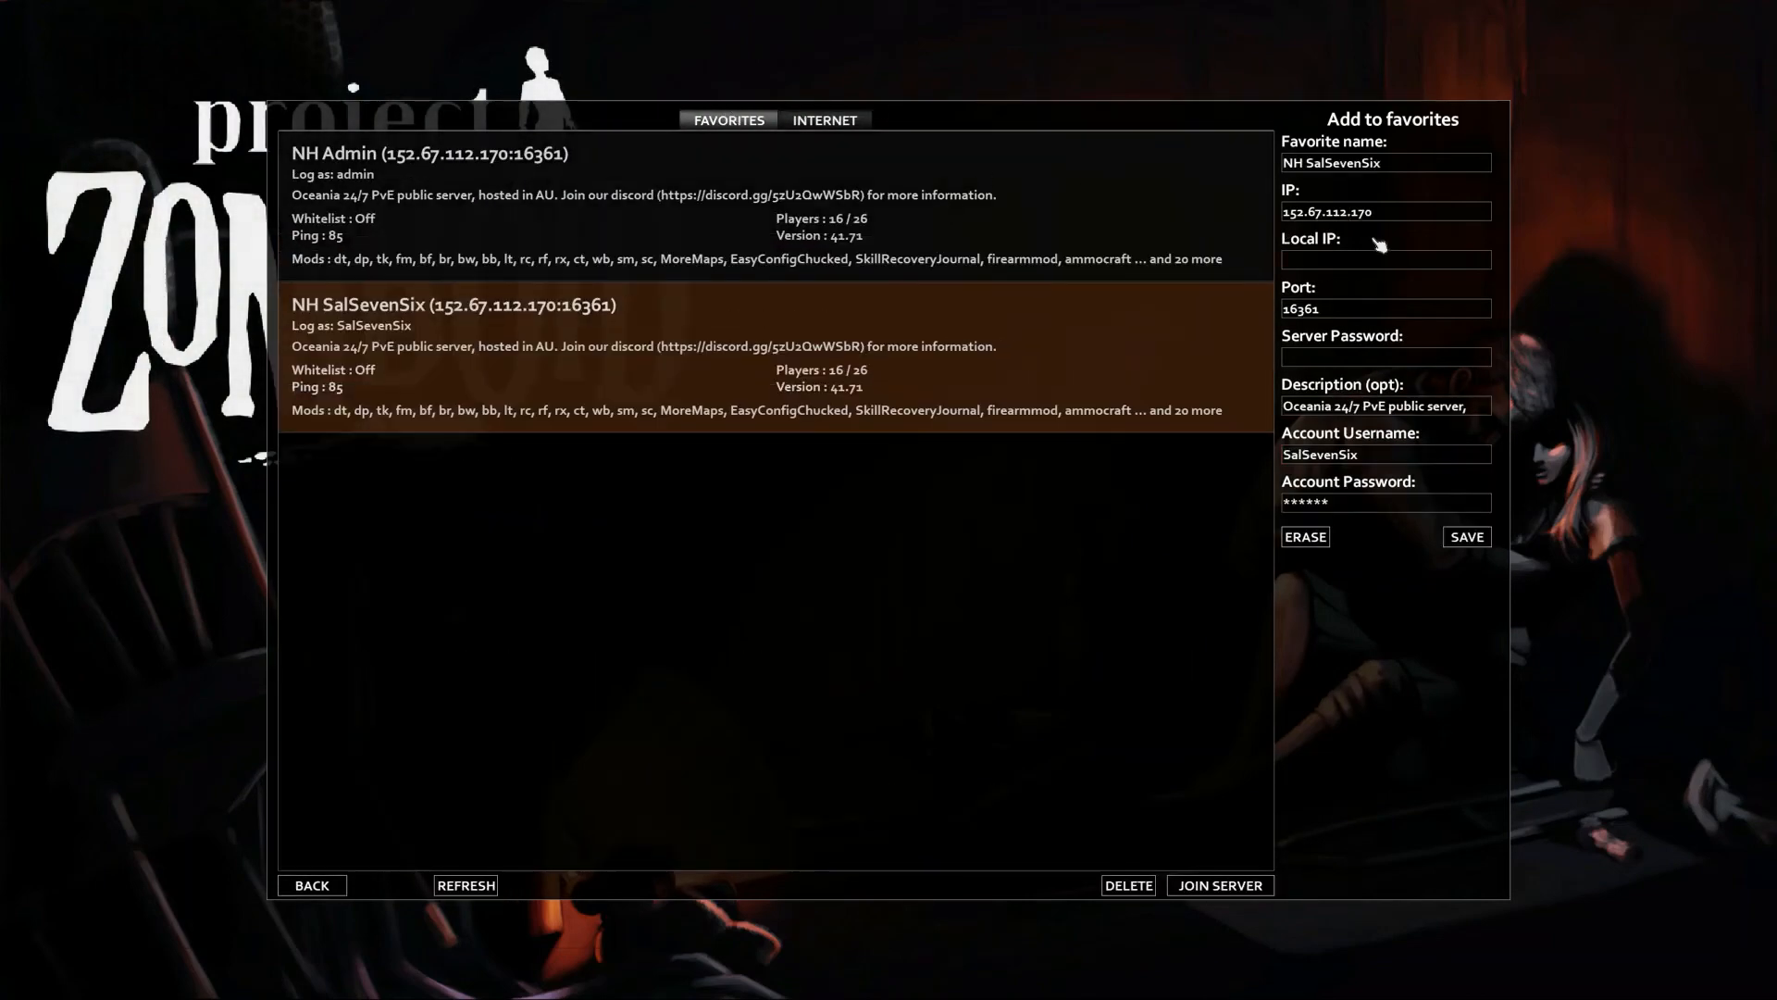
# Name the favourite 'Demo Server' with IP 10.1.1.119 and port 16261
pyautogui.moveTo(1397, 169); pyautogui.dragTo(1242, 171)
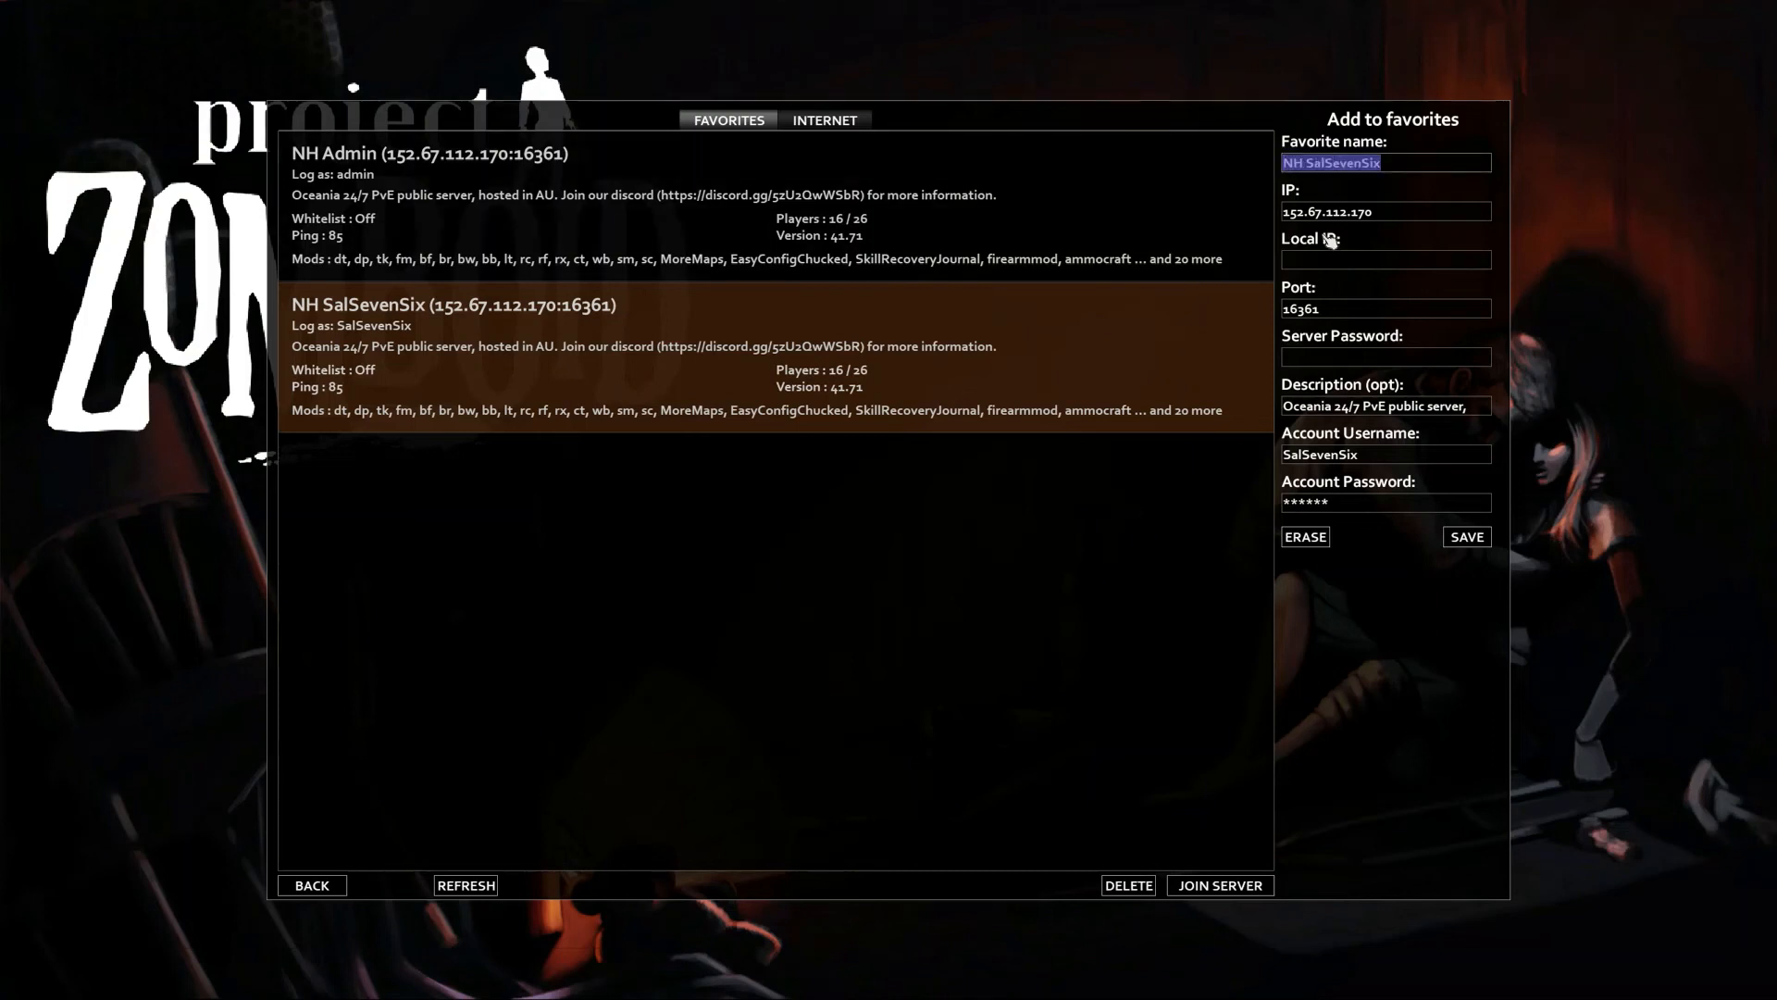
pyautogui.write('Demo Server')
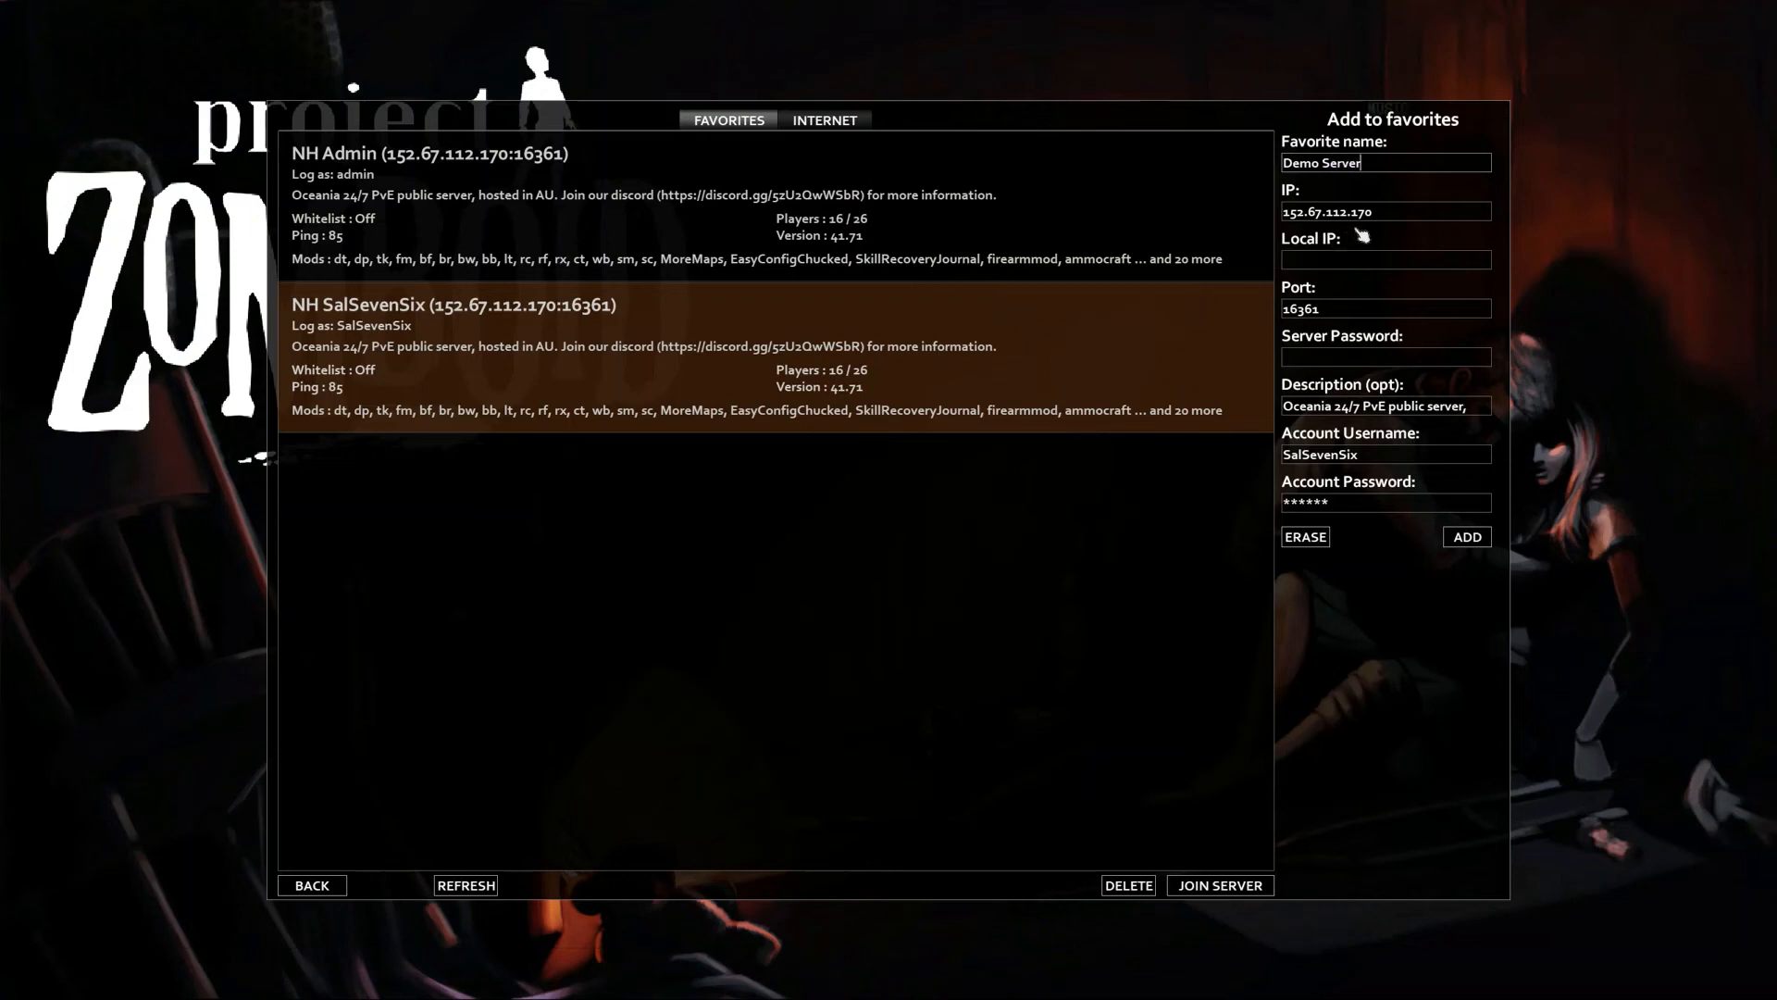
pyautogui.click(1333, 214)
pyautogui.hotkey('ctrl', 'a')
pyautogui.press('BackSpace')
pyautogui.write('1')
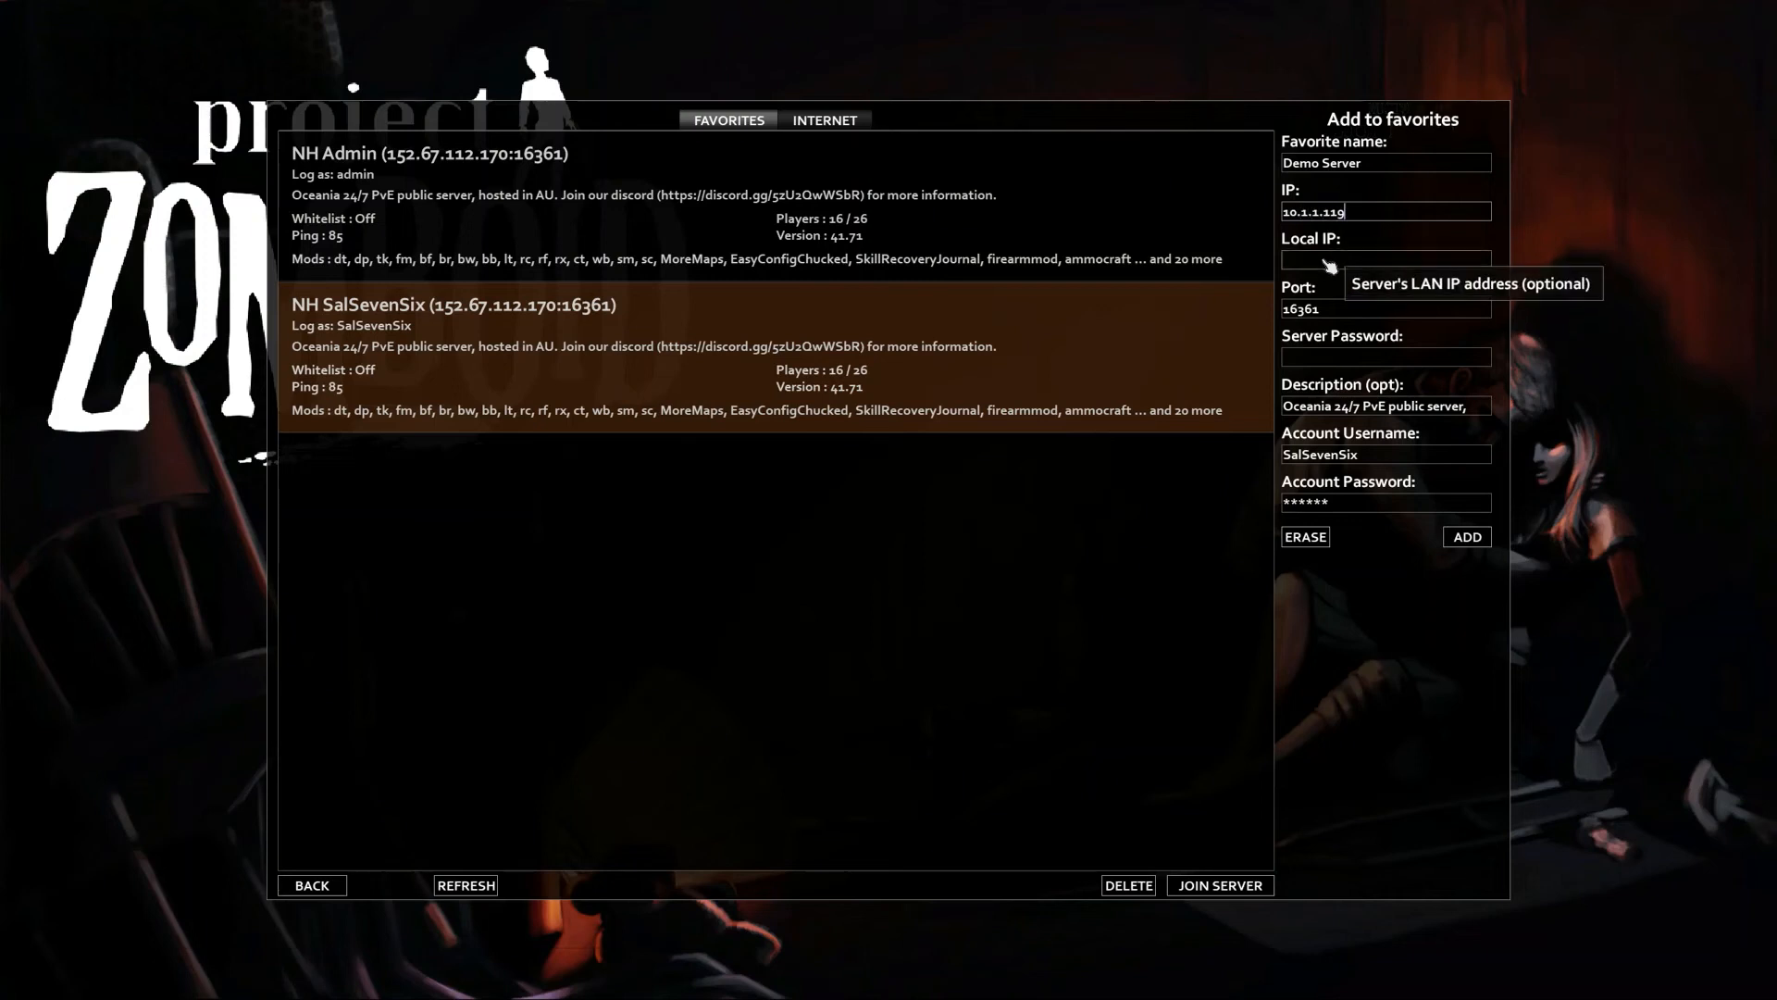
pyautogui.click(1328, 312)
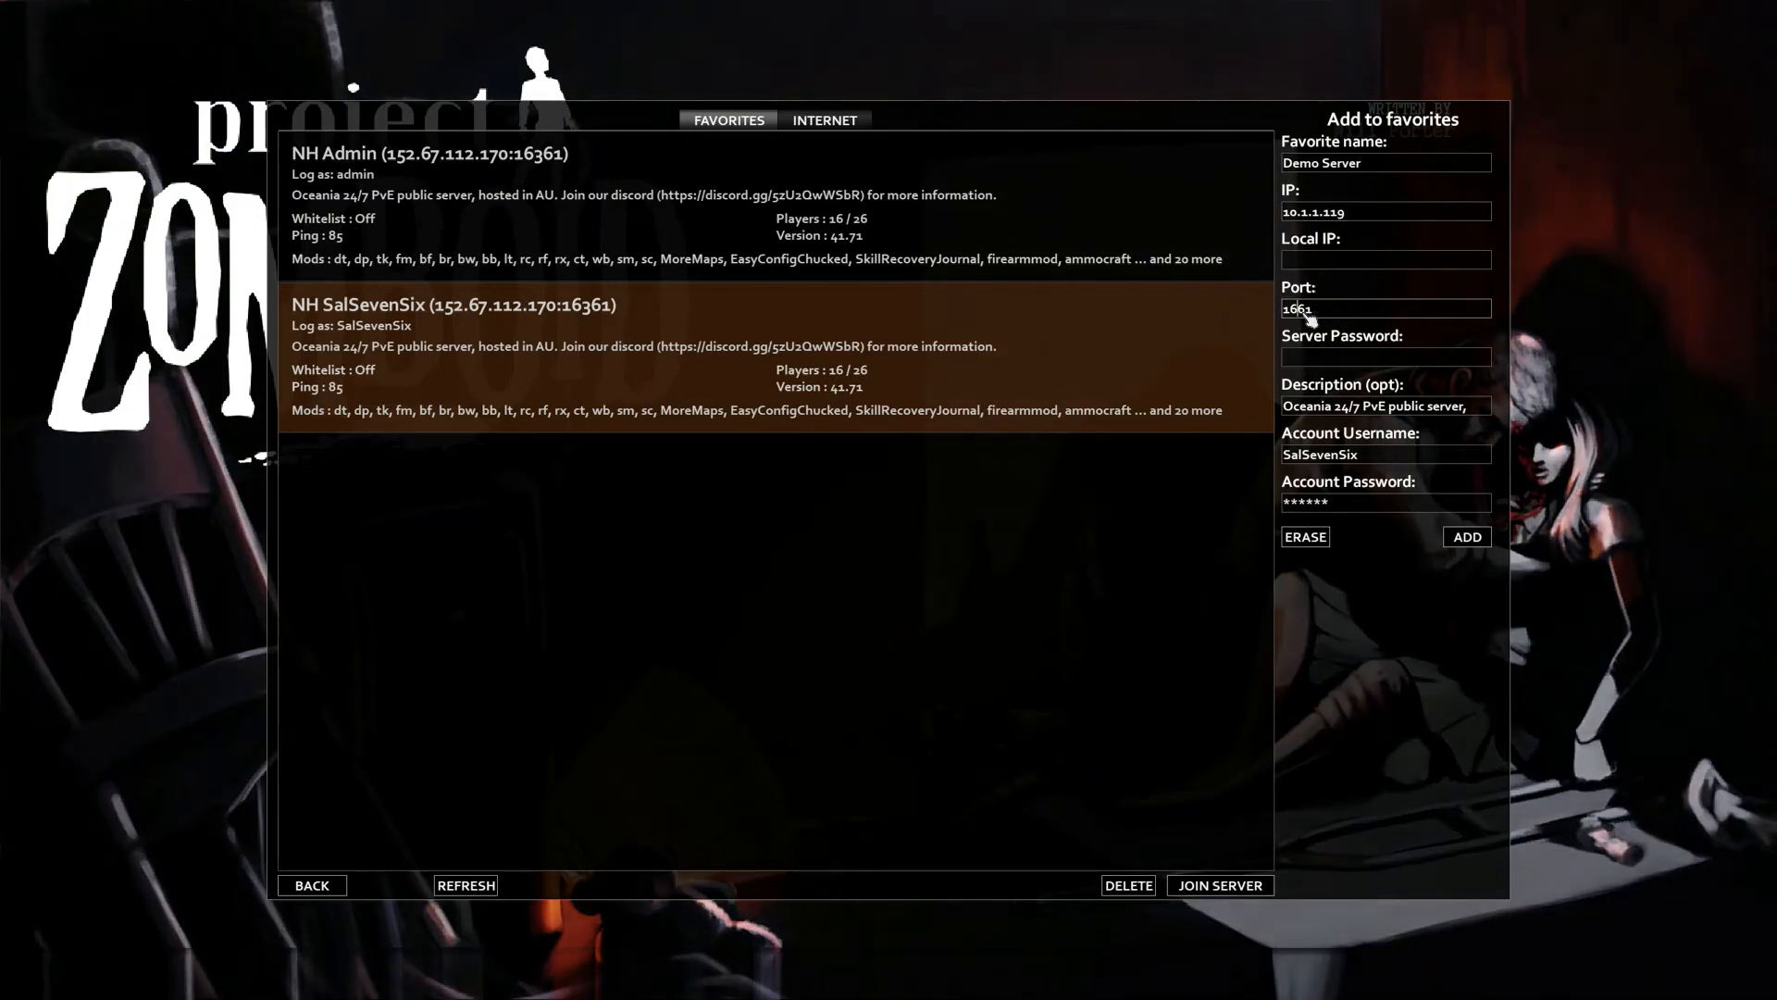
pyautogui.click(1303, 311)
pyautogui.press('BackSpace')
pyautogui.write('2')
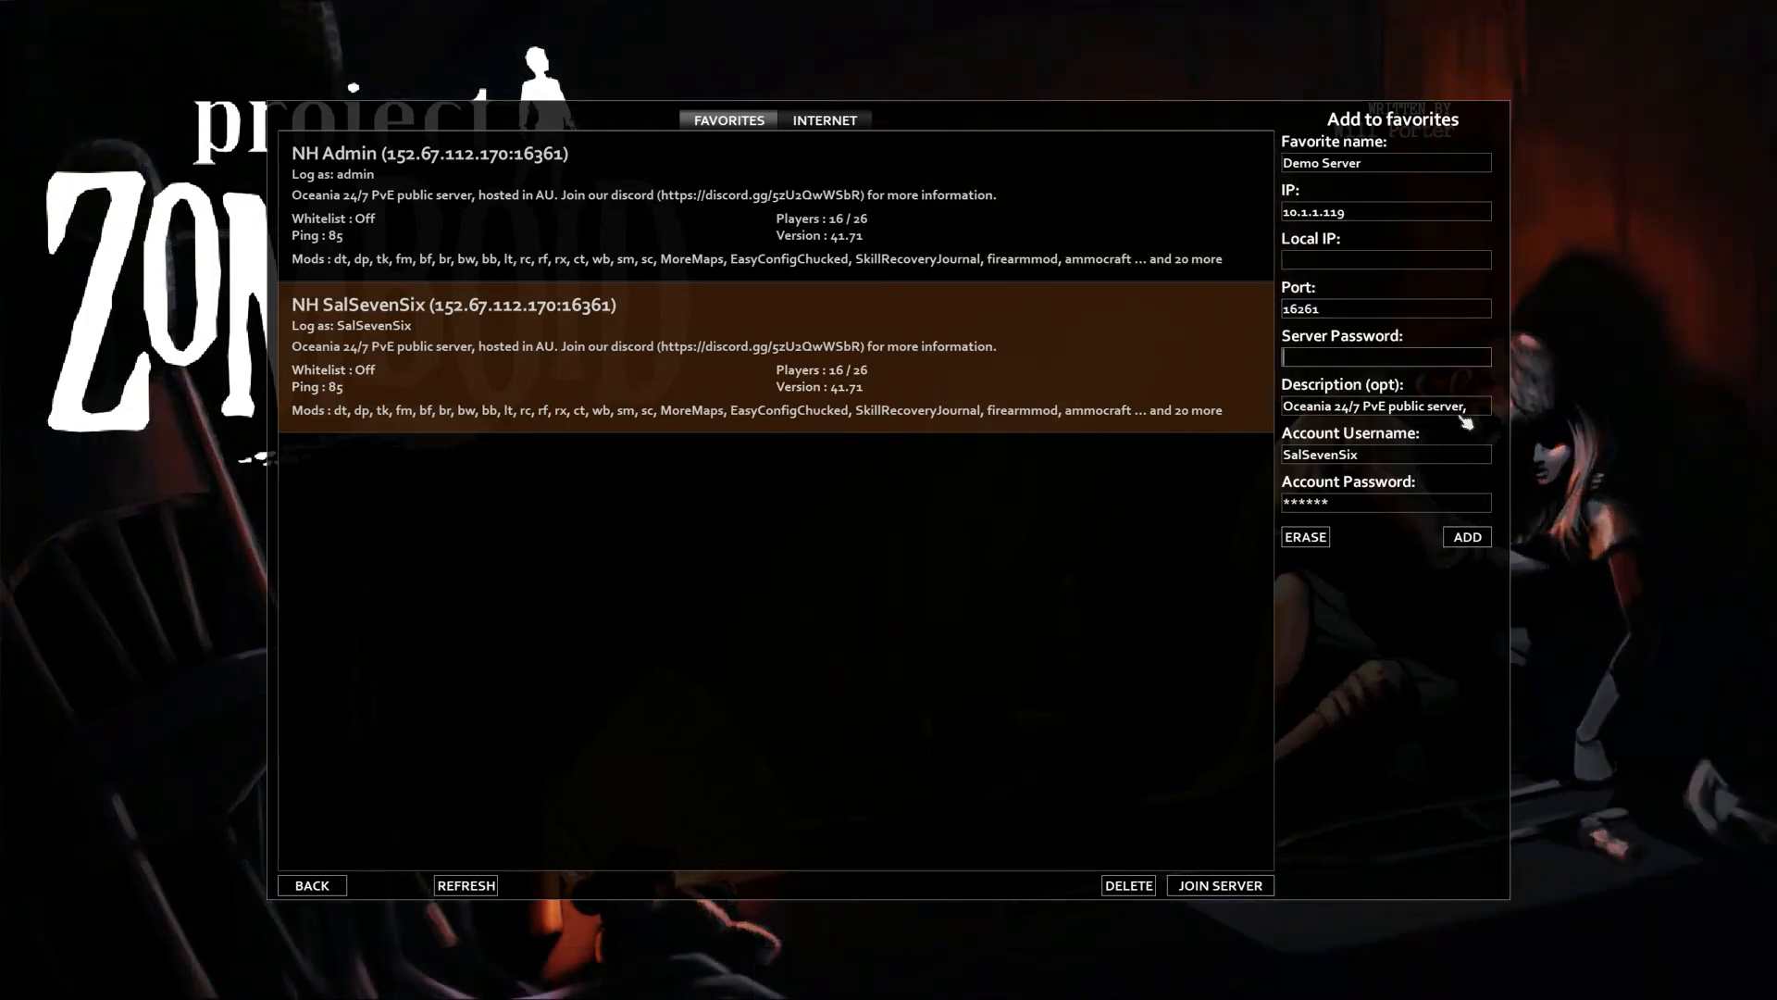
# Replace the old account credentials with the new username and password
pyautogui.moveTo(1464, 409); pyautogui.dragTo(1404, 408)
pyautogui.doubleClick(1380, 455)
pyautogui.press('BackSpace')
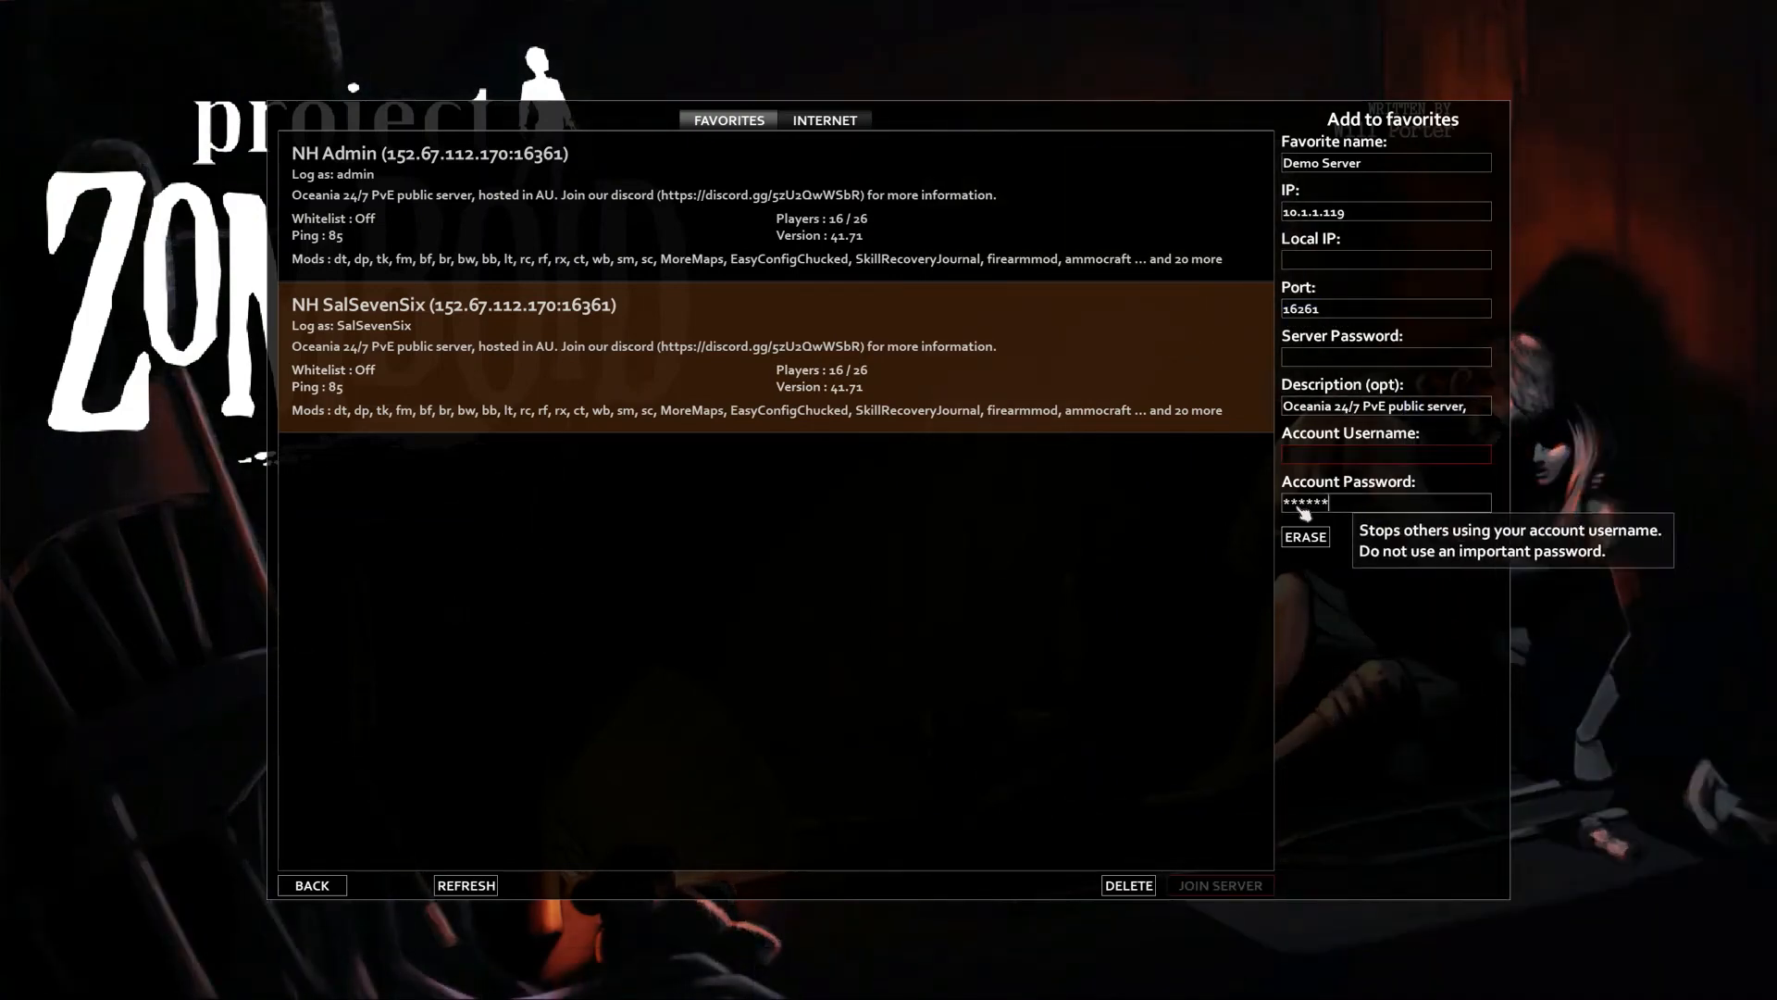
pyautogui.doubleClick(1347, 503)
pyautogui.press('BackSpace')
pyautogui.click(1337, 458)
pyautogui.write('D')
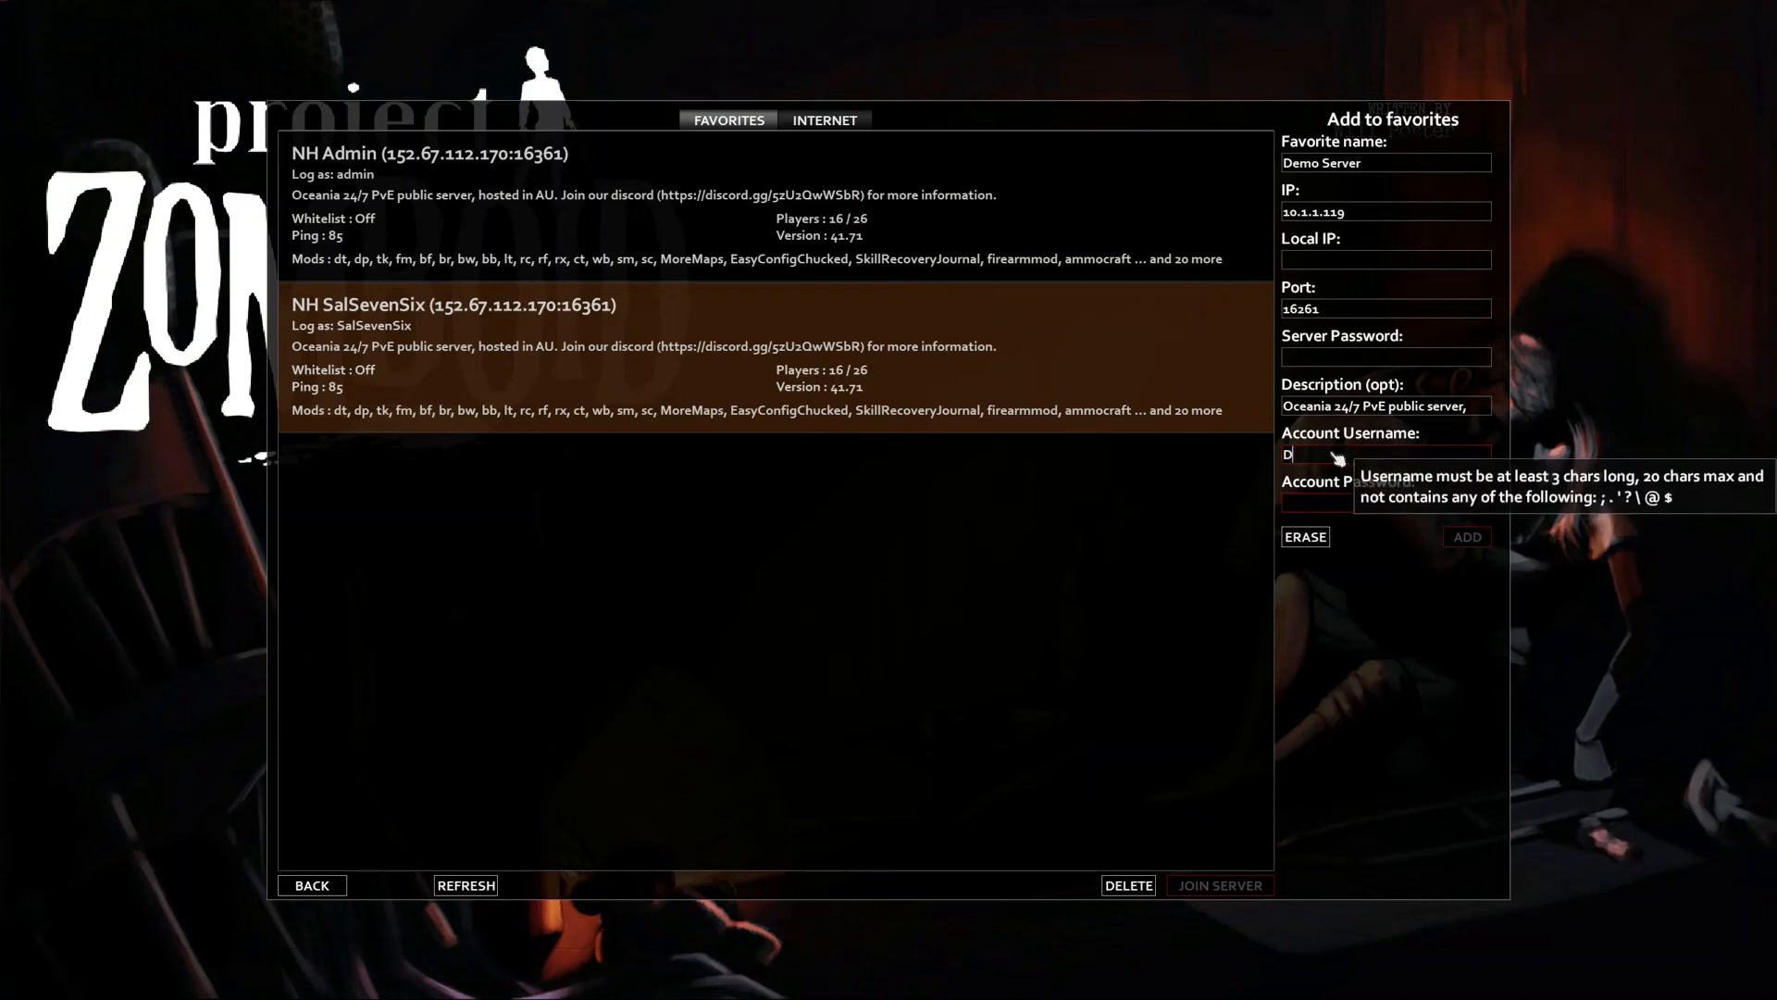
pyautogui.write('emo')
pyautogui.click(1364, 505)
pyautogui.write('*')
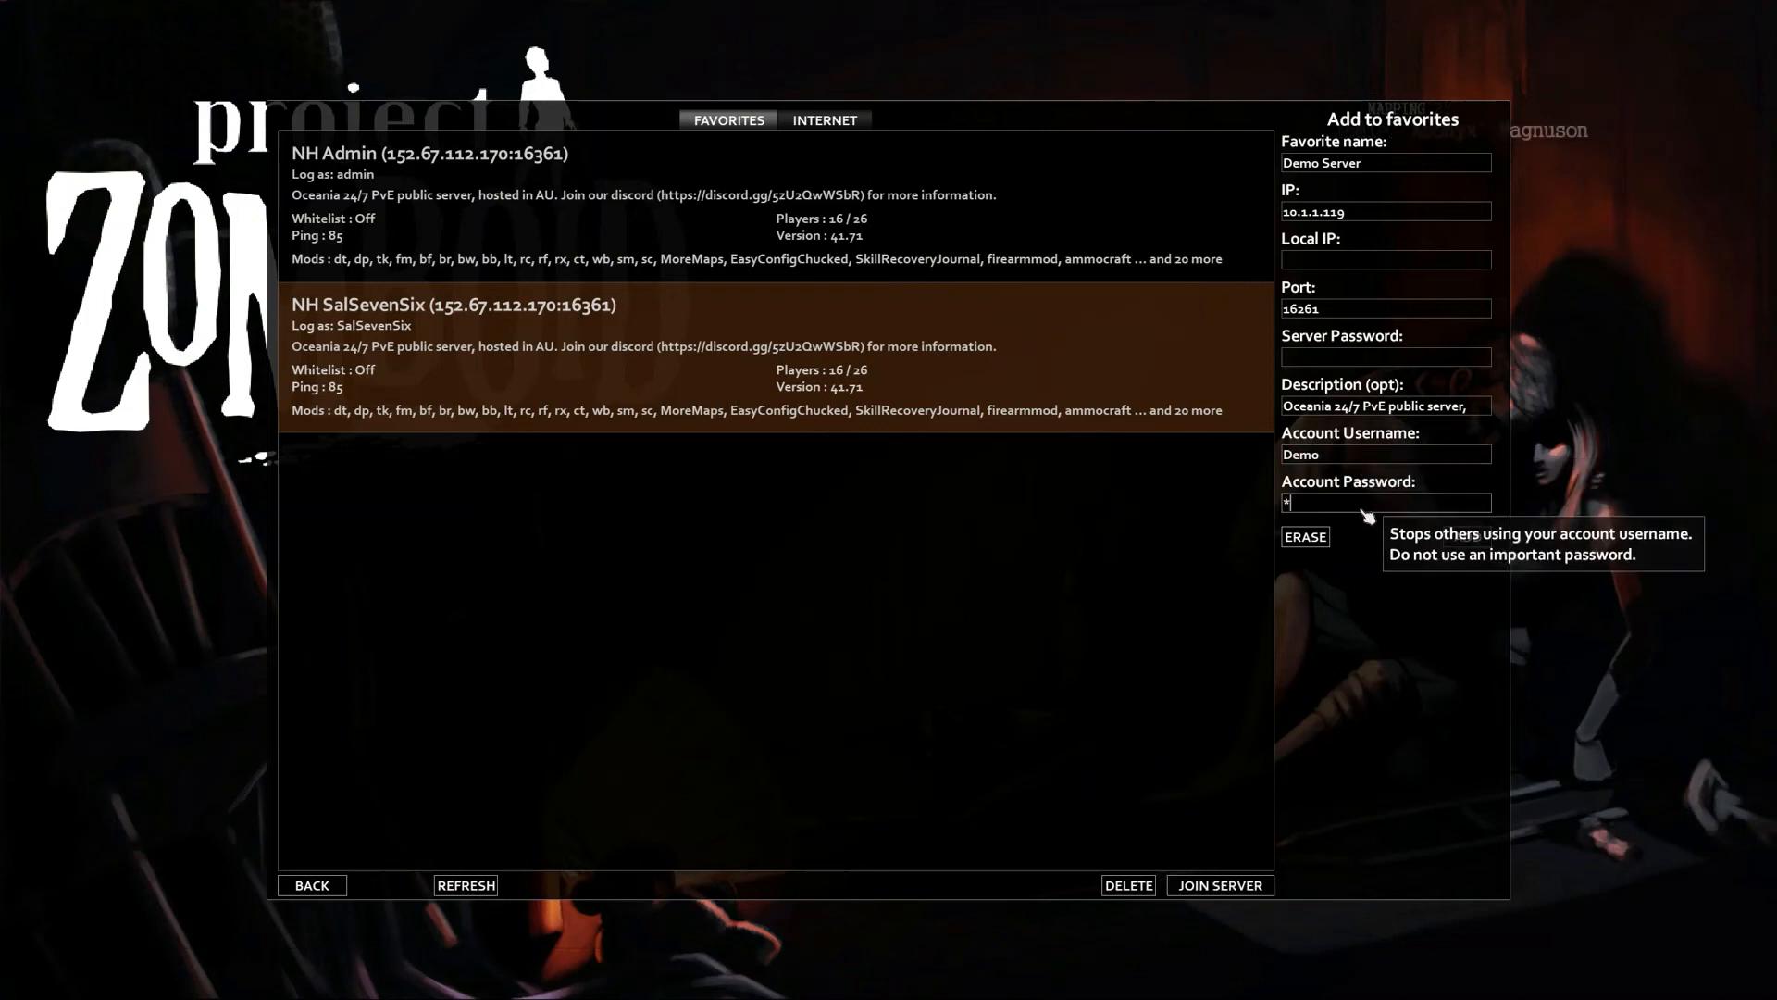
pyautogui.write('*****')
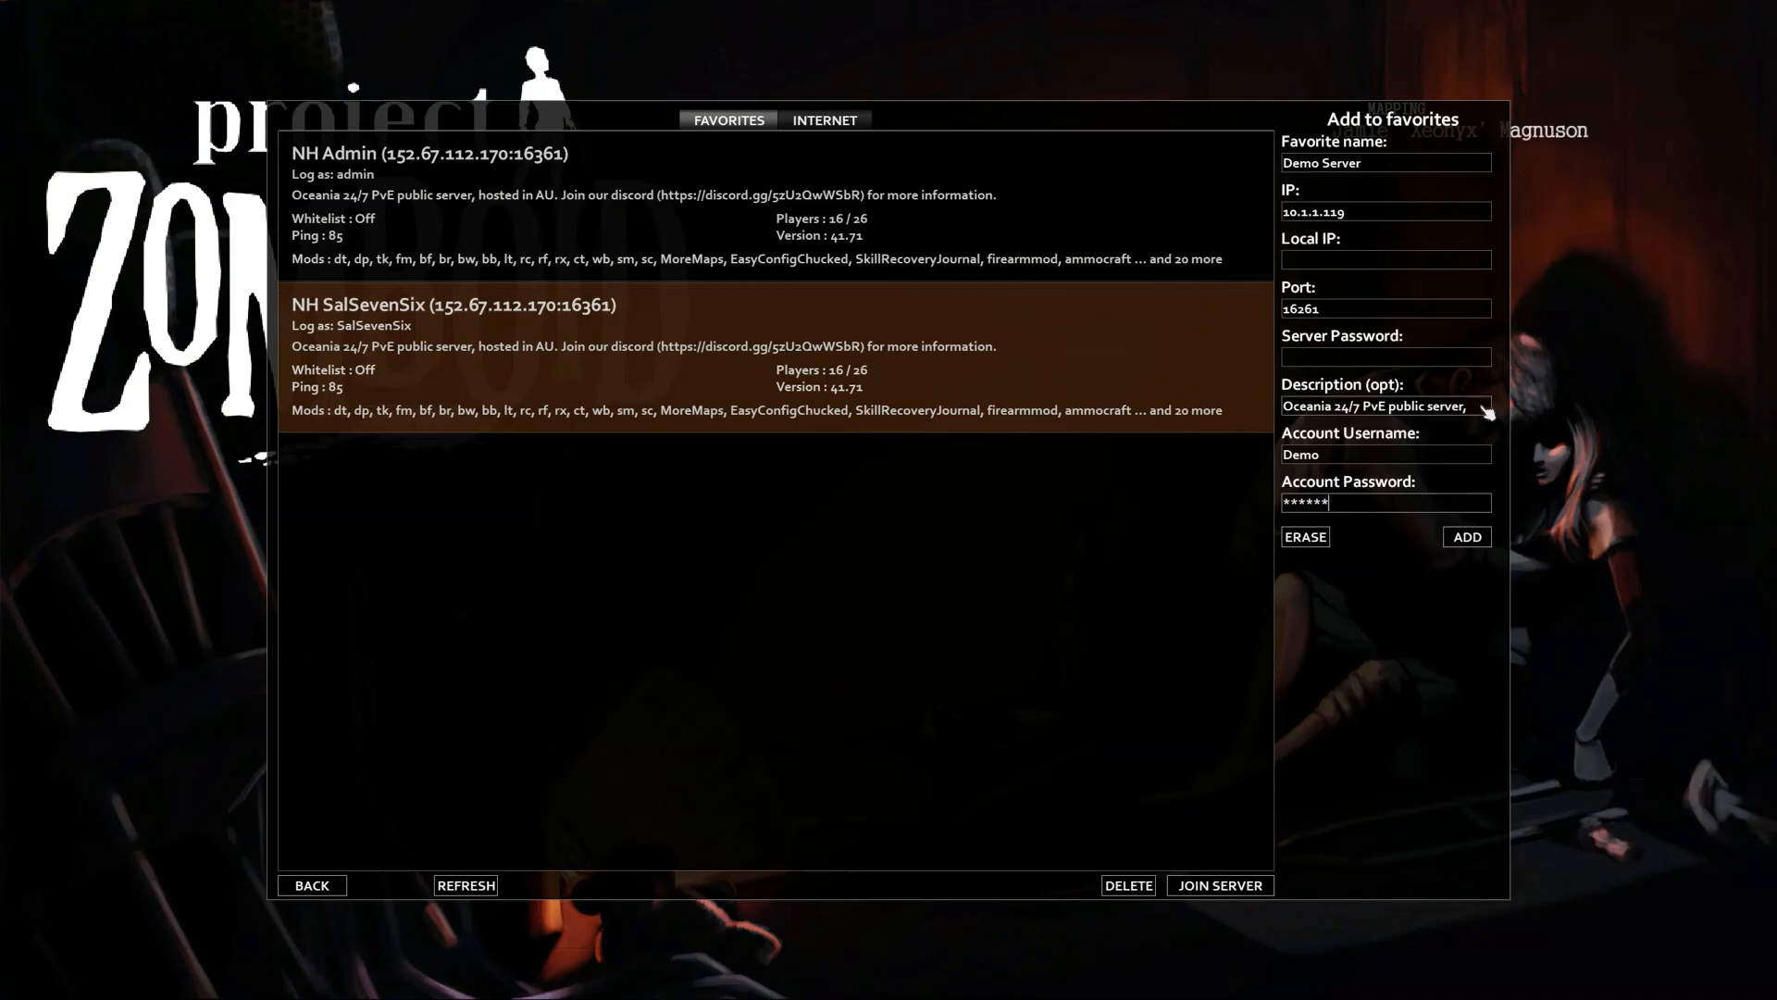
# Clear the Description, add Demo Server to favorites, and join it
pyautogui.moveTo(1477, 408)
pyautogui.mouseDown()
pyautogui.moveTo(1190, 403)
pyautogui.moveTo(1463, 418)
pyautogui.mouseUp()
pyautogui.press('BackSpace')
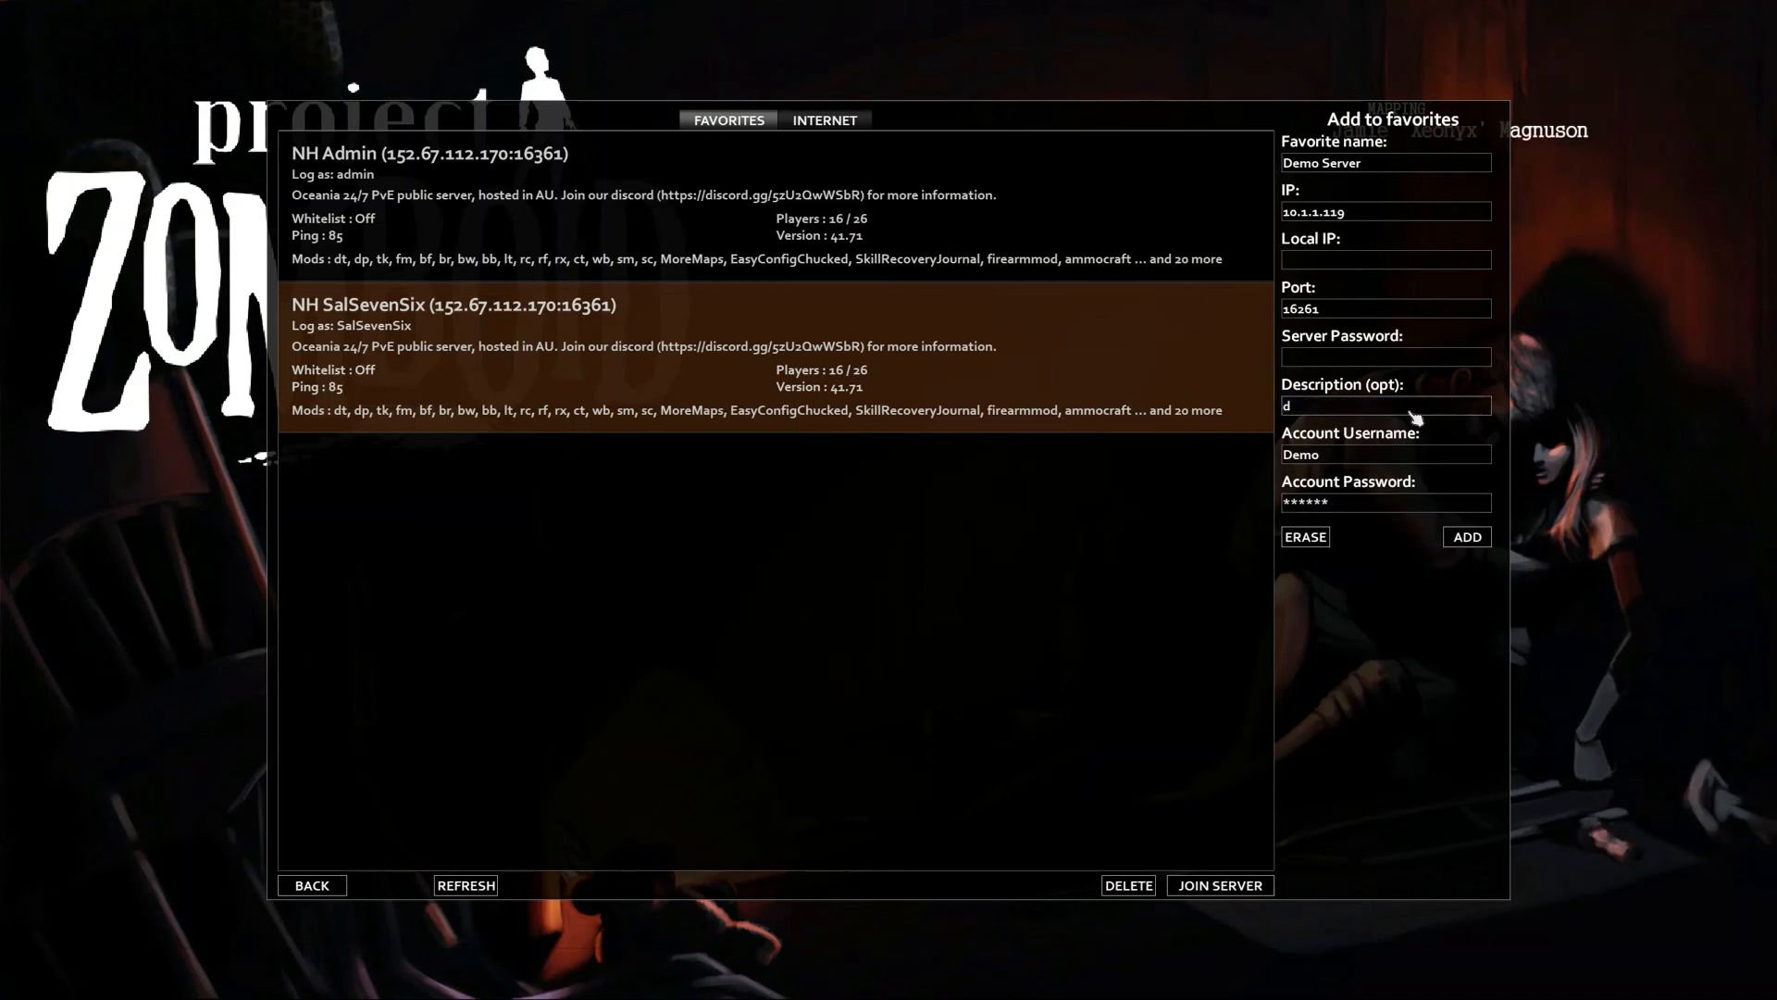
pyautogui.press('BackSpace')
pyautogui.press('BackSpace')
pyautogui.keyDown('shift'); pyautogui.click(1446, 407); pyautogui.keyUp('shift')
pyautogui.press('BackSpace')
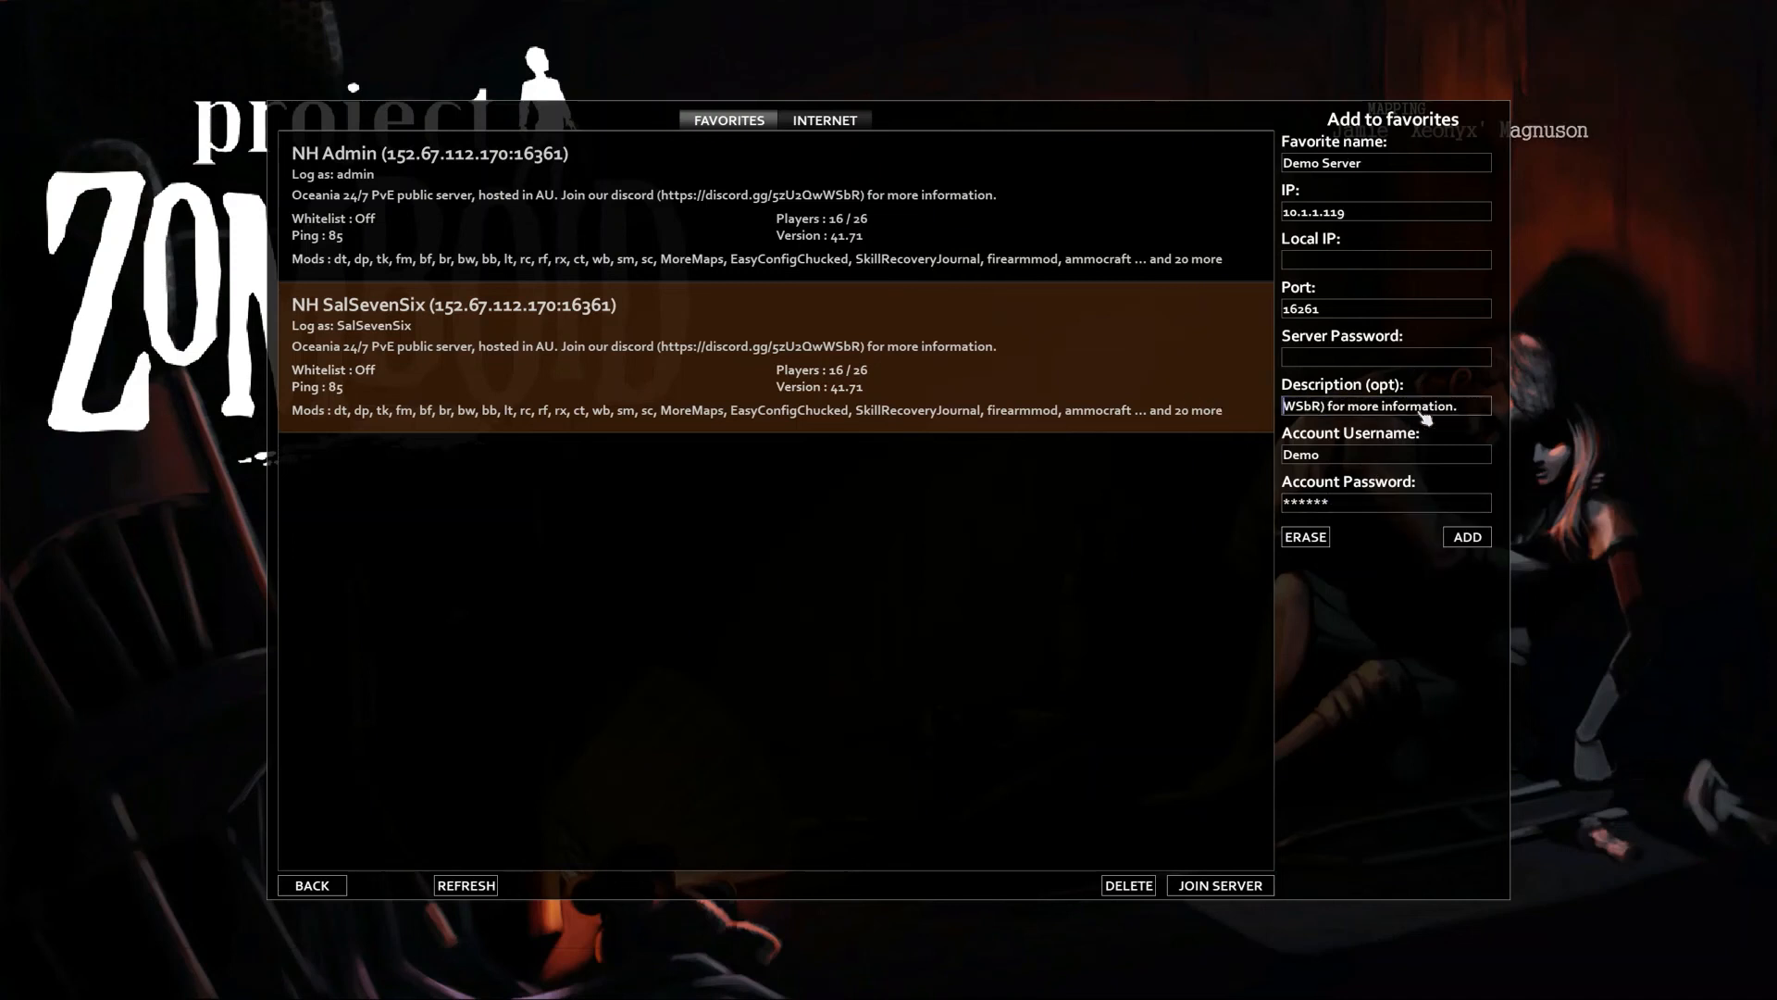
pyautogui.keyDown('shift'); pyautogui.click(1452, 408); pyautogui.keyUp('shift')
pyautogui.press('BackSpace')
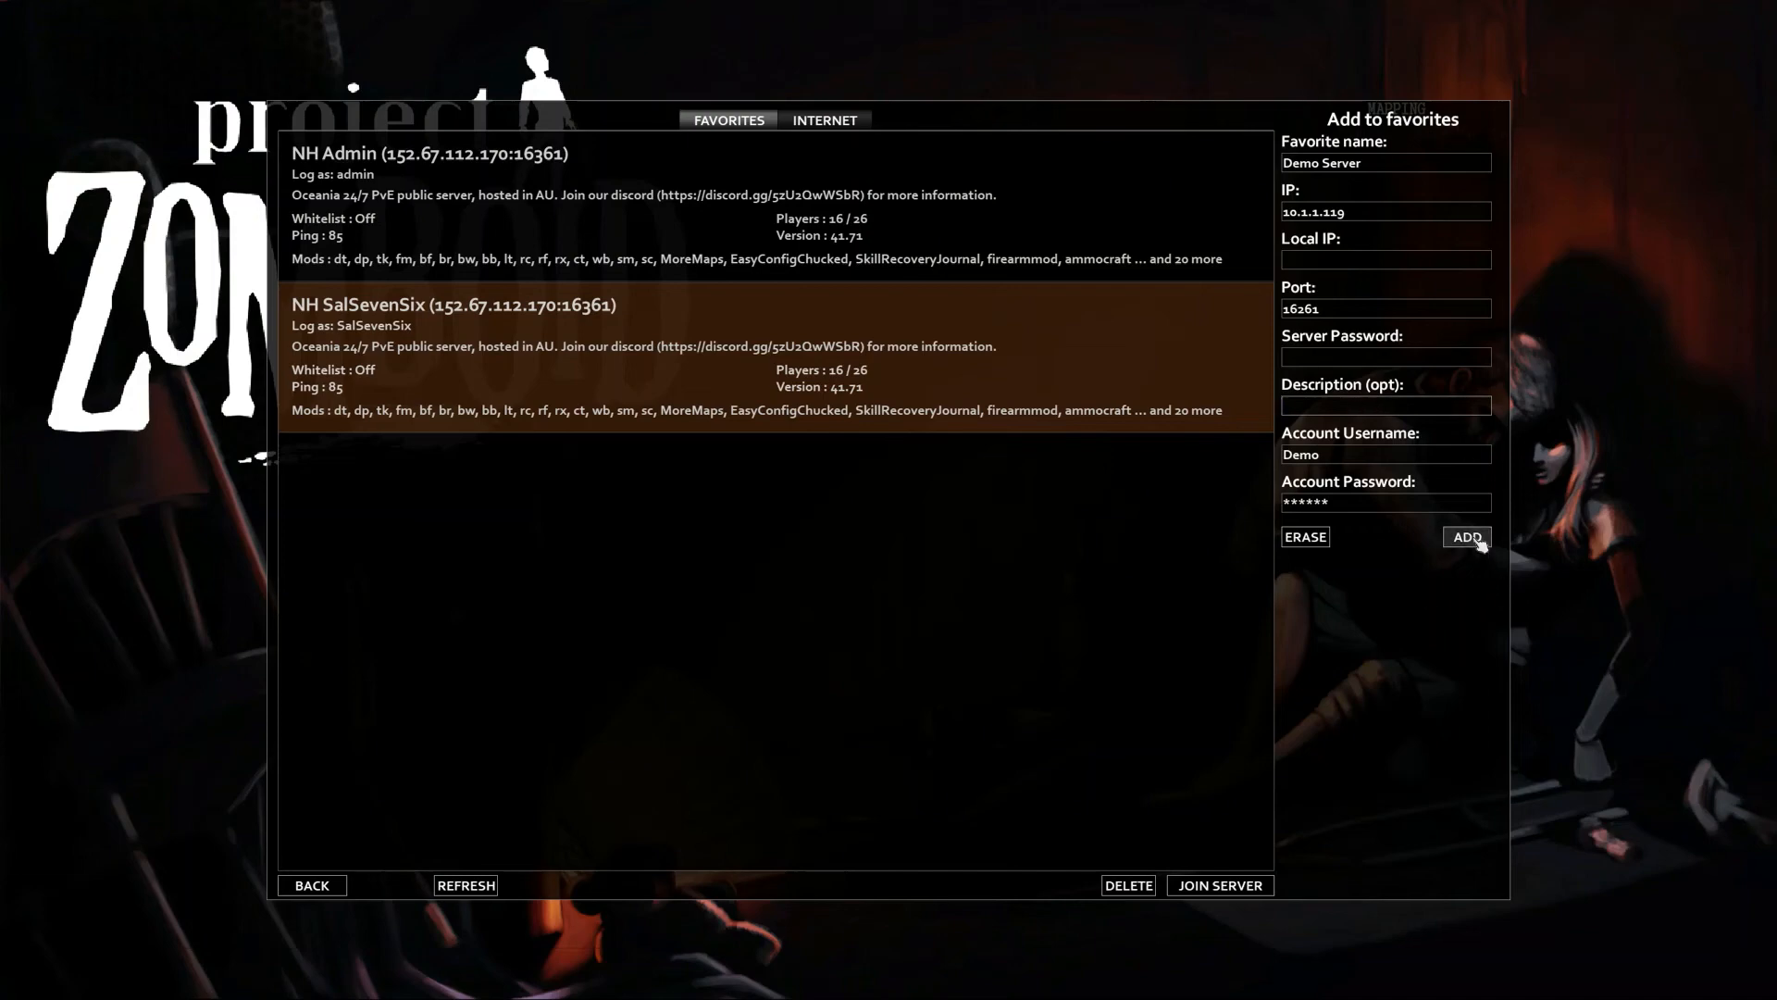
pyautogui.click(1467, 537)
pyautogui.click(625, 200)
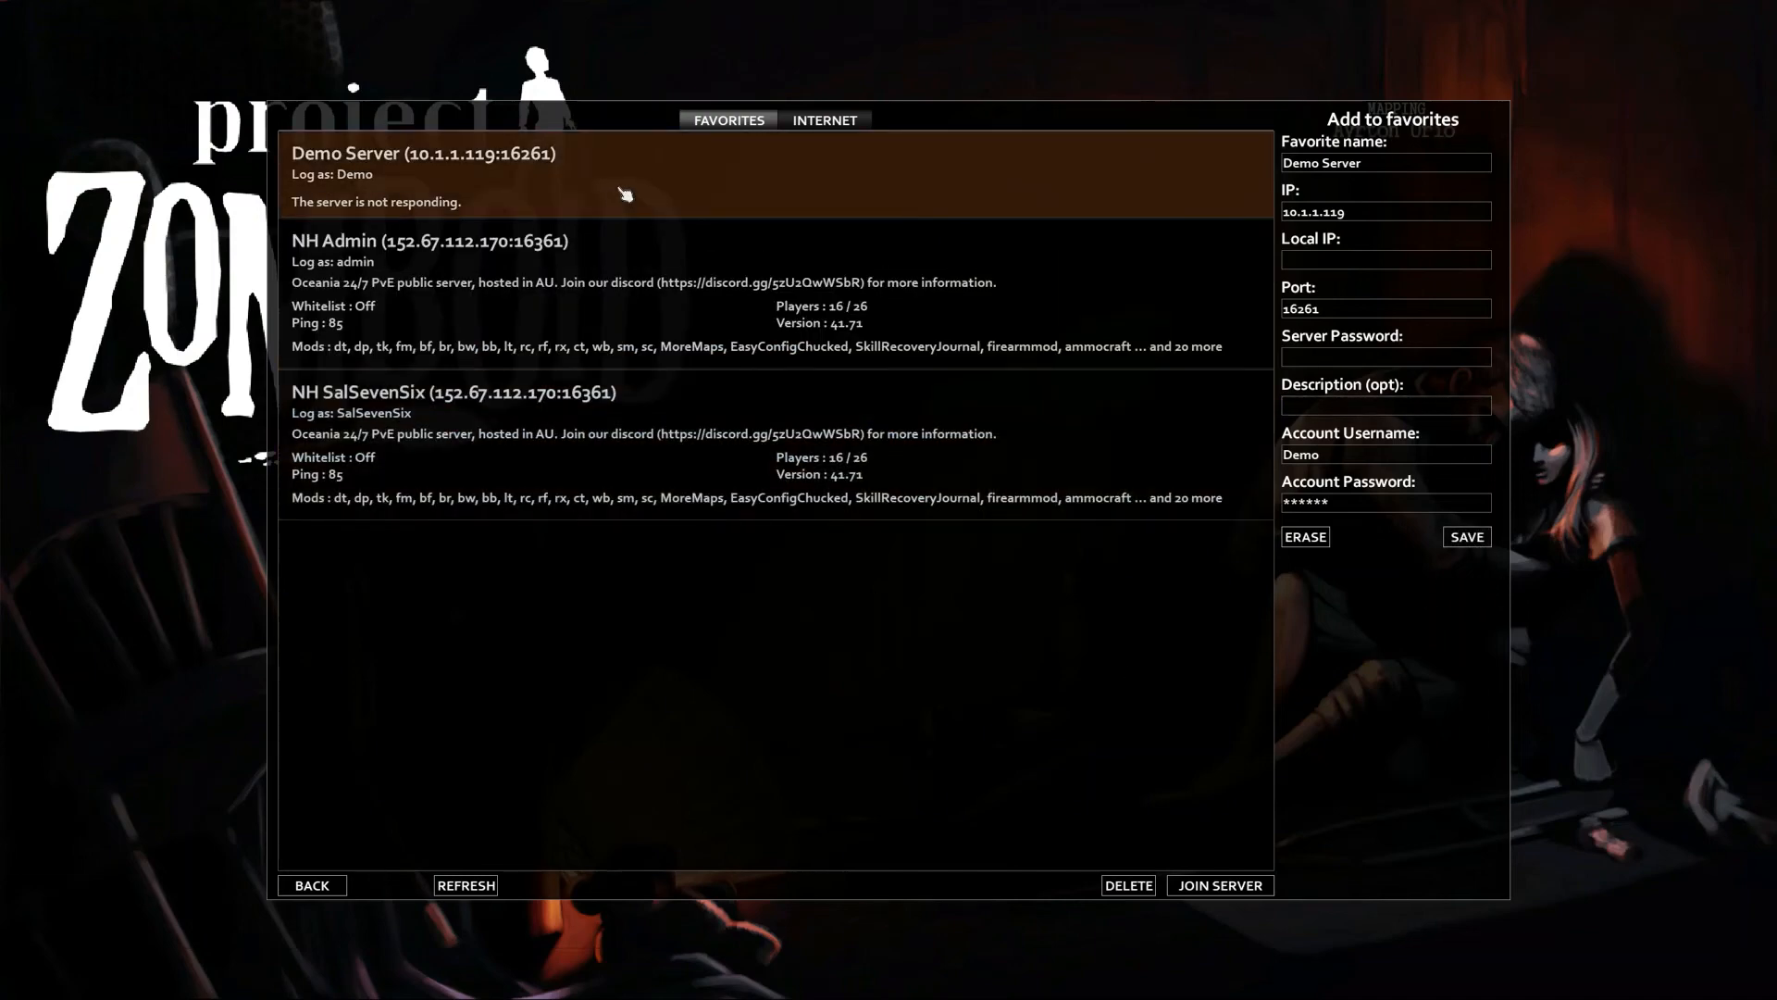
pyautogui.click(1201, 884)
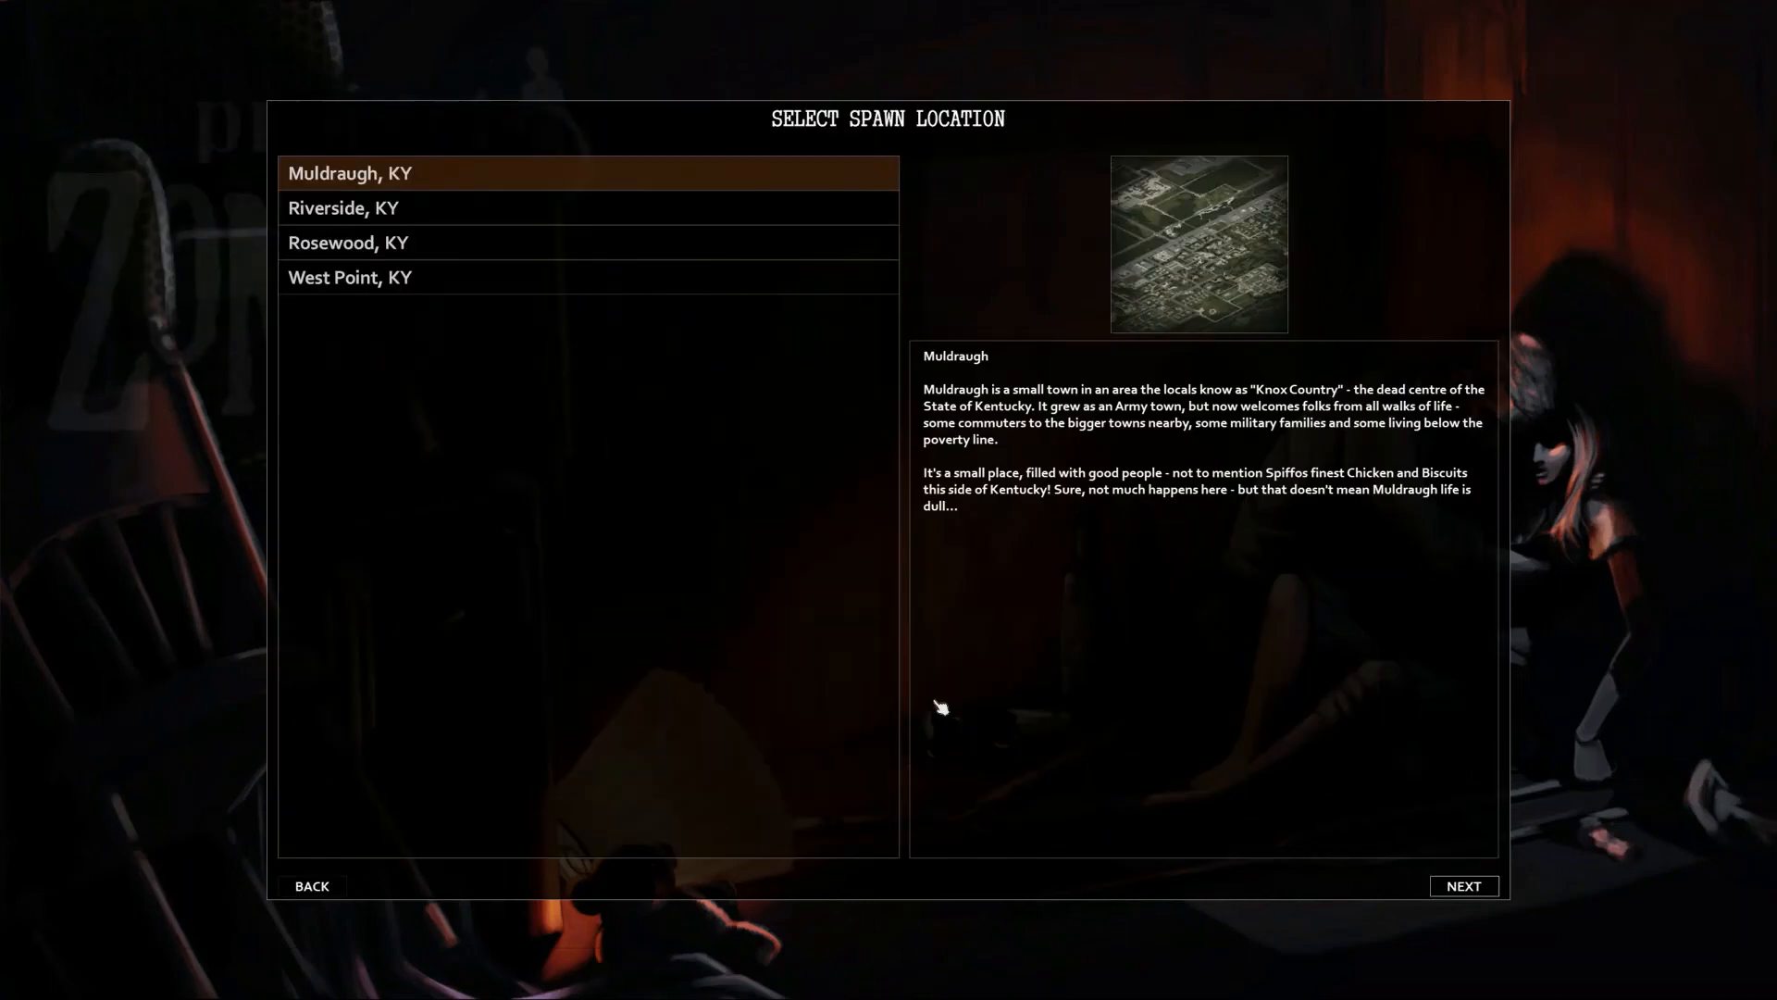
# Spawn in Riverside, KY with the default occupation and traits, then enter the world
pyautogui.click(484, 214)
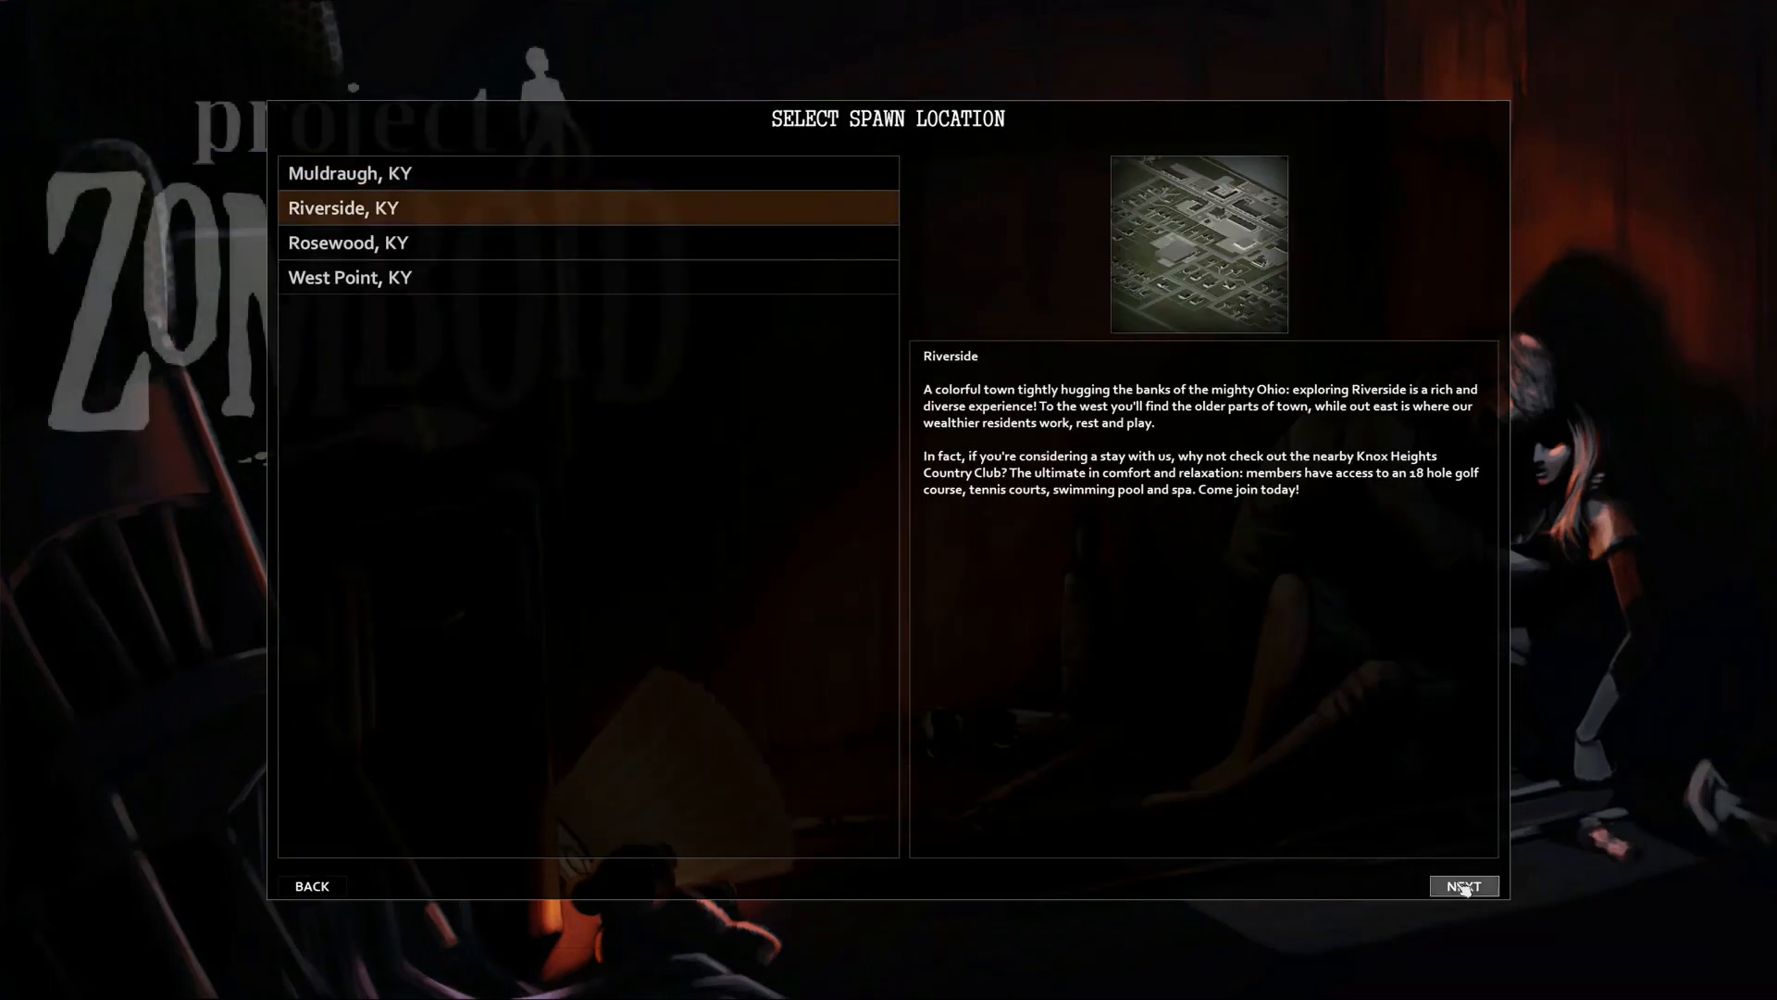
pyautogui.click(1463, 885)
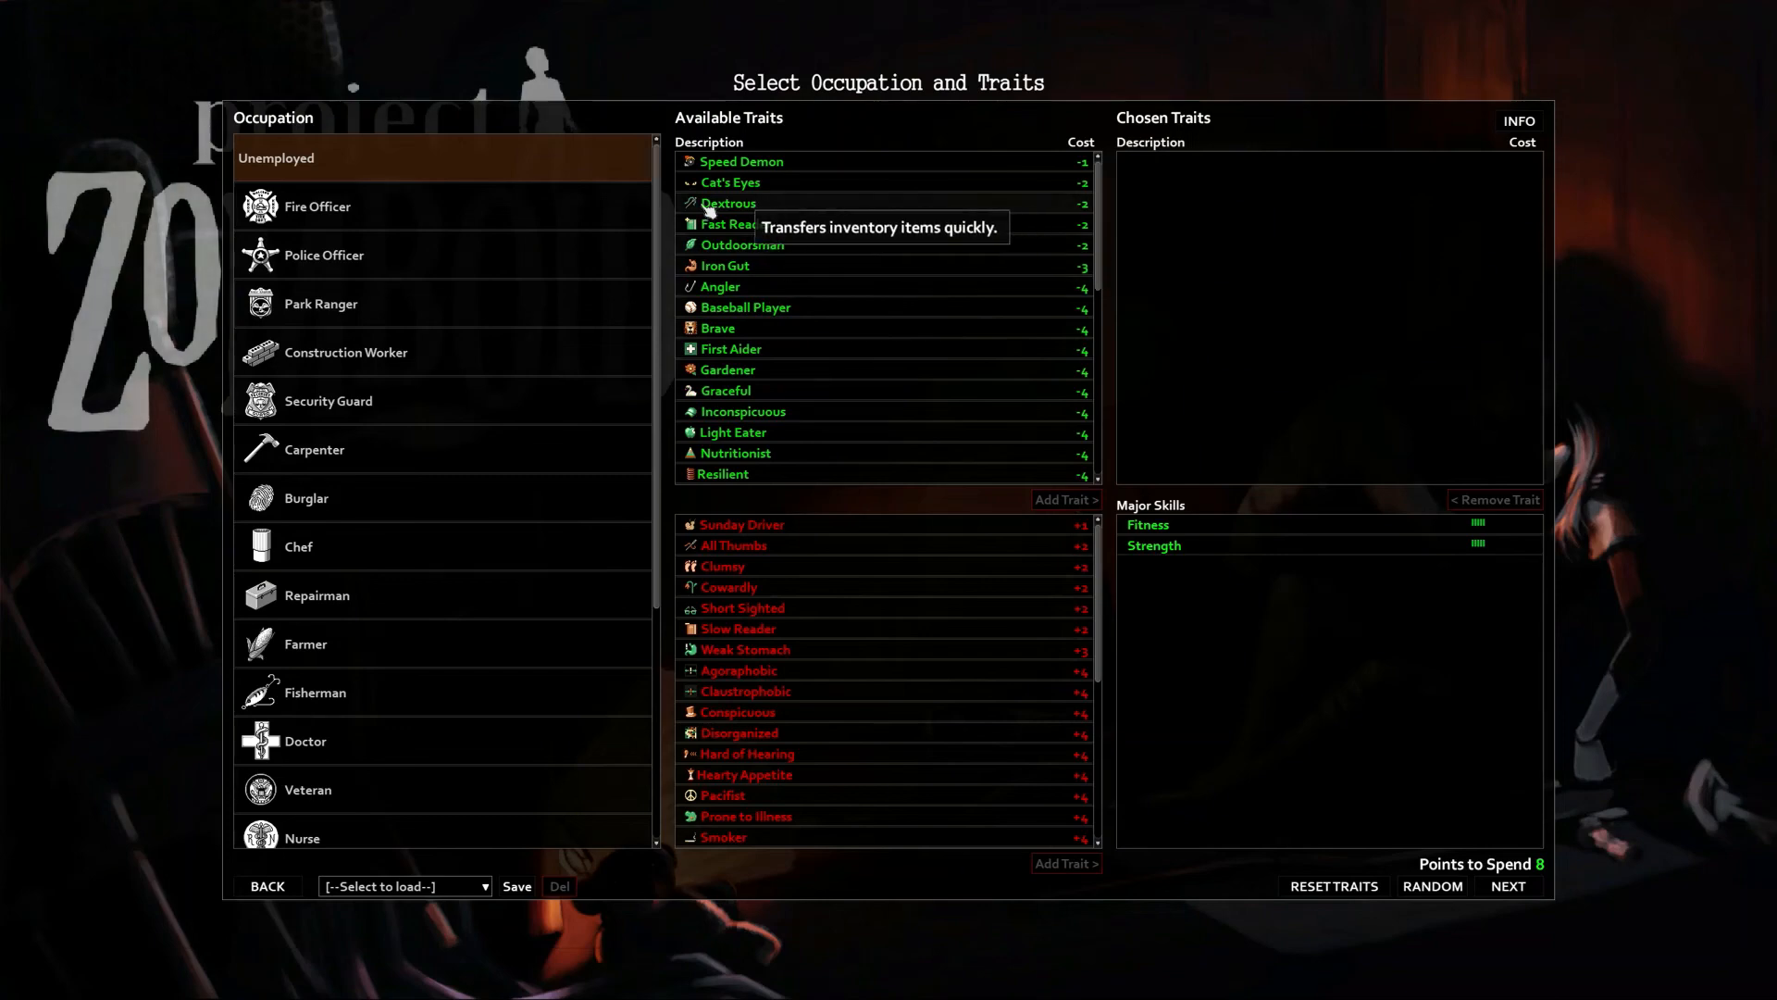
pyautogui.click(1508, 886)
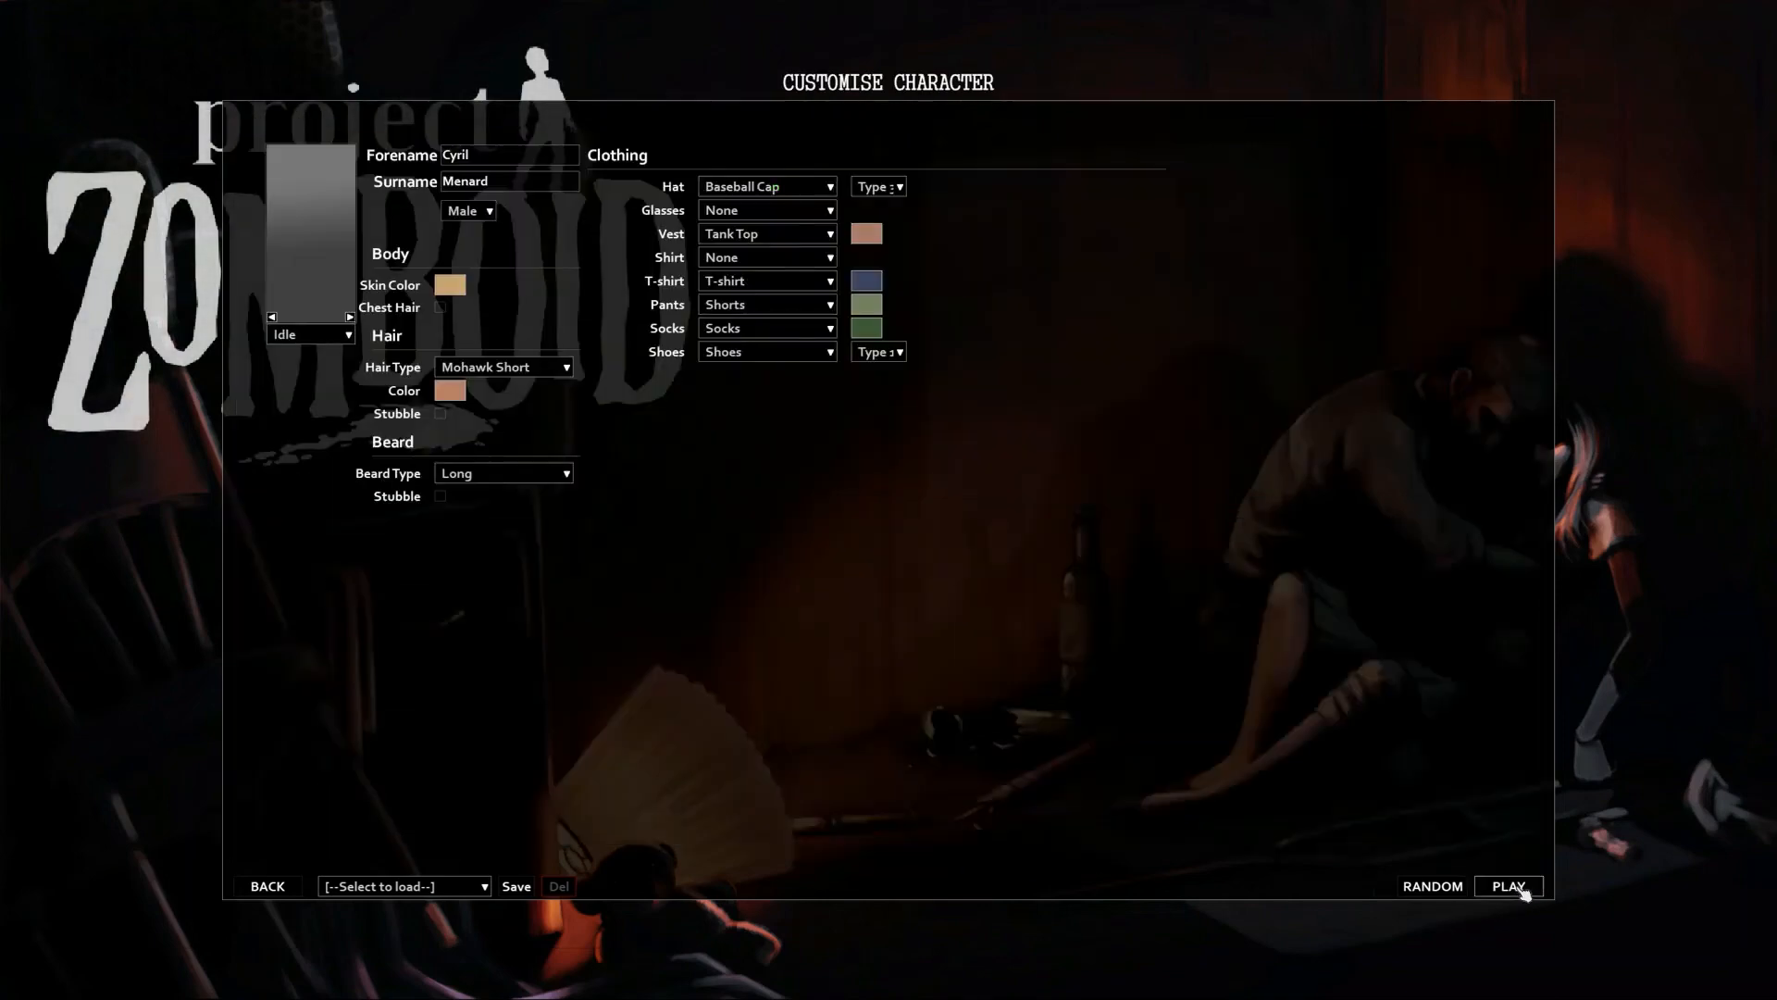
pyautogui.click(1518, 888)
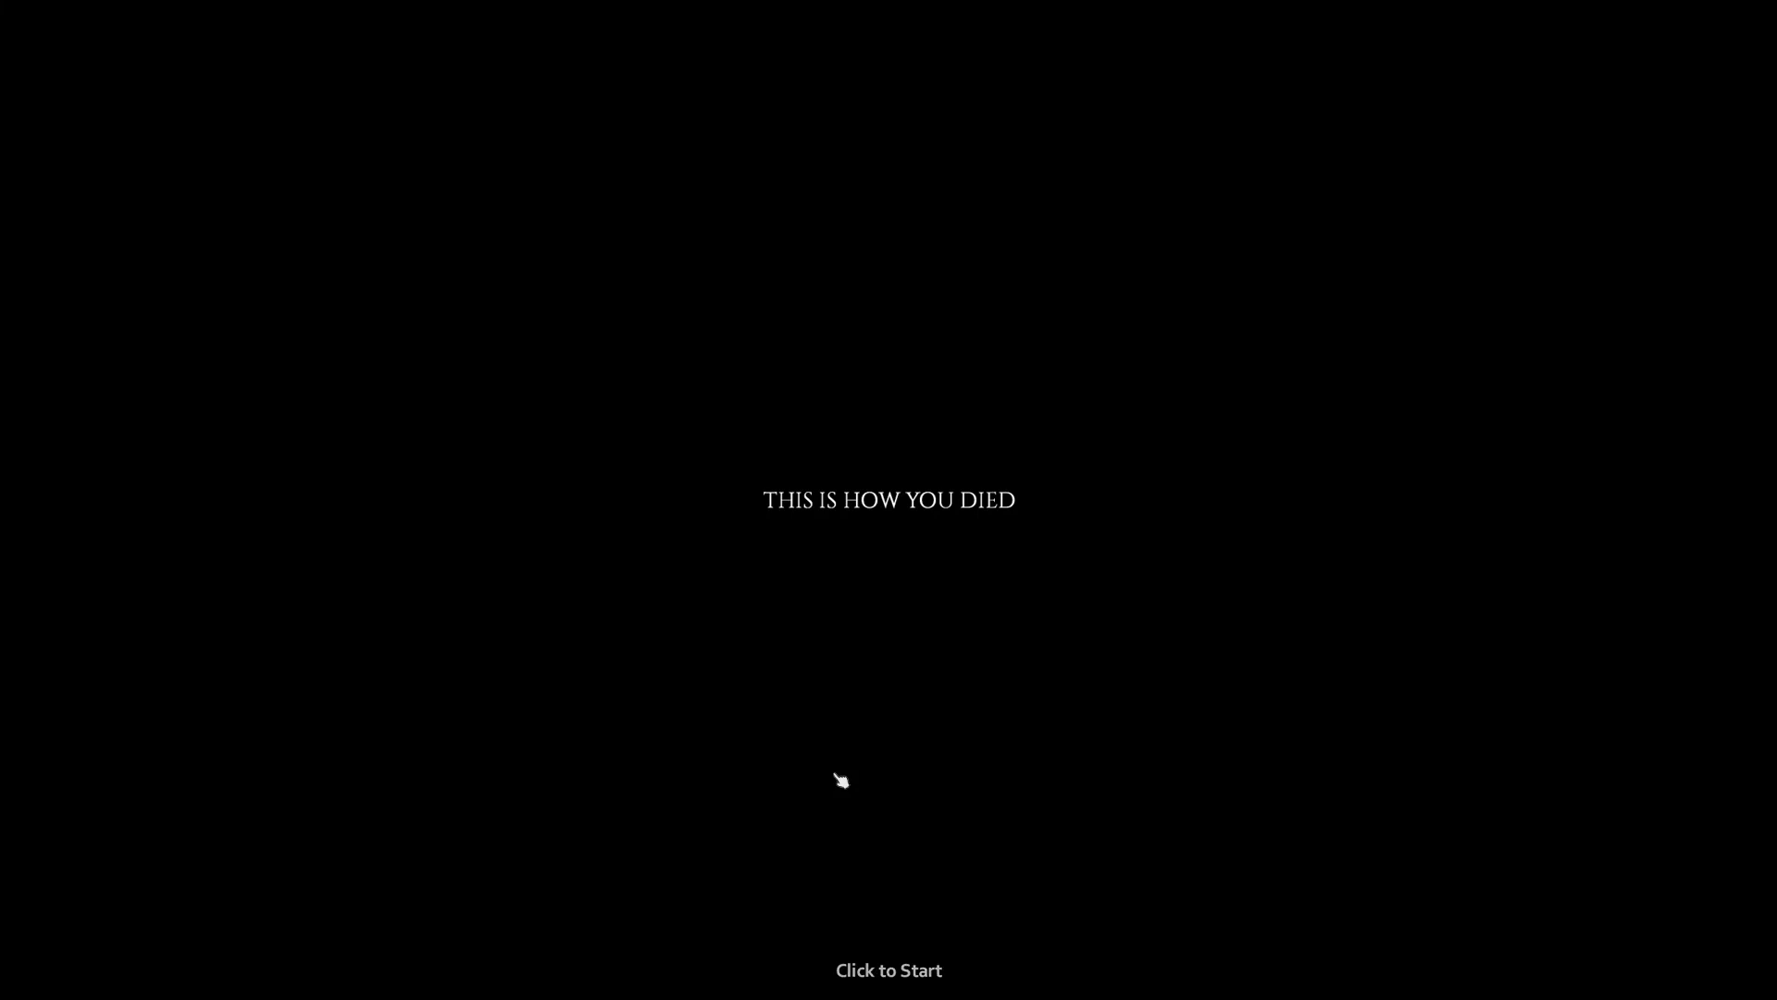
pyautogui.click(810, 674)
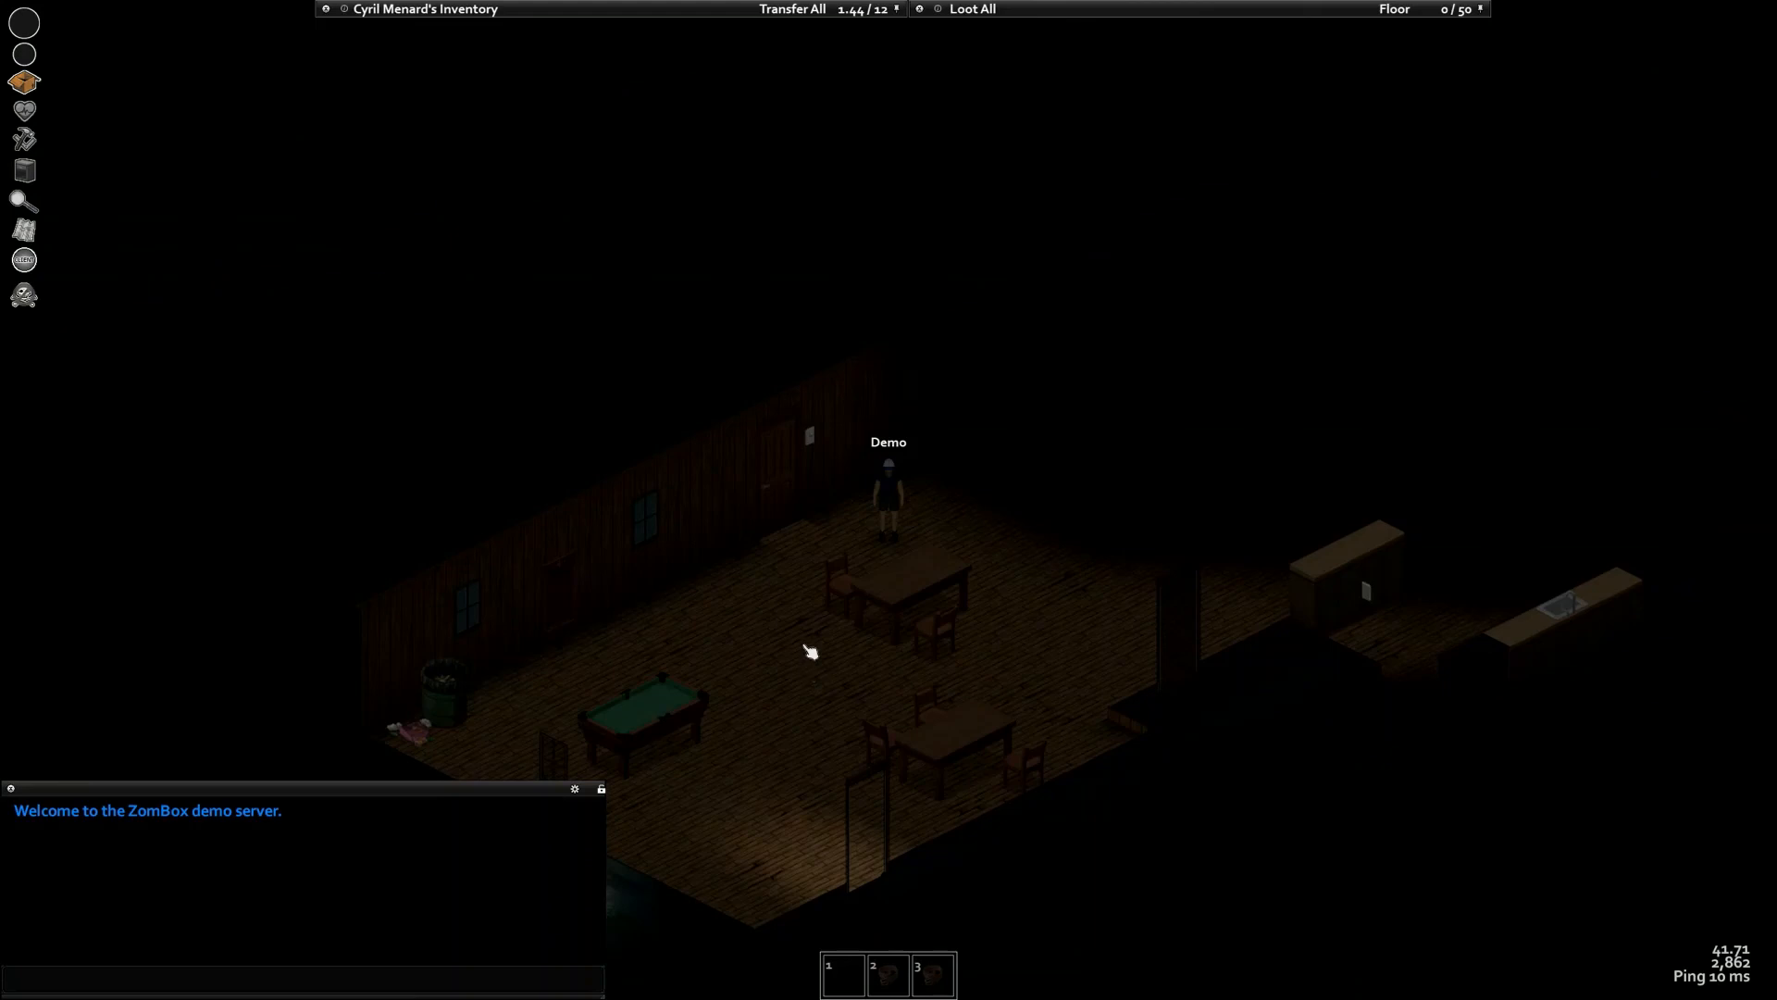
# Walk the character along the bar room and through the doorway into the shelf room
pyautogui.scroll(1, 798, 576)
pyautogui.press('d')
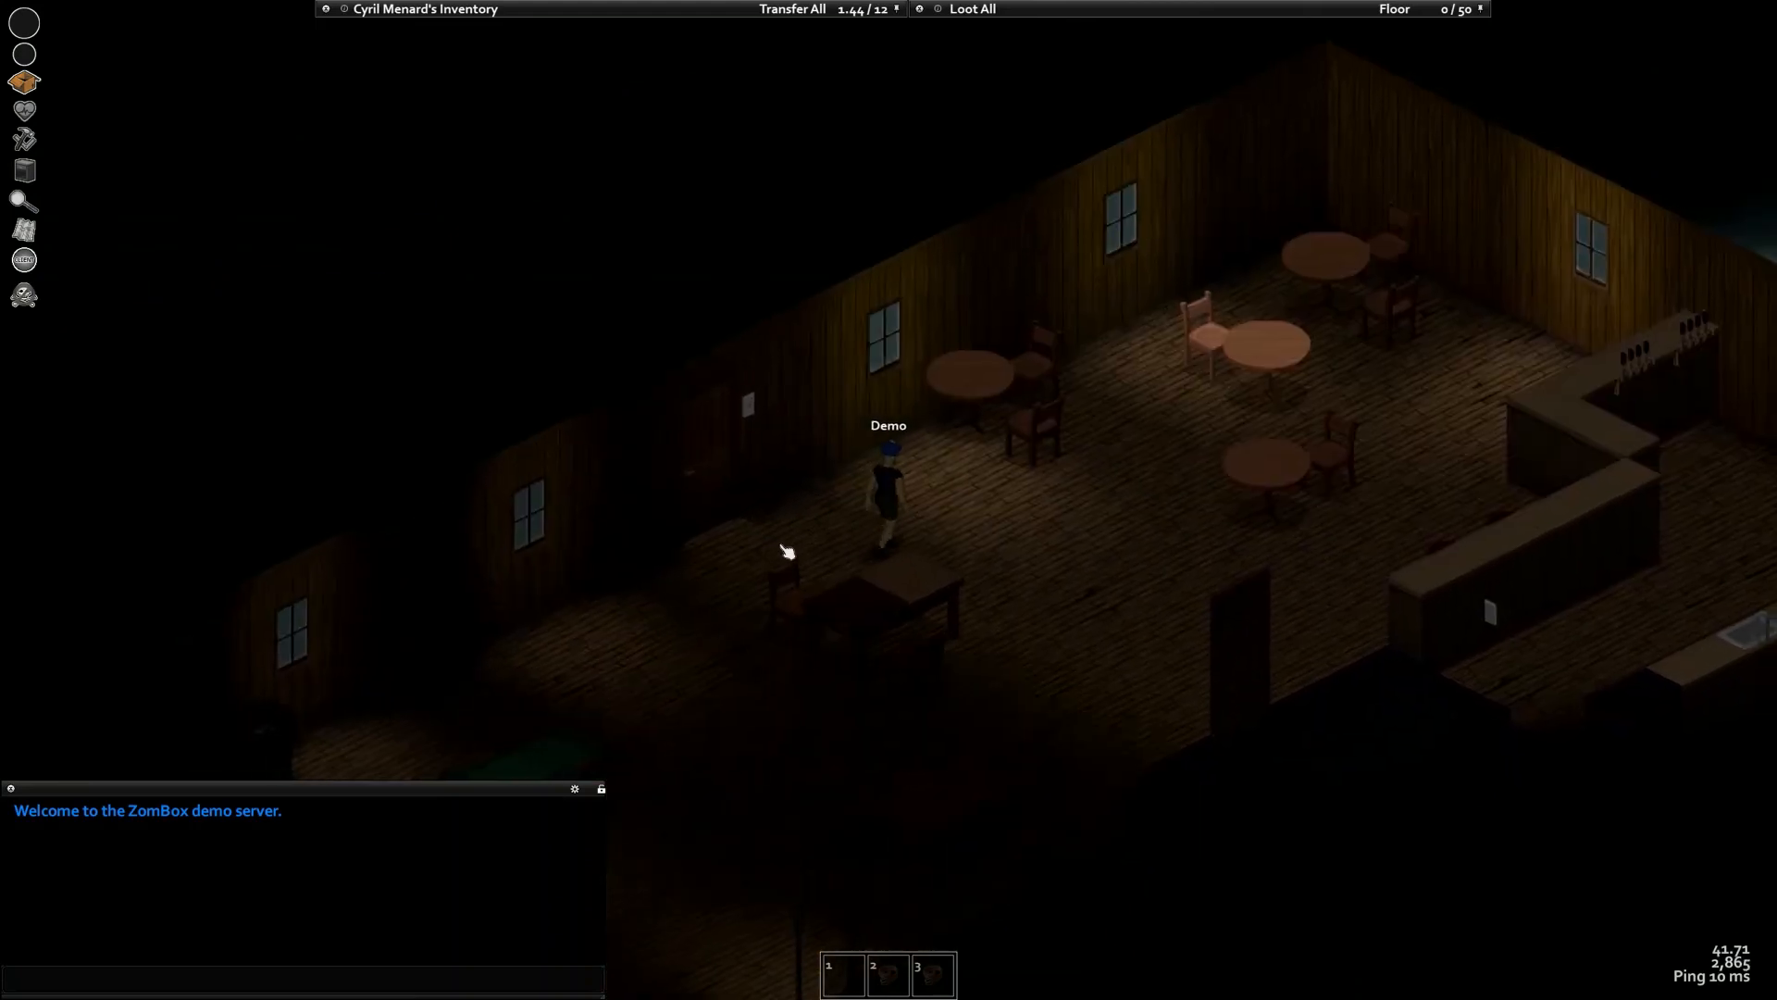
pyautogui.press('s')
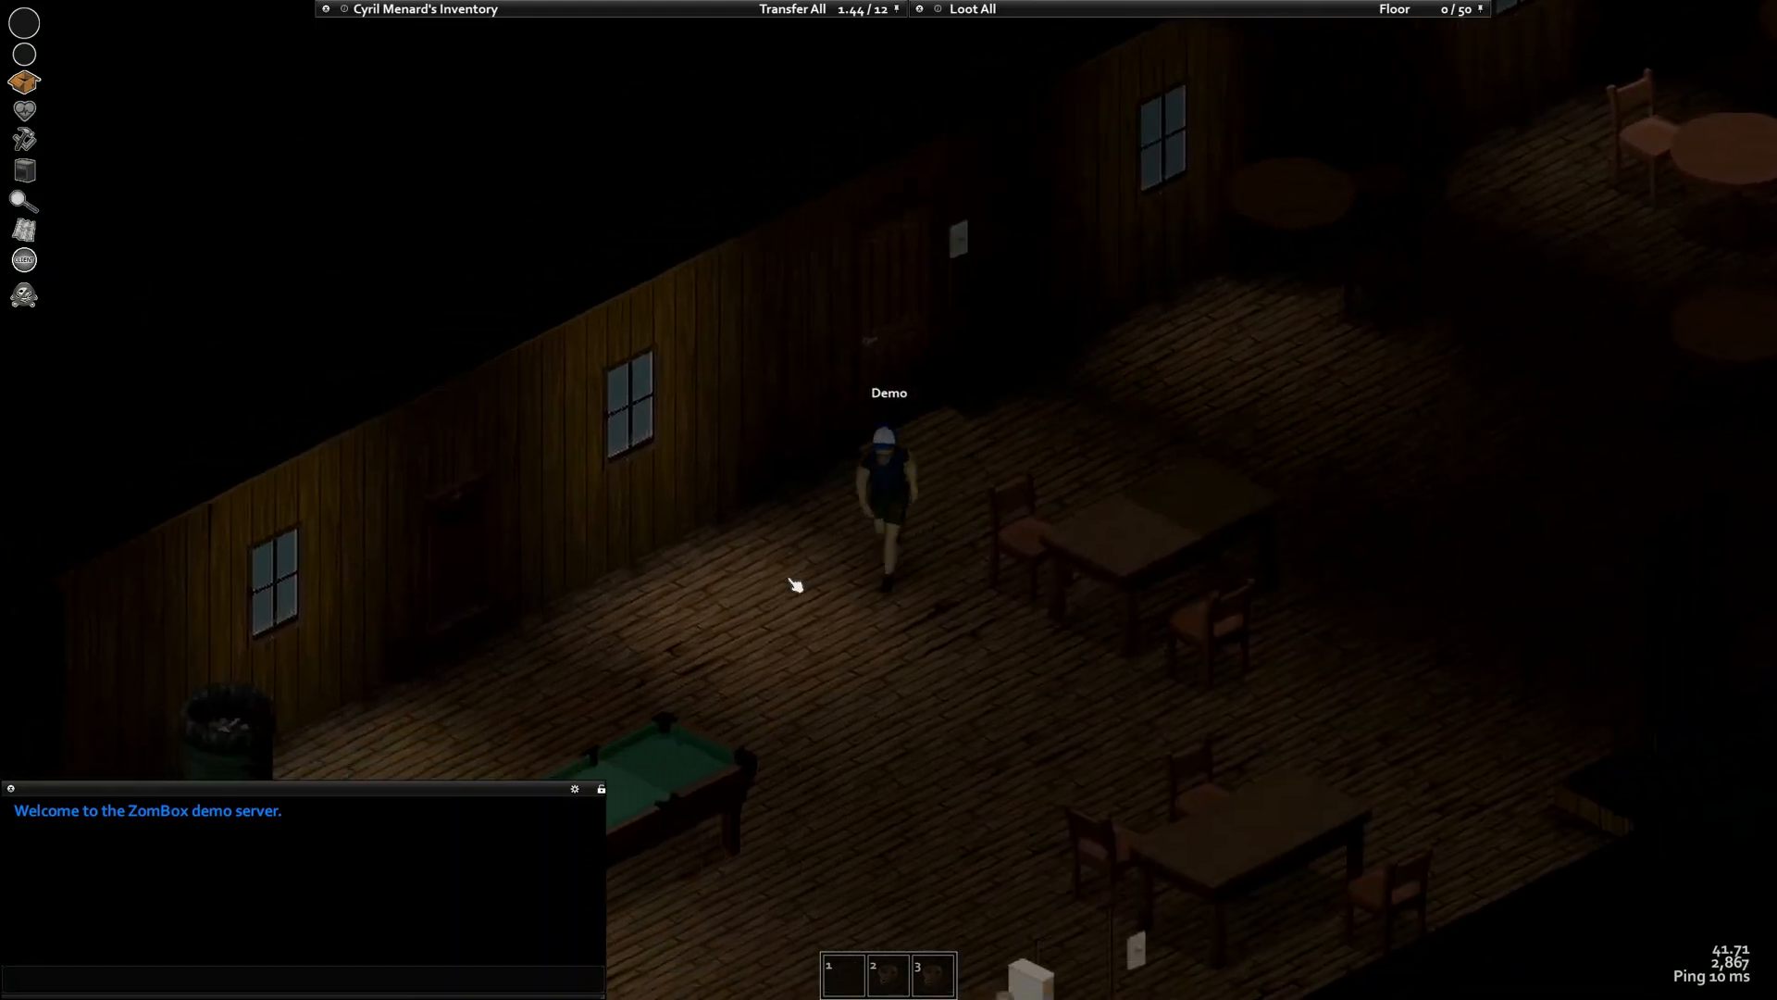
pyautogui.scroll(-3, 794, 585)
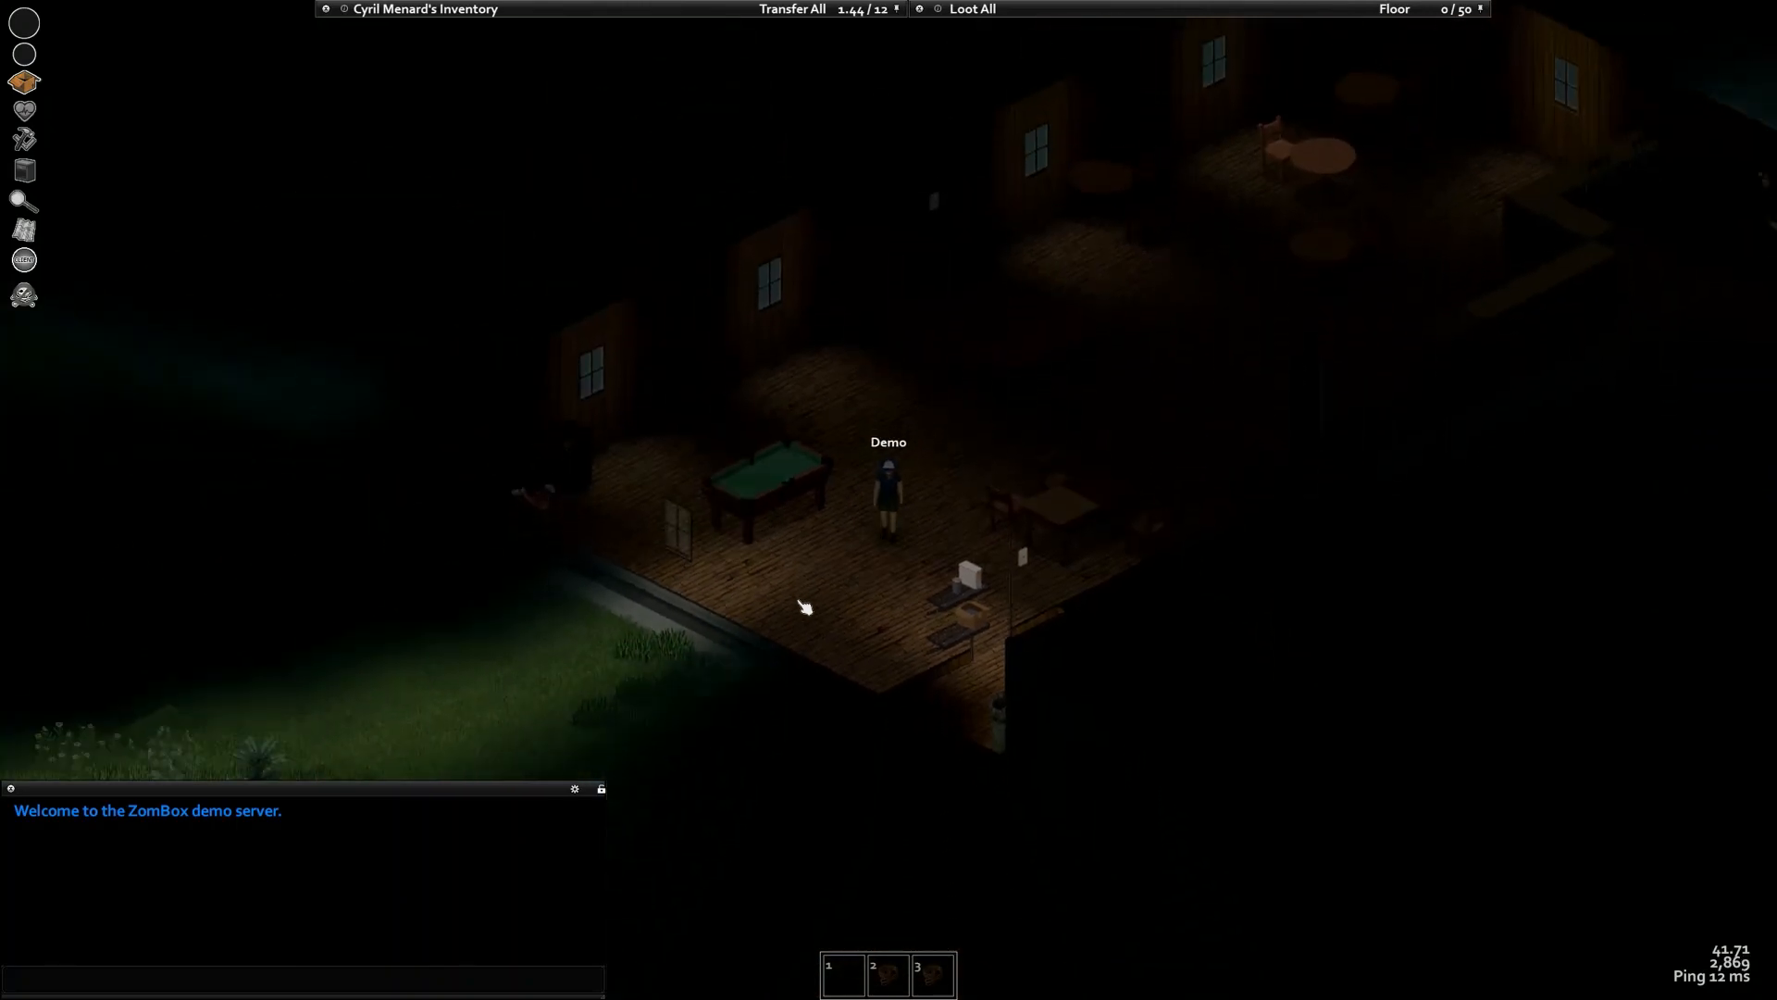
pyautogui.press('s')
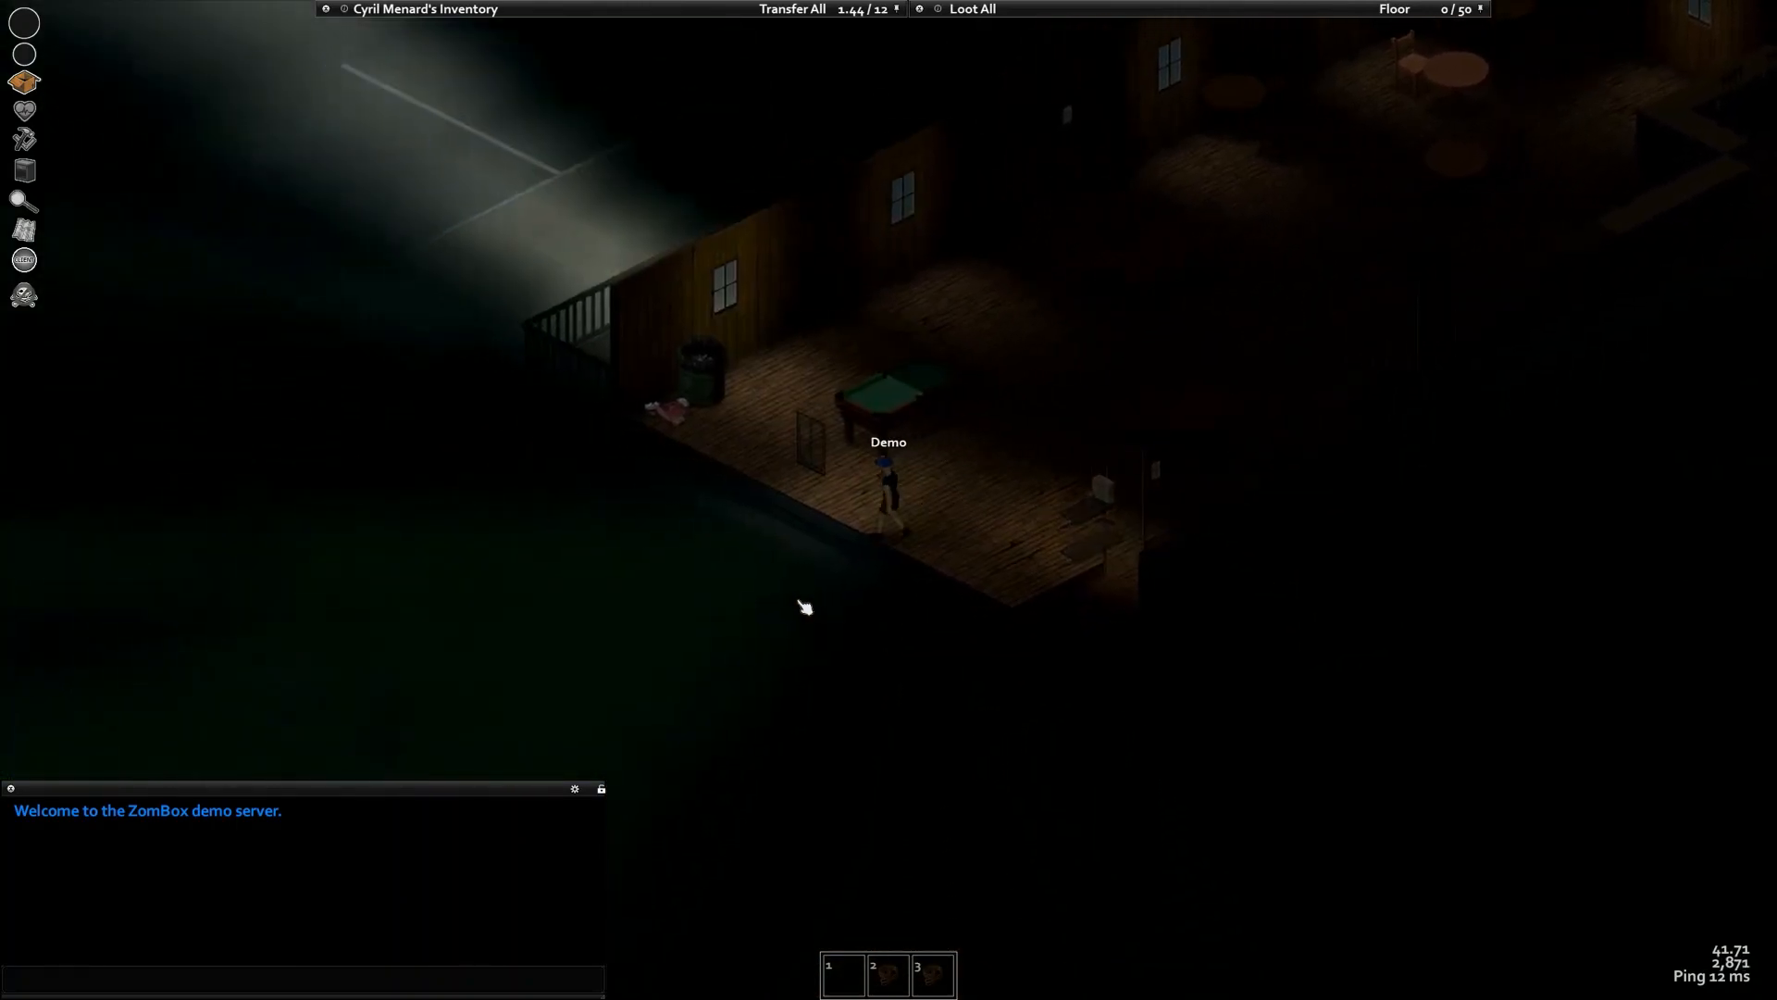
pyautogui.press('s')
pyautogui.scroll(3, 814, 611)
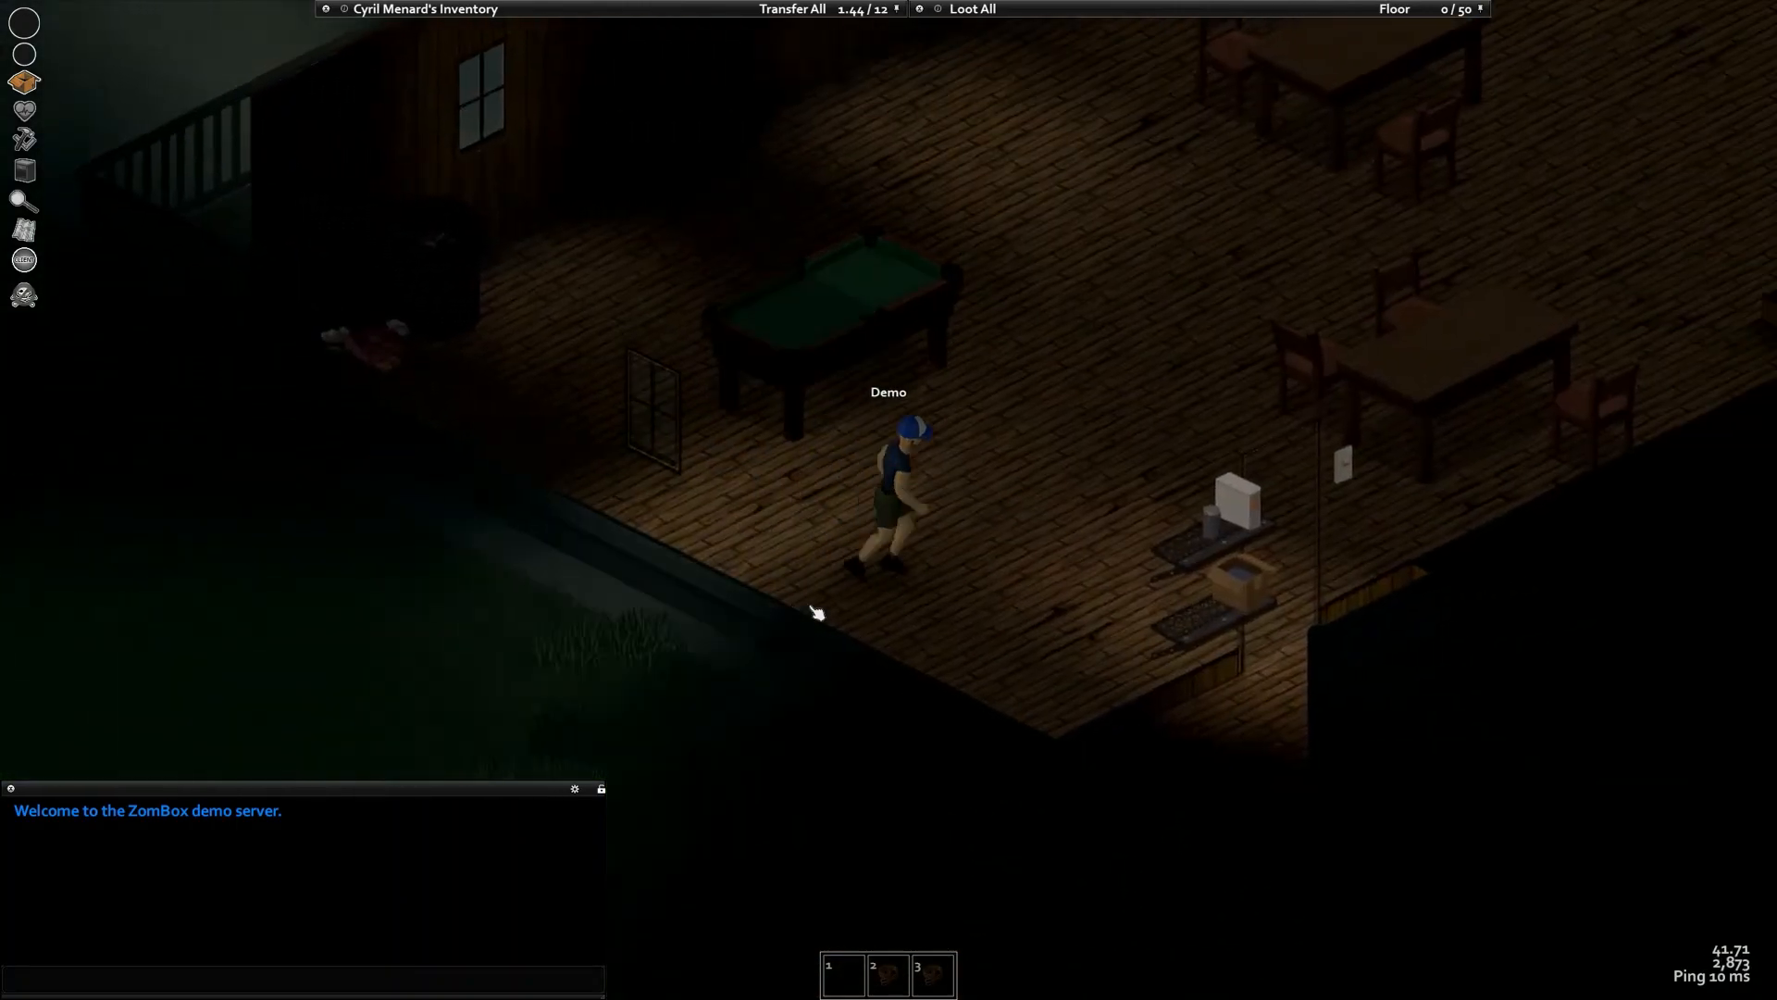
pyautogui.press('d')
pyautogui.press('s')
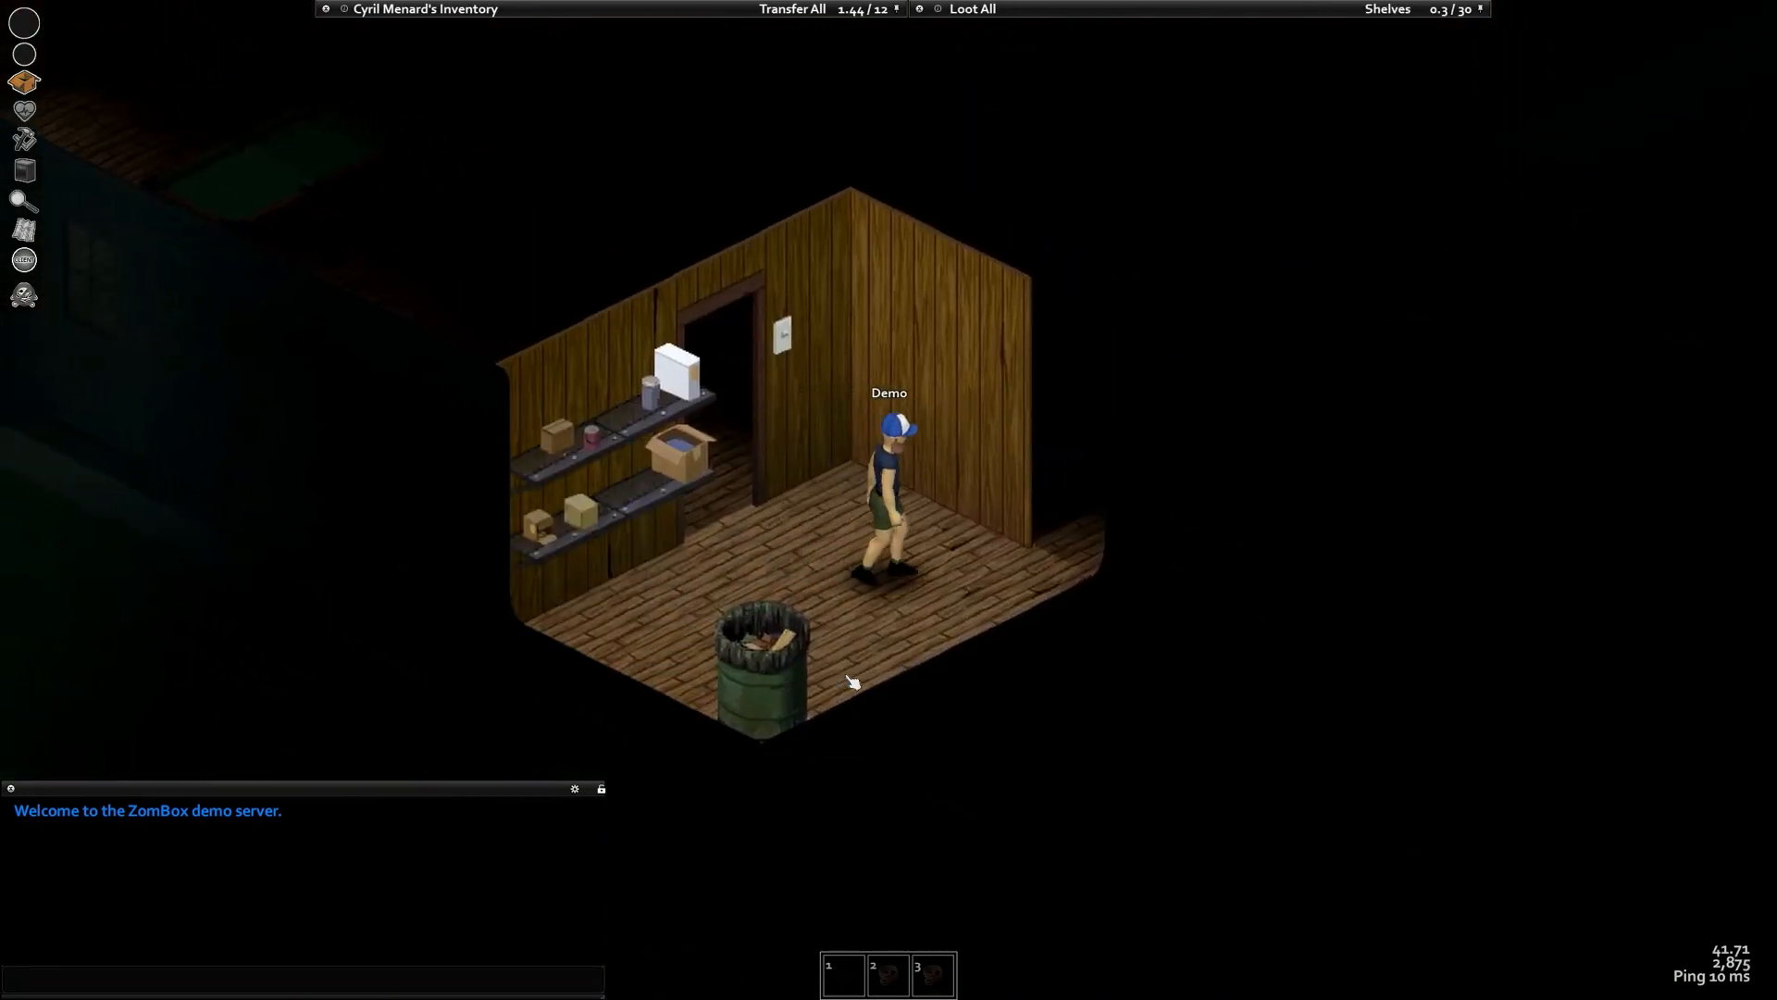
# Walk on to the sink and stalls, then switch to the browser with Discord
pyautogui.press('d')
pyautogui.press('w')
pyautogui.press('a')
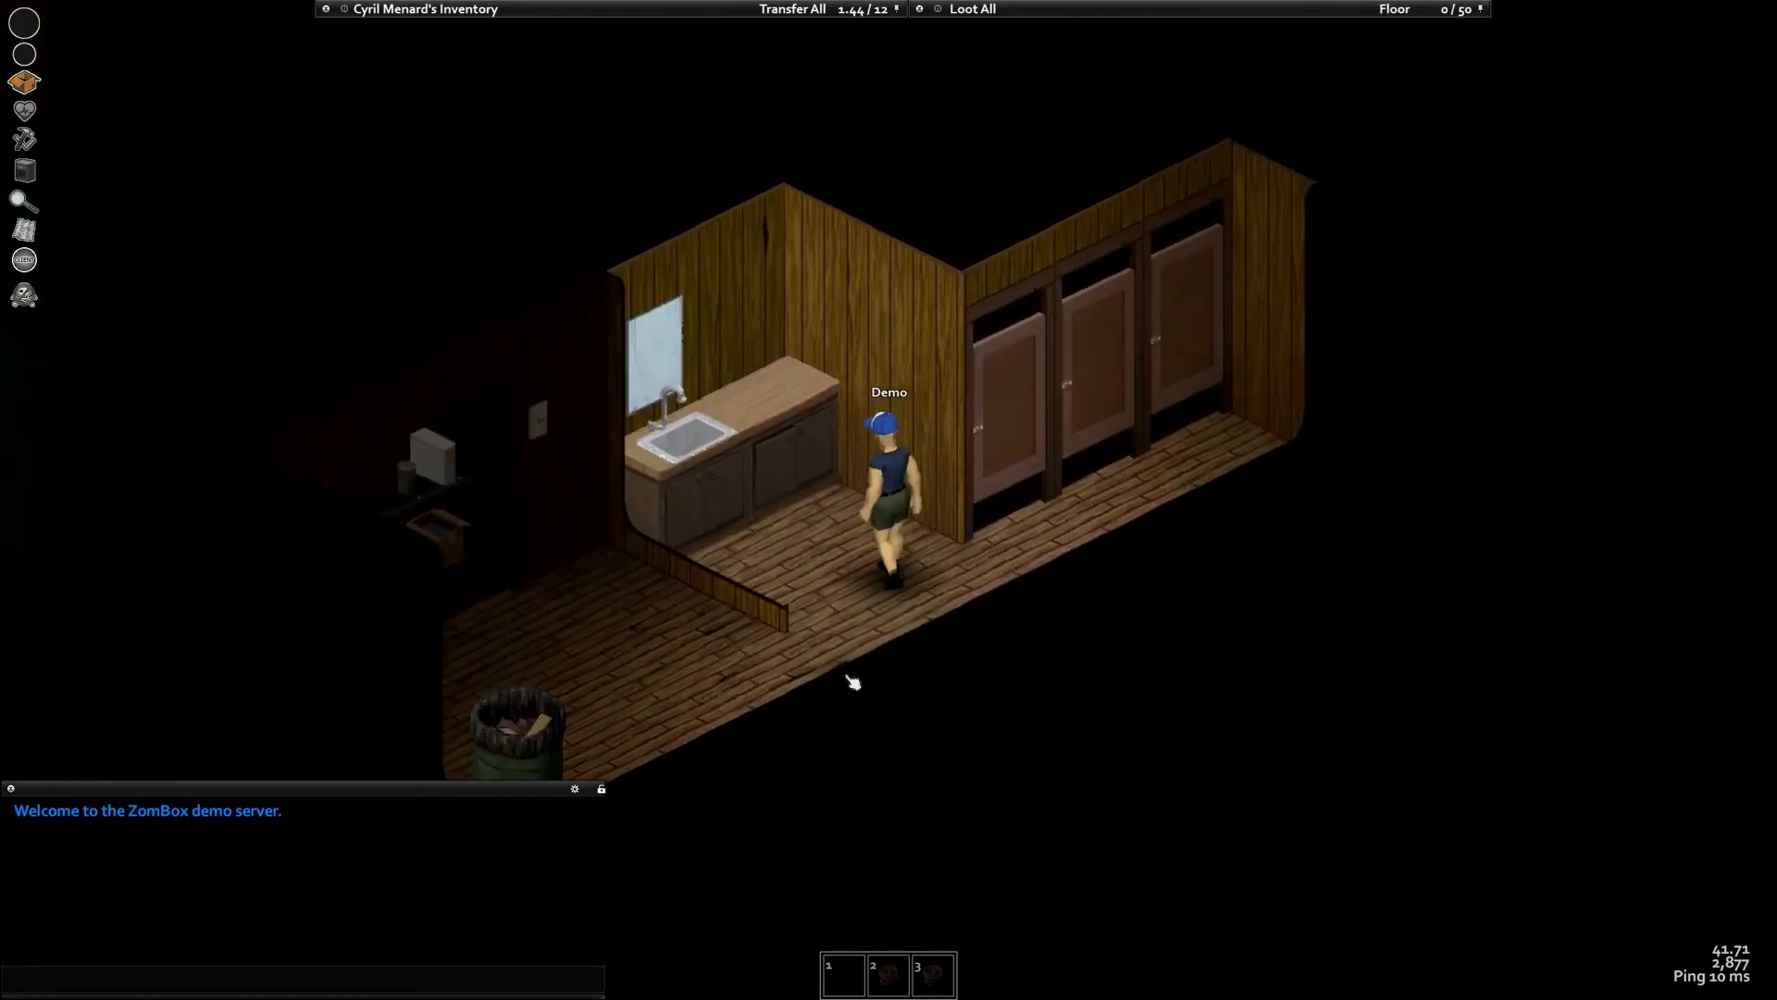
pyautogui.press('s')
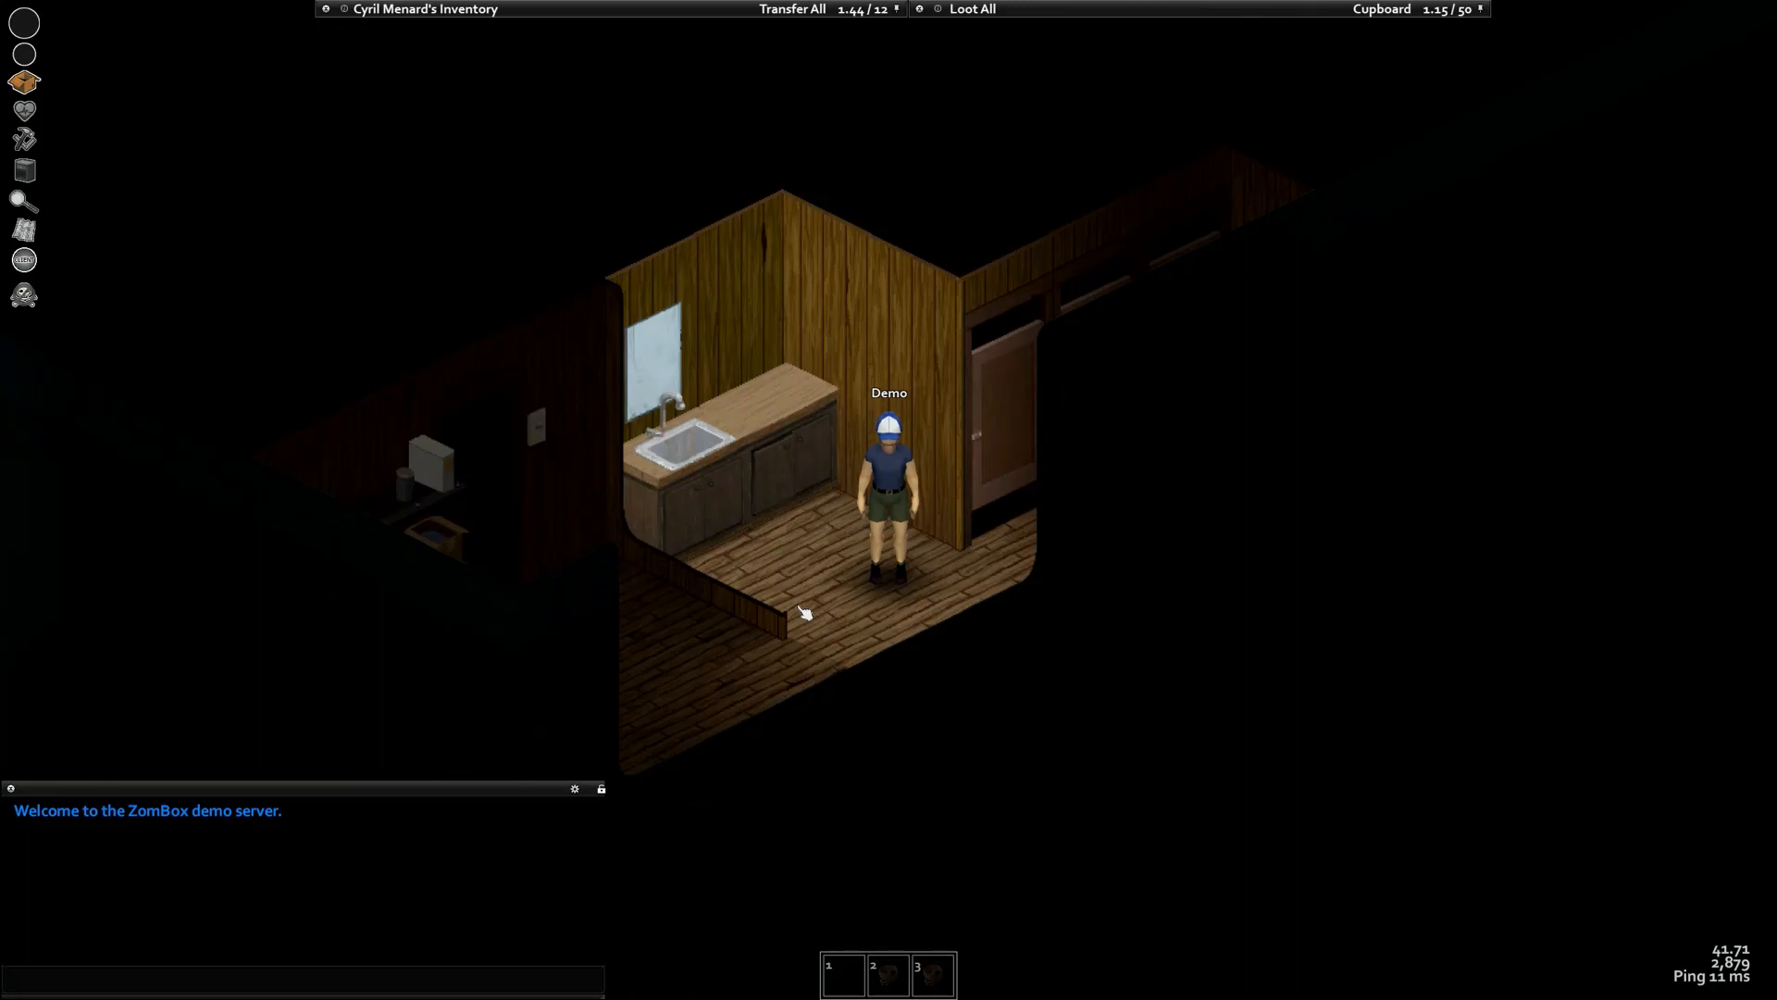
pyautogui.hotkey('alt', 'Tab')
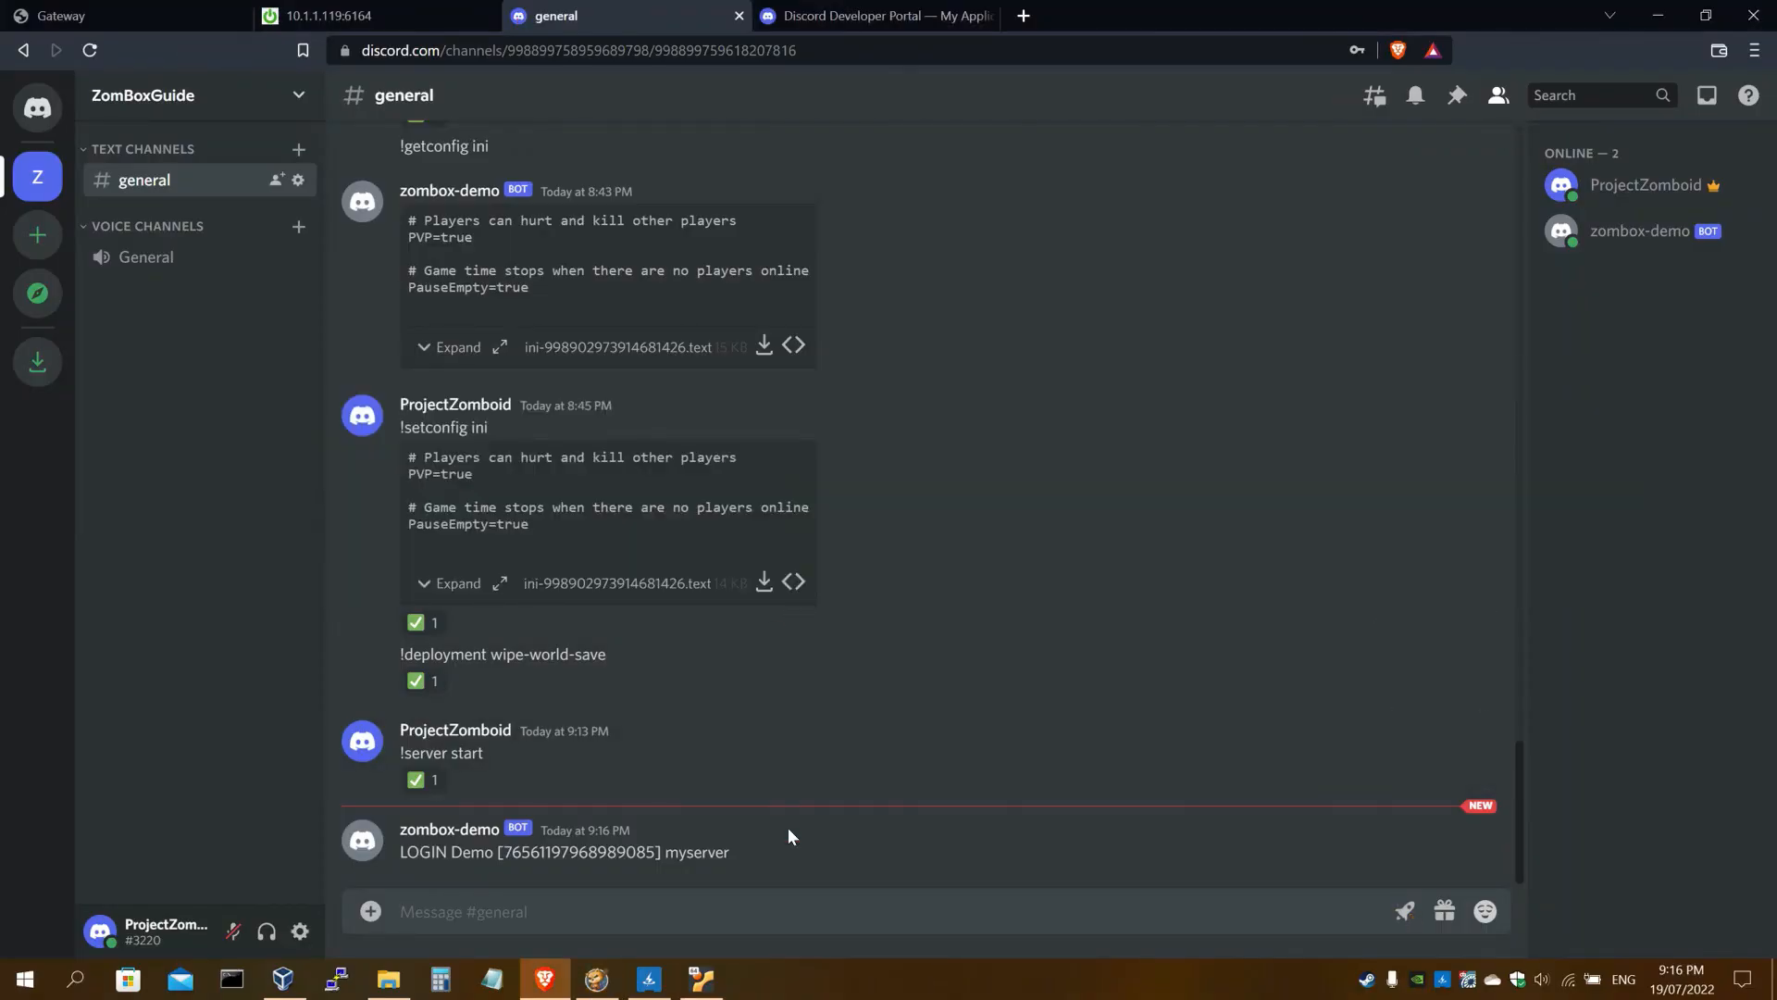
# Compare the guide's Log Channel ID with the bot's LOGIN message in Discord #general
pyautogui.click(387, 11)
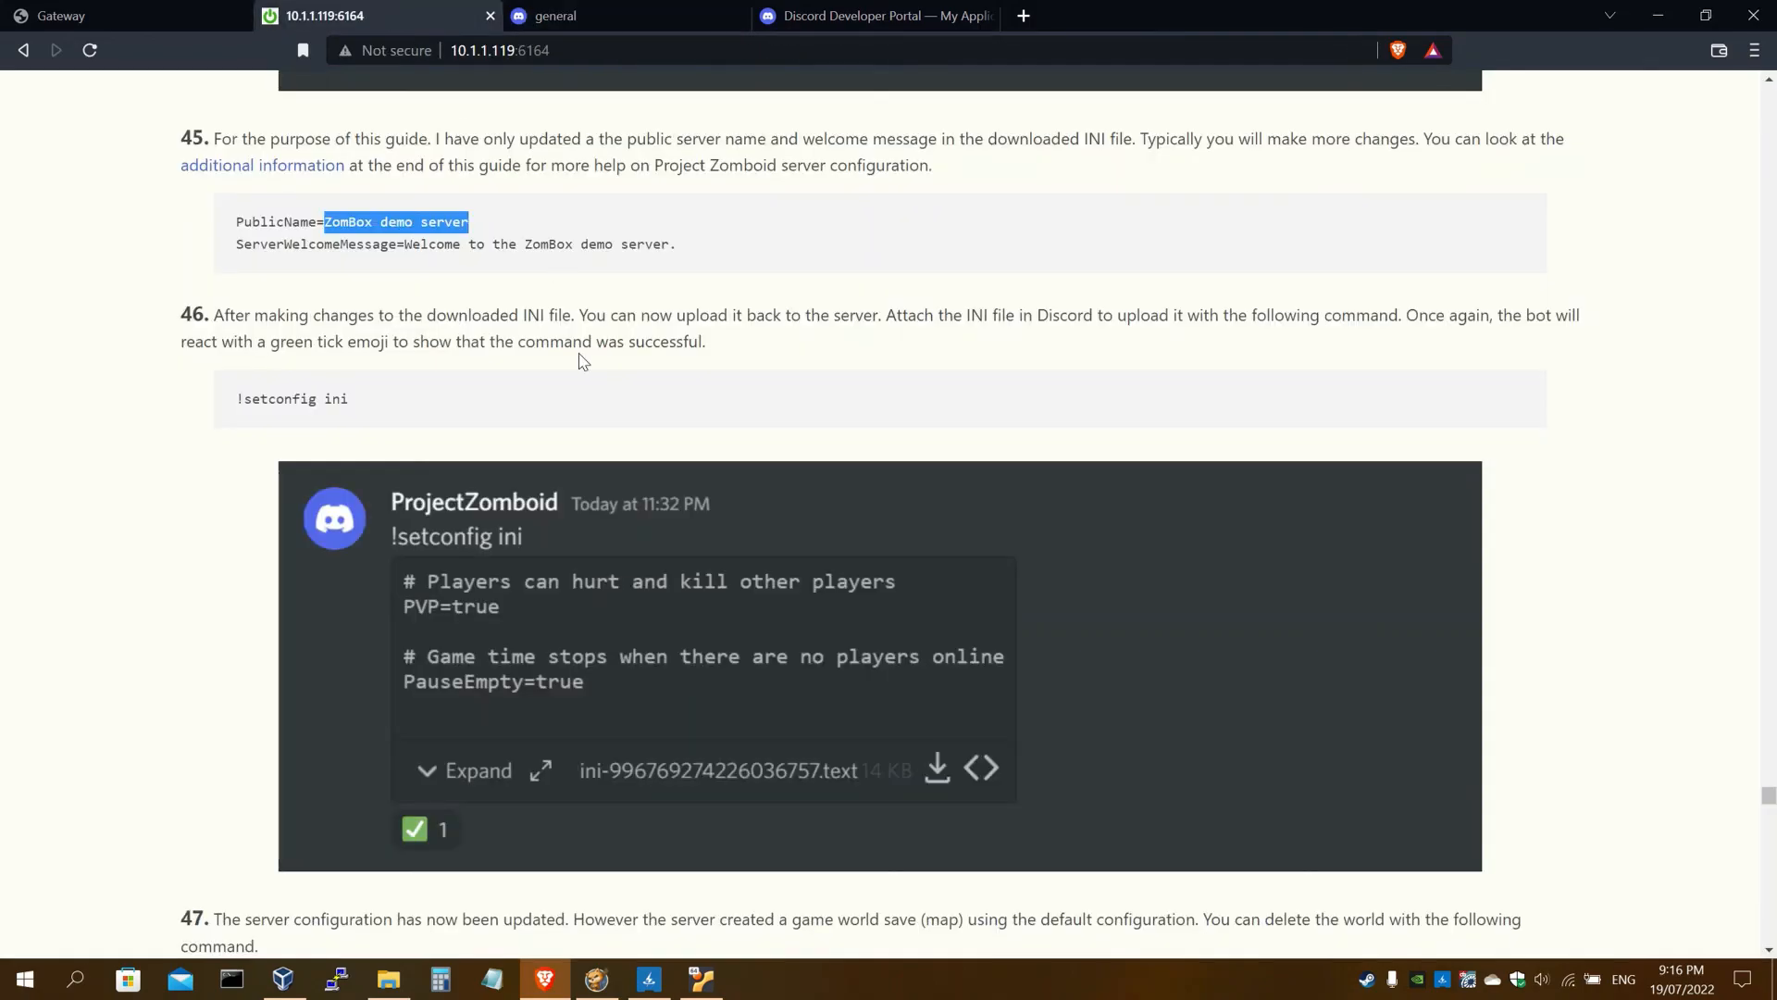
pyautogui.scroll(20, 580, 352)
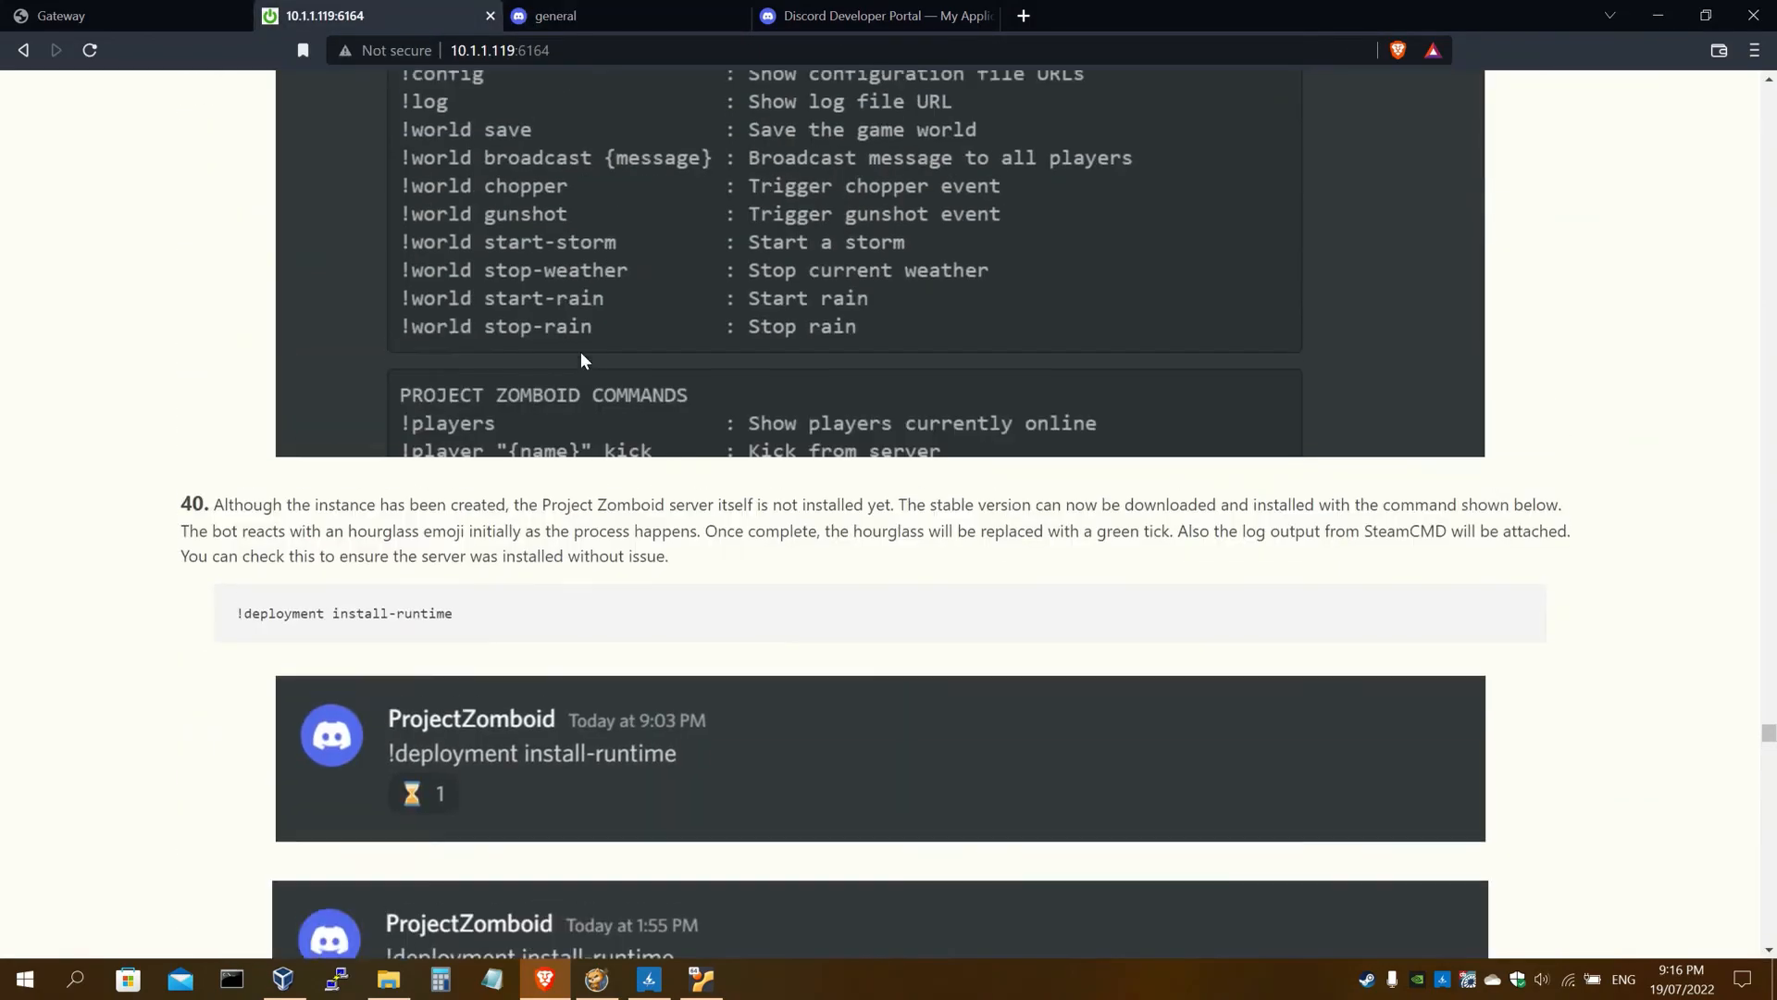
pyautogui.scroll(20, 580, 351)
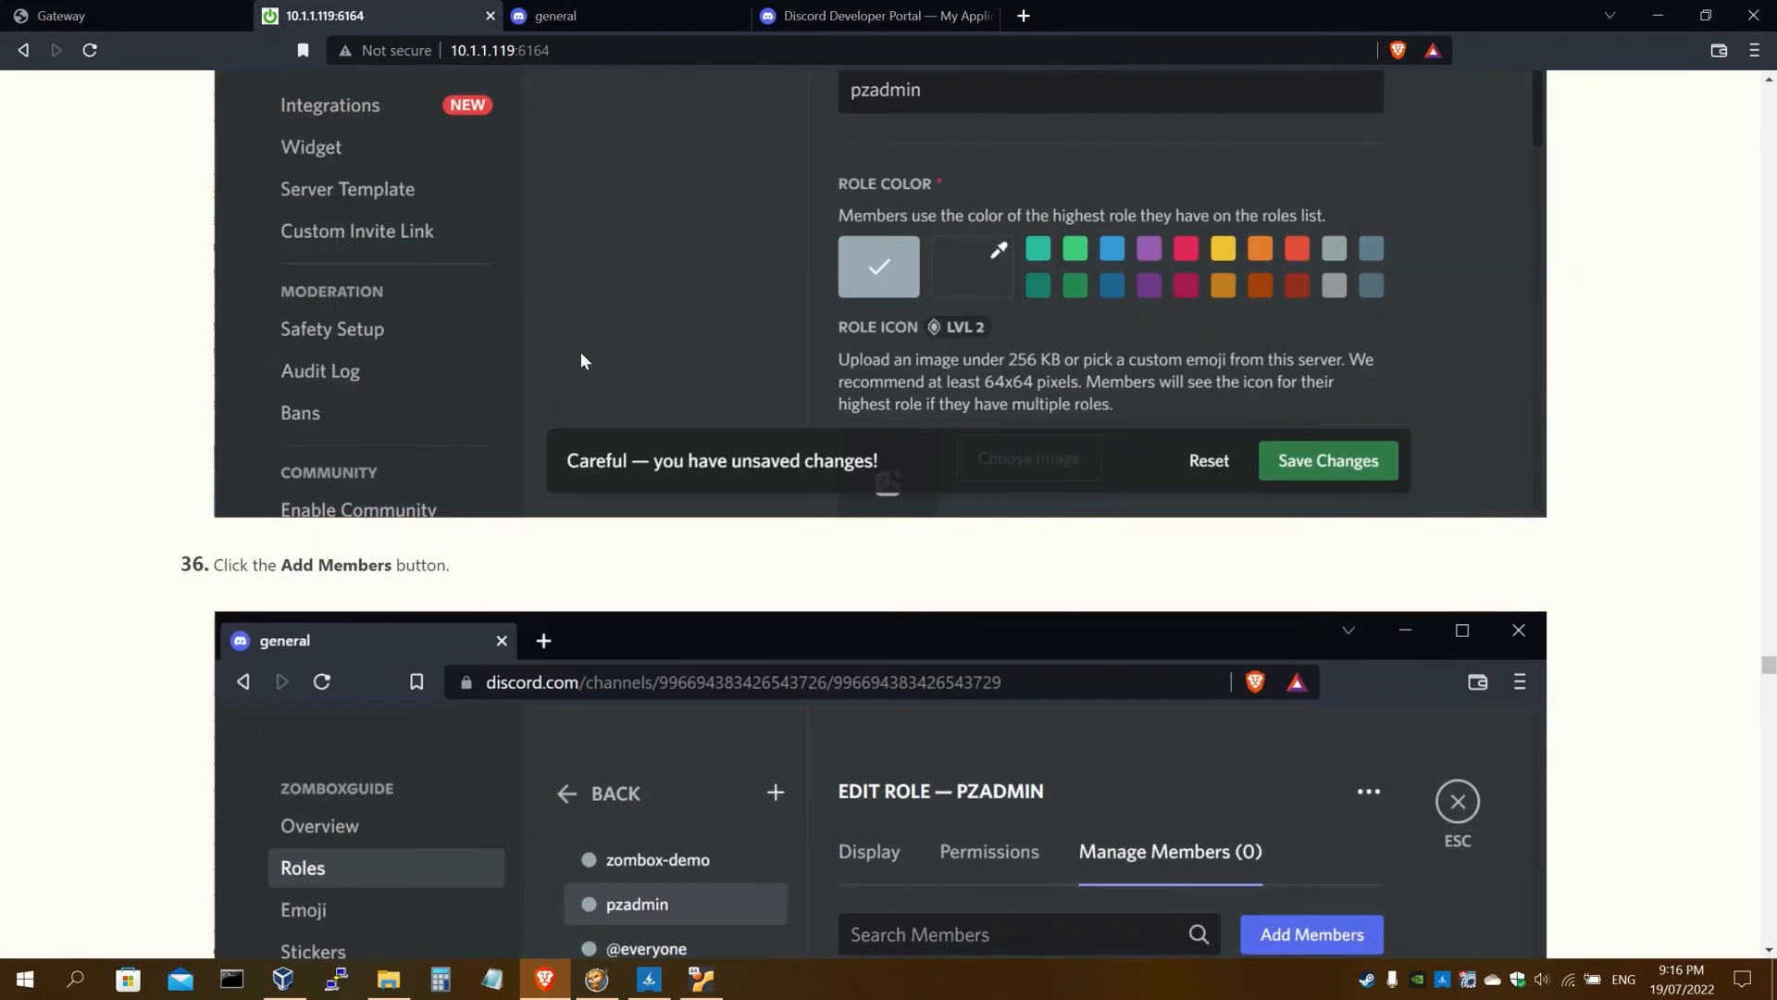
pyautogui.scroll(20, 580, 359)
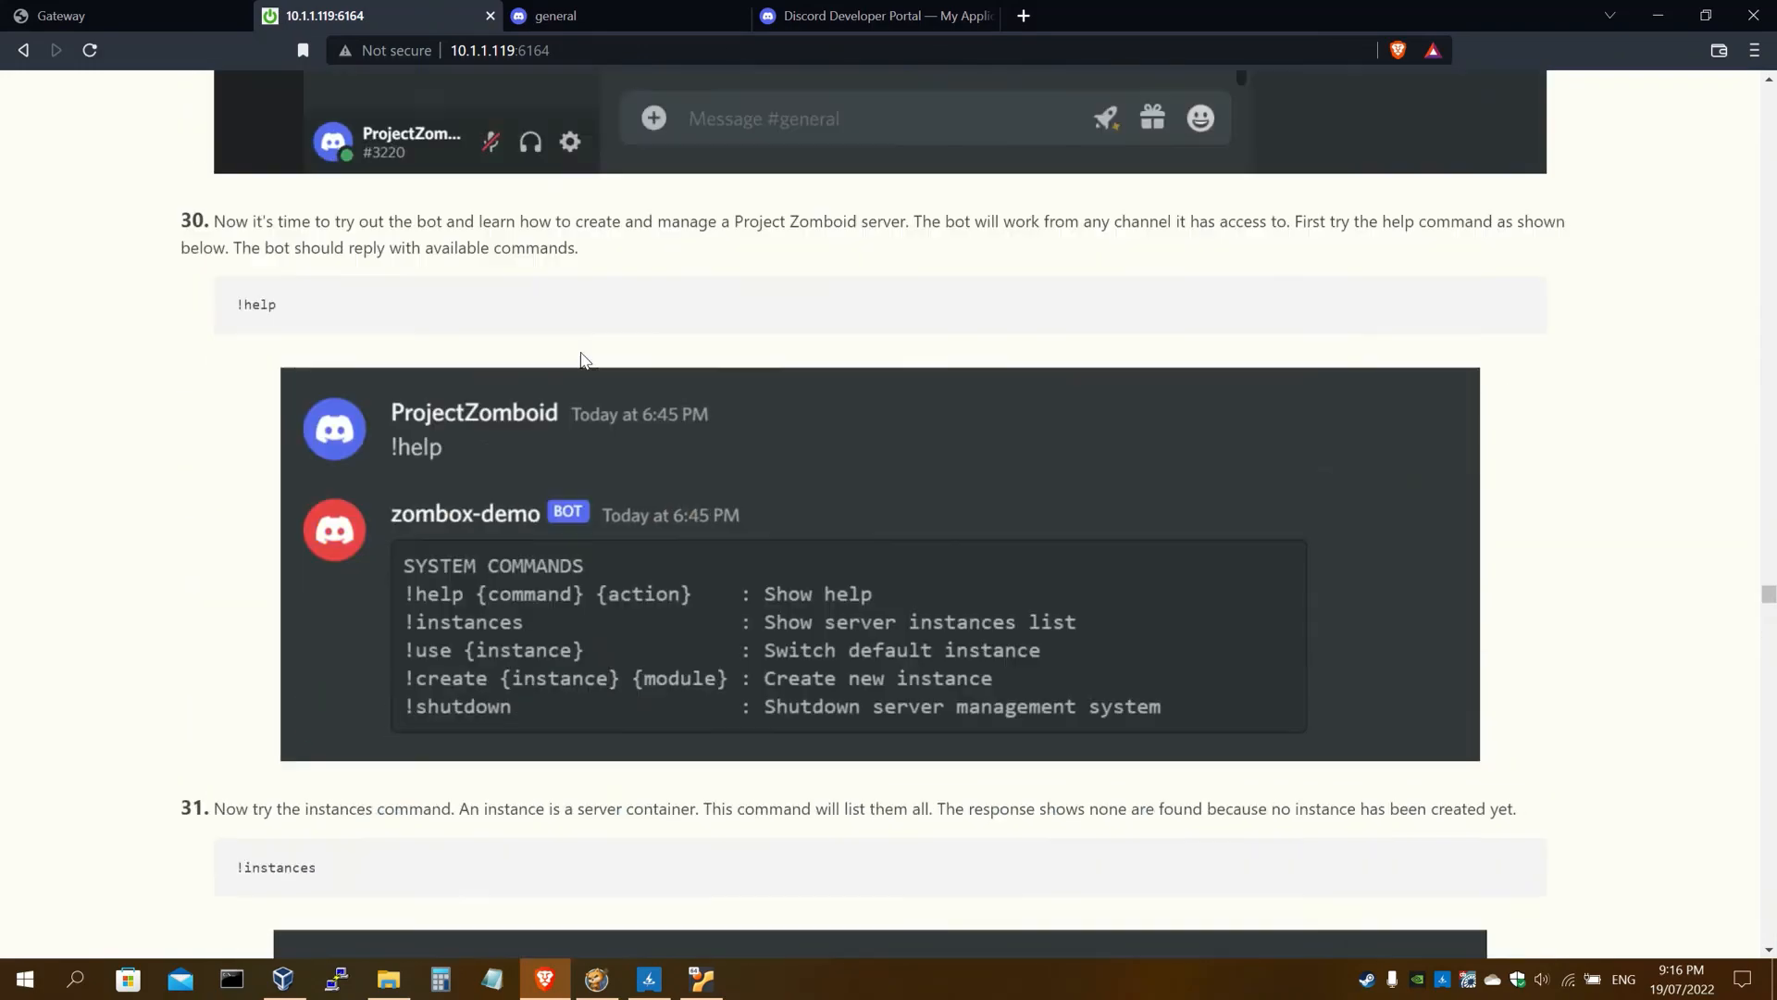
pyautogui.scroll(15, 580, 359)
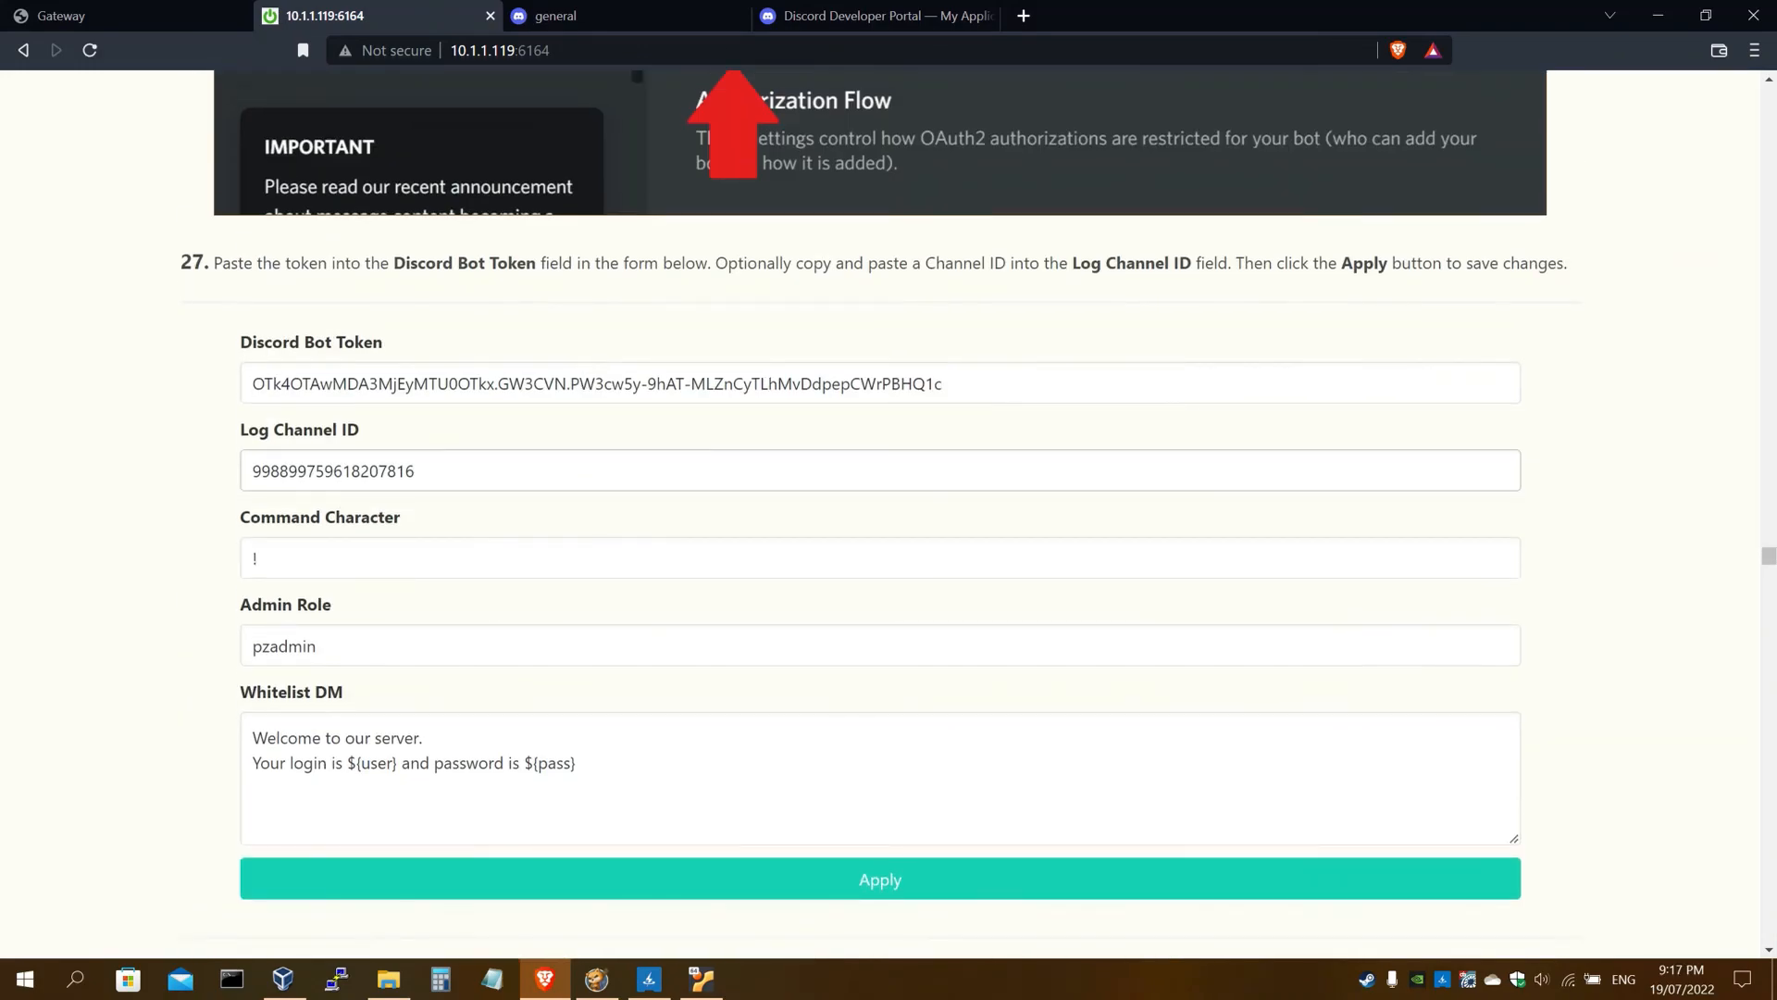
pyautogui.doubleClick(404, 471)
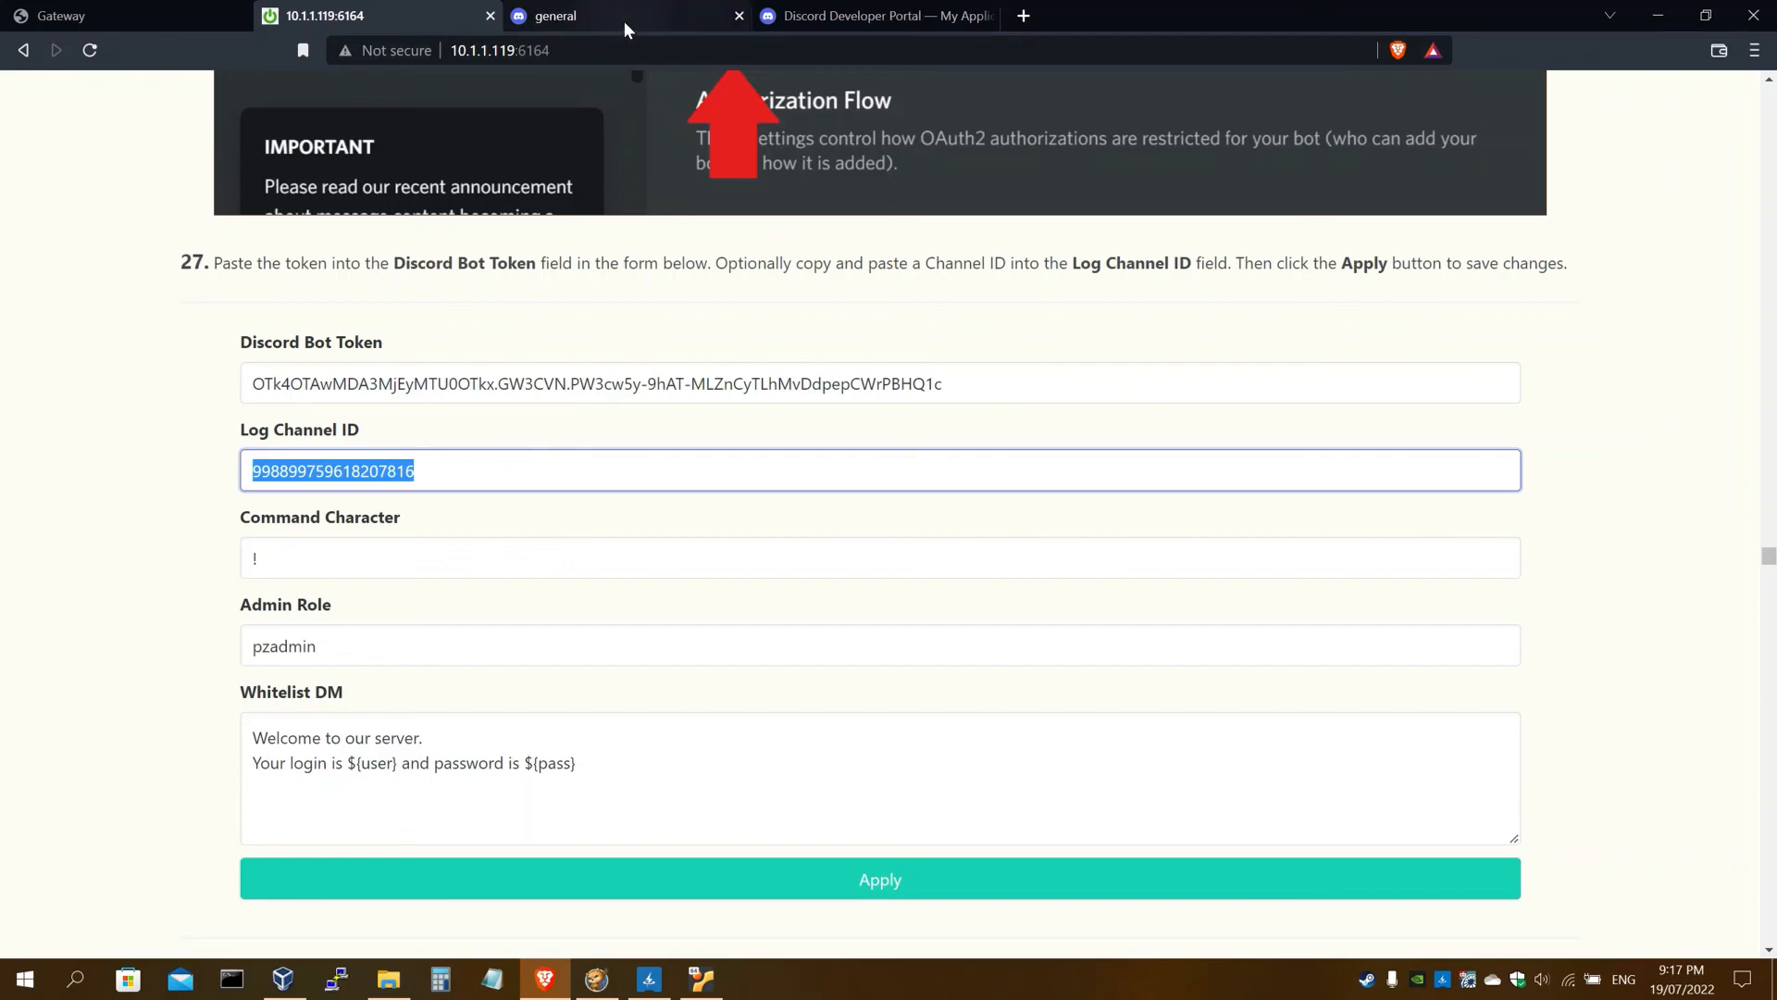
pyautogui.click(624, 20)
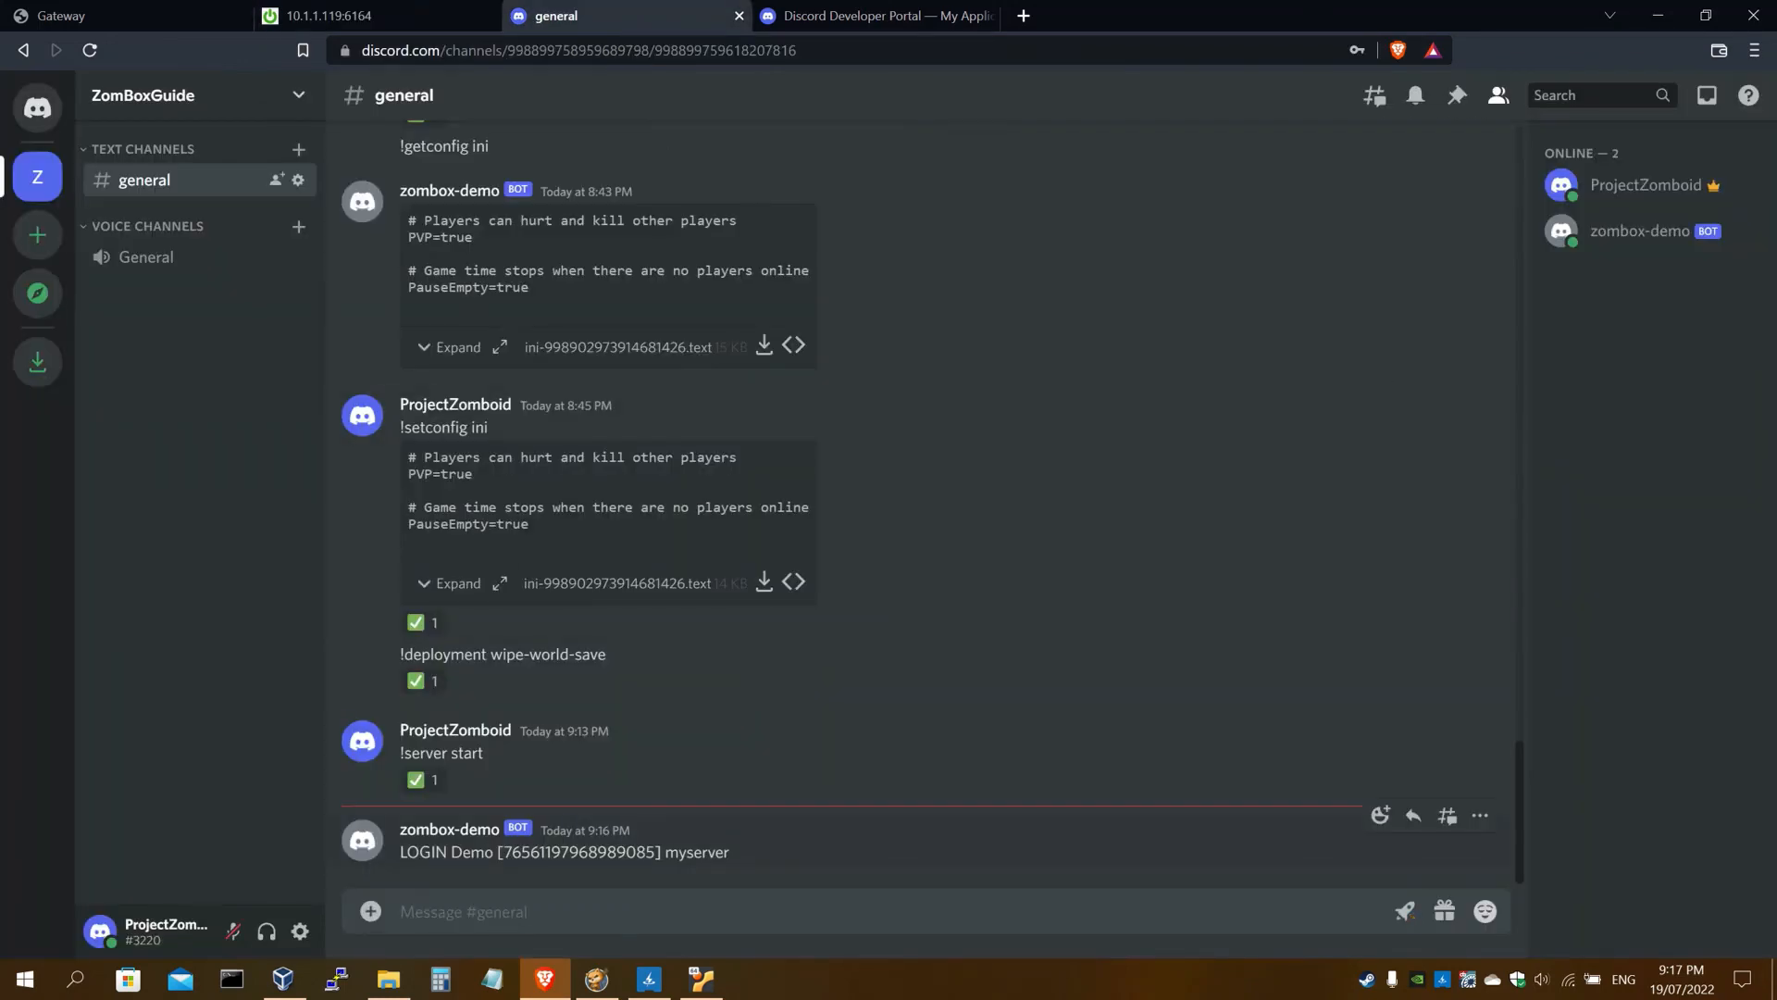
pyautogui.moveTo(399, 852); pyautogui.dragTo(739, 856)
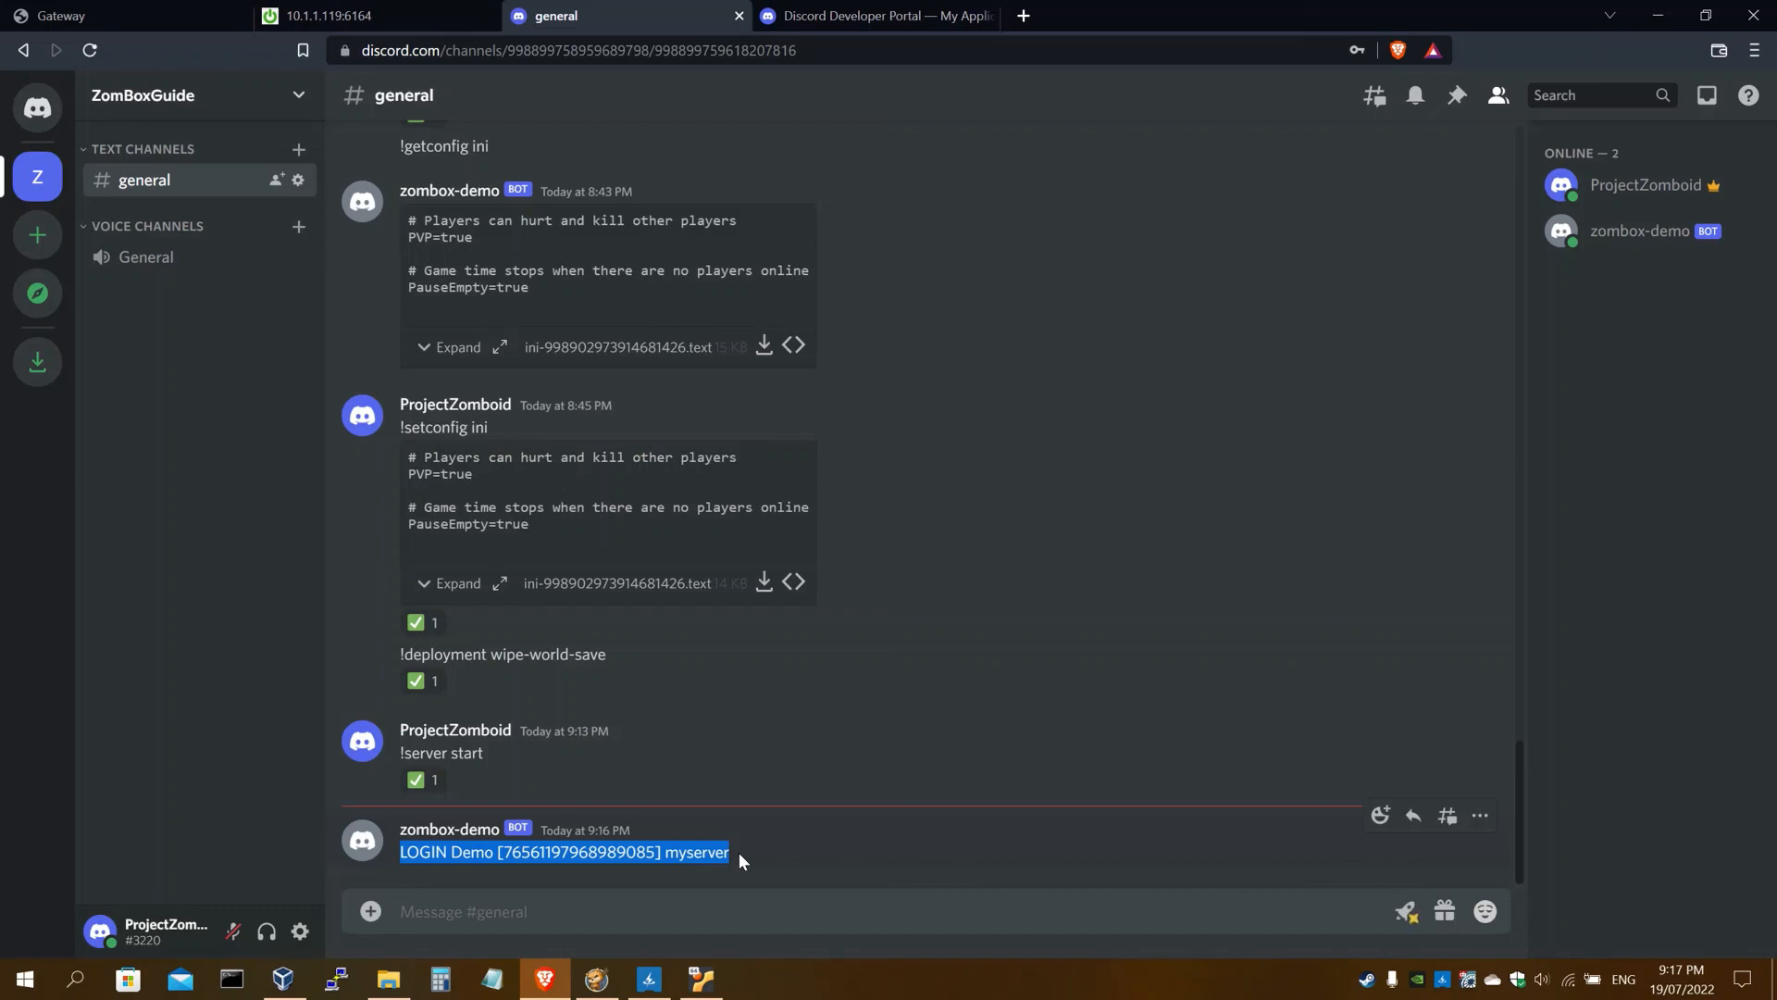
pyautogui.click(739, 852)
# Scroll the guide down to step 48's broadcast and give-item command examples
pyautogui.hotkey('ctrl', 'shift', 'Tab')
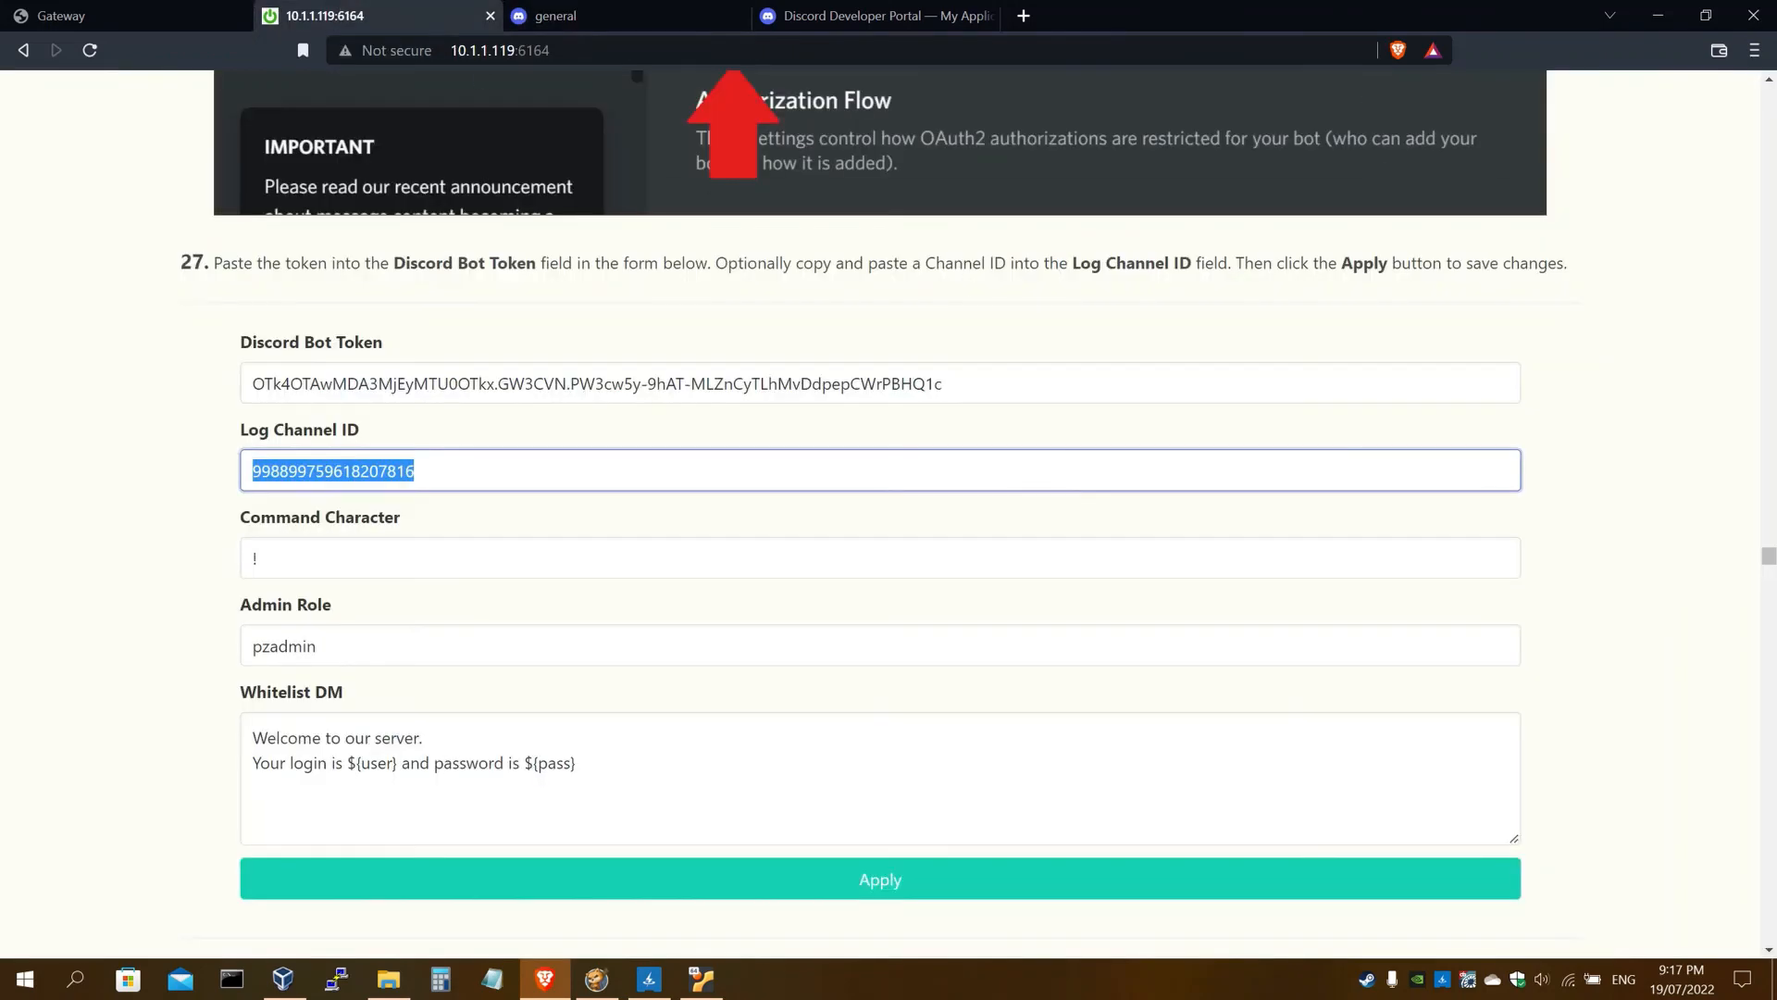
pyautogui.moveTo(1770, 560); pyautogui.dragTo(1769, 706)
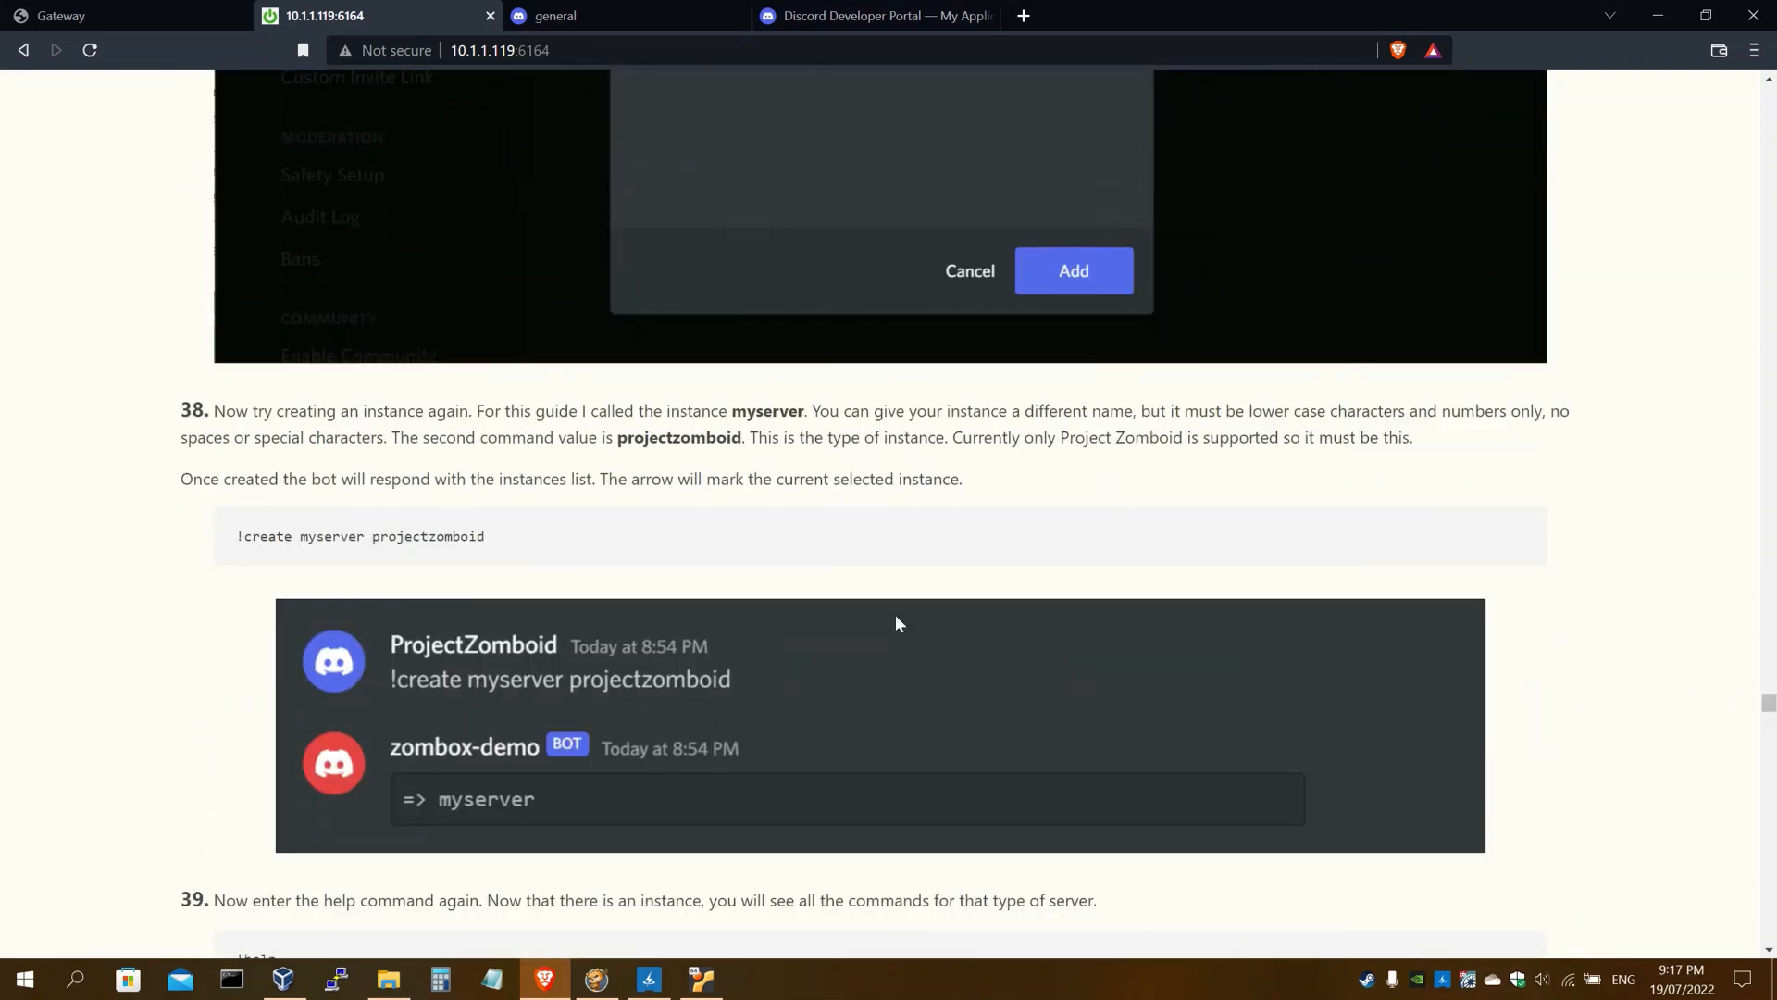
pyautogui.scroll(-15, 896, 614)
pyautogui.scroll(-20, 893, 637)
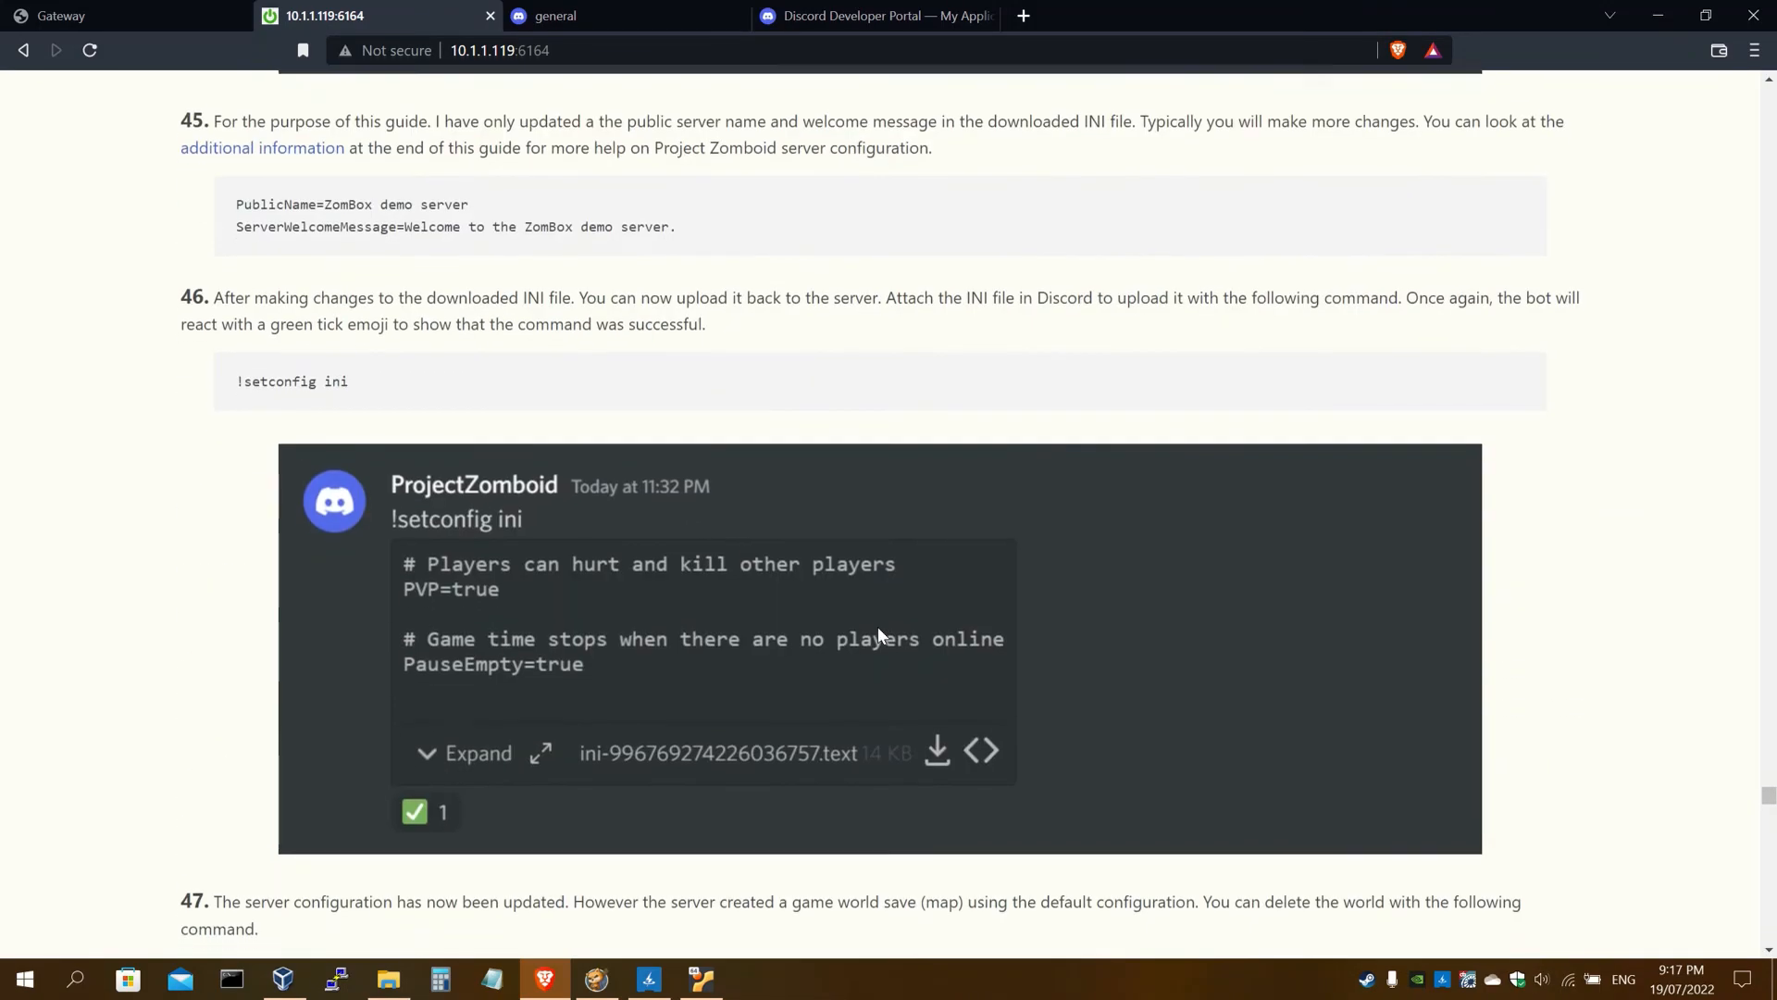
pyautogui.scroll(-5, 877, 641)
pyautogui.scroll(1, 877, 640)
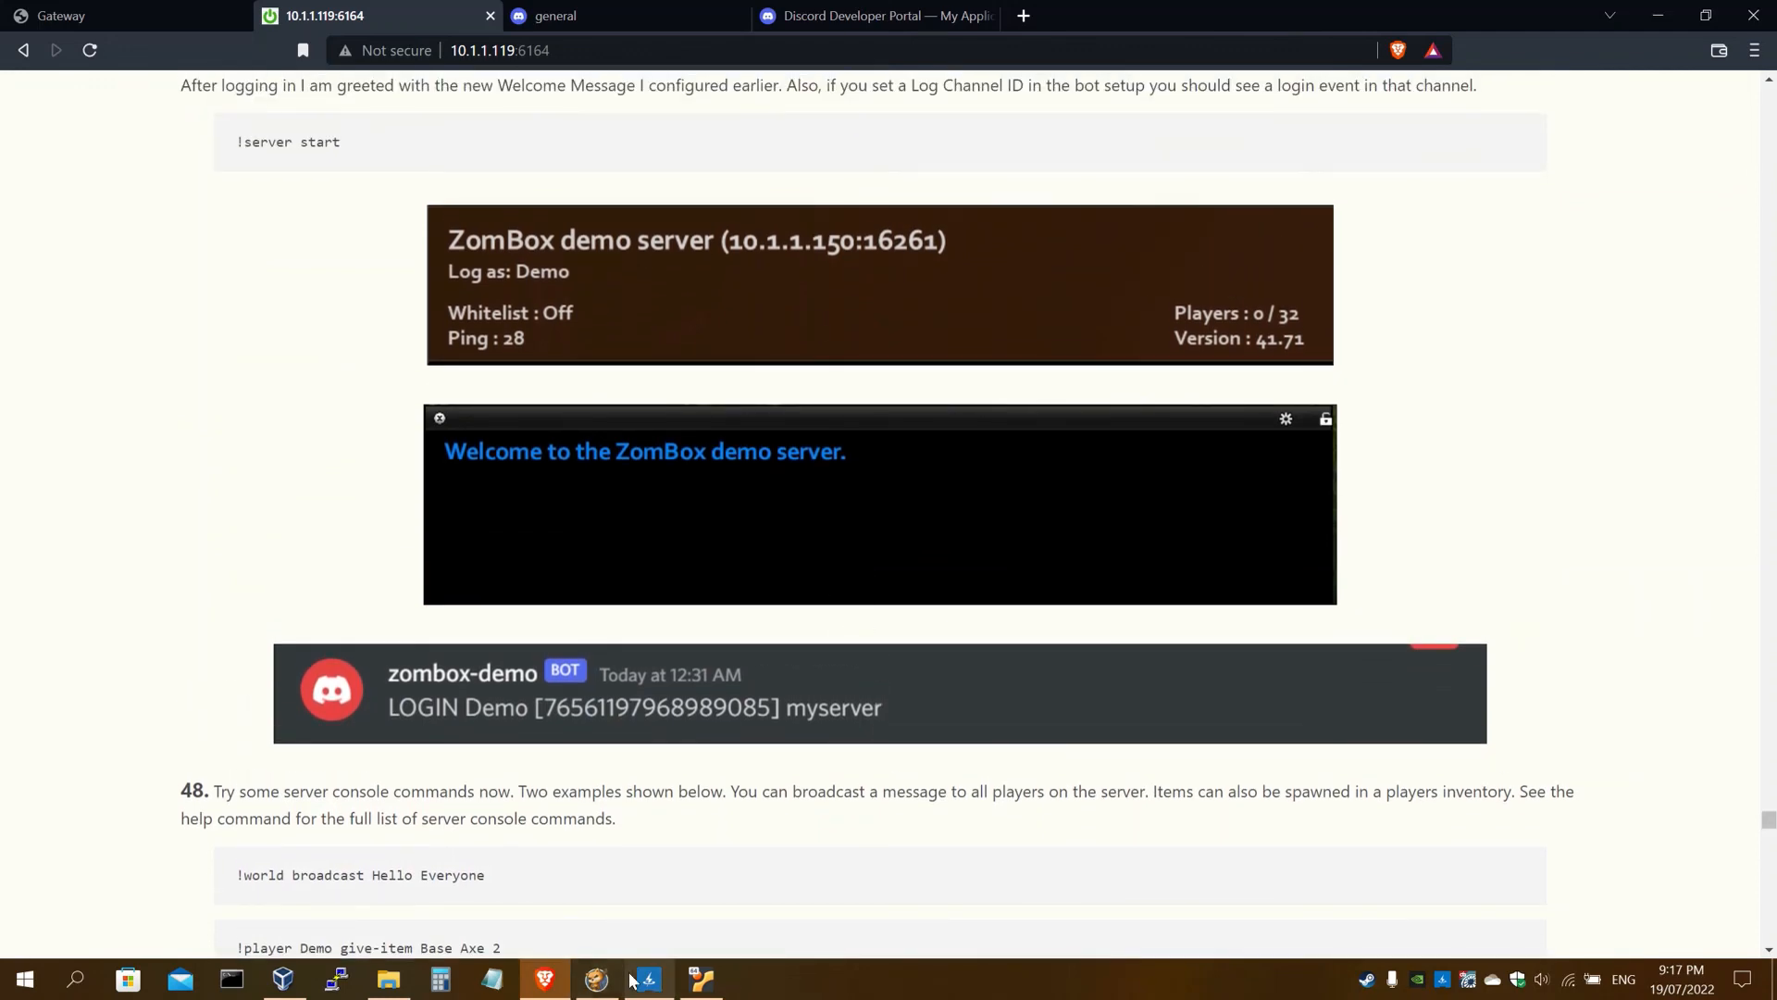
# Check the in-game welcome message, then return to the guide's step 48 examples
pyautogui.click(659, 989)
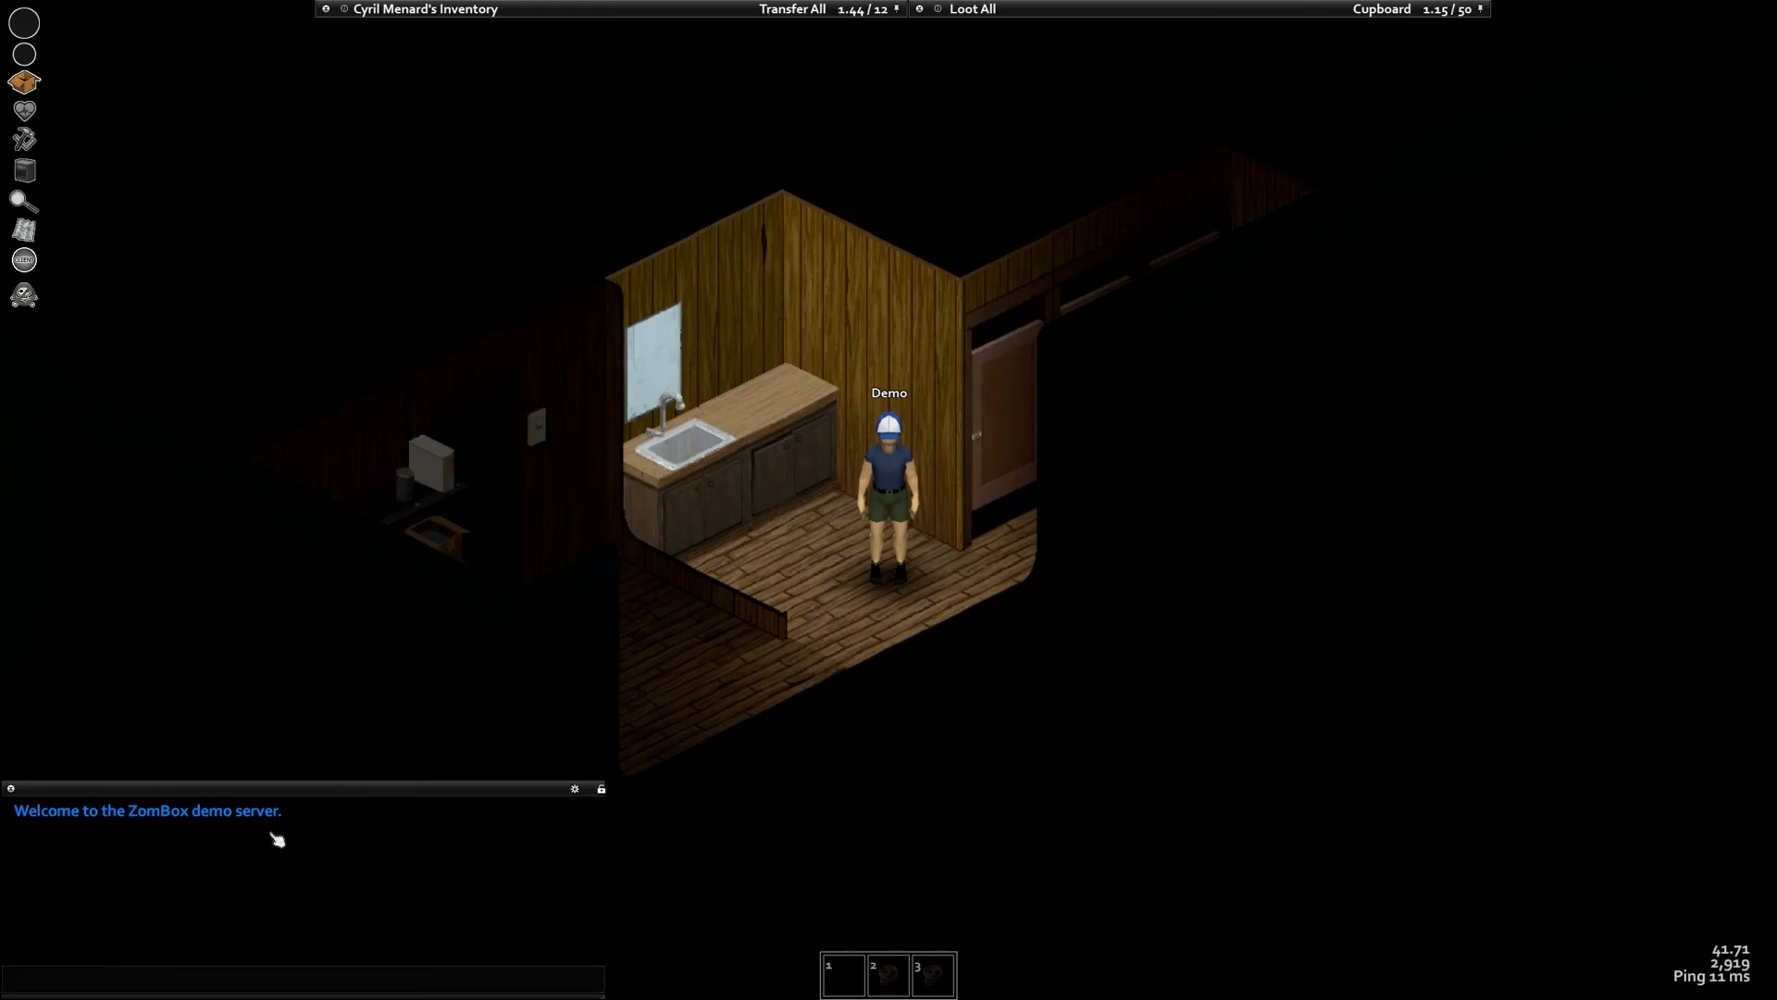
pyautogui.hotkey('alt', 'Tab')
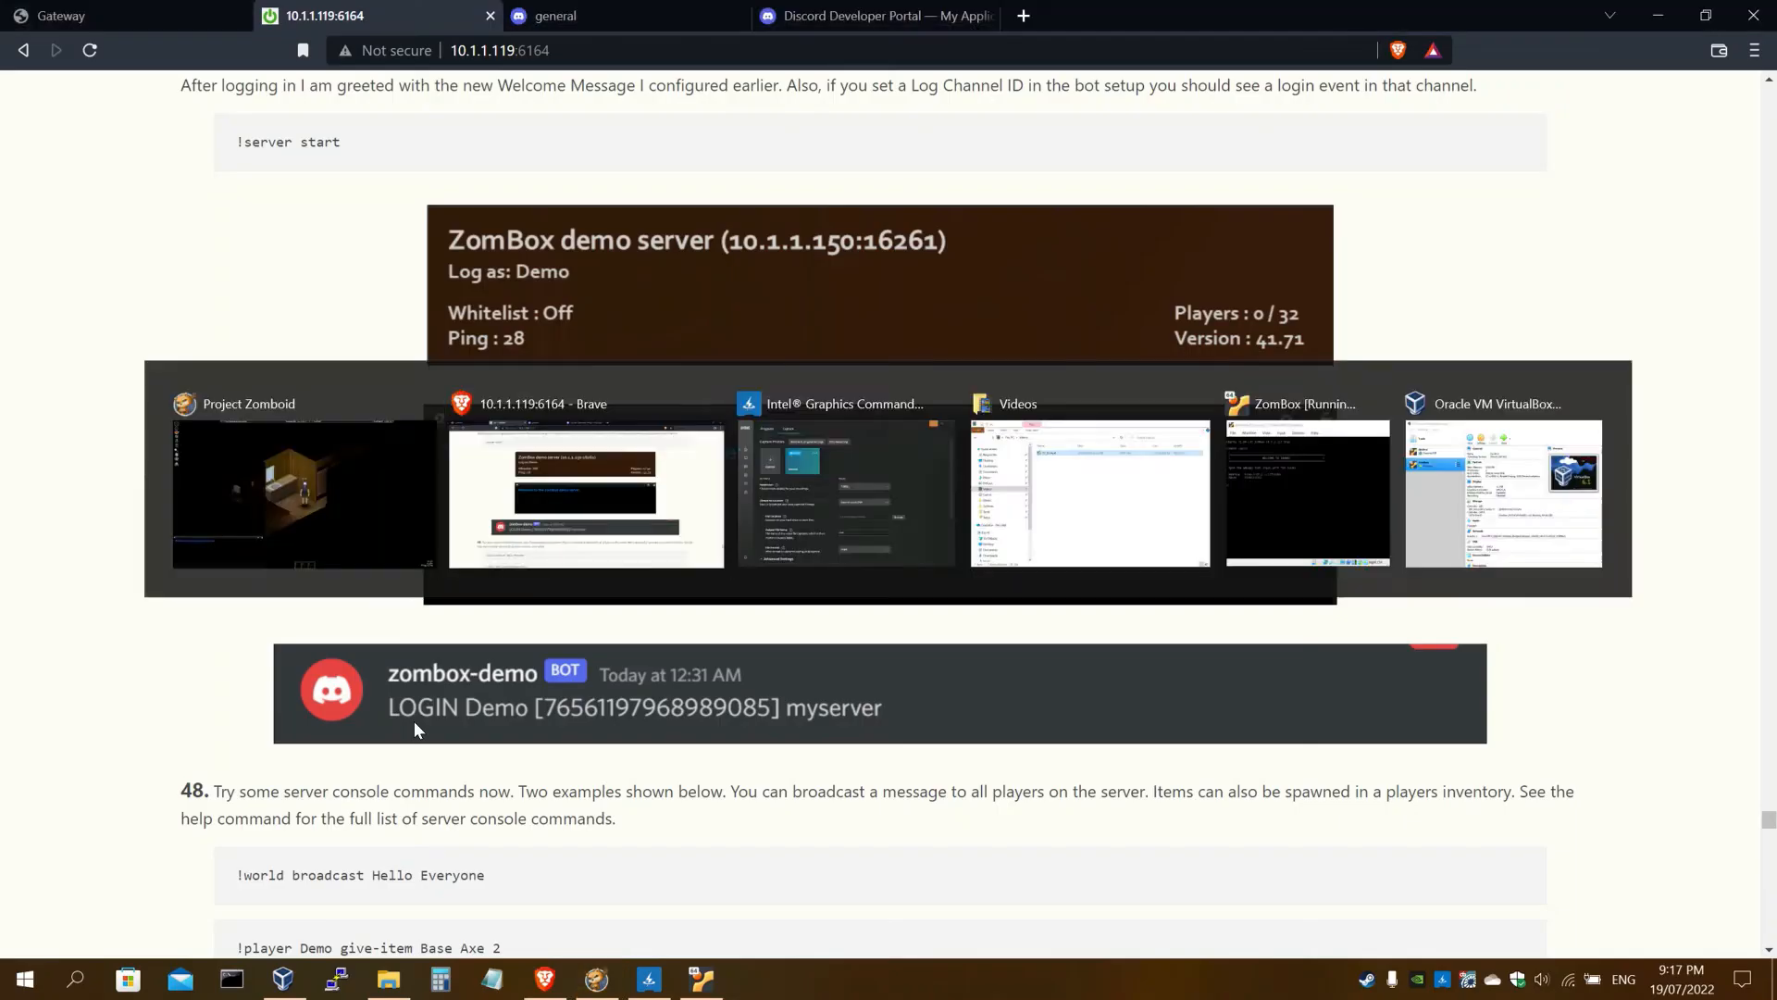
pyautogui.scroll(-6, 376, 570)
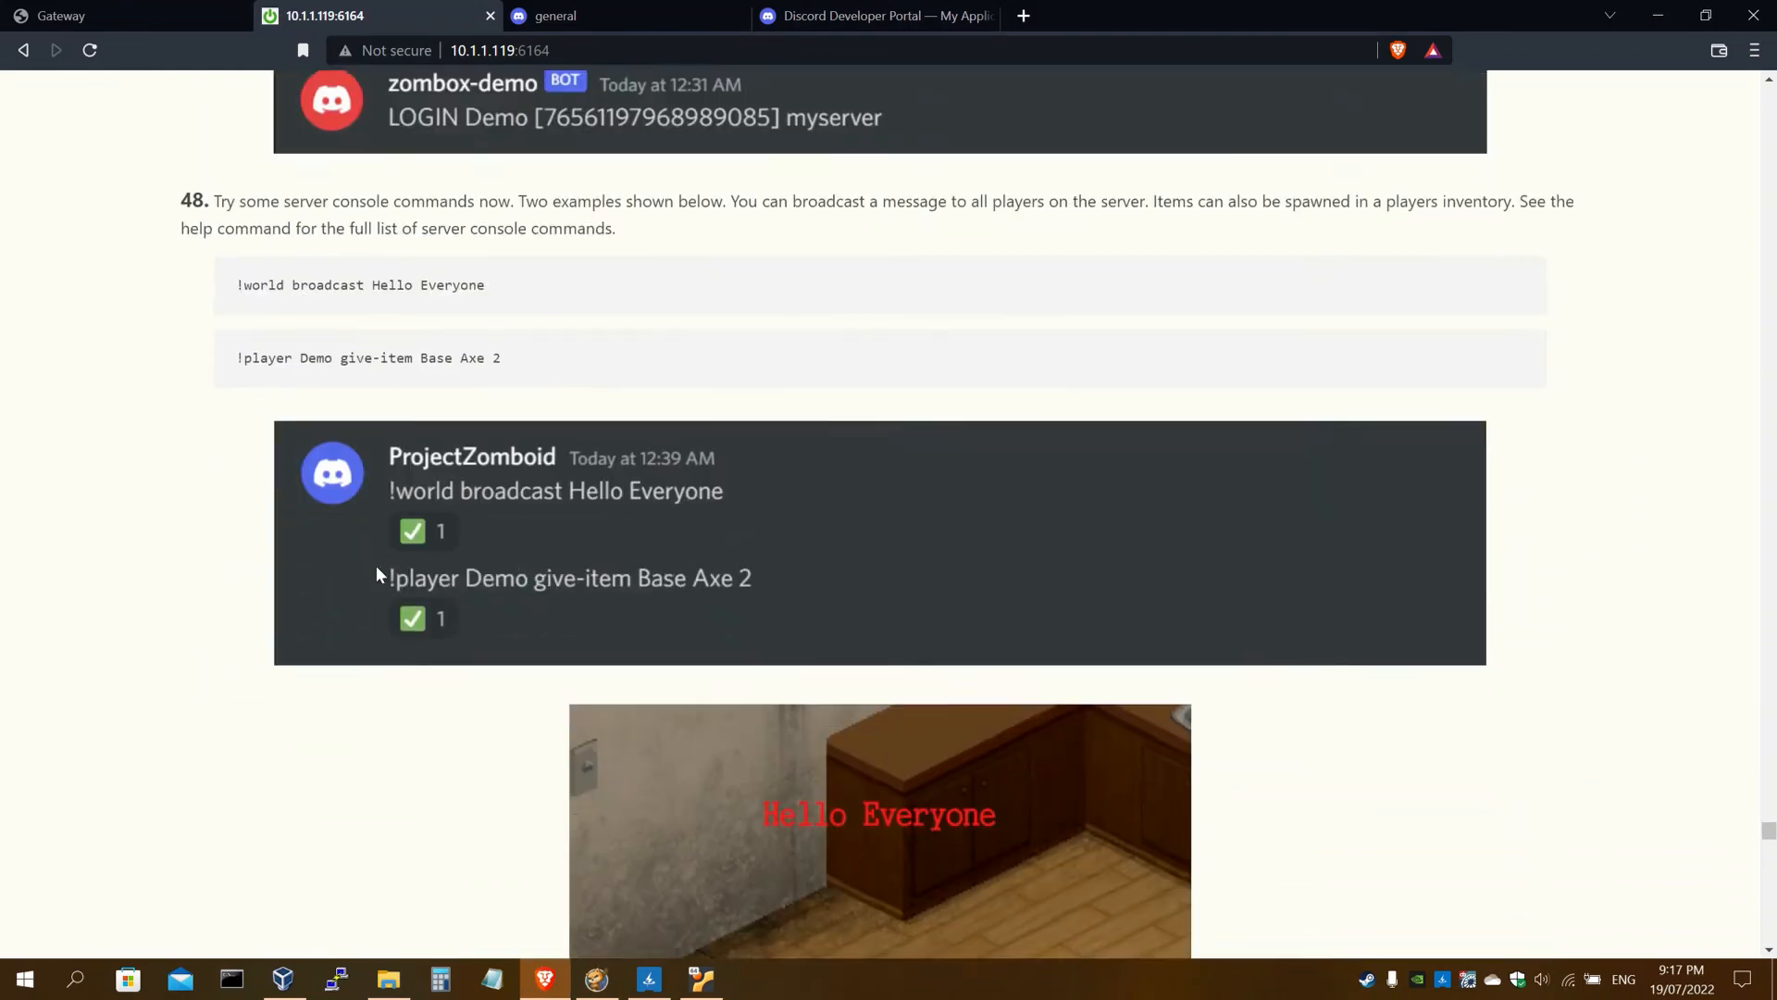
pyautogui.scroll(-1, 376, 574)
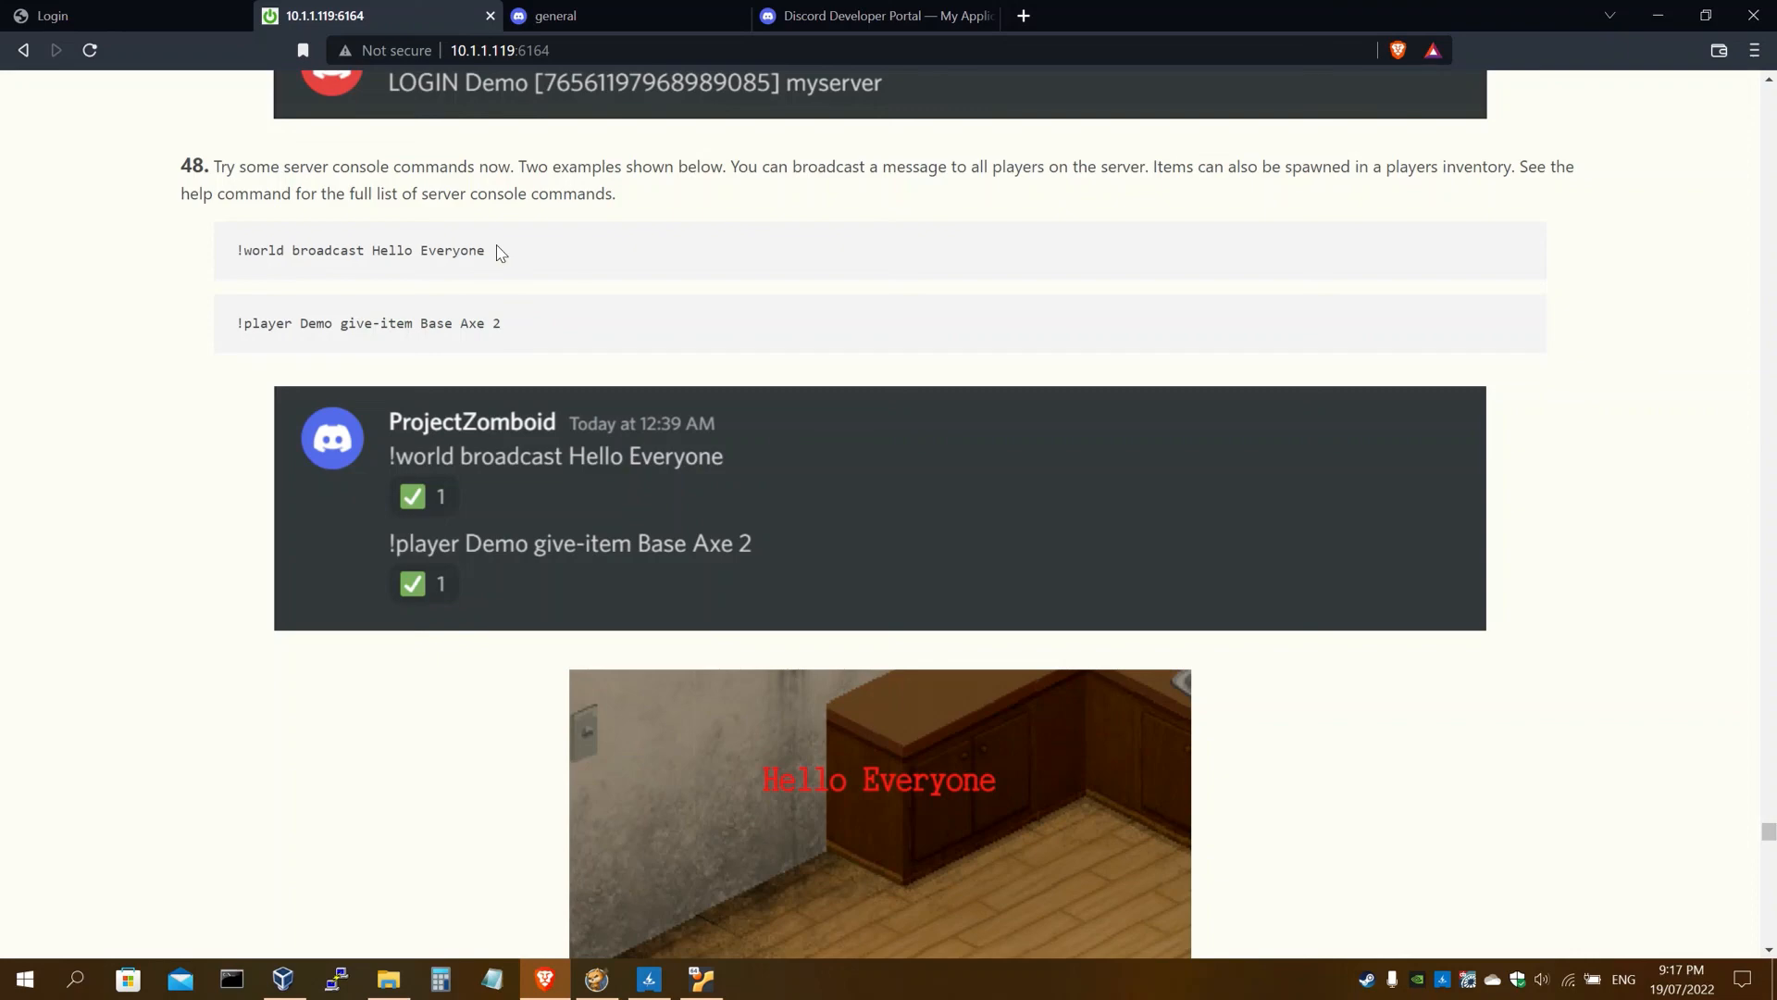
# Send '!world broadcast Hello Everyone' in #general and confirm the broadcast appears in-game
pyautogui.moveTo(500, 253); pyautogui.dragTo(234, 242)
pyautogui.hotkey('ctrl', 'c')
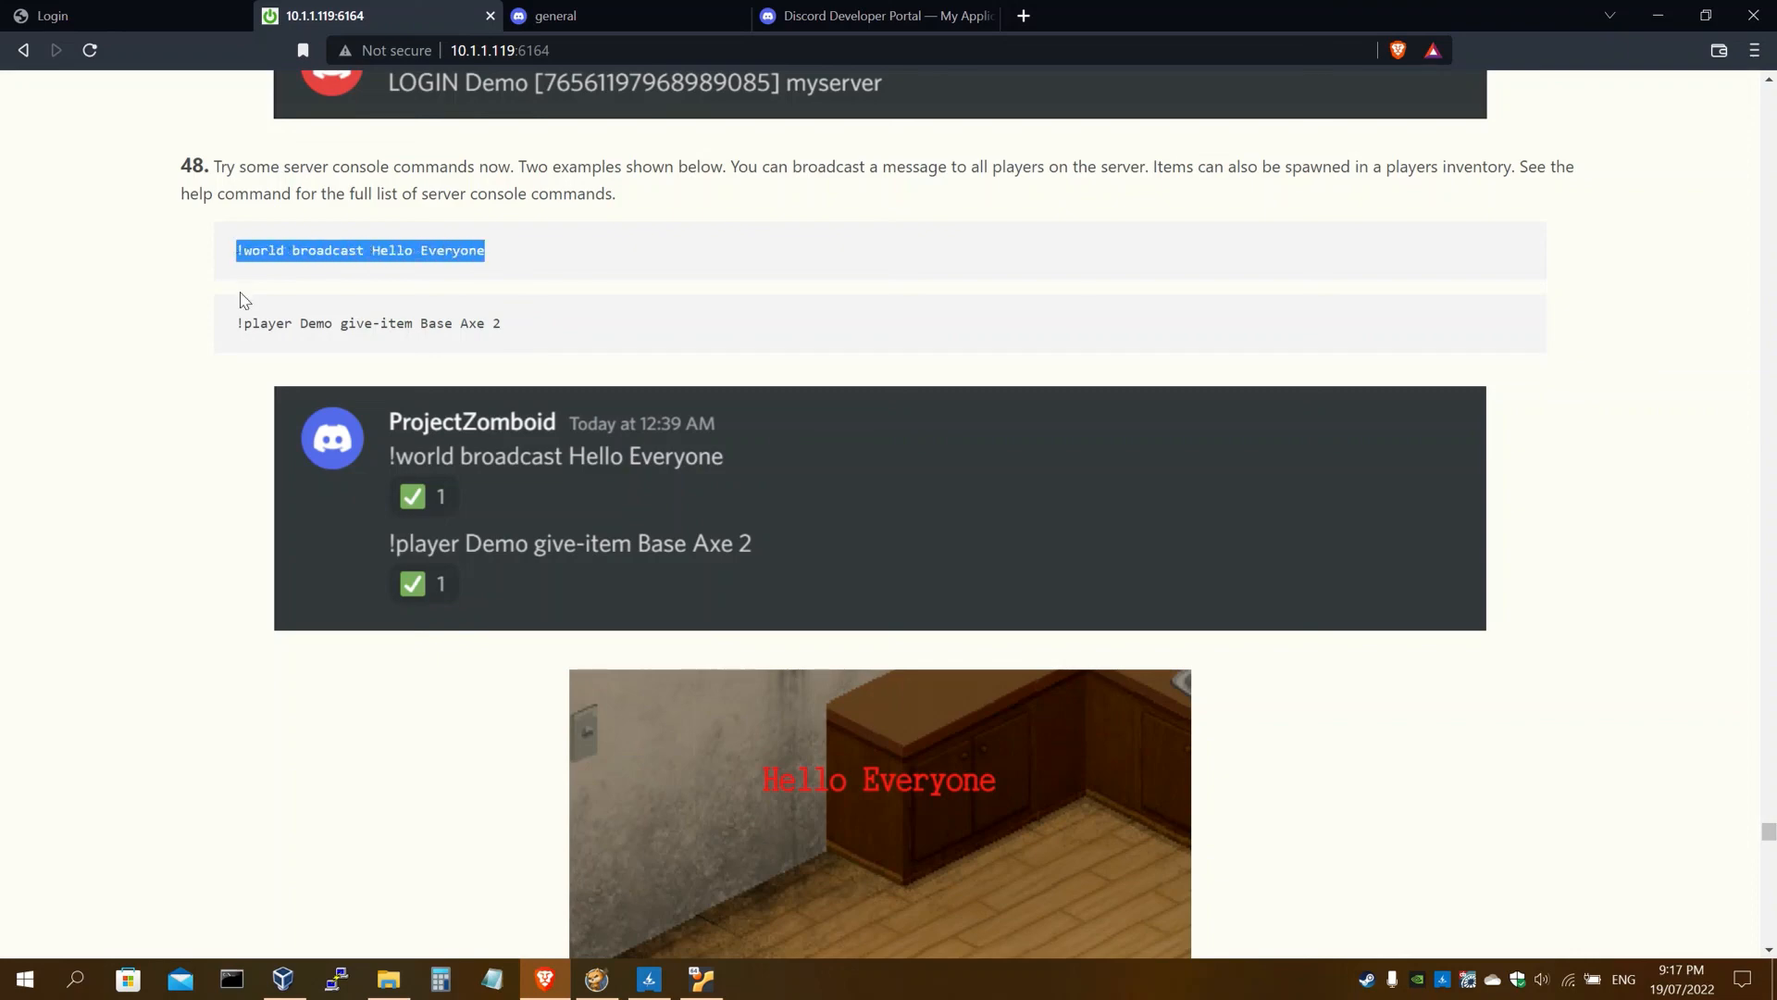
pyautogui.click(556, 15)
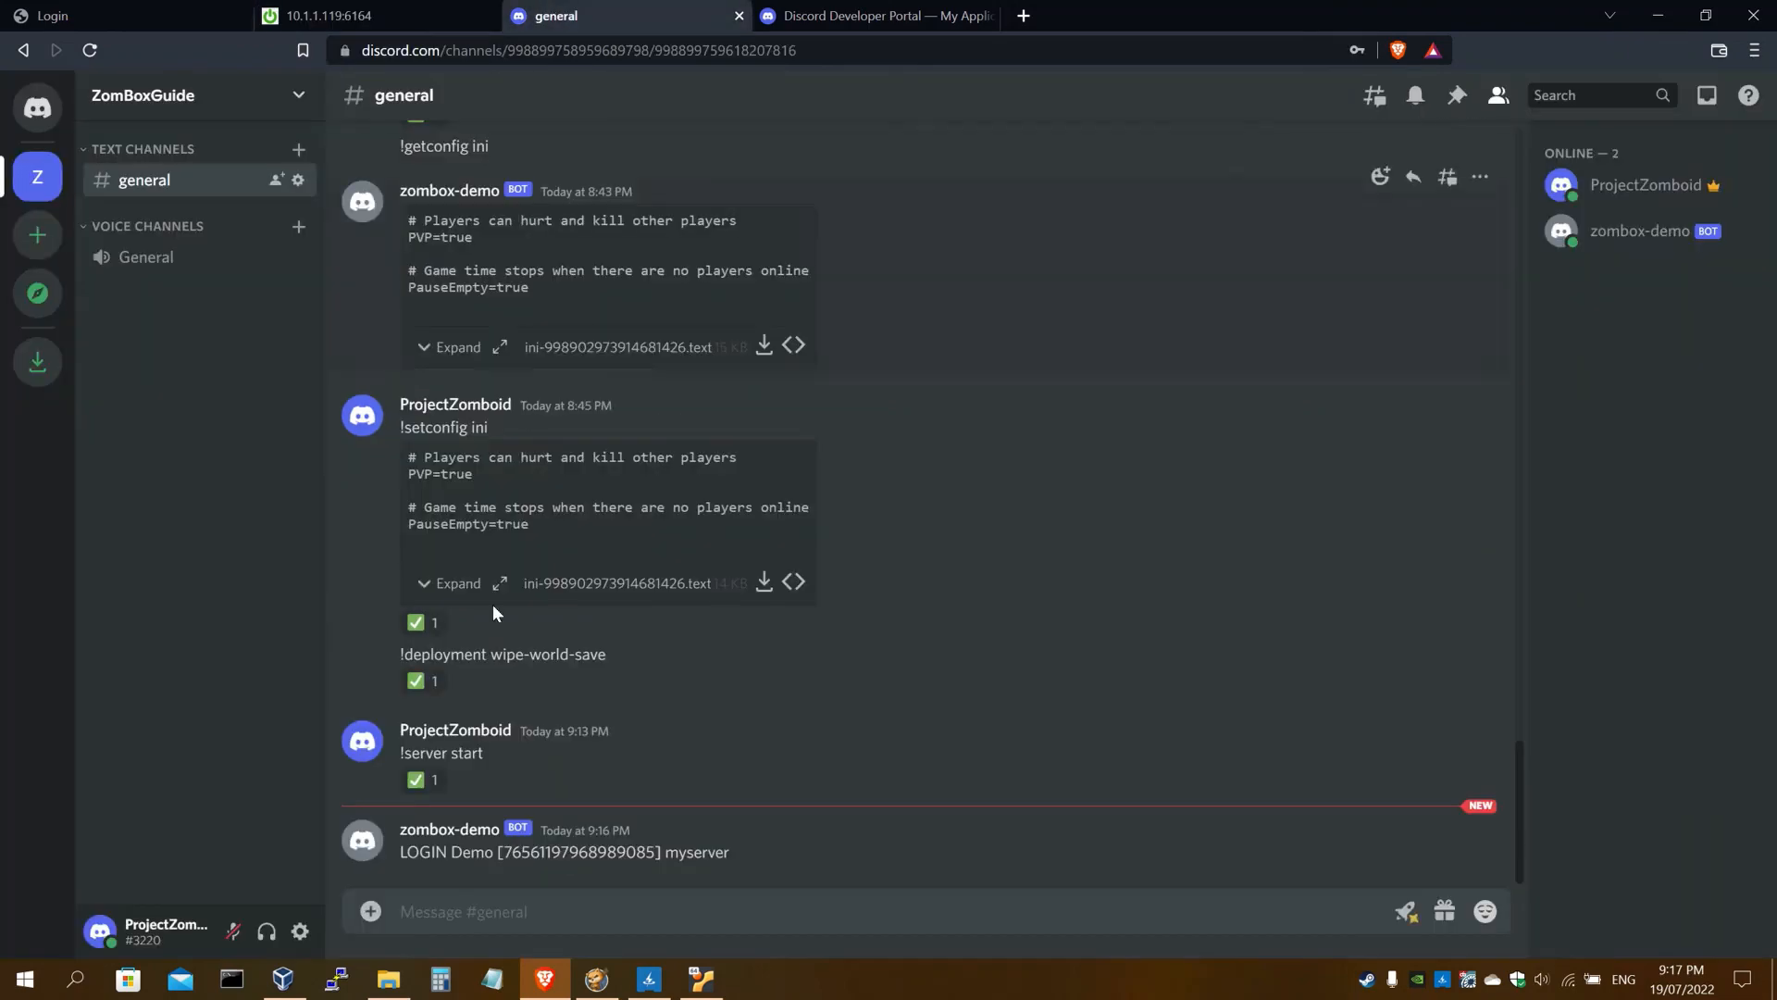
pyautogui.hotkey('ctrl', 'v')
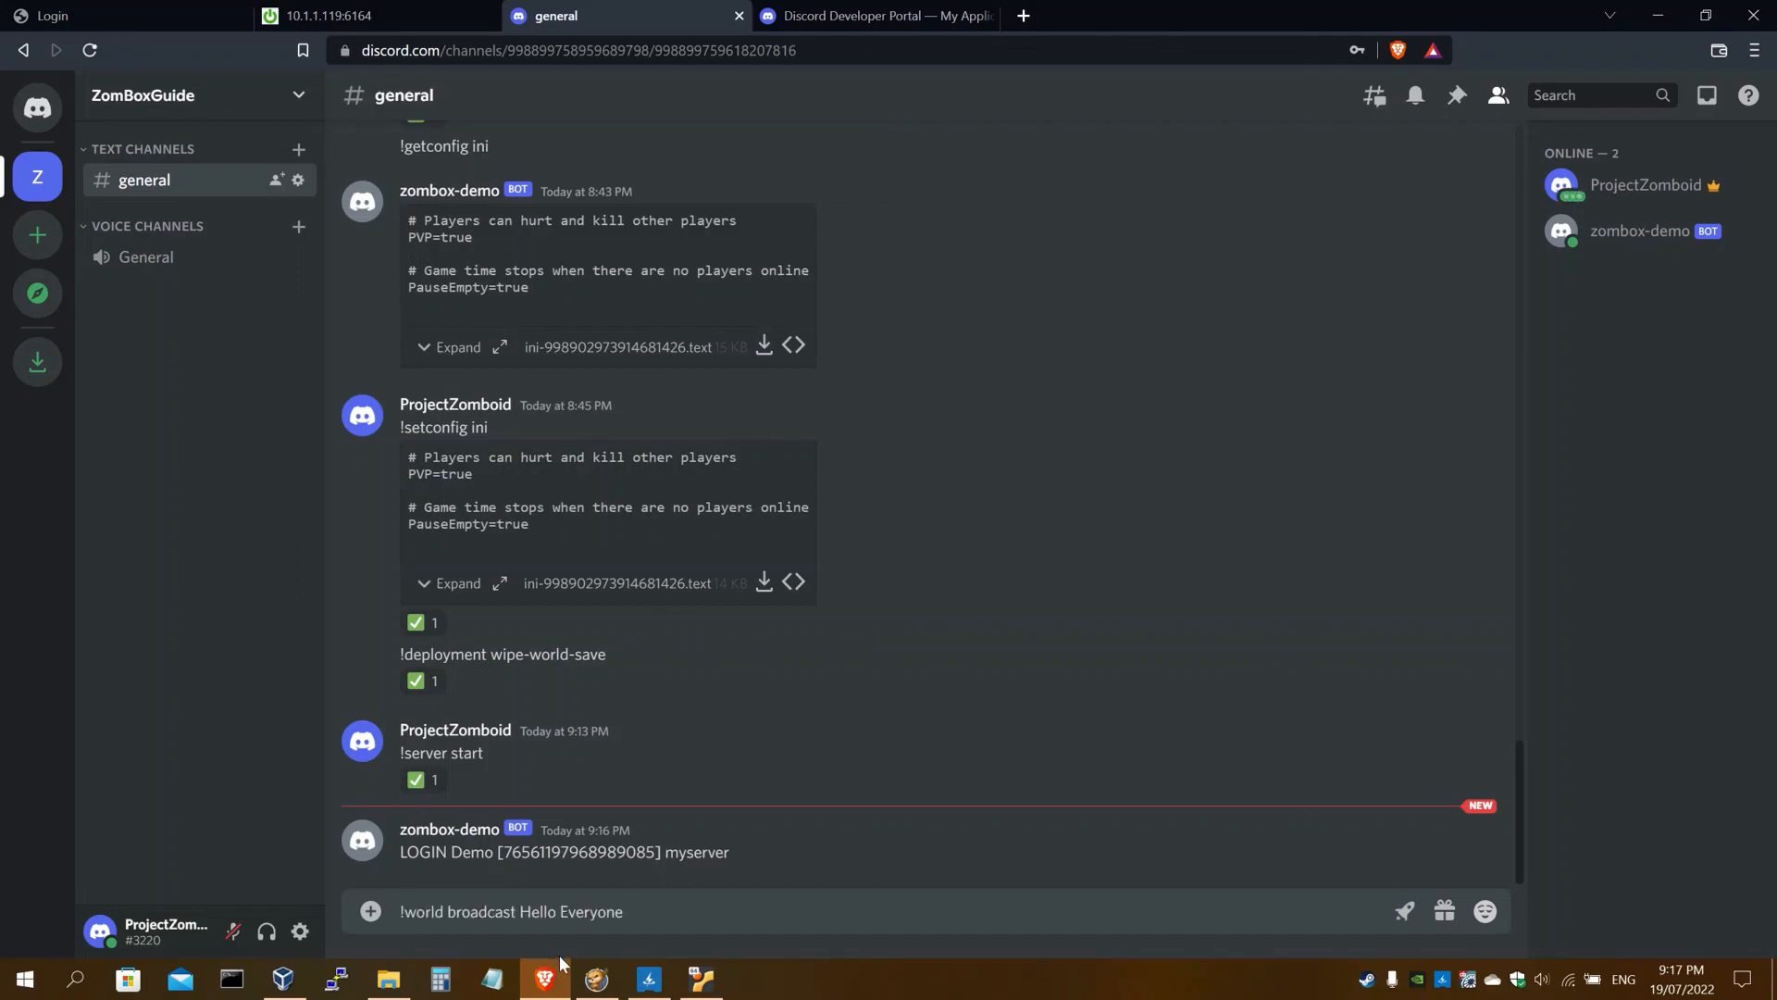
pyautogui.press('Return')
pyautogui.click(599, 978)
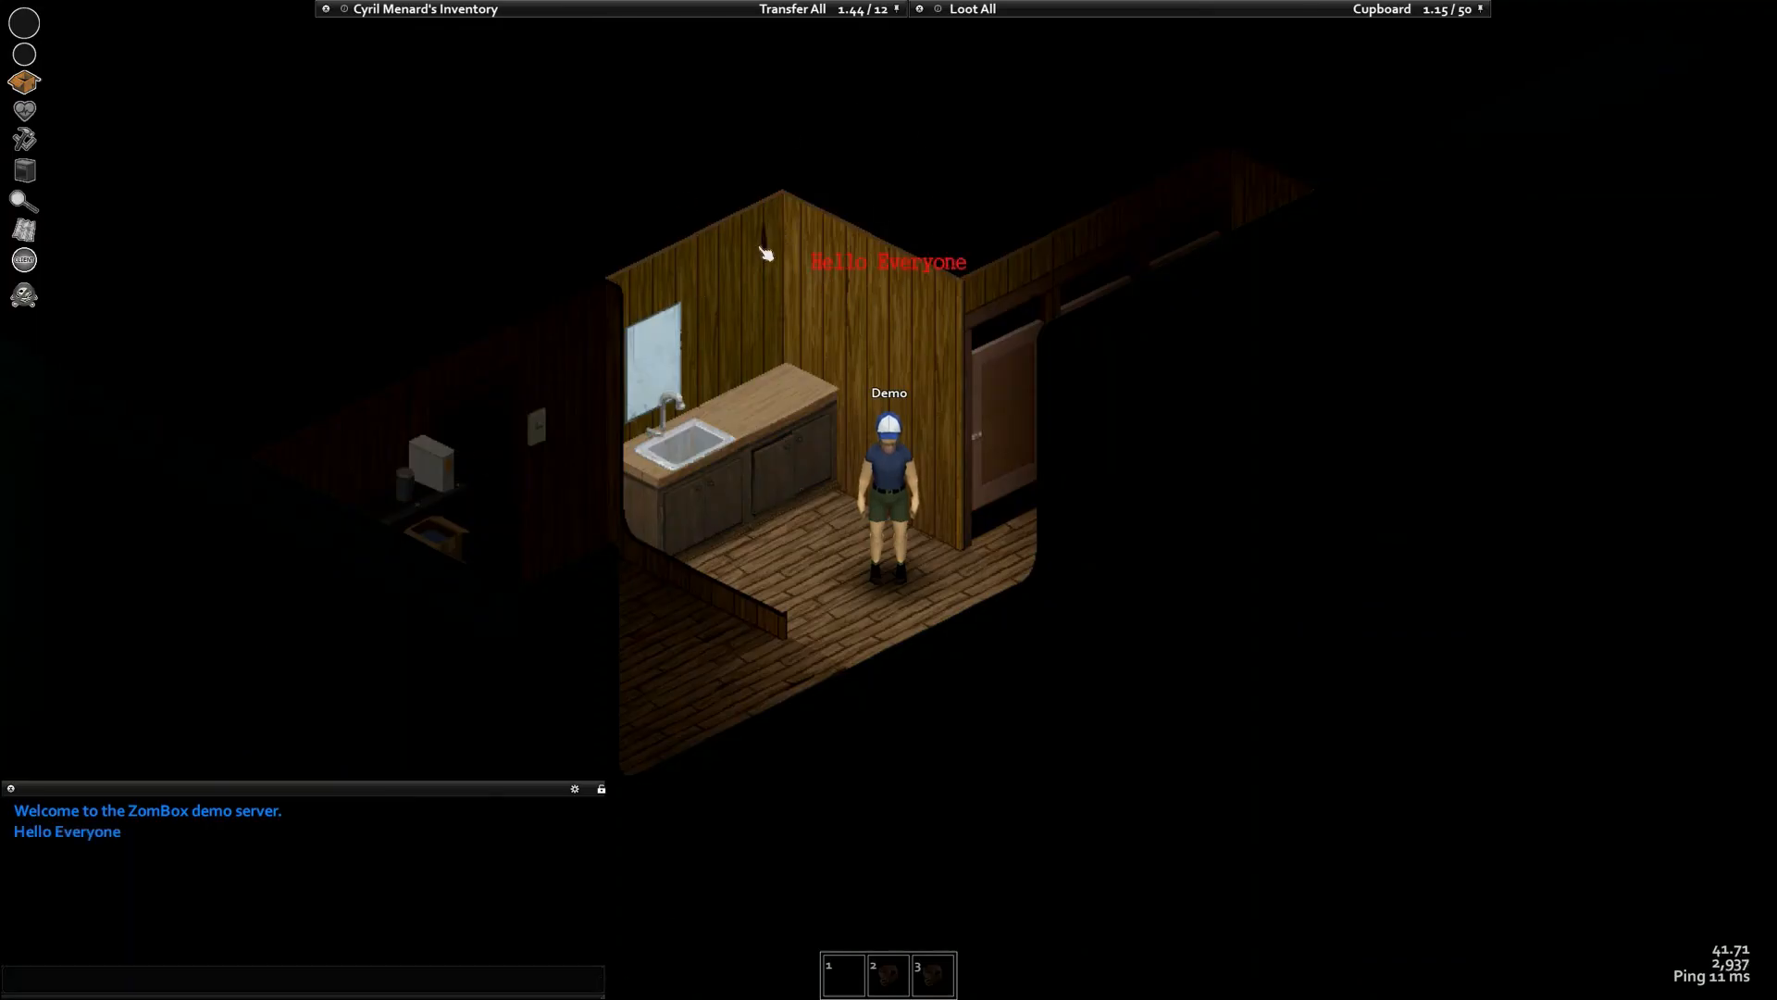
pyautogui.hotkey('alt', 'Tab')
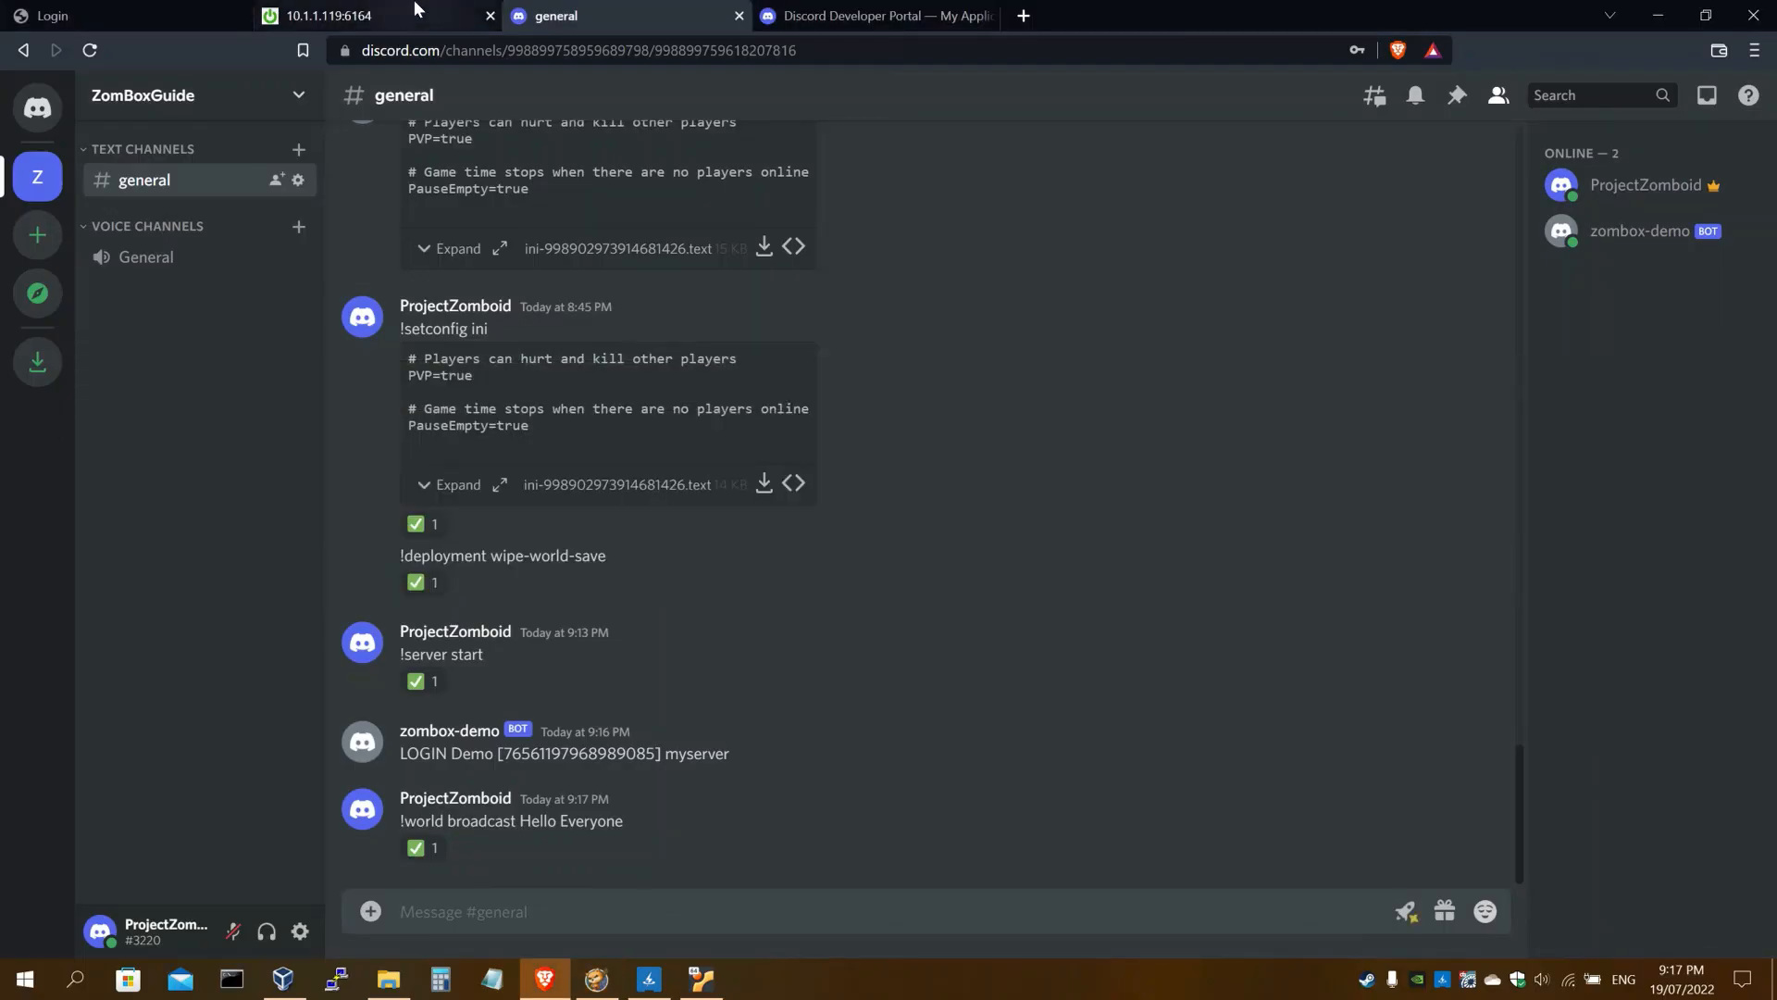
# Send '!player Demo give-item Base Axe 2' in #general, highlighting the player name and item
pyautogui.click(371, 16)
pyautogui.moveTo(502, 324); pyautogui.dragTo(244, 324)
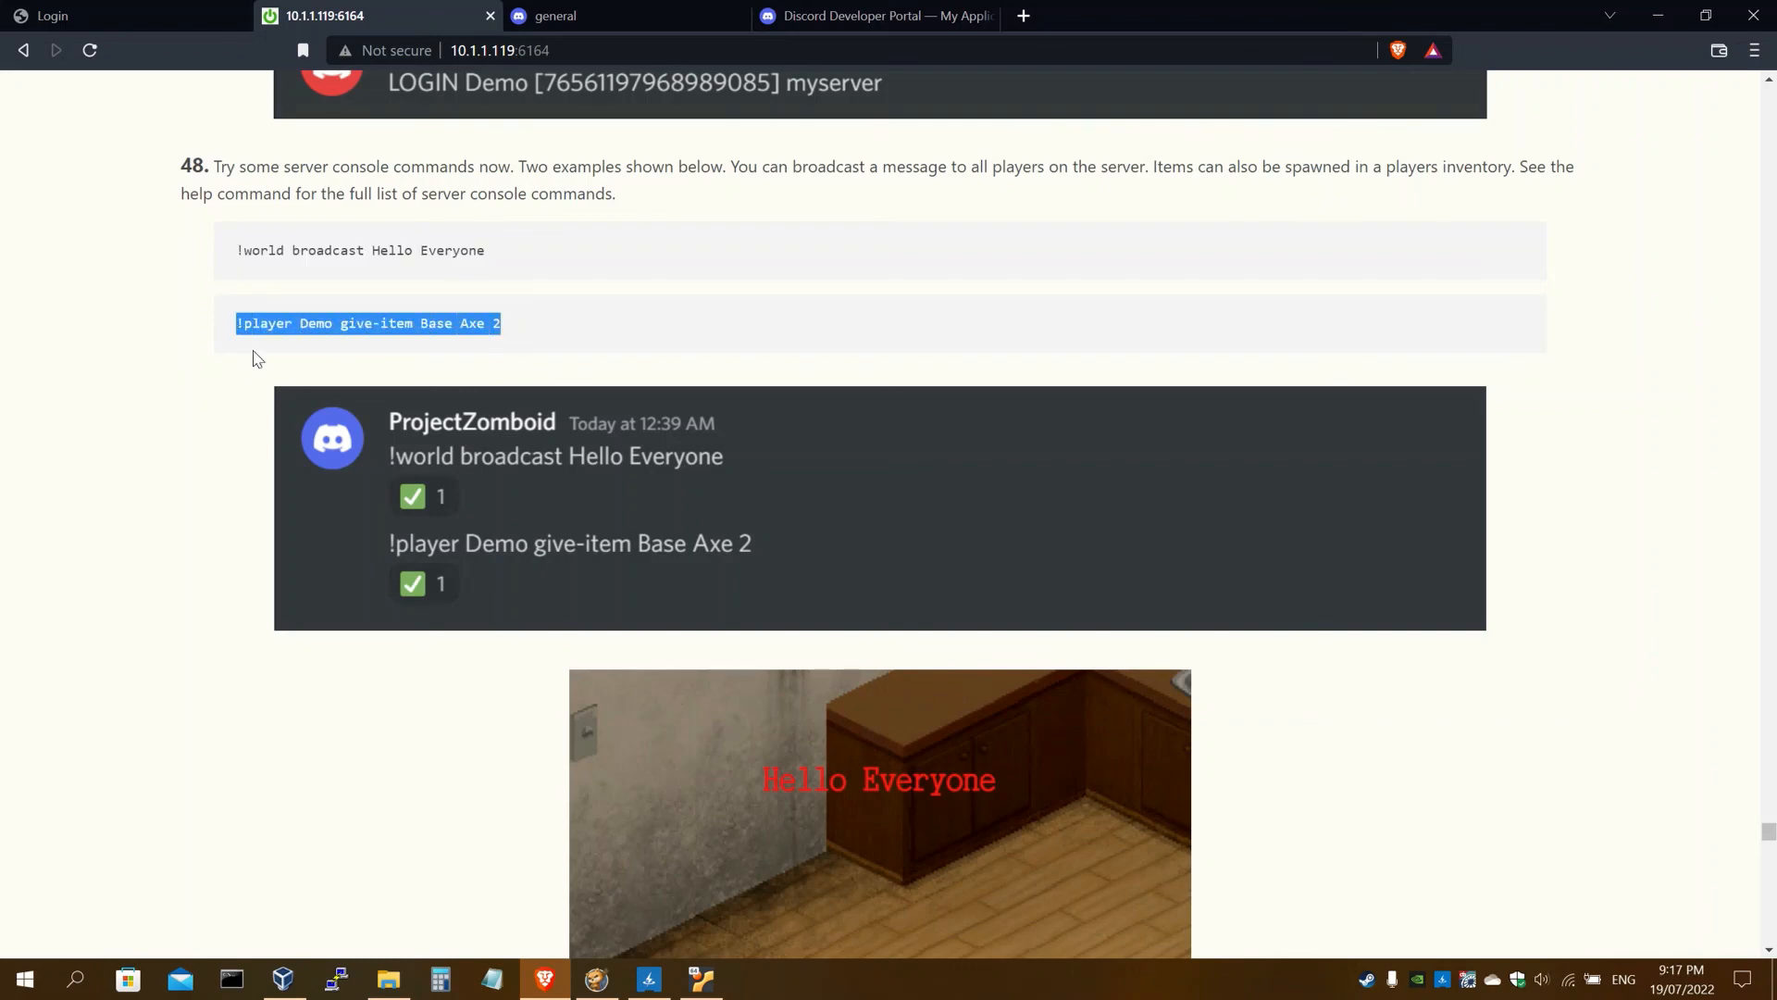
pyautogui.click(605, 18)
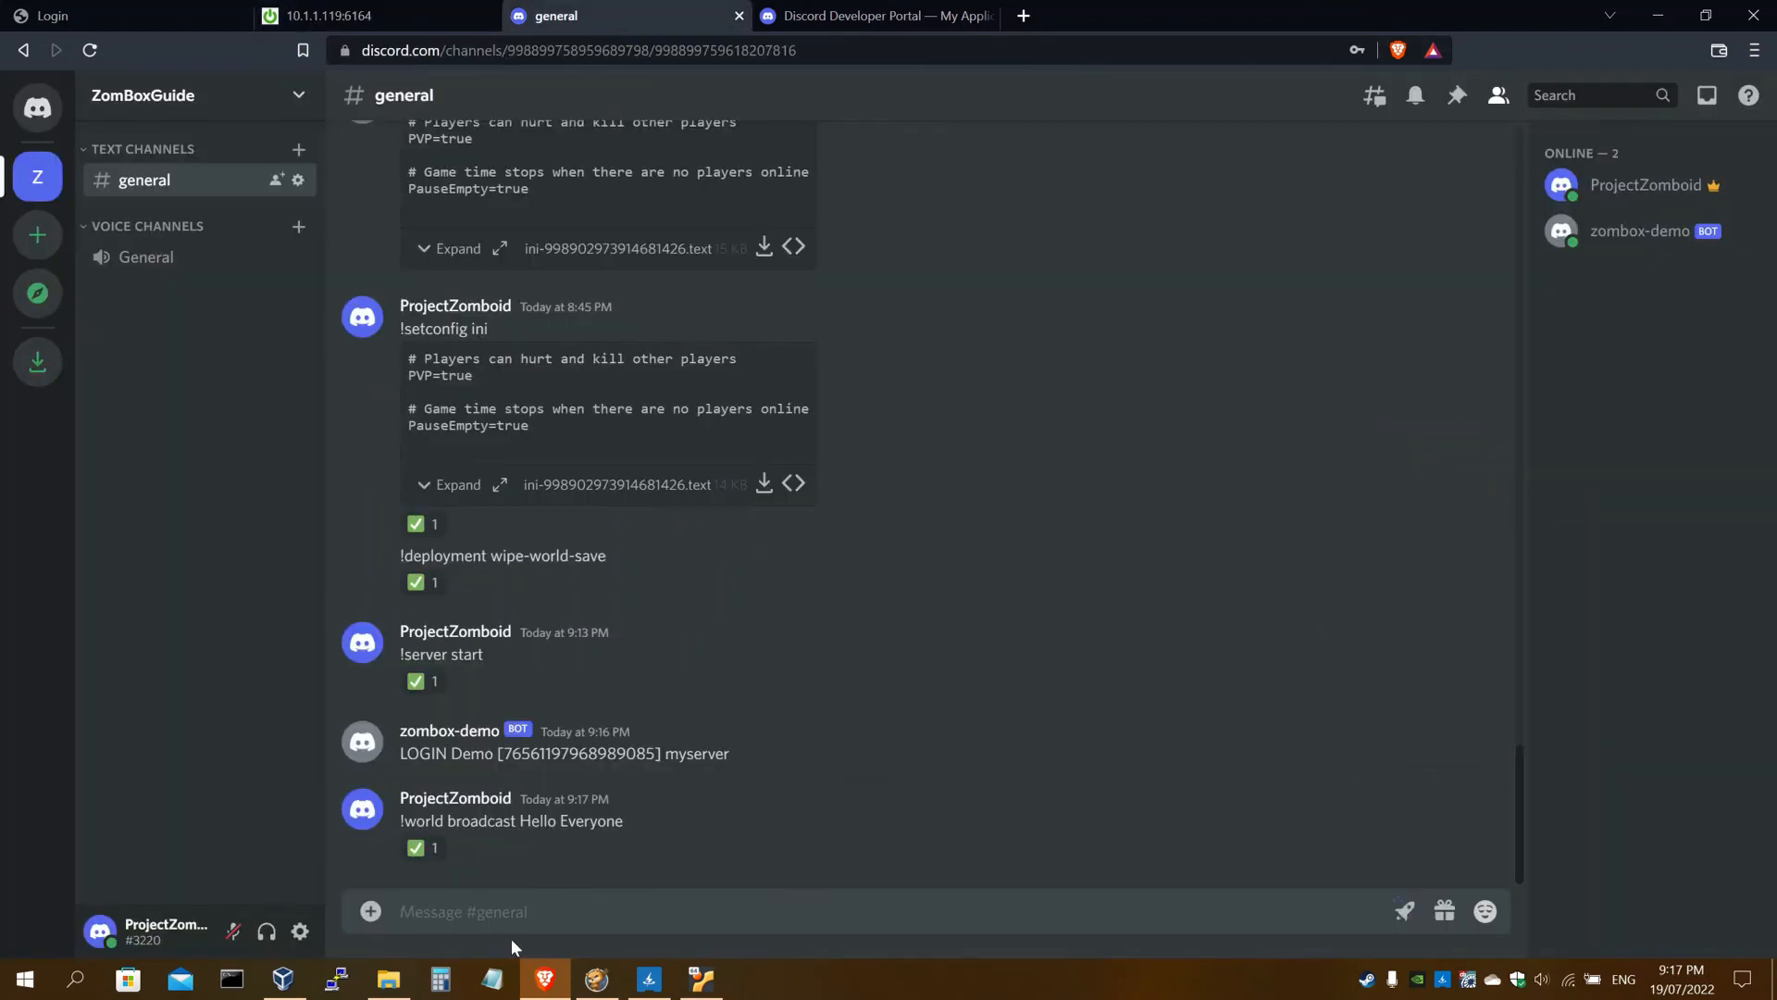
pyautogui.write('!player Demo give-item Base Axe 2')
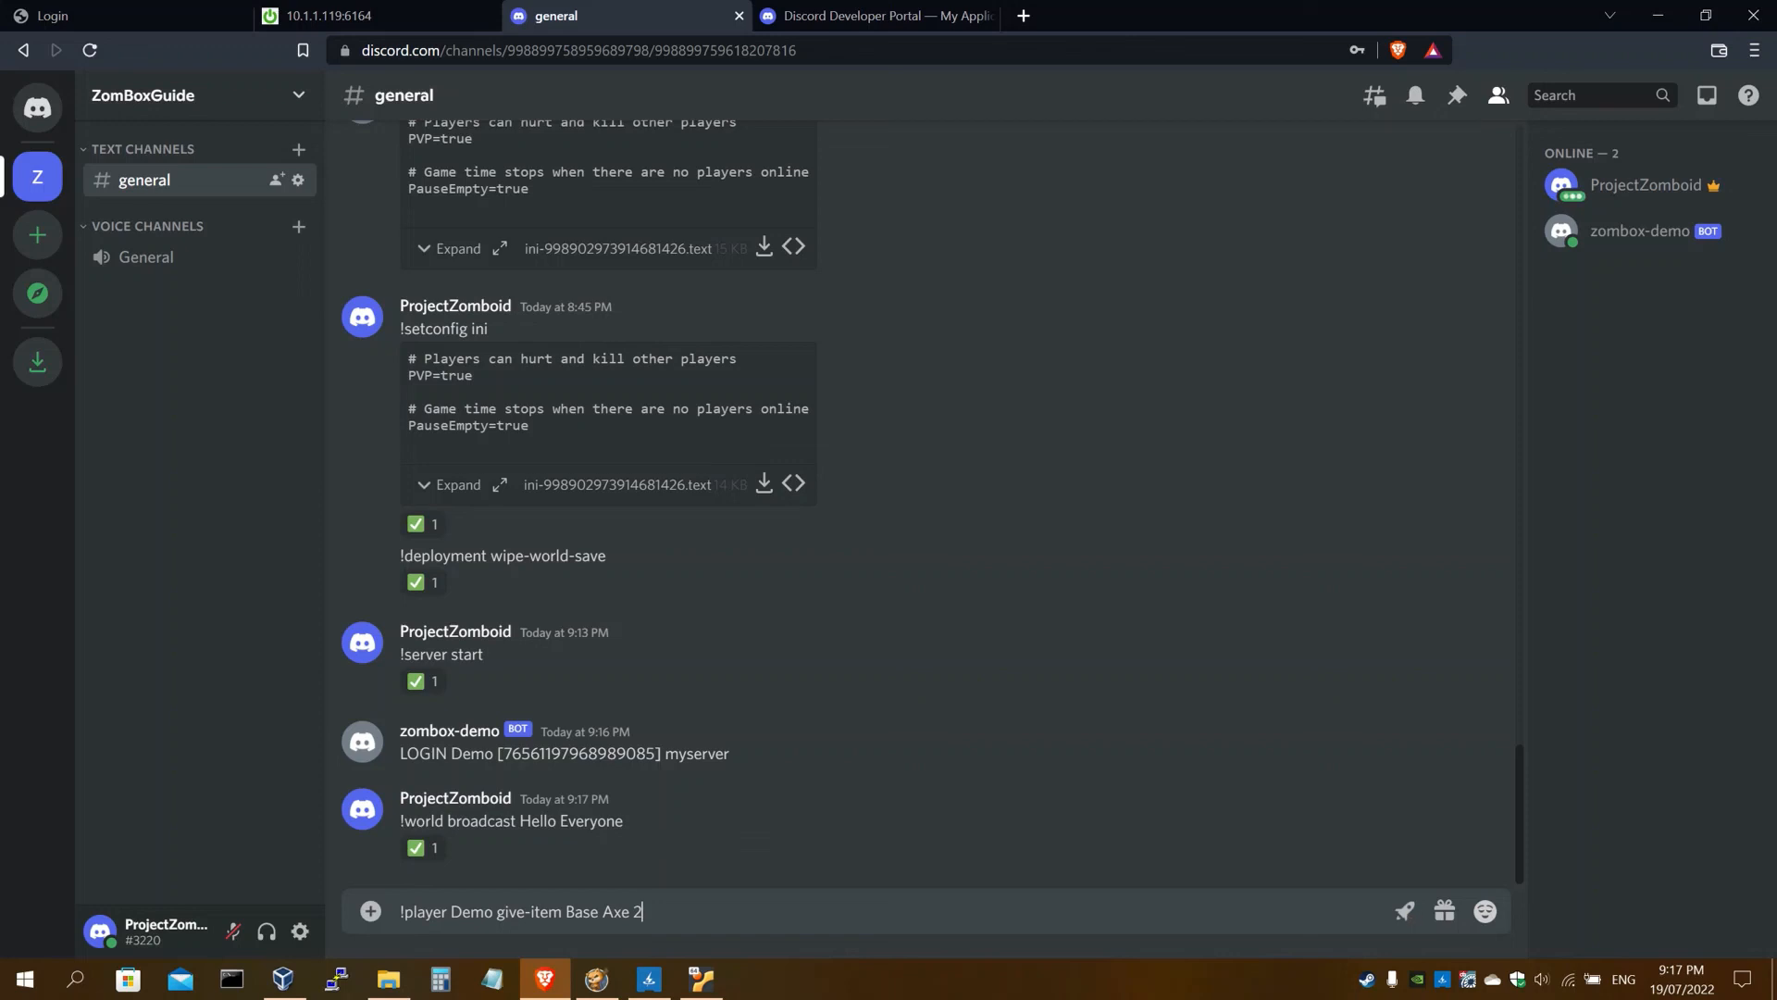
pyautogui.moveTo(451, 911); pyautogui.dragTo(484, 912)
pyautogui.click(505, 911)
pyautogui.moveTo(644, 912); pyautogui.dragTo(603, 912)
pyautogui.click(644, 912)
pyautogui.press('Return')
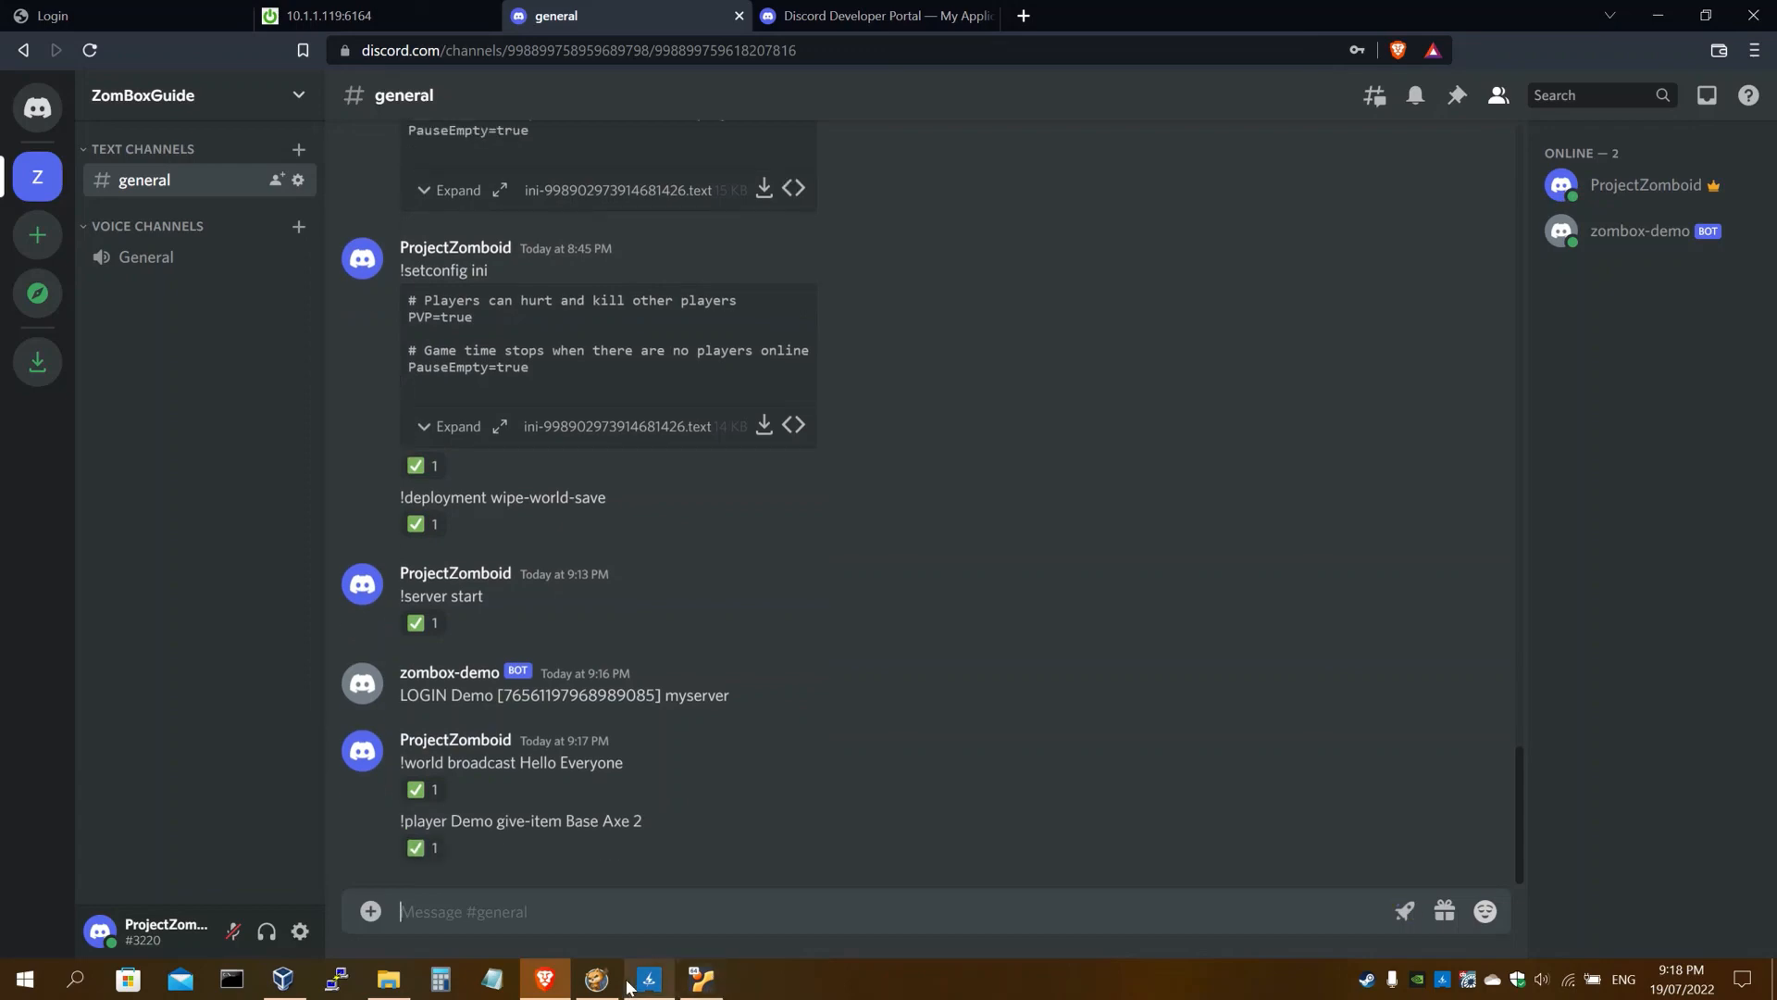
# In the game, expand Axe (2) and equip one axe in both hands
pyautogui.click(597, 978)
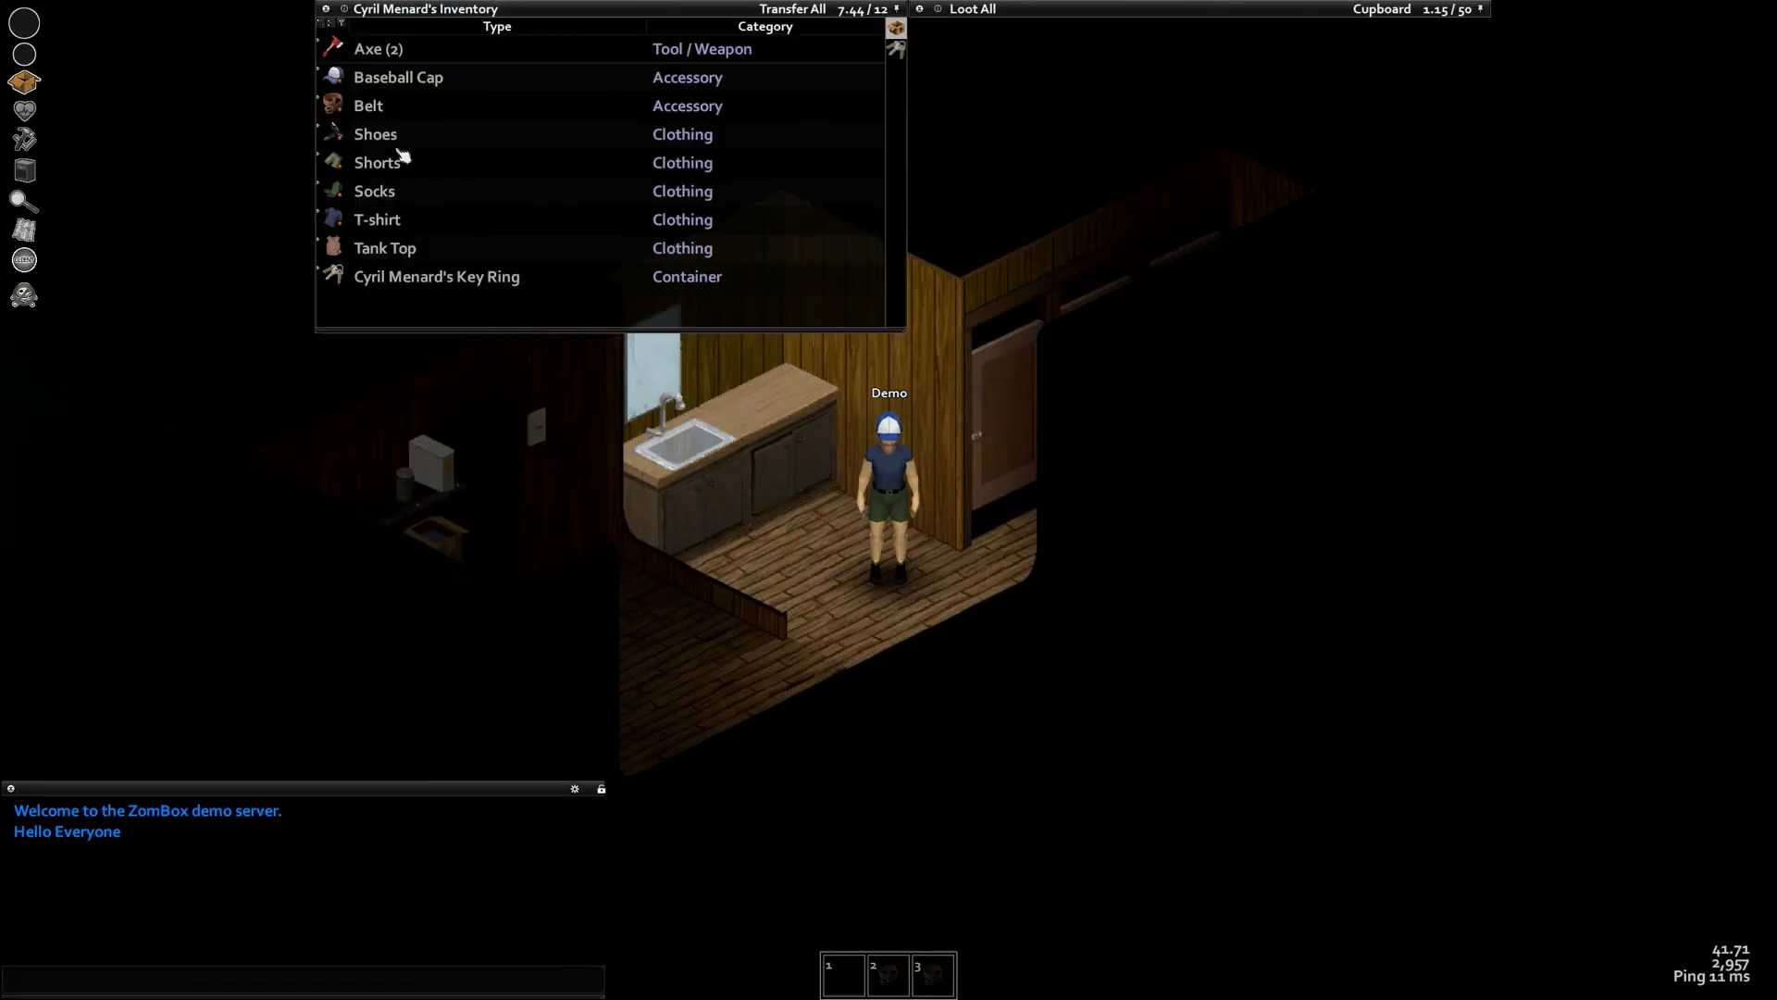
pyautogui.click(356, 49)
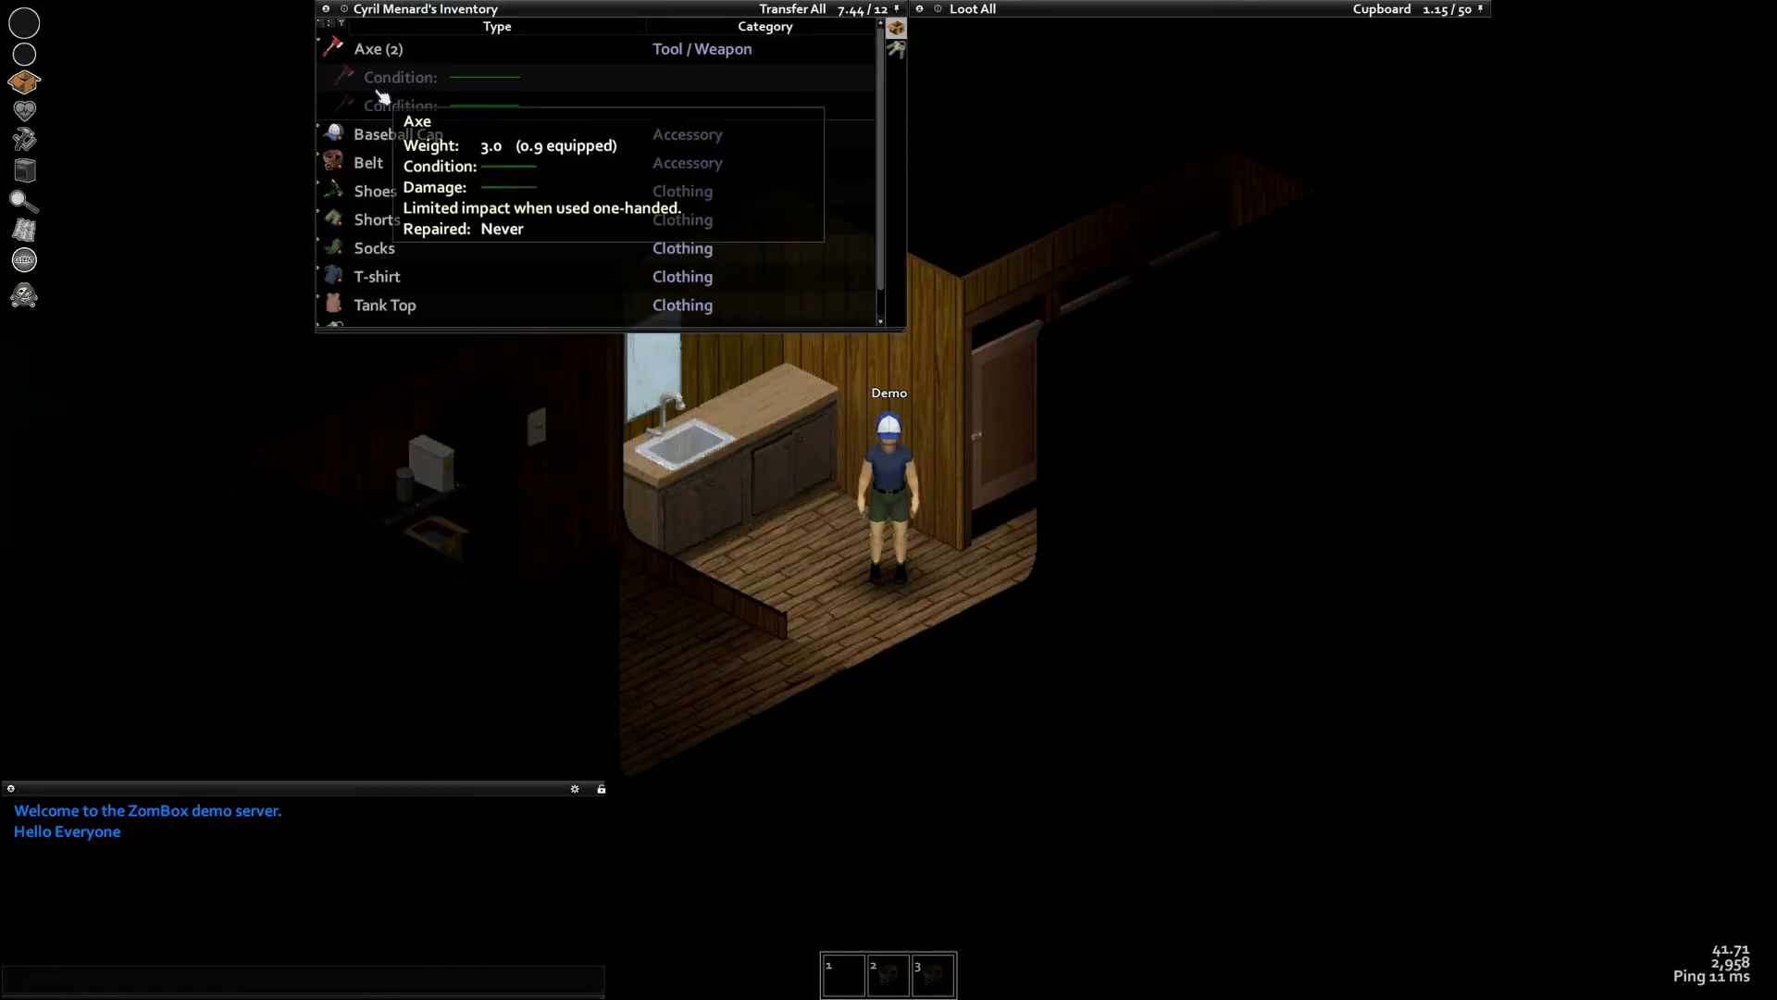
pyautogui.rightClick(445, 109)
pyautogui.click(574, 204)
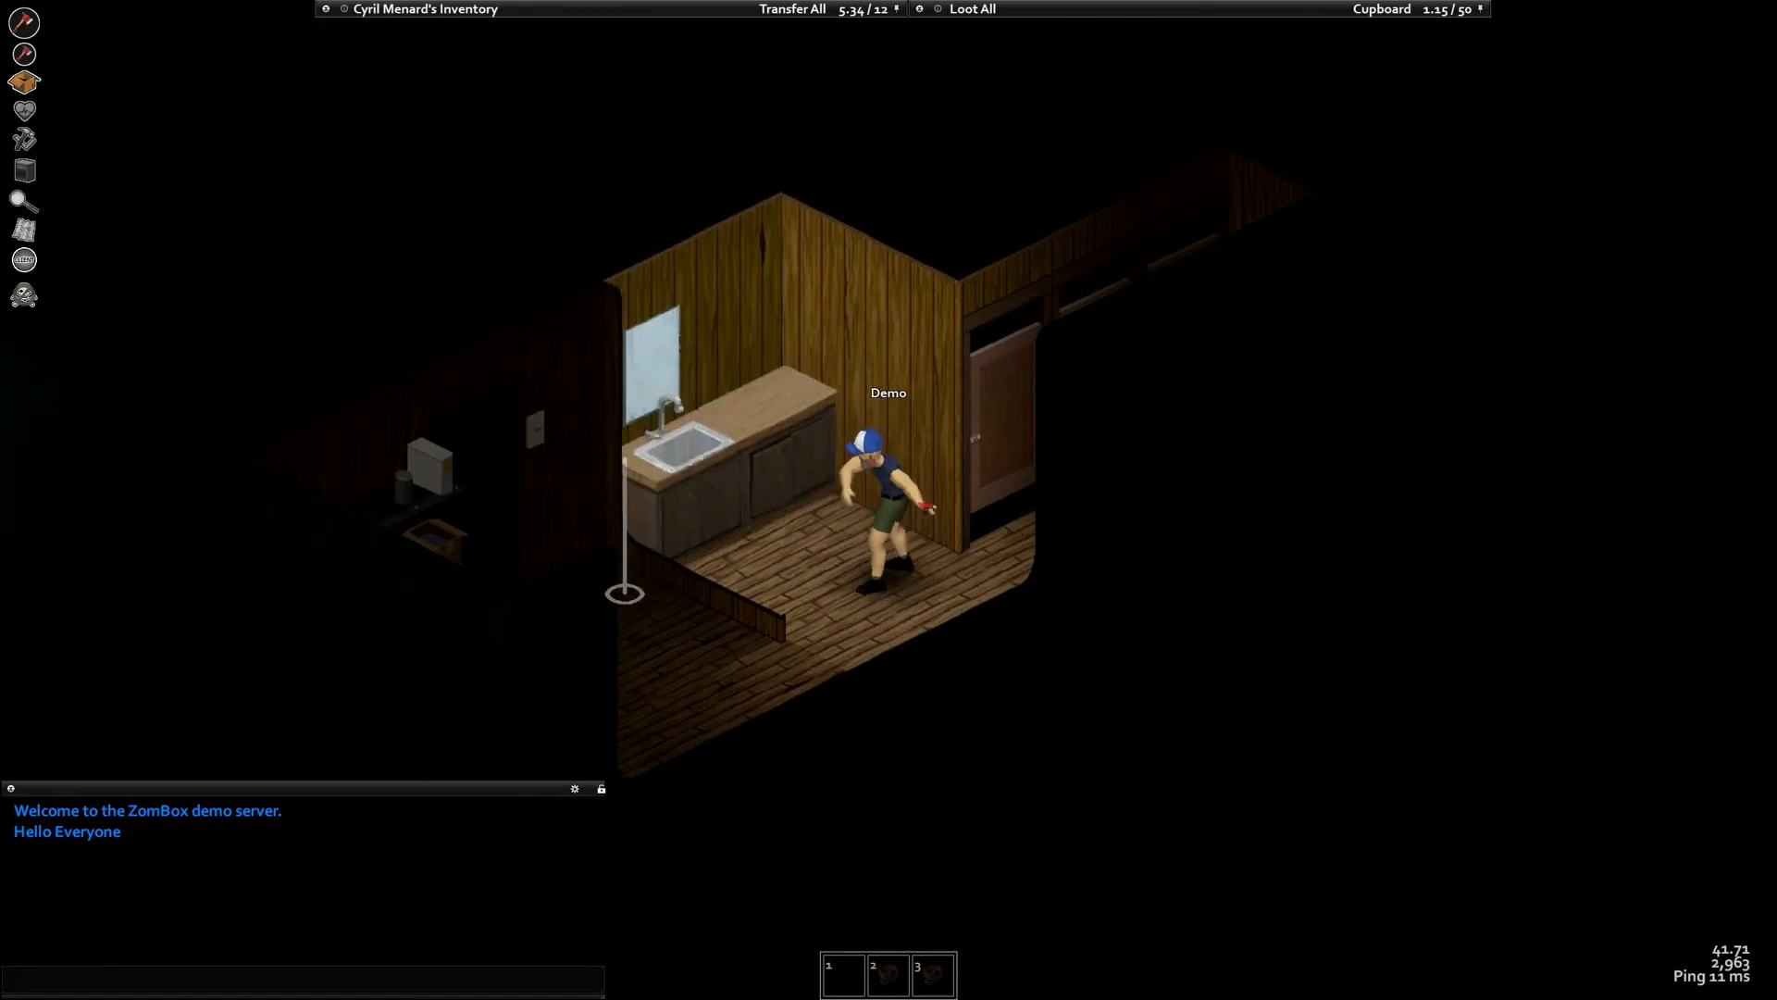
pyautogui.hotkey('alt', 'Tab')
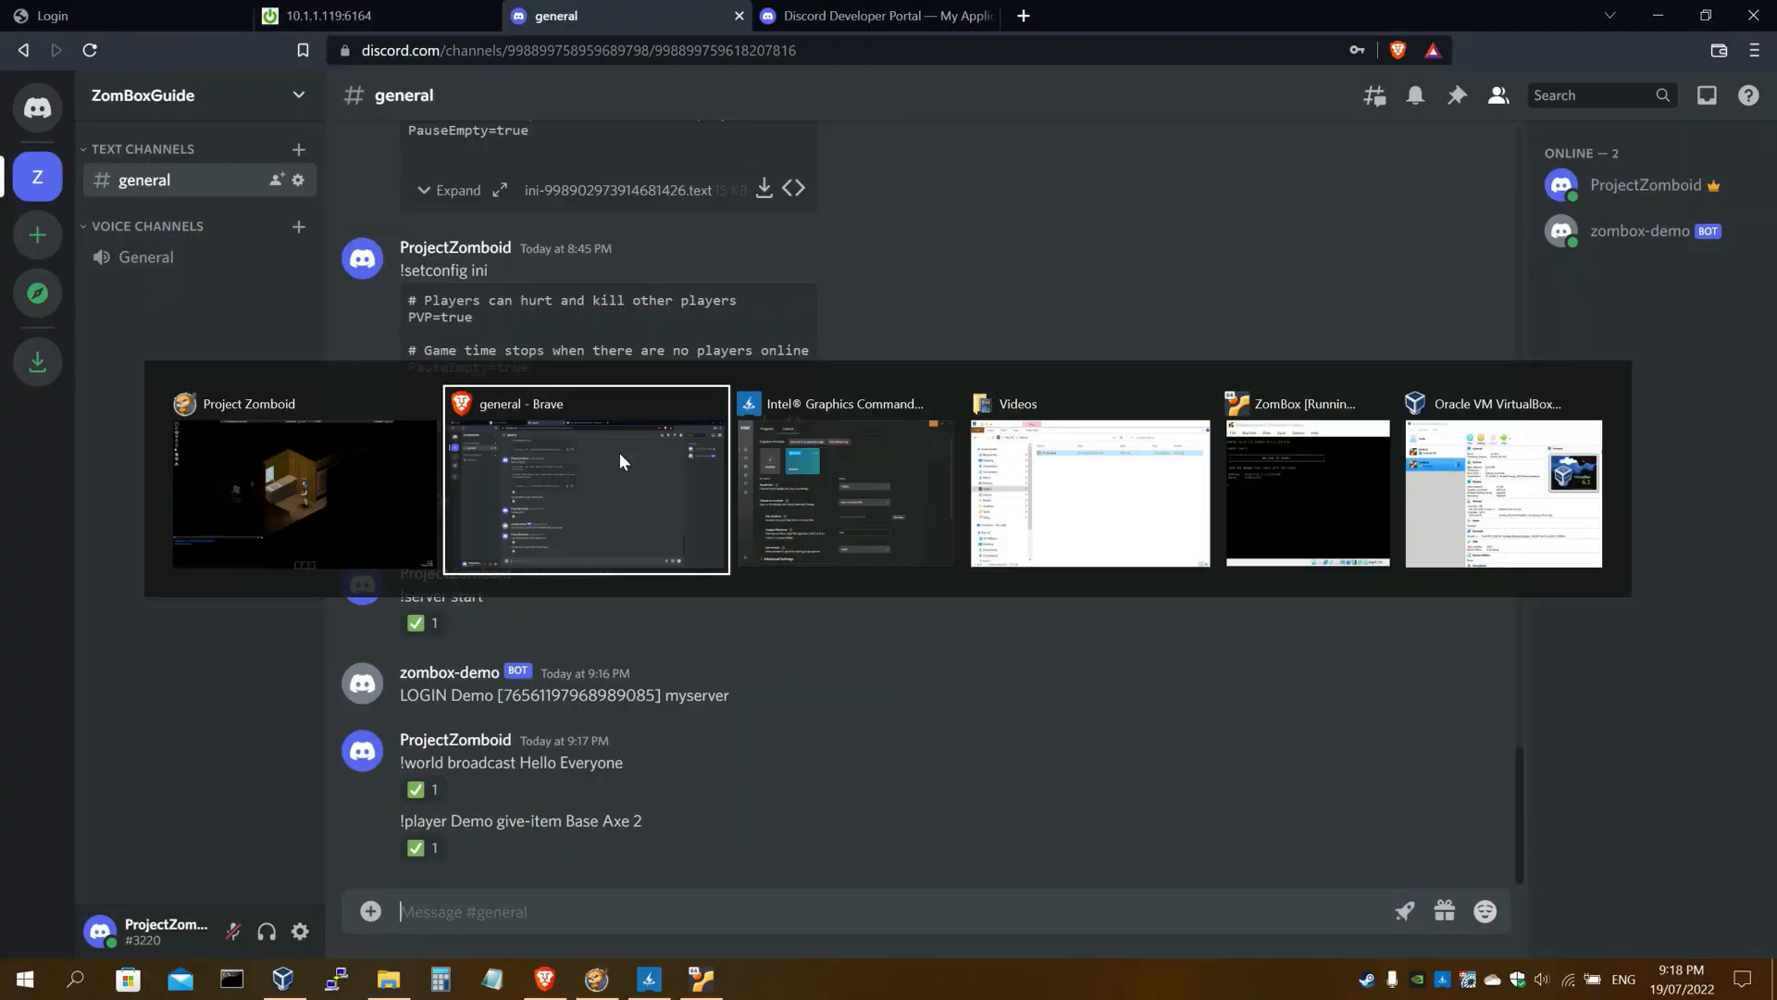
# Scroll the guide through Additional Information and Port Forwarding, then back to step 48's results
pyautogui.click(406, 27)
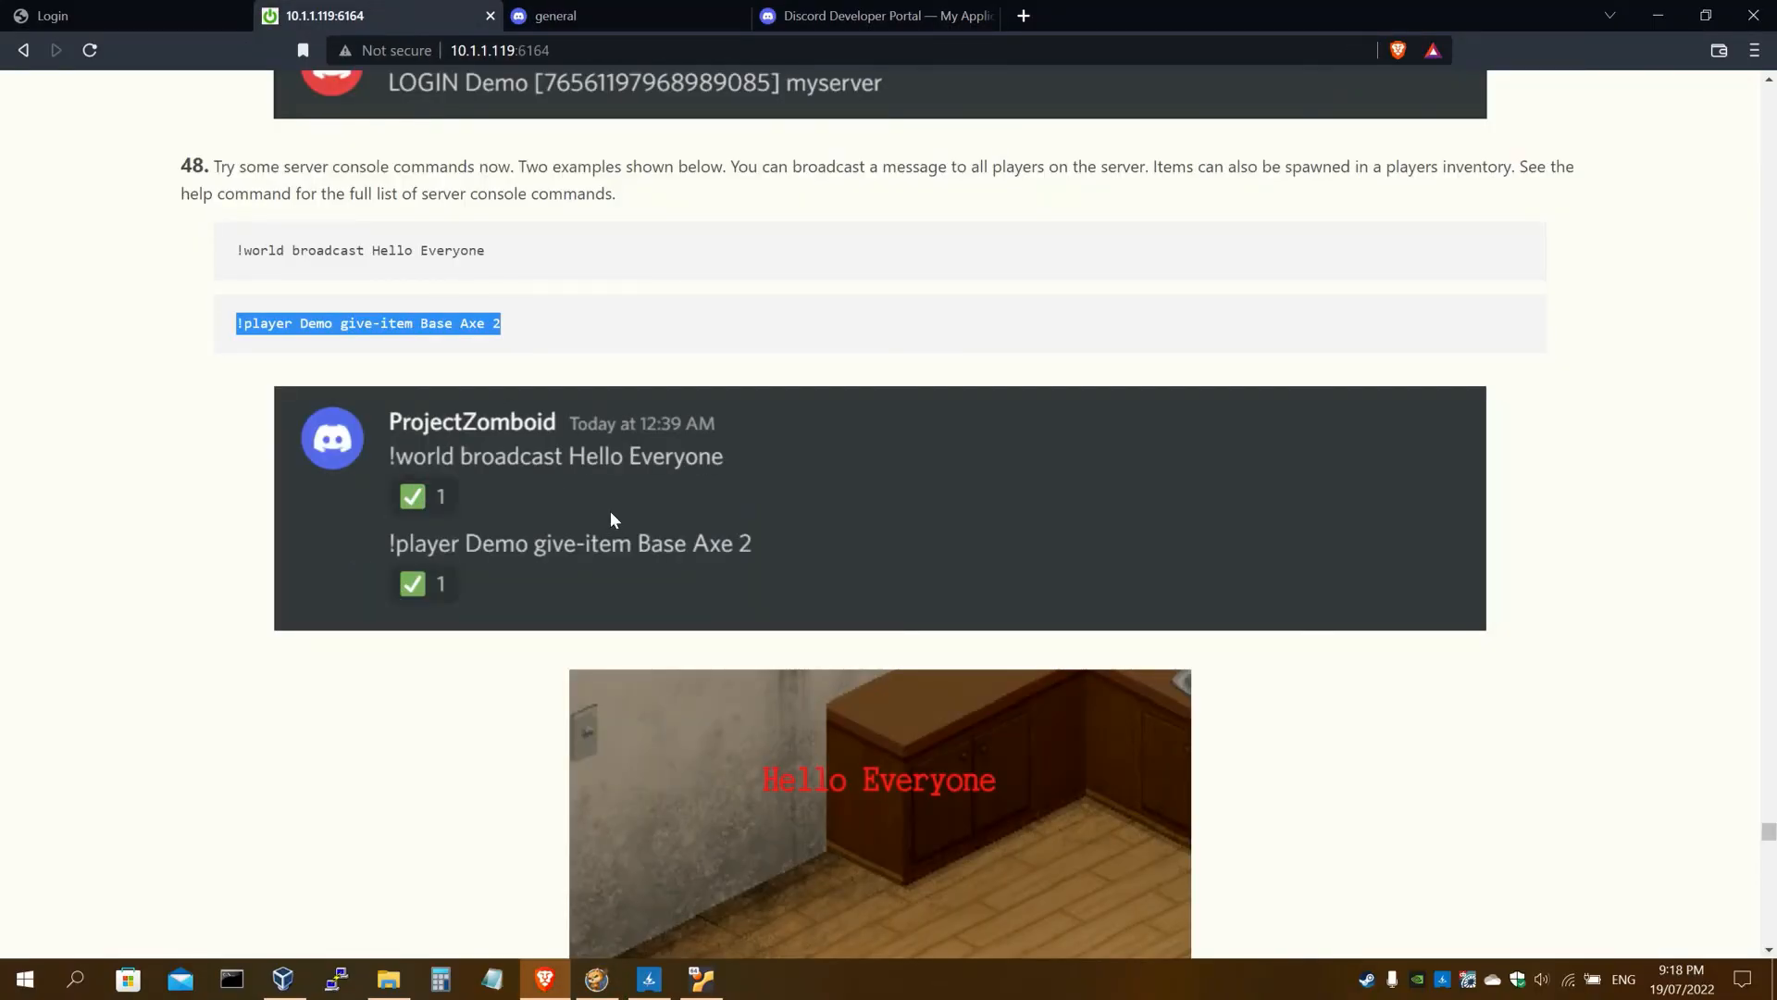
pyautogui.scroll(-2, 542, 514)
pyautogui.scroll(-7, 480, 567)
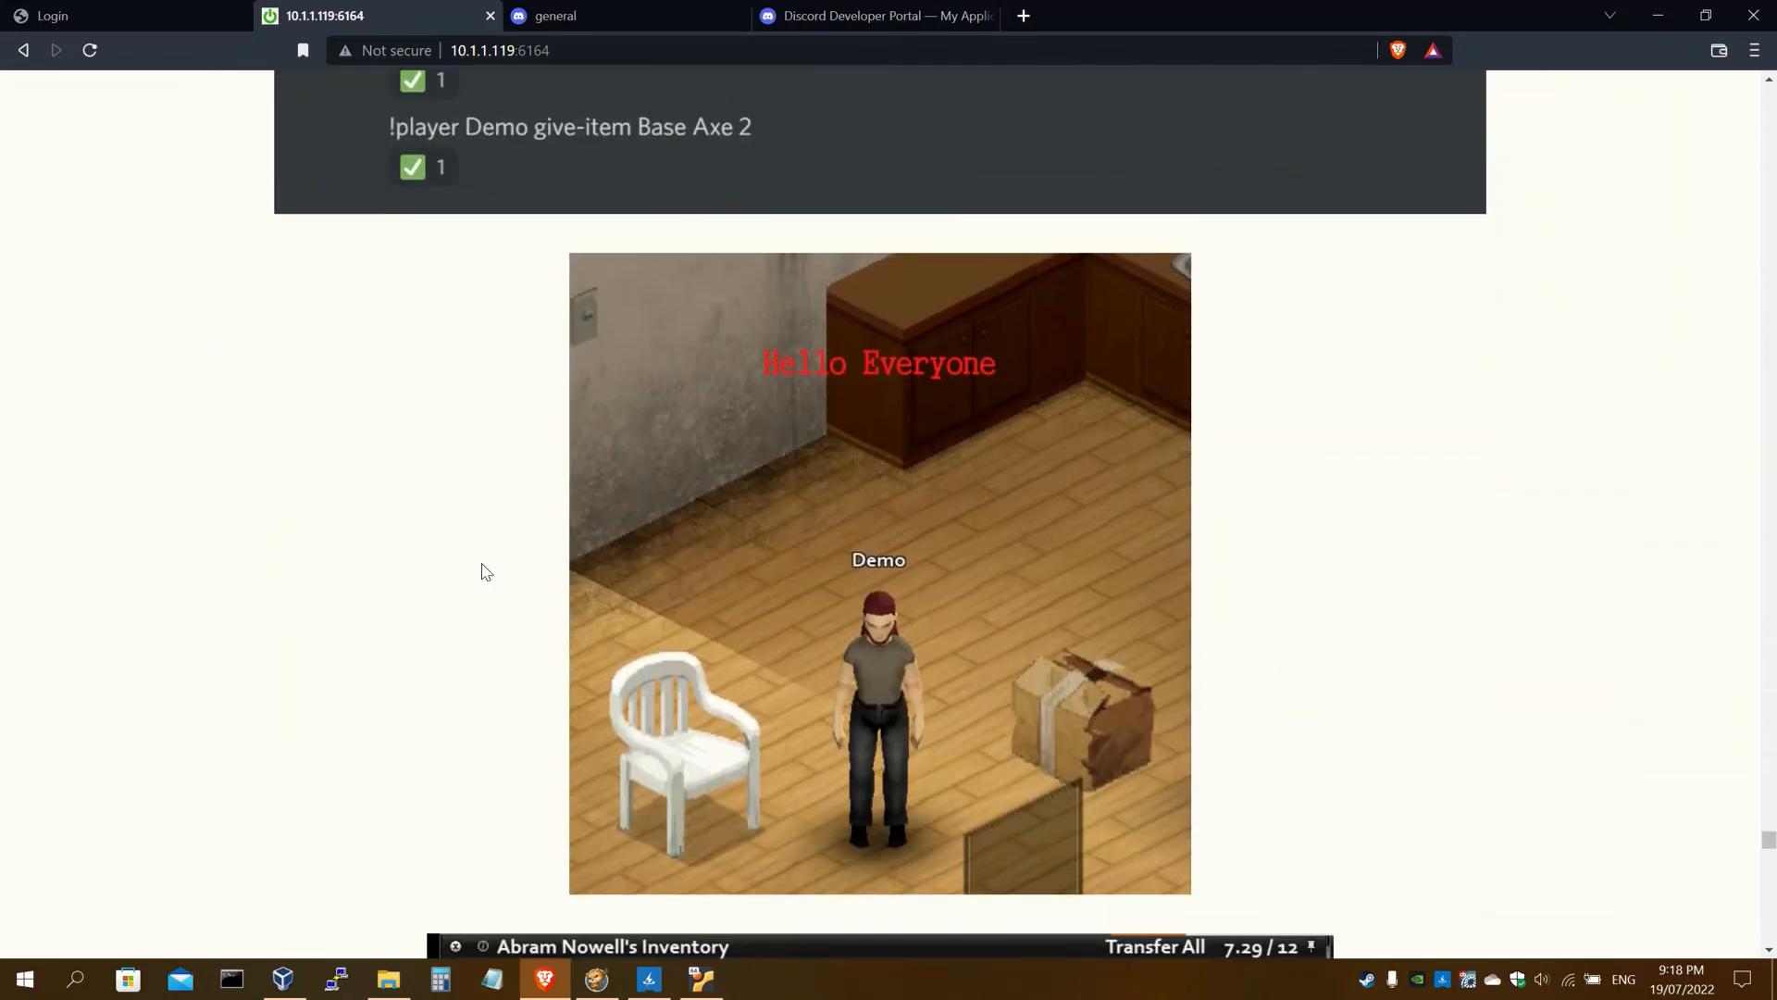
pyautogui.scroll(-2, 331, 484)
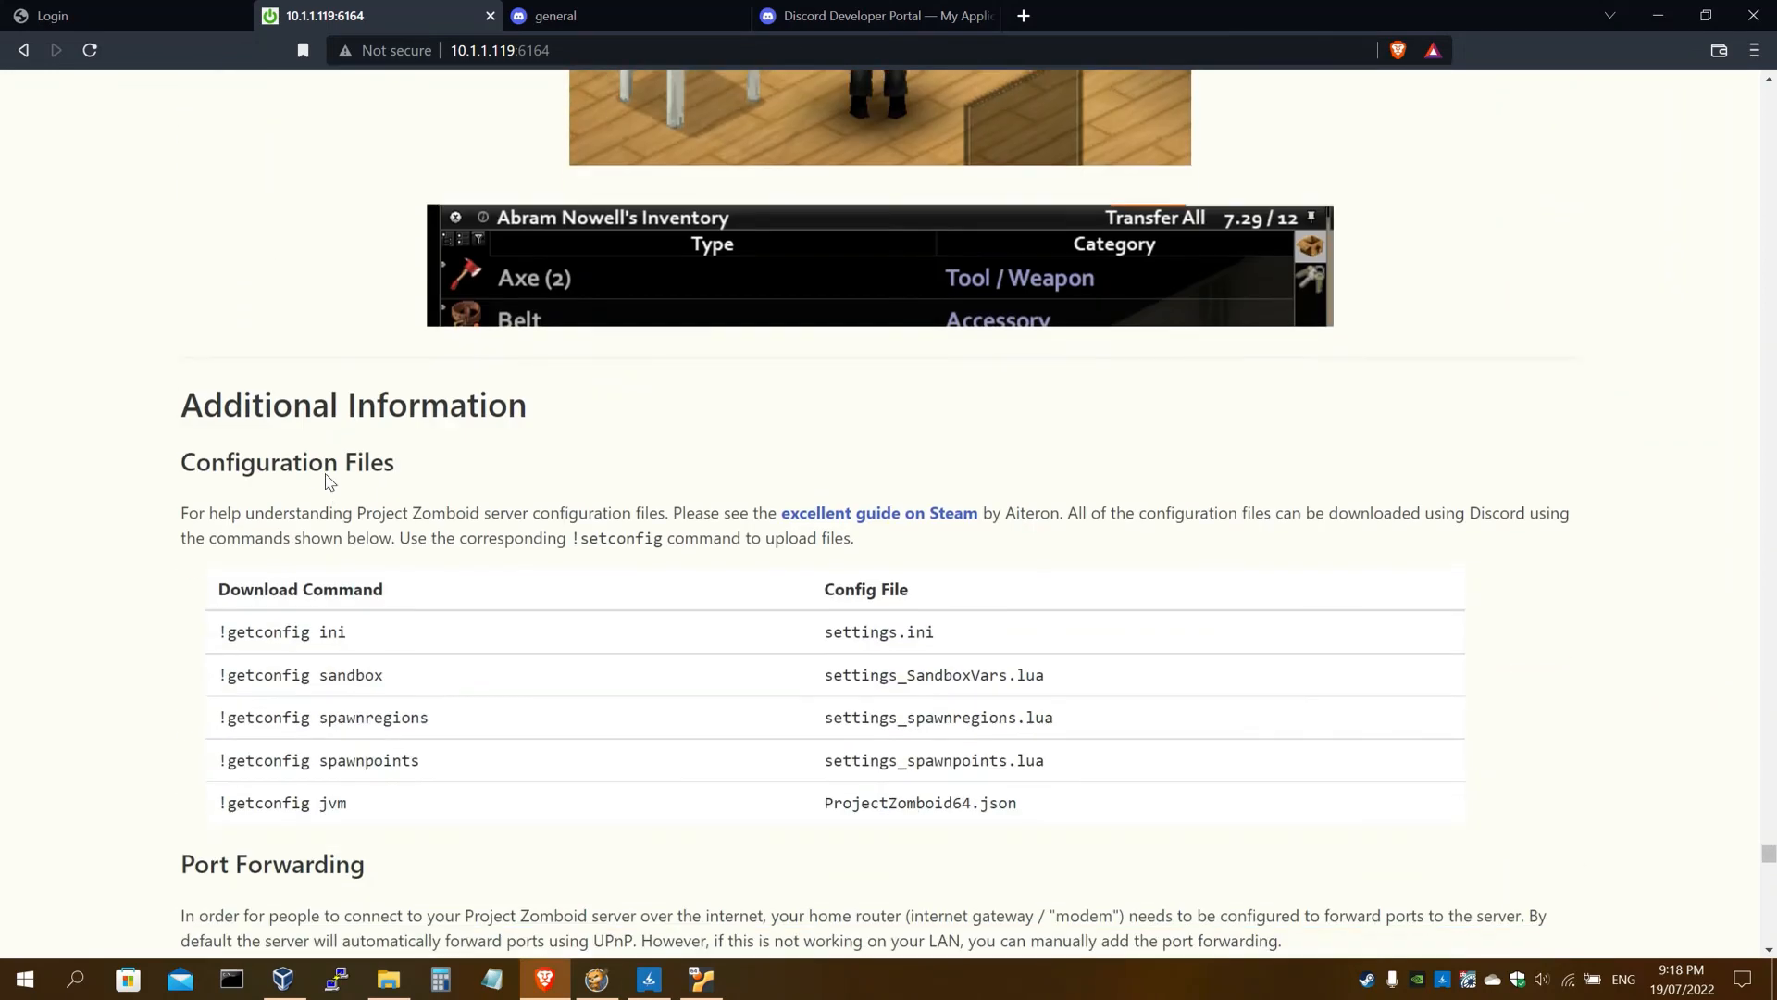
pyautogui.scroll(1, 266, 441)
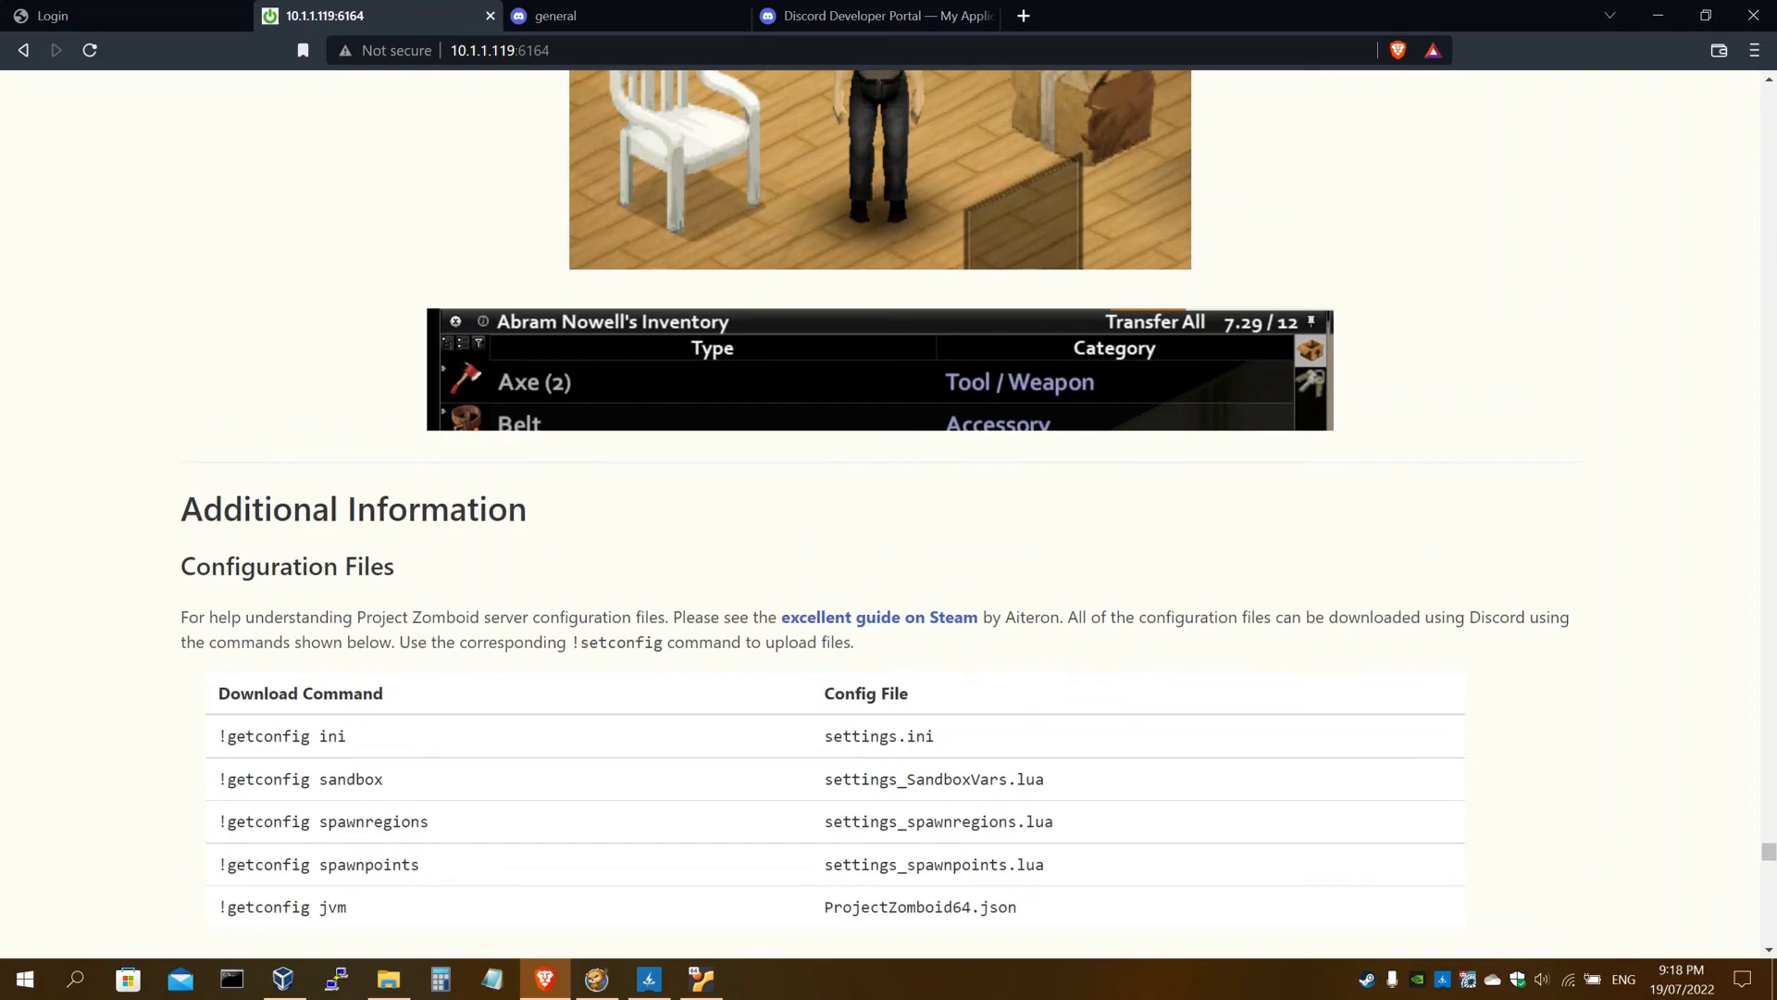
pyautogui.moveTo(202, 509); pyautogui.dragTo(619, 540)
pyautogui.scroll(-3, 643, 608)
pyautogui.scroll(1, 643, 607)
pyautogui.scroll(-1, 645, 609)
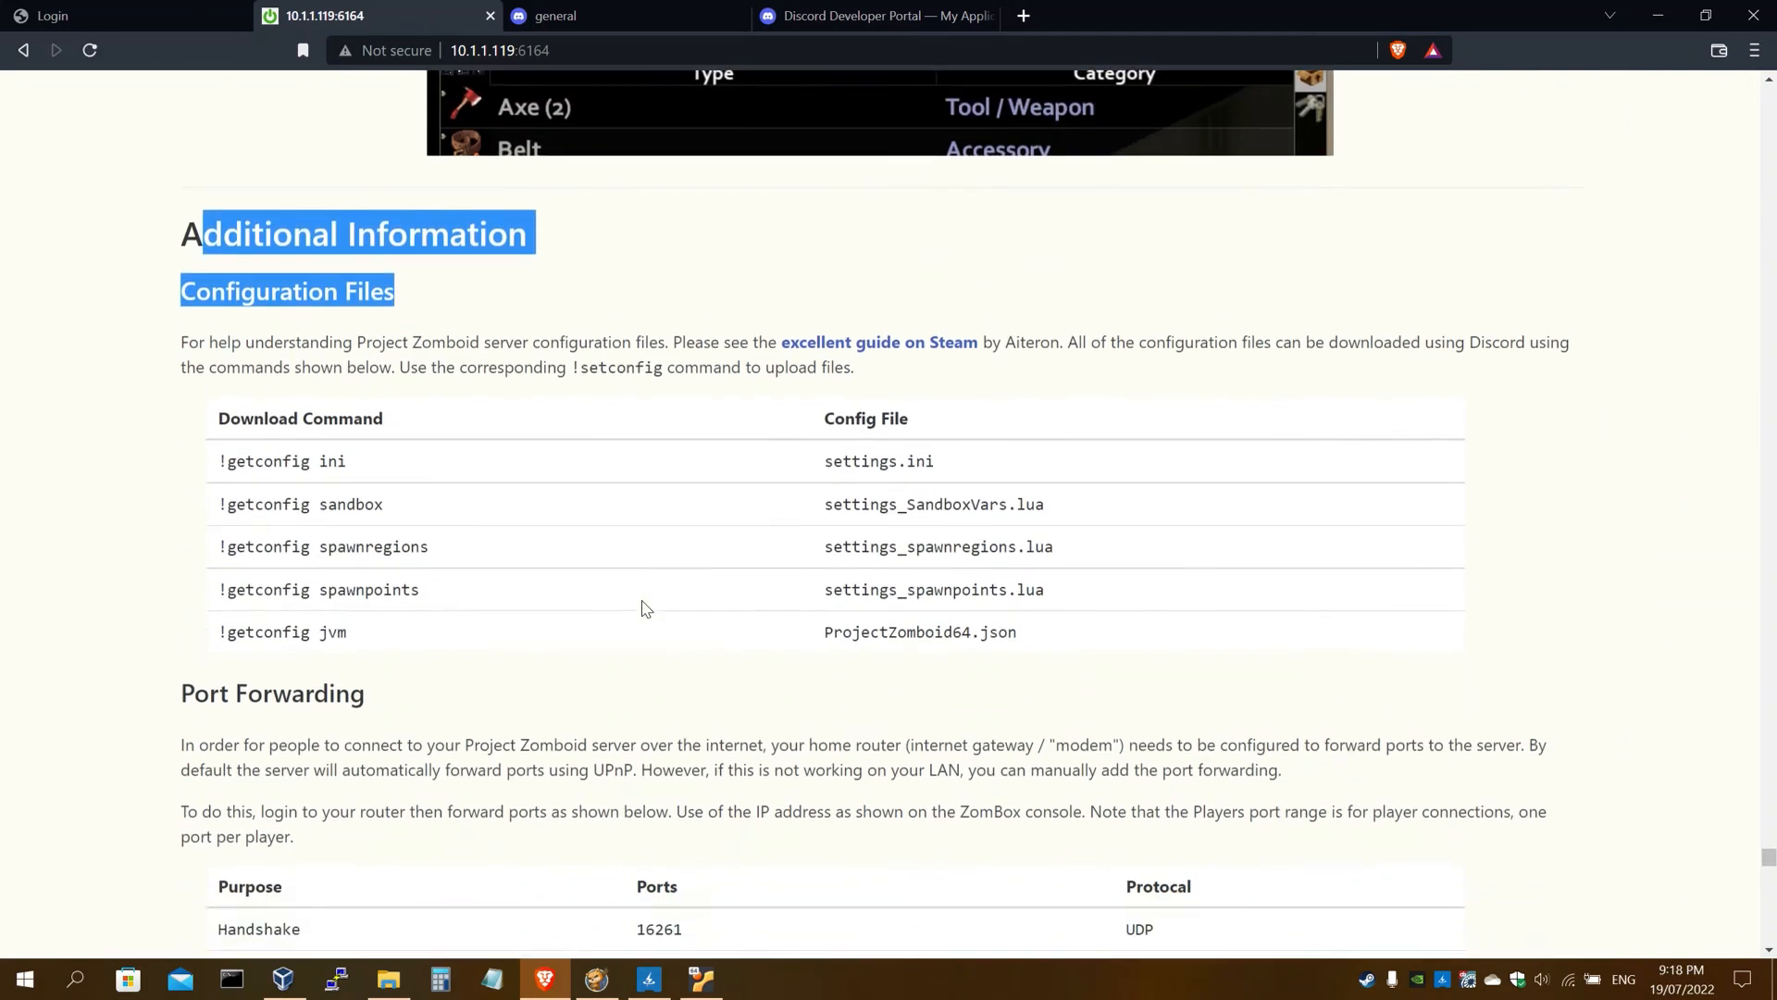
pyautogui.scroll(-4, 645, 609)
pyautogui.scroll(2, 645, 608)
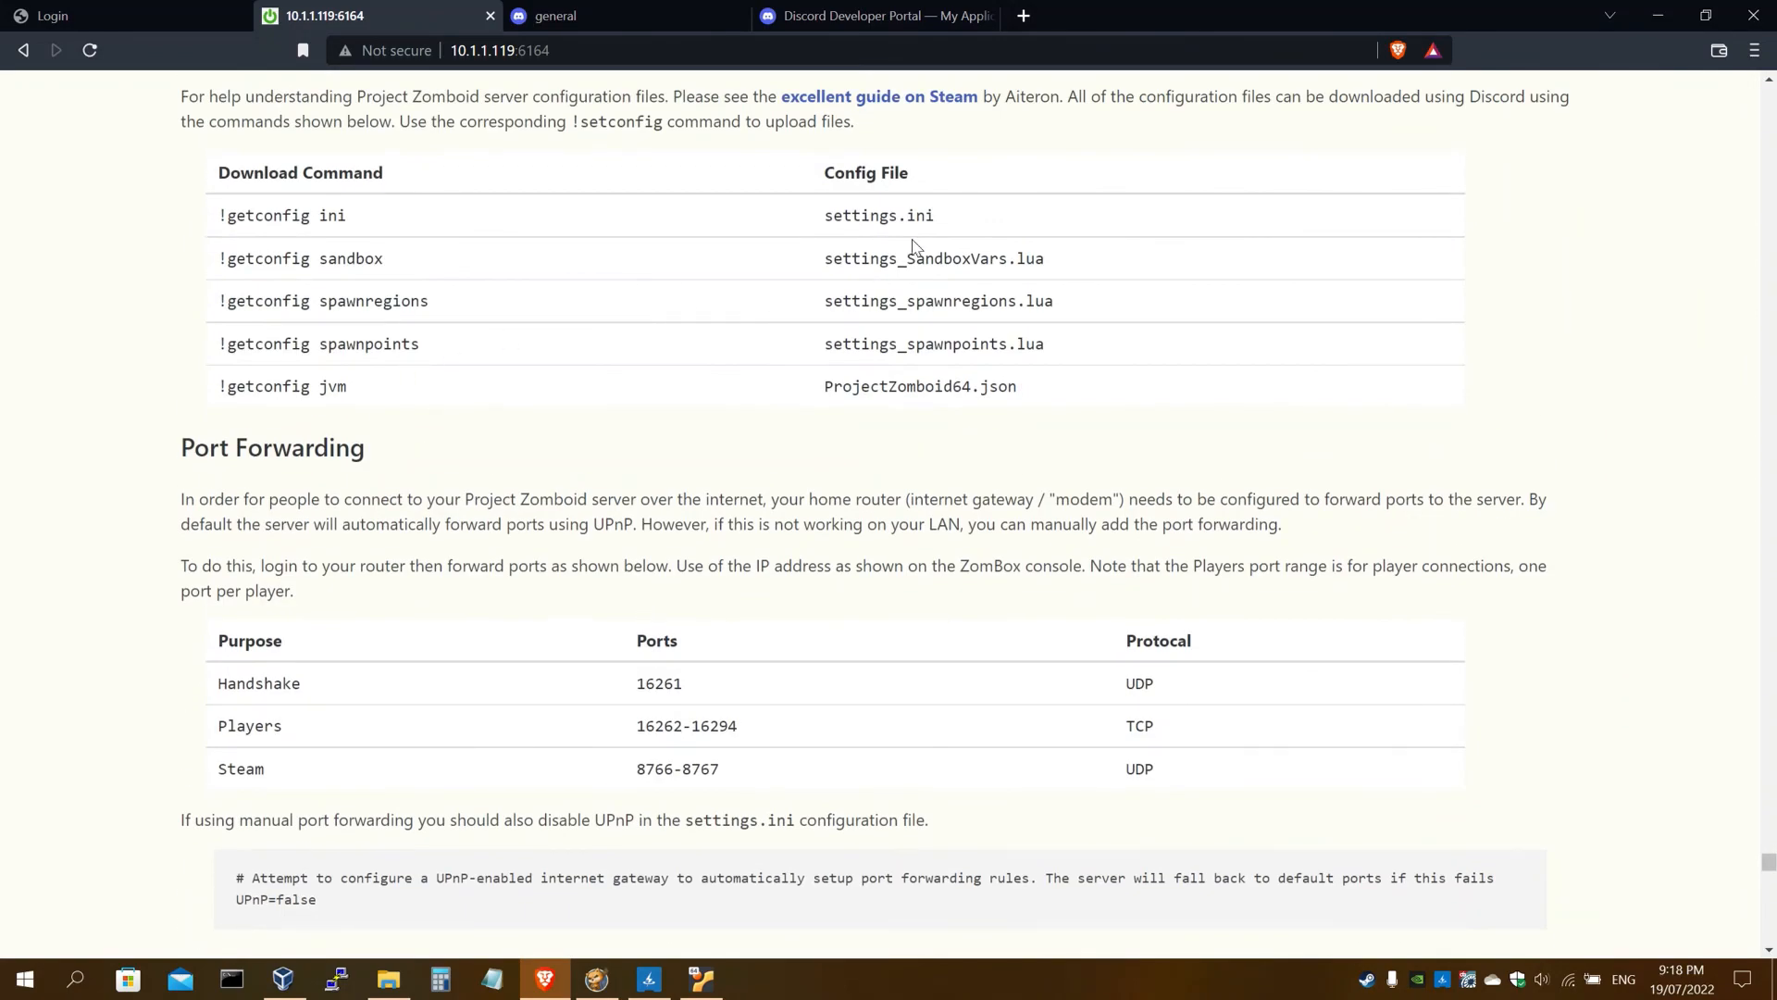
pyautogui.scroll(-3, 548, 491)
pyautogui.scroll(-9, 489, 413)
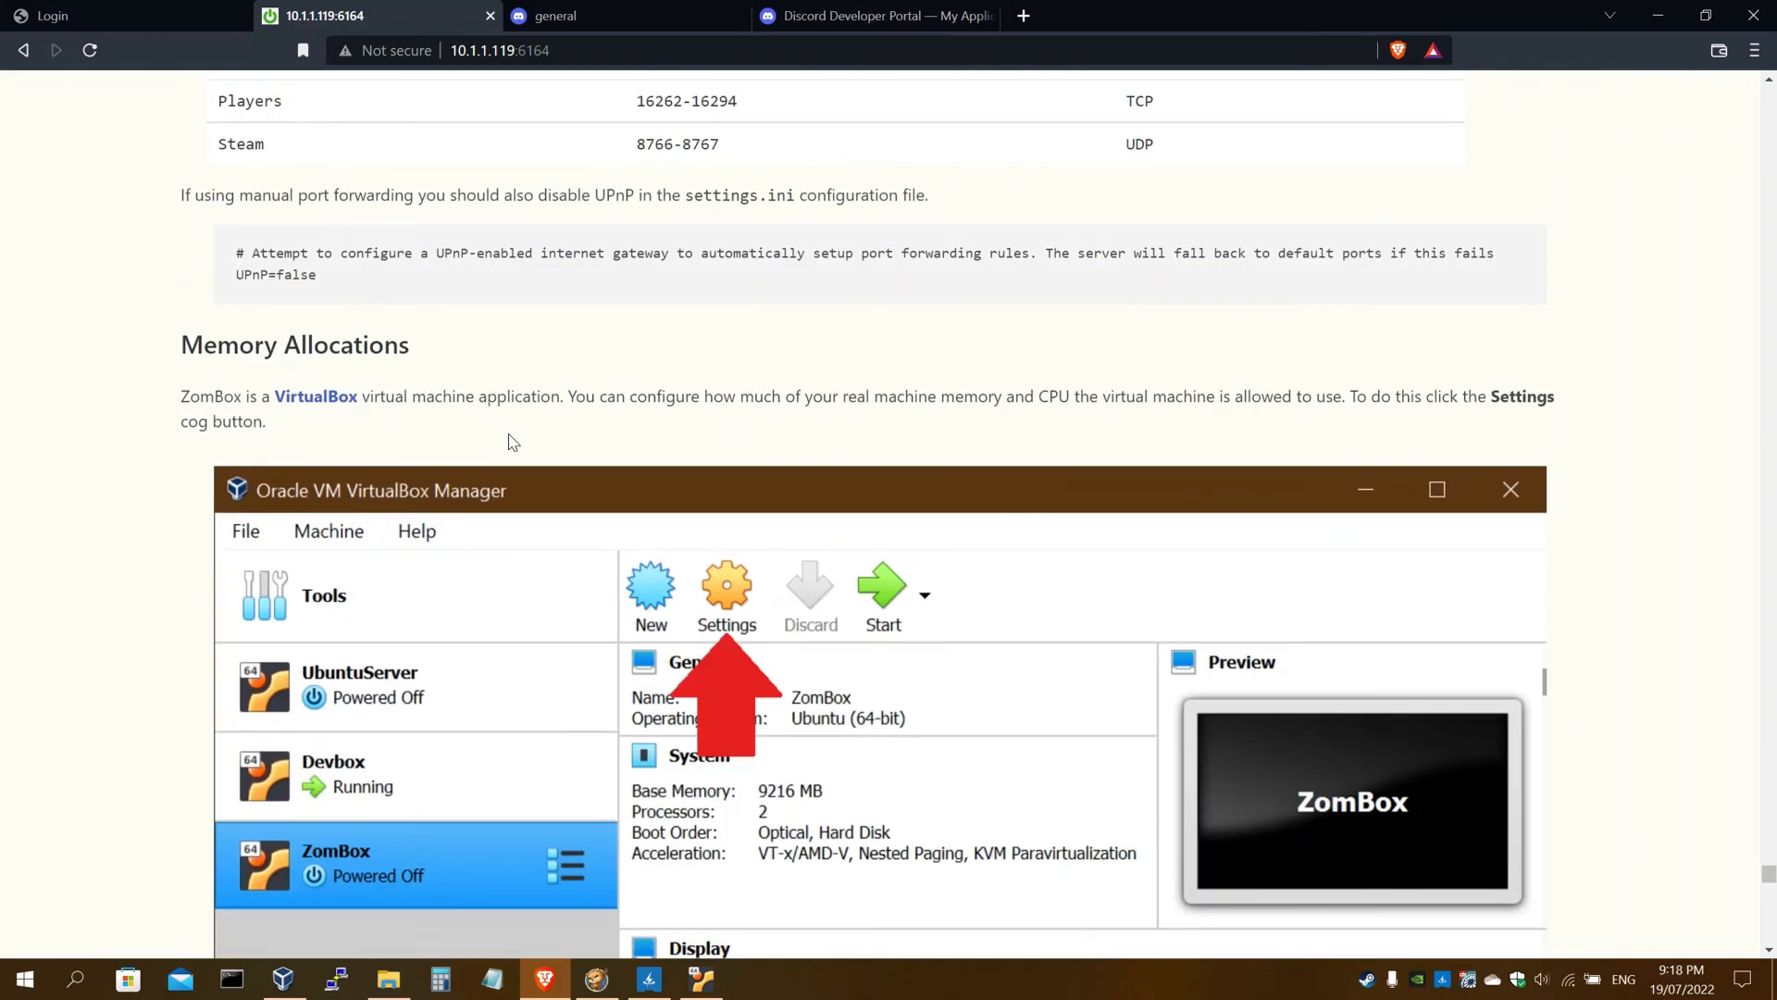
pyautogui.scroll(20, 680, 562)
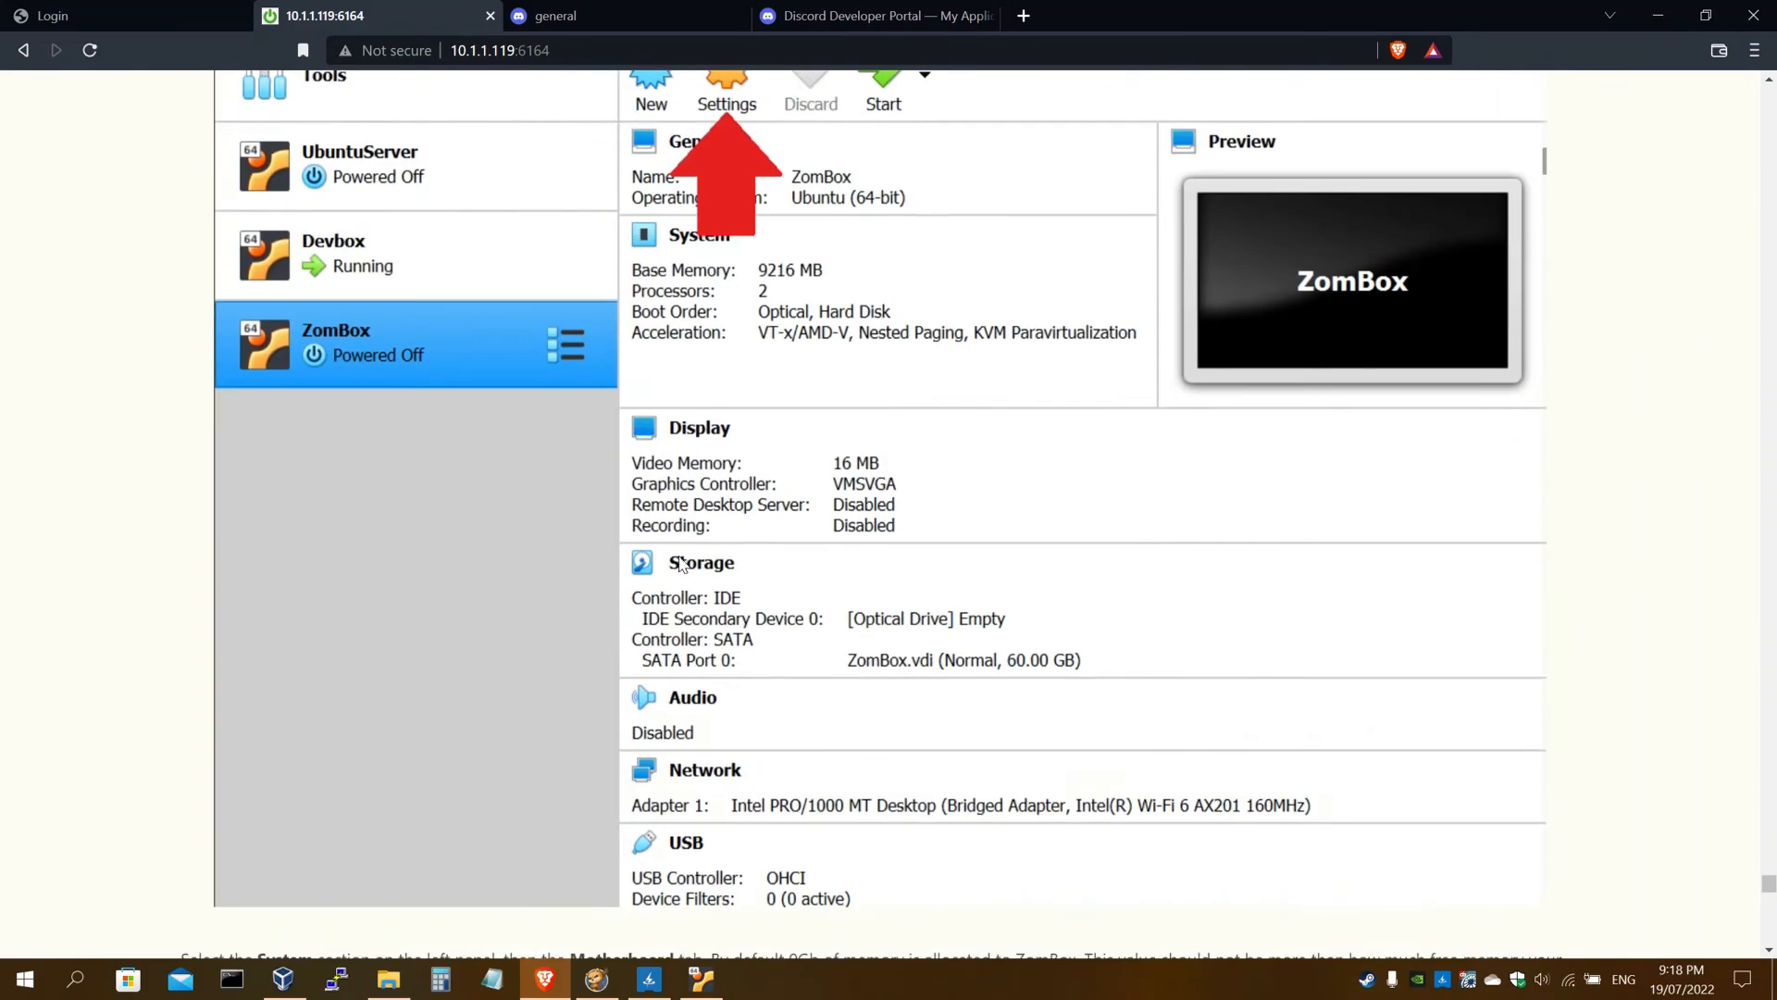
pyautogui.scroll(5, 681, 562)
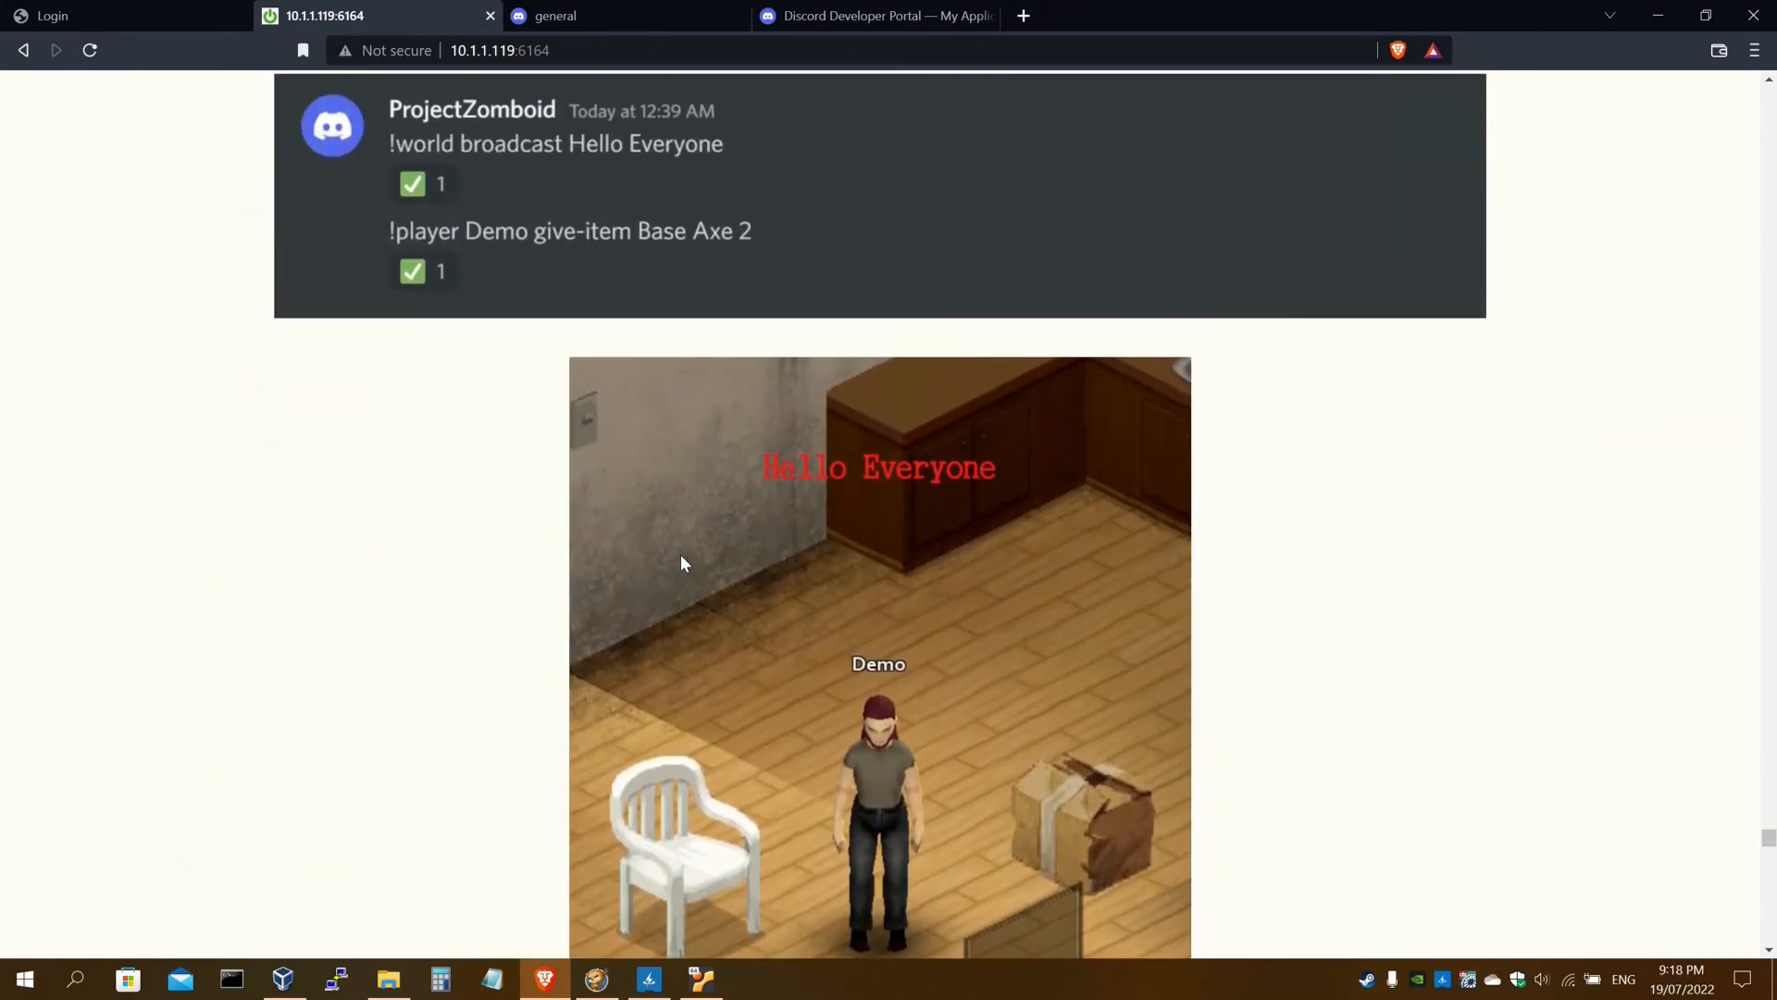